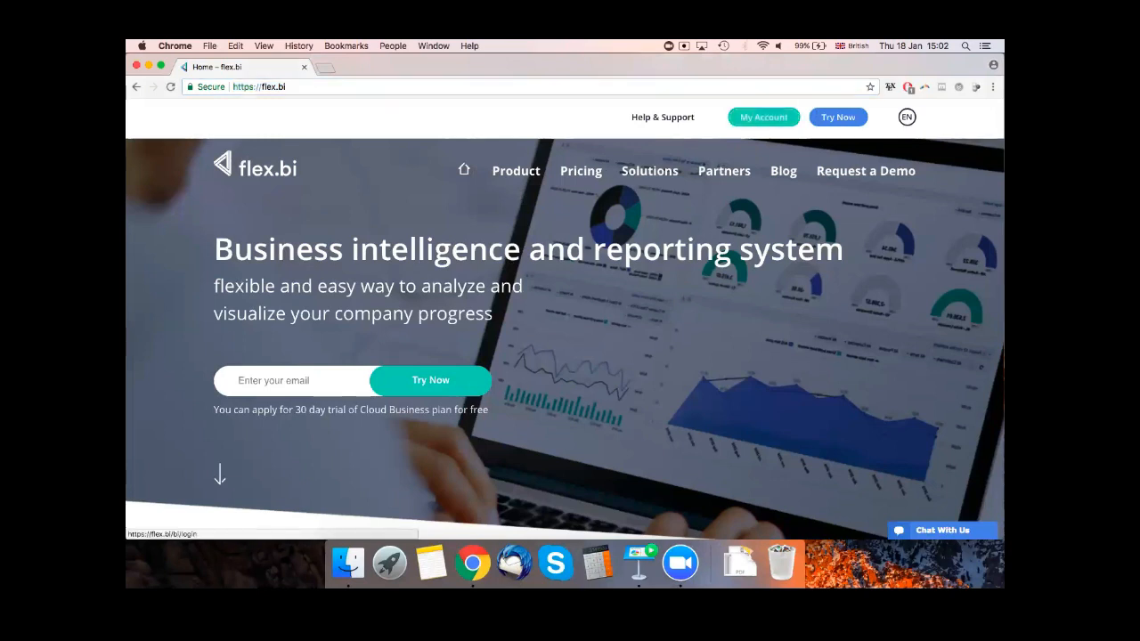
- Log in to flex.bi with the prefilled credentials and select the Webinar - Templates account
click(763, 117)
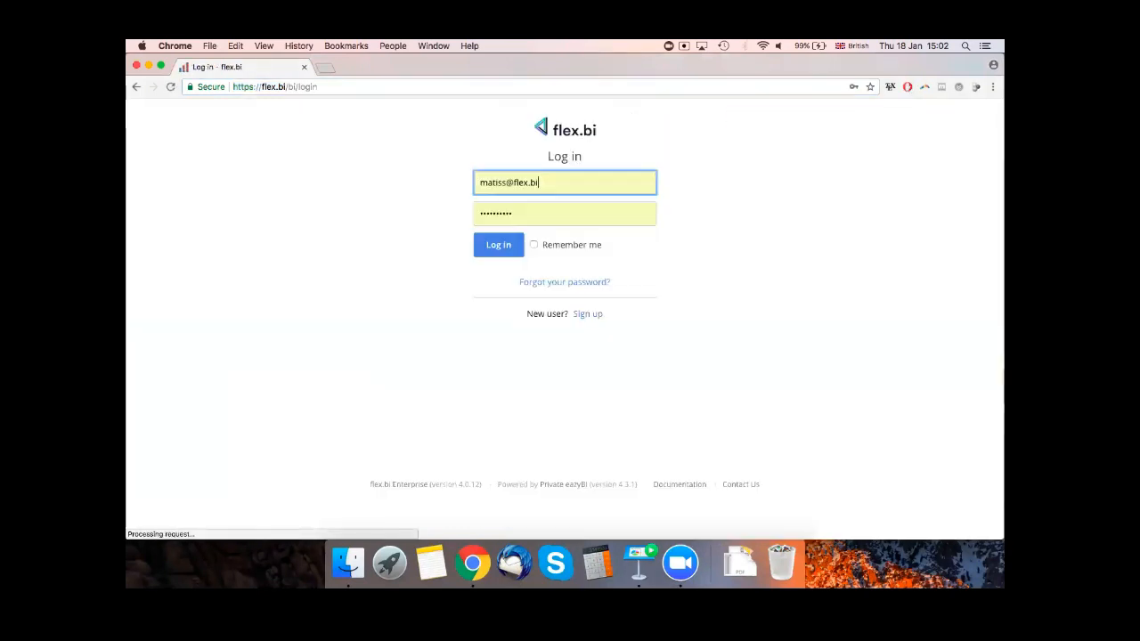
click(493, 250)
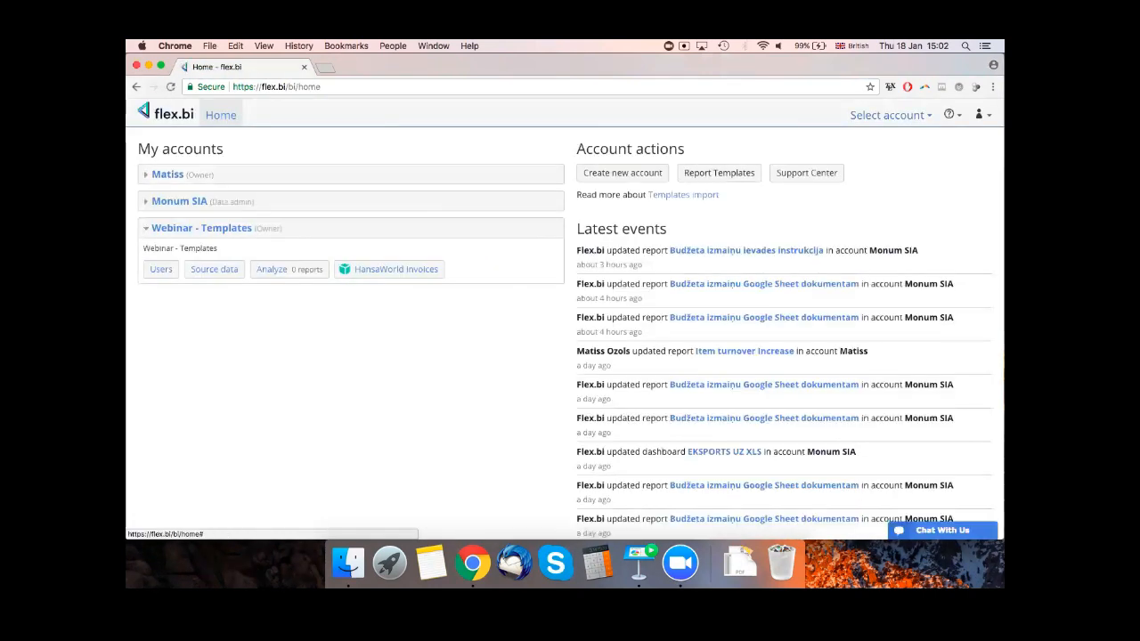
click(890, 115)
click(888, 206)
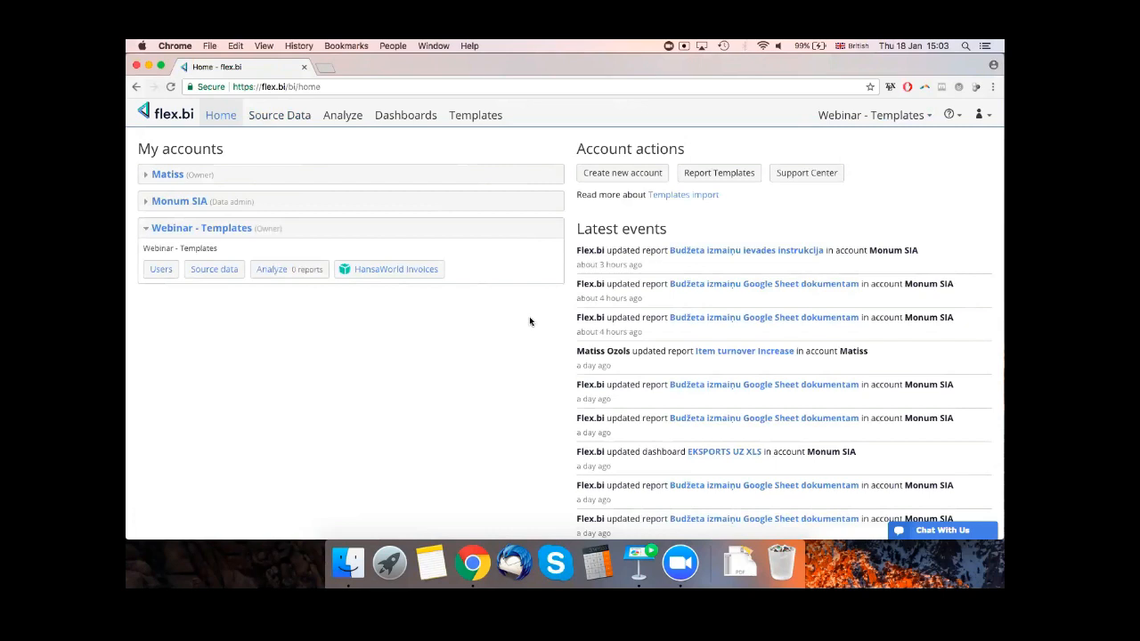
- Review the account's source applications, the HansaWorld Invoices cube and its reports, and the defined dashboards
click(282, 117)
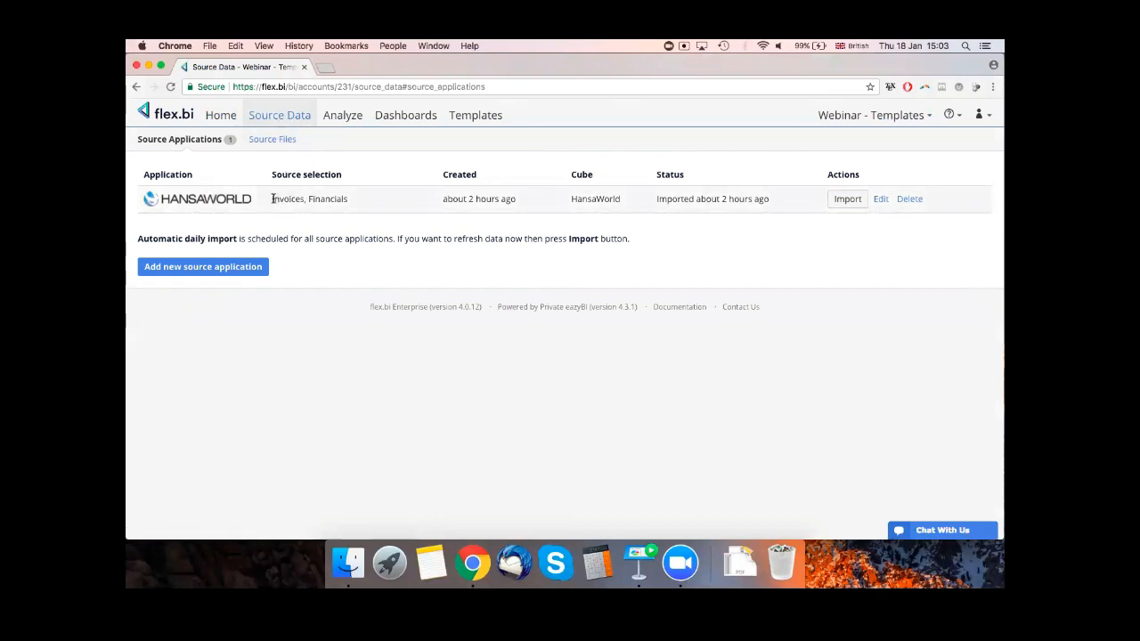
drag(272, 198, 307, 200)
click(338, 117)
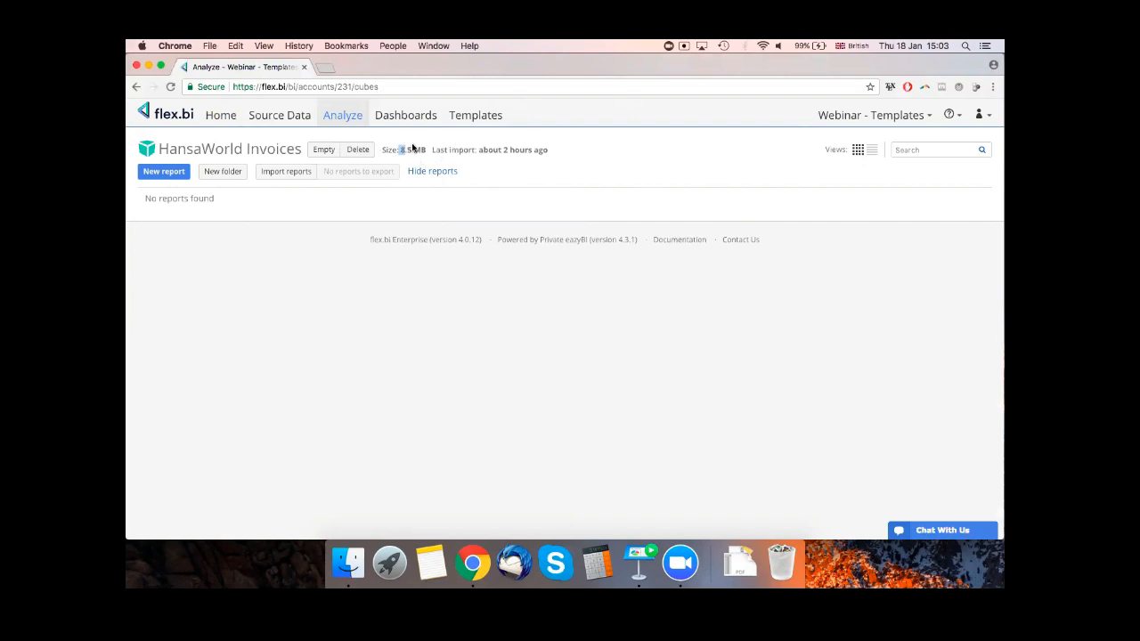
click(407, 117)
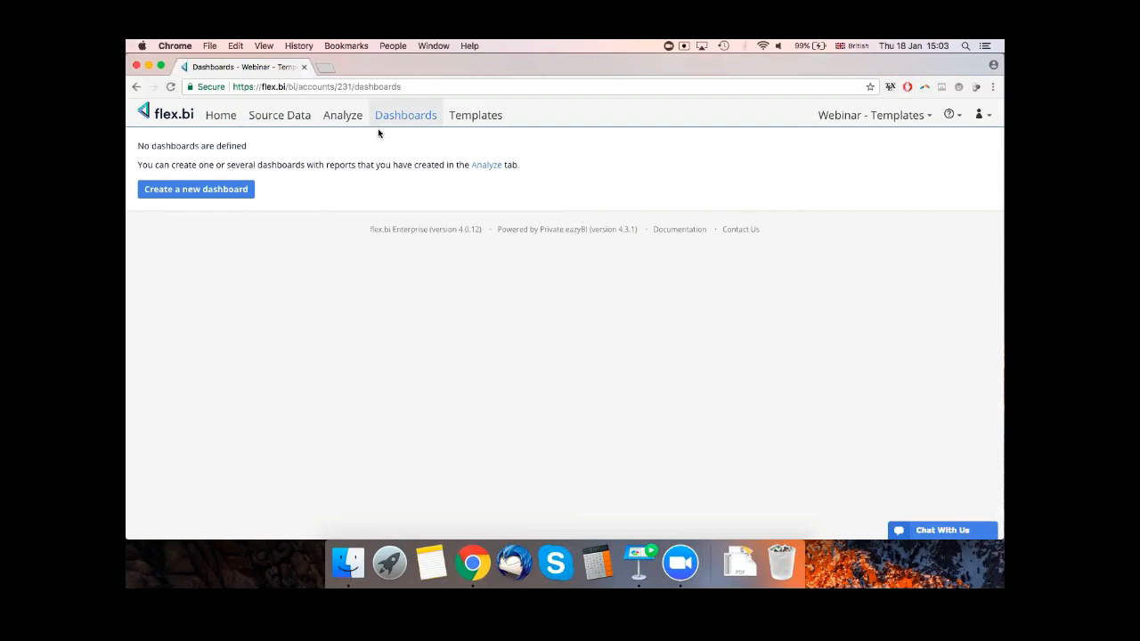
- Open the report templates and examine the charts and tables of the Sales Reports collection dashboard
click(477, 117)
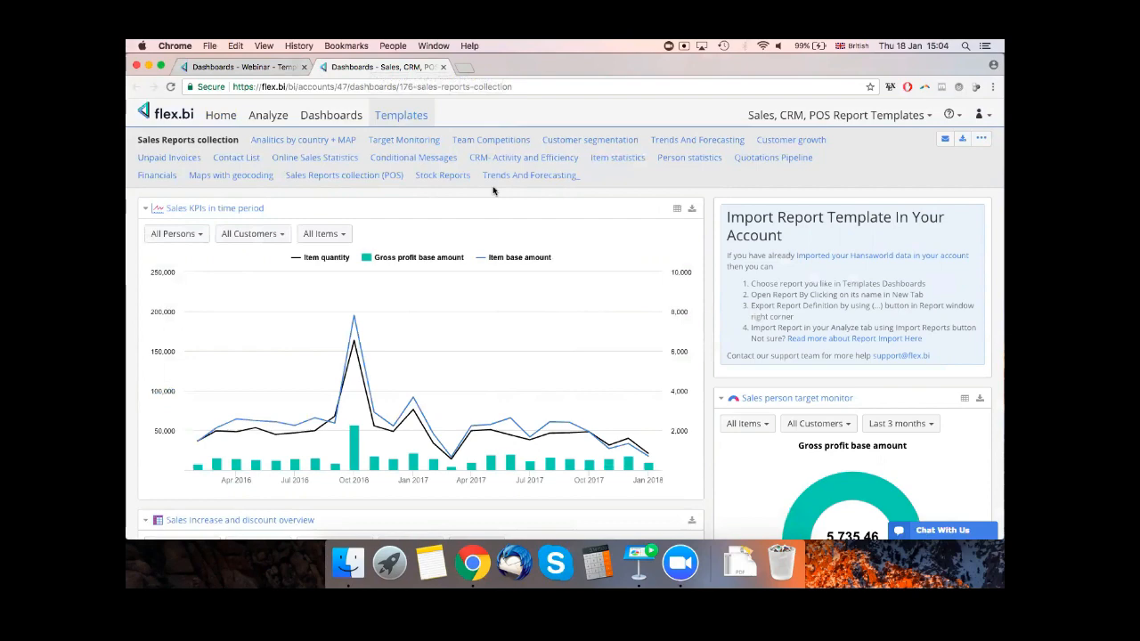
scroll(492, 191, down, 1)
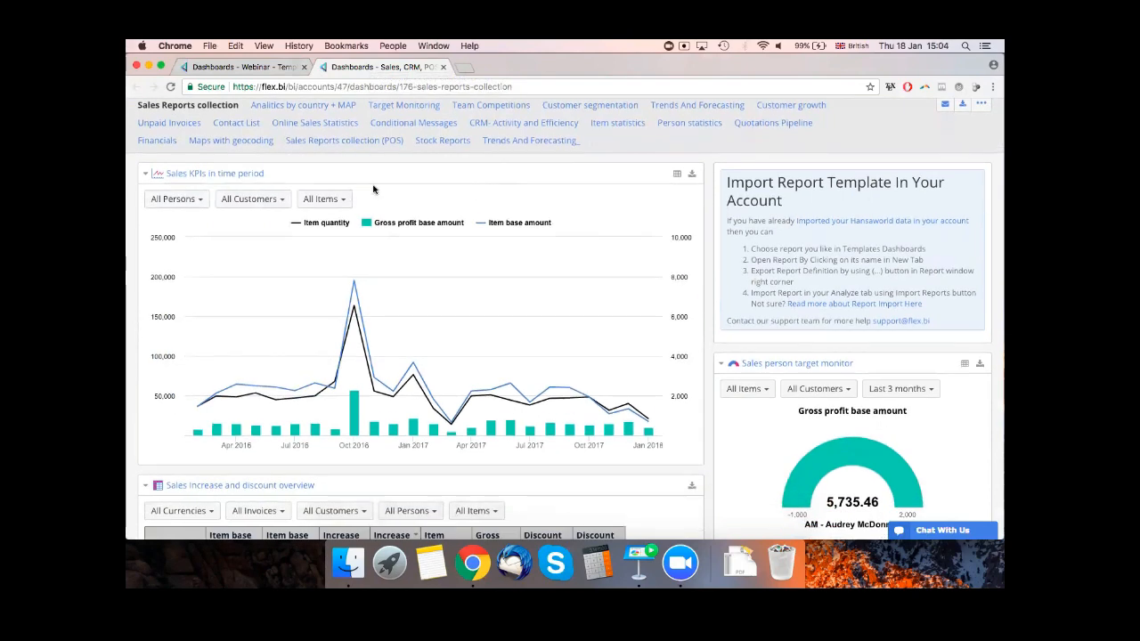
scroll(437, 202, down, 4)
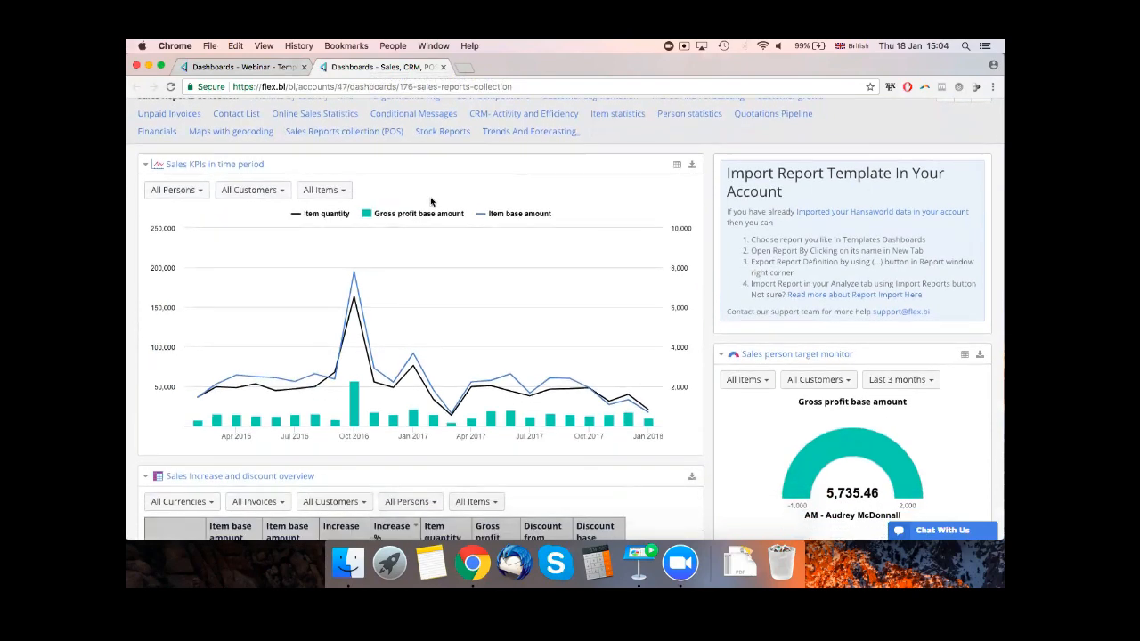
scroll(512, 219, down, 3)
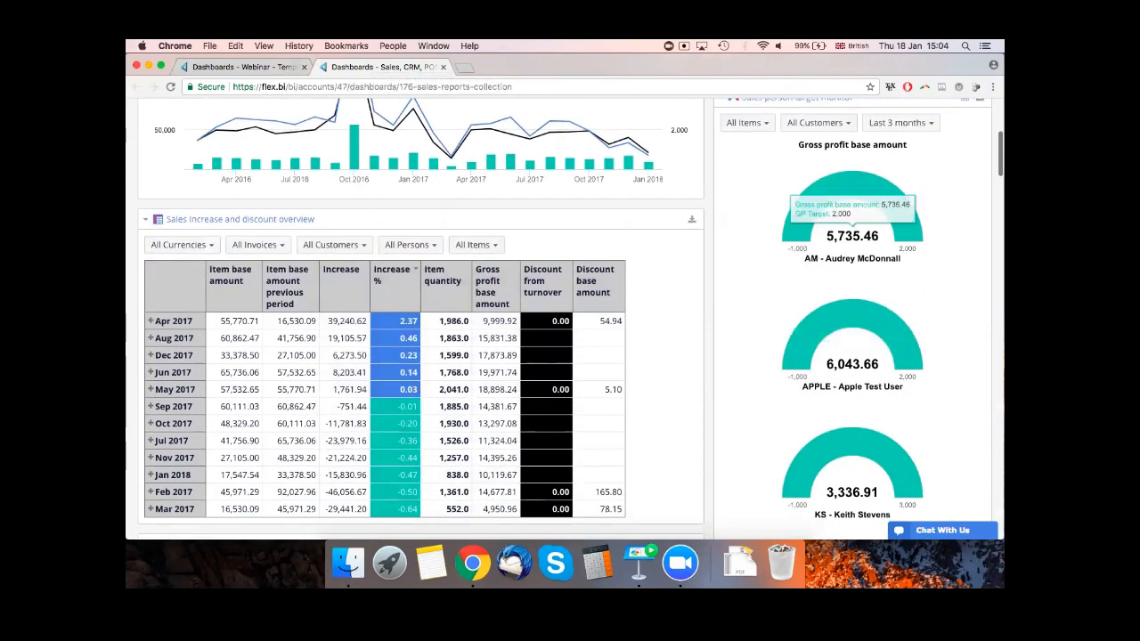
scroll(852, 213, down, 12)
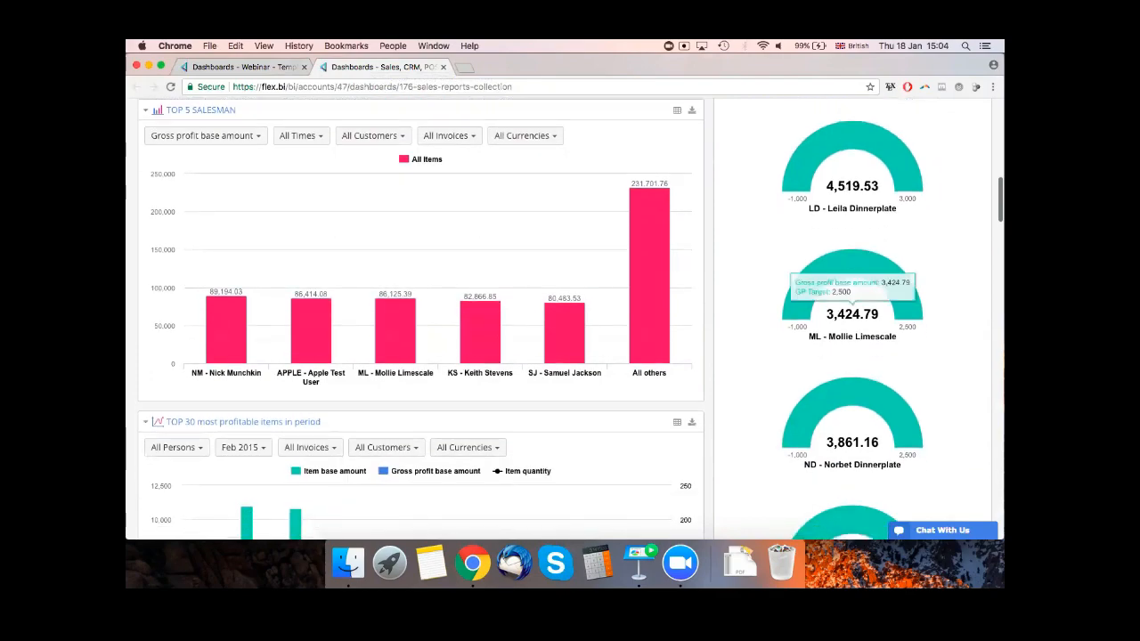
scroll(852, 236, down, 16)
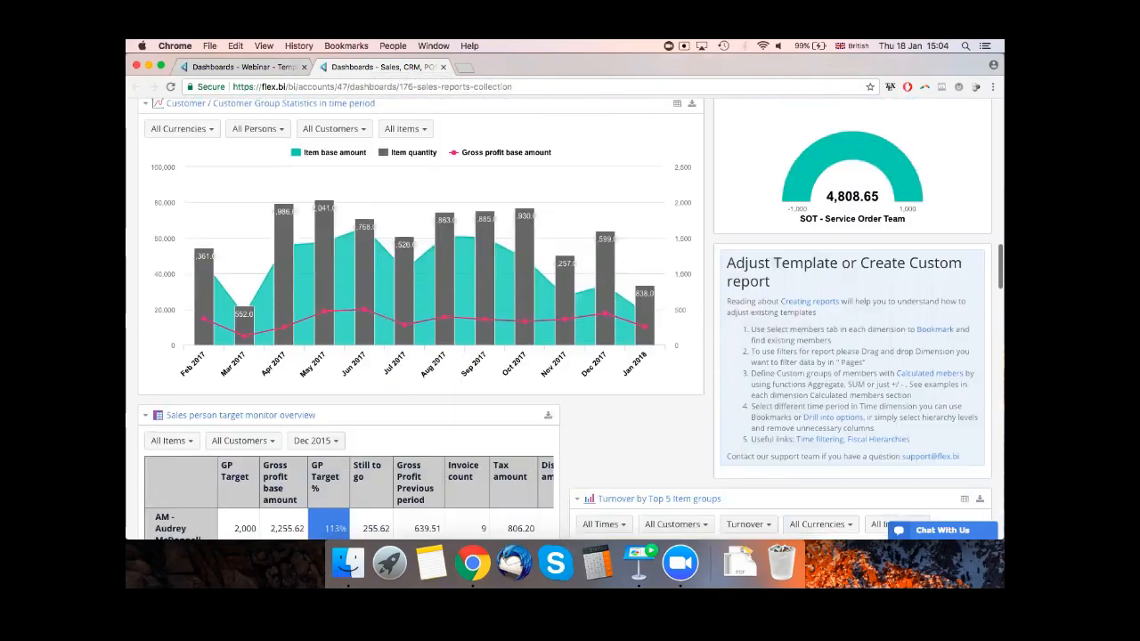
scroll(565, 321, down, 10)
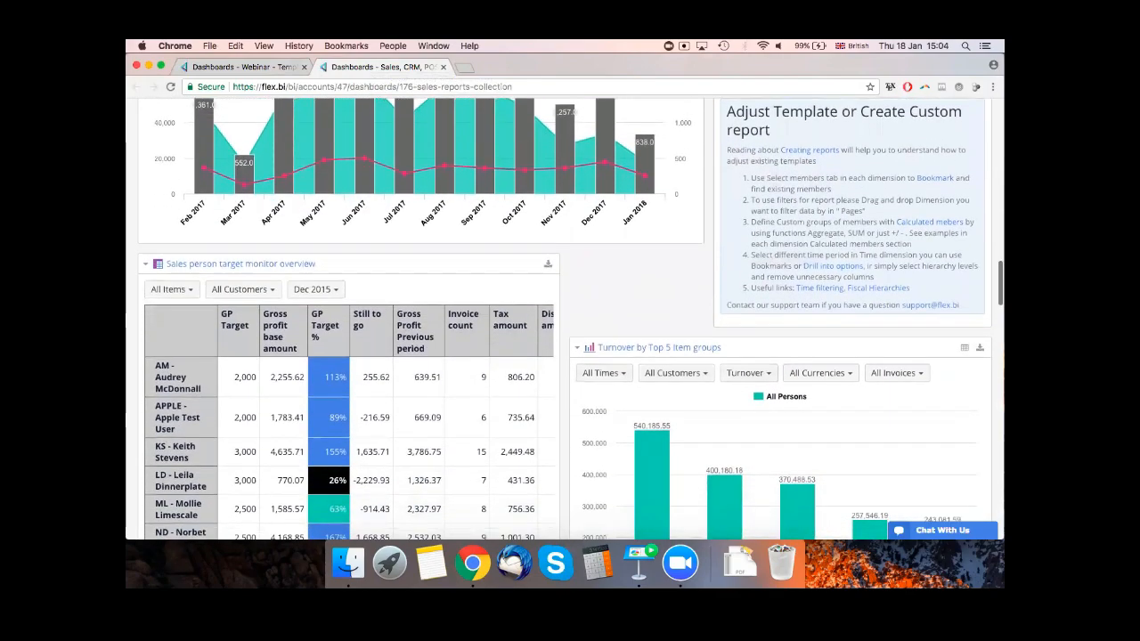
scroll(565, 320, down, 4)
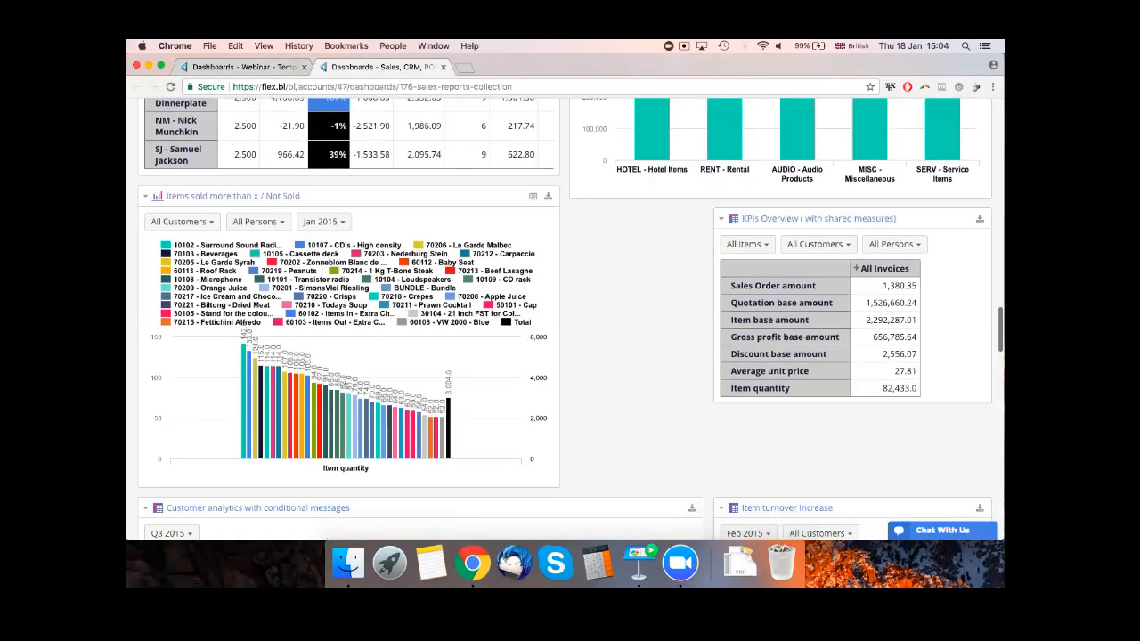
scroll(565, 320, down, 9)
scroll(566, 321, up, 20)
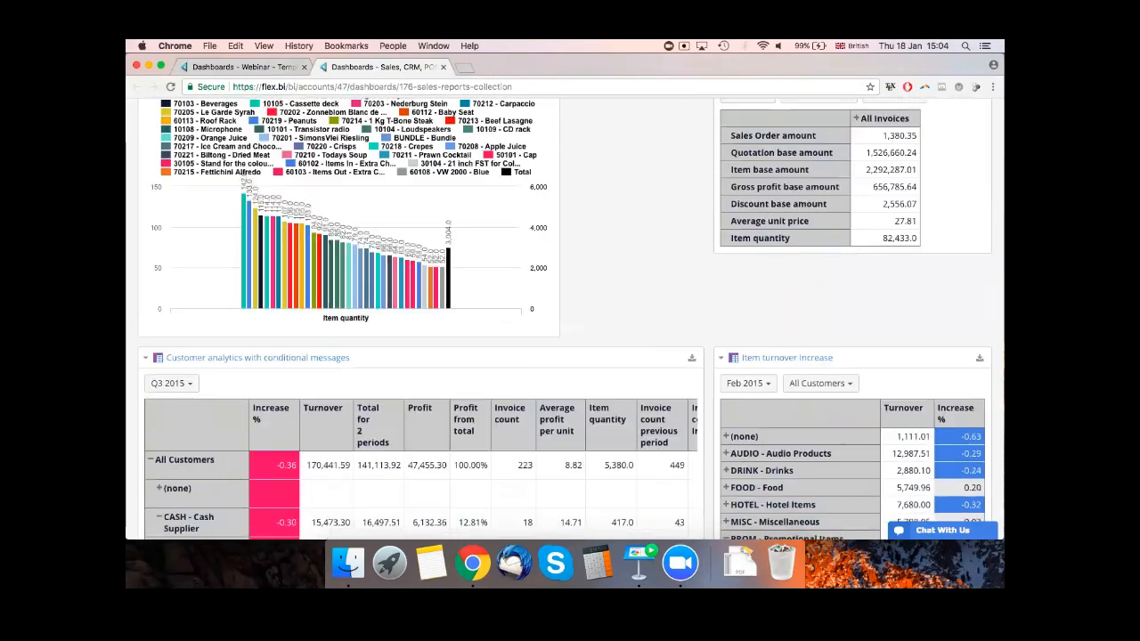
scroll(563, 147, up, 20)
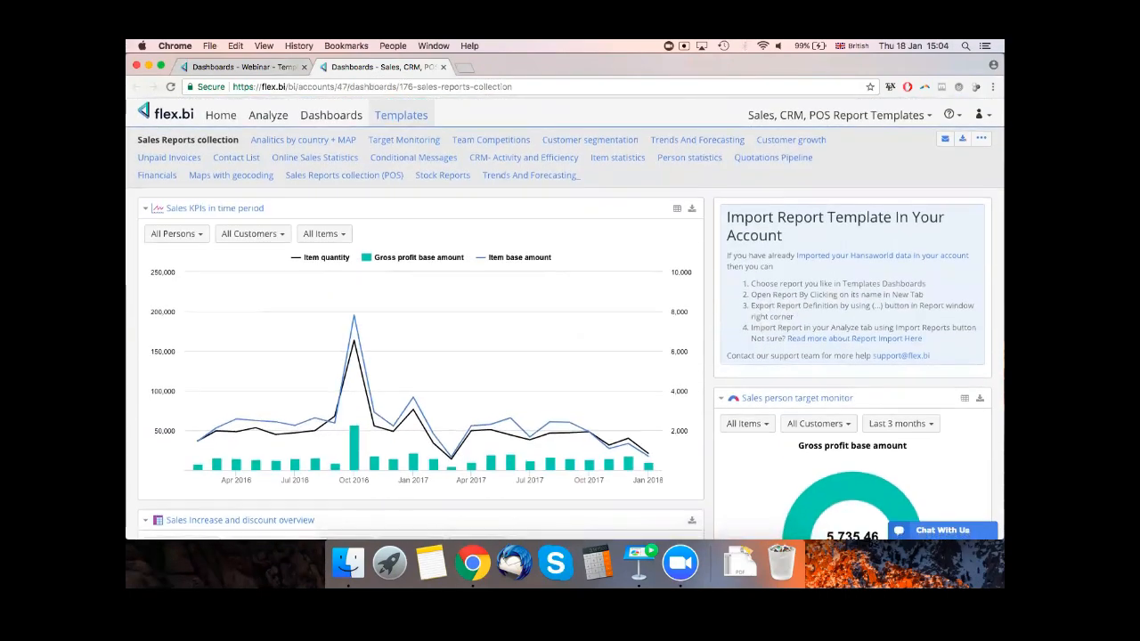
- Open the Analitics by country + MAP template dashboard and examine its gross profit monitors by country
click(331, 141)
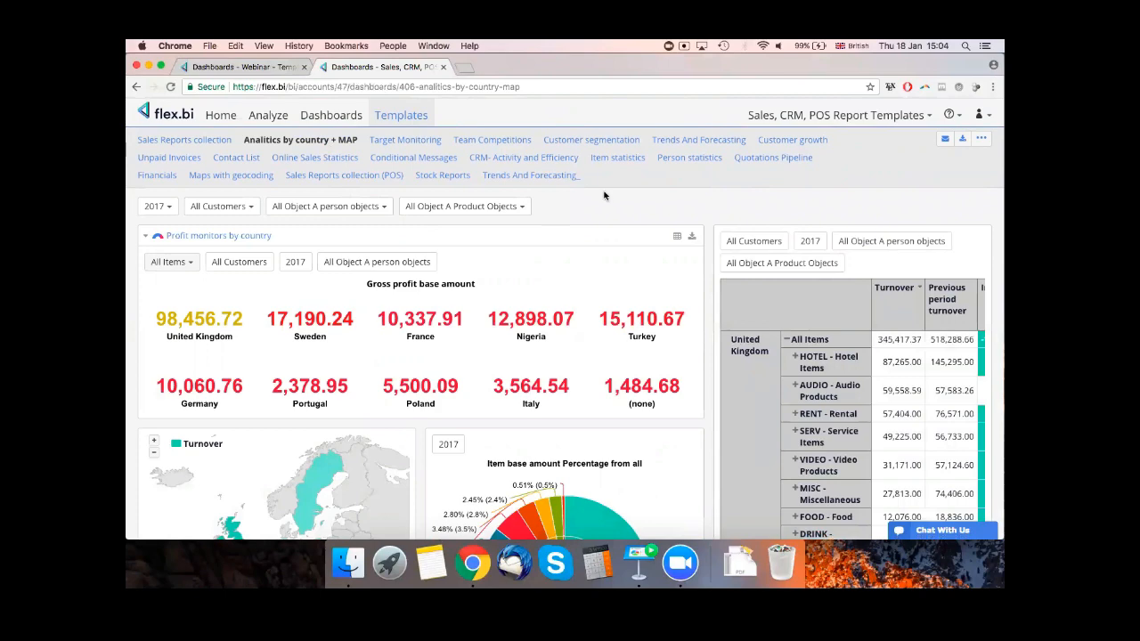
scroll(605, 193, down, 1)
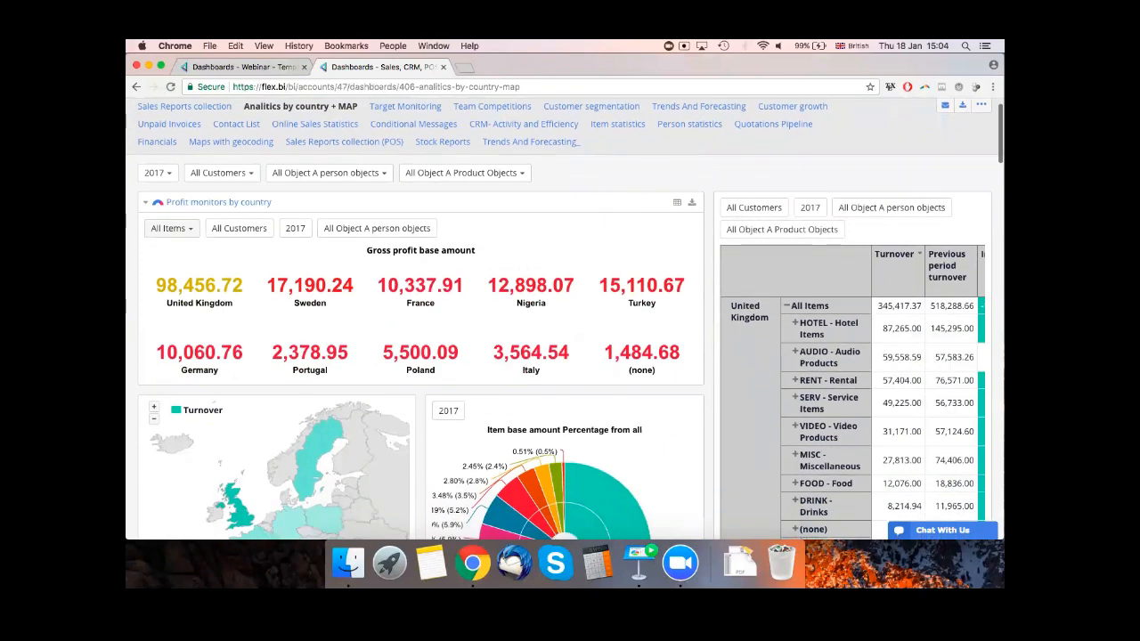
scroll(562, 320, down, 1)
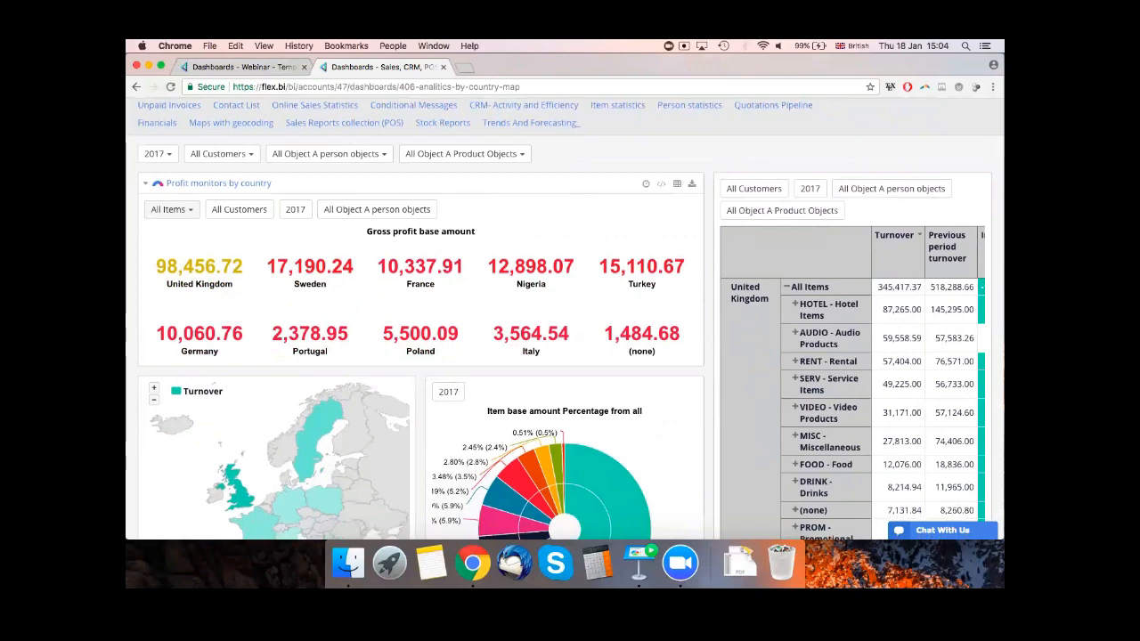
scroll(564, 321, down, 2)
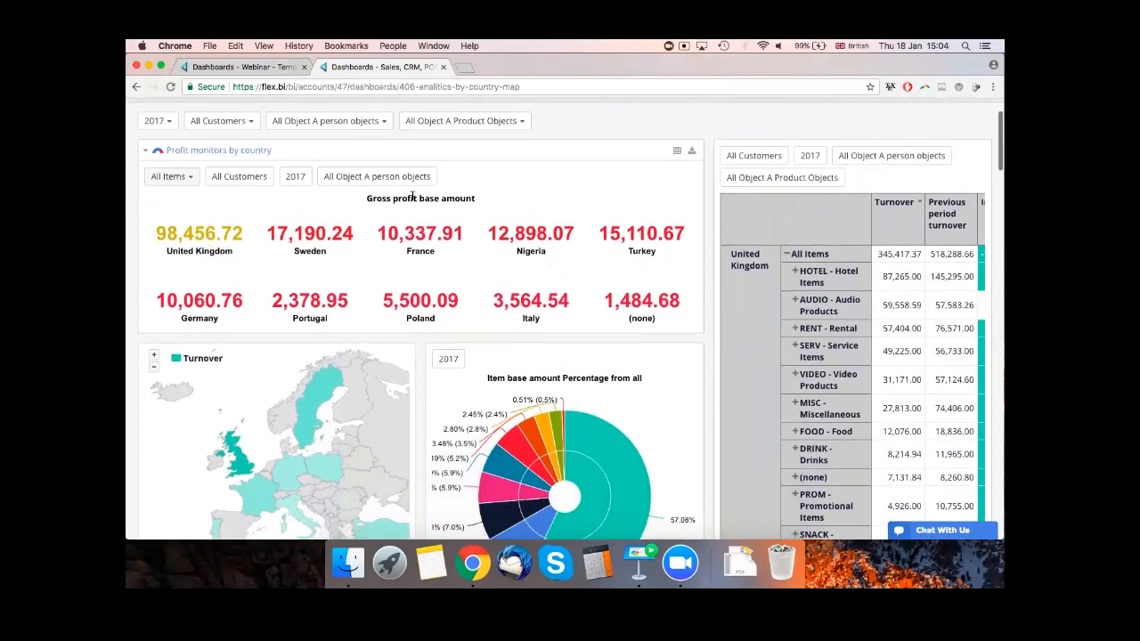
drag(366, 200, 478, 200)
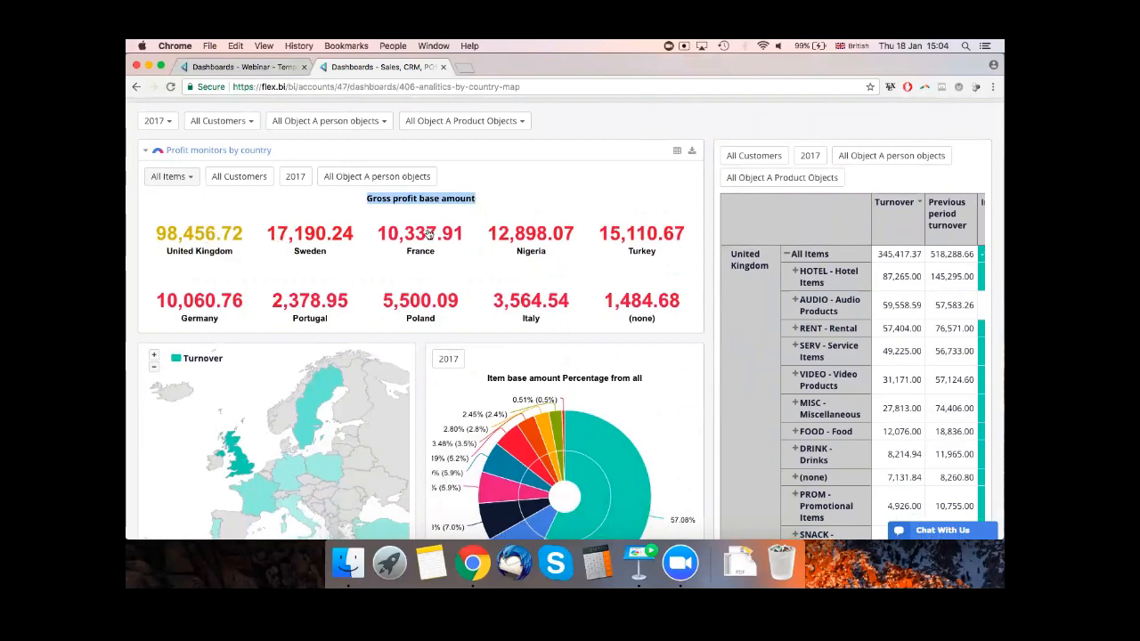
scroll(578, 216, down, 2)
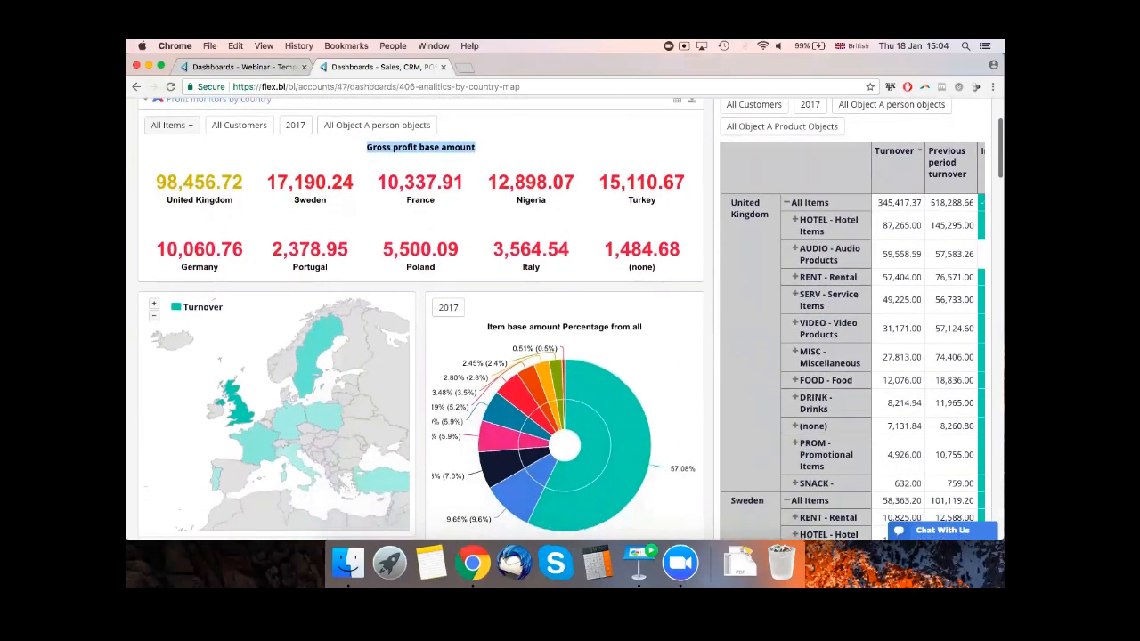
scroll(561, 321, up, 2)
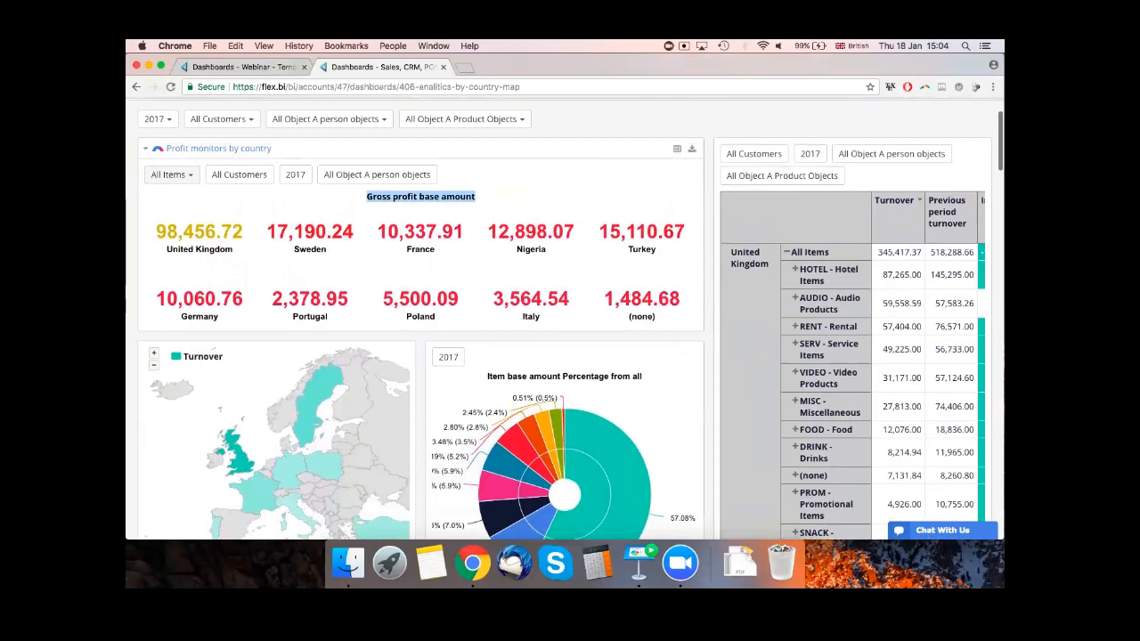
- Expand HOTEL - Hotel Items under United Kingdom in the turnover table, and examine the breakdown and the turnover map
scroll(565, 321, down, 2)
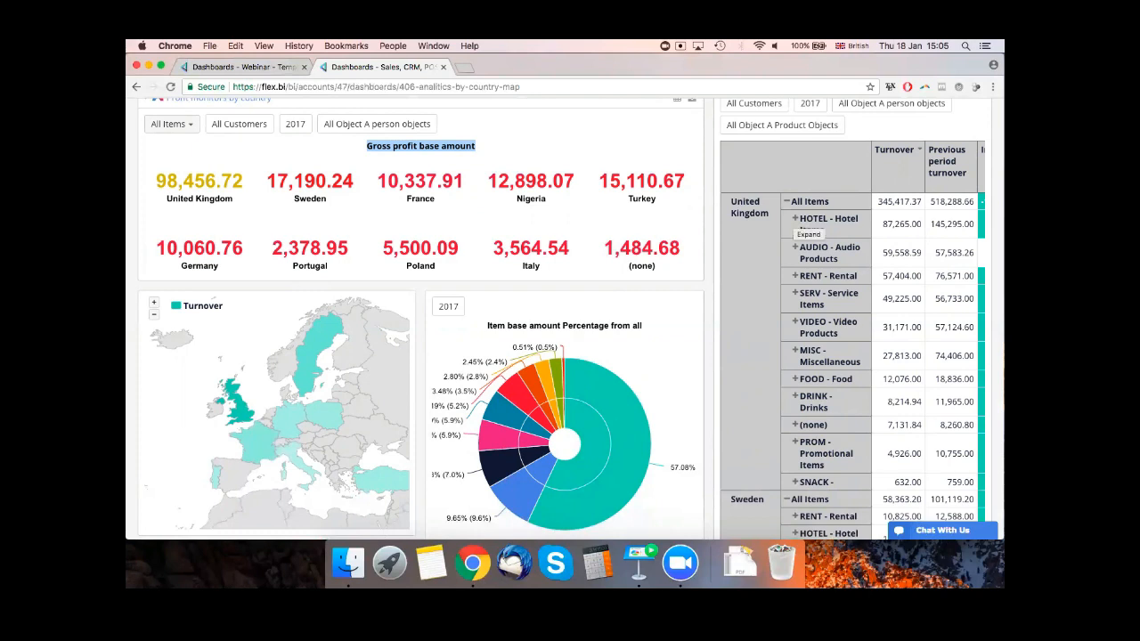
click(795, 218)
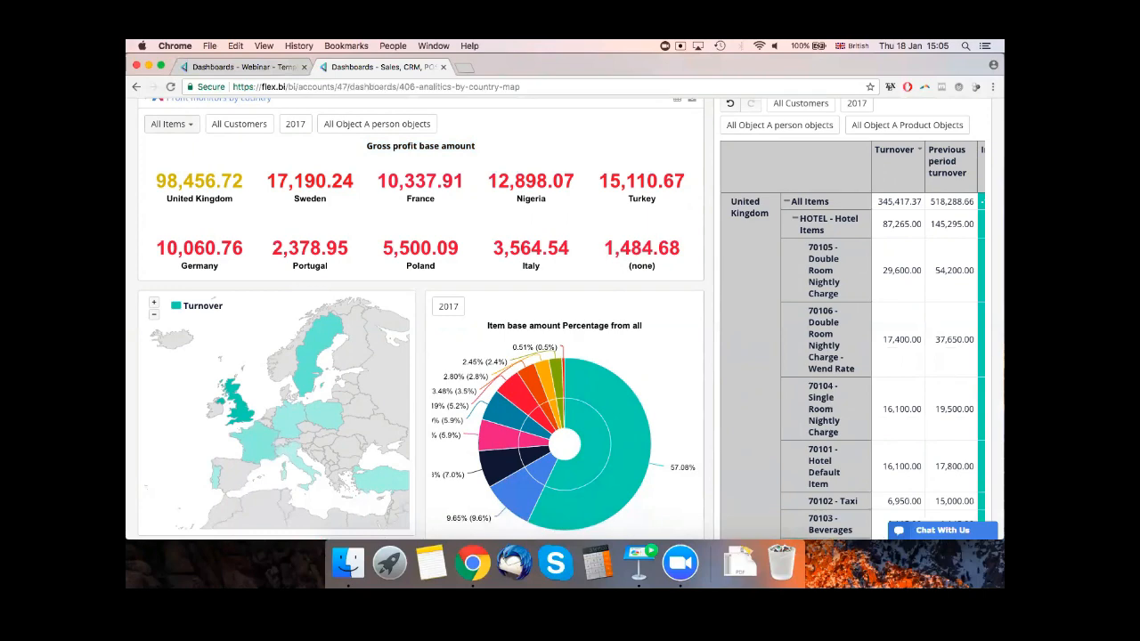
scroll(561, 321, down, 3)
scroll(561, 320, up, 3)
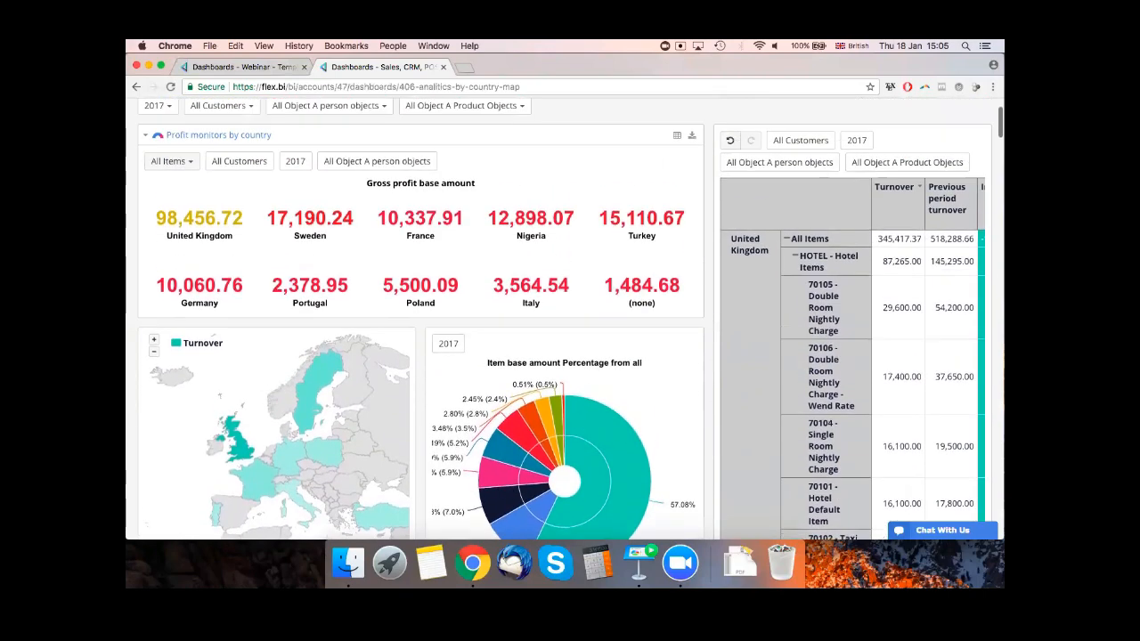
scroll(561, 321, down, 1)
mouse_move(324, 313)
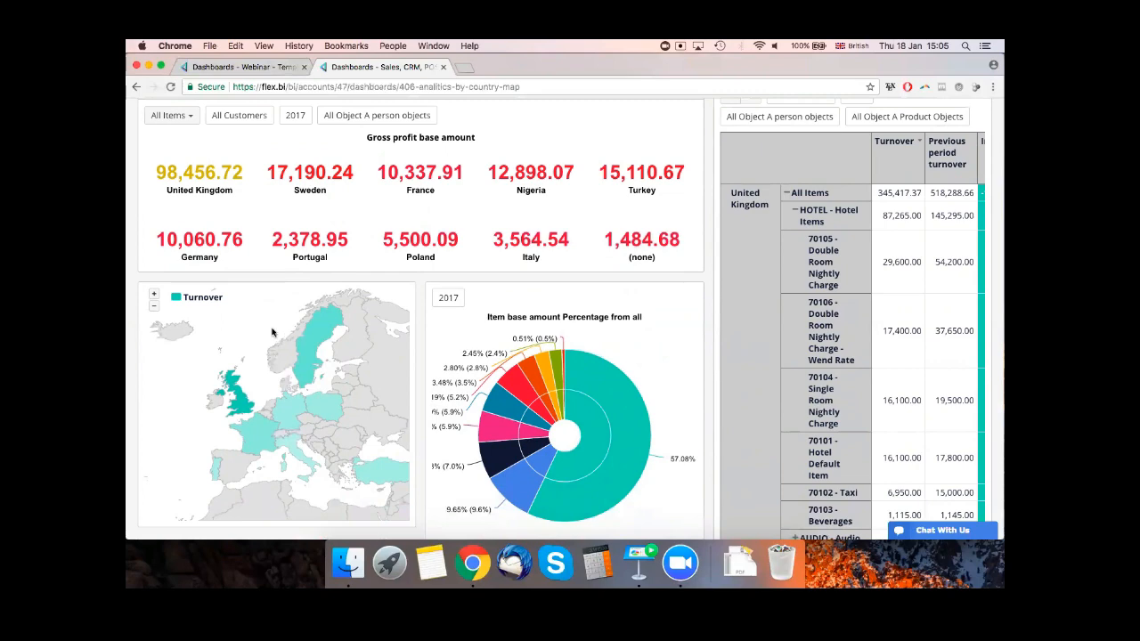
- Open the Target Monitoring template dashboard and examine the sales person target monitor overview
scroll(278, 331, up, 5)
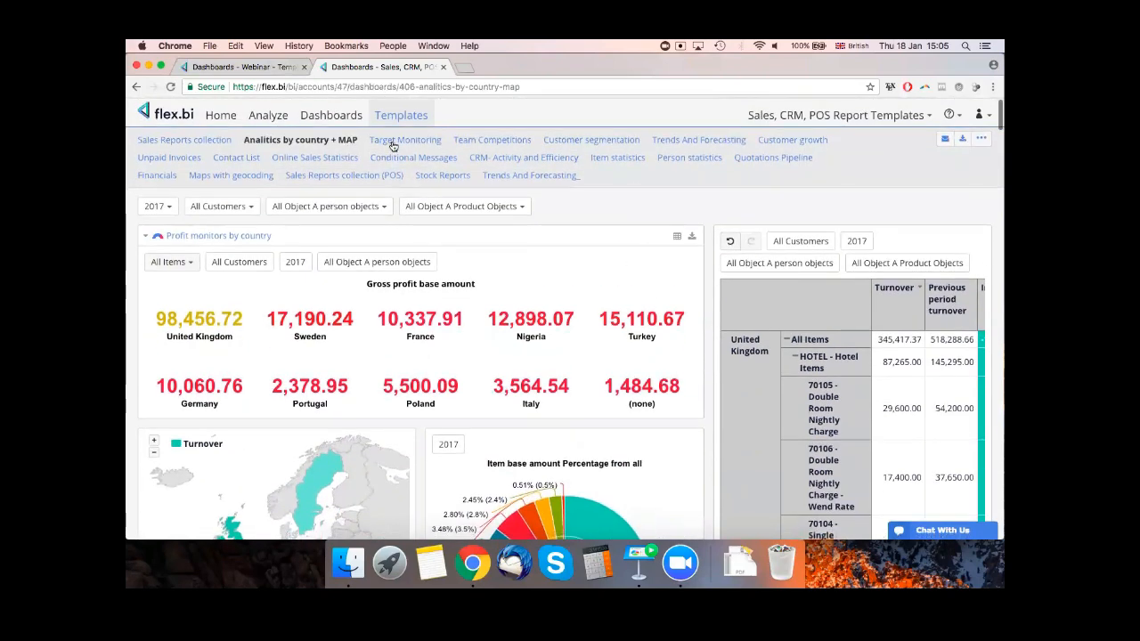
click(414, 144)
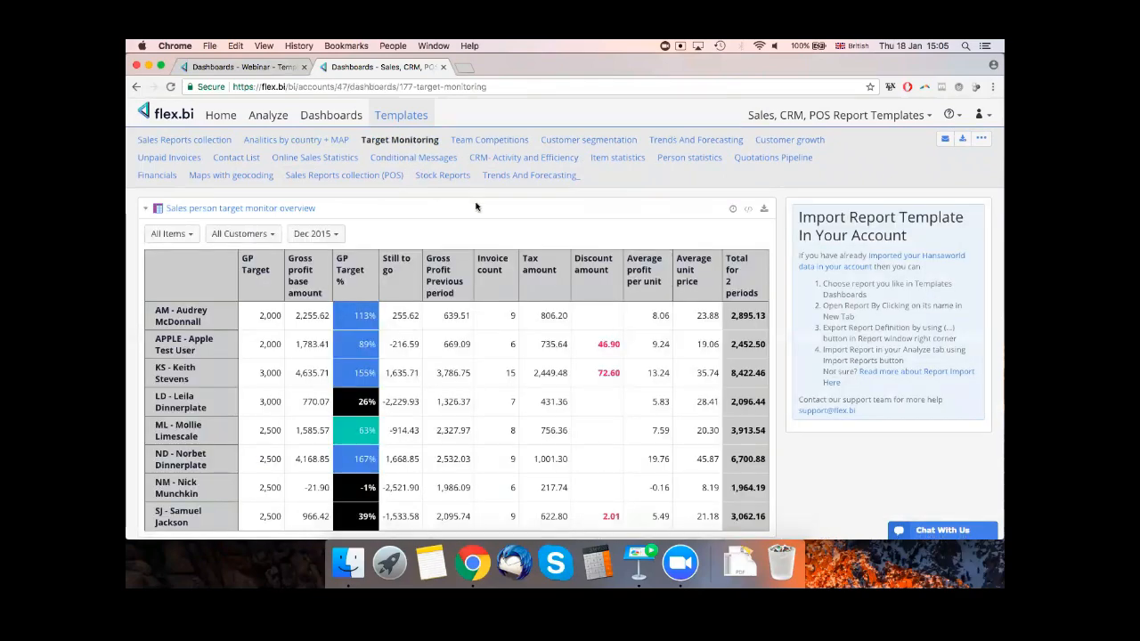
scroll(474, 208, down, 1)
scroll(406, 215, down, 1)
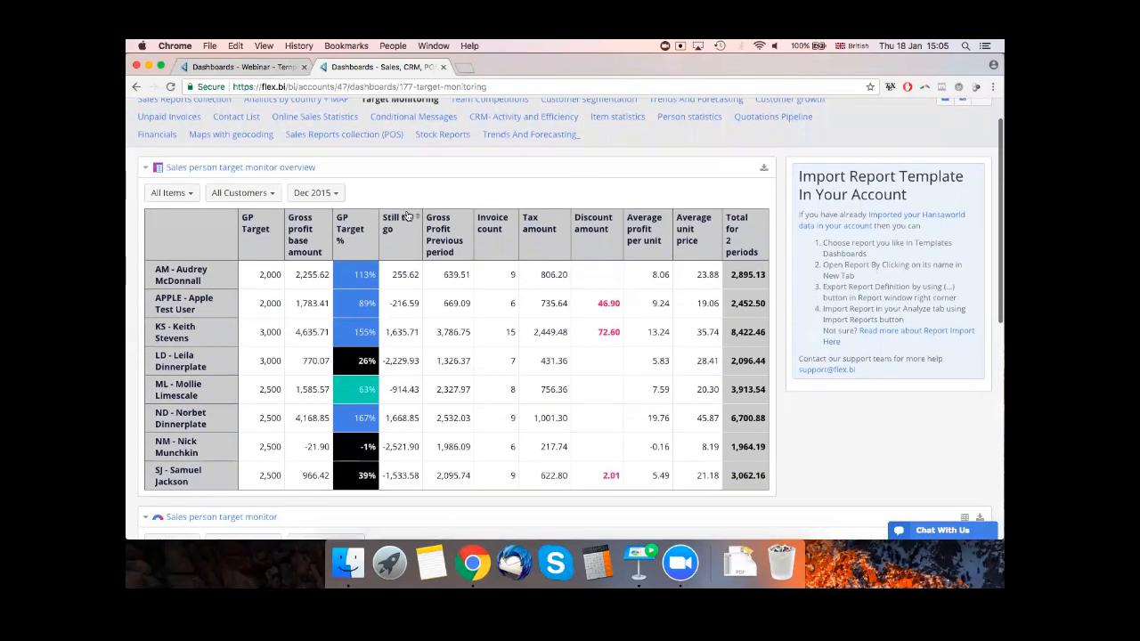
scroll(349, 285, down, 1)
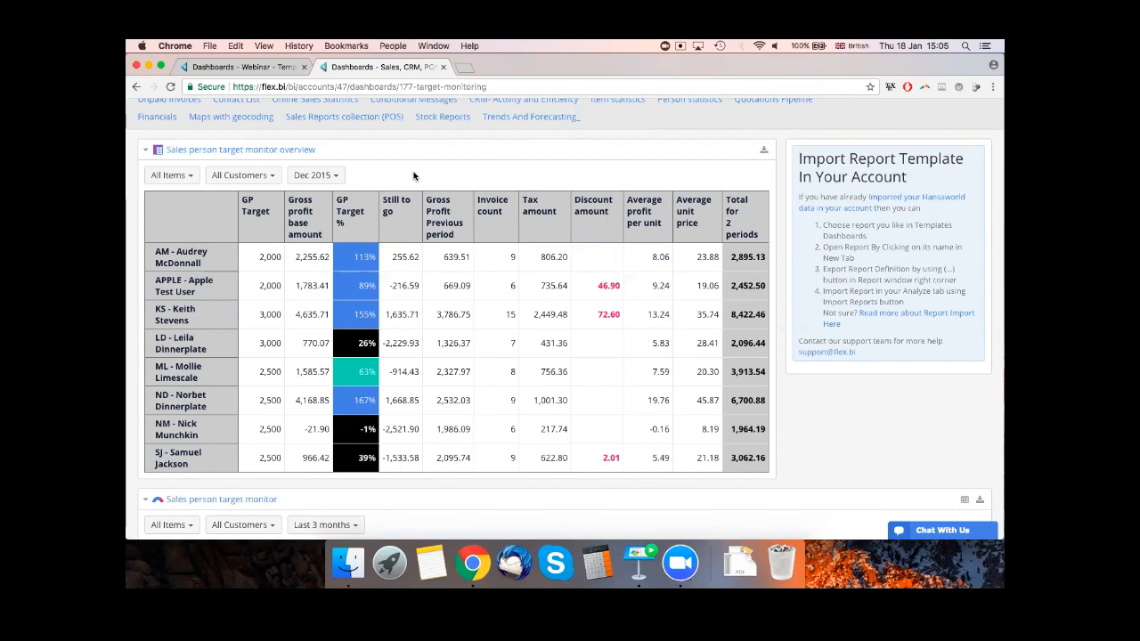
- Open the Team Competitions template dashboard and examine the contest result and competition team targets
scroll(414, 176, up, 2)
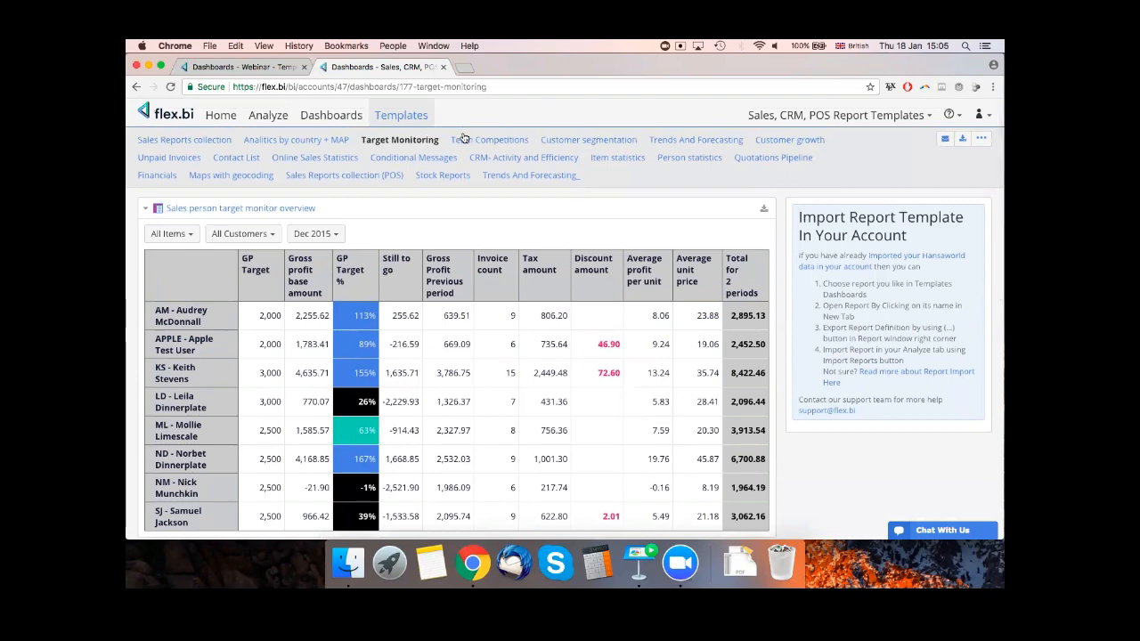
click(462, 139)
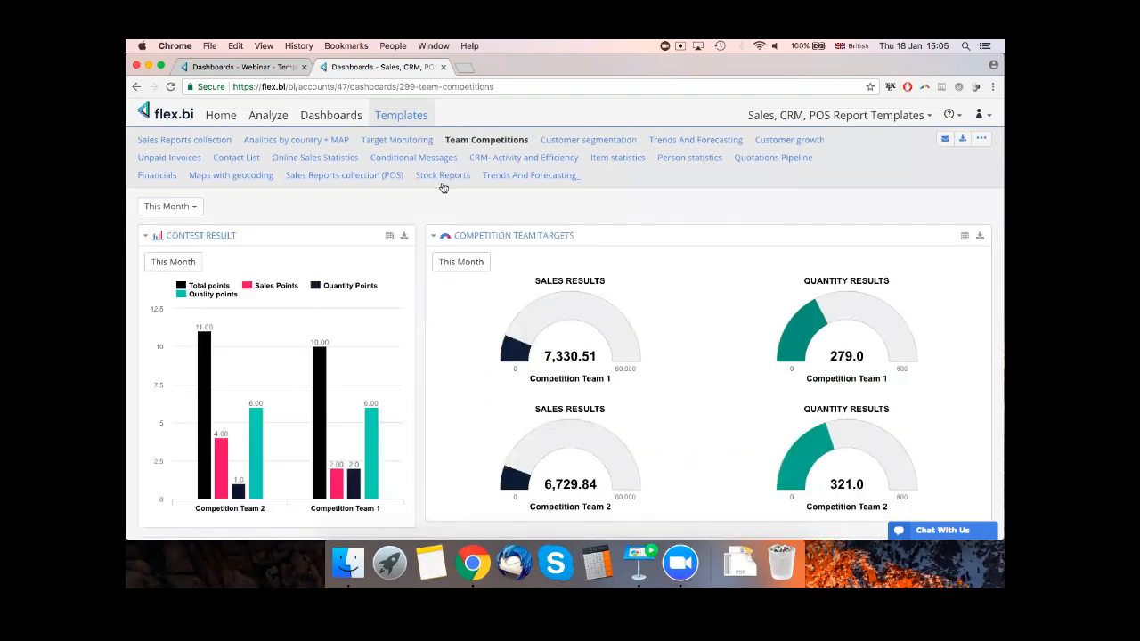
scroll(422, 201, down, 1)
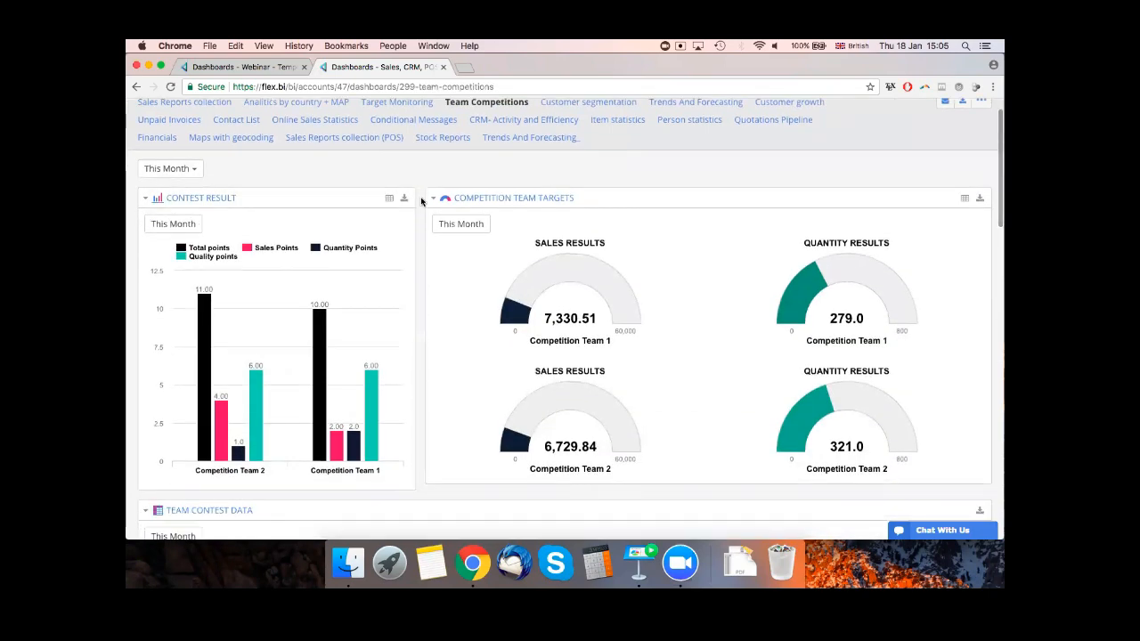
scroll(417, 196, up, 1)
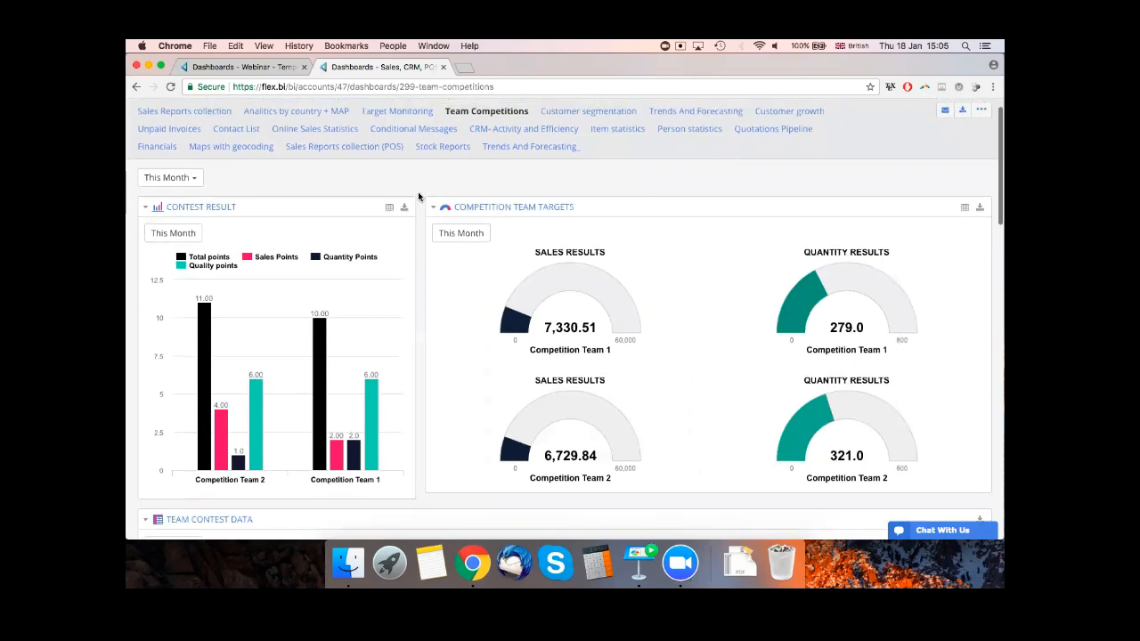
- Examine the team contest data table with sales, quantity and quality points on the Team Competitions dashboard
scroll(418, 196, up, 1)
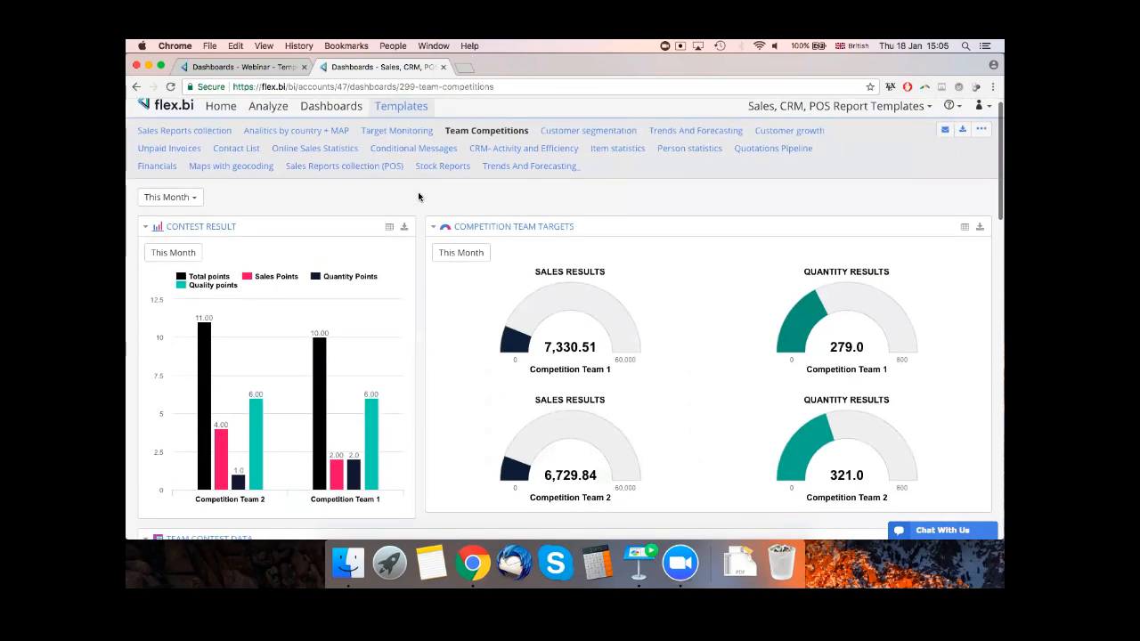
scroll(417, 196, down, 4)
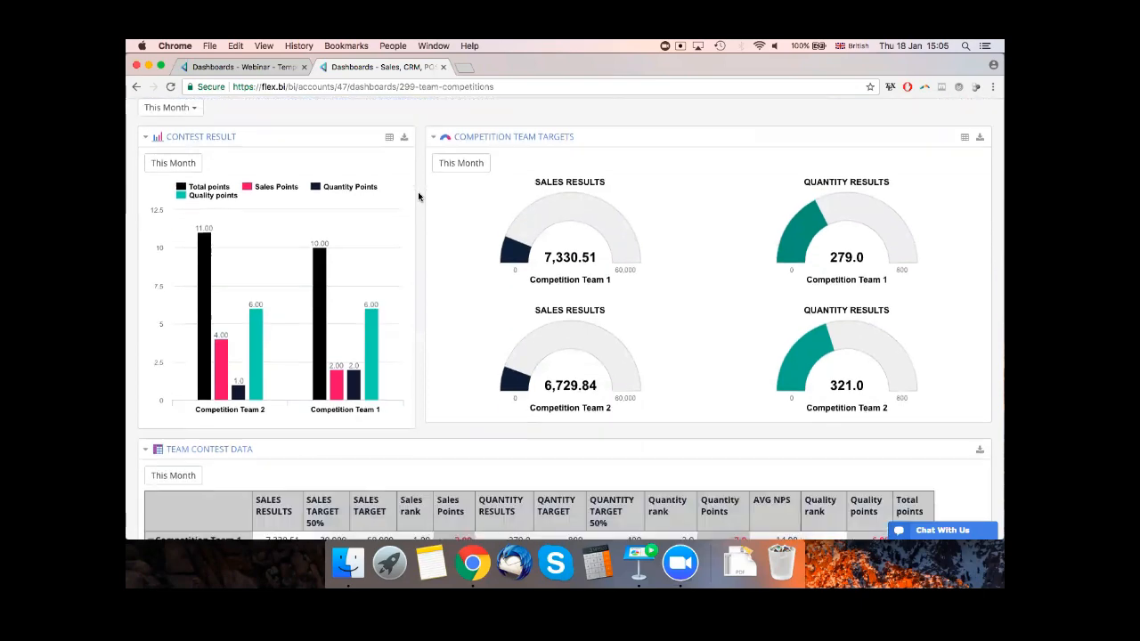
scroll(418, 196, down, 5)
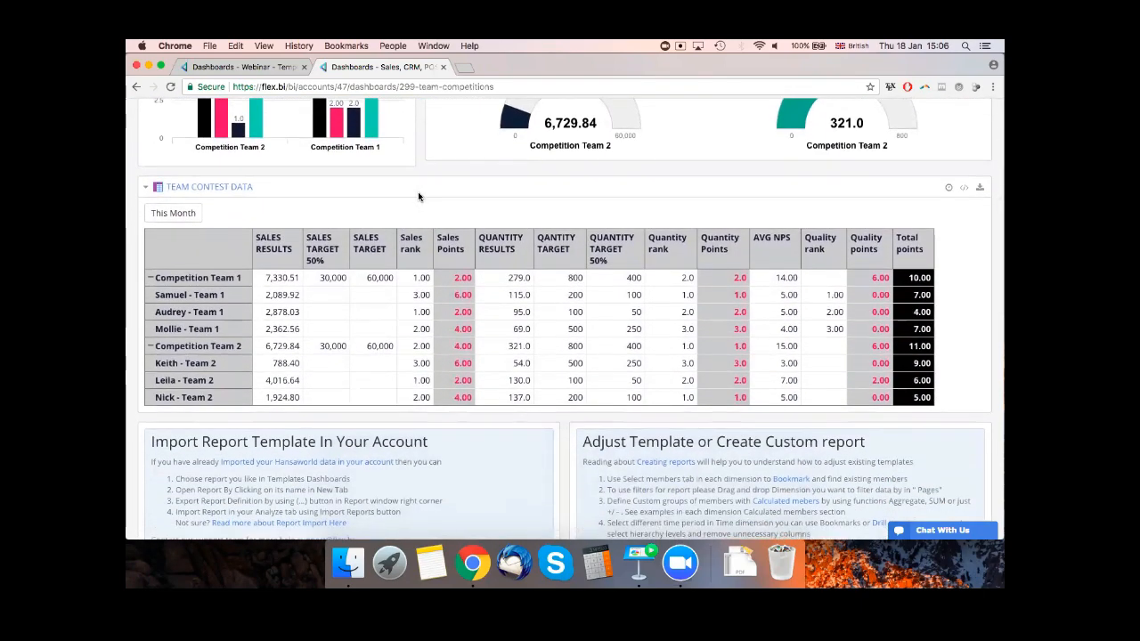
scroll(419, 196, down, 1)
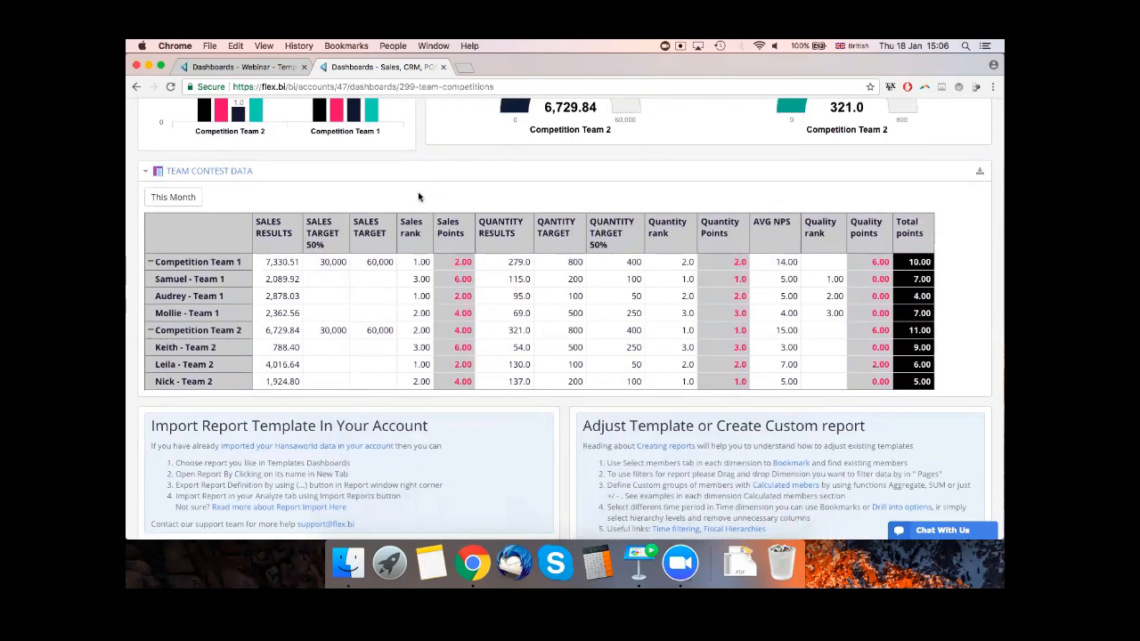
scroll(419, 196, up, 5)
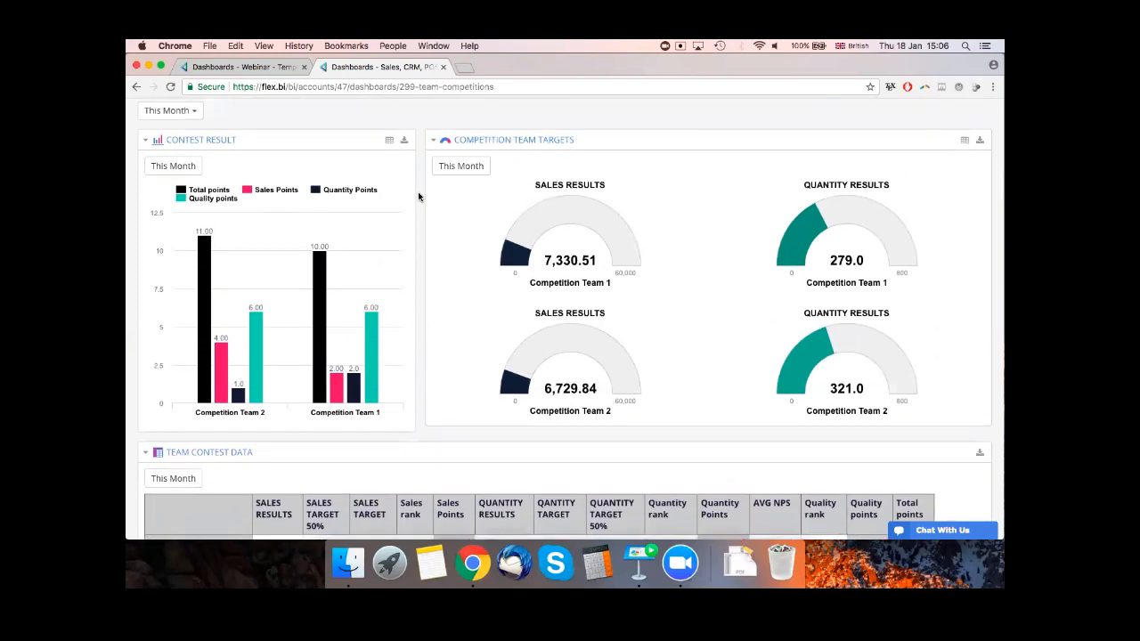
scroll(419, 196, up, 2)
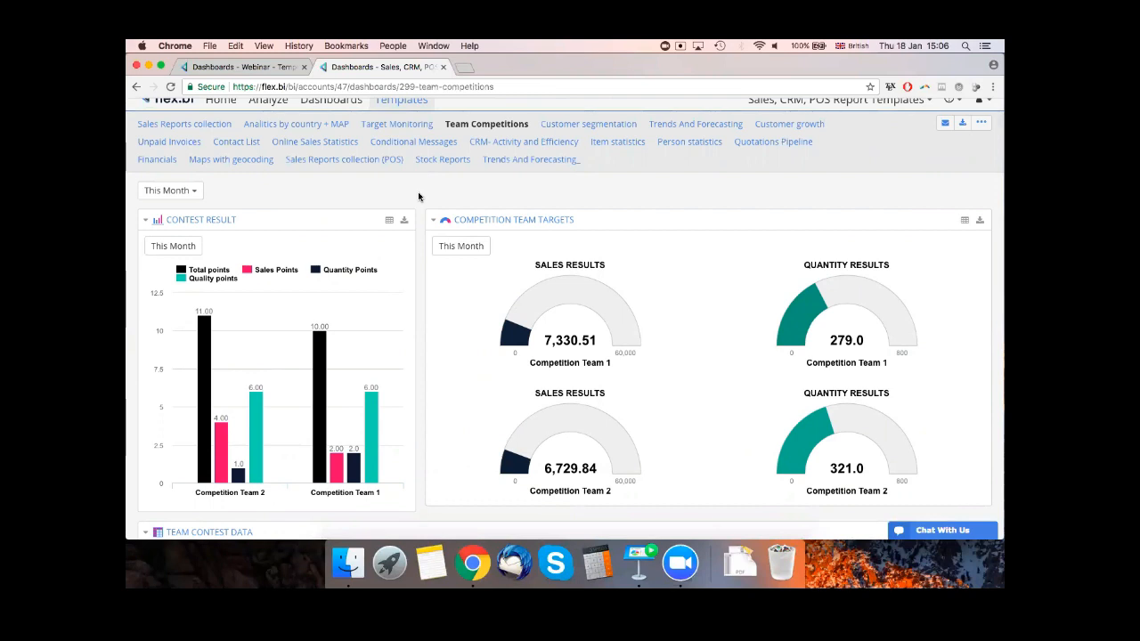
- Examine the team members' points chart and the Online Team statistics table further down the Team Competitions dashboard
scroll(417, 192, down, 1)
scroll(418, 195, down, 1)
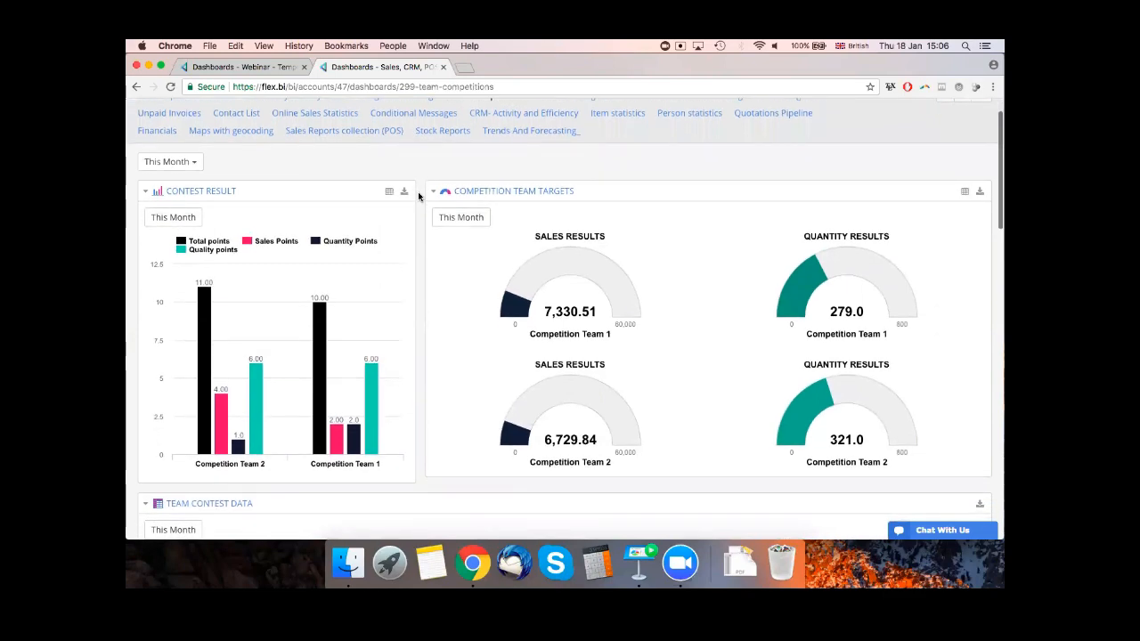
scroll(418, 208, down, 5)
scroll(419, 207, down, 10)
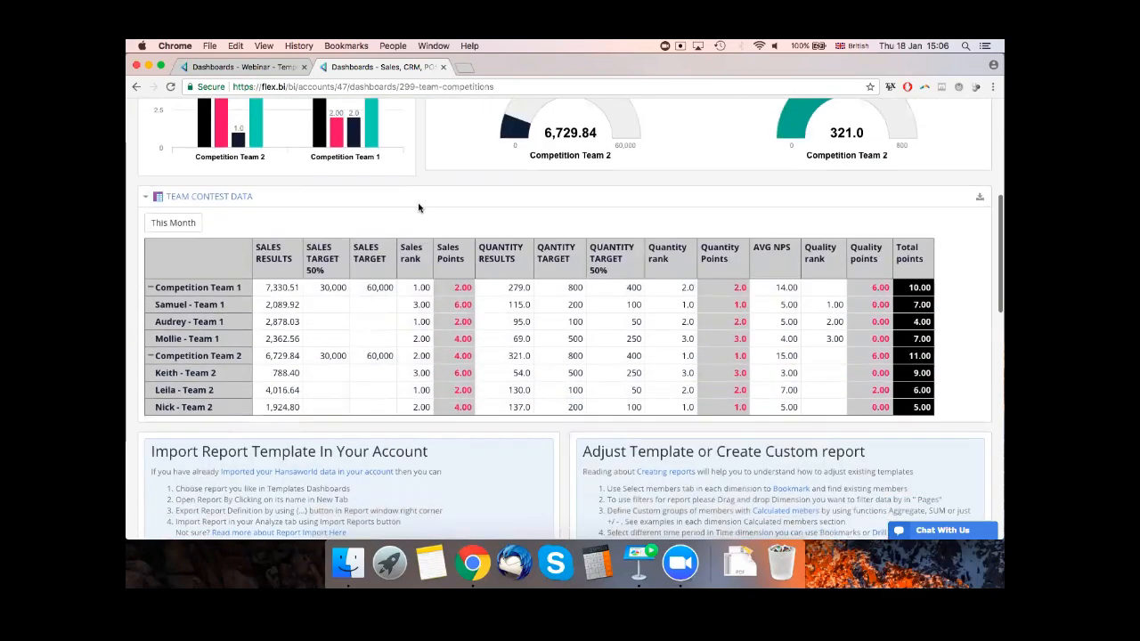
scroll(418, 207, down, 6)
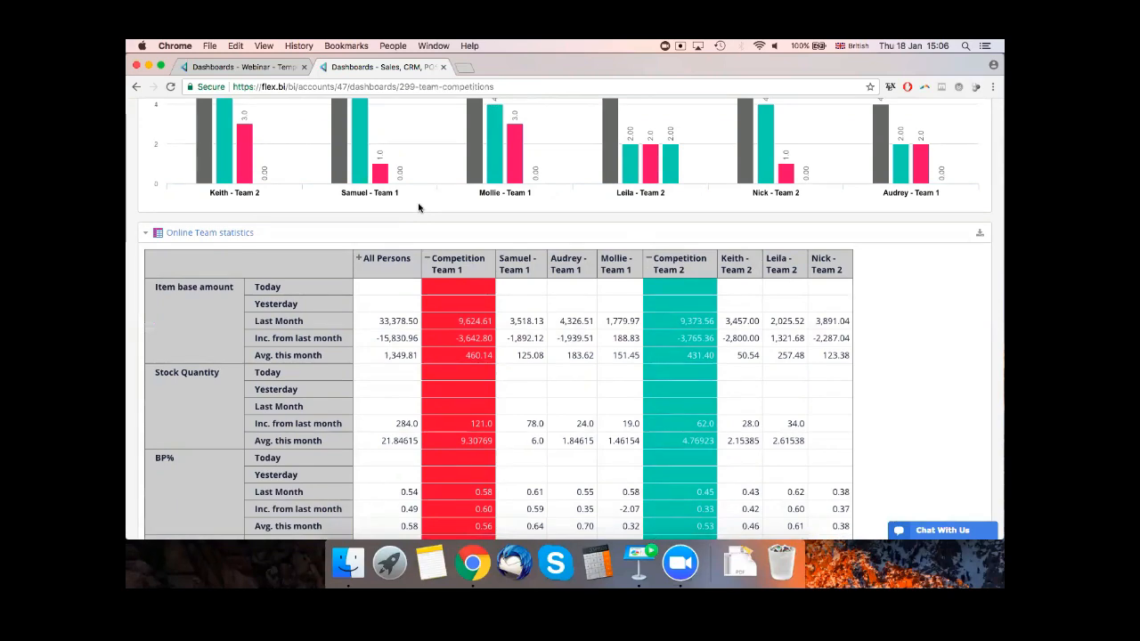
scroll(419, 208, up, 15)
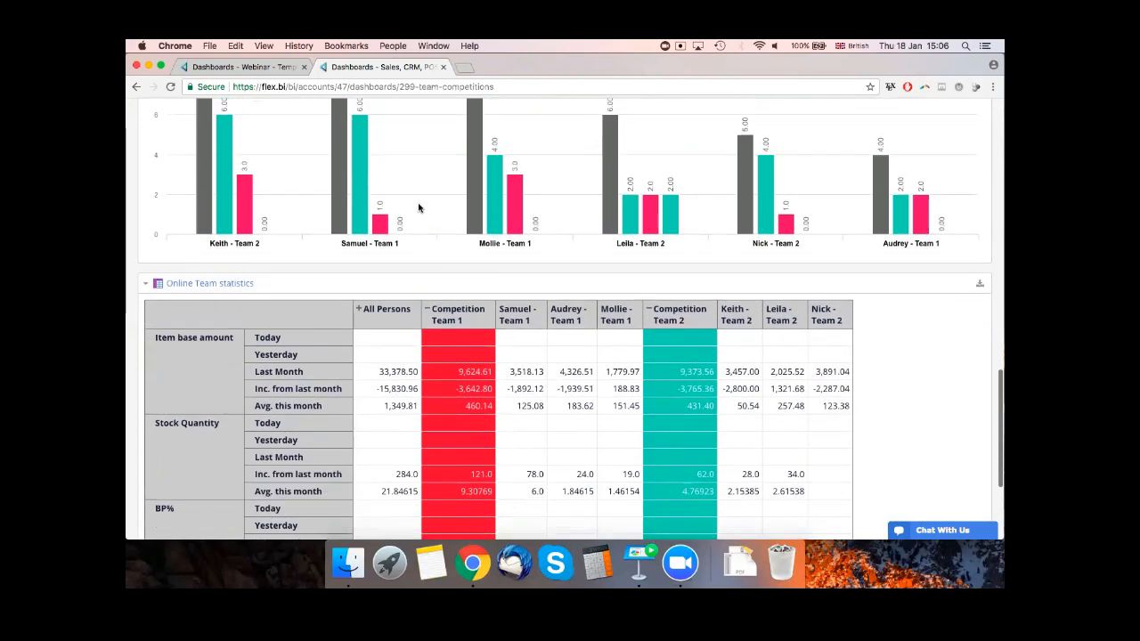
- Return to the contest result chart and inspect the individual points bars of Competition Team 1
scroll(419, 208, down, 10)
scroll(418, 208, up, 1)
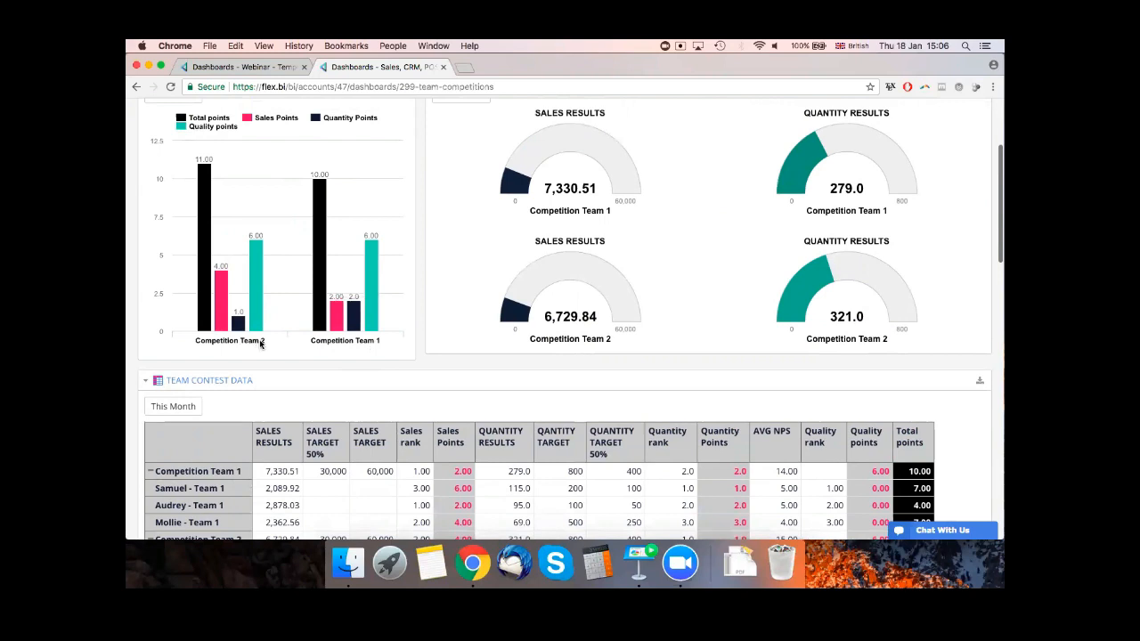
mouse_move(322, 324)
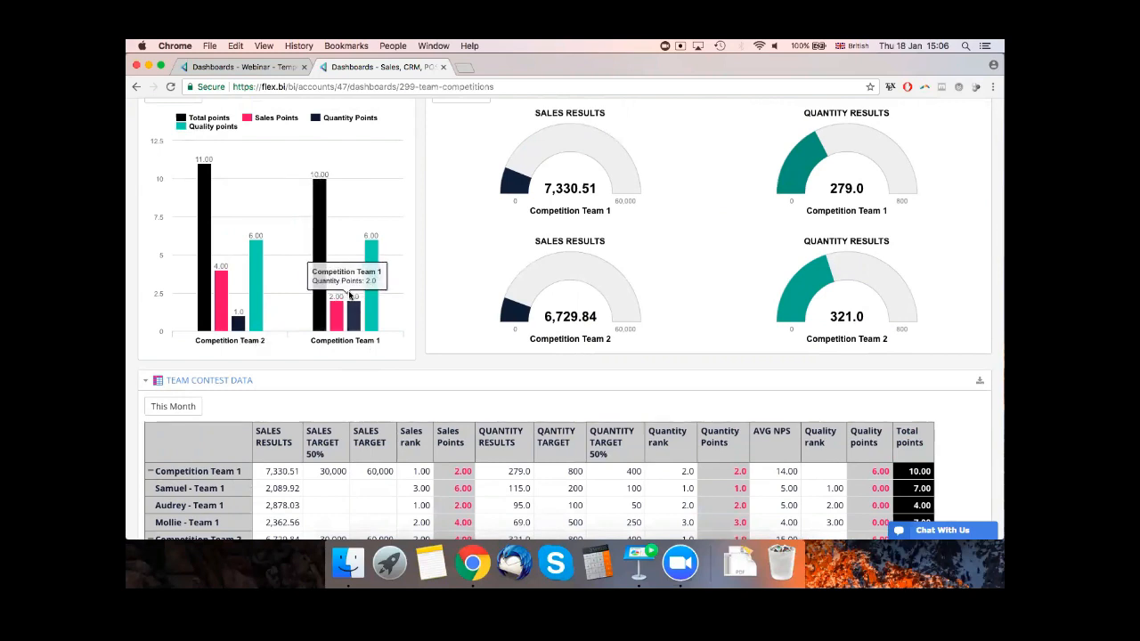
mouse_move(354, 314)
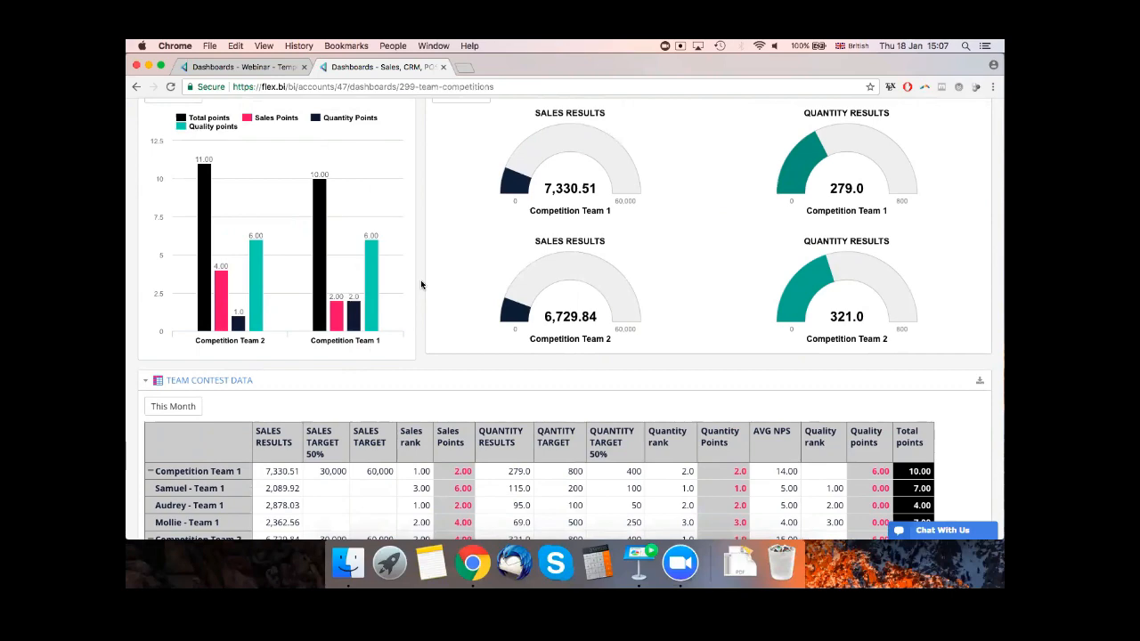
- Open the Customer segmentation template dashboard and examine the segmentation pie and the top large and medium customers by revenue
scroll(420, 280, up, 5)
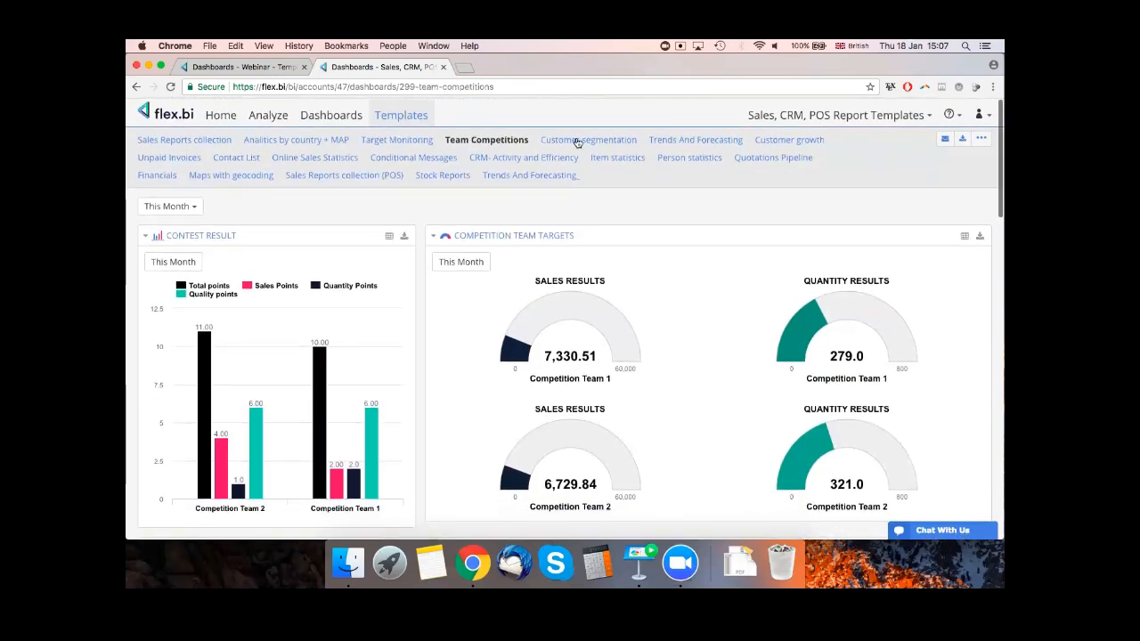
click(577, 140)
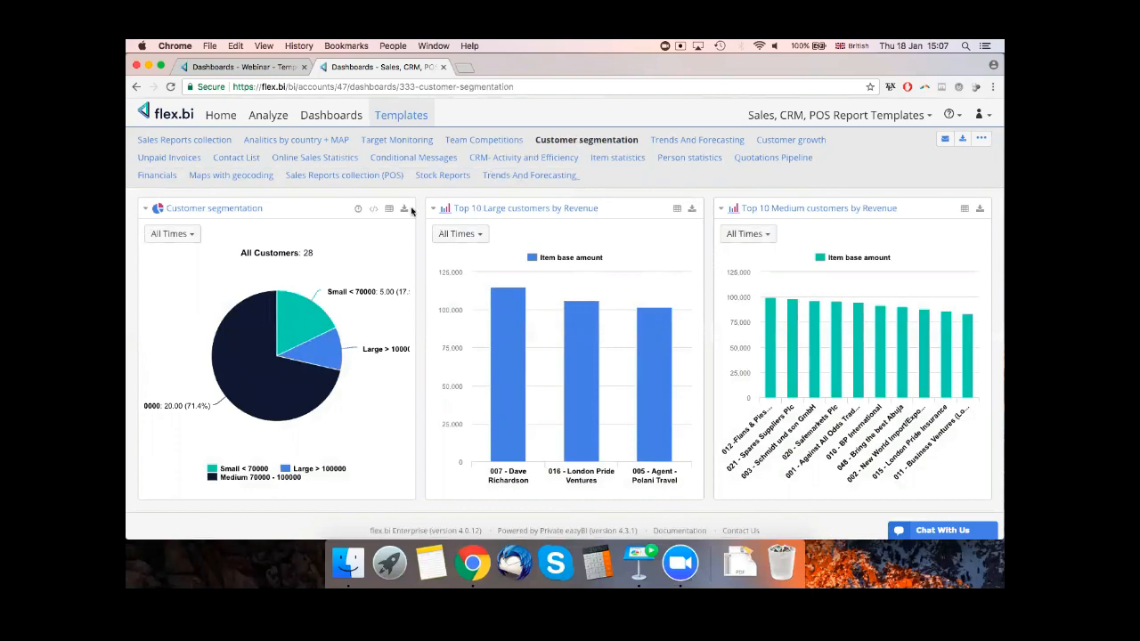
scroll(415, 203, down, 1)
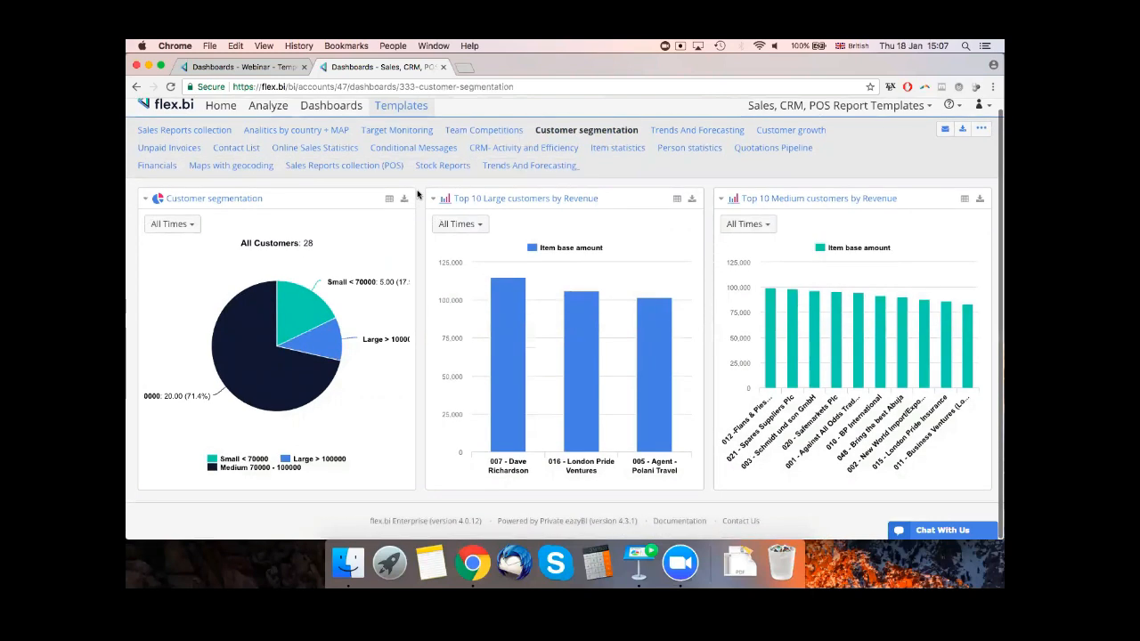
scroll(418, 194, up, 1)
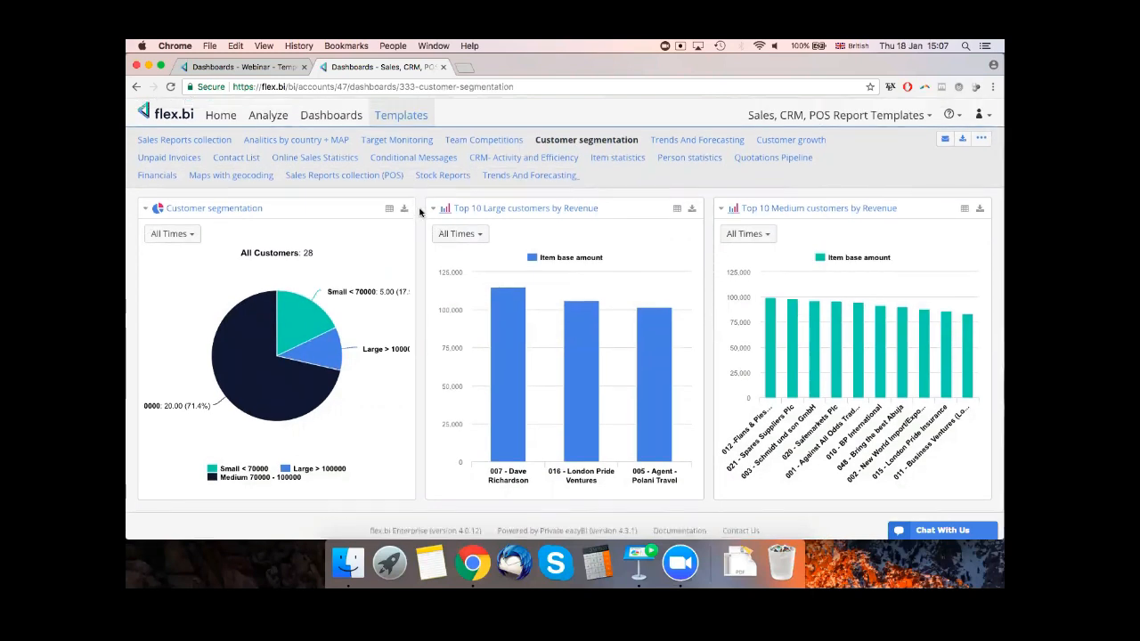
scroll(420, 211, down, 1)
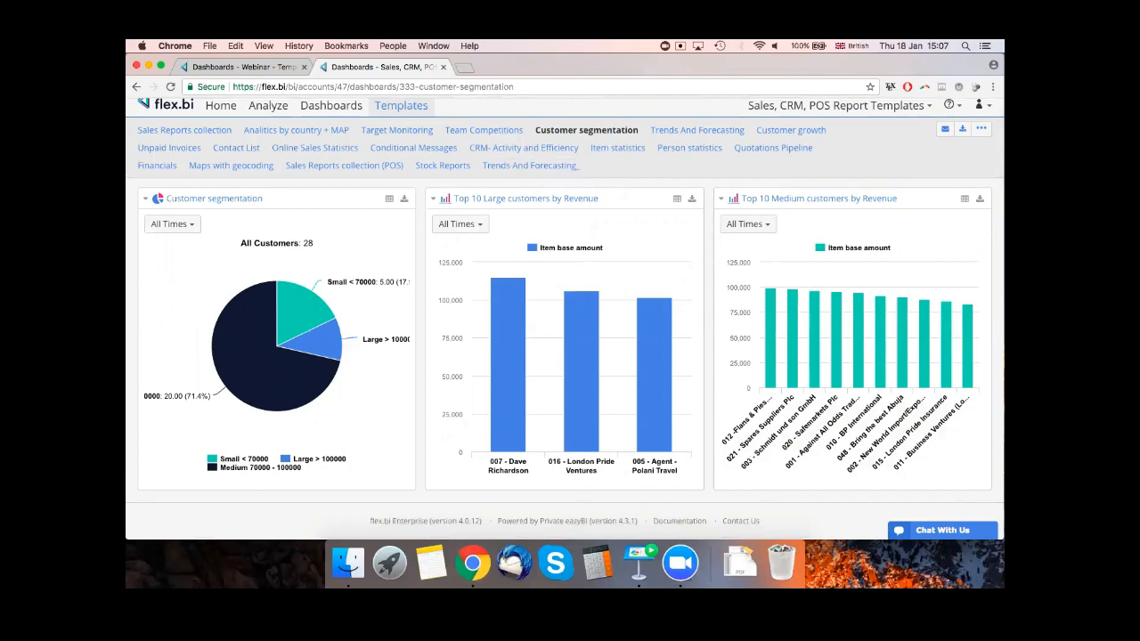
- Open the Trends And Forecasting template dashboard and examine the current month forecast and the 2 year projection
click(696, 130)
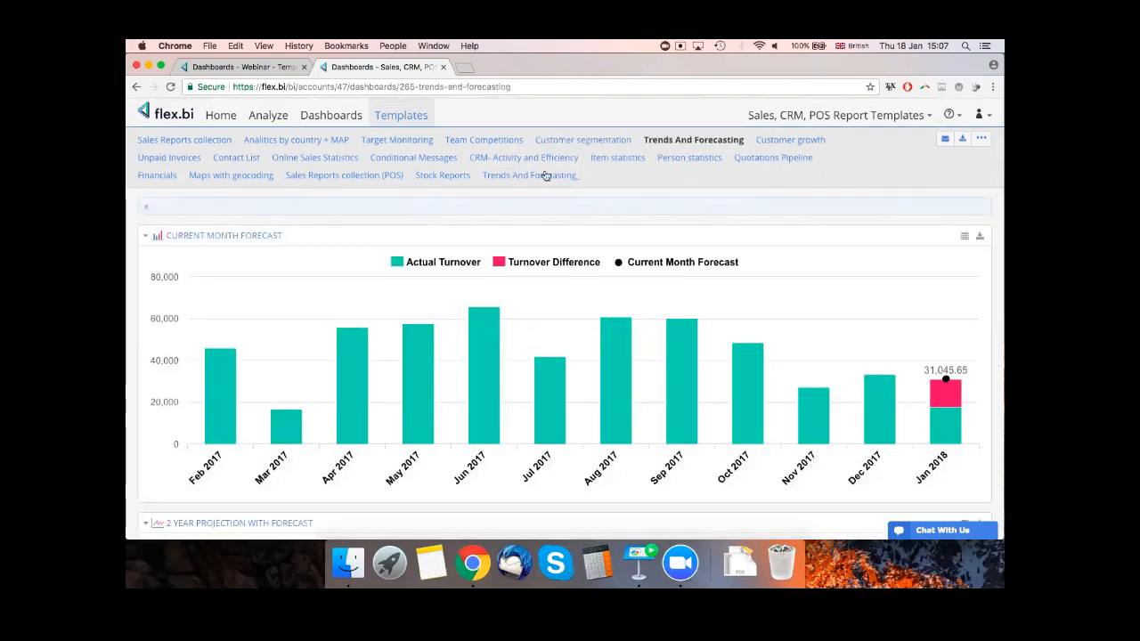
scroll(543, 175, down, 1)
scroll(520, 177, down, 1)
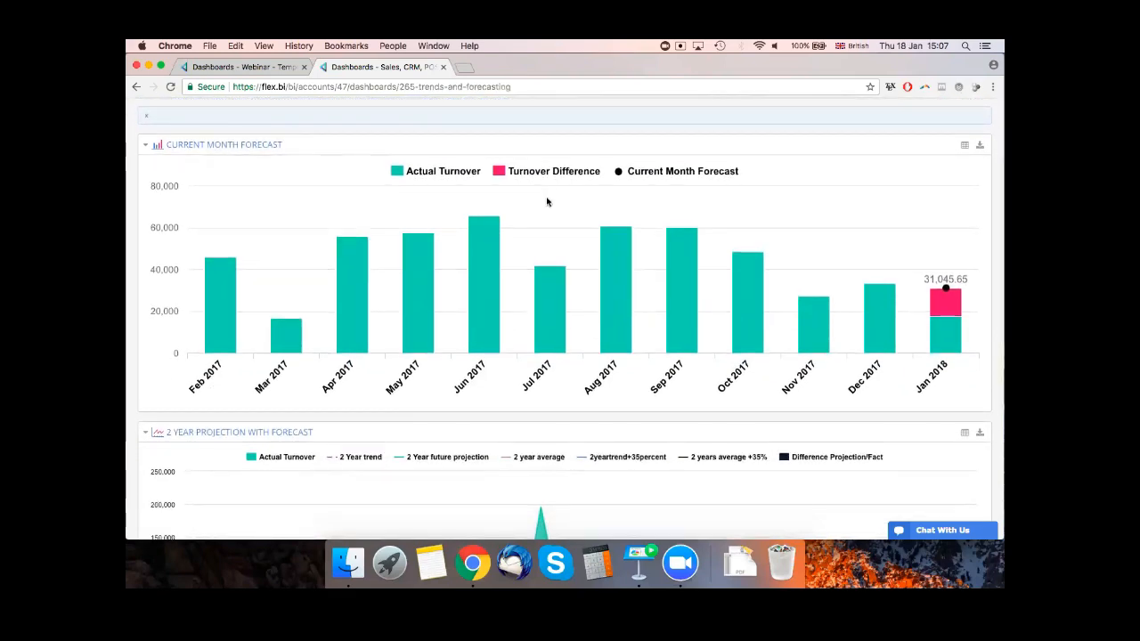
scroll(547, 201, down, 2)
scroll(549, 202, down, 3)
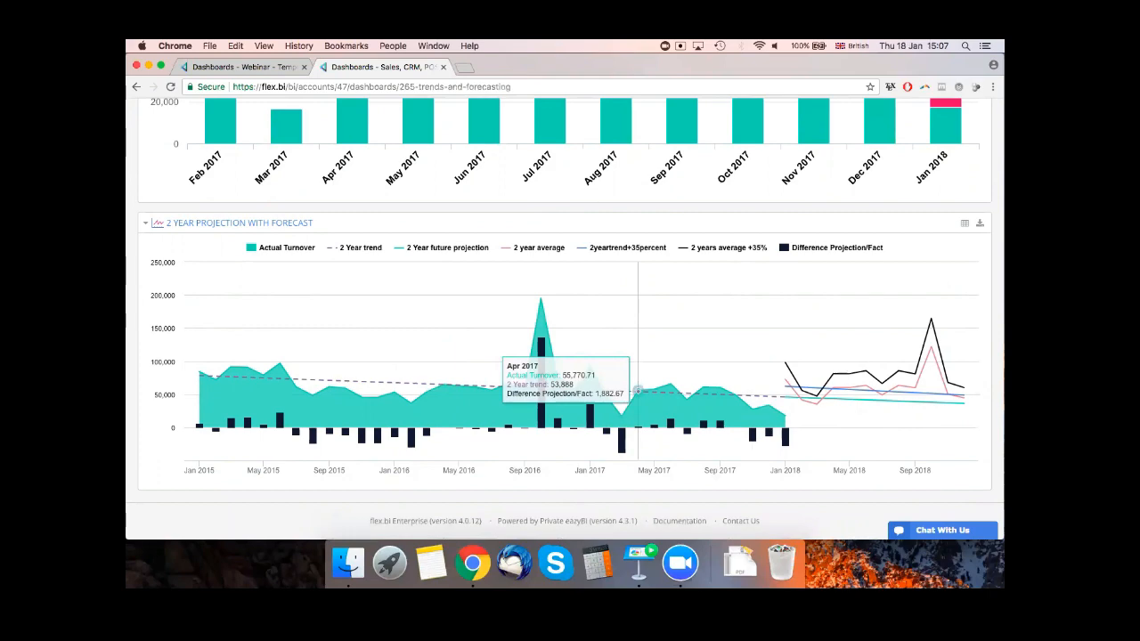
- Inspect the Jan 2018 actual turnover and turnover difference in the current month forecast chart
scroll(638, 391, up, 5)
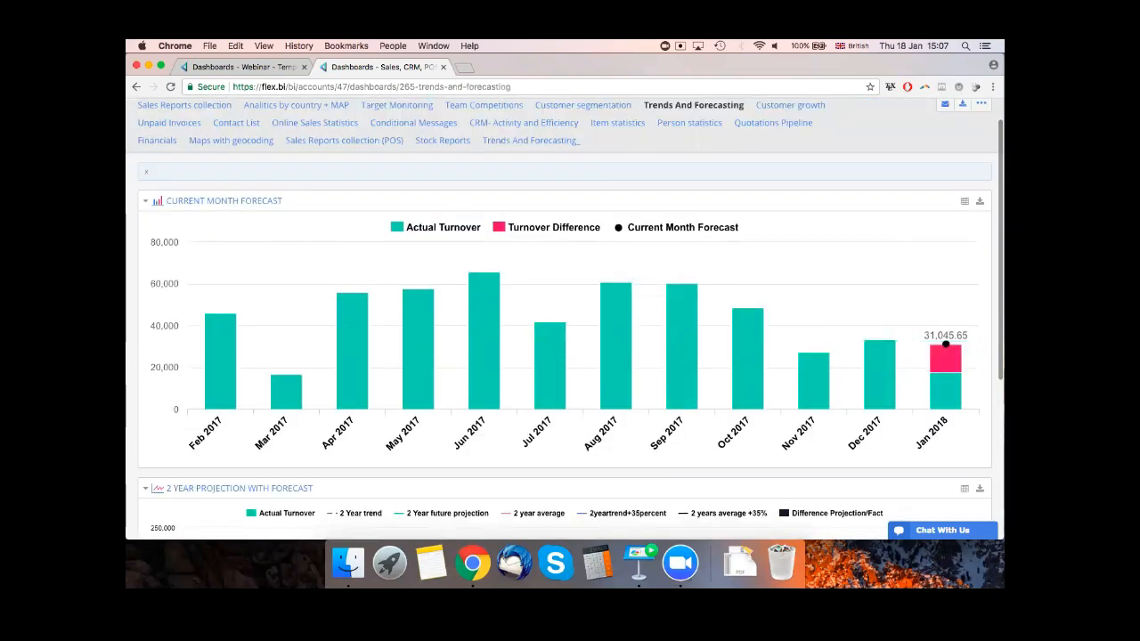
mouse_move(946, 391)
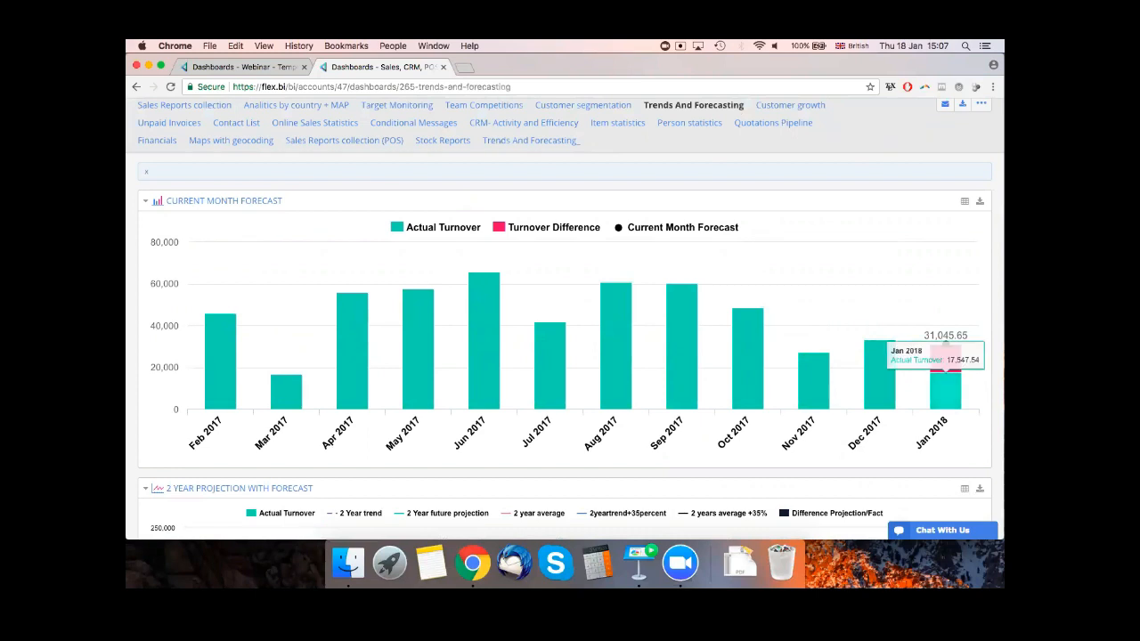
mouse_move(946, 345)
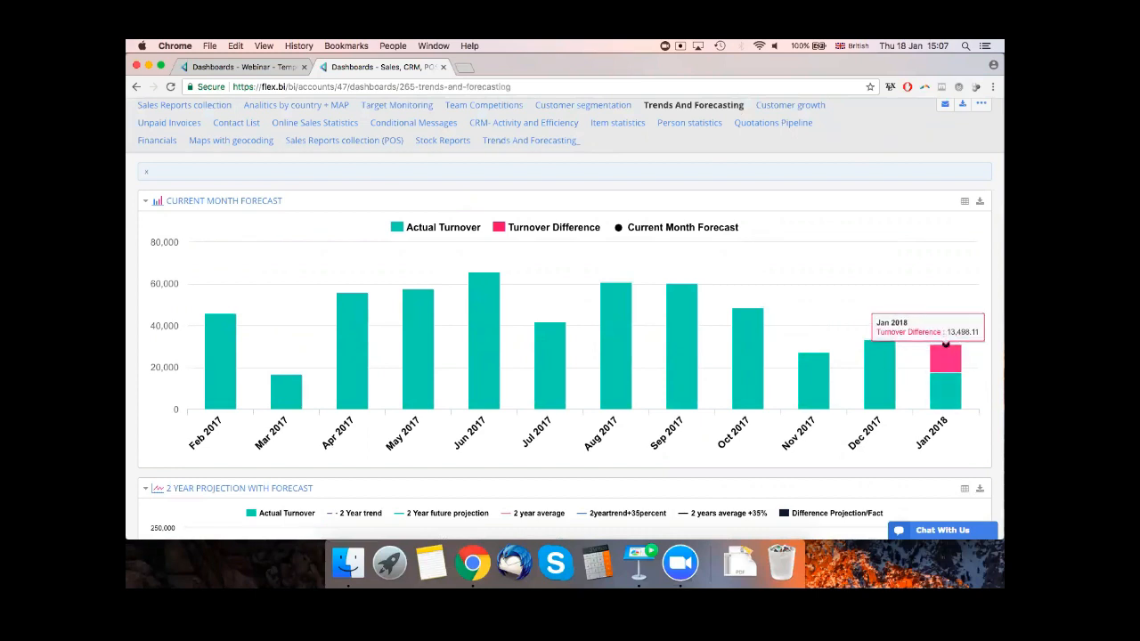
- Look through the Customer growth, Unpaid Invoices and Contact List template dashboards in turn
scroll(946, 346, up, 1)
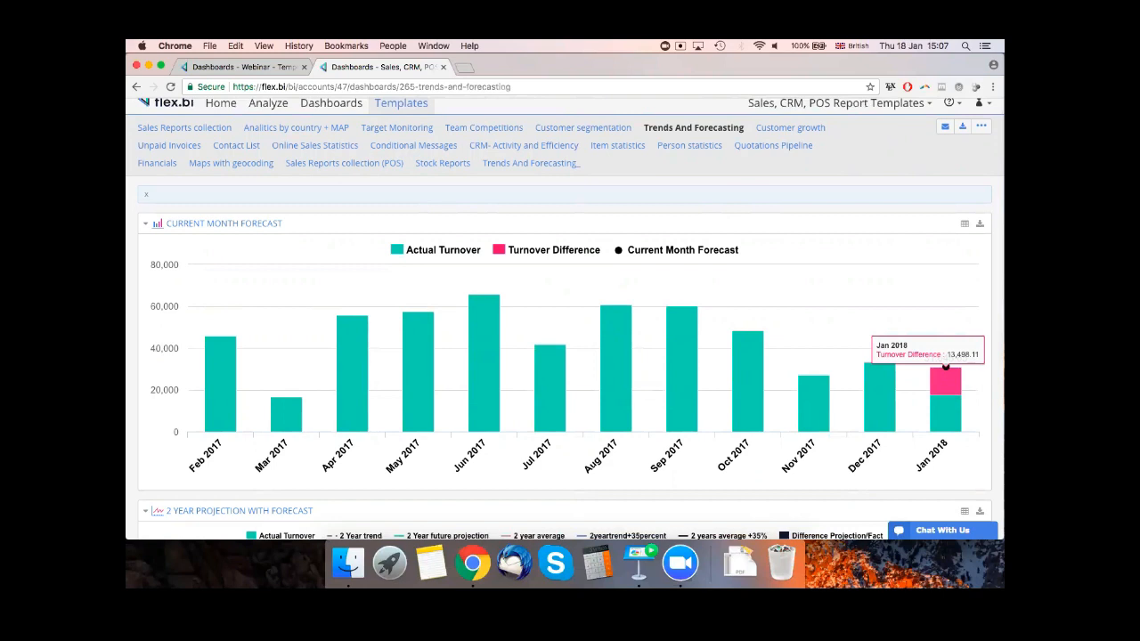
click(790, 128)
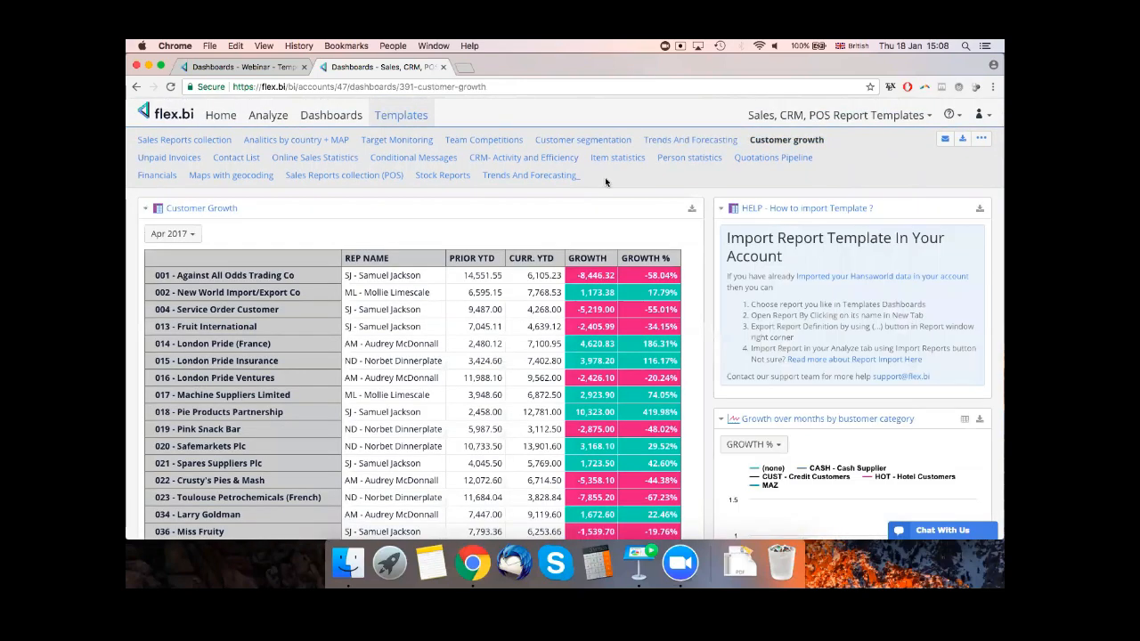
click(192, 163)
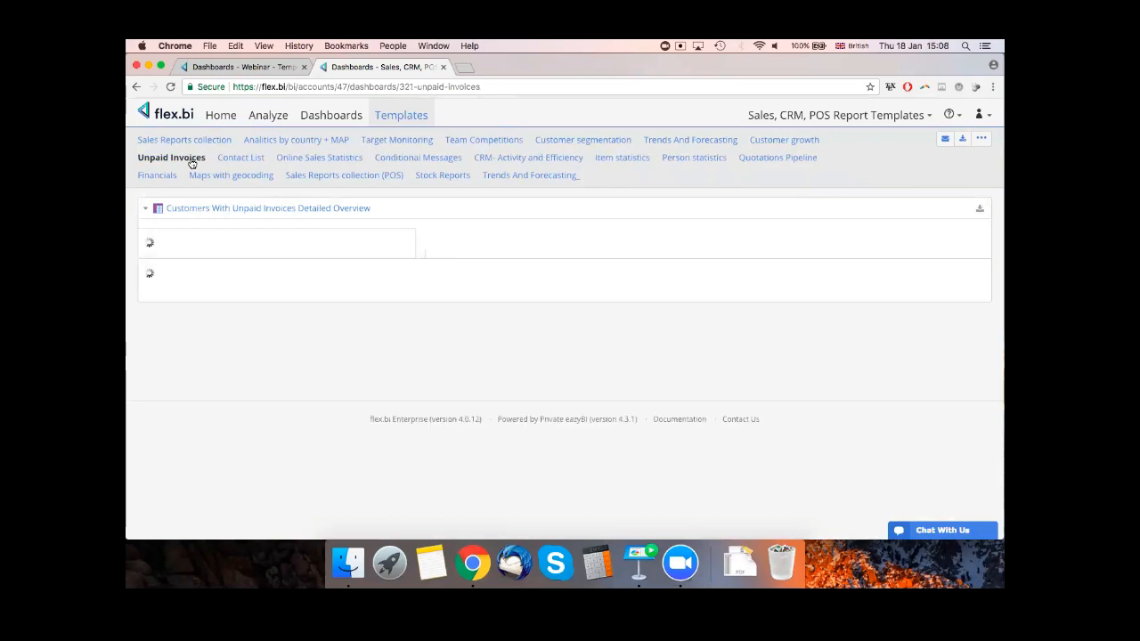
click(224, 160)
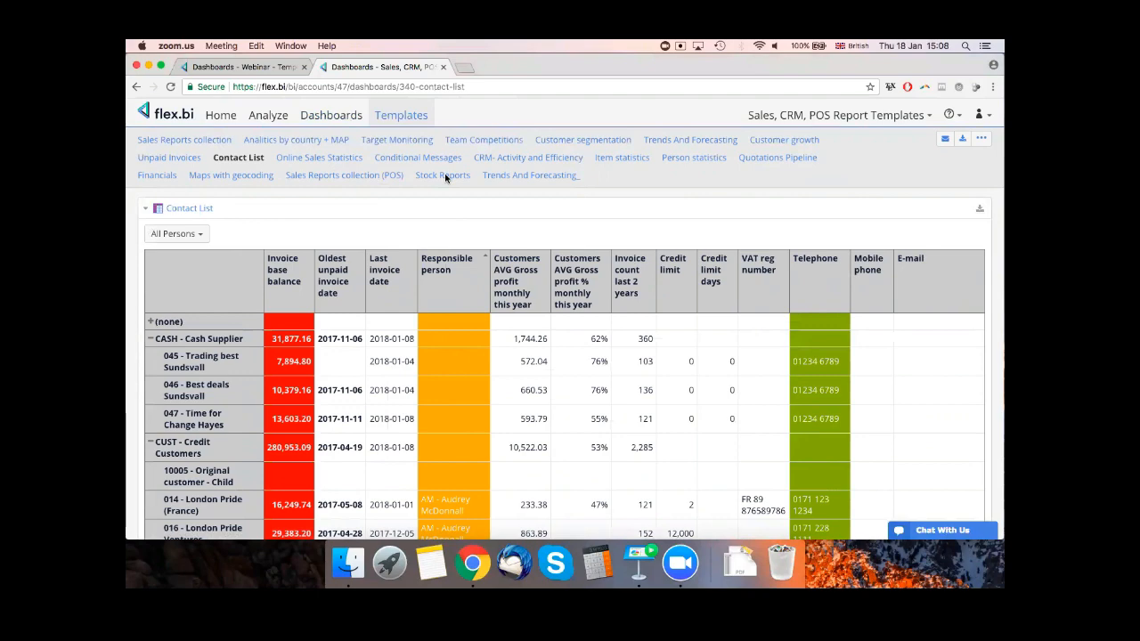
- Switch to the Keynote slideshow and advance from Dashboard templates to the Report and dashboard import slide
click(472, 563)
key(super+Tab)
key(super+Tab)
key(super+Tab)
key(super+Tab)
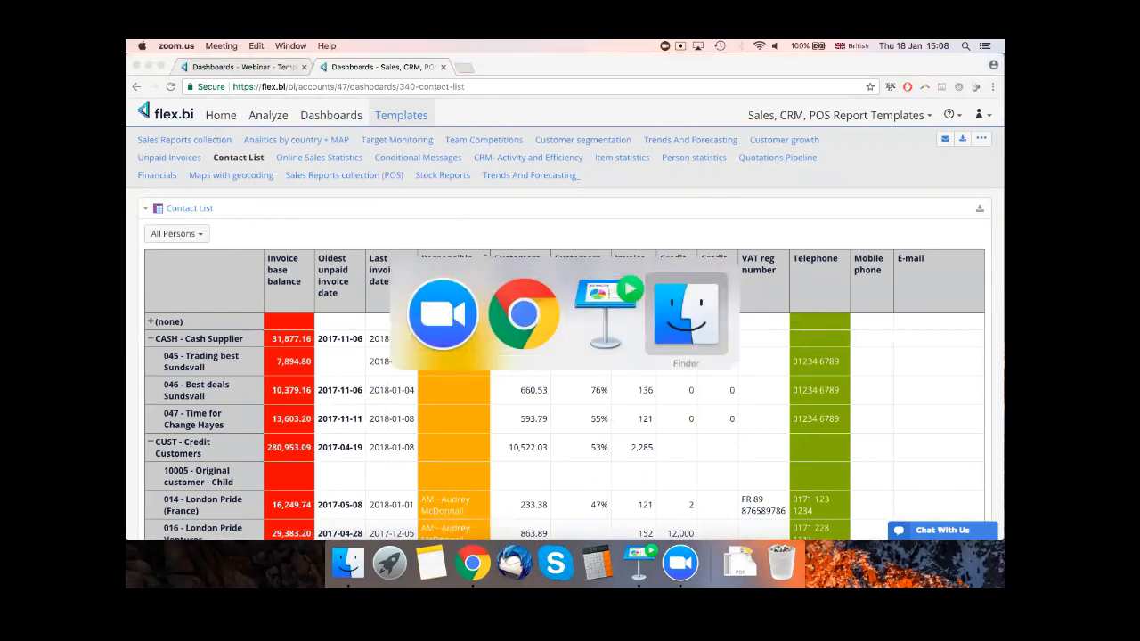
key(super+Tab)
key(super+Tab)
key(super+Tab)
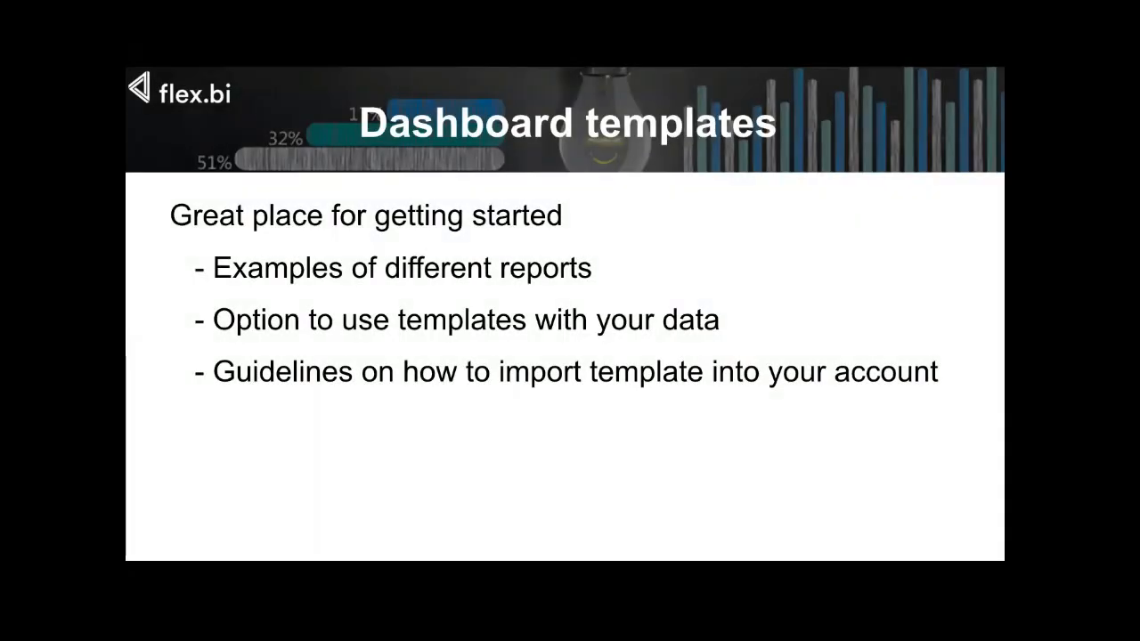
key(Right)
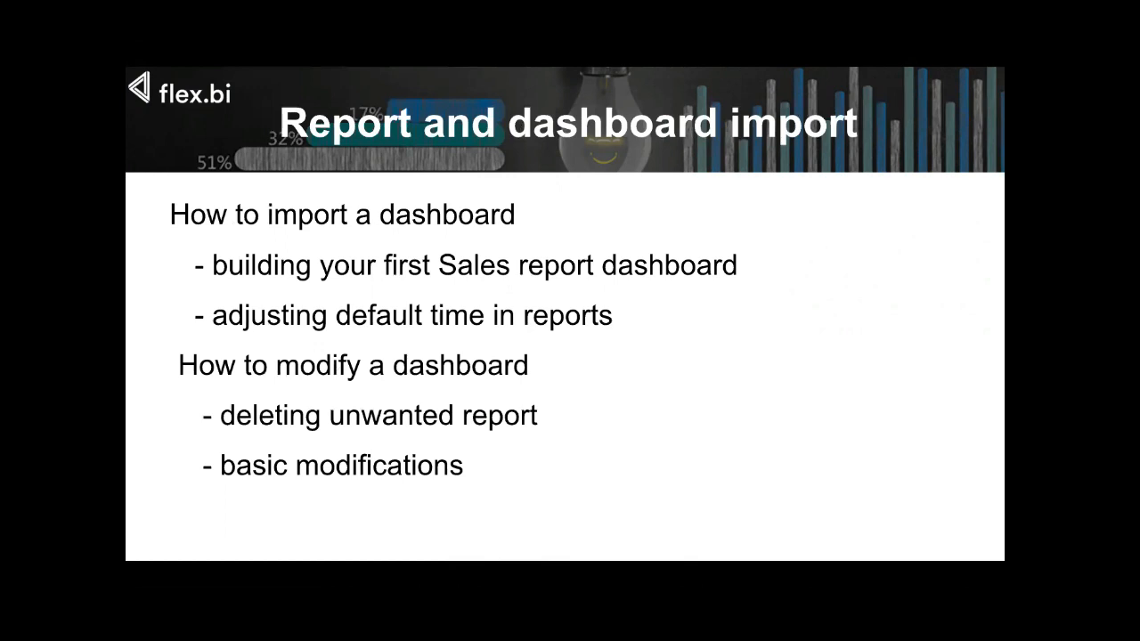
- Leave the slideshow for the Webinar - Templates account in Chrome, then create and save a new dashboard named Sales Report
key(h)
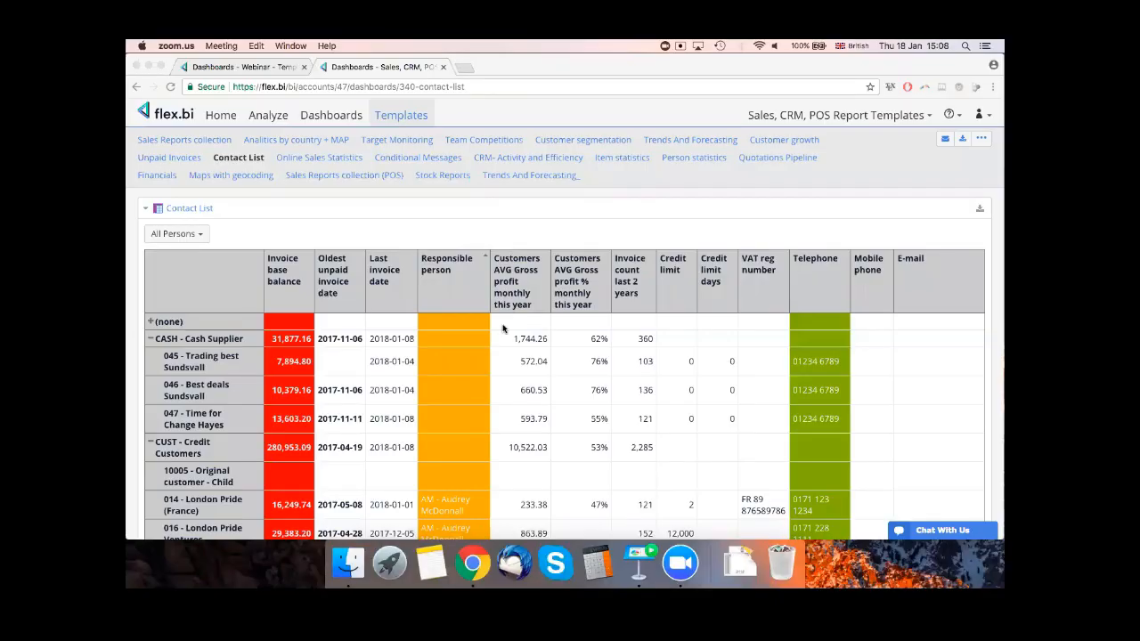
click(265, 69)
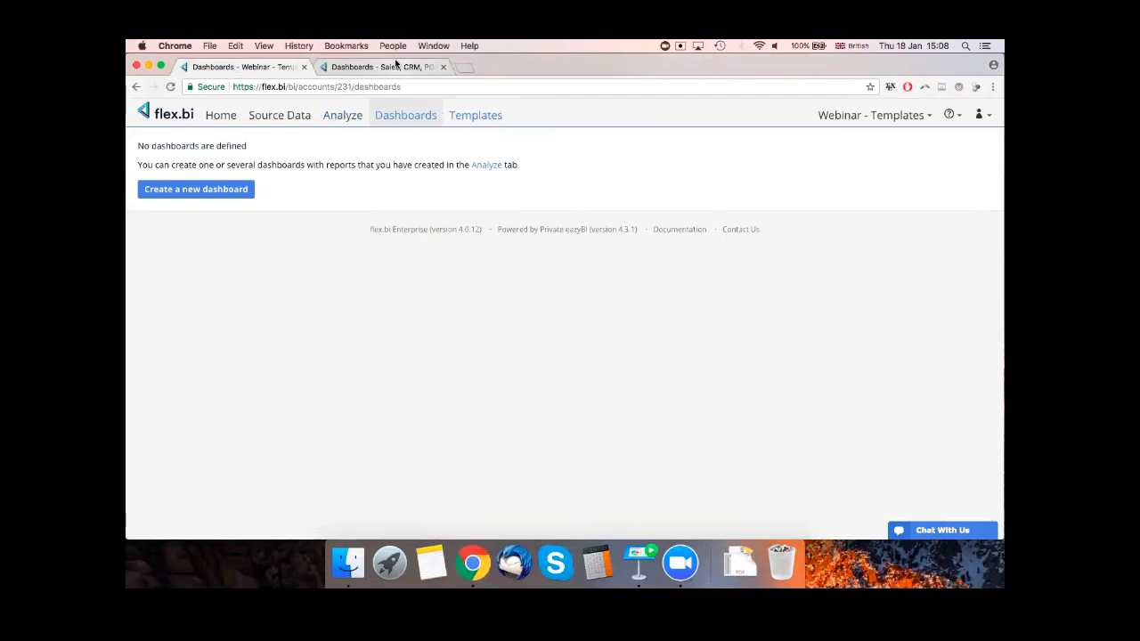
click(250, 183)
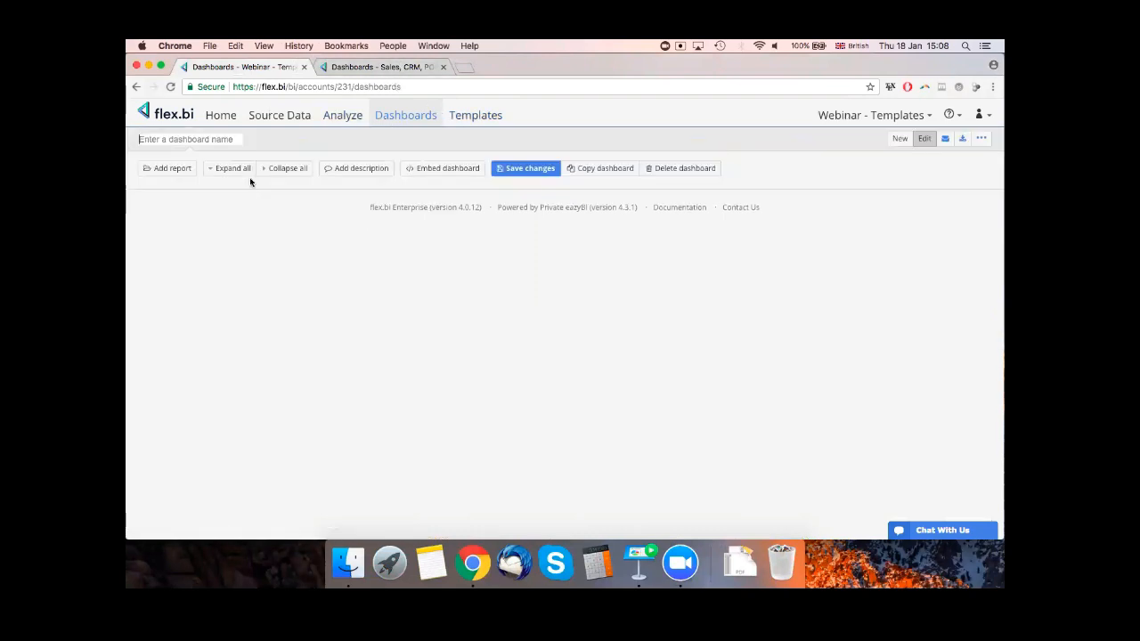
text(Sales Report)
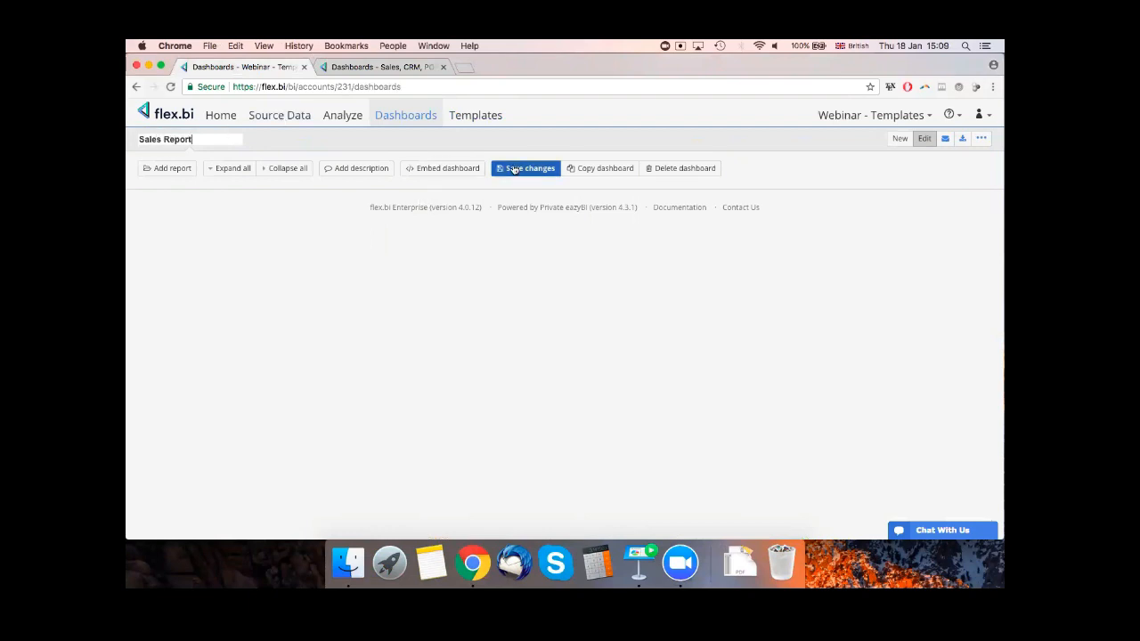
click(514, 169)
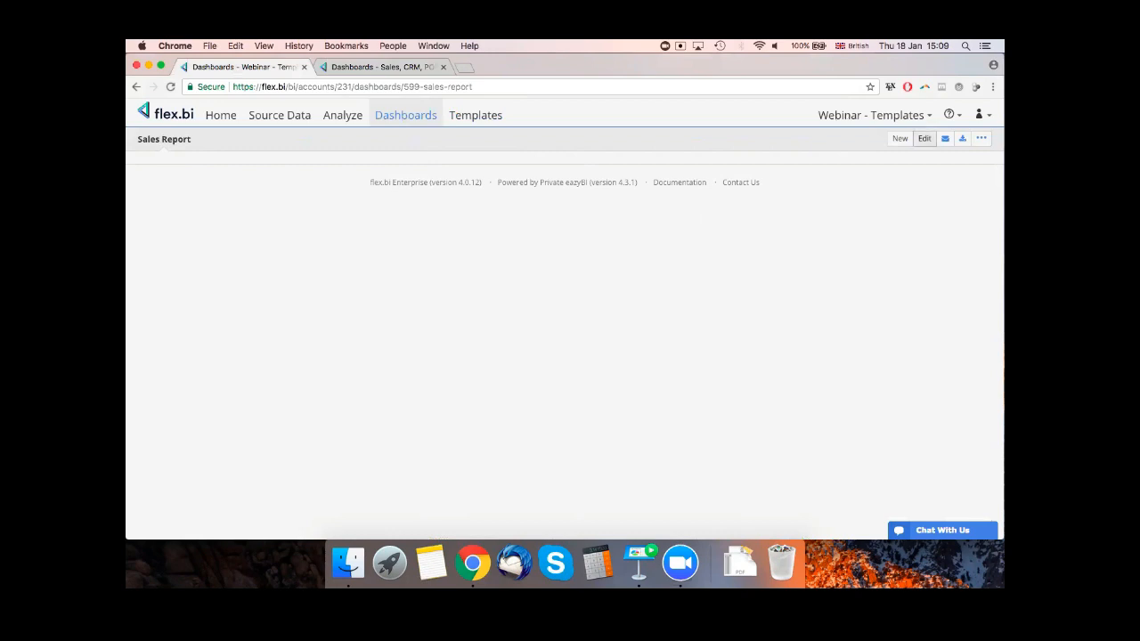
- Put the Sales Report dashboard into edit mode and open the dashboard definition import
click(924, 138)
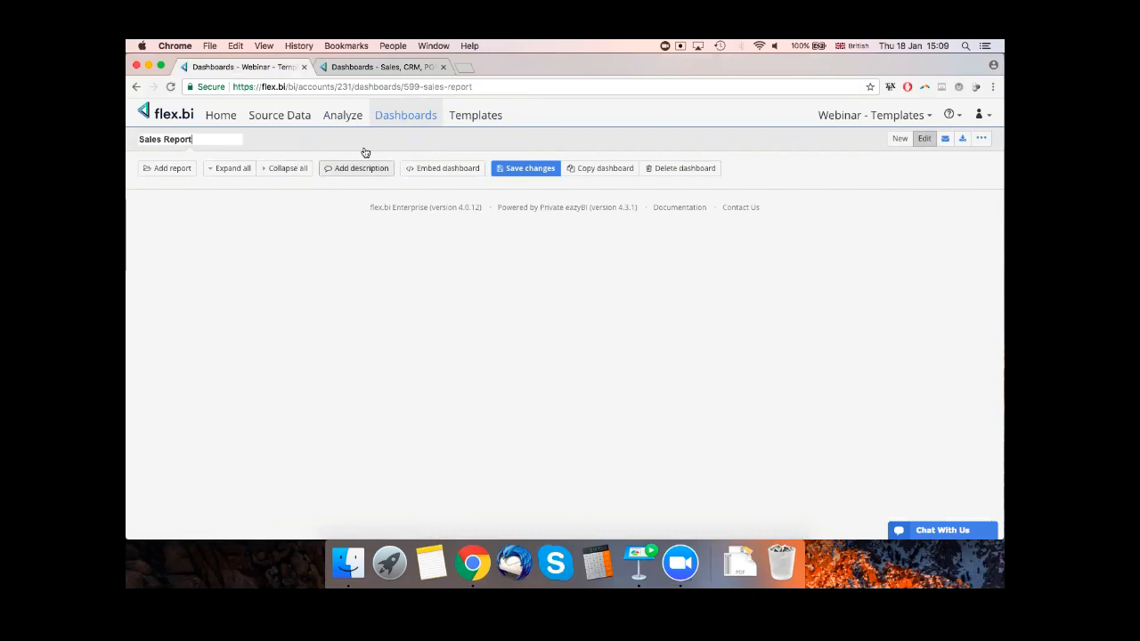
click(982, 138)
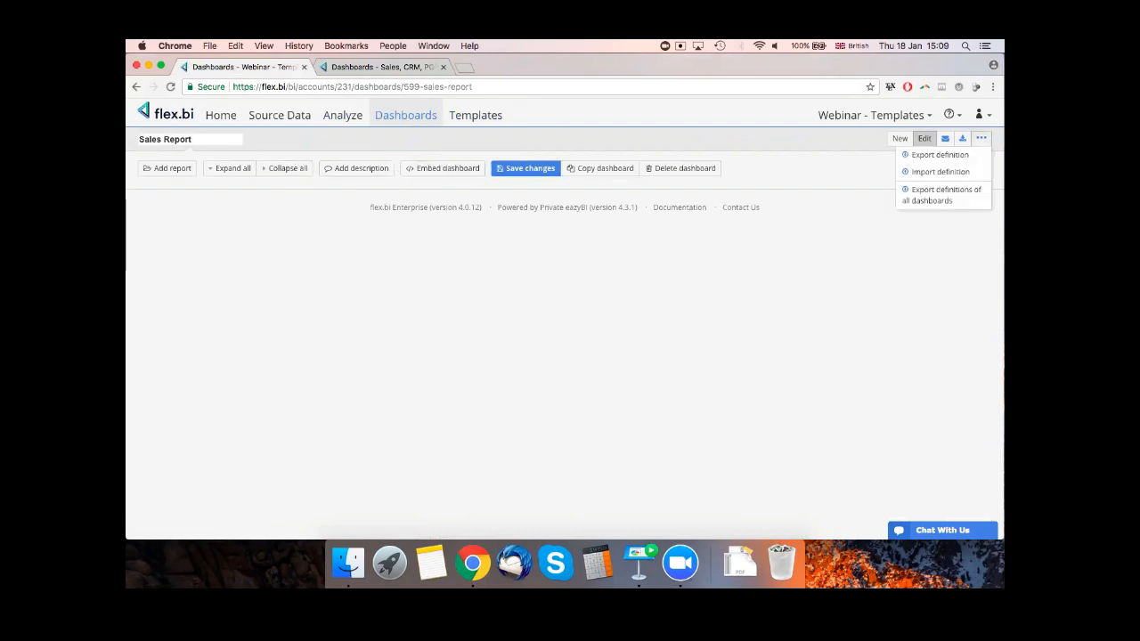
click(939, 172)
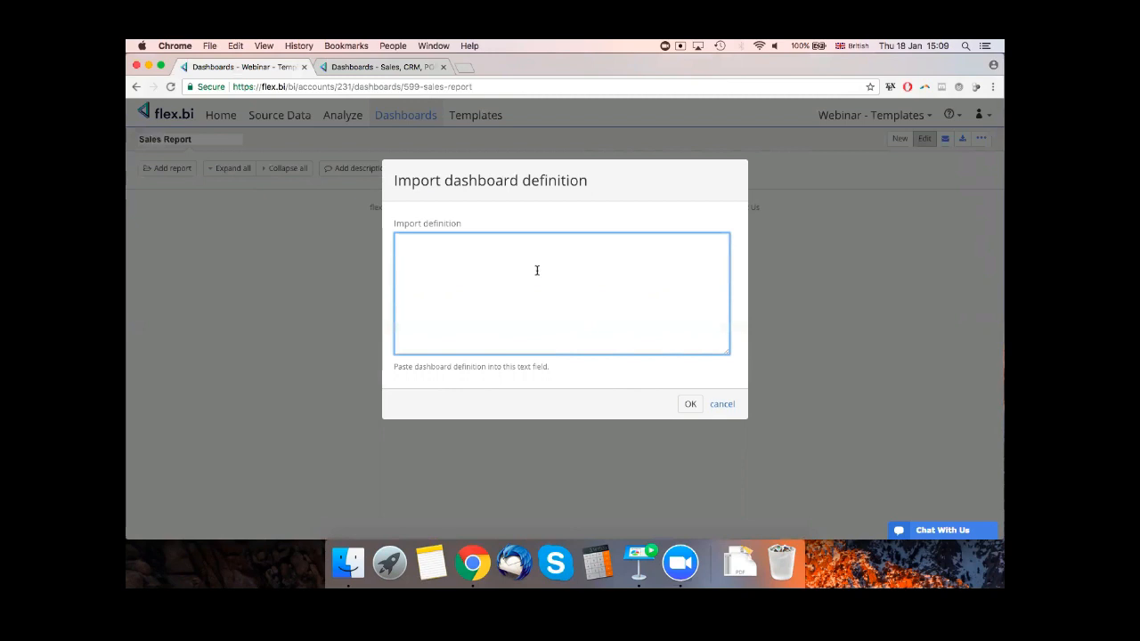
- Export the Sales Reports collection template dashboard's definition from the Sales, CRM, POS Report Templates account and copy its full text
click(403, 69)
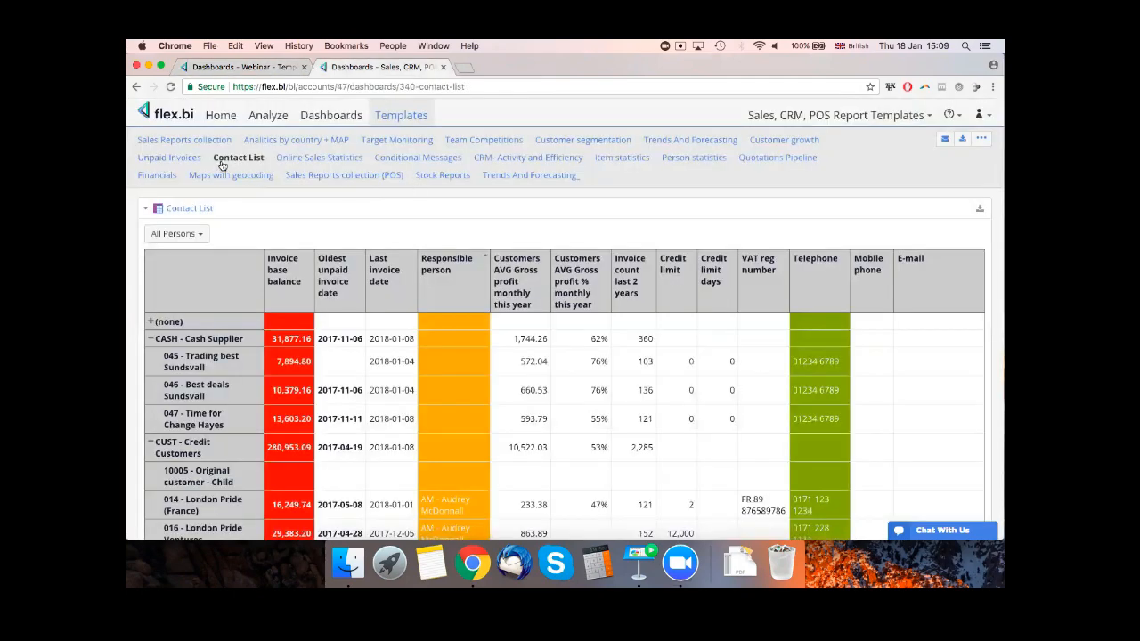
click(185, 139)
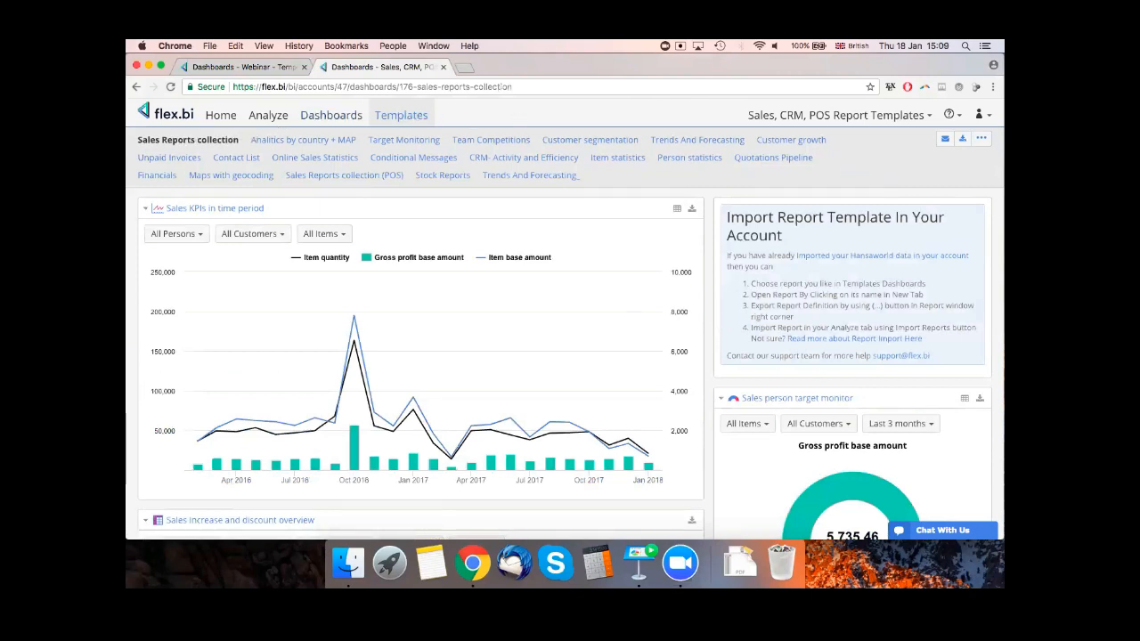
click(981, 139)
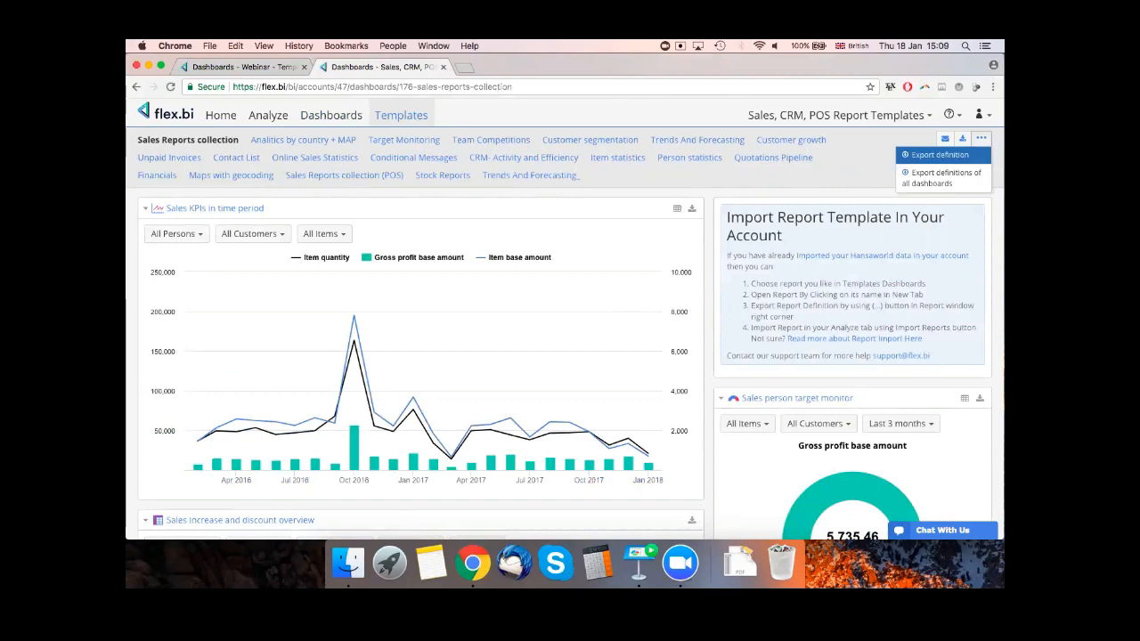
click(940, 154)
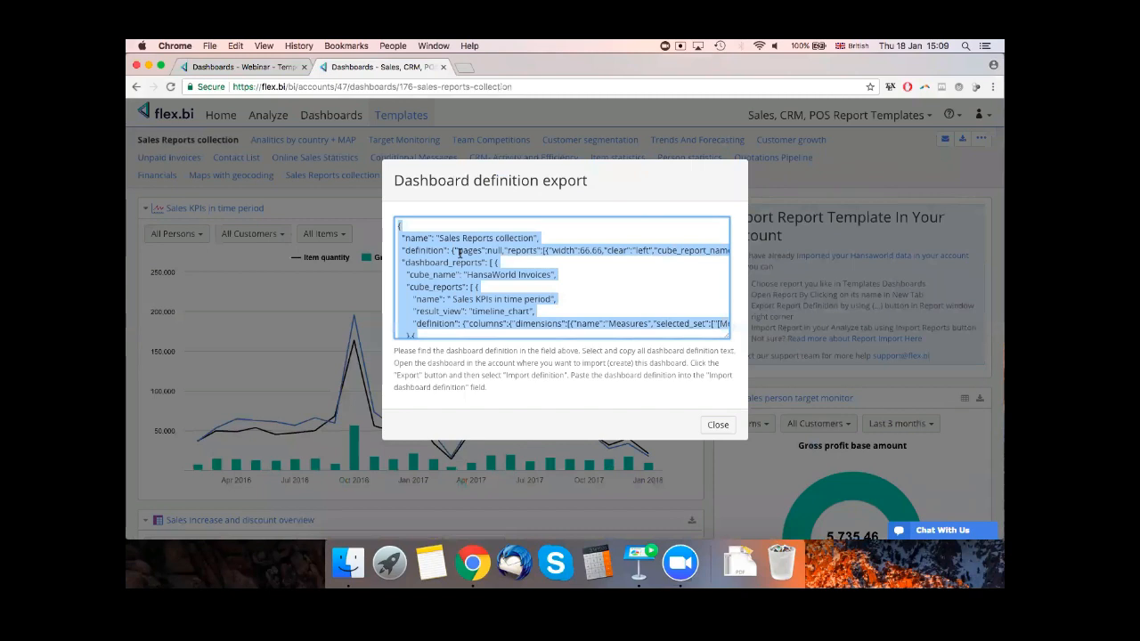
right_click(460, 252)
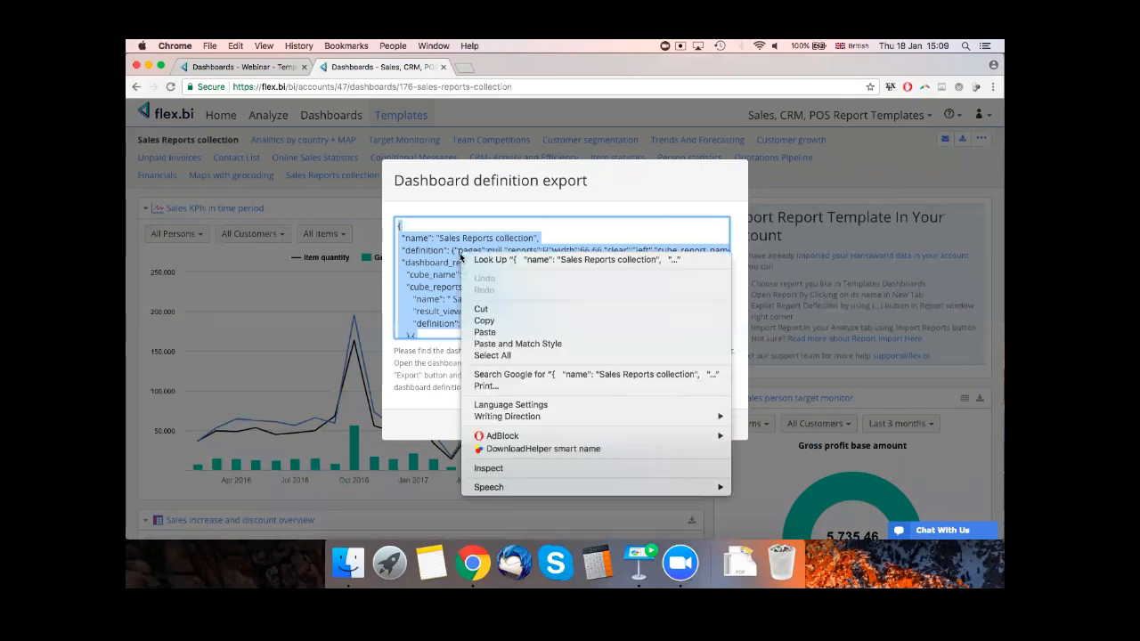
click(483, 322)
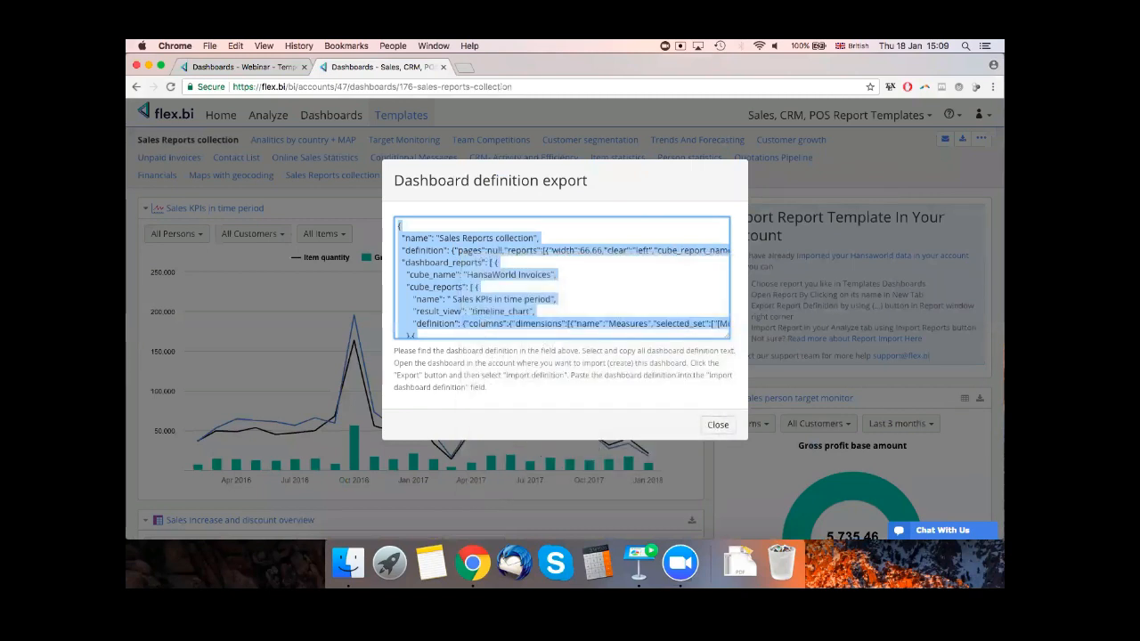
click(717, 425)
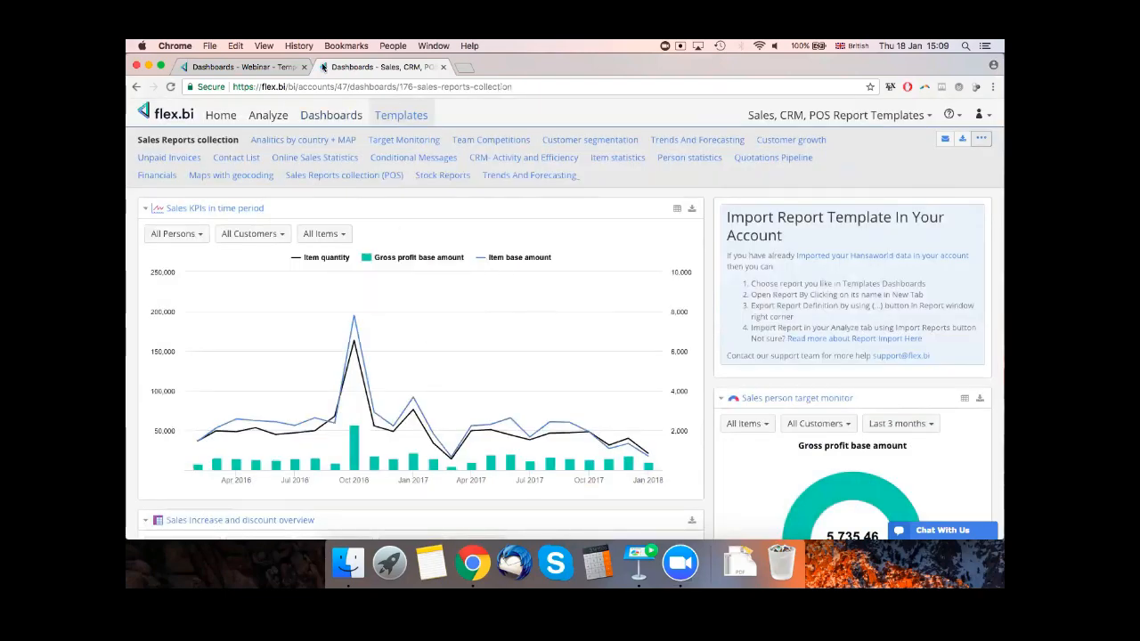
- Paste the copied definition into the Webinar - Templates import dialog and import it with its new calculated members
click(253, 66)
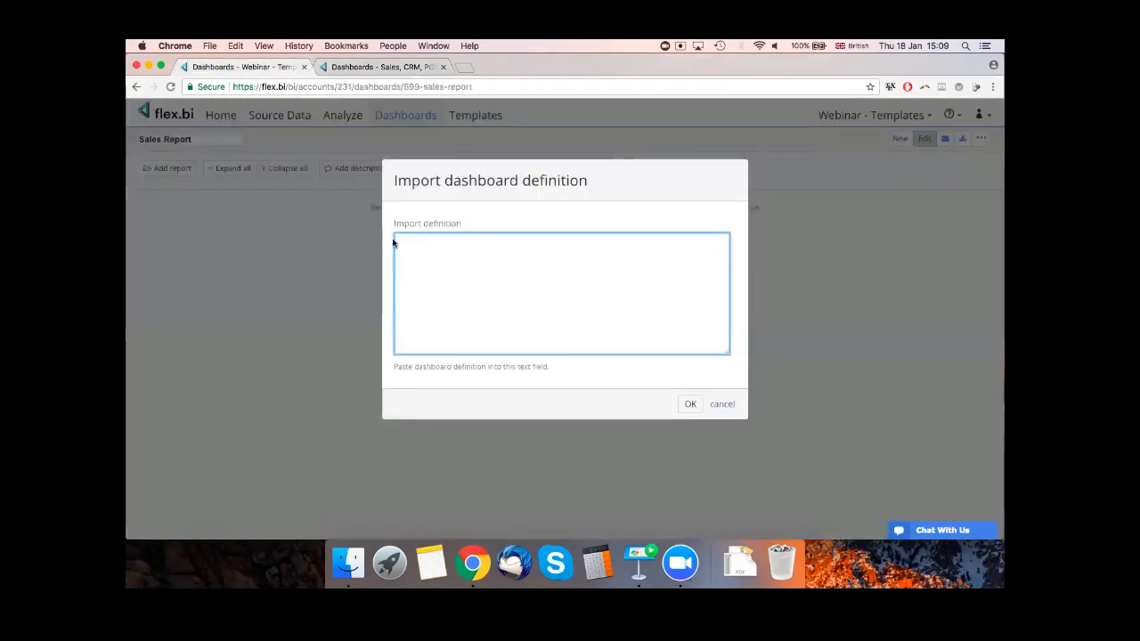
right_click(441, 253)
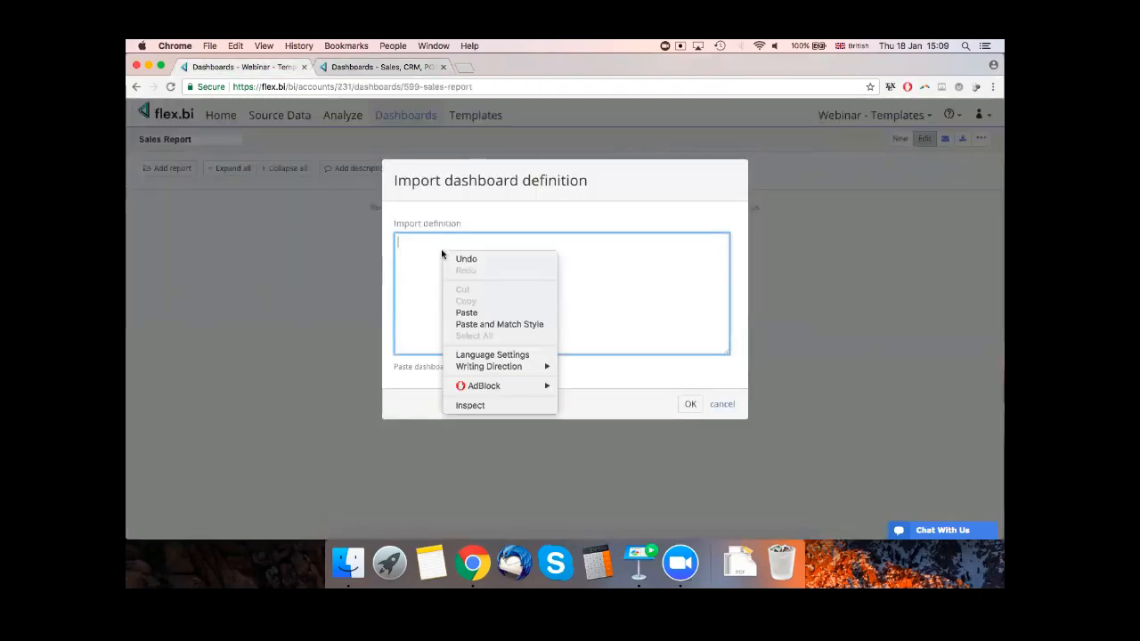
click(463, 308)
click(691, 403)
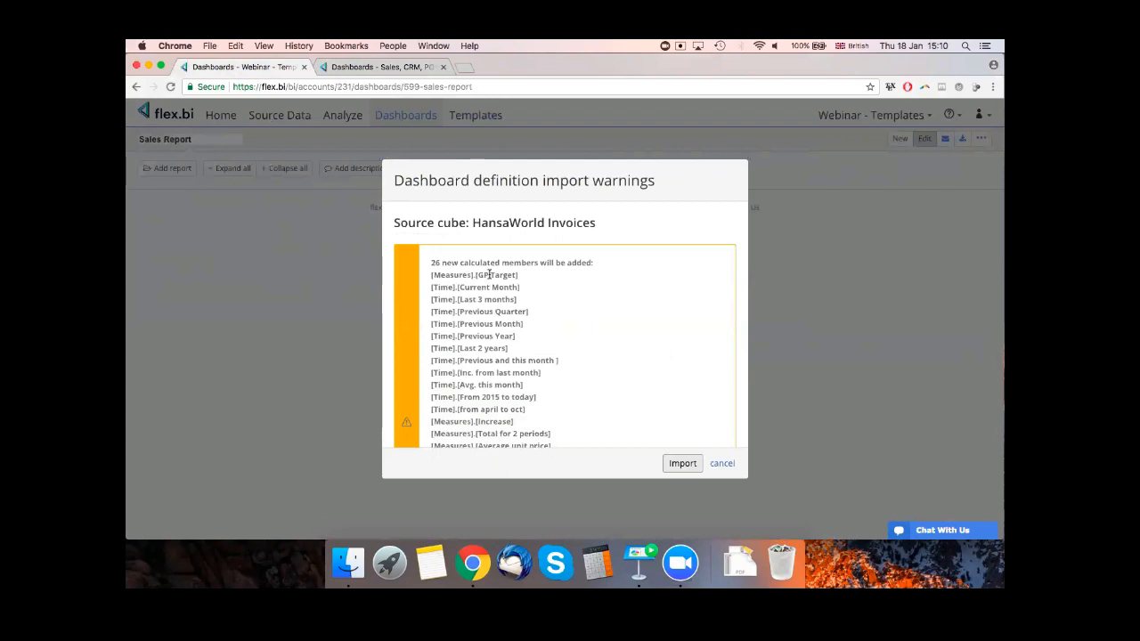
scroll(489, 275, down, 2)
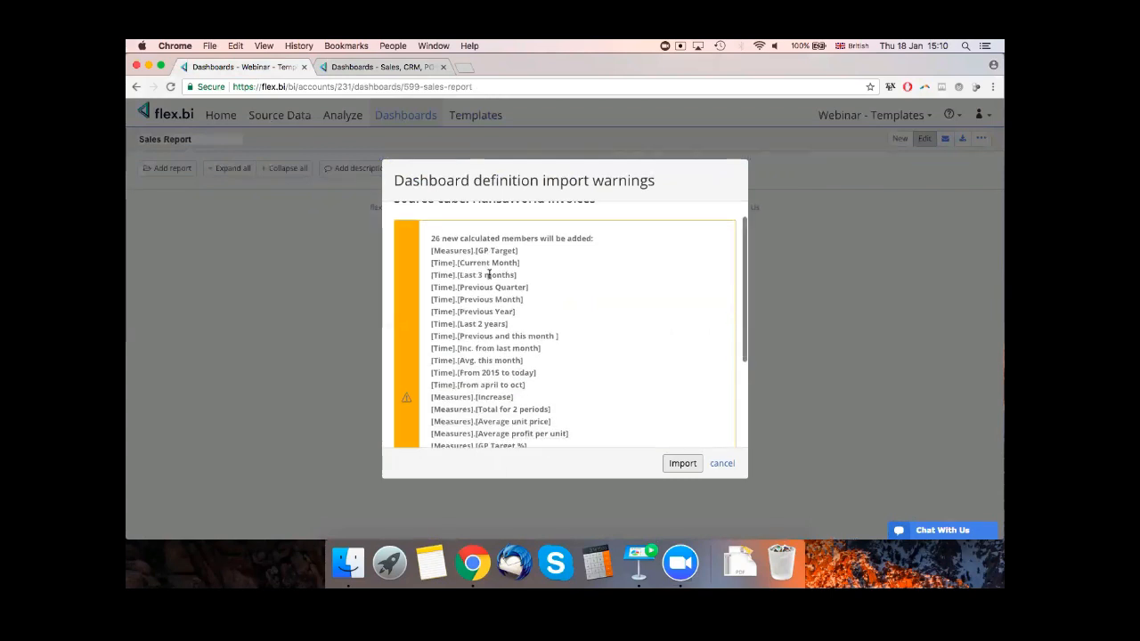
scroll(489, 274, down, 5)
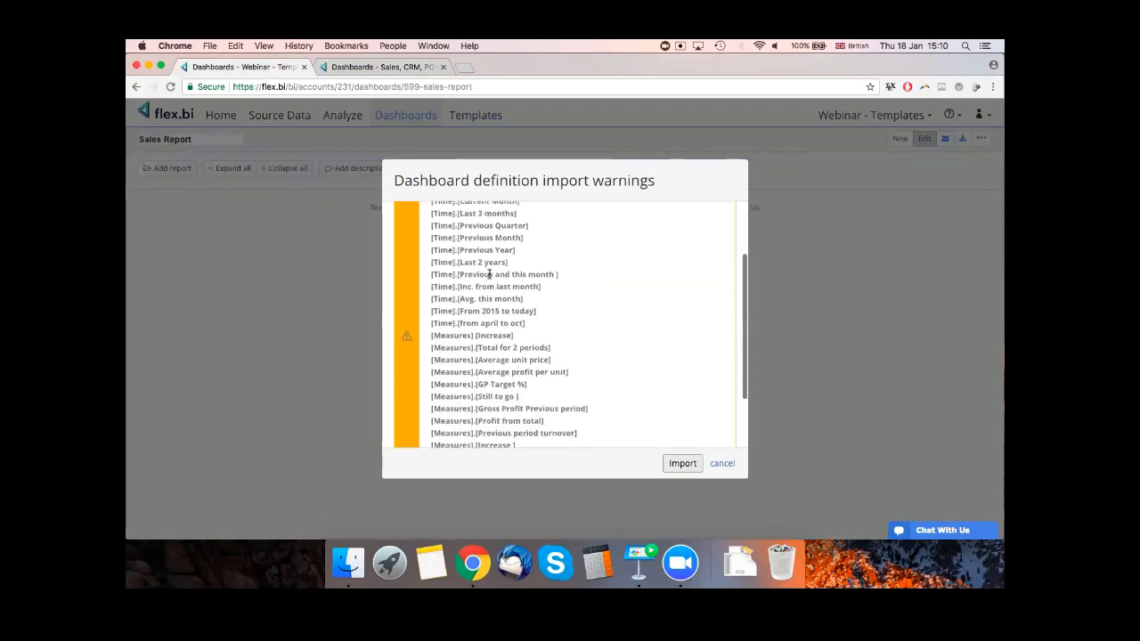
click(682, 463)
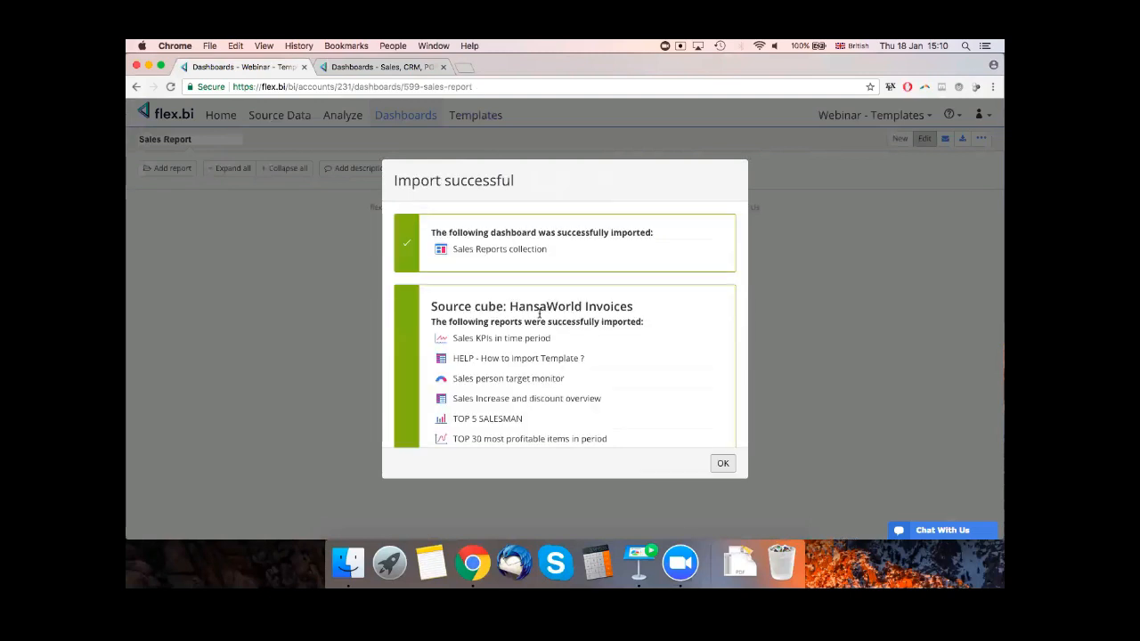
- Review the list of imported reports for the HansaWorld Invoices cube and close the import summary
scroll(539, 313, down, 1)
scroll(539, 313, down, 3)
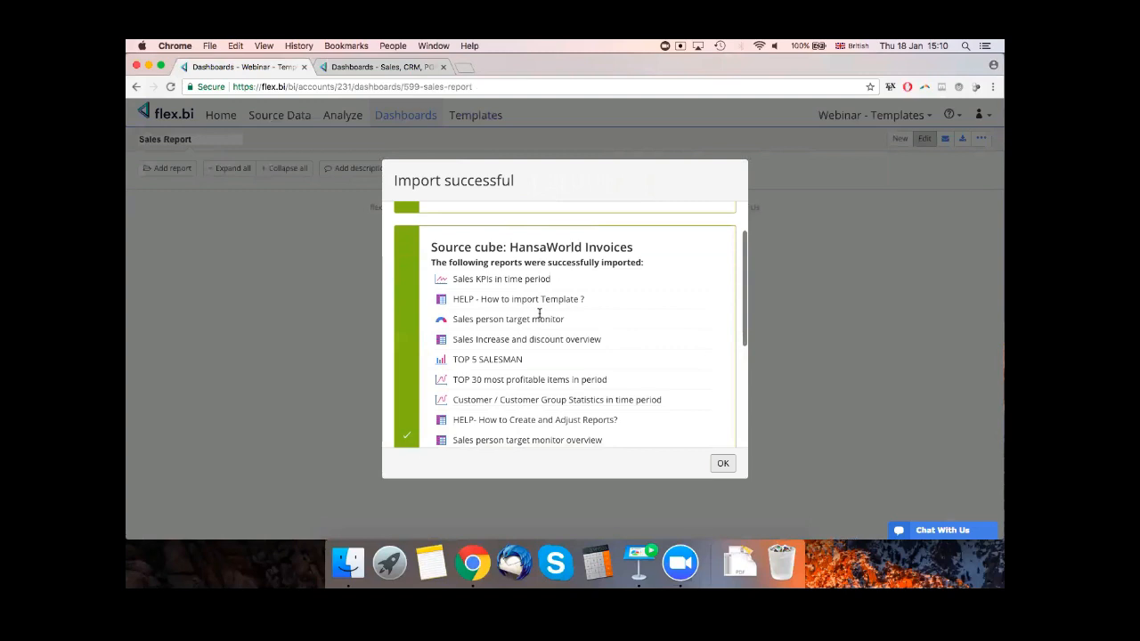
scroll(525, 269, down, 1)
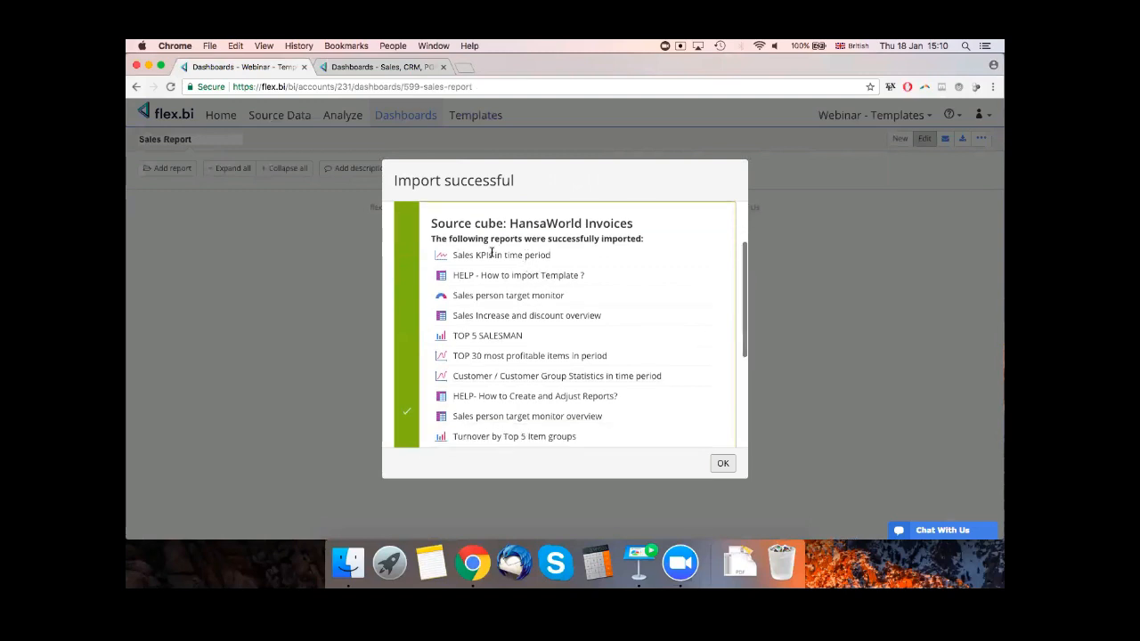
scroll(510, 331, down, 2)
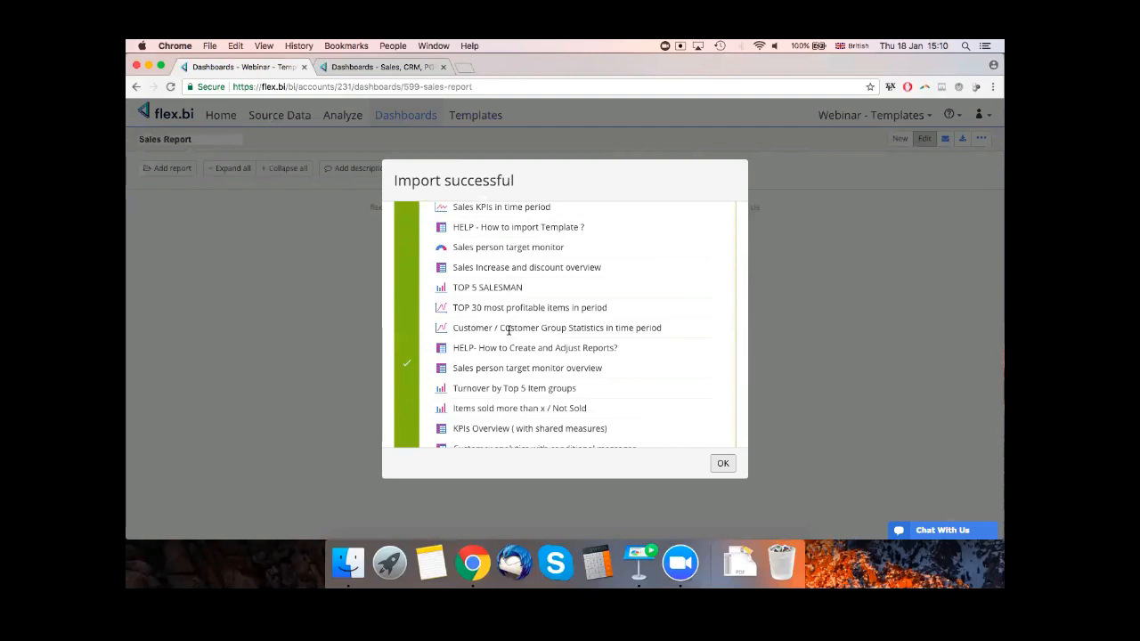
scroll(508, 331, down, 1)
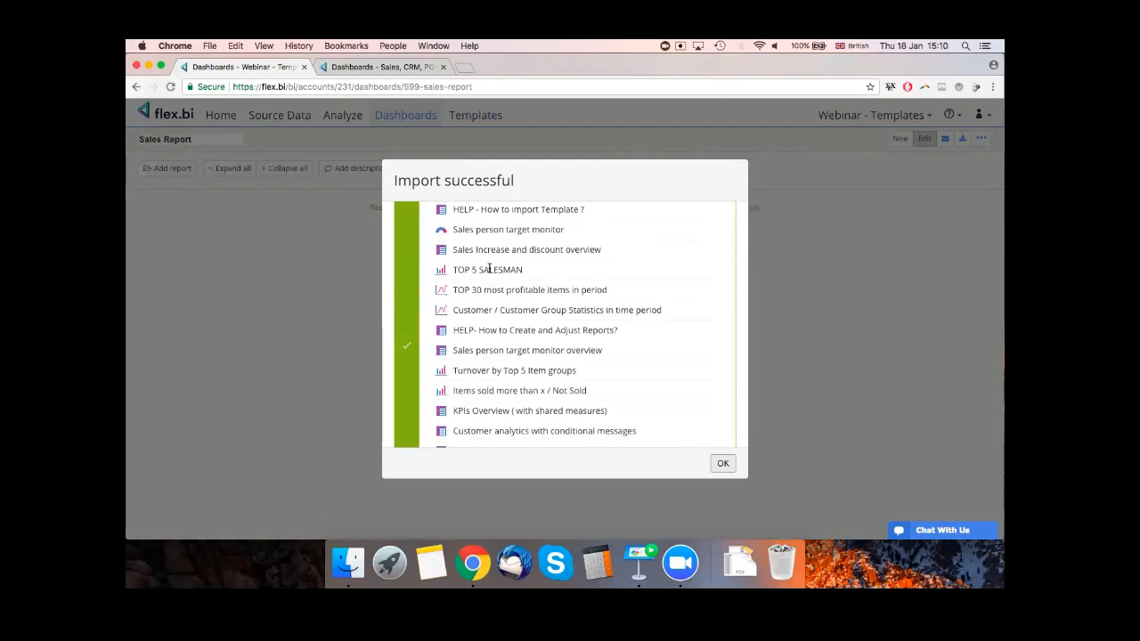
scroll(518, 347, down, 3)
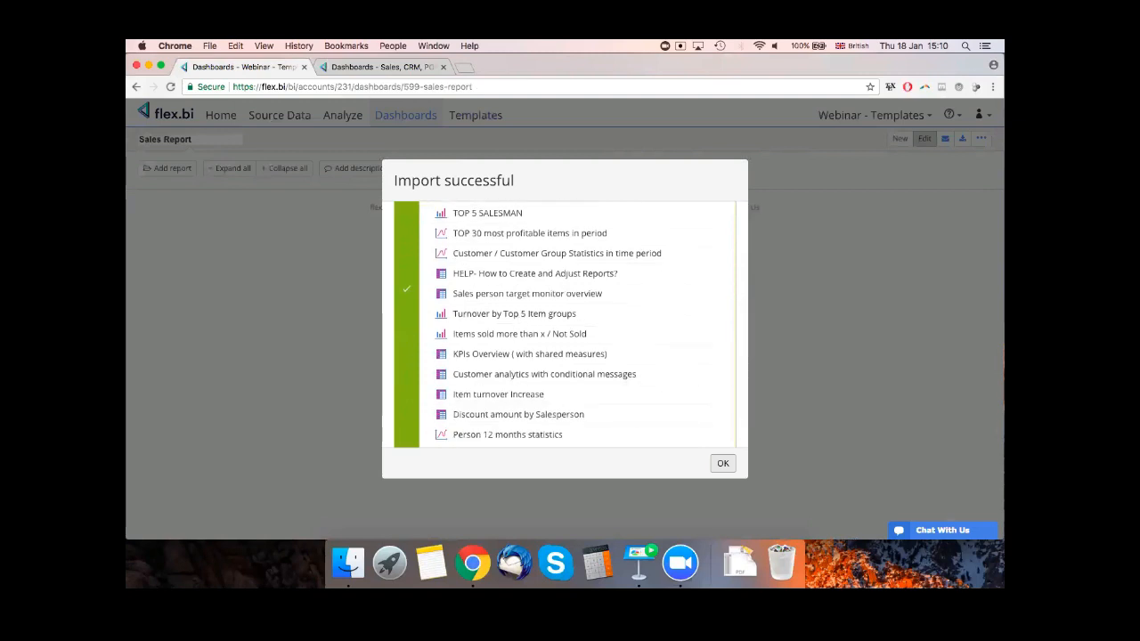
click(723, 463)
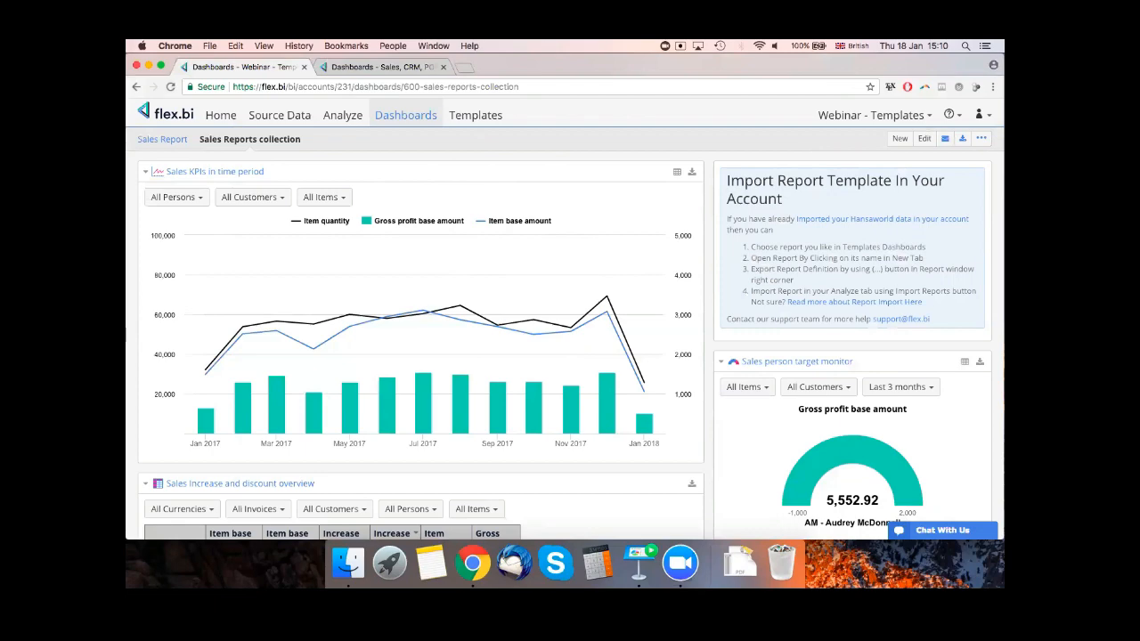
- Look over the imported Sales Reports collection dashboard, including its Import Report Template help note and the Person 12 months statistics chart
drag(727, 180, 784, 200)
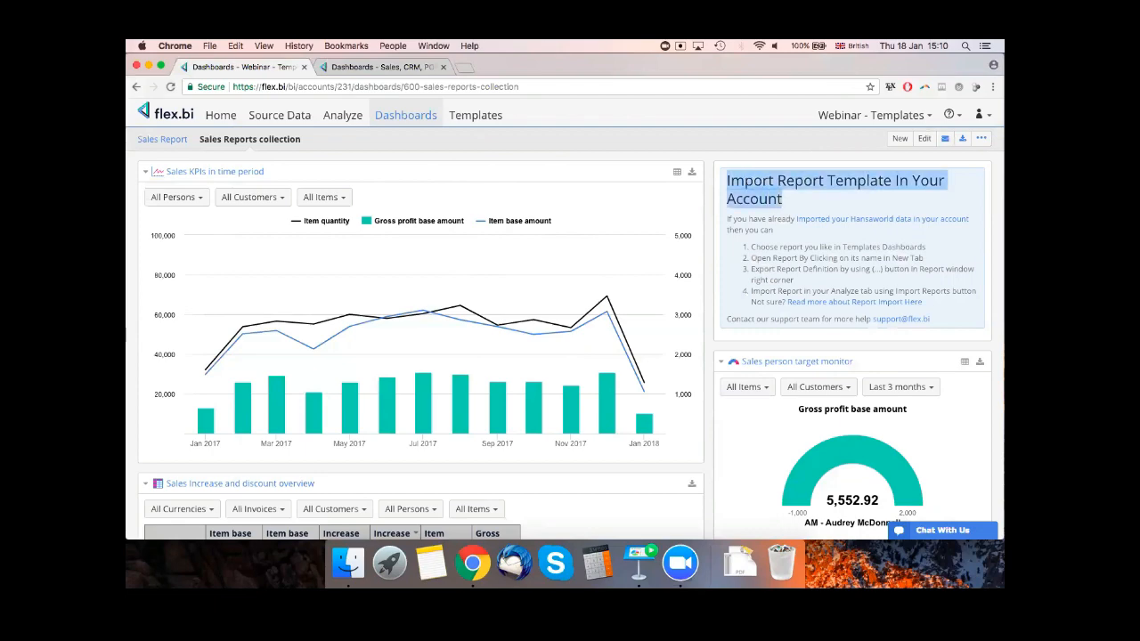
scroll(564, 319, down, 15)
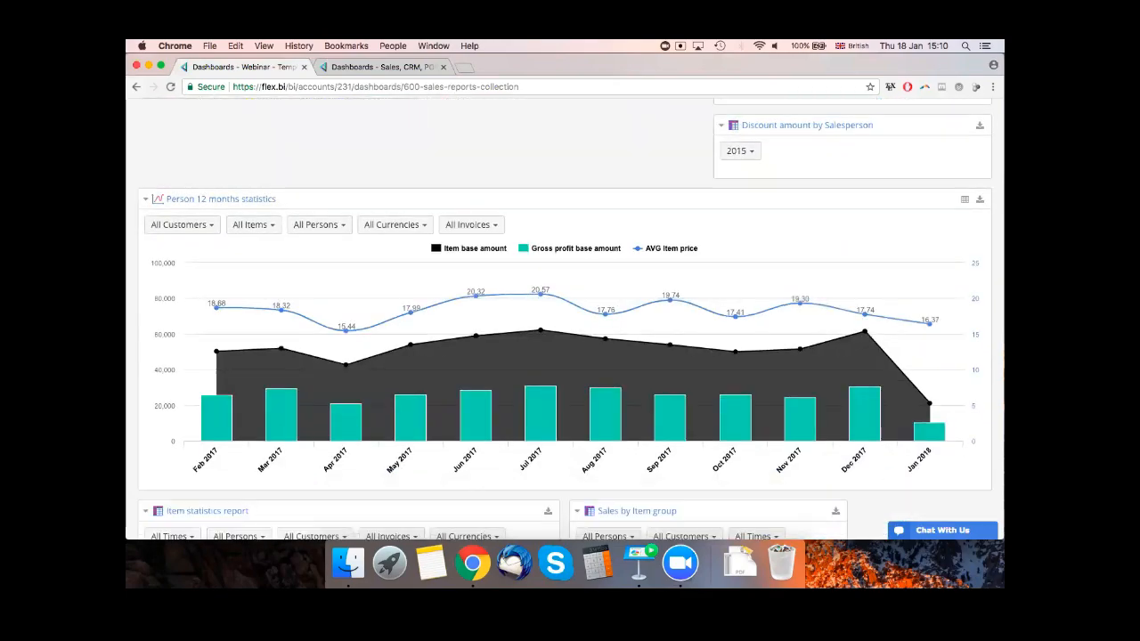
scroll(564, 318, up, 15)
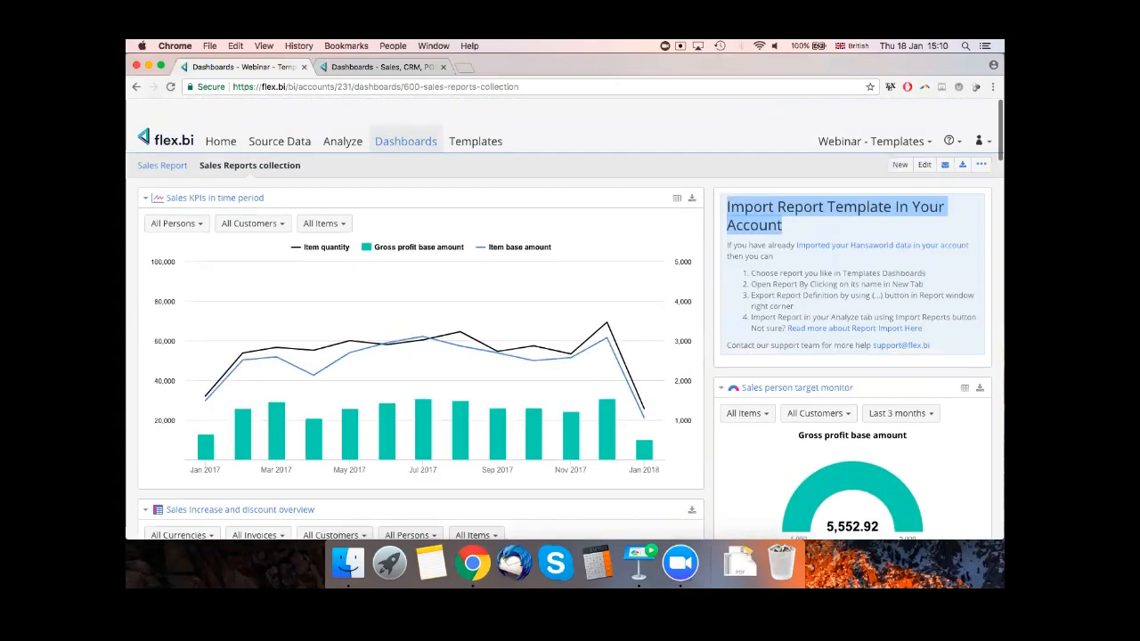
click(802, 200)
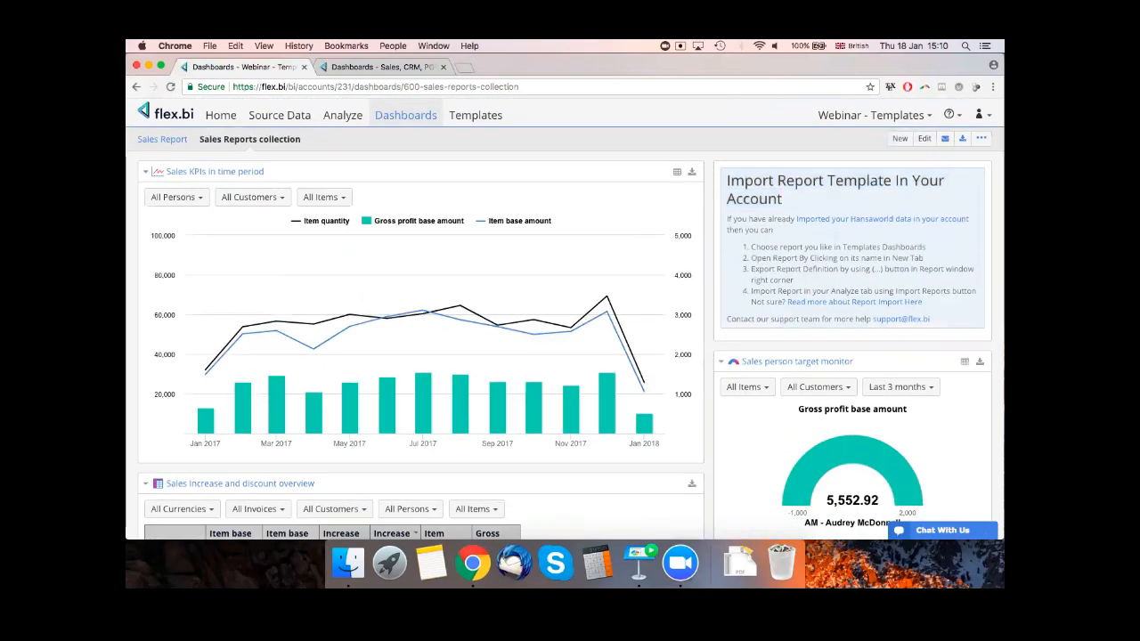
- Remove the template import HELP report from the Sales Reports collection dashboard and check through the remaining reports
click(924, 138)
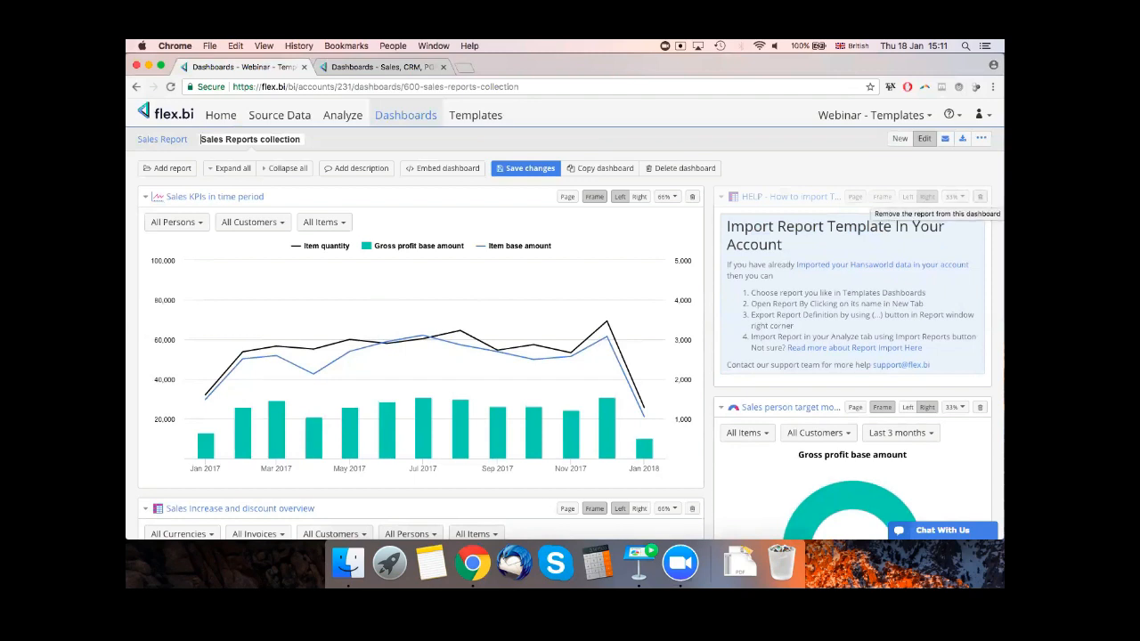
click(979, 197)
scroll(980, 197, down, 10)
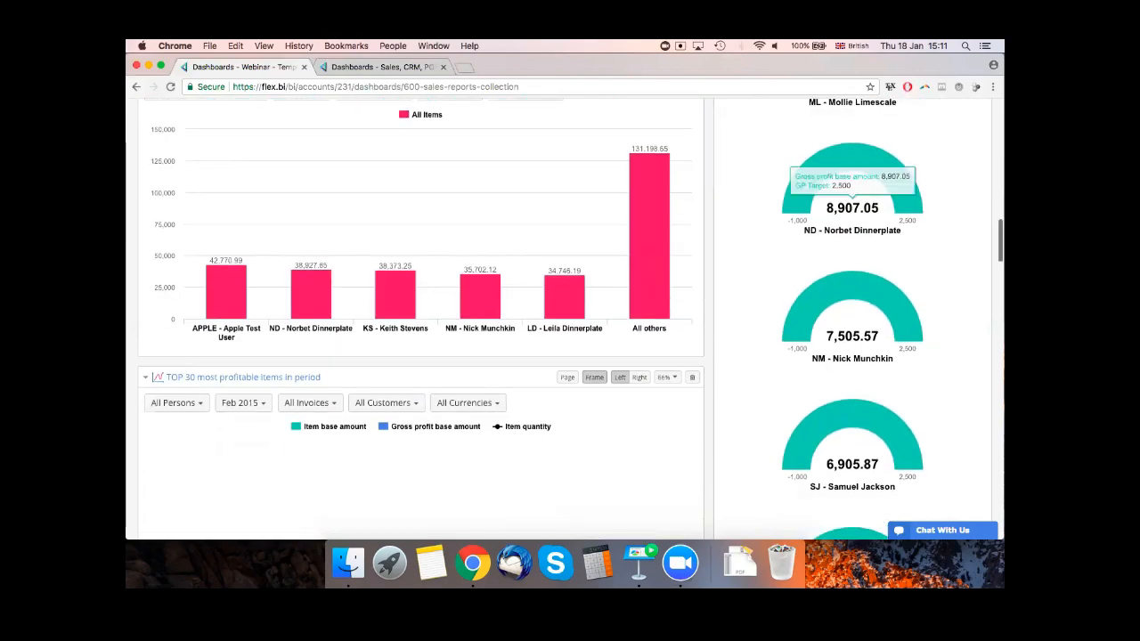
scroll(565, 320, down, 8)
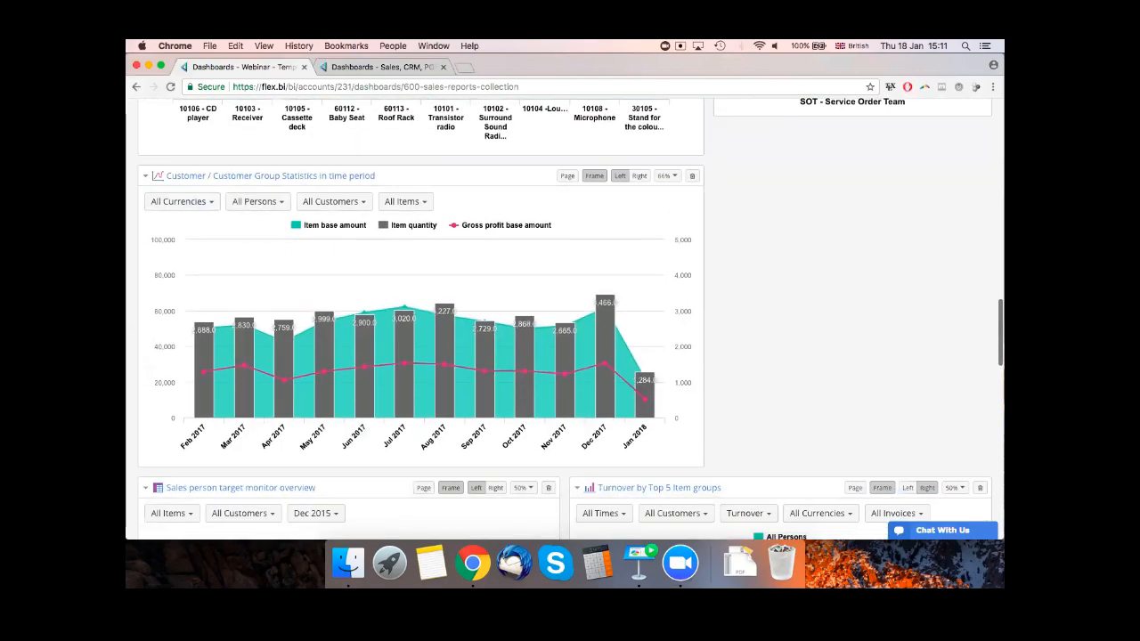
scroll(566, 319, down, 10)
scroll(565, 319, down, 5)
scroll(564, 319, up, 7)
scroll(565, 318, up, 10)
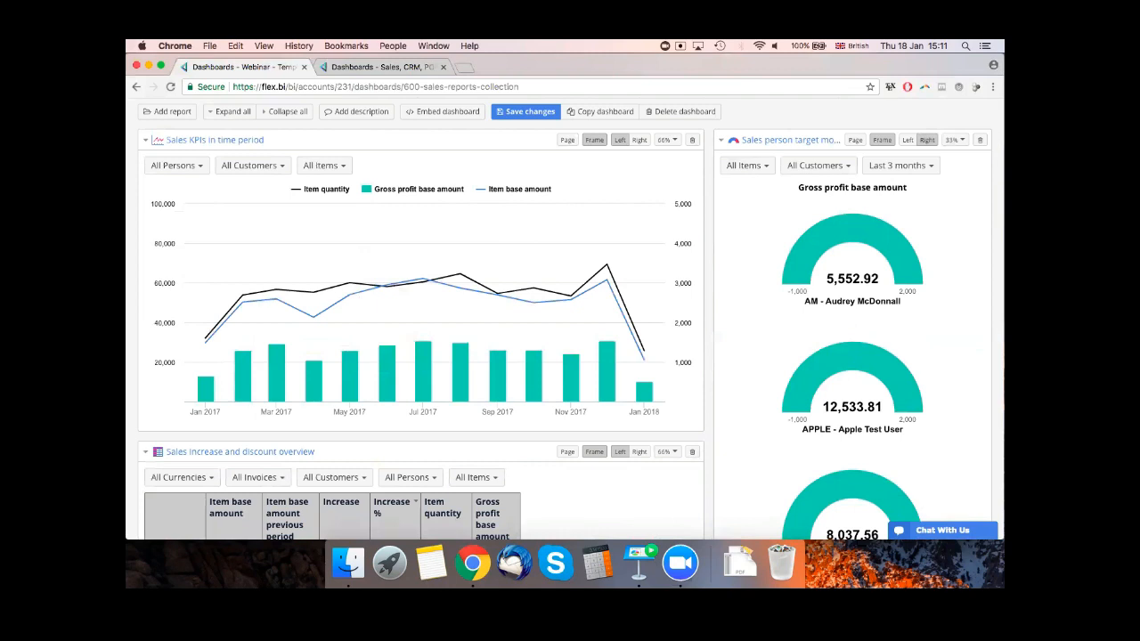
- Set the width of the Sales KPIs in time period report to 100%
scroll(609, 249, up, 1)
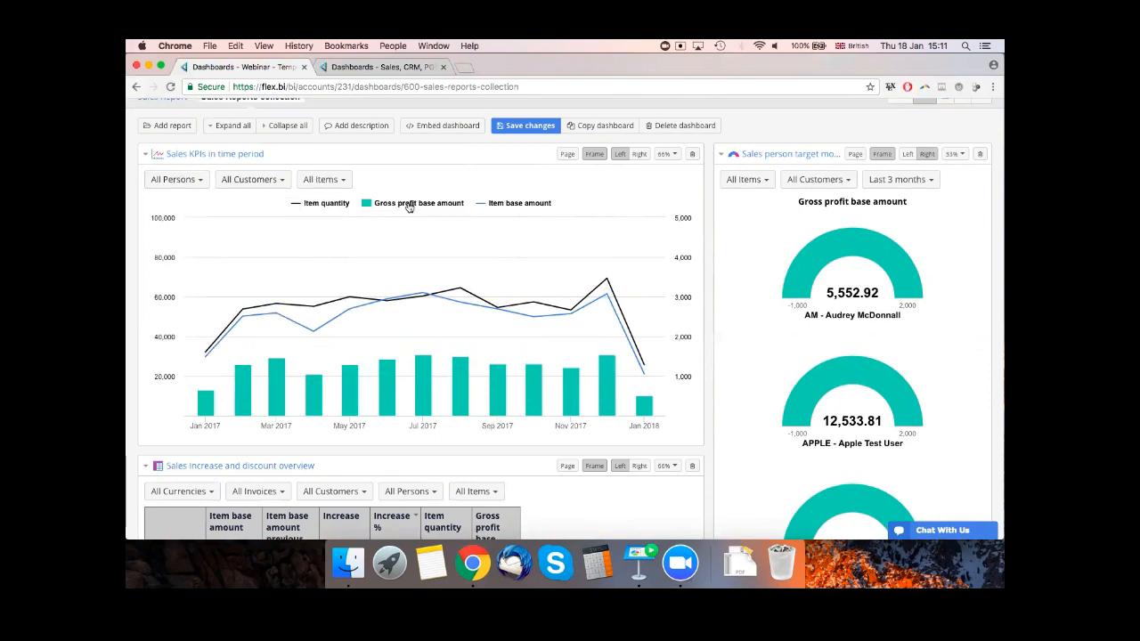
scroll(409, 206, up, 2)
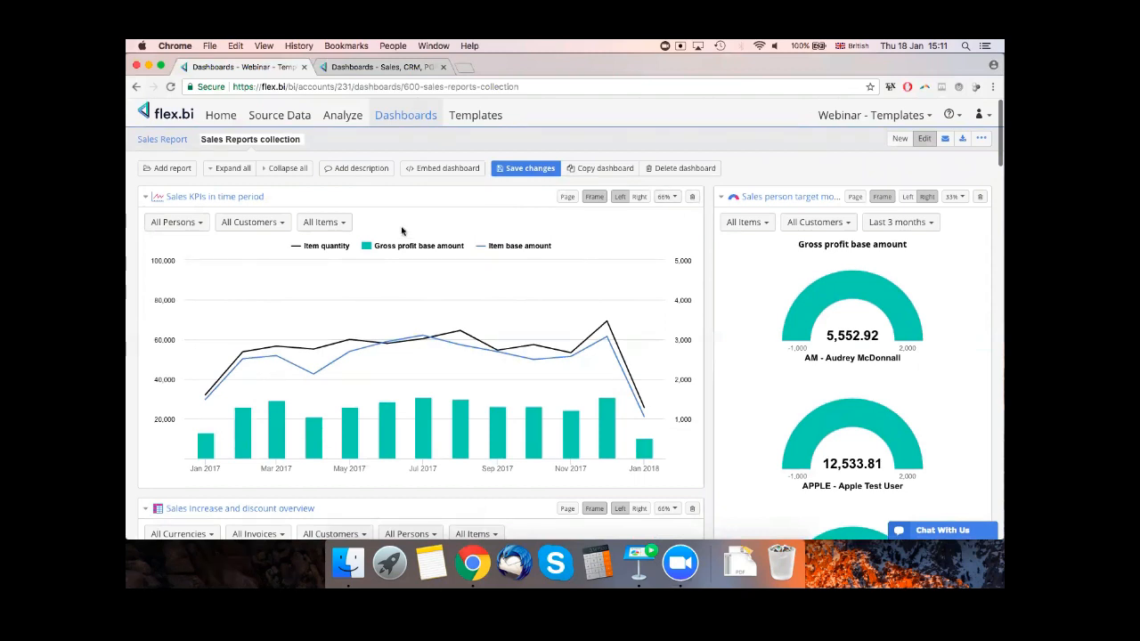
click(667, 196)
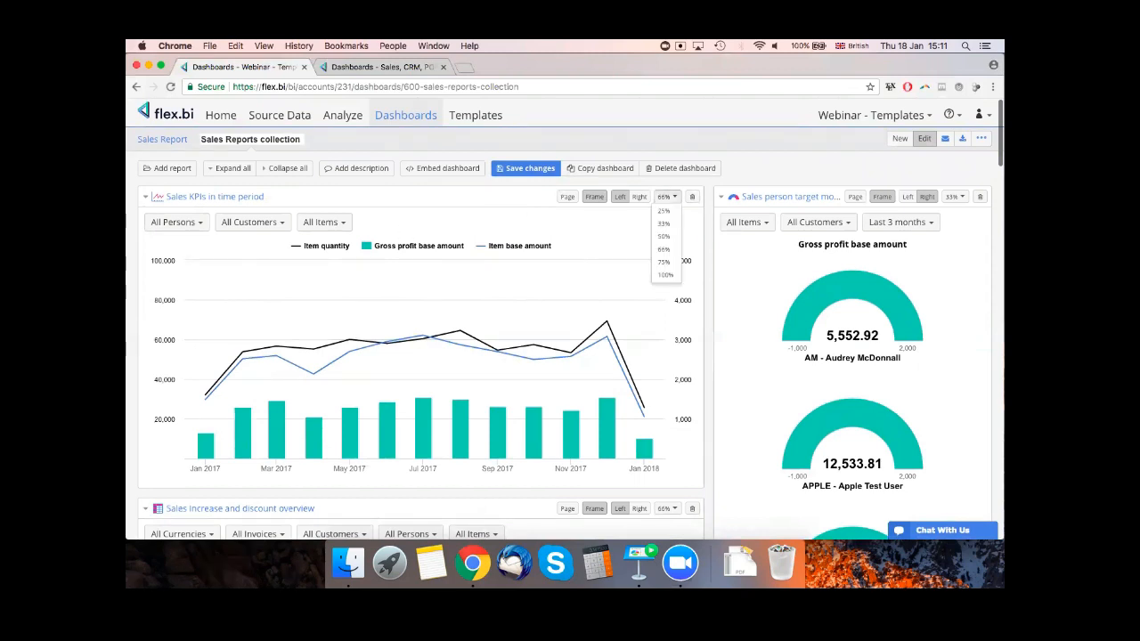
click(666, 275)
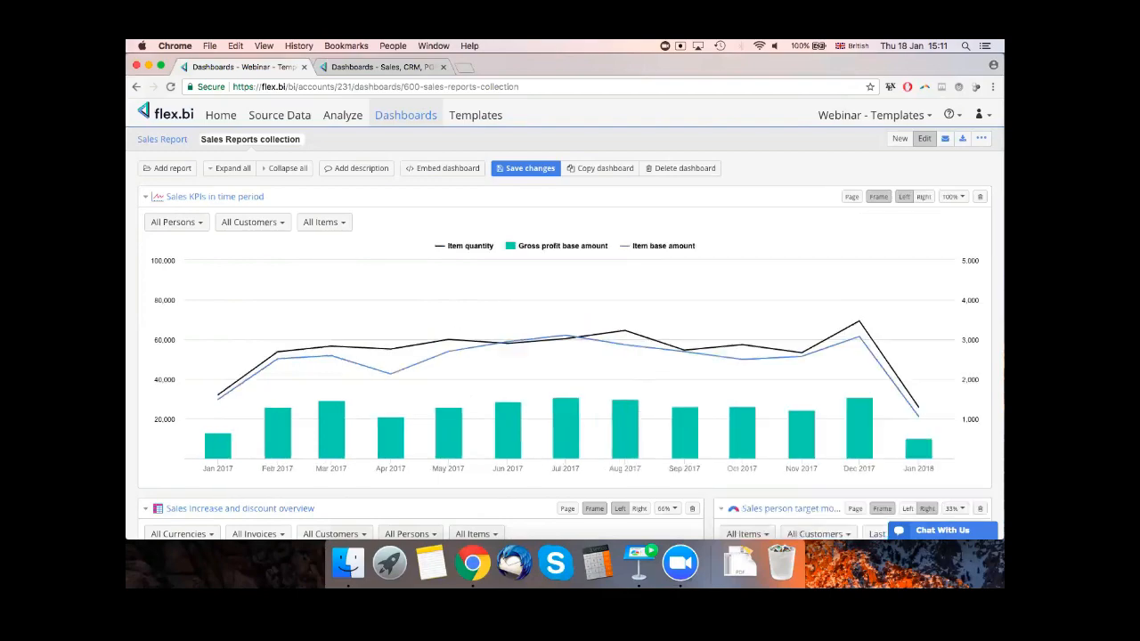
- Move the TOP 5 SALESMAN report above the Sales Increase and discount overview report
scroll(578, 257, down, 10)
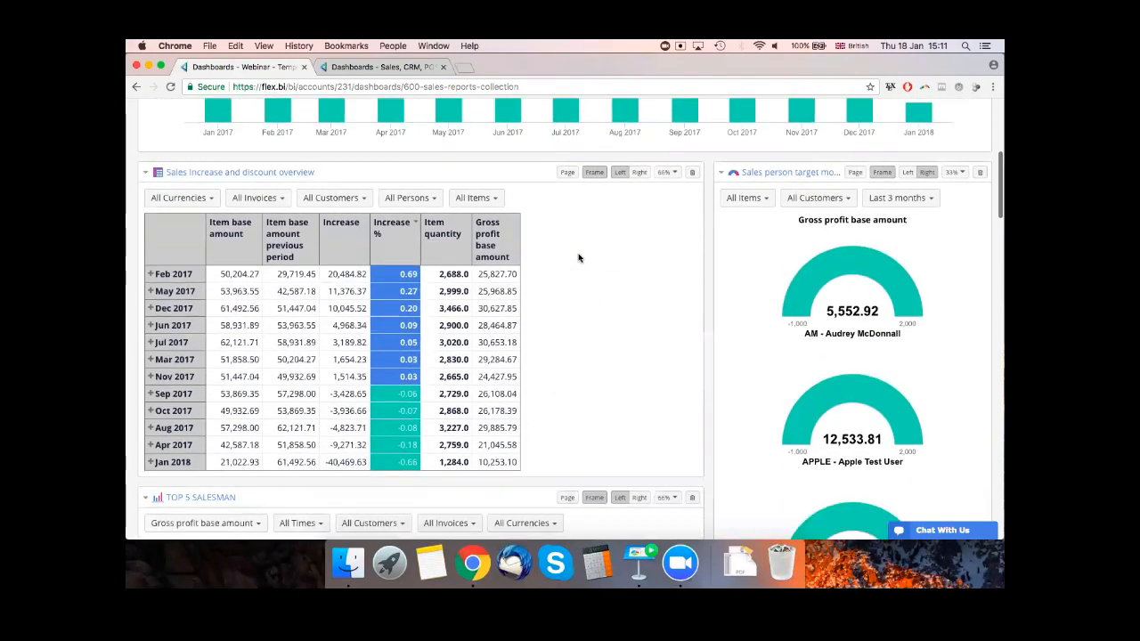
scroll(578, 258, up, 2)
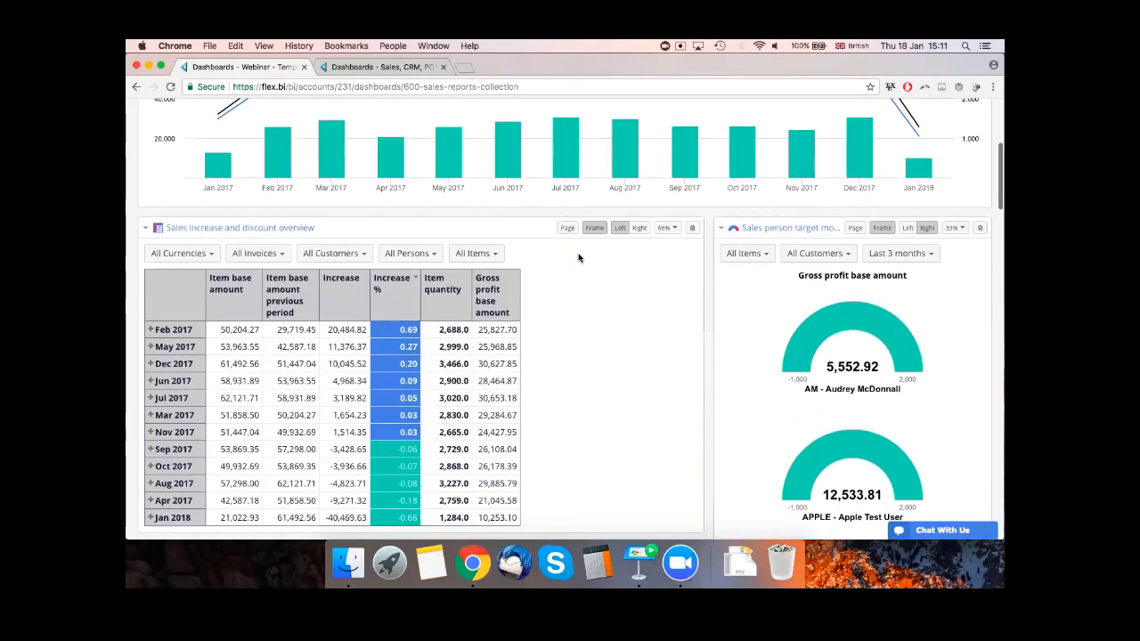
scroll(578, 257, down, 10)
scroll(470, 249, up, 10)
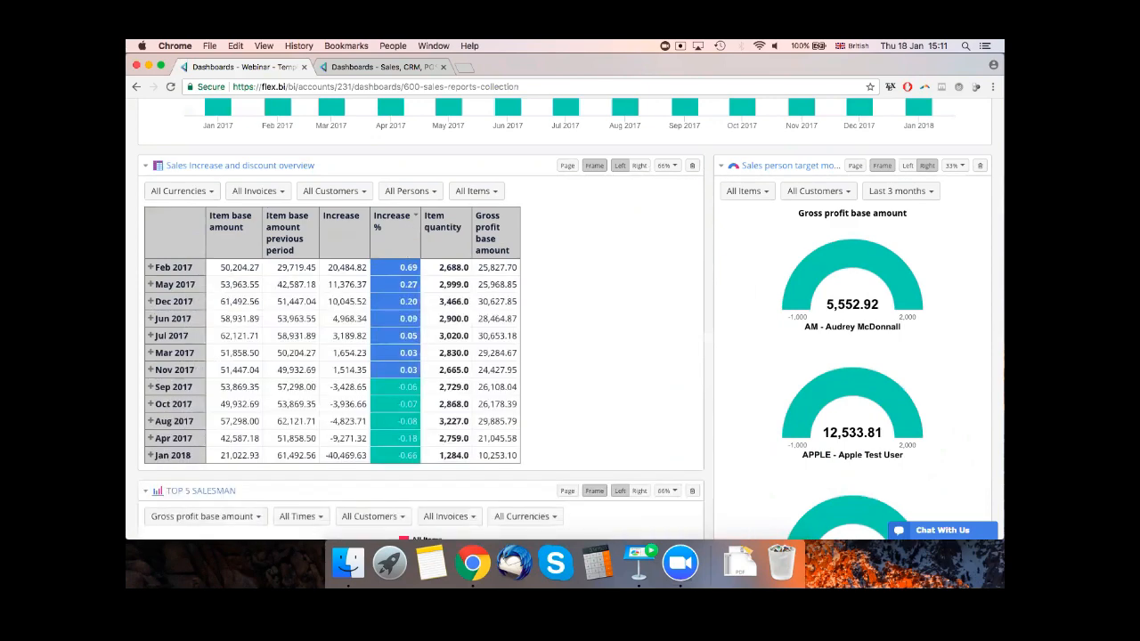
drag(312, 491, 317, 164)
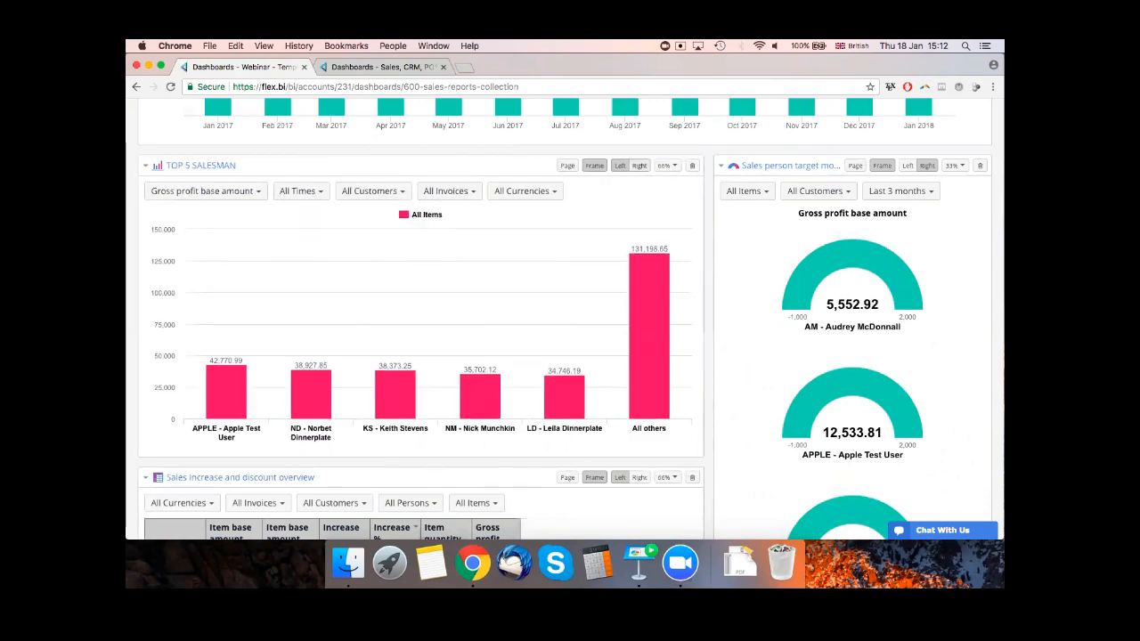
- Reduce the TOP 5 SALESMAN and Sales Increase and discount overview reports to 25% width each
scroll(565, 320, down, 2)
scroll(558, 319, up, 2)
click(668, 150)
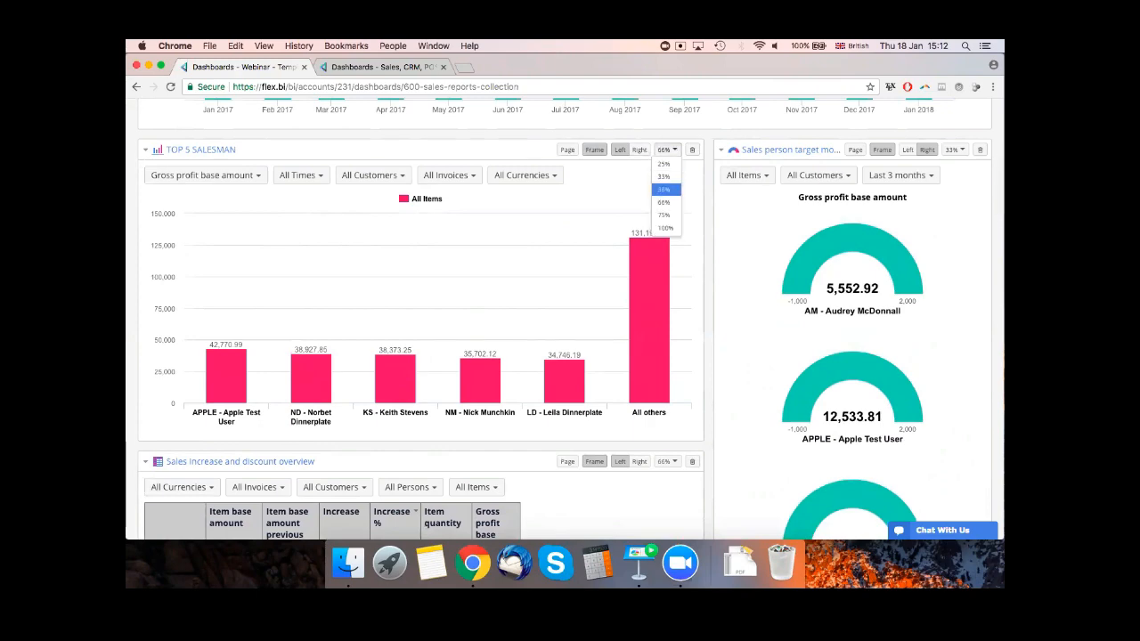
click(664, 164)
scroll(410, 171, down, 6)
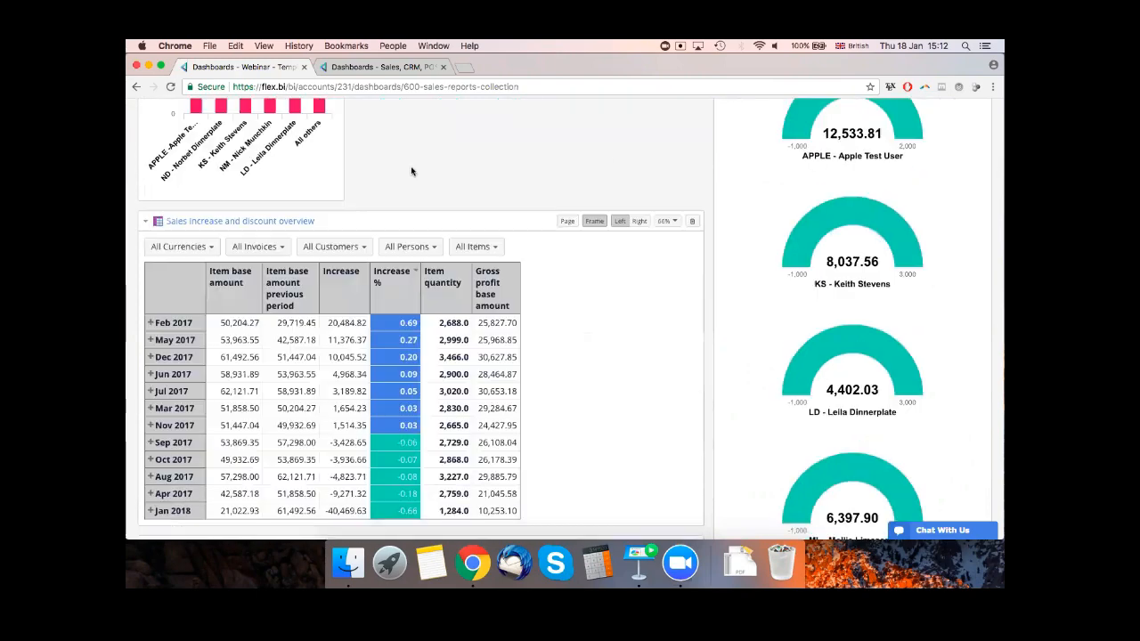
click(667, 219)
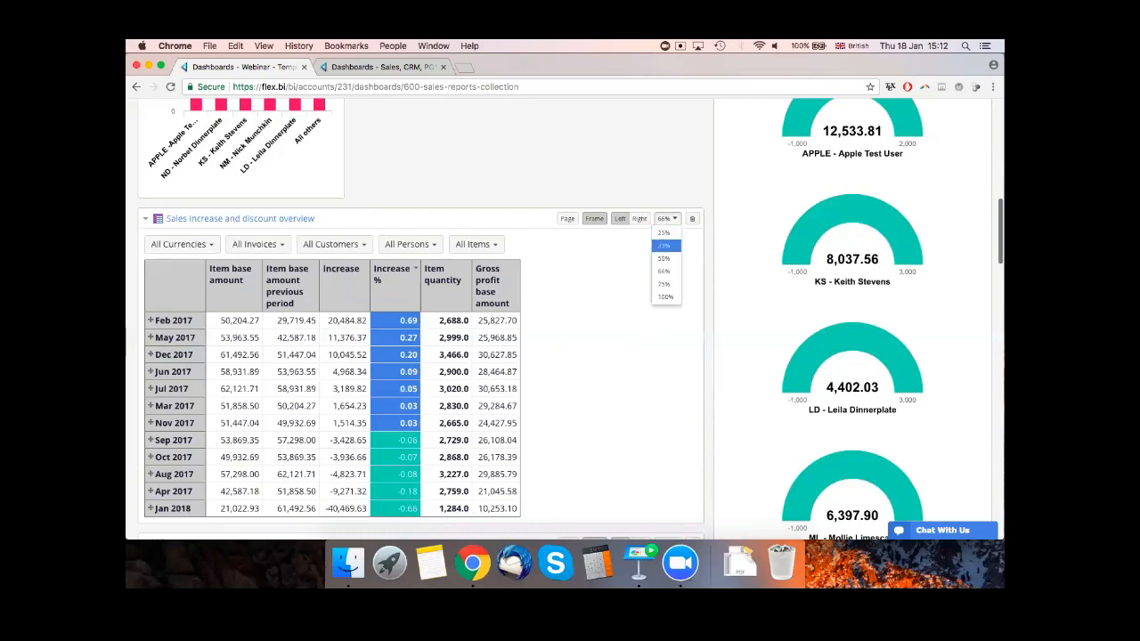
click(663, 232)
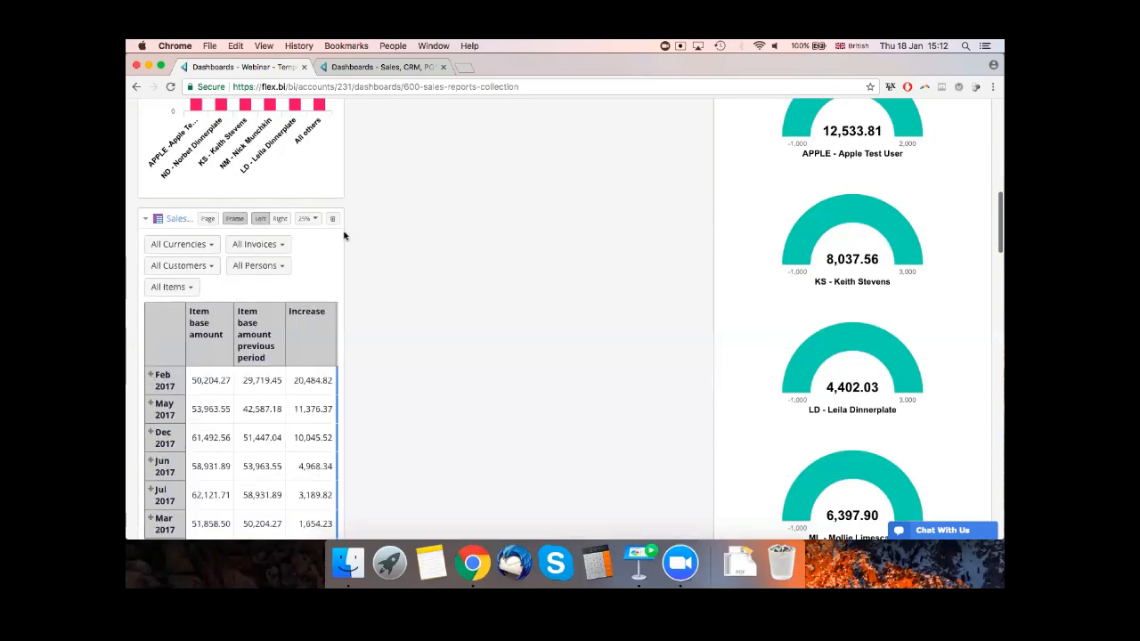
- Save the changes made to the Sales Reports collection dashboard
scroll(420, 250, up, 8)
scroll(419, 250, up, 5)
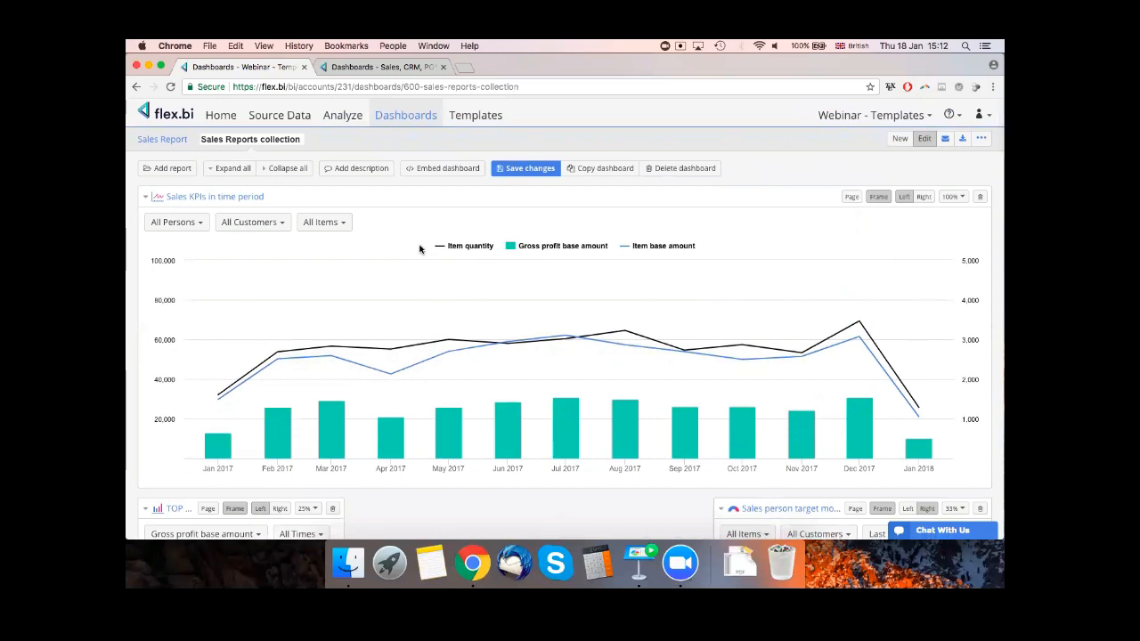
click(522, 166)
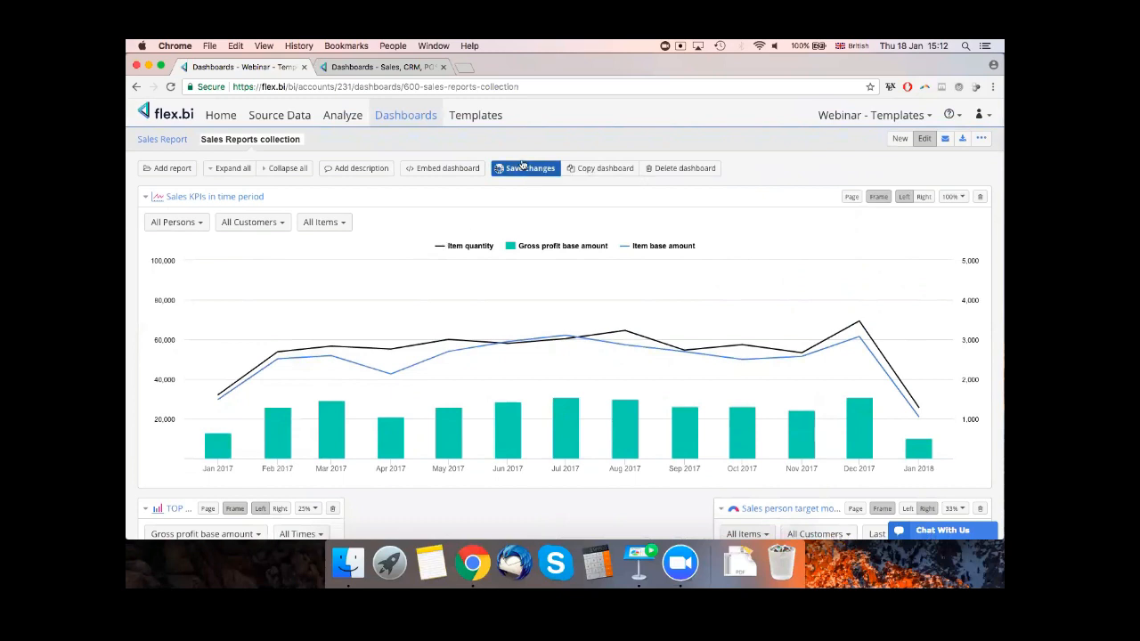
- Look over the HansaWorld Invoices report list in Analyze and examine the saved layout of the Sales Reports collection dashboard
click(347, 130)
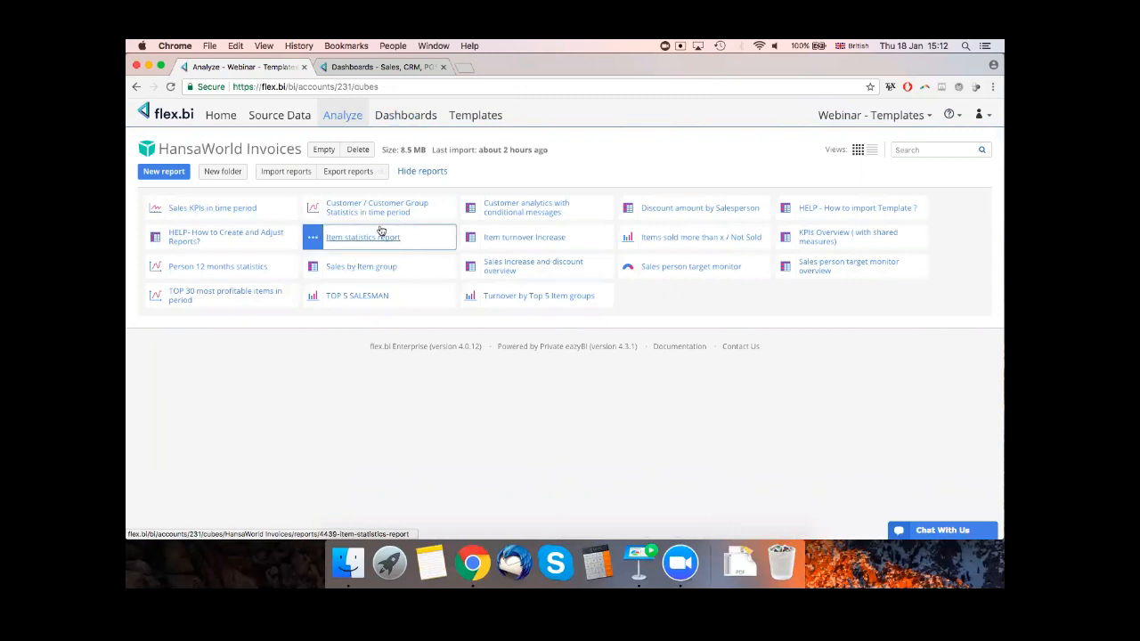
click(406, 115)
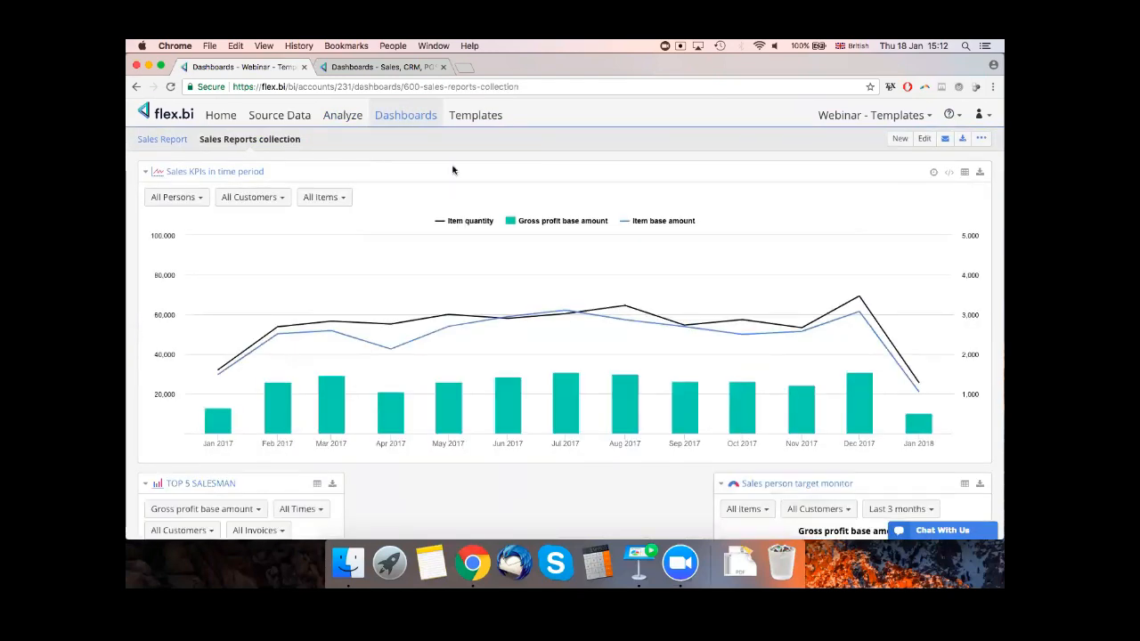
scroll(452, 169, down, 10)
scroll(452, 169, up, 2)
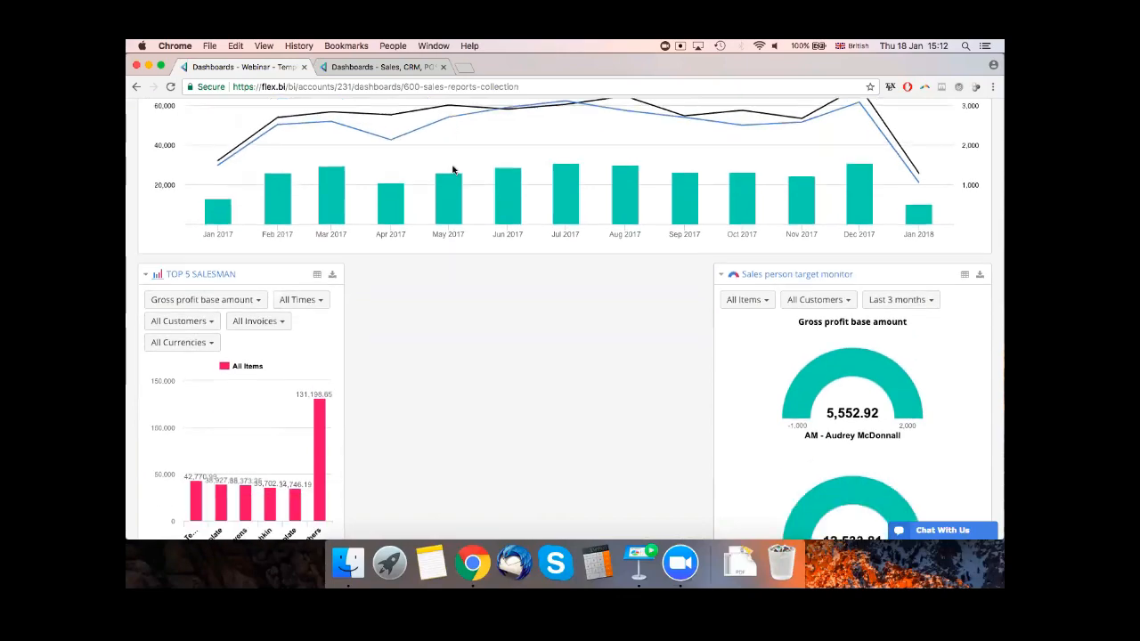
scroll(452, 169, down, 10)
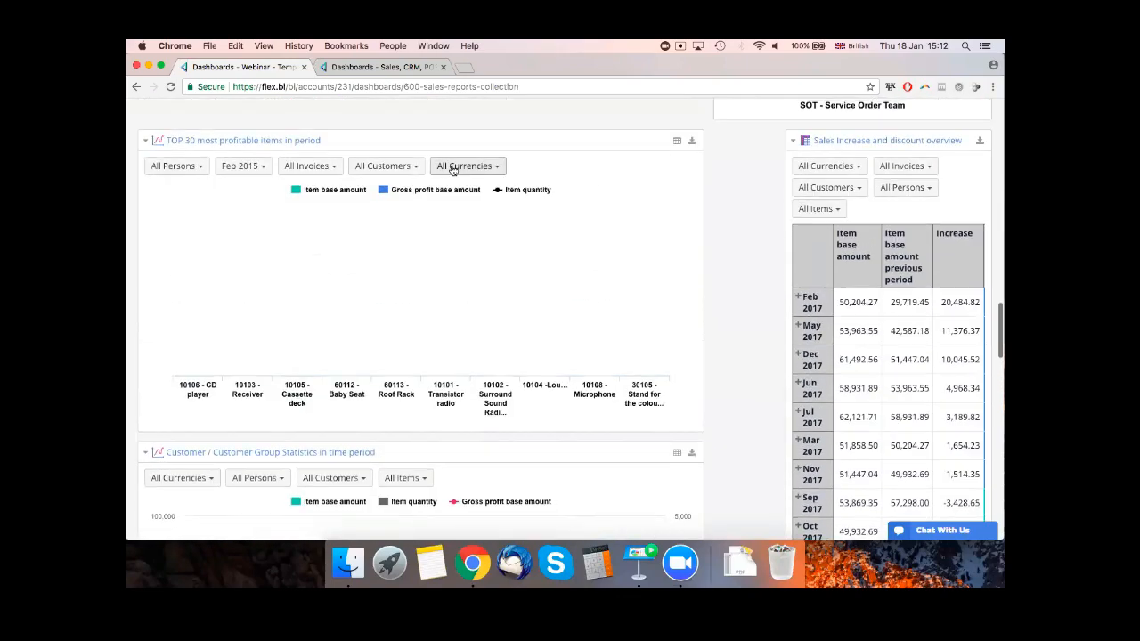
scroll(452, 170, down, 10)
scroll(452, 170, down, 2)
scroll(452, 170, up, 15)
scroll(452, 170, down, 5)
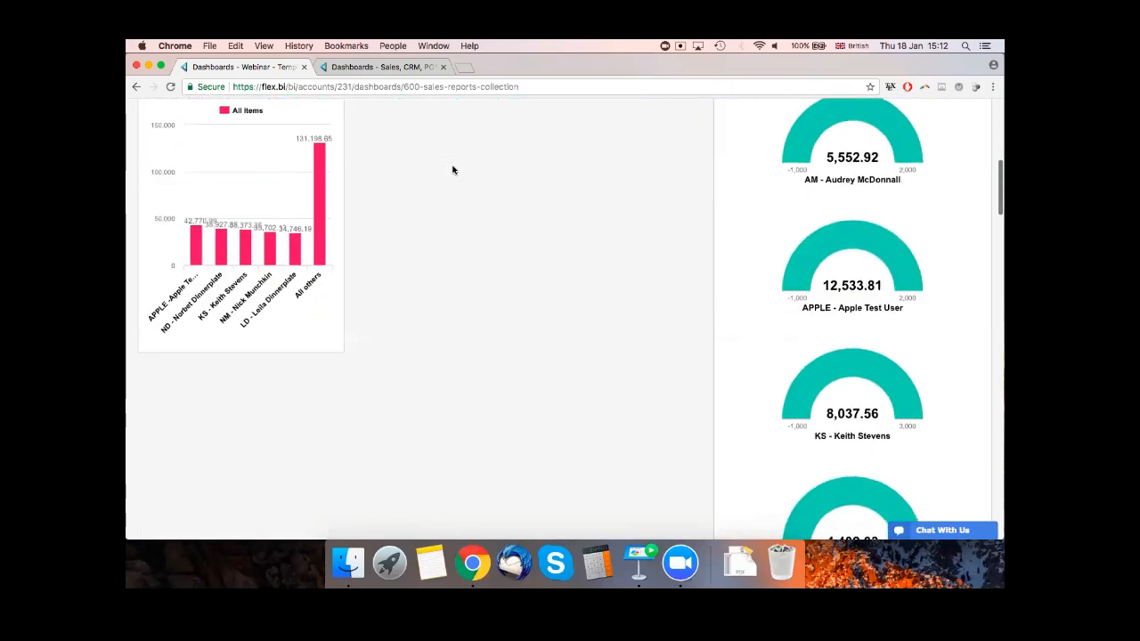
scroll(480, 240, down, 15)
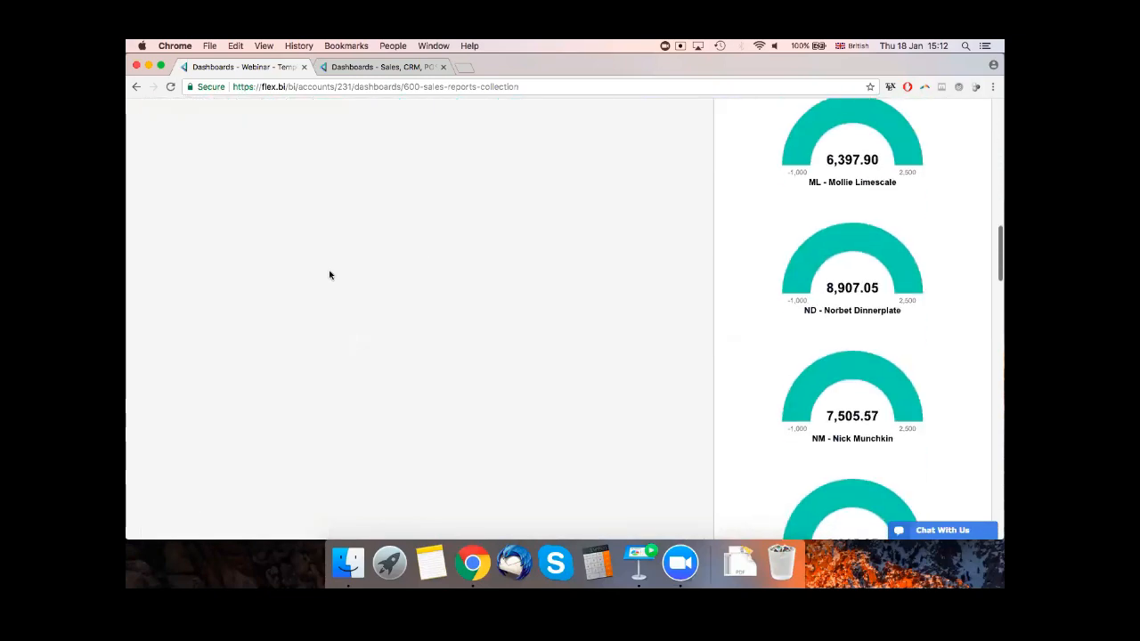
- Filter the TOP 30 most profitable items in period report to Jan 2017
scroll(417, 272, up, 1)
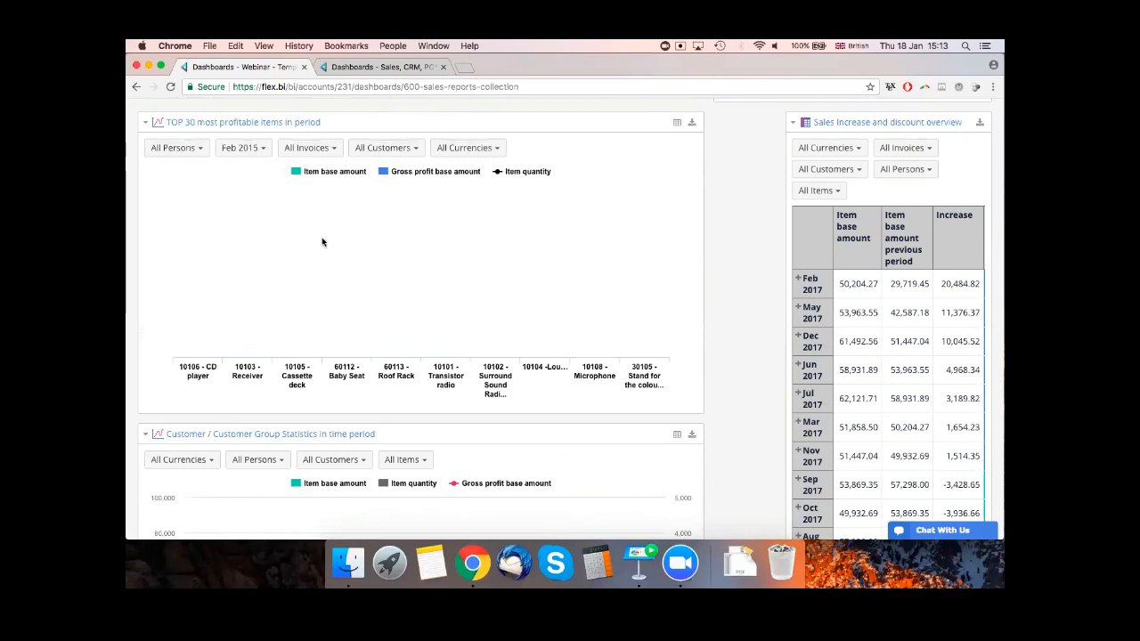
scroll(322, 242, up, 1)
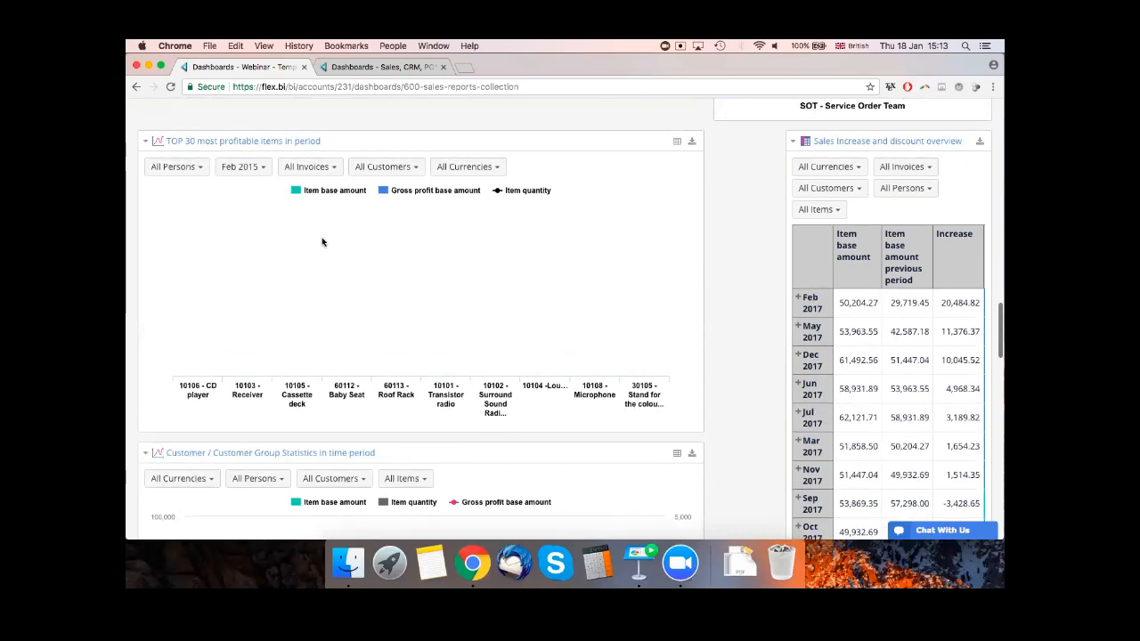
click(247, 169)
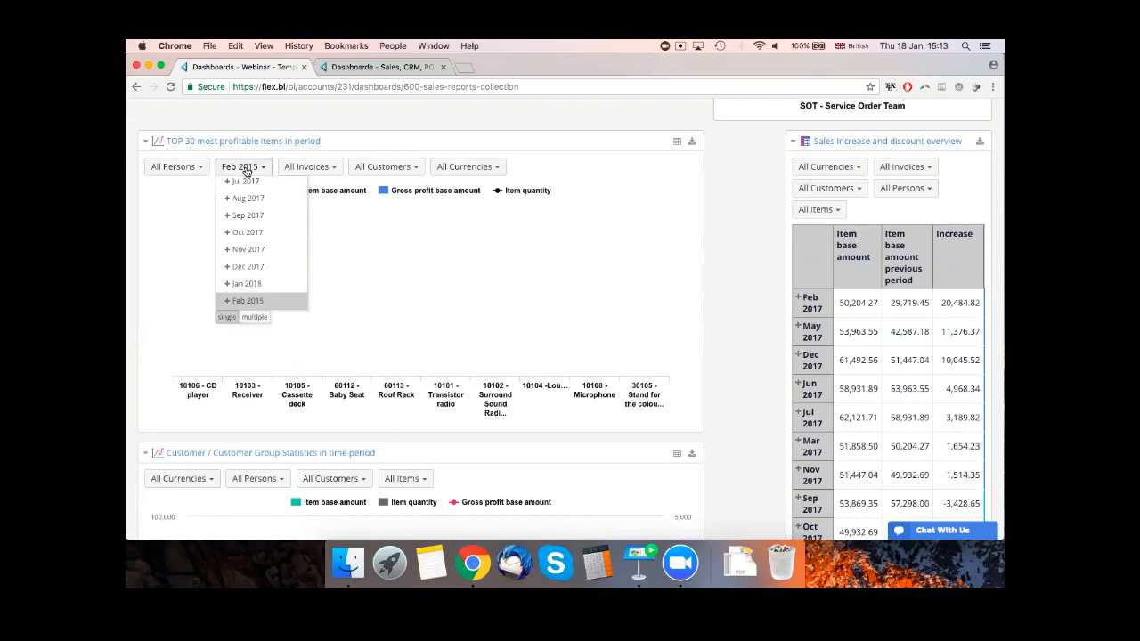
scroll(253, 228, up, 1)
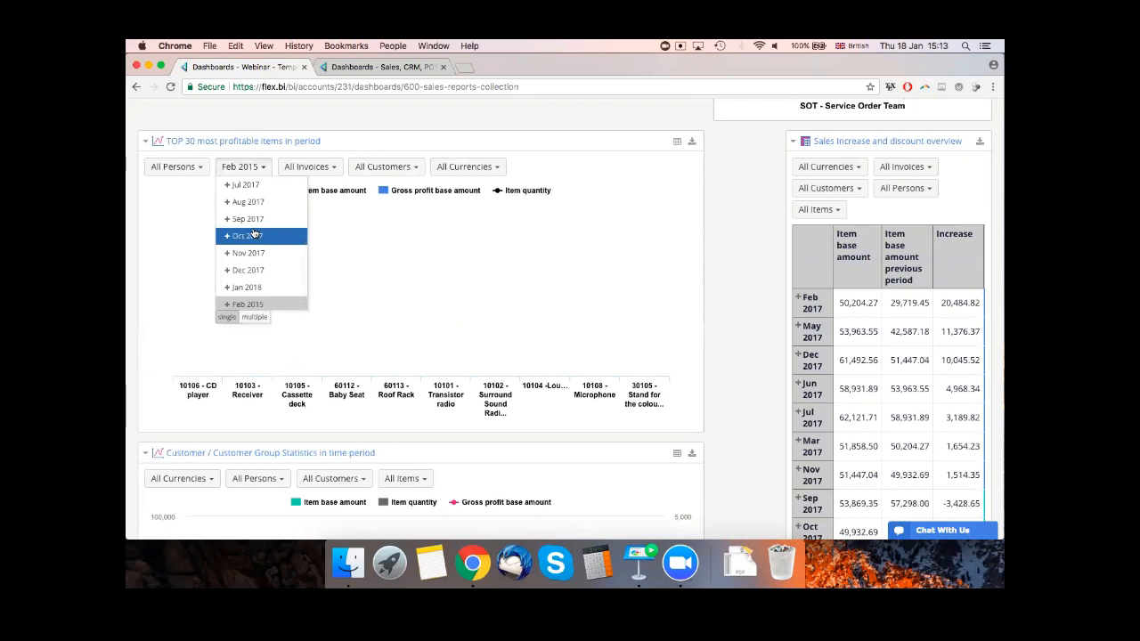
scroll(251, 267, up, 3)
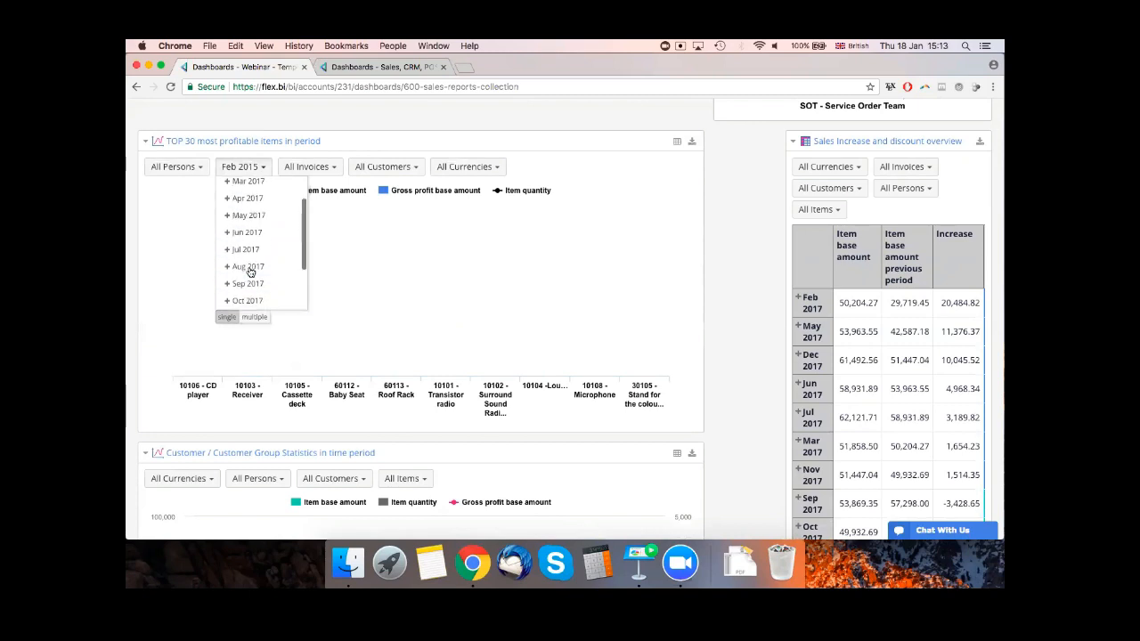
click(242, 167)
click(243, 167)
scroll(255, 223, up, 3)
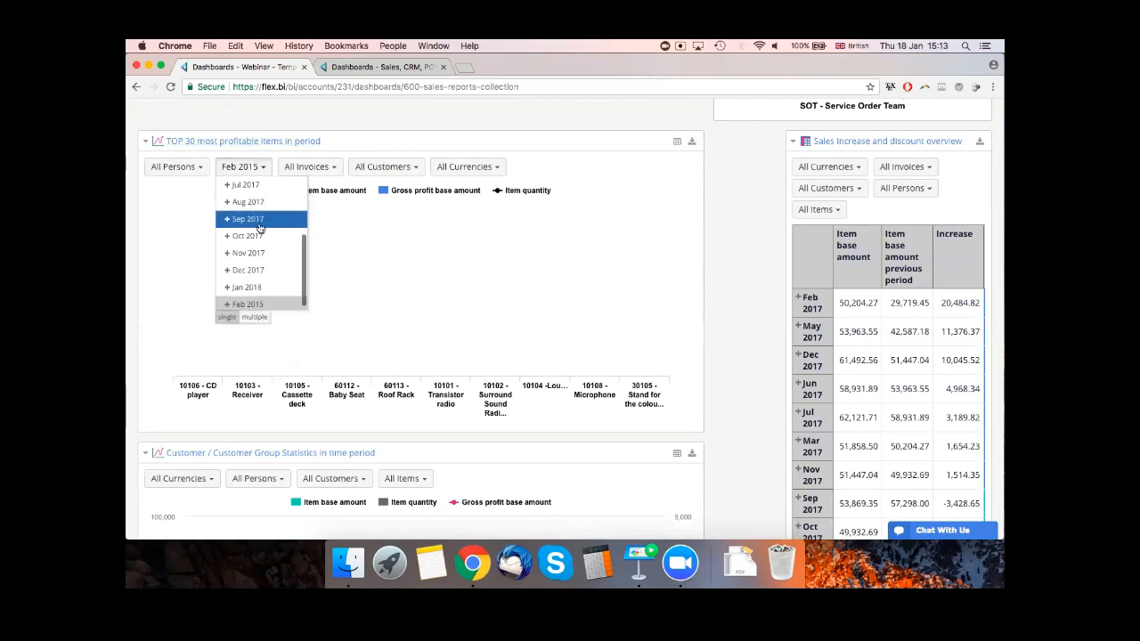
scroll(255, 223, up, 5)
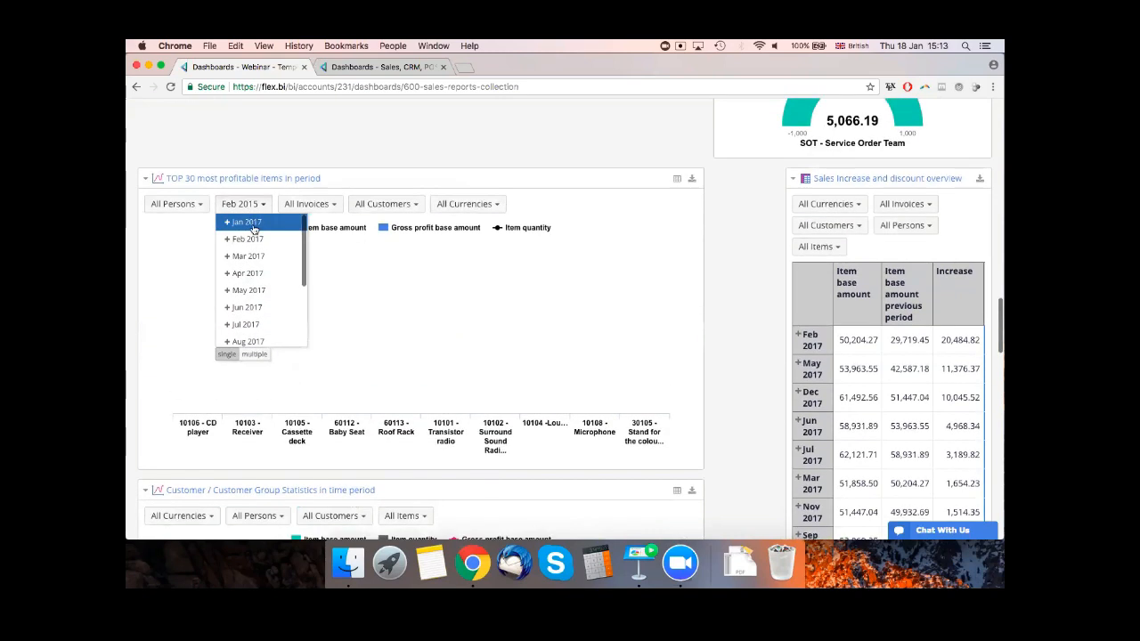
click(261, 223)
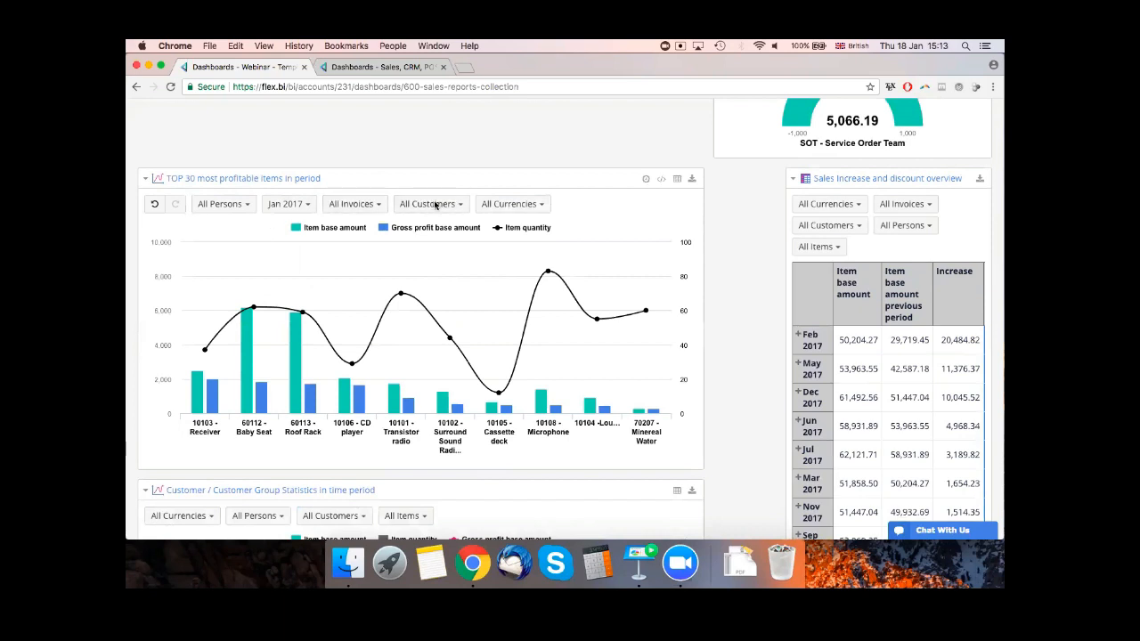
- Check the available currency and customer filter options of the TOP 30 most profitable items in period report
click(504, 206)
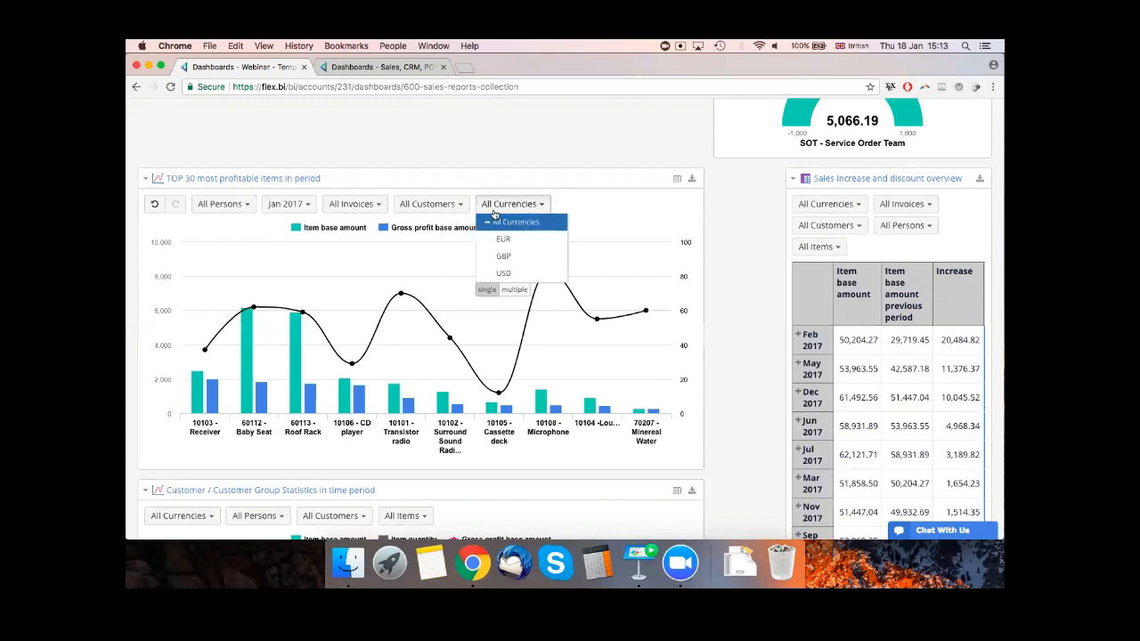
click(495, 208)
click(445, 210)
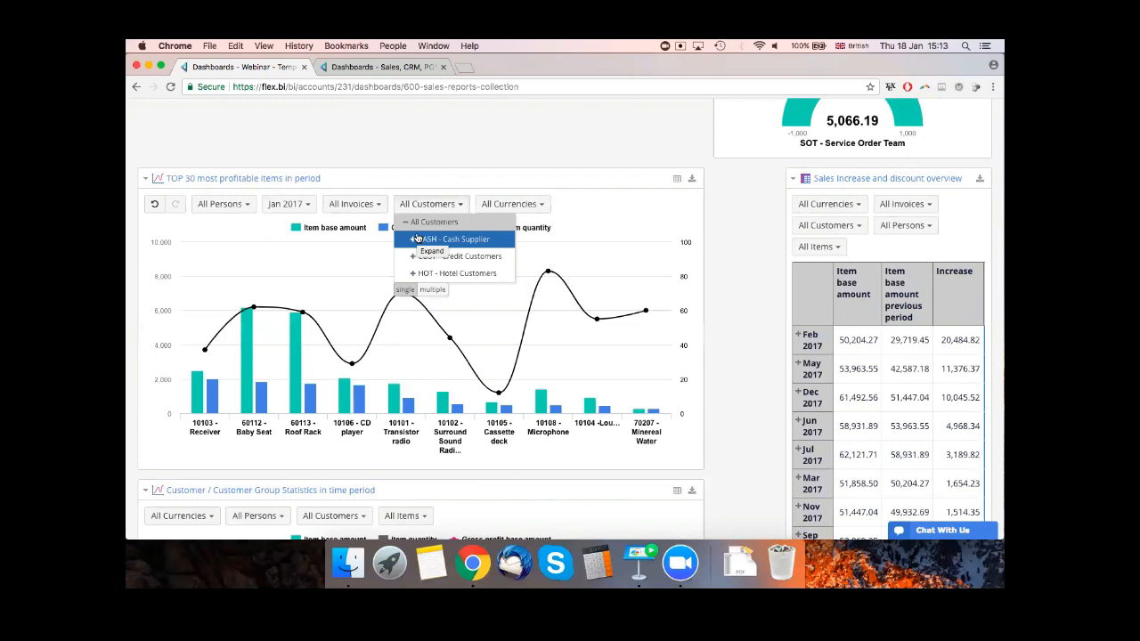
click(436, 207)
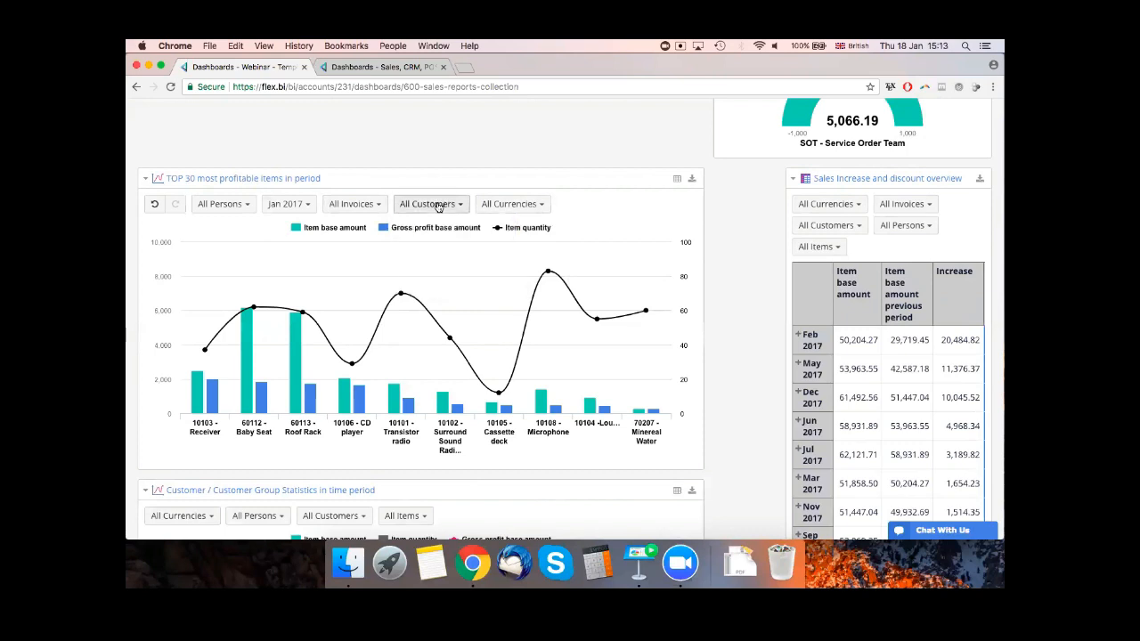
- Look over the Sales Reports collection dashboard and check the available periods for the TOP 30 most profitable items in period report
scroll(527, 168, down, 2)
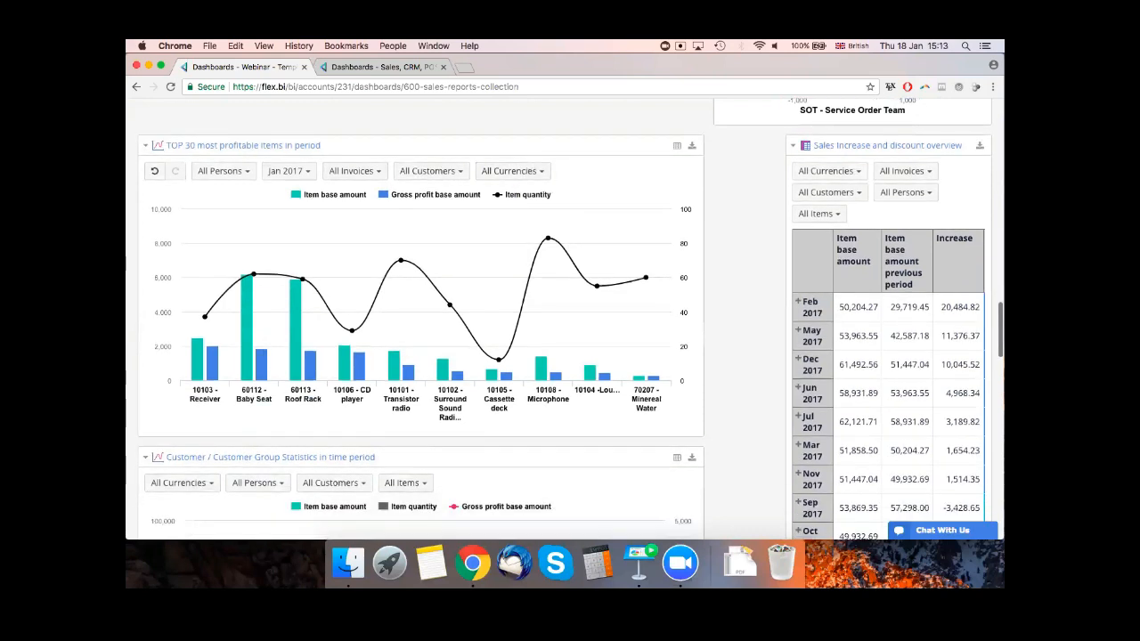
scroll(564, 311, up, 15)
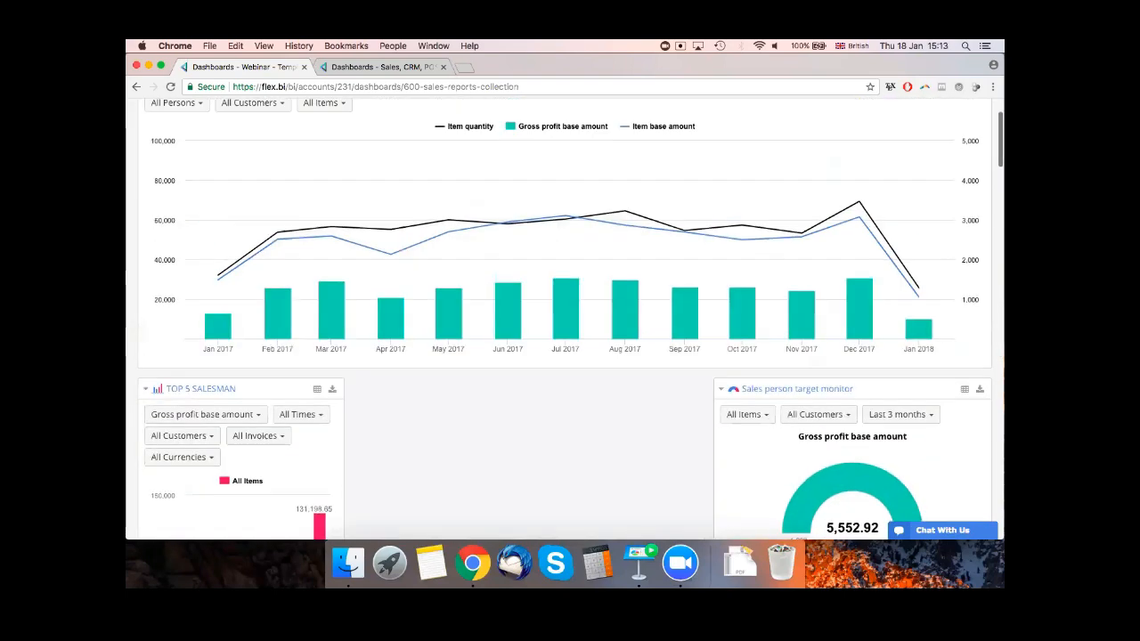
scroll(447, 208, down, 15)
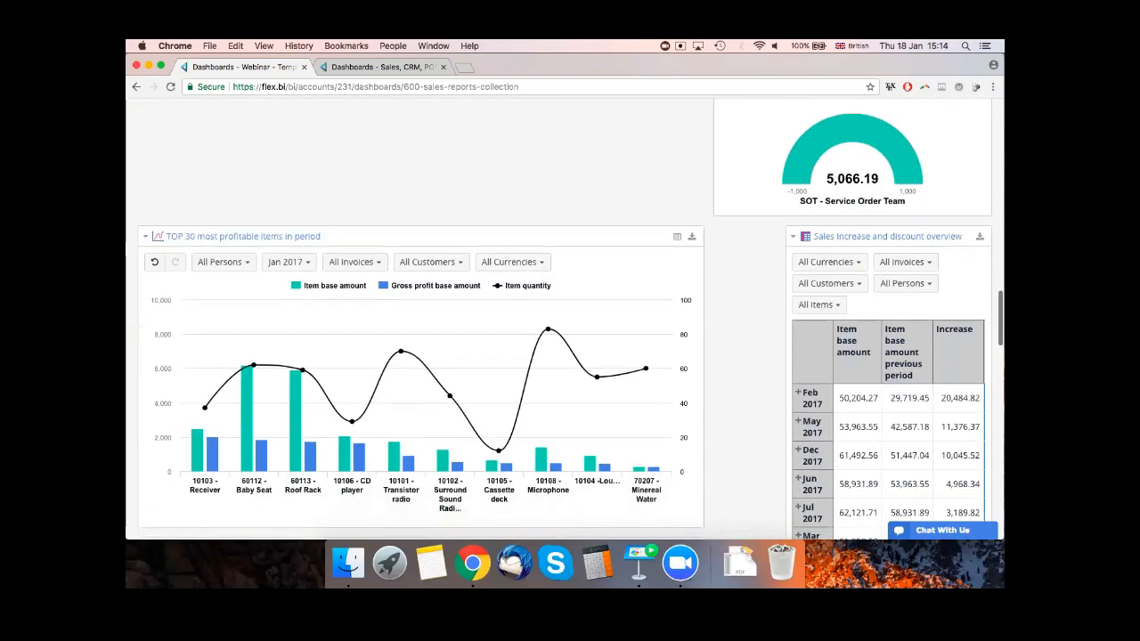
click(304, 262)
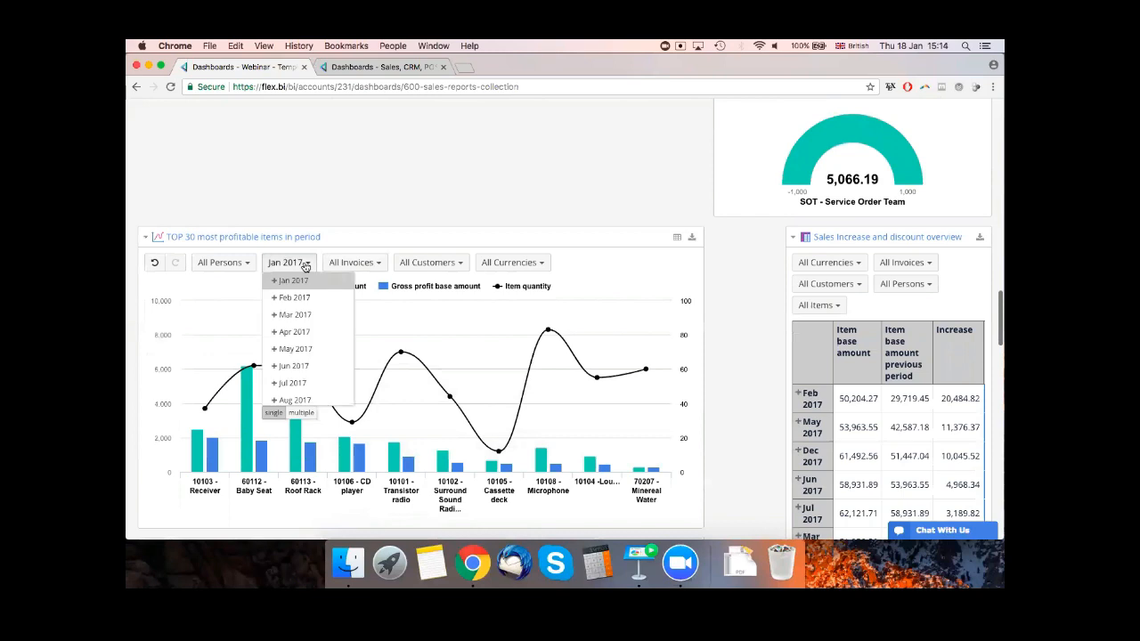
click(304, 263)
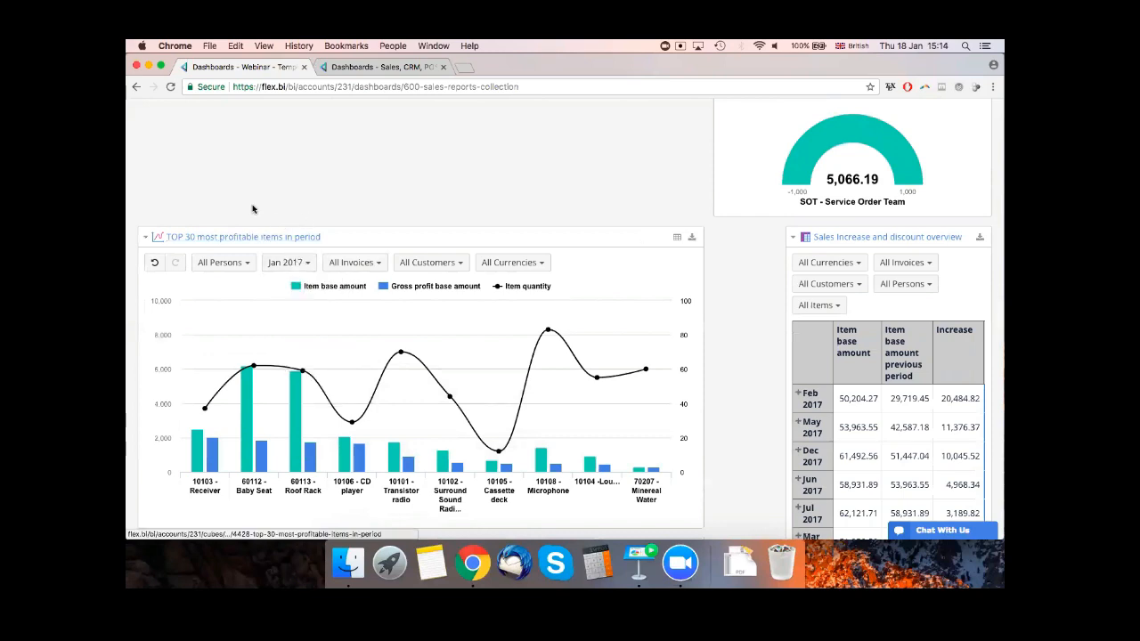
- Open the TOP 30 most profitable items in period report for analysis and set its time filter to Jan 2018
click(198, 239)
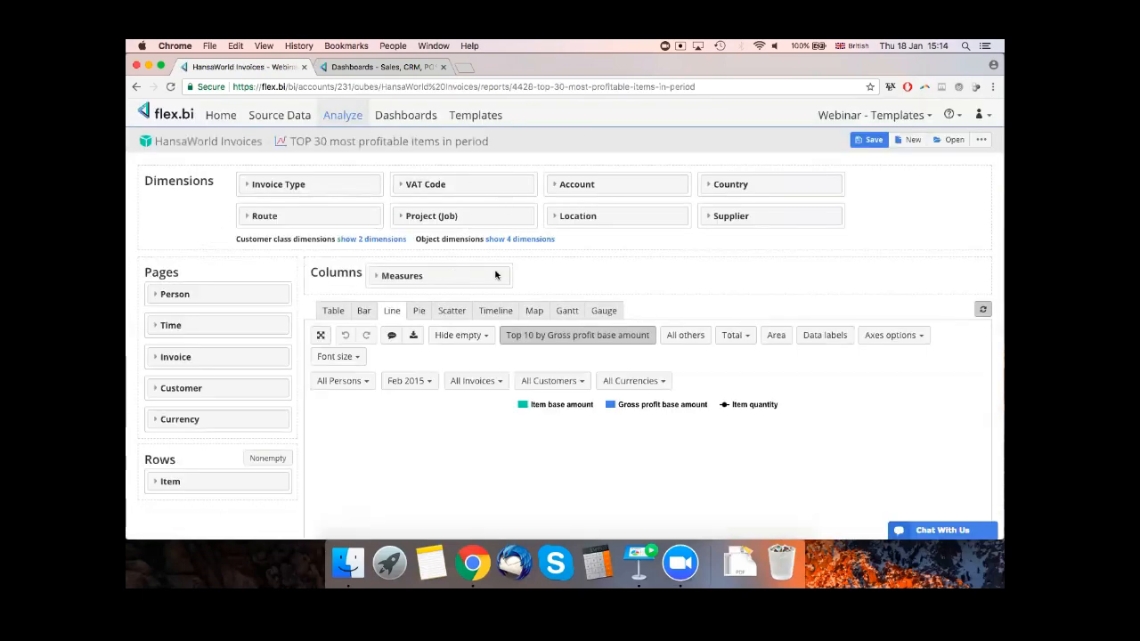
scroll(491, 276, down, 3)
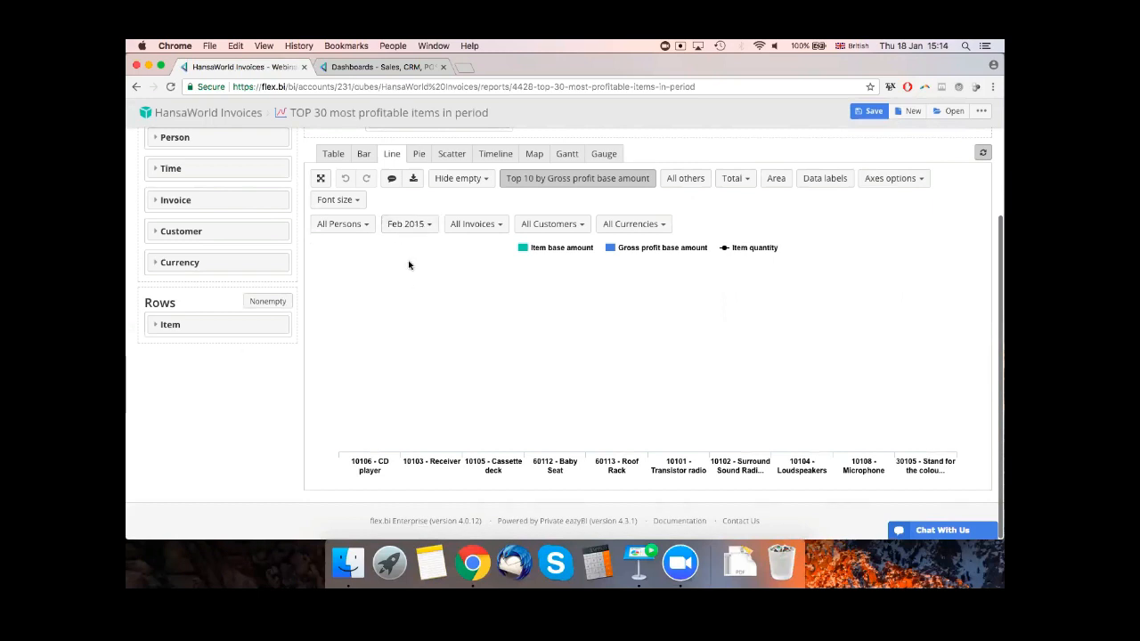
click(425, 226)
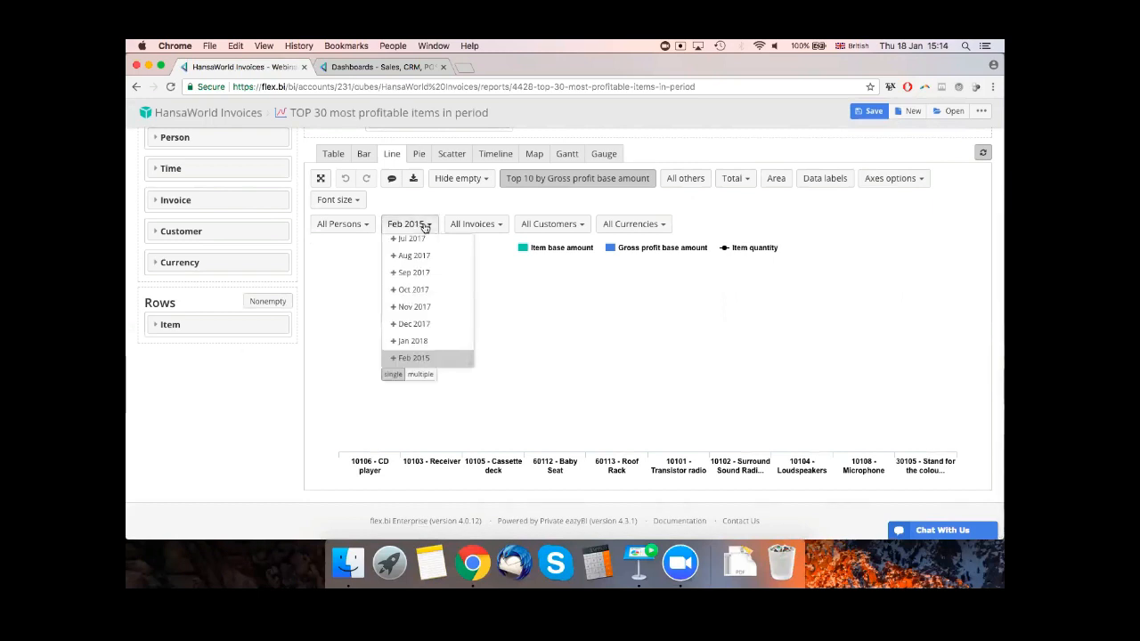
scroll(424, 285, up, 3)
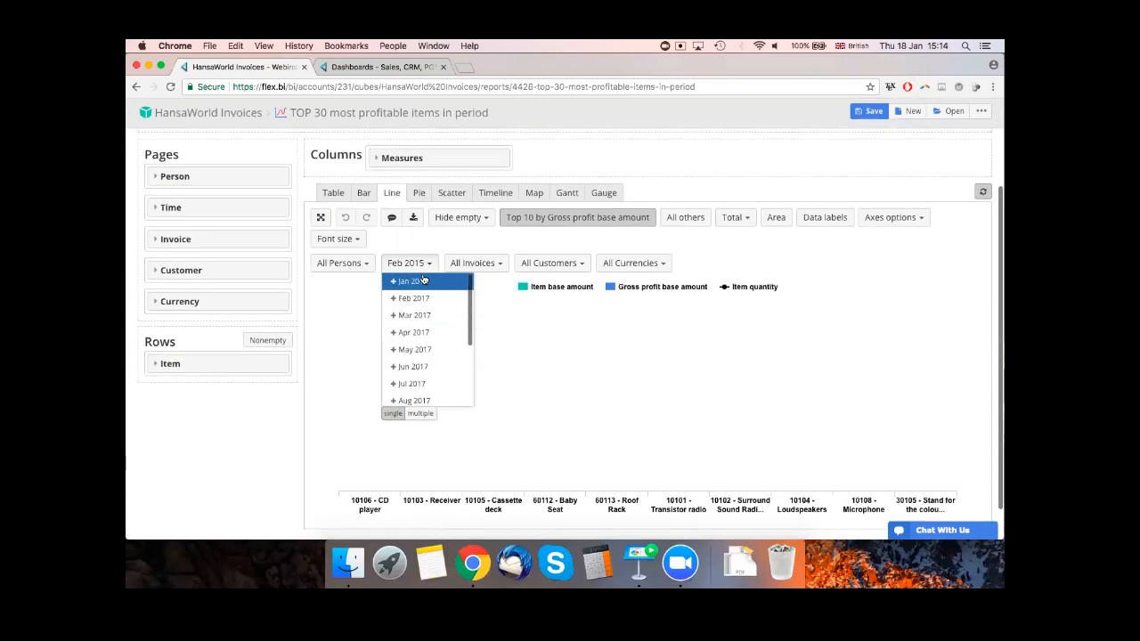
scroll(425, 302, down, 3)
scroll(424, 294, up, 3)
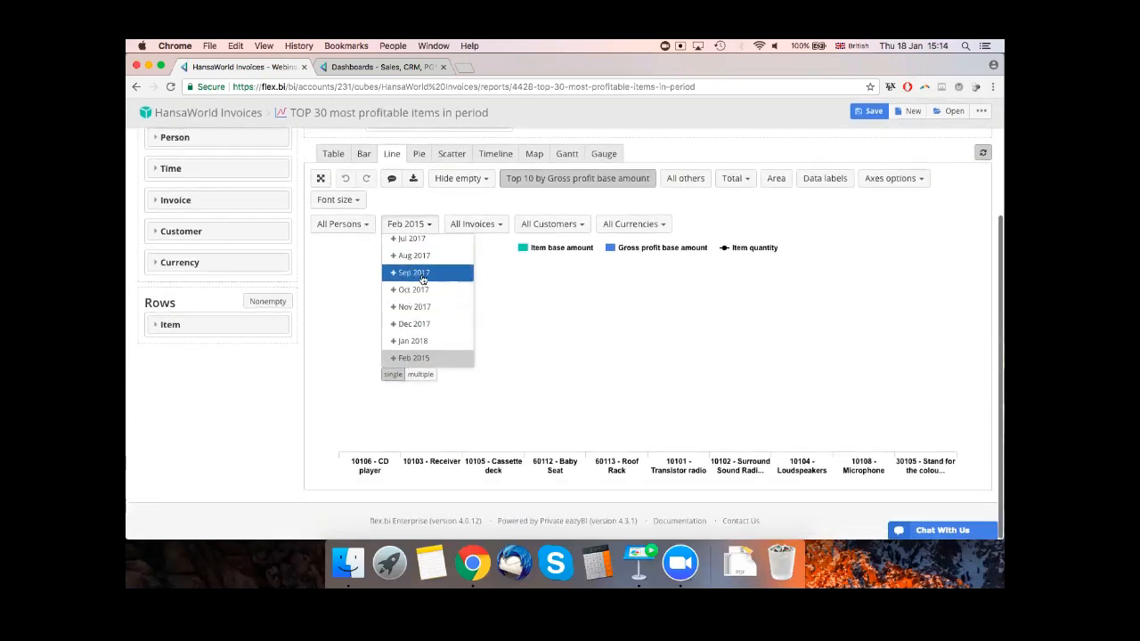
scroll(422, 279, up, 2)
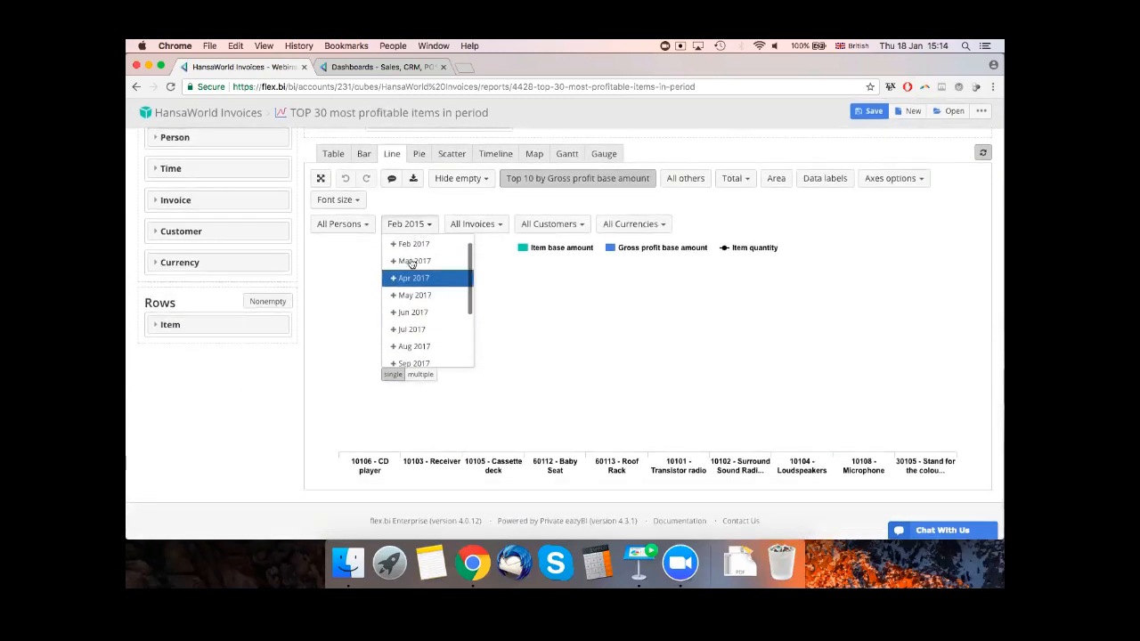
scroll(420, 285, up, 3)
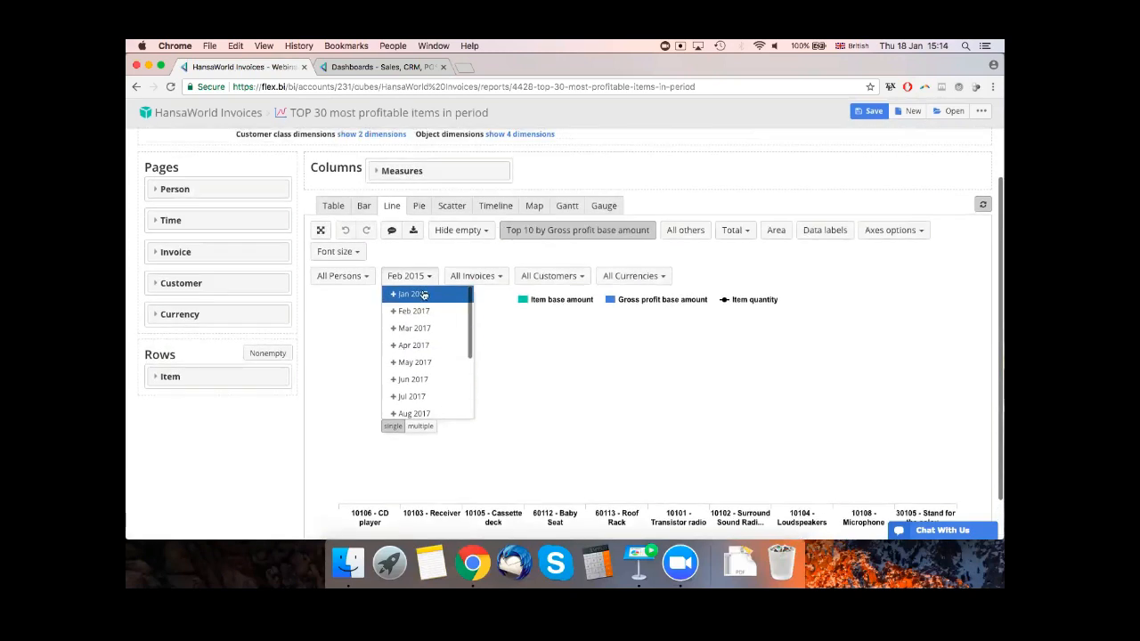
scroll(440, 356, down, 5)
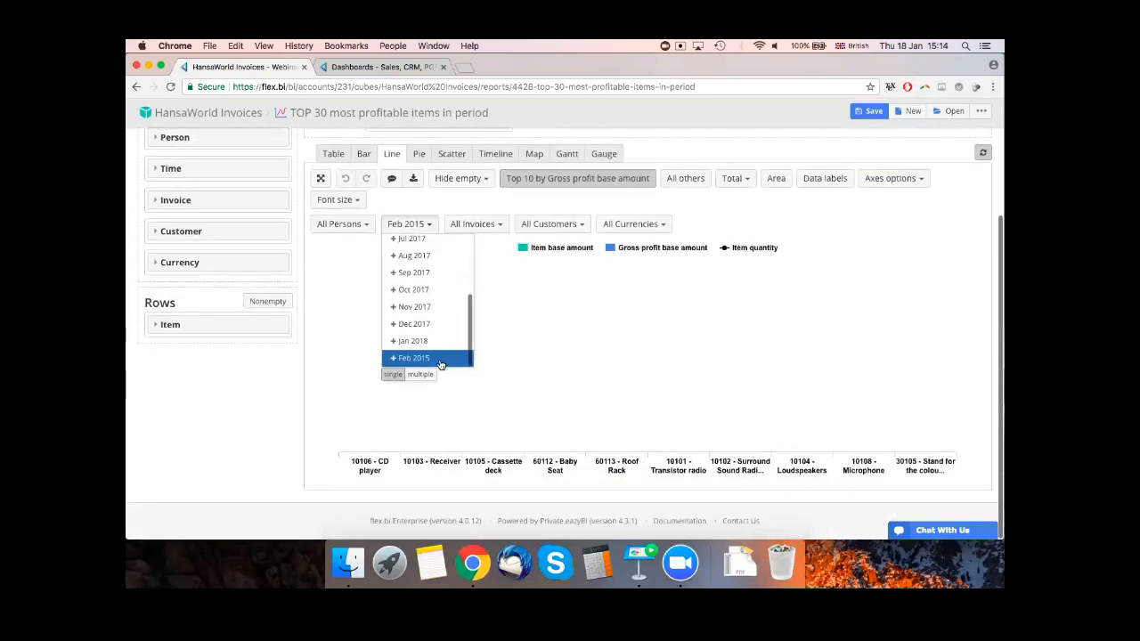
click(438, 341)
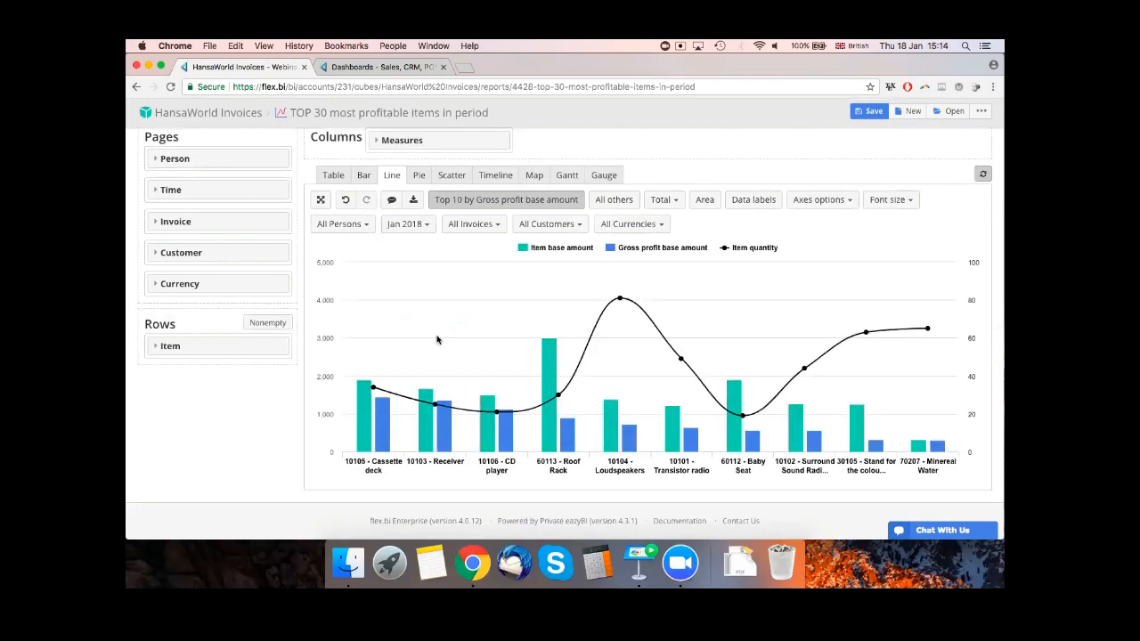
- Save the report in the Home folder under its existing name, TOP 30 most profitable items in period
scroll(564, 334, up, 3)
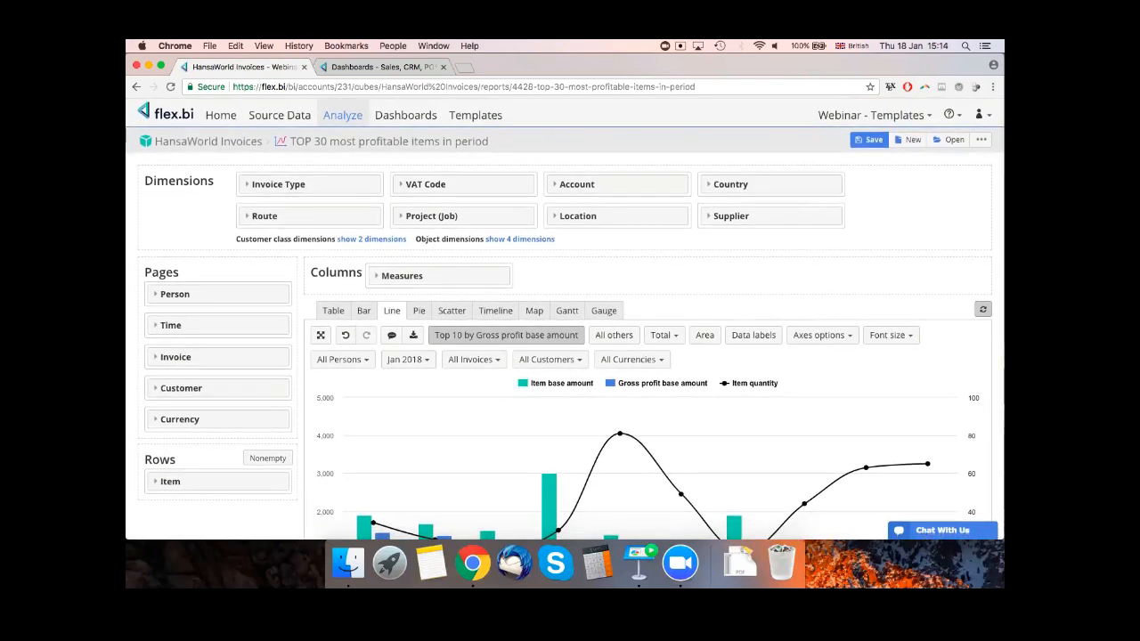
click(869, 140)
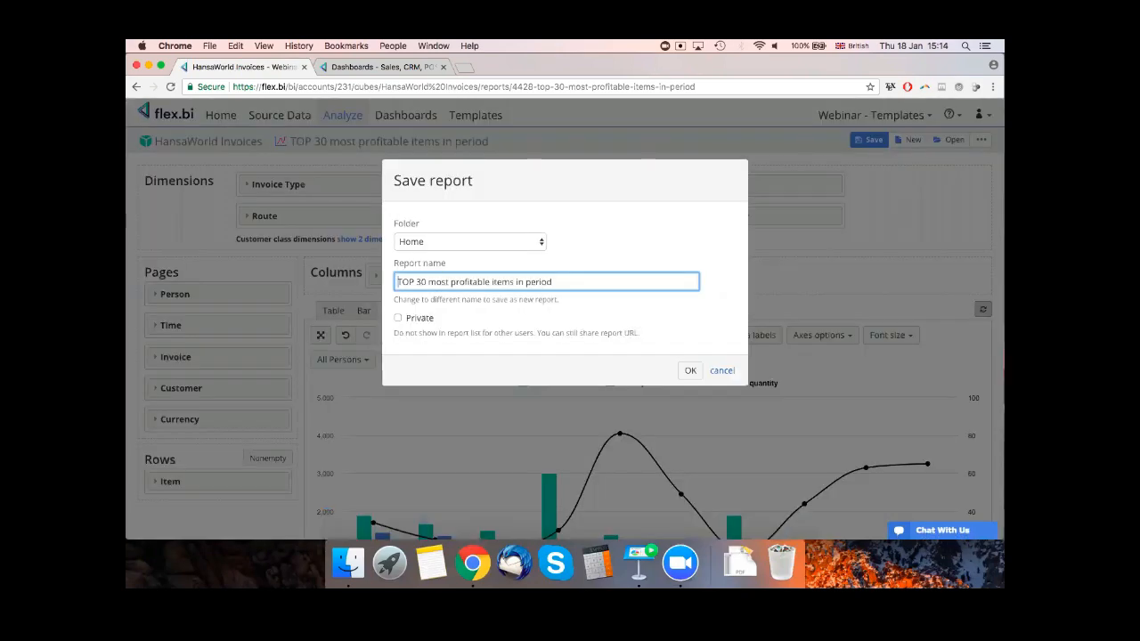
click(690, 370)
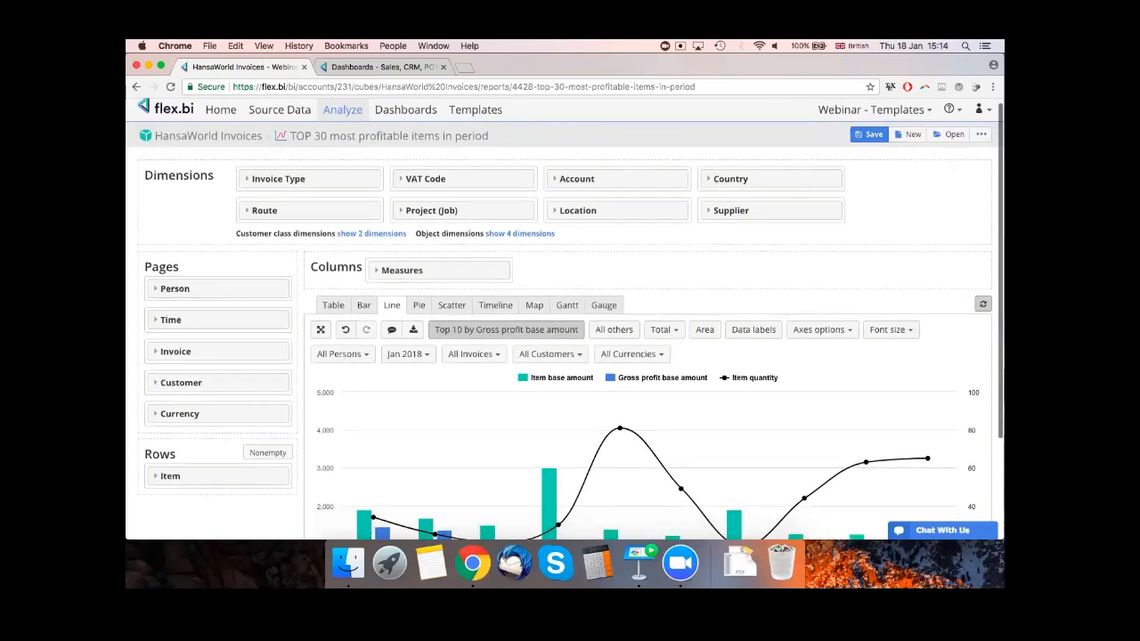
scroll(564, 333, down, 3)
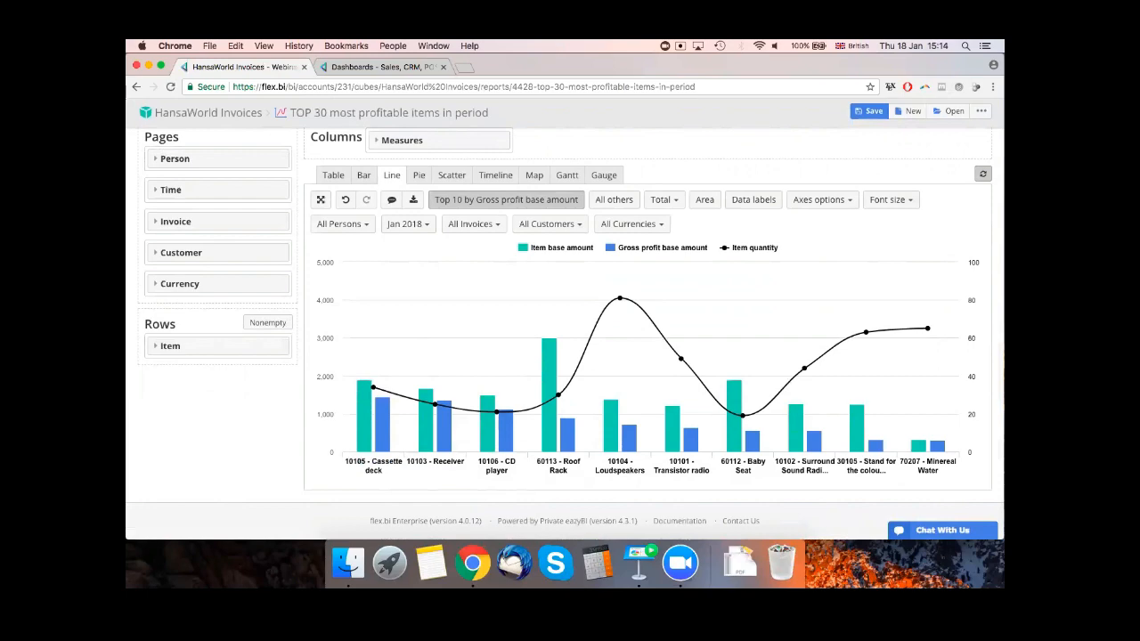
scroll(564, 333, up, 3)
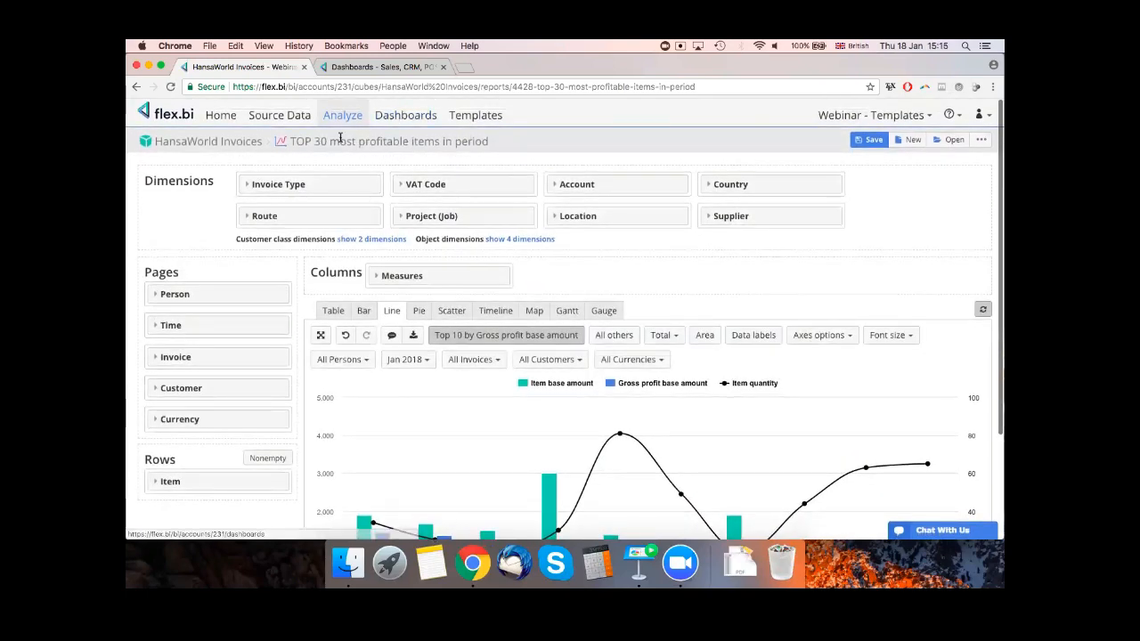
- Return to the Sales Reports collection dashboard and check the default period of the TOP 30 most profitable items in period report
click(403, 110)
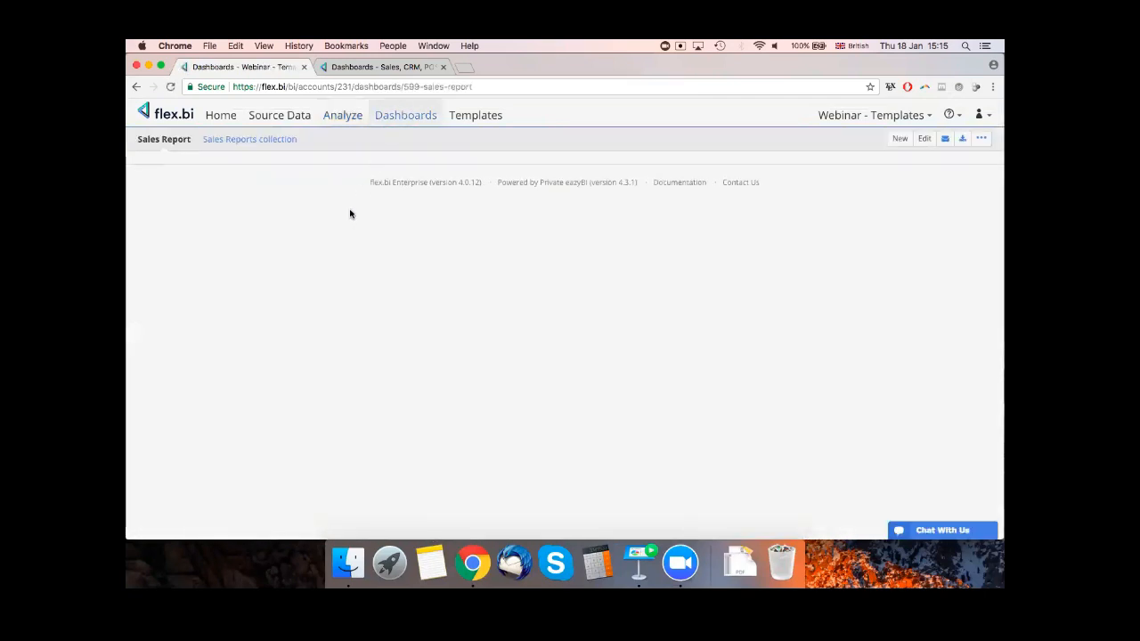
click(276, 140)
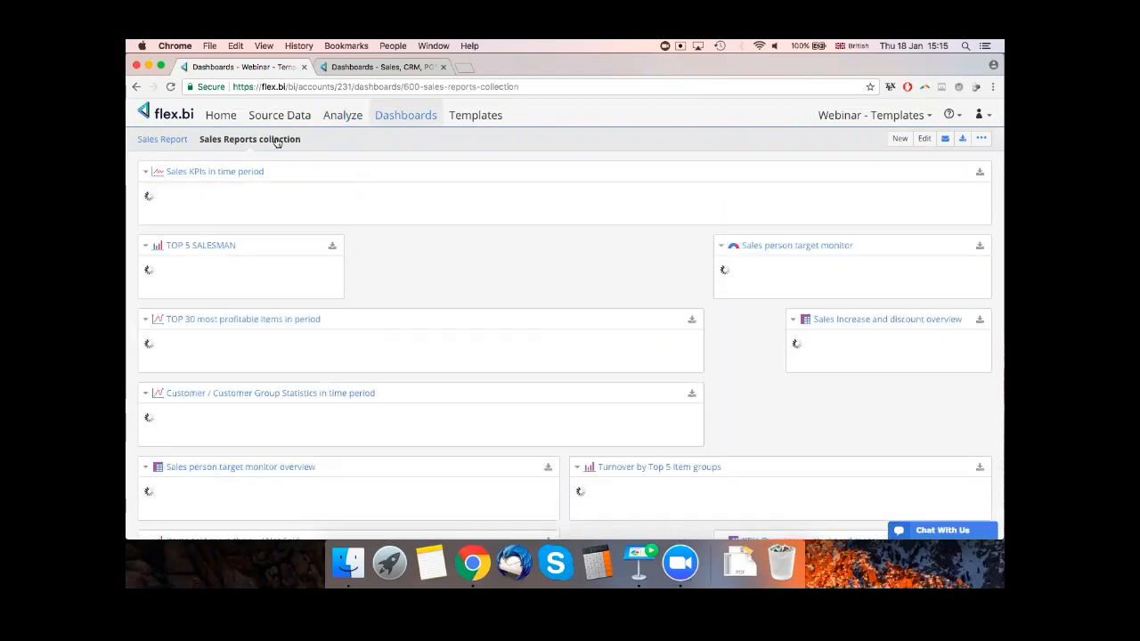
scroll(356, 204, down, 10)
scroll(356, 203, down, 5)
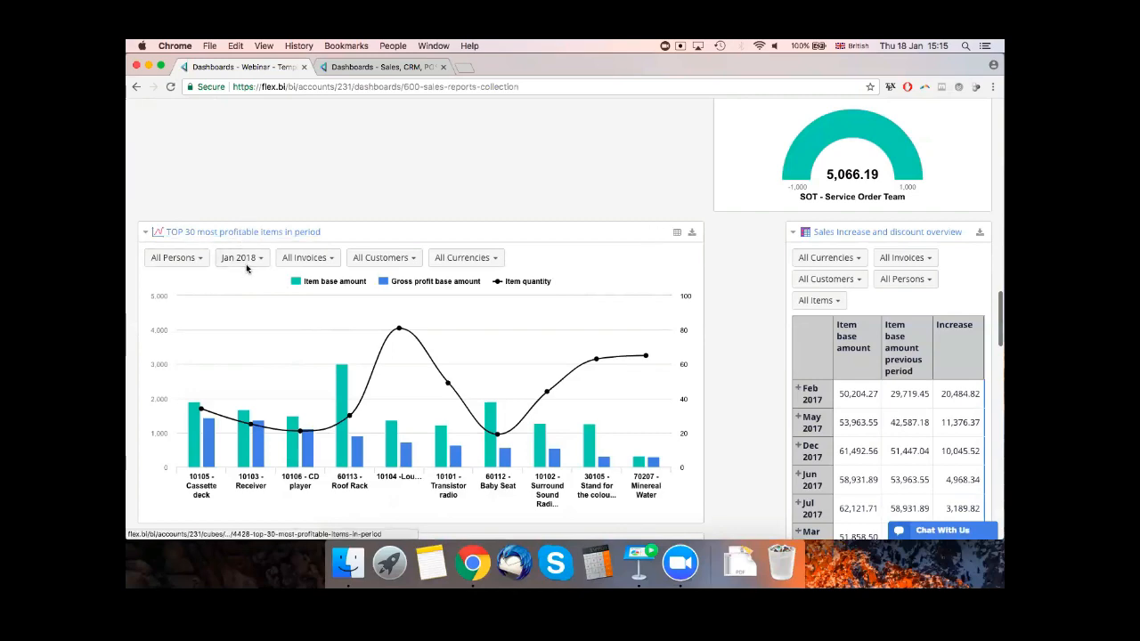
- Put the Sales Reports collection dashboard into edit mode and widen the TOP 5 SALESMAN report to 66%
scroll(333, 258, up, 10)
scroll(336, 258, up, 5)
click(981, 138)
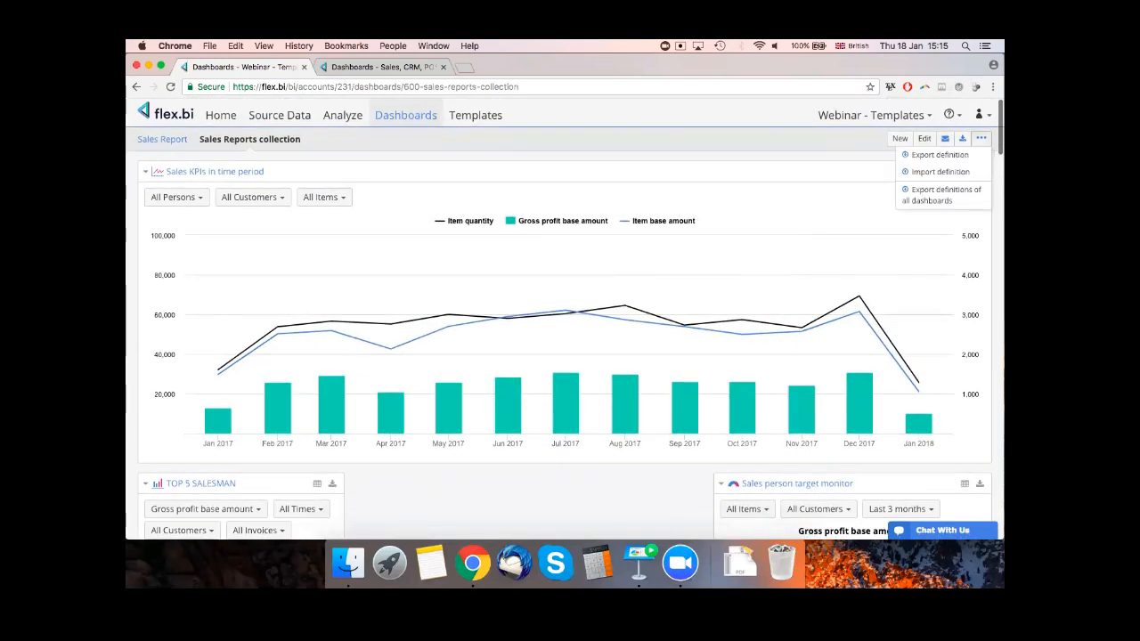
click(981, 138)
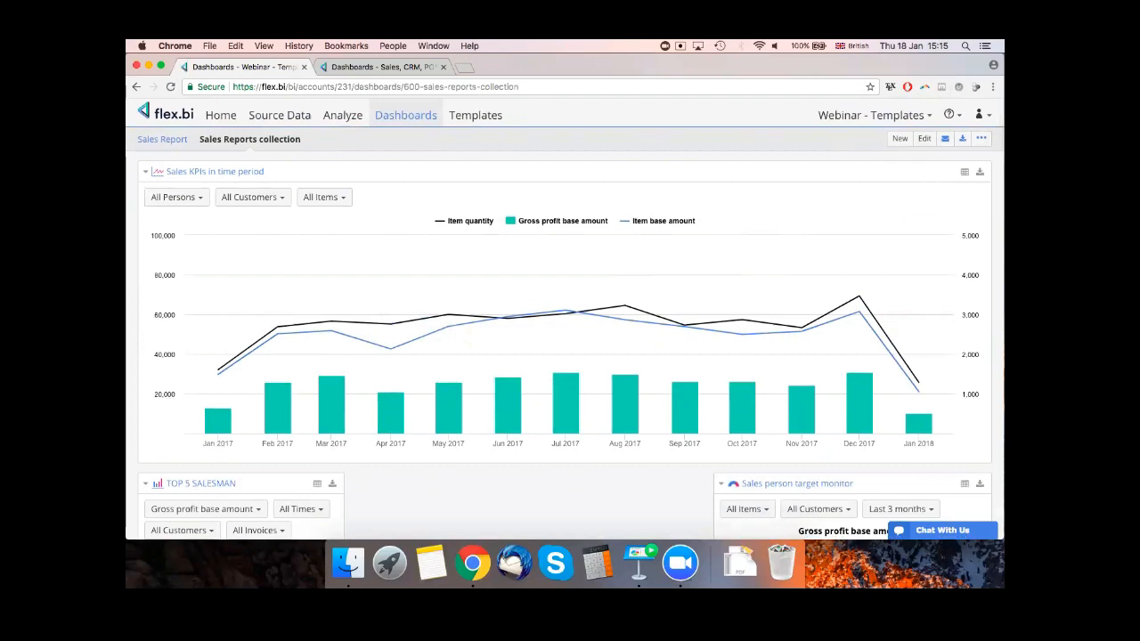
scroll(565, 318, down, 1)
click(924, 131)
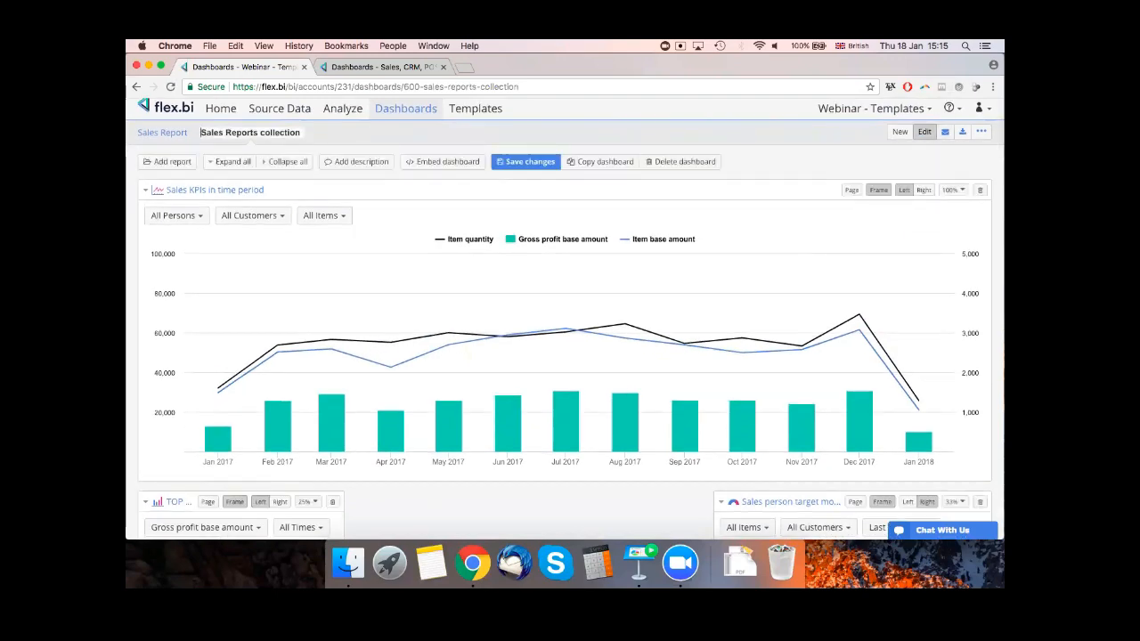
scroll(682, 311, down, 8)
scroll(379, 170, up, 3)
click(309, 132)
click(308, 185)
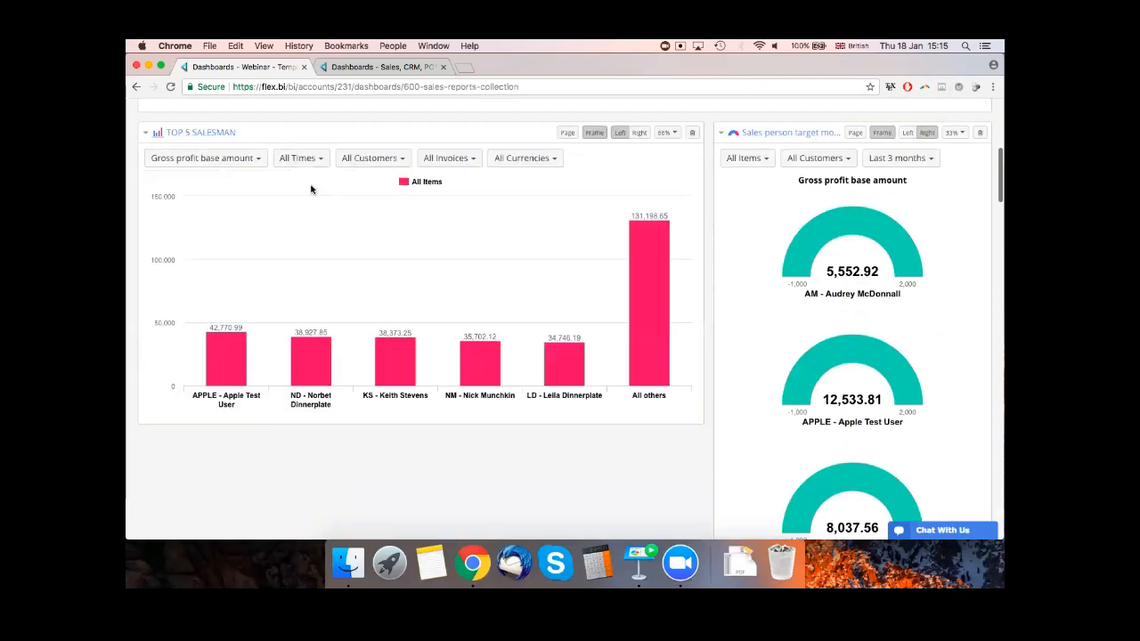
- Review the layout around the TOP 30 most profitable items in period report and save the dashboard changes
scroll(443, 169, down, 5)
scroll(442, 170, down, 10)
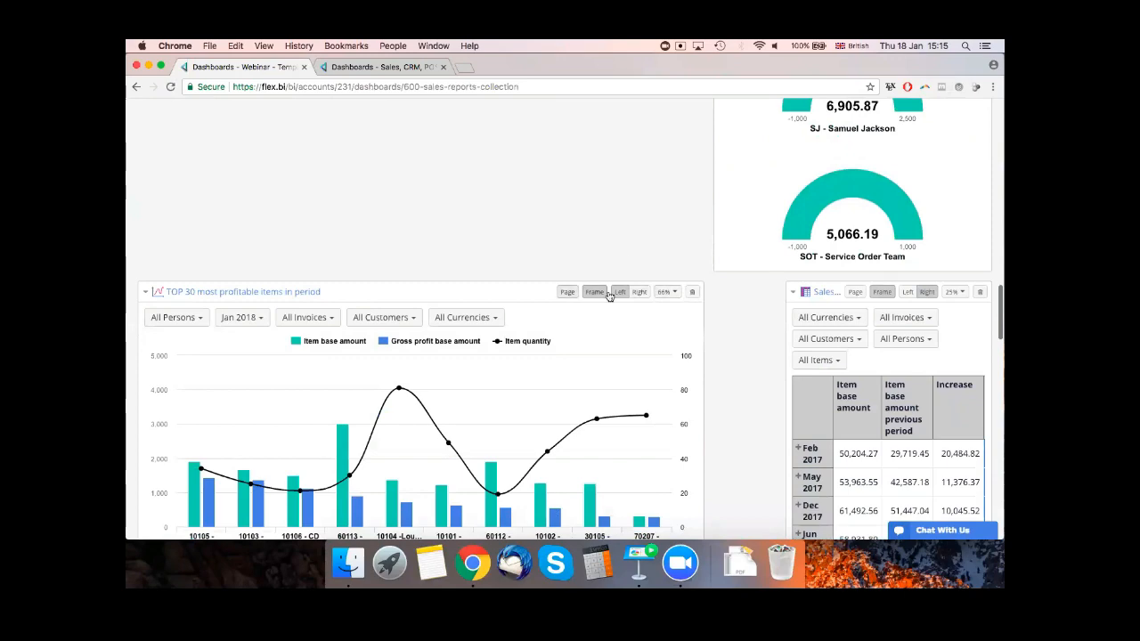
drag(512, 301, 513, 344)
scroll(491, 241, down, 1)
scroll(492, 242, up, 10)
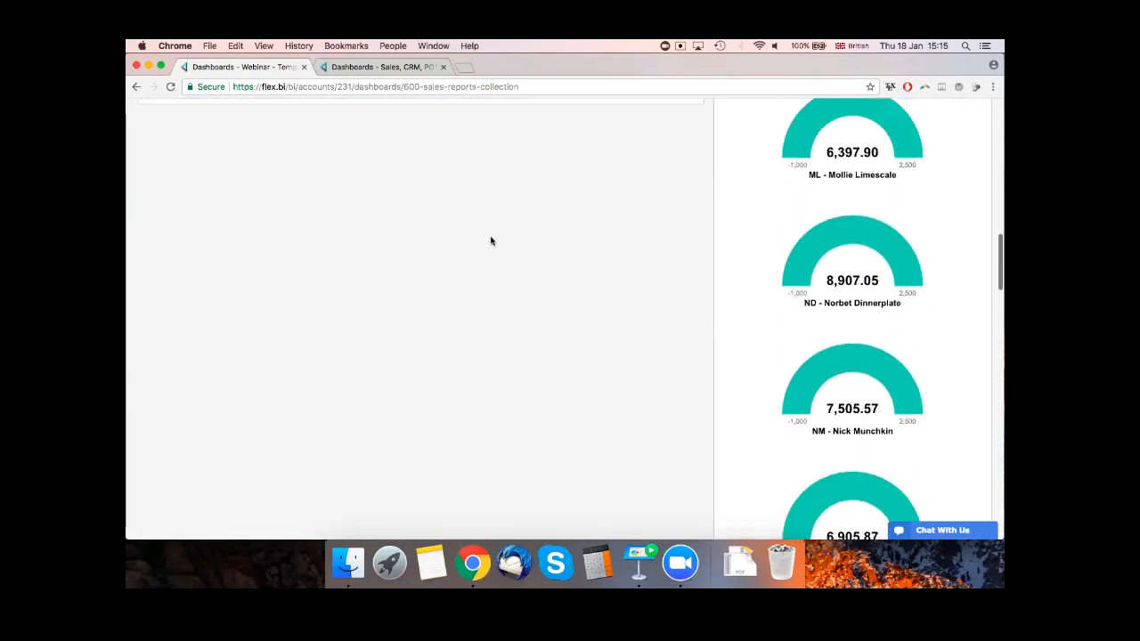
scroll(570, 321, up, 5)
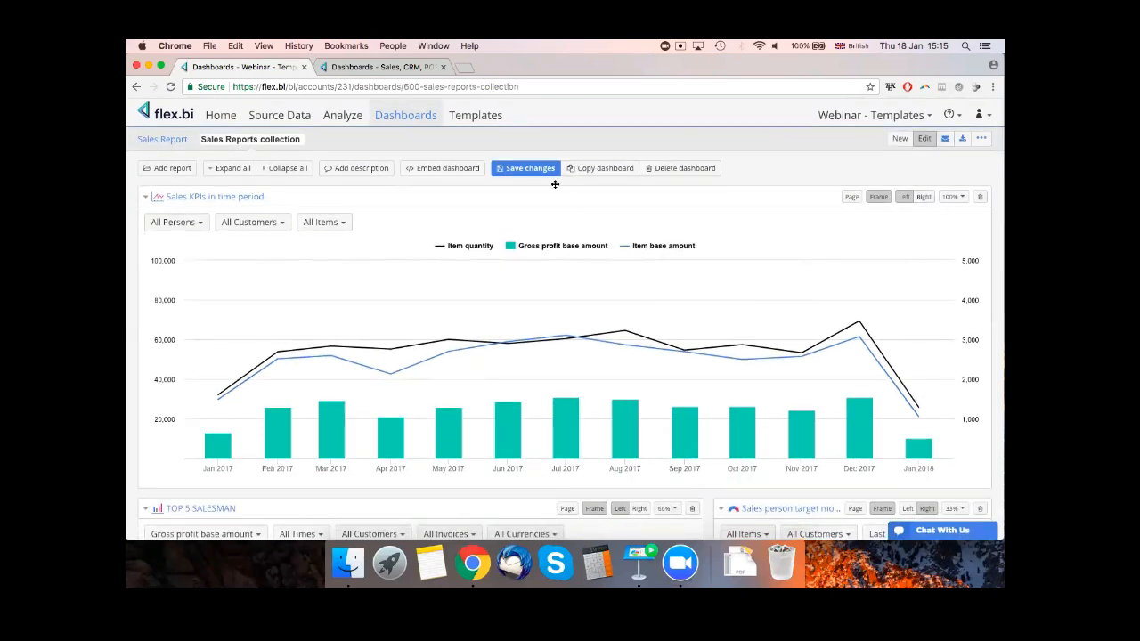
click(497, 169)
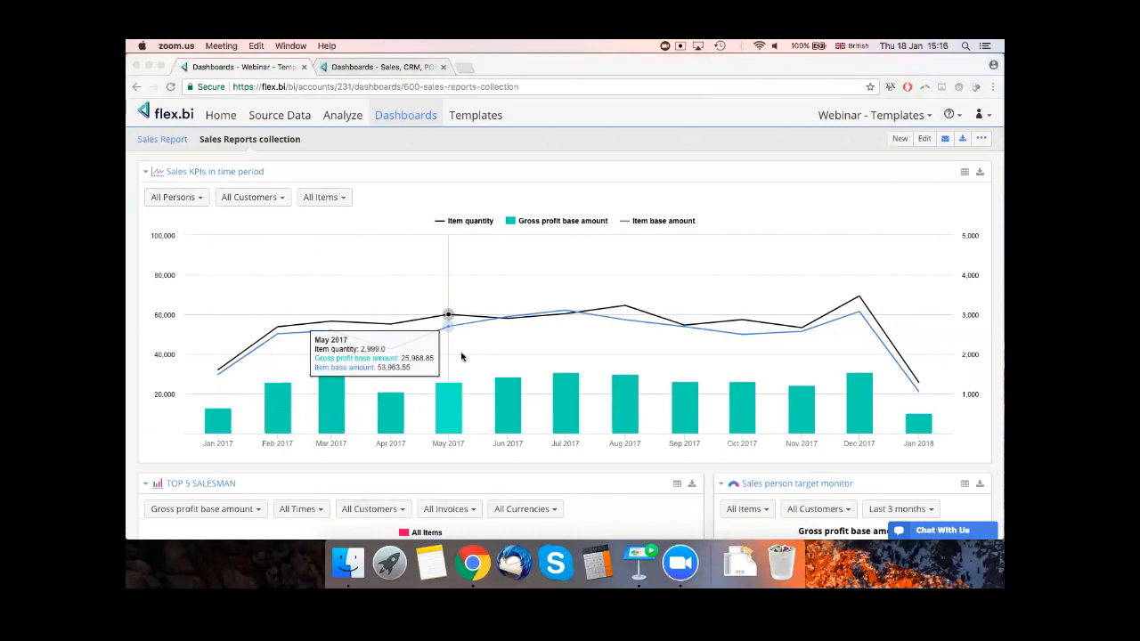
key(super+Tab)
key(super+Tab)
key(super+Tab)
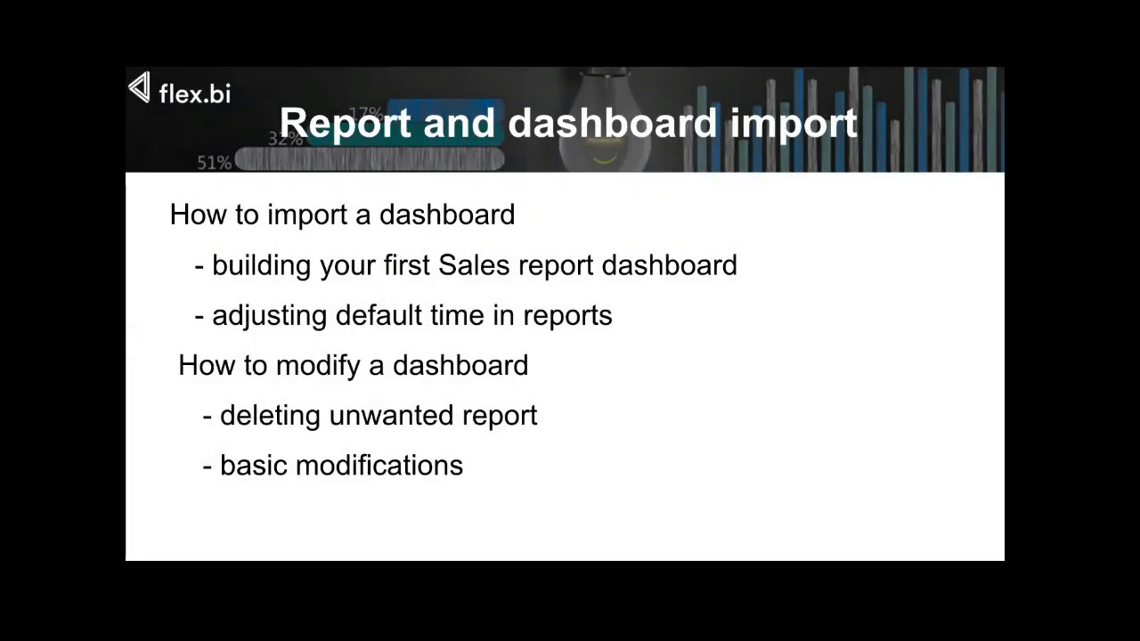
key(Right)
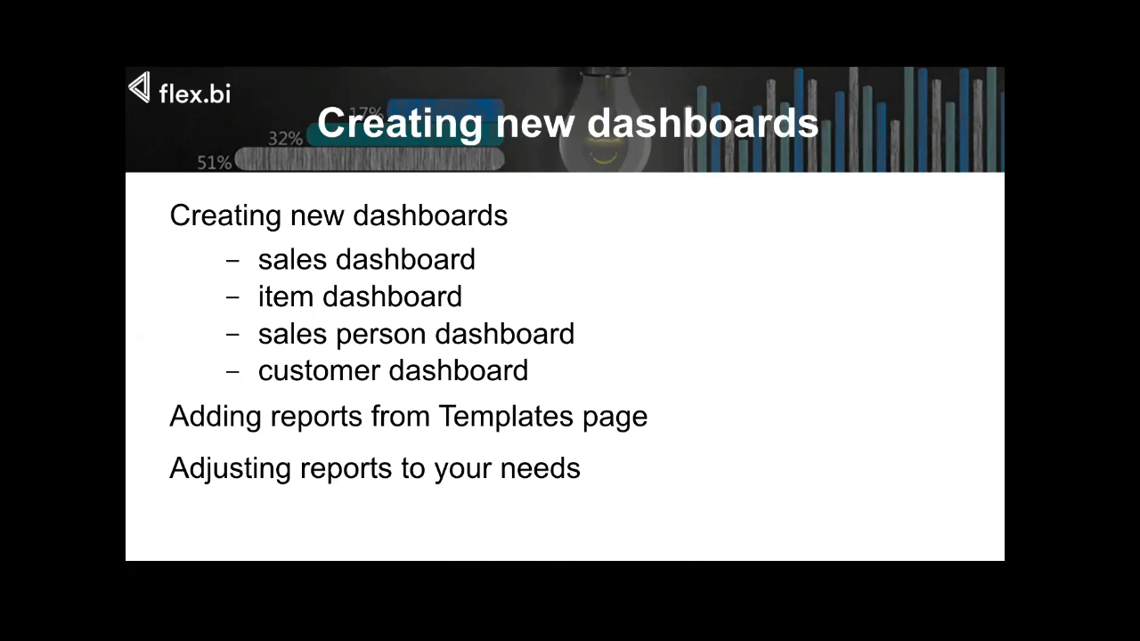
- Switch from the slides back to flex.bi, create a new dashboard named Item Report and save it
key(super+Tab)
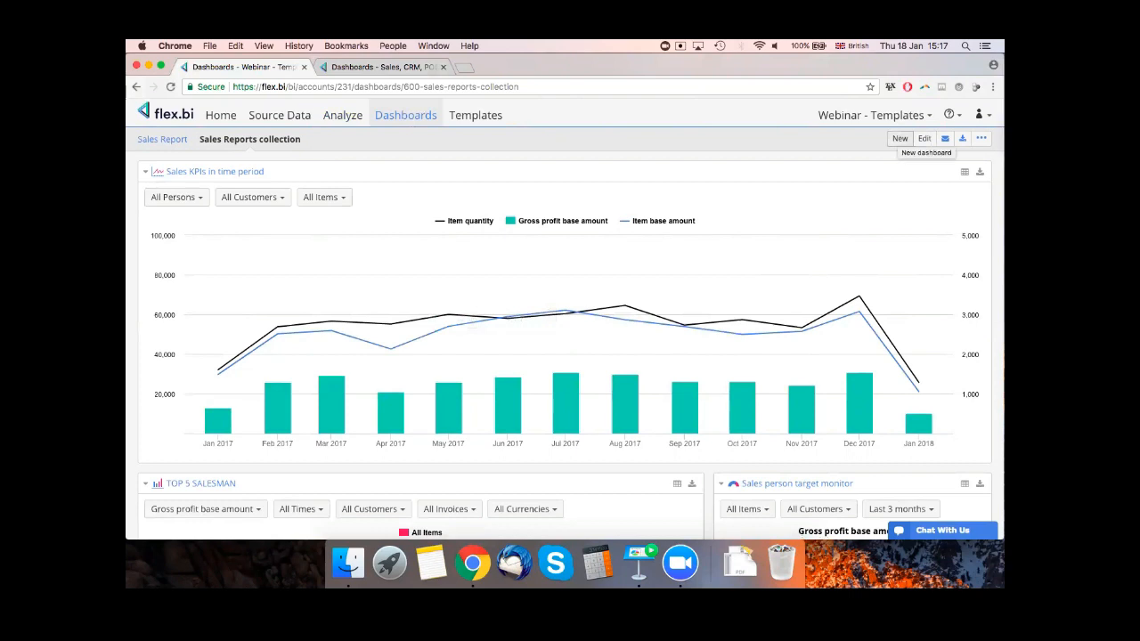
click(900, 138)
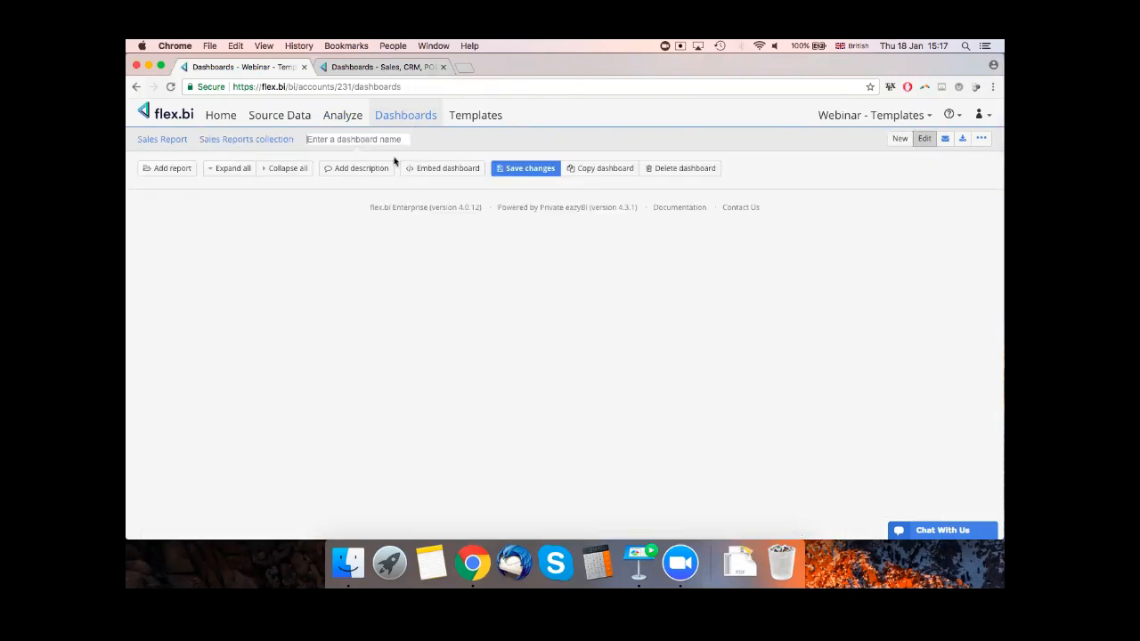
text(Ite)
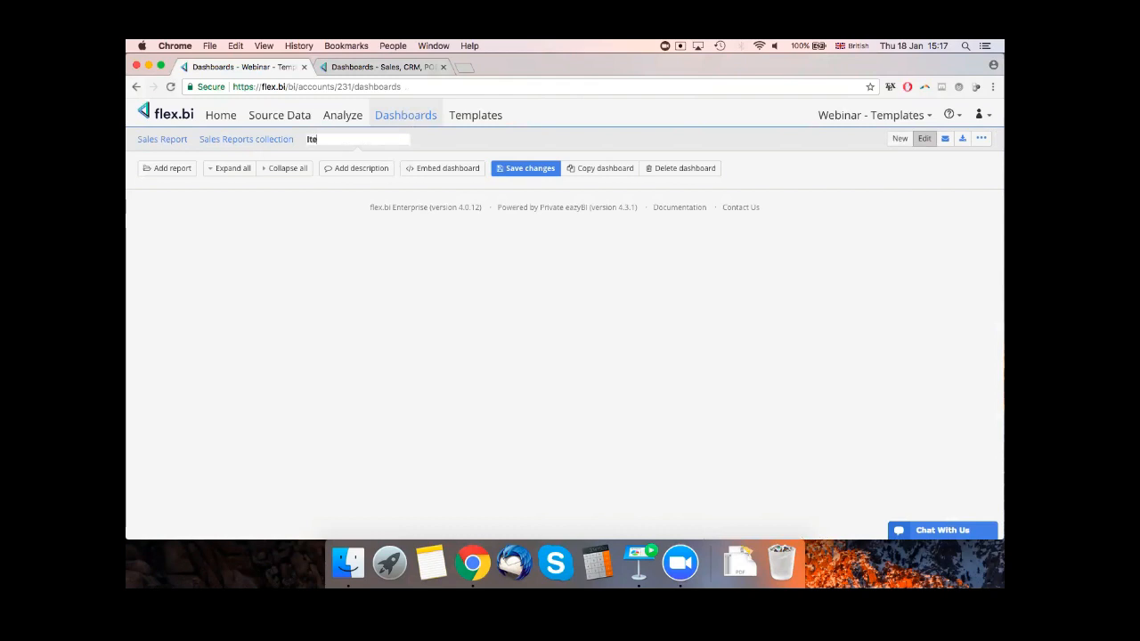
text(m Report)
click(527, 169)
- Create another new dashboard named Customer Report and save it
click(899, 138)
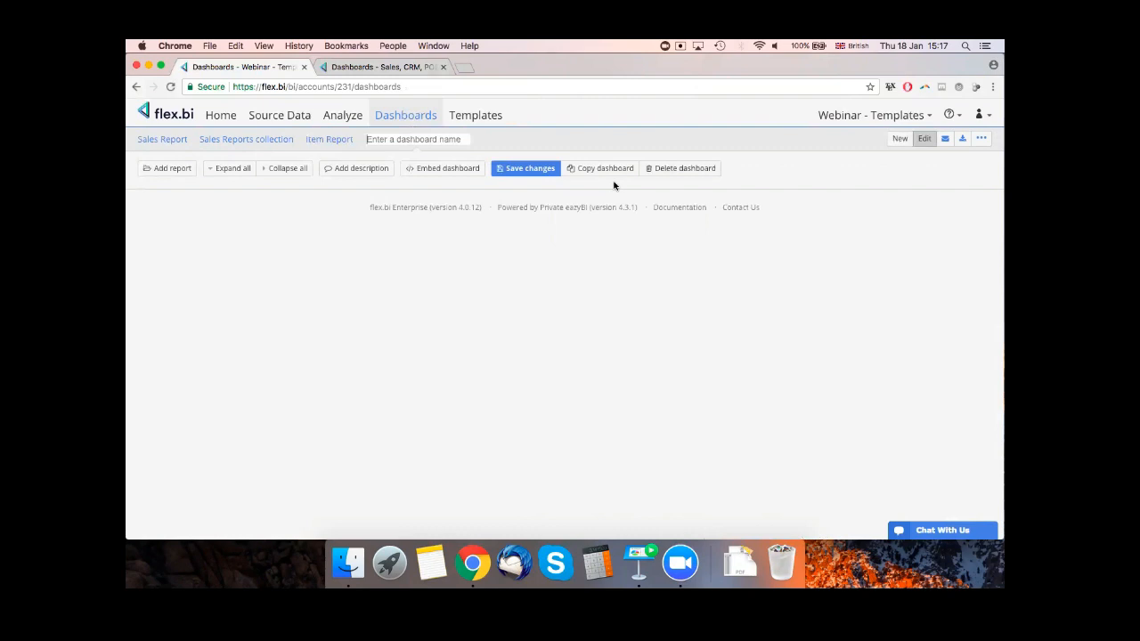
text(Customer Report)
click(524, 168)
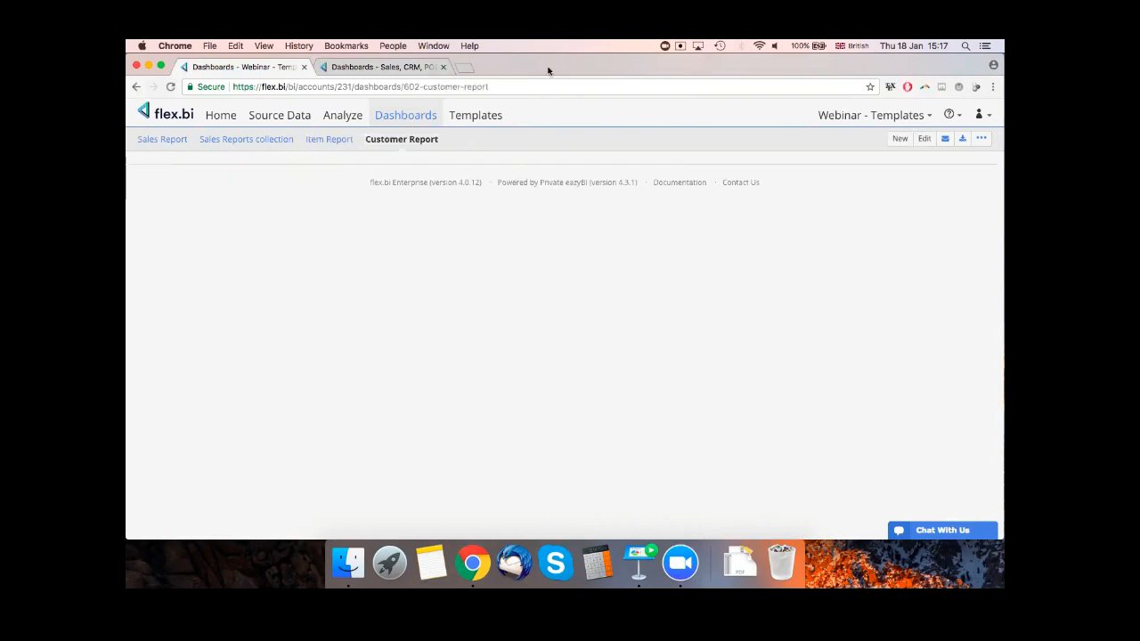
- Create a third new dashboard named Sales person report and save it
click(901, 139)
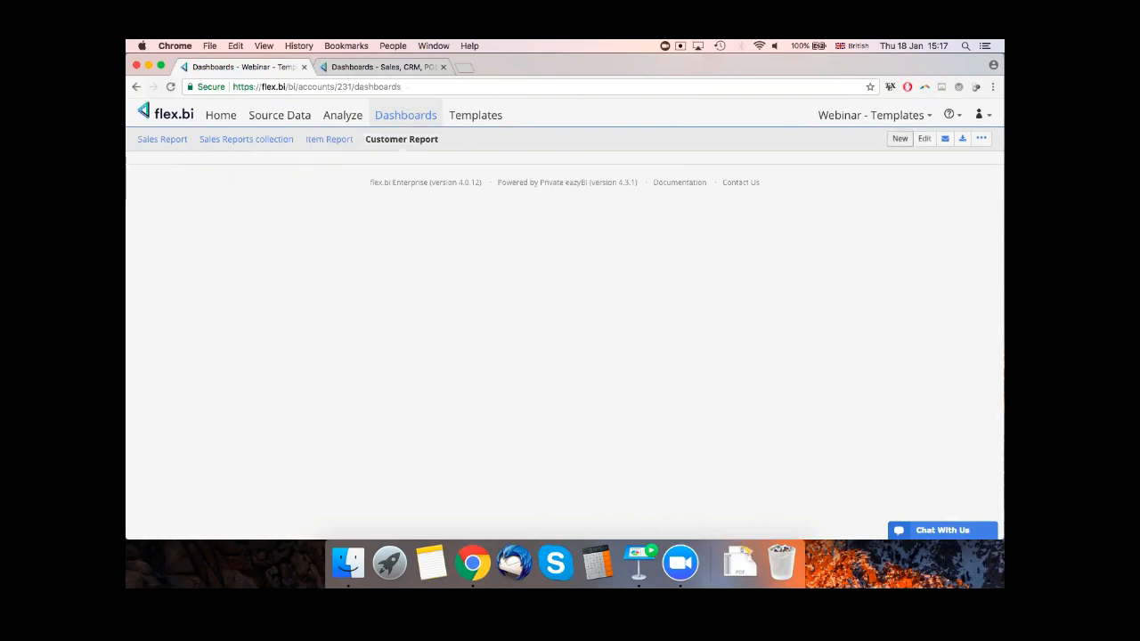
text(Sa)
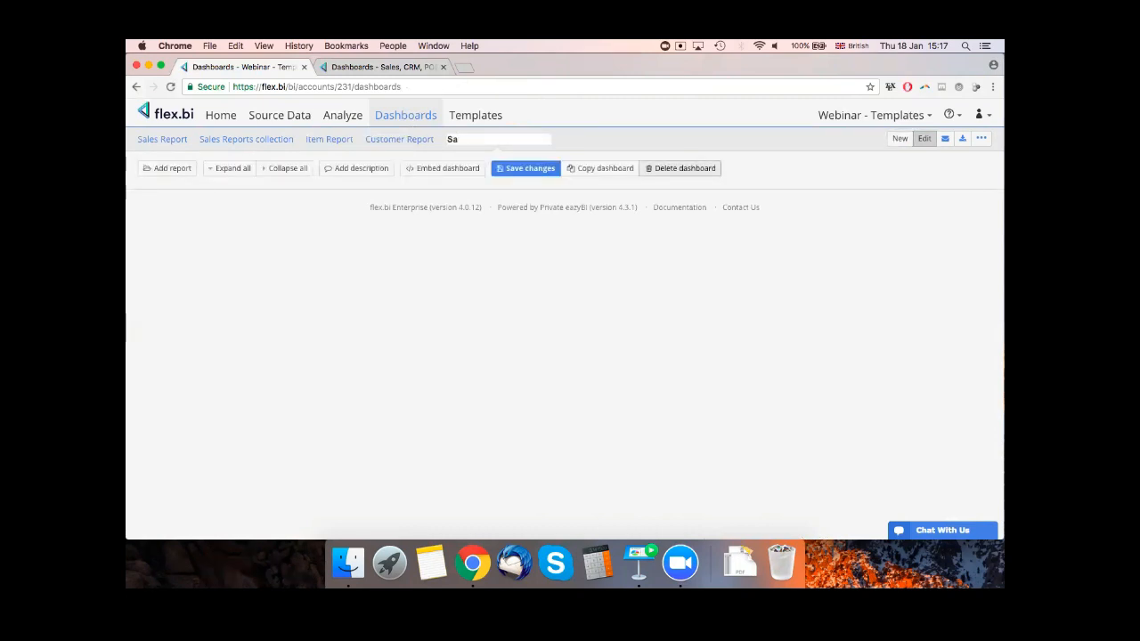
text(les person report)
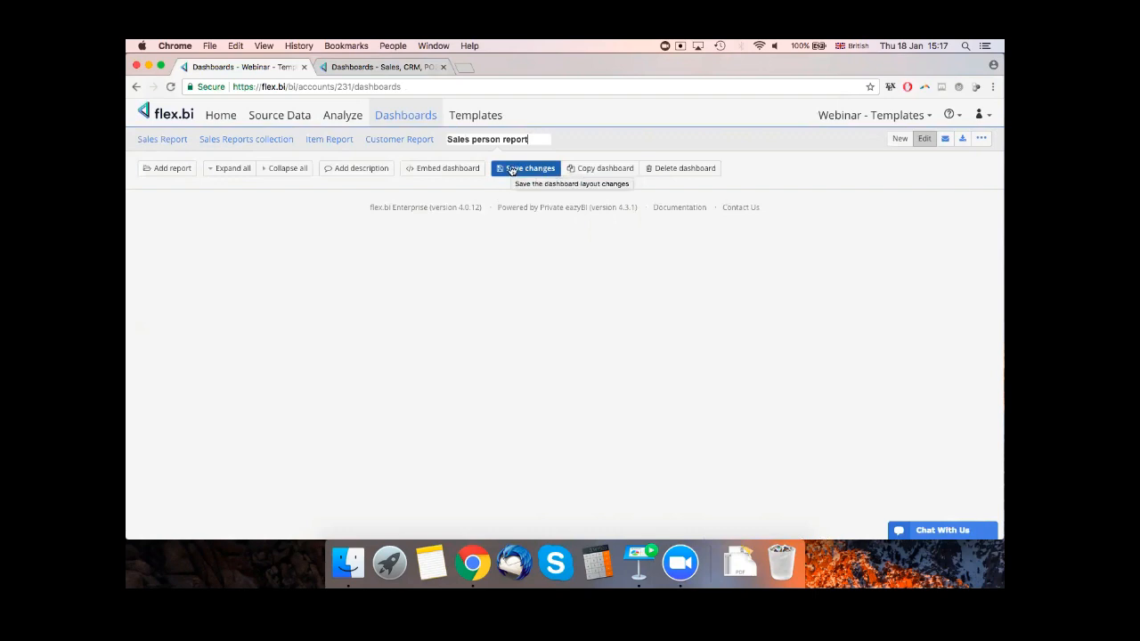
click(512, 169)
- Open the empty Sales Report dashboard for editing and delete it, confirming the deletion
click(163, 143)
click(925, 138)
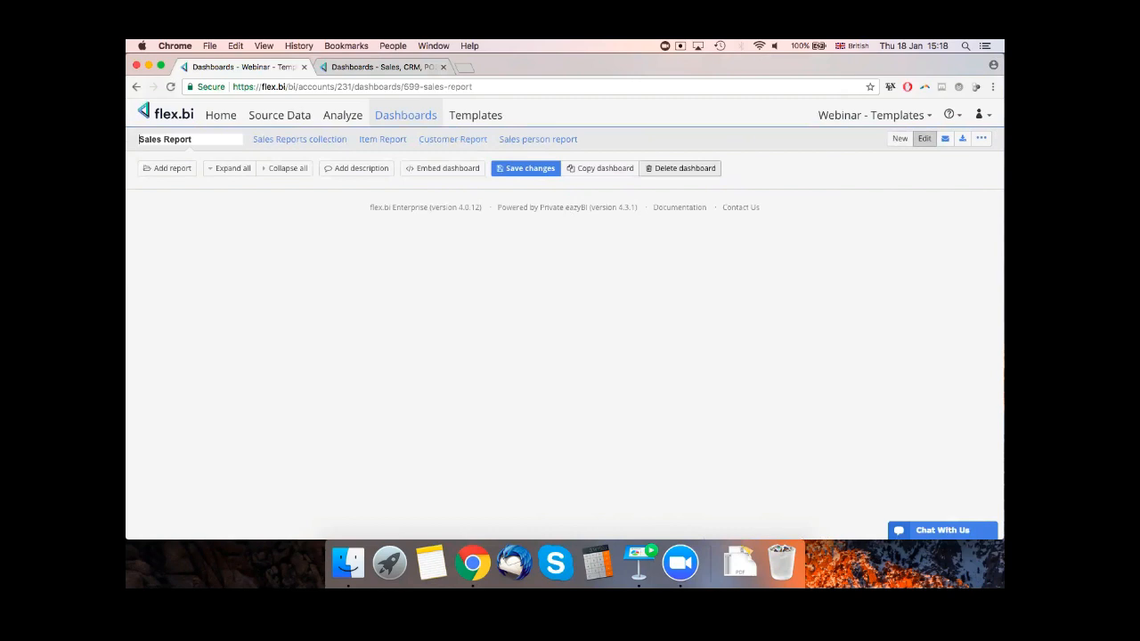
click(682, 168)
click(691, 279)
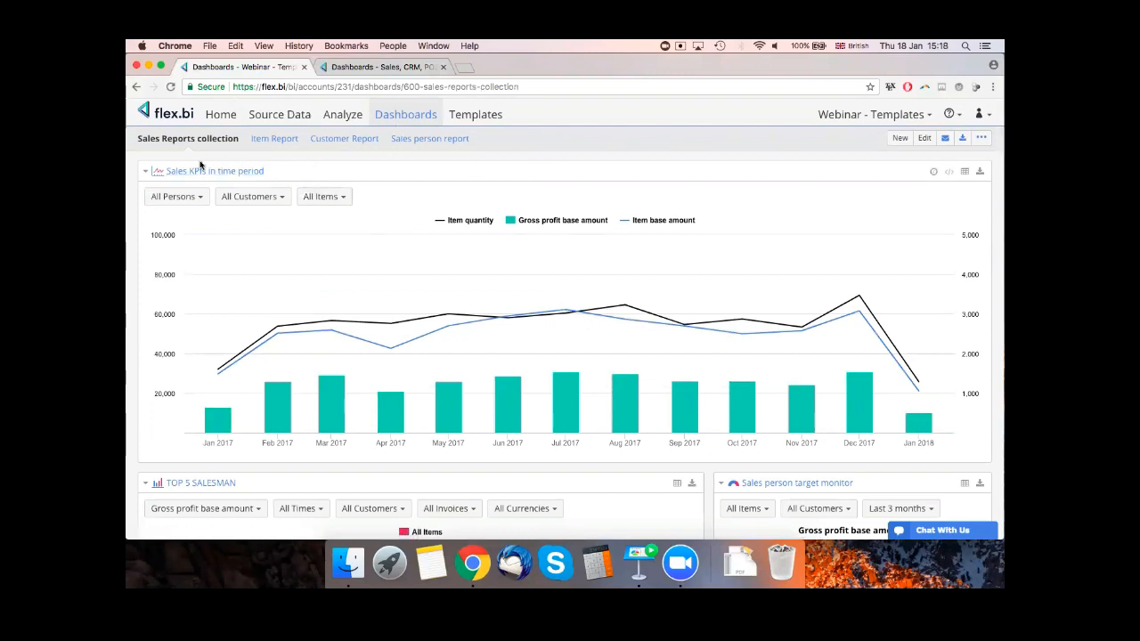
- Put the Sales Reports collection dashboard into edit mode and remove the Sales person target monitor report
scroll(317, 161, down, 5)
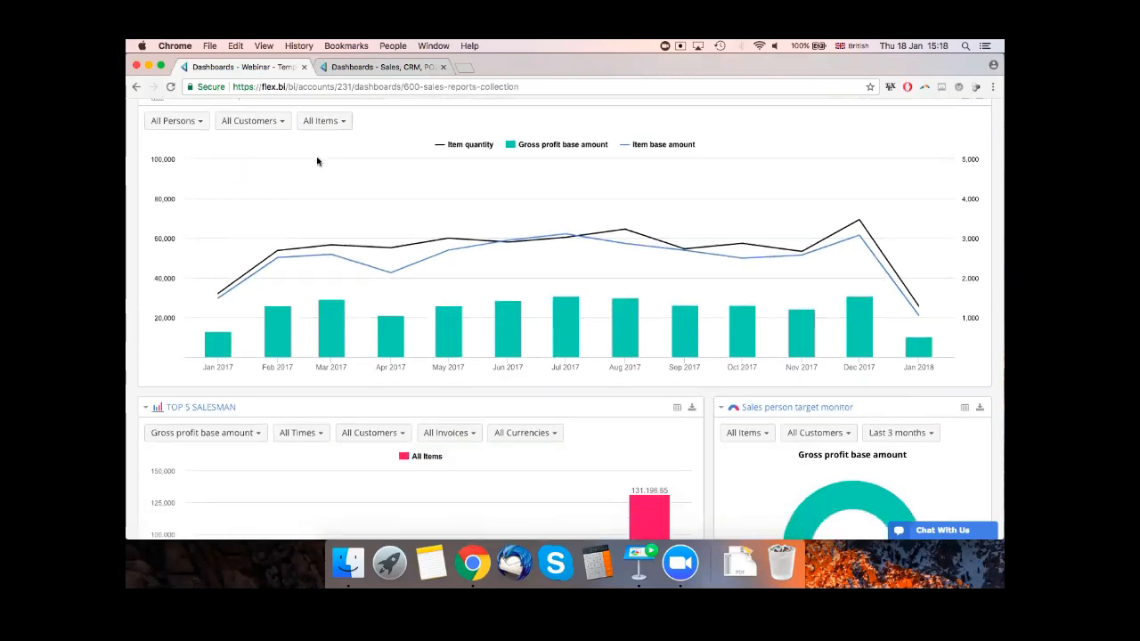
scroll(436, 147, up, 5)
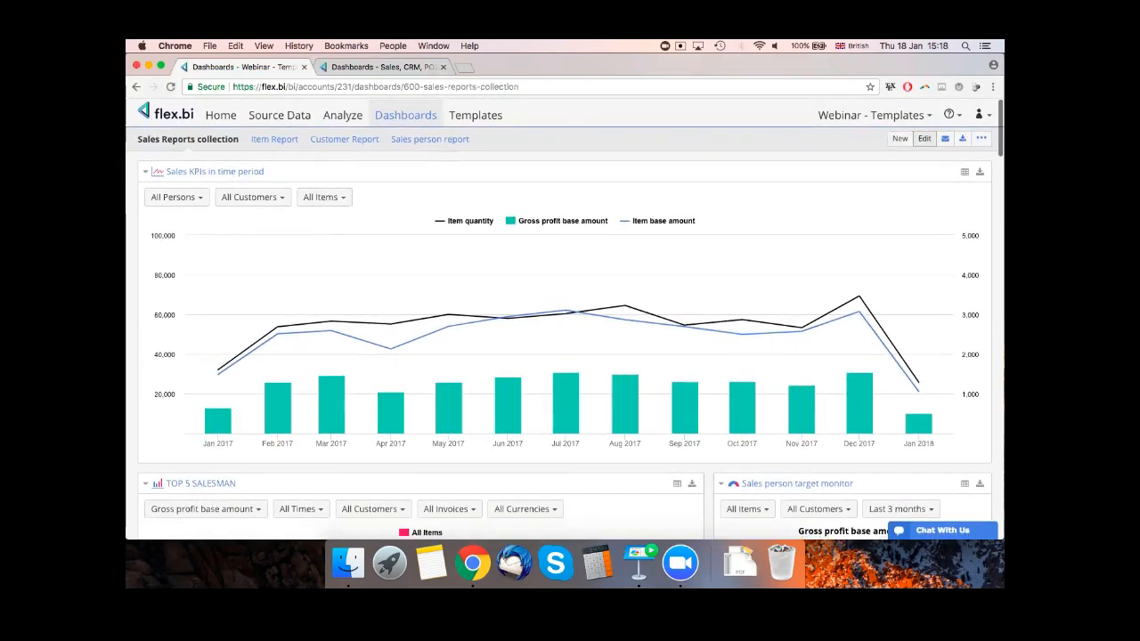
click(924, 138)
scroll(859, 302, down, 5)
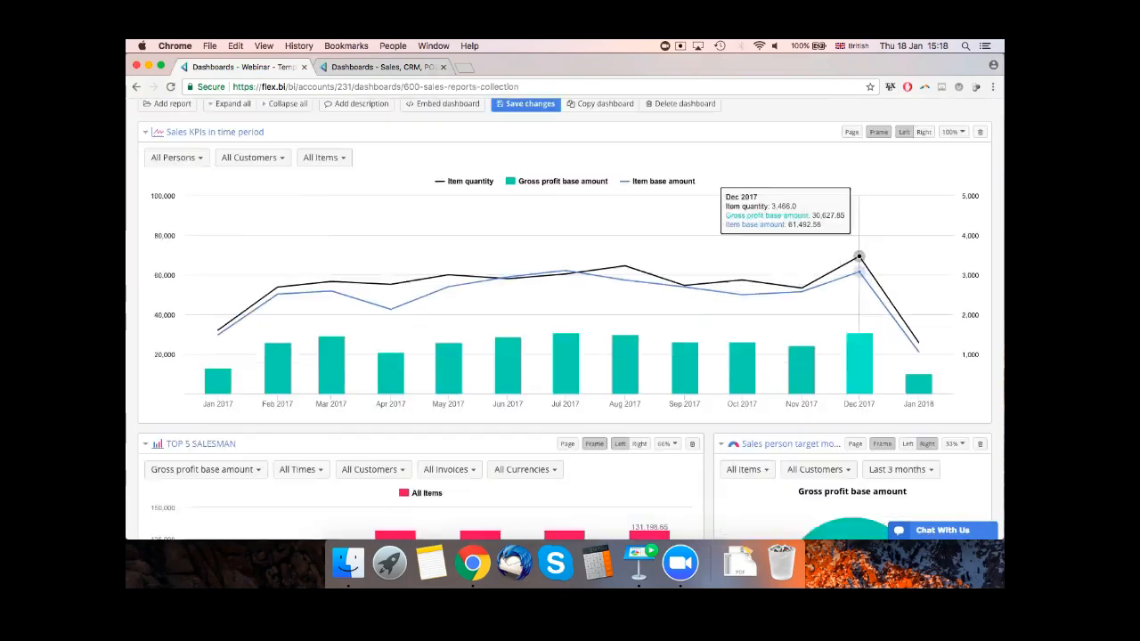
scroll(857, 258, up, 1)
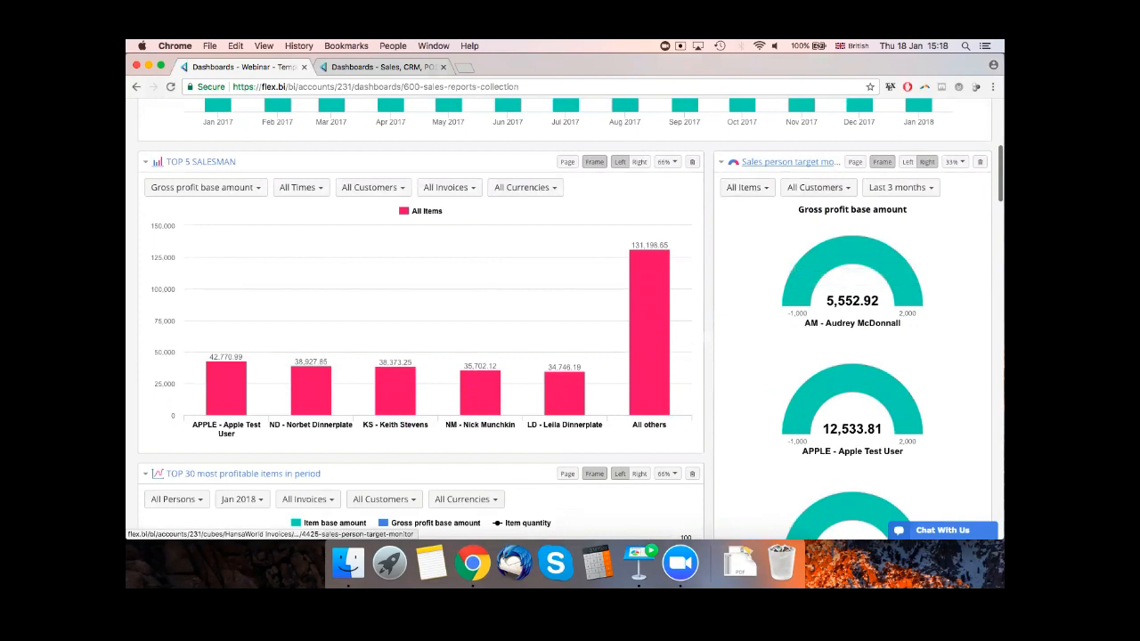
mouse_move(852, 251)
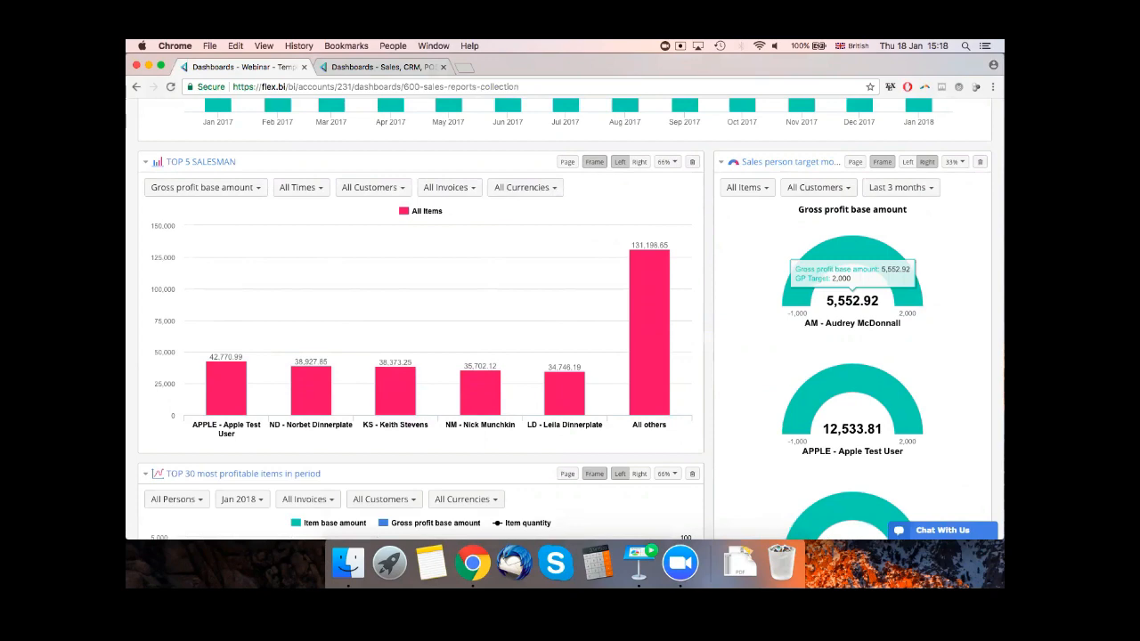
scroll(852, 258, up, 5)
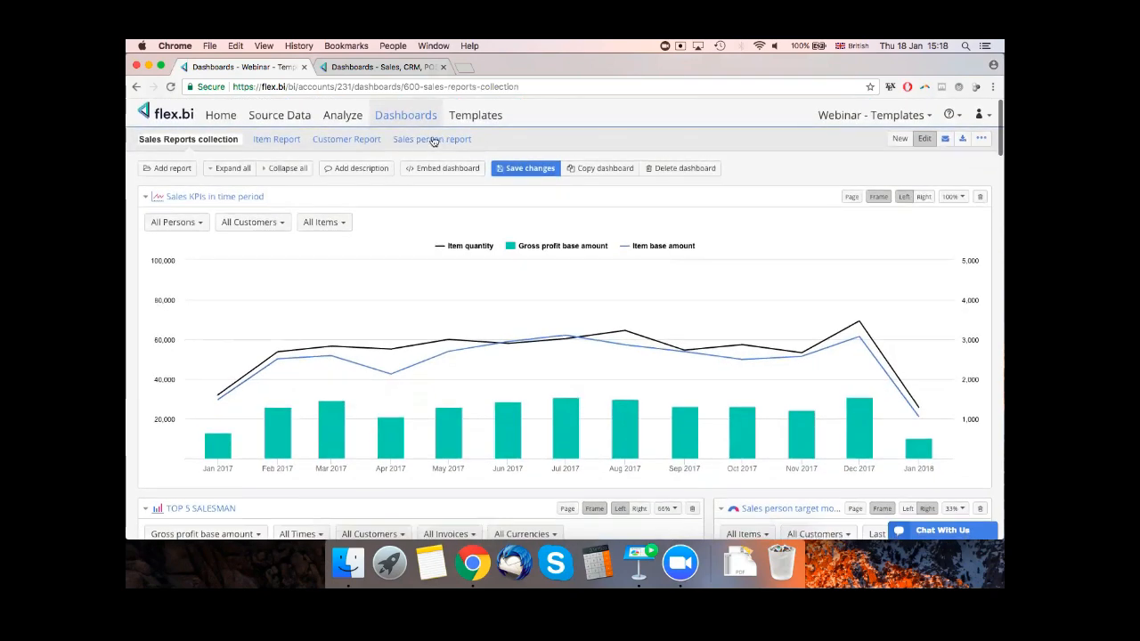
scroll(585, 171, down, 5)
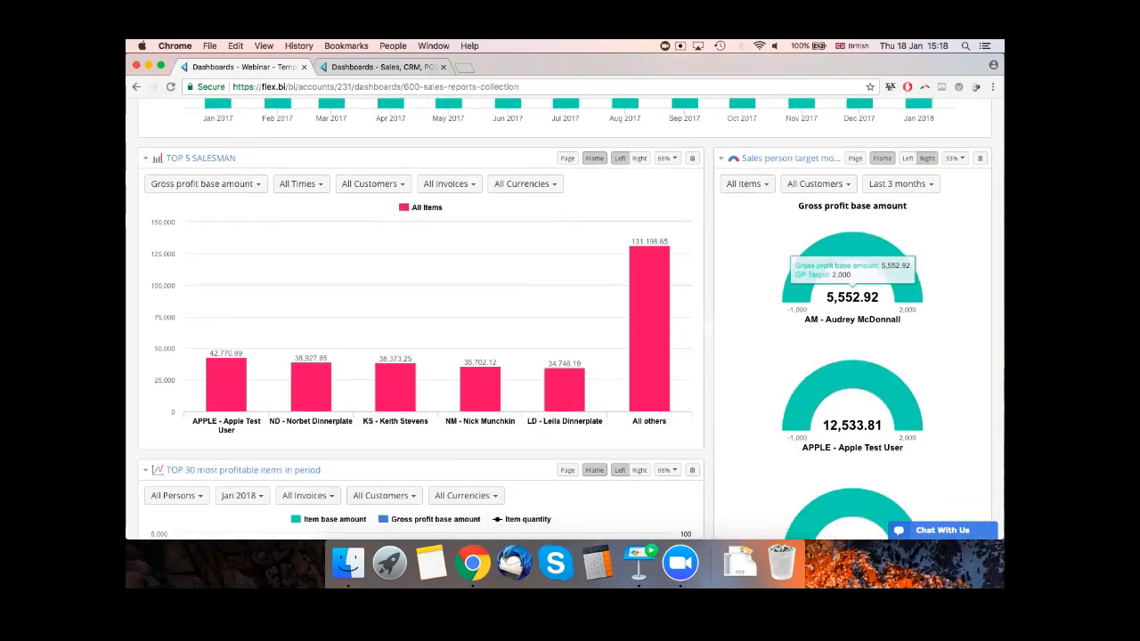
click(980, 158)
- Remove the TOP 5 SALESMAN and TOP 30 most profitable items in period reports from the dashboard
scroll(692, 197, up, 1)
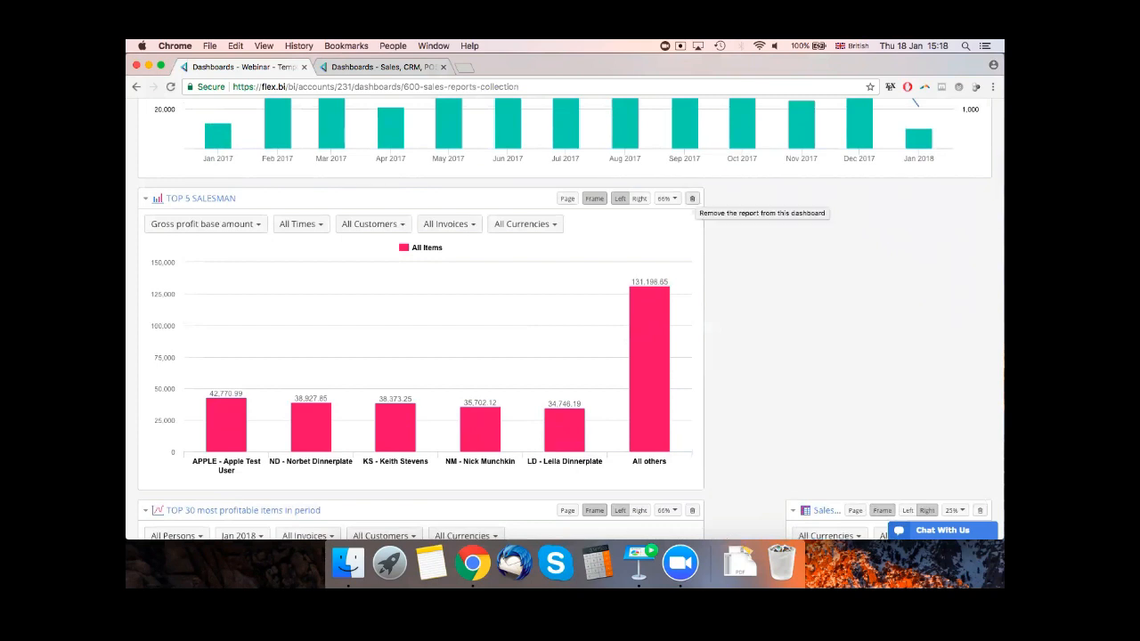
click(692, 198)
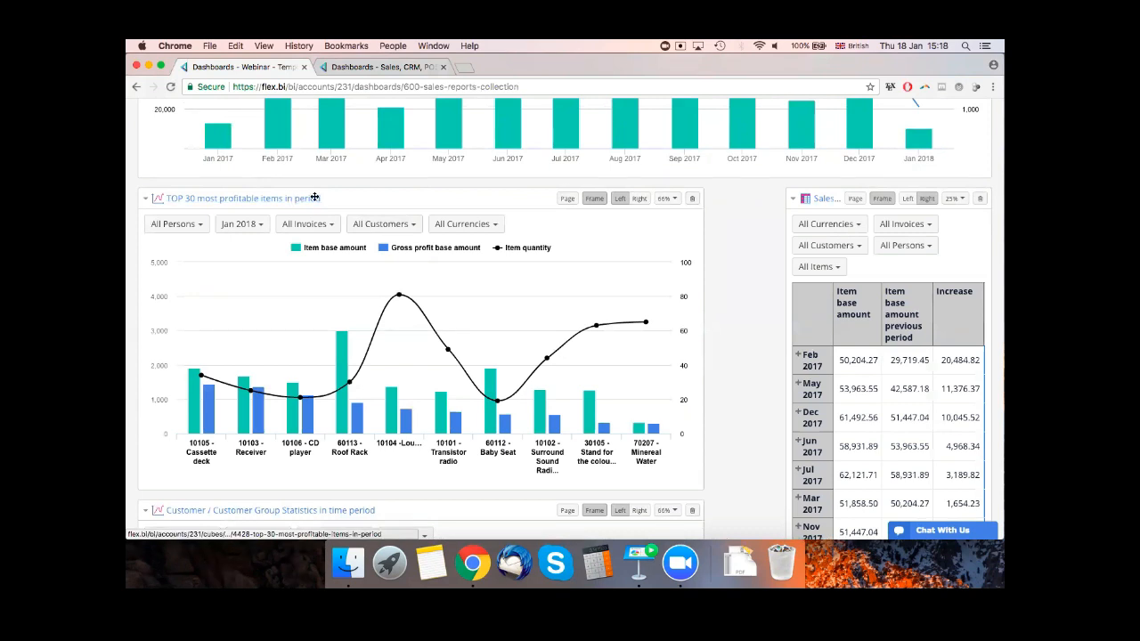
click(692, 198)
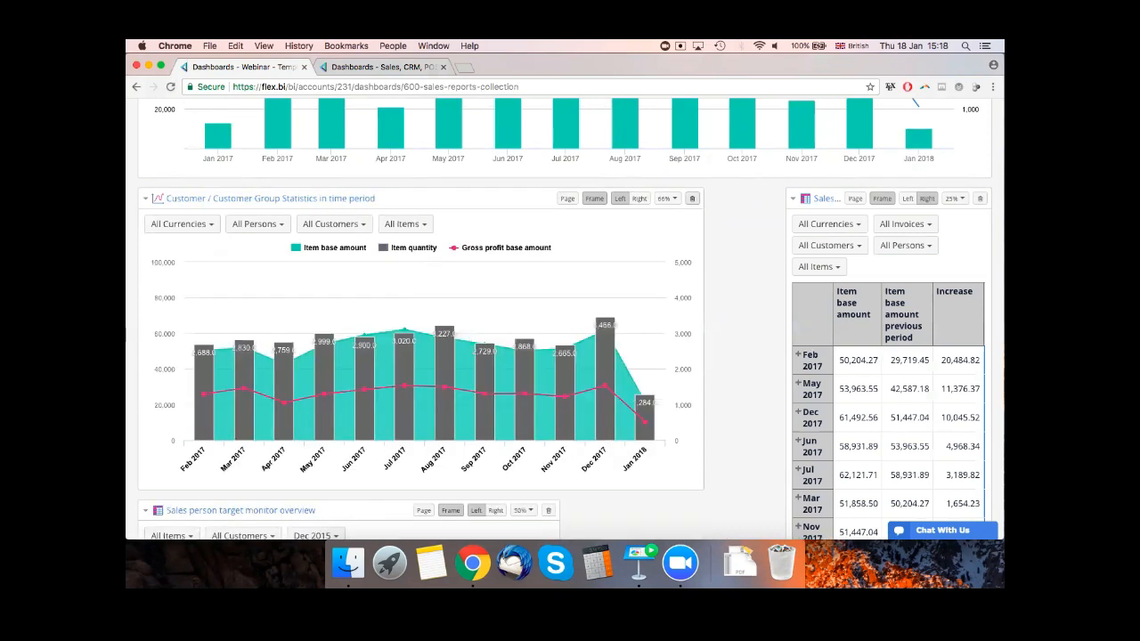
- Set the sales increase and discount overview report to 33% width and remove the Customer / Customer Group Statistics in time period report
click(954, 198)
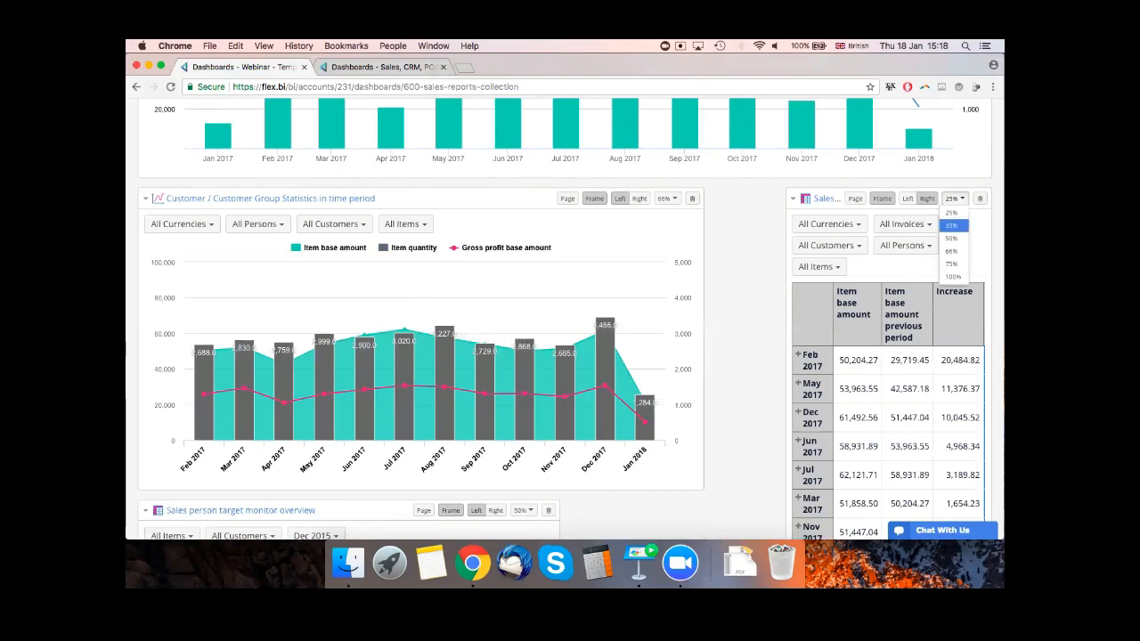
click(952, 225)
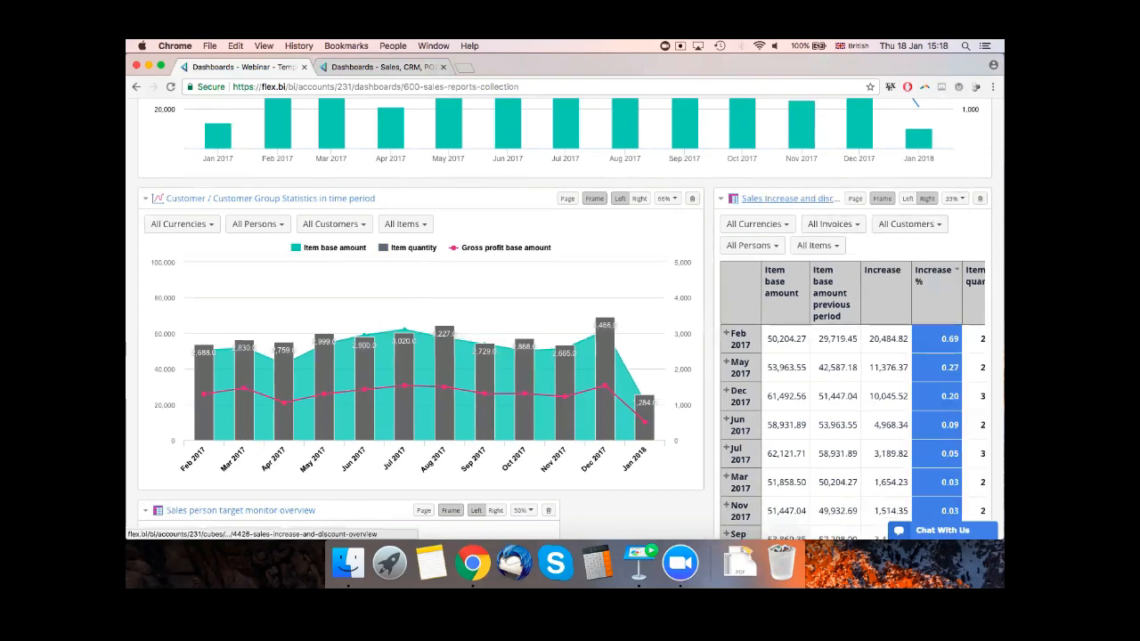
scroll(783, 198, down, 1)
scroll(606, 222, up, 2)
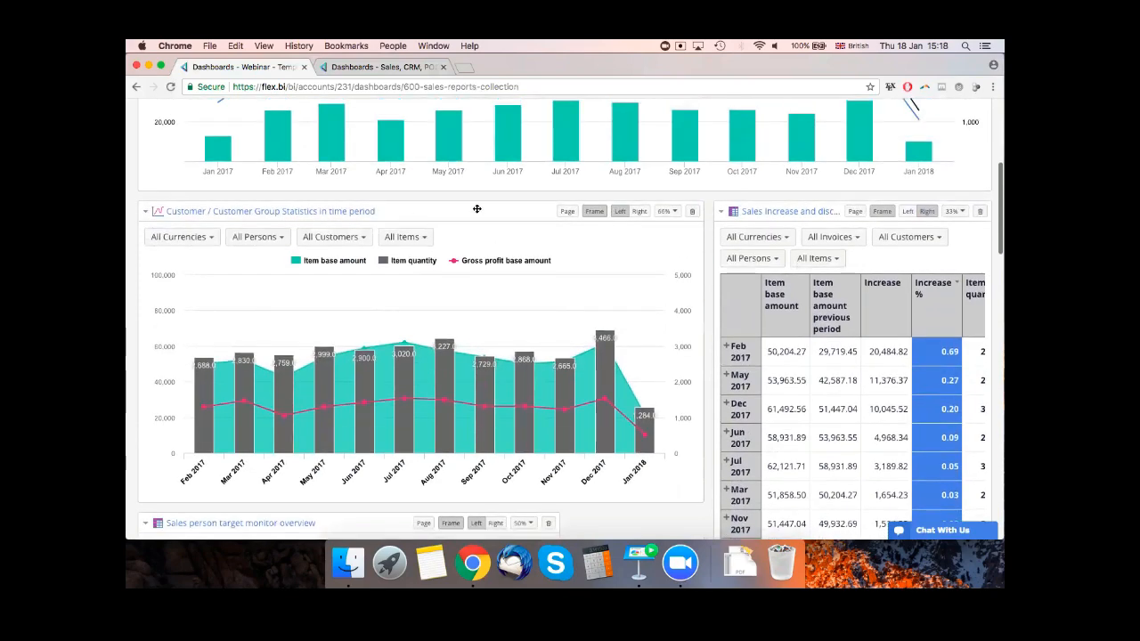
scroll(476, 211, down, 1)
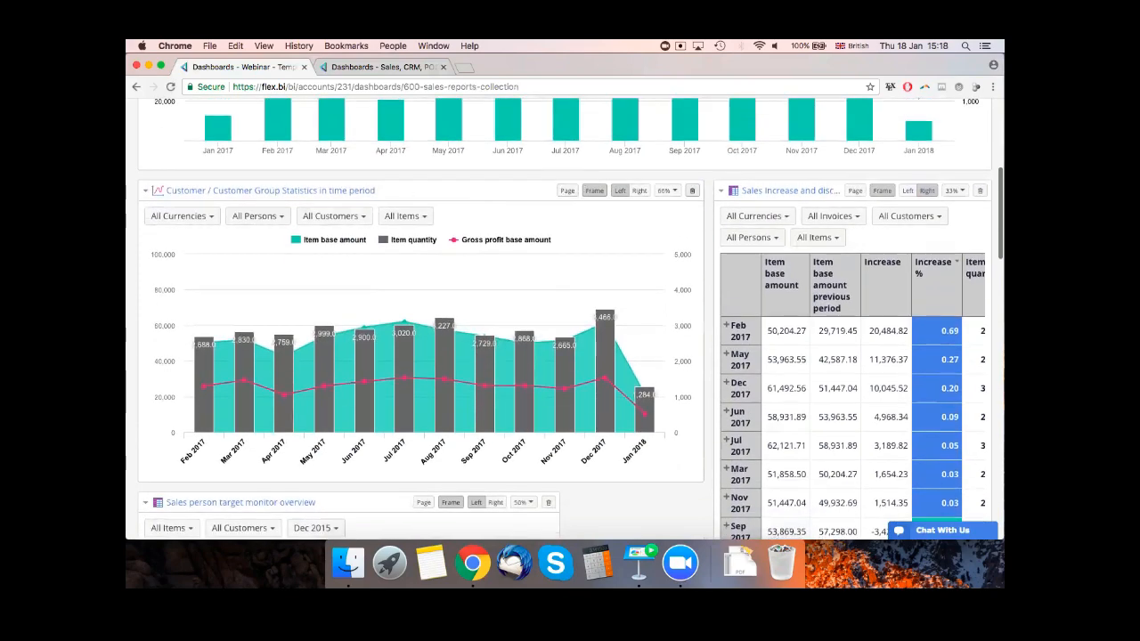
click(692, 190)
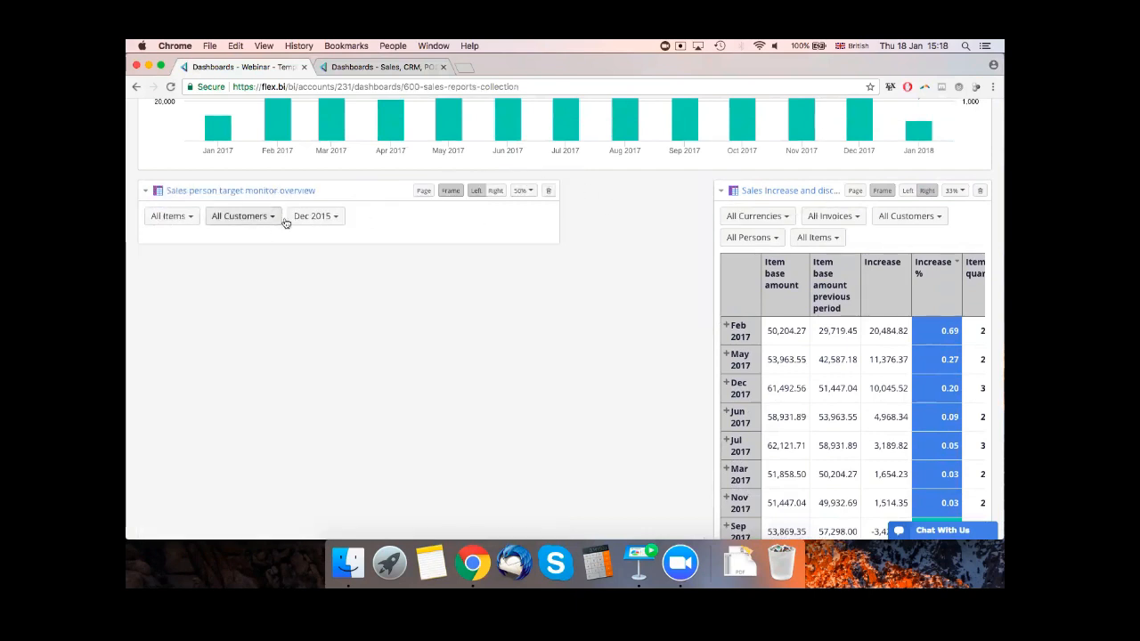
- Check the Sales person target monitor overview report for 2017 and remove it from the dashboard
click(320, 217)
click(330, 255)
scroll(323, 287, down, 3)
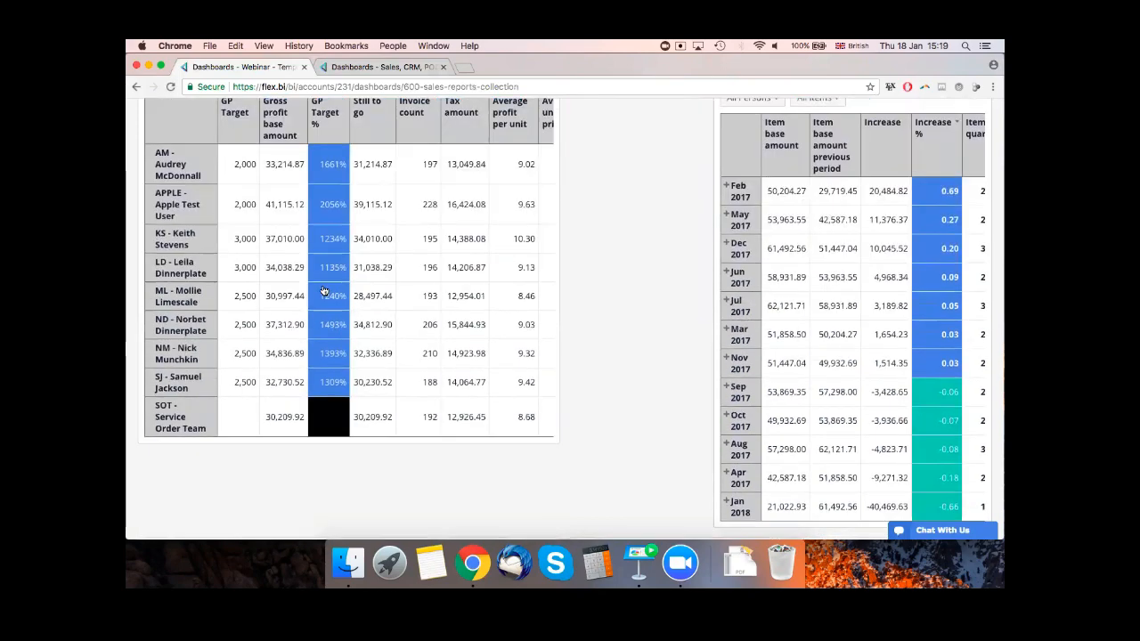
scroll(324, 290, up, 3)
scroll(365, 261, down, 2)
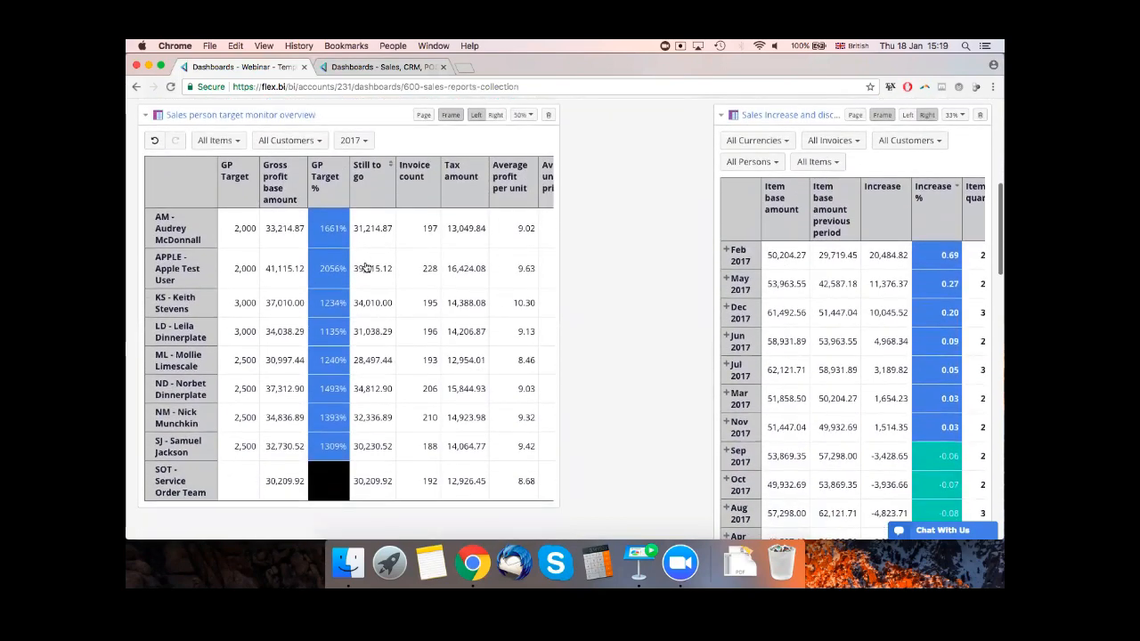
click(549, 115)
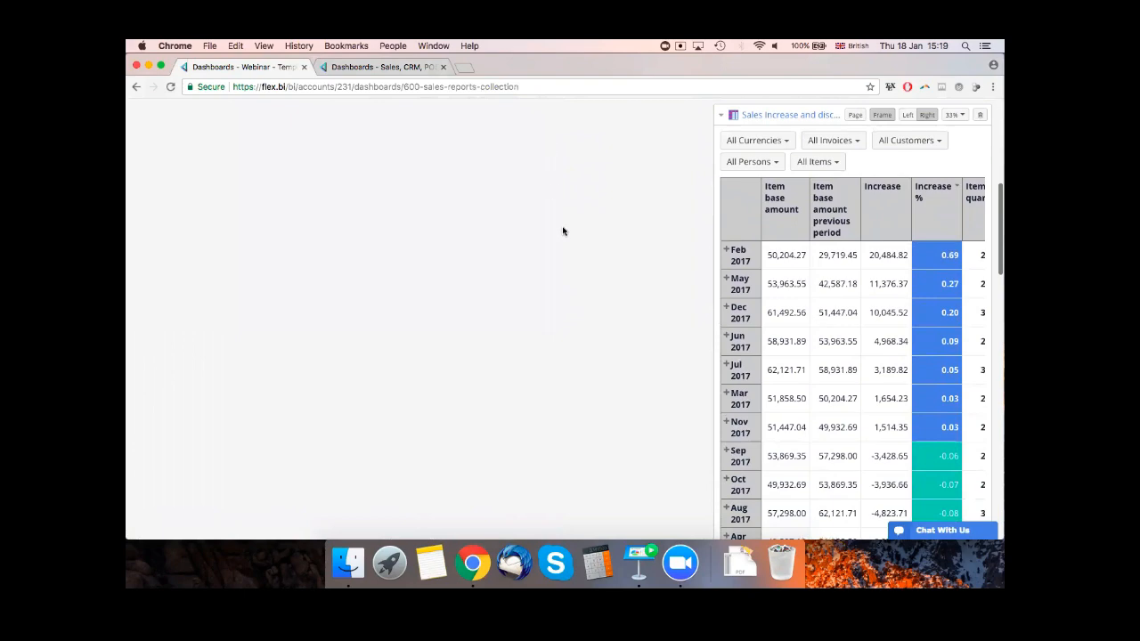
- Check the Items sold more than x / Not Sold report for All Times and remove it from the dashboard
scroll(562, 232, down, 5)
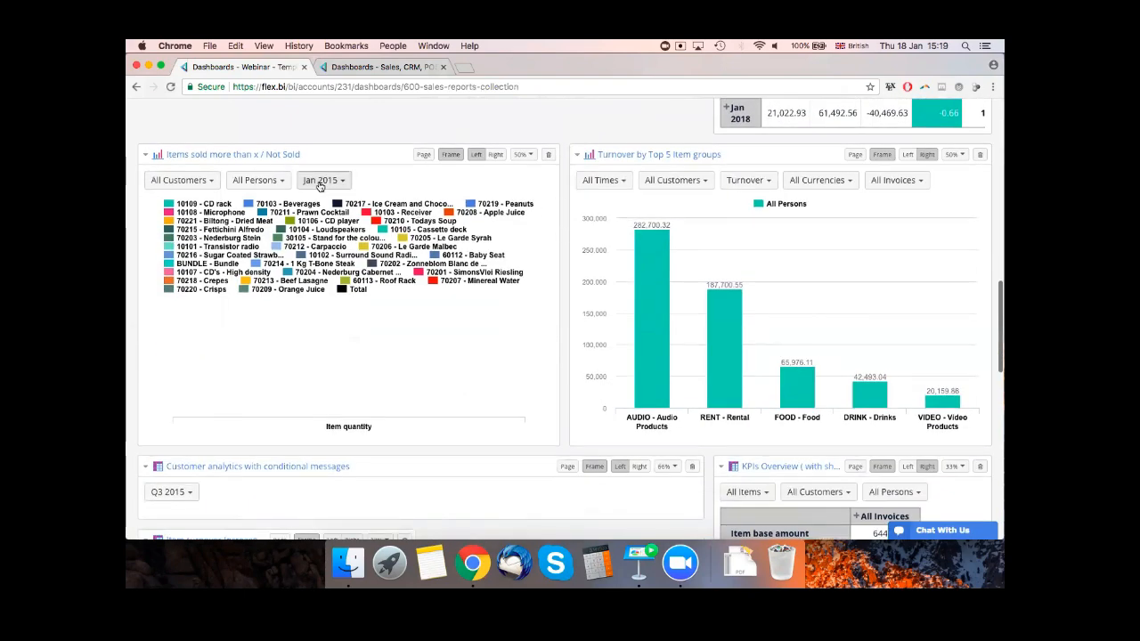
click(322, 181)
click(326, 198)
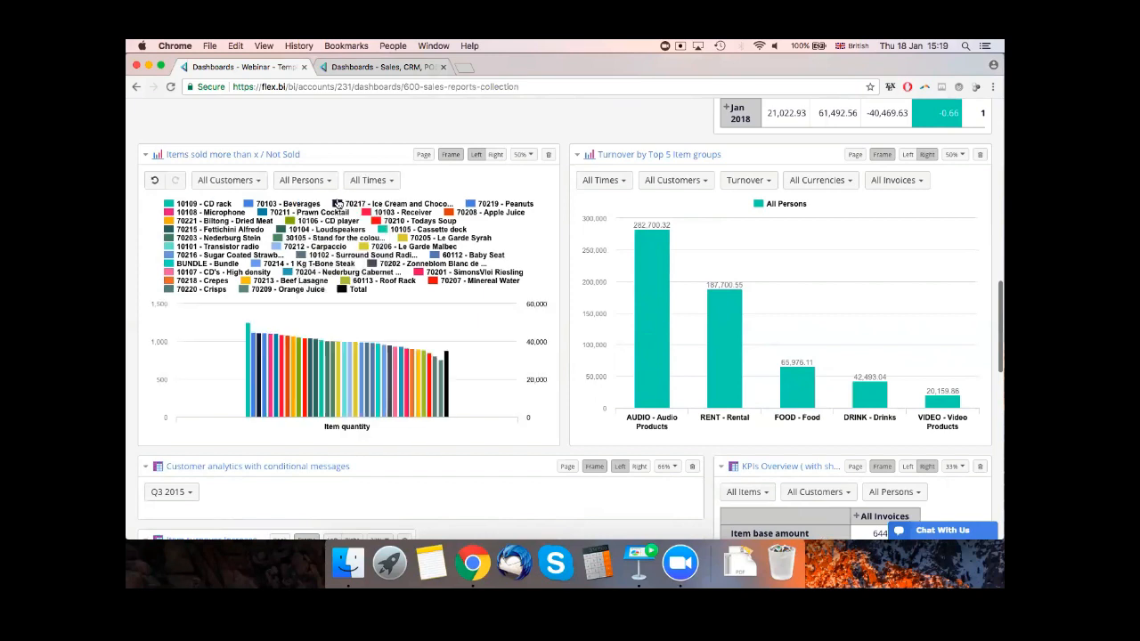
click(550, 155)
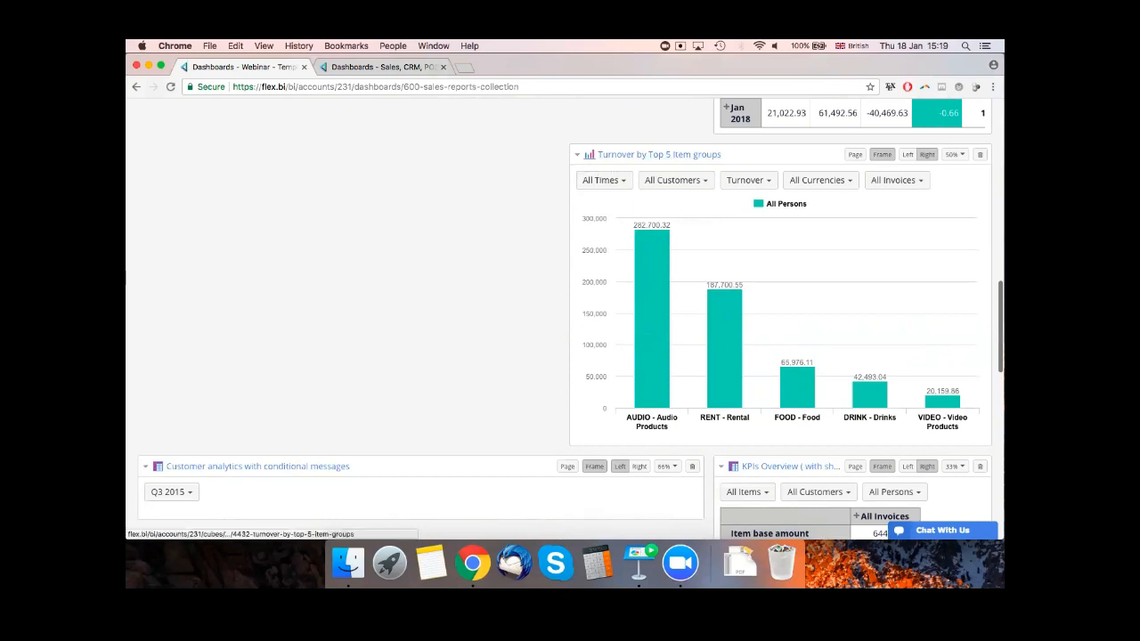
- Widen the Turnover by Top 5 Item groups report to 100%
click(955, 154)
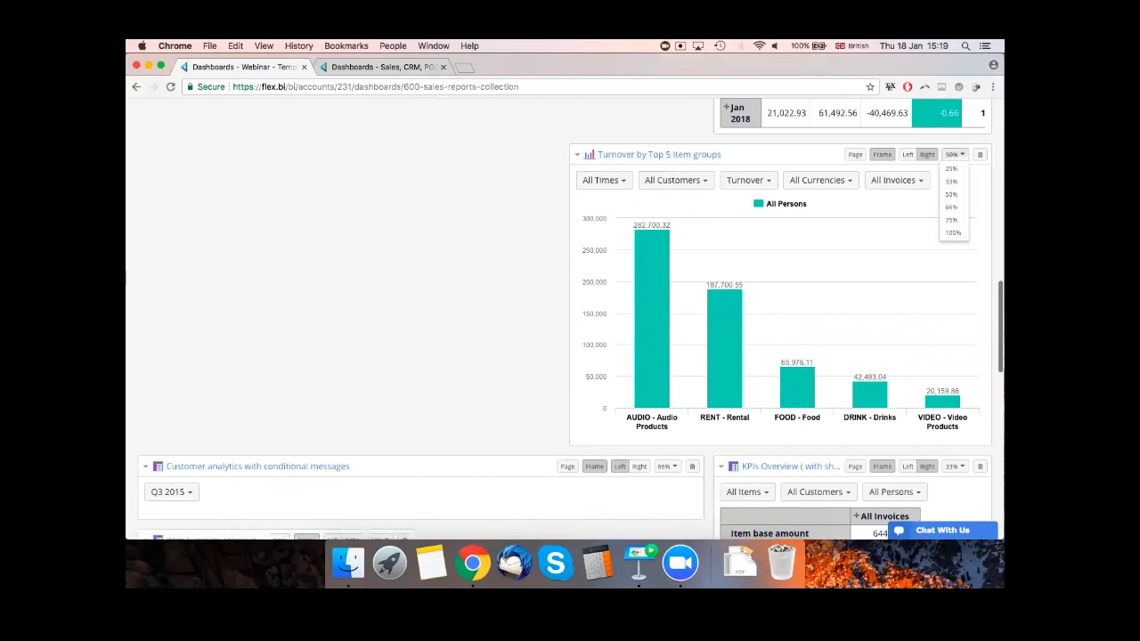
click(953, 232)
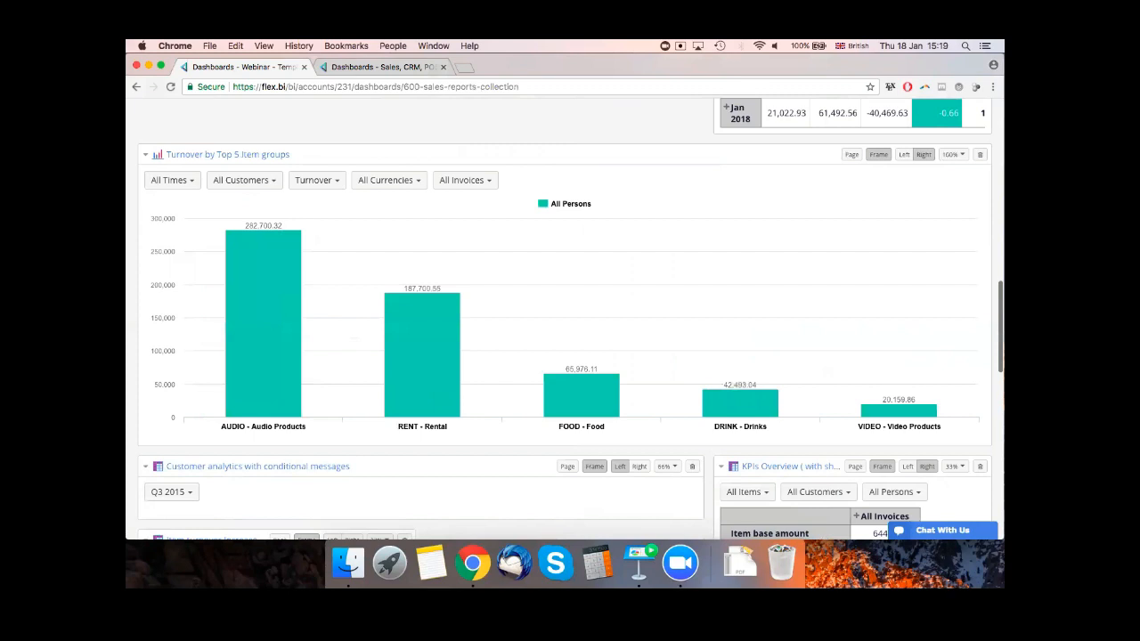
- Remove the Customer analytics with conditional messages and Item turnover increase reports from the dashboard
scroll(952, 233, down, 5)
click(692, 260)
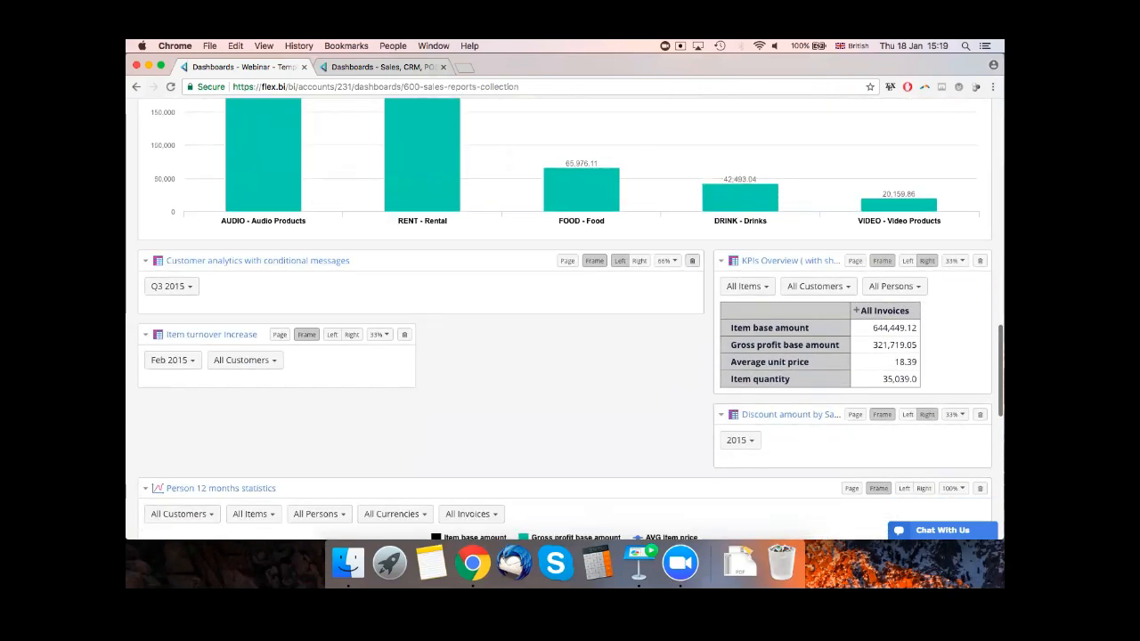
click(404, 261)
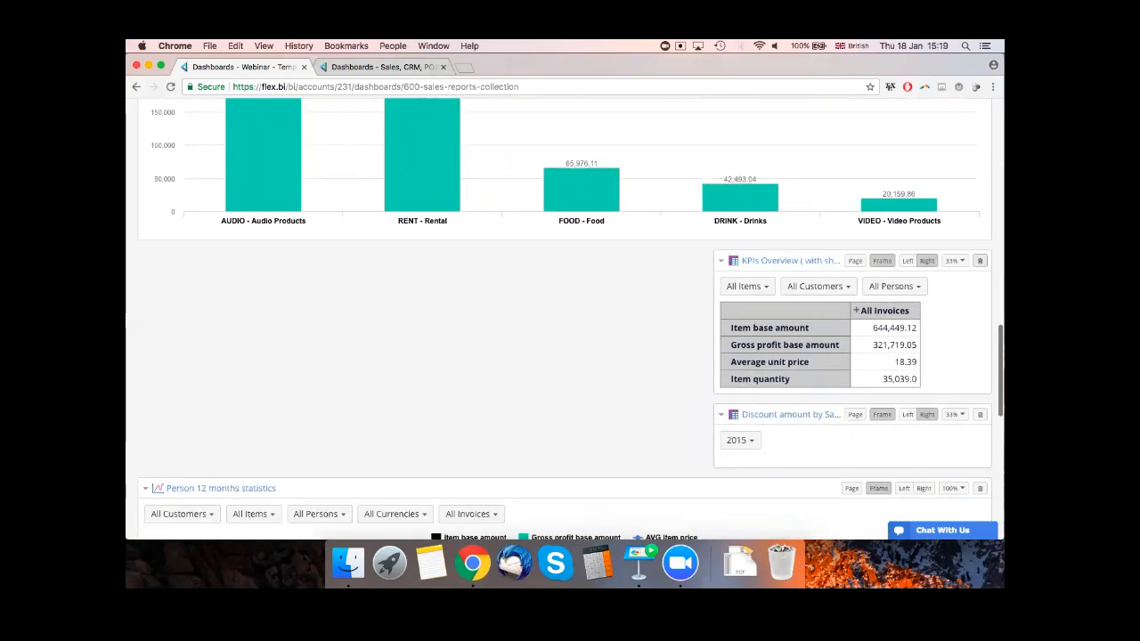
- Remove the KPIs Overview and Discount amount by Salesperson reports from the dashboard
click(979, 260)
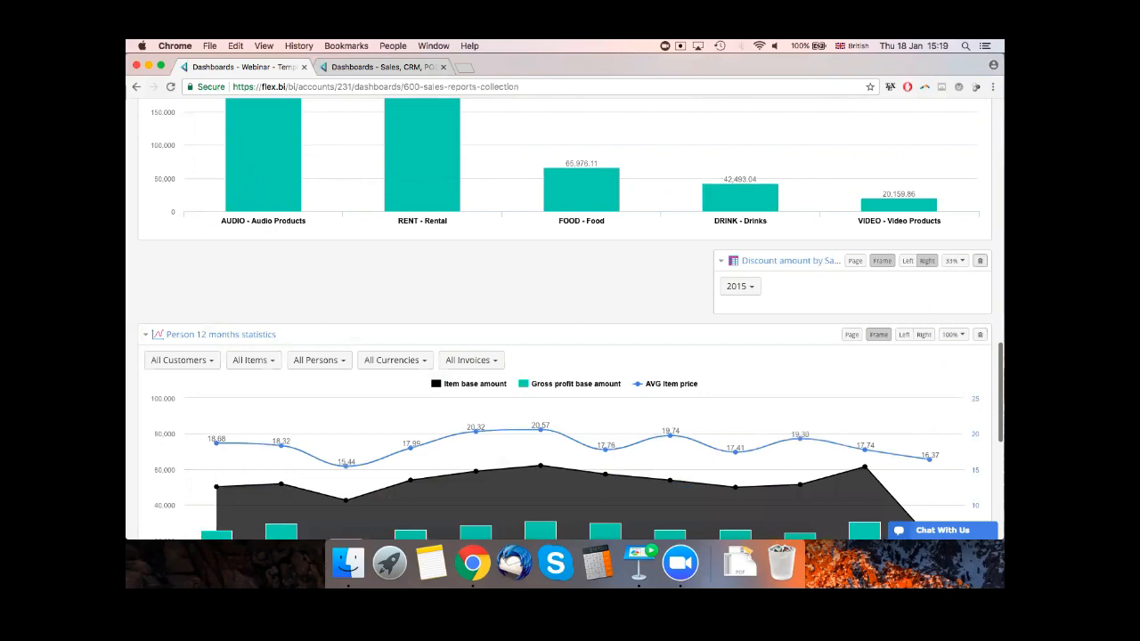
click(979, 260)
- Remove the Item statistics report and the Sales by Item group report from the dashboard
scroll(567, 269, down, 3)
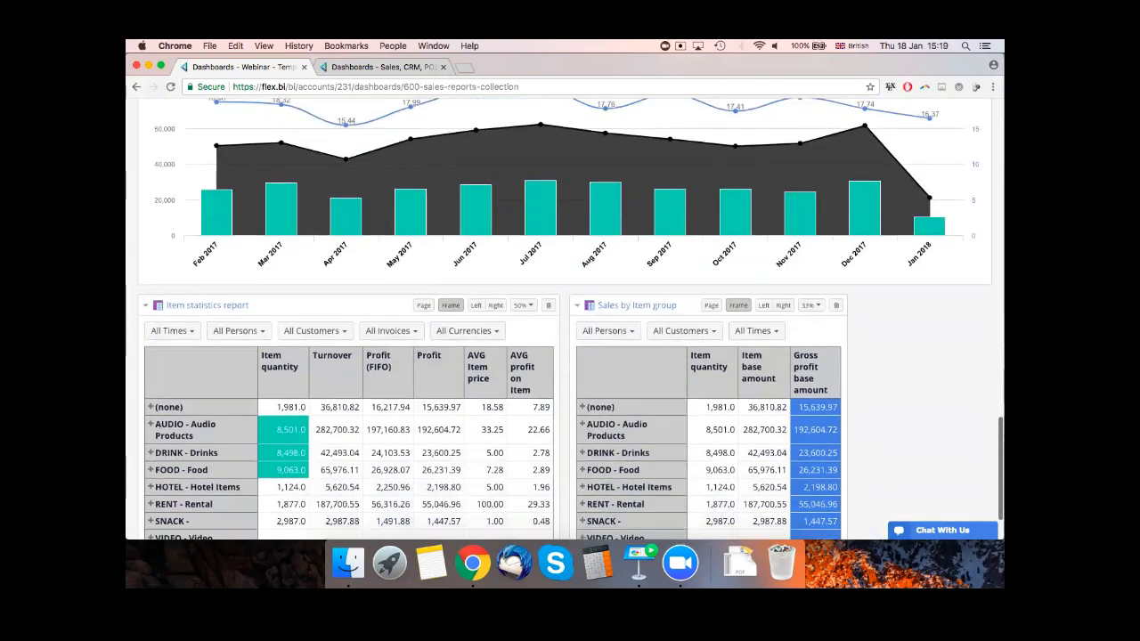
click(547, 304)
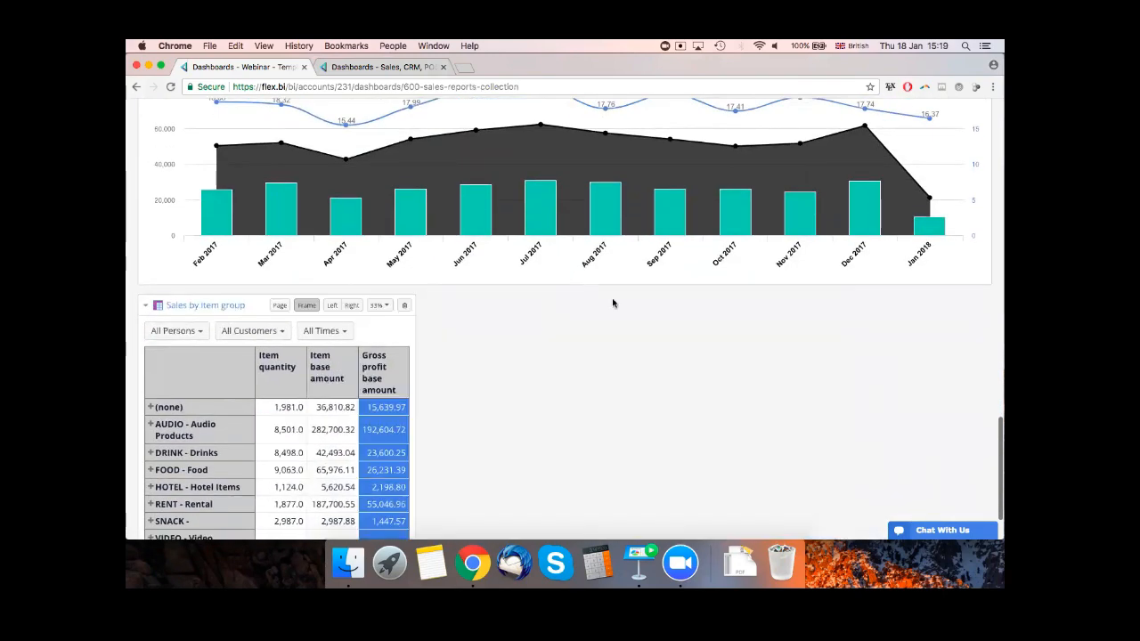
click(405, 306)
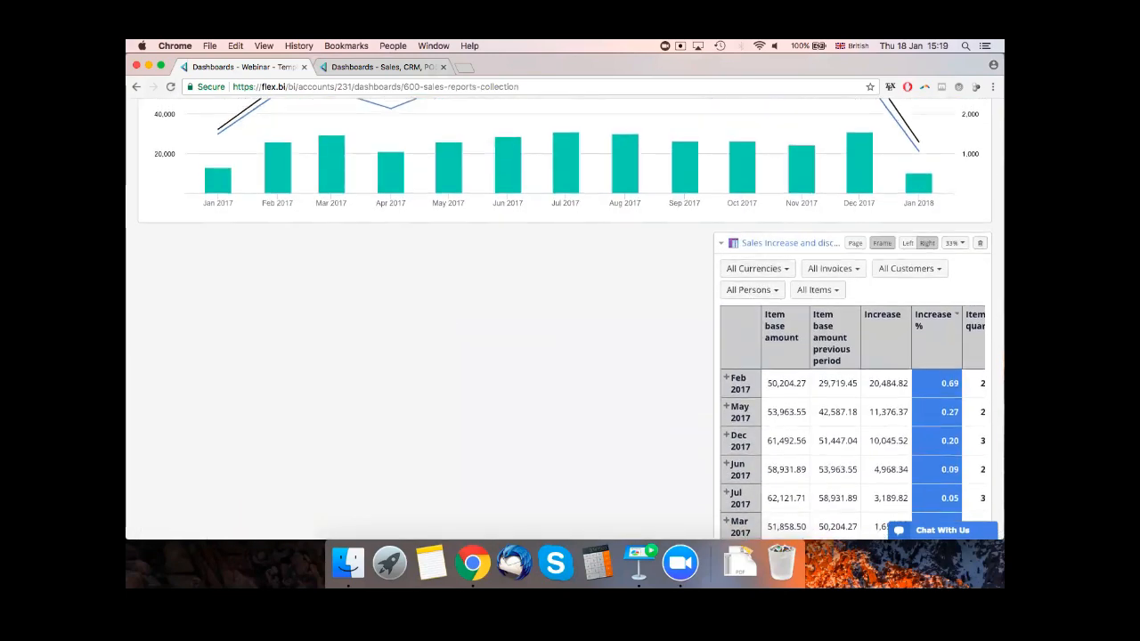
- Remove the Sales Increase and discount overview report and save the Sales Reports collection dashboard
click(979, 243)
scroll(565, 320, down, 4)
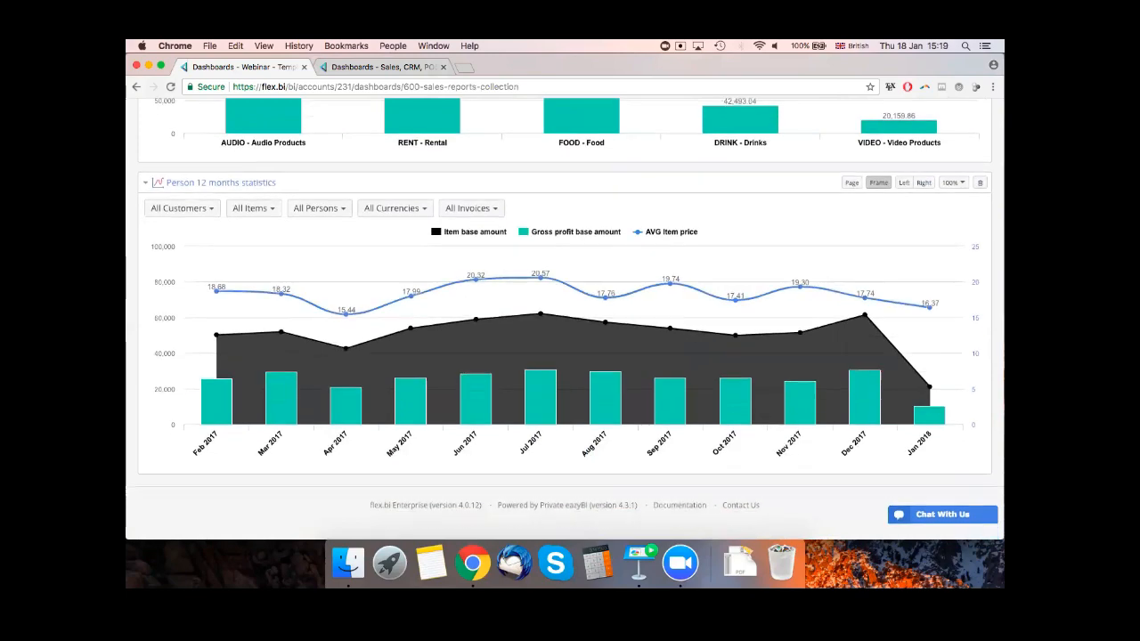
scroll(565, 321, up, 7)
scroll(231, 182, down, 1)
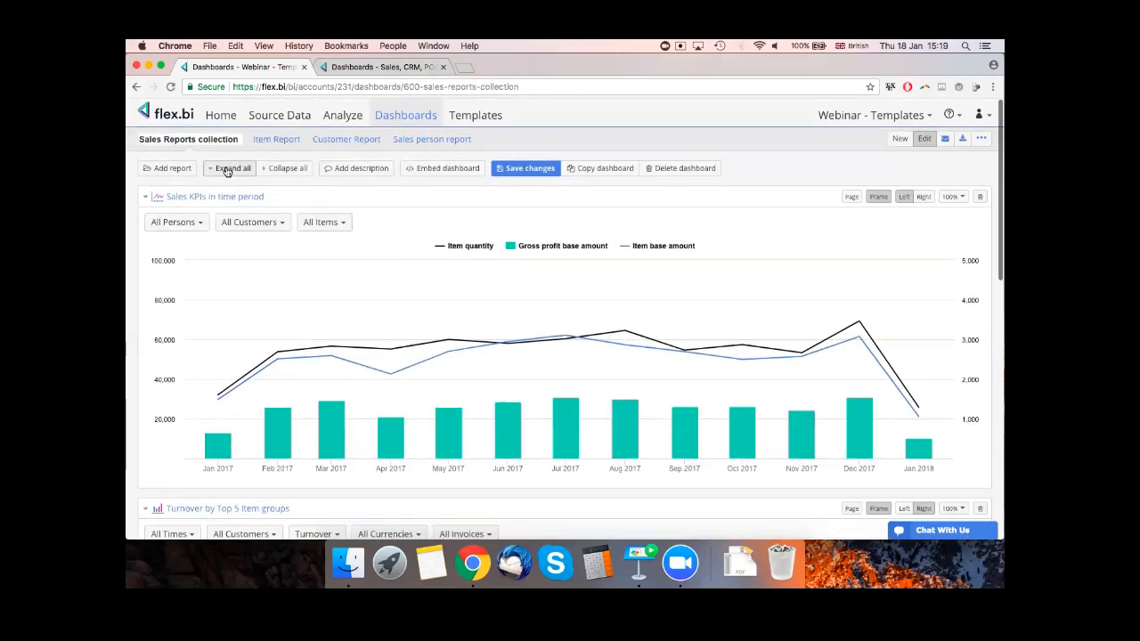
scroll(309, 228, down, 5)
scroll(445, 205, up, 7)
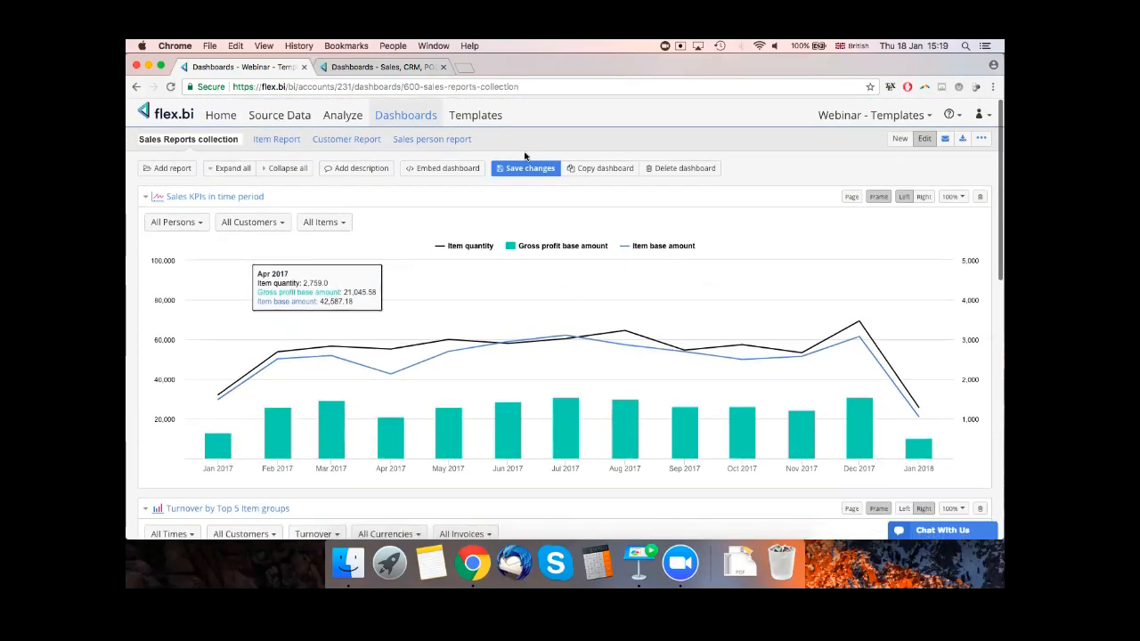
click(525, 171)
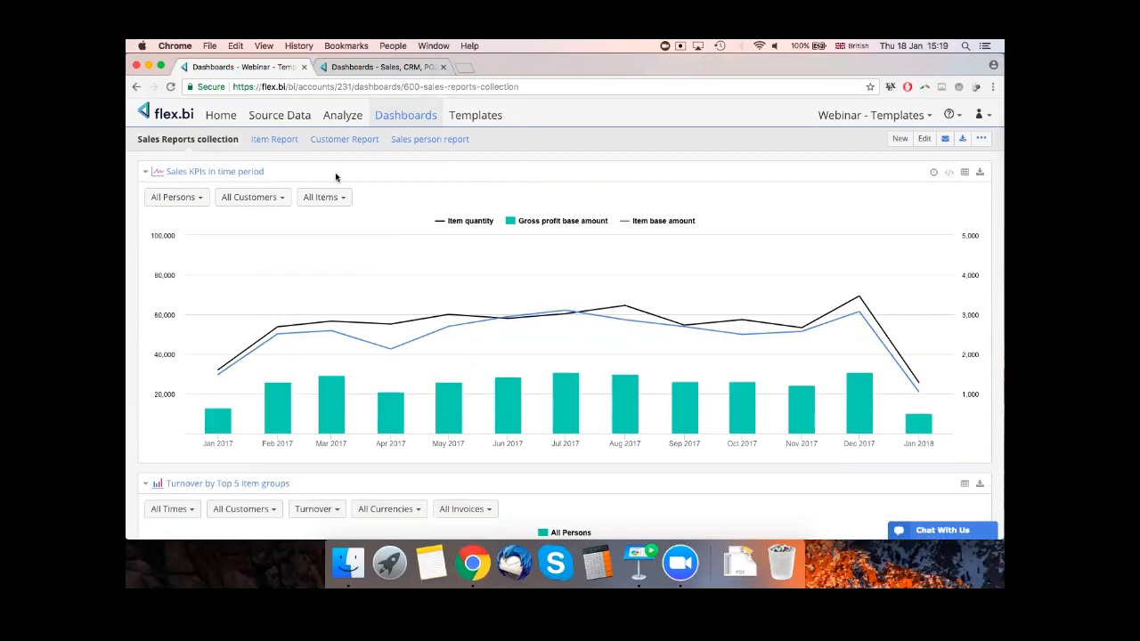
- Add the TOP 30 most profitable items in period report to the empty Item Report dashboard and save the dashboard
click(264, 143)
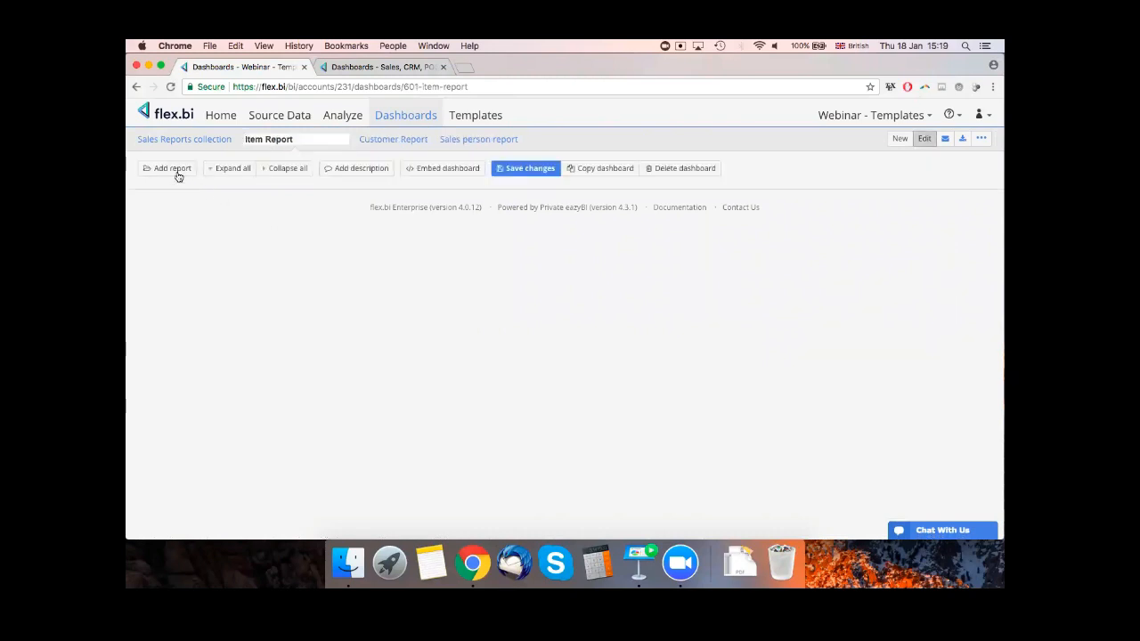
click(342, 69)
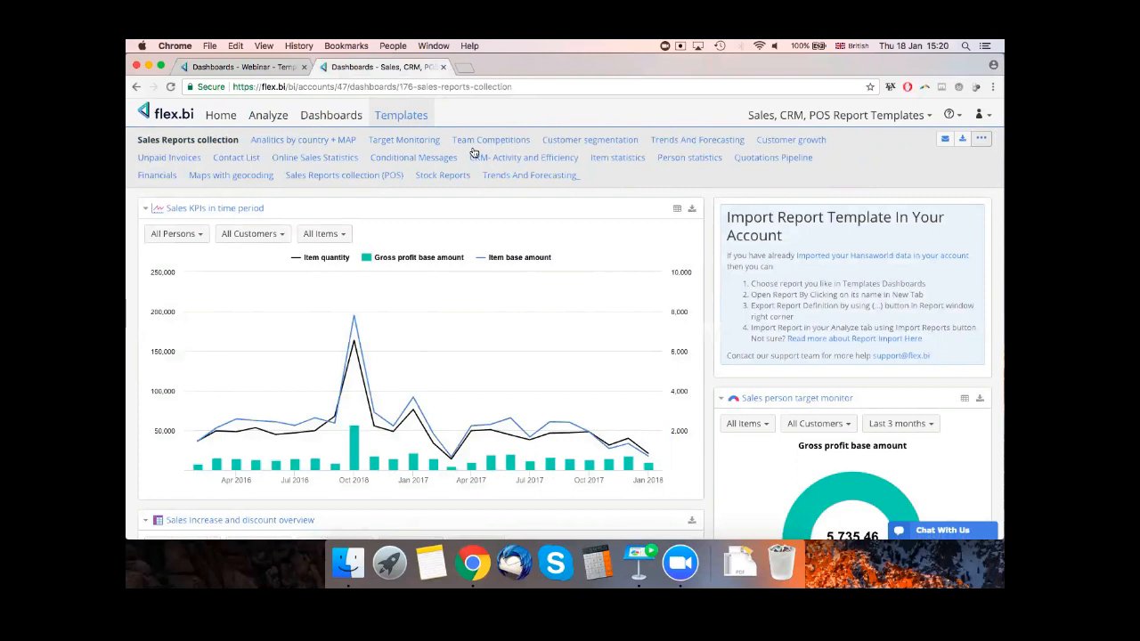
click(215, 69)
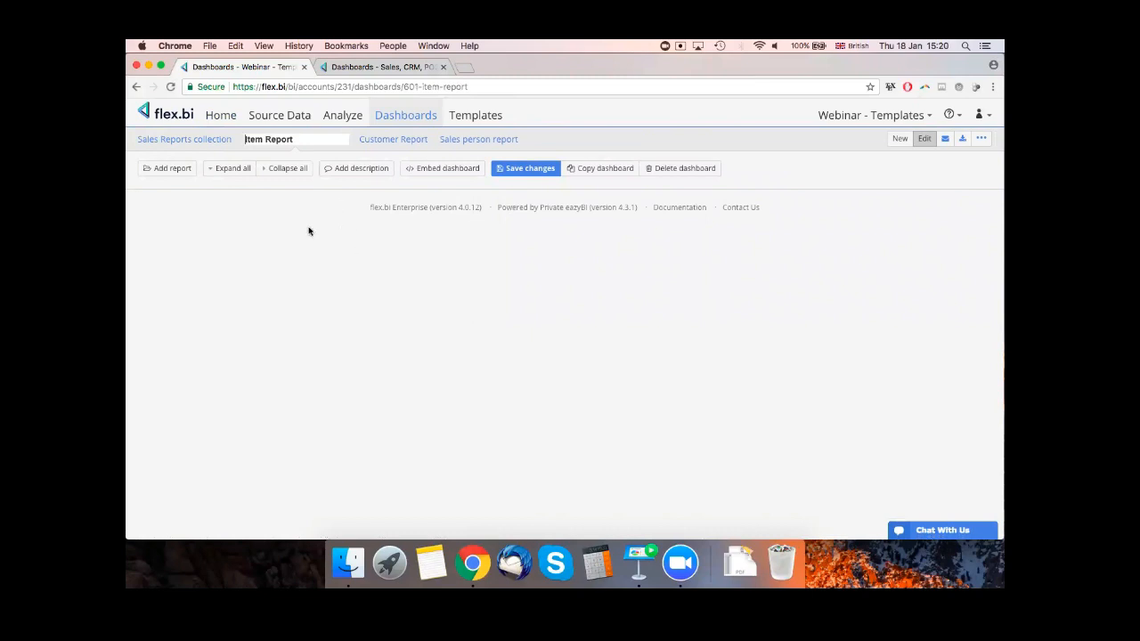
click(165, 171)
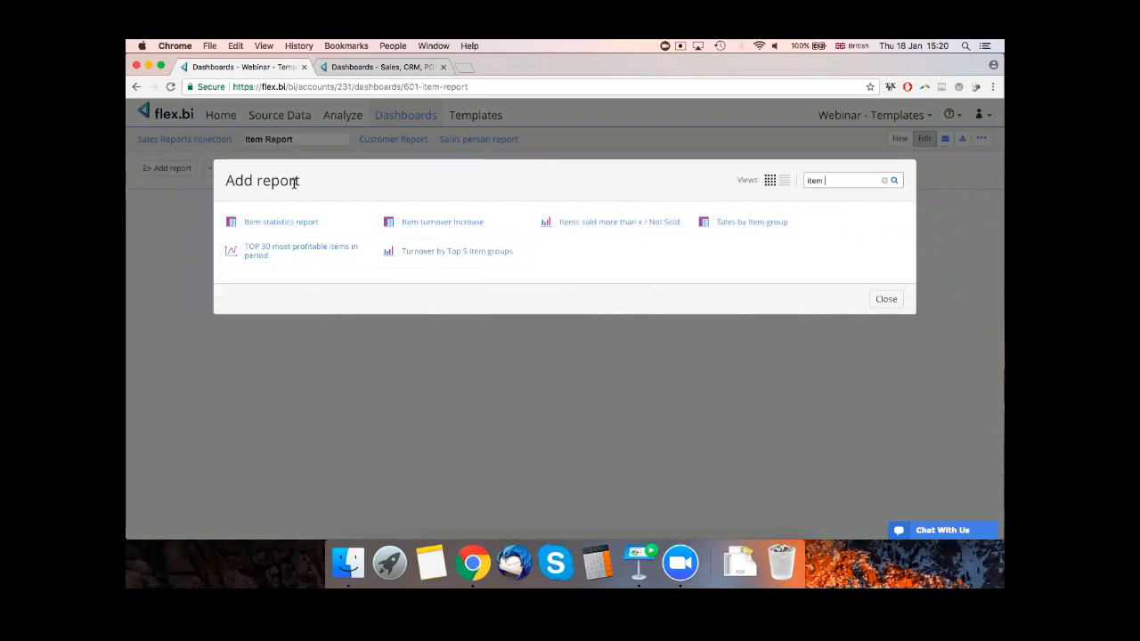
click(283, 257)
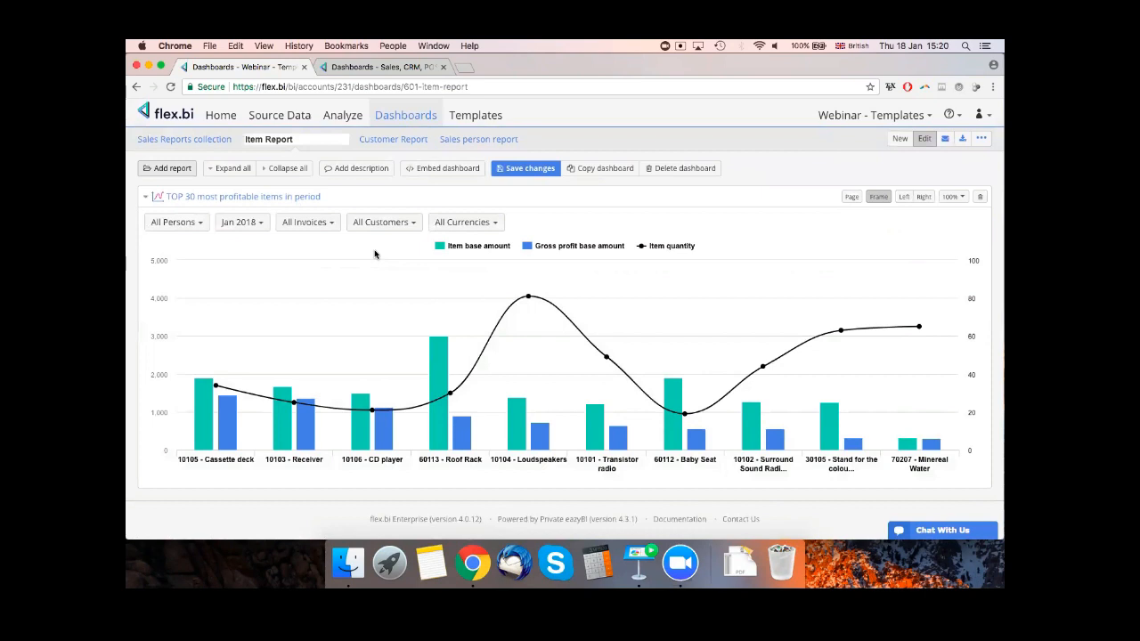
click(510, 179)
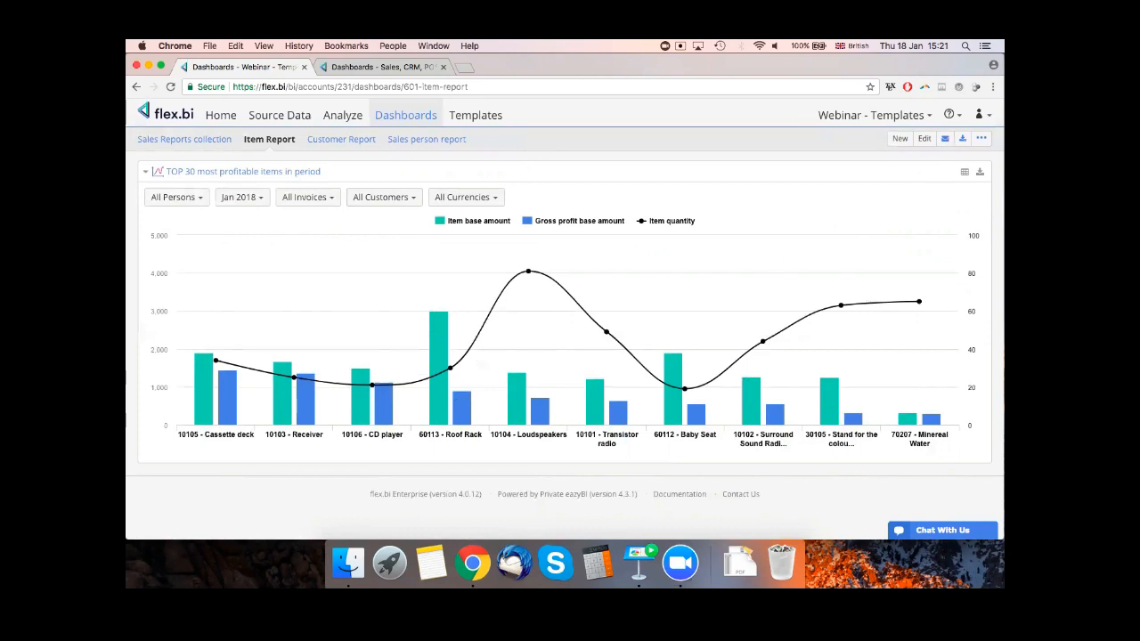
- Edit the Item Report dashboard, add the Item statistics report by searching for "item", and expand it
click(925, 139)
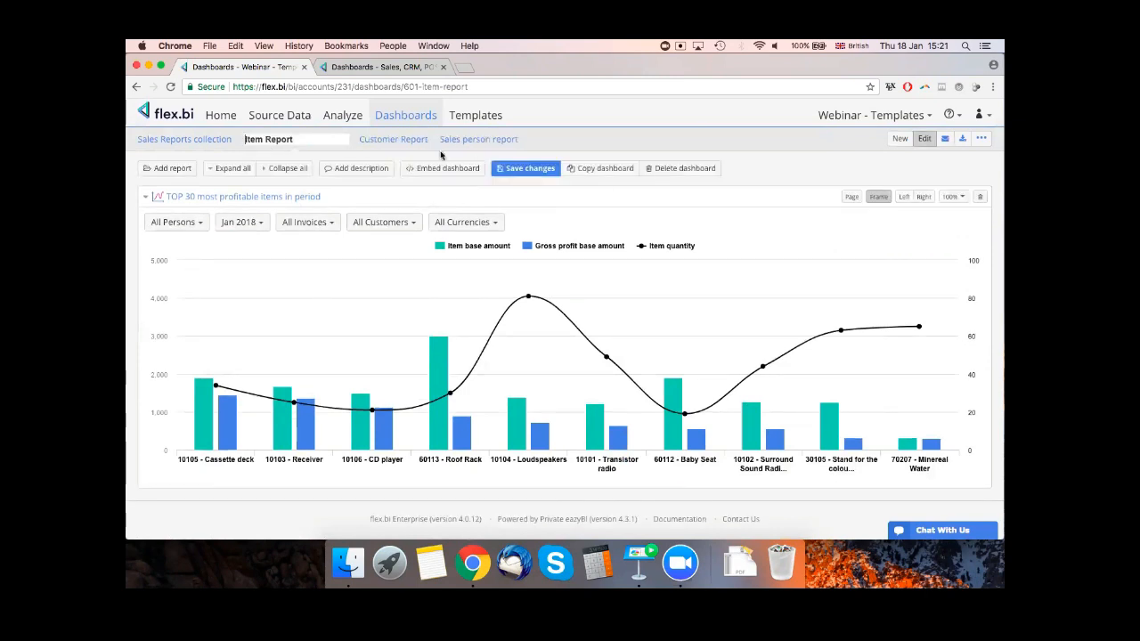
click(184, 171)
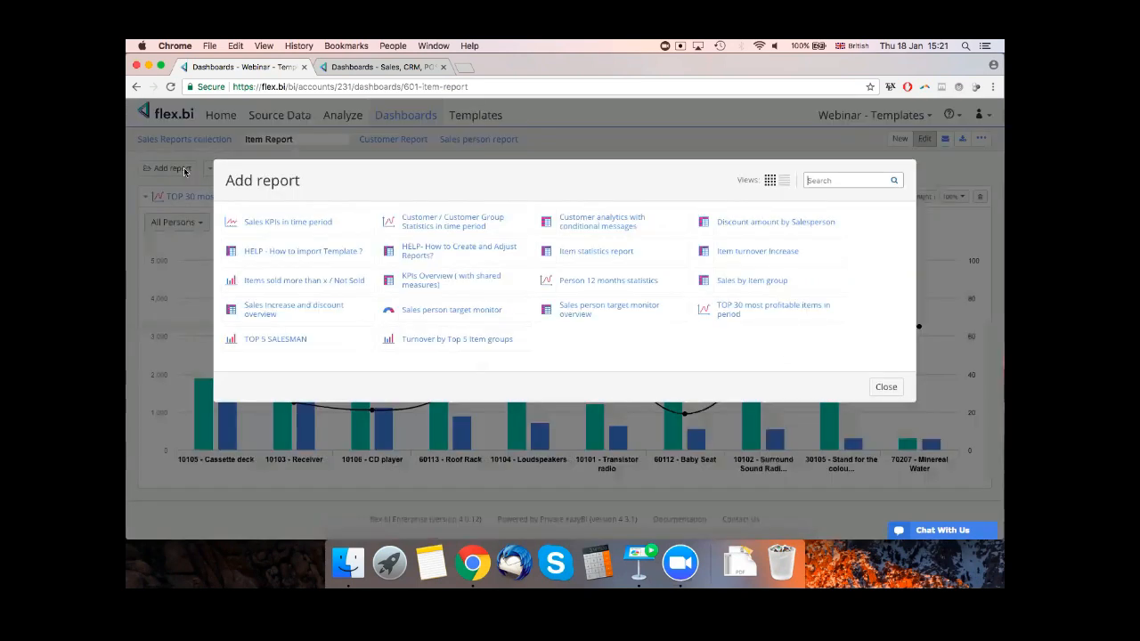
text(item)
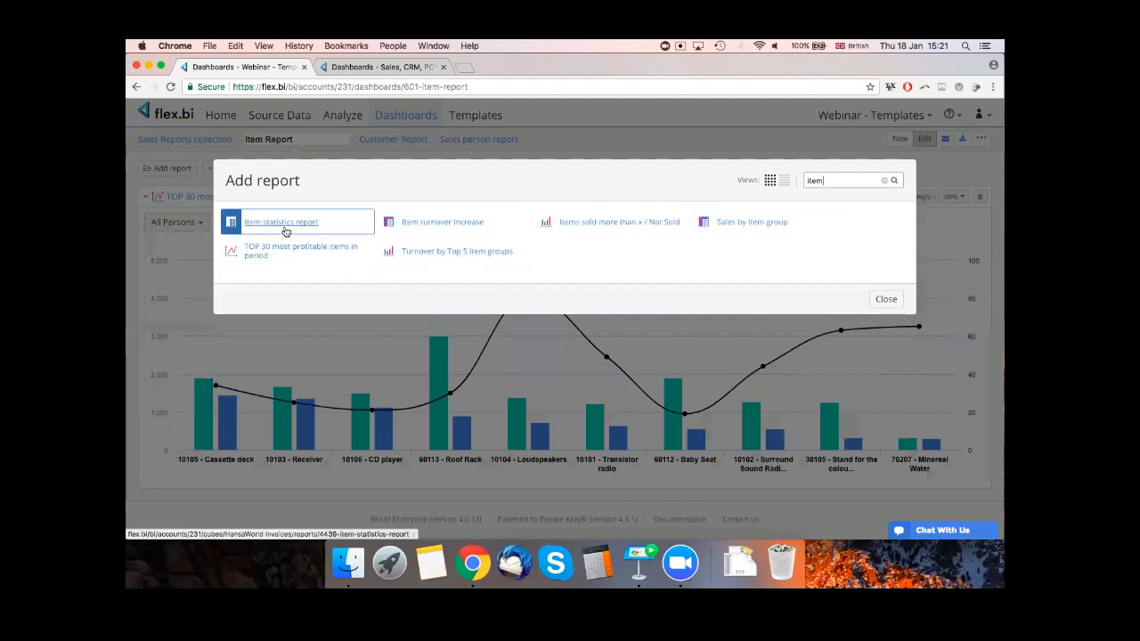
click(281, 223)
scroll(488, 293, down, 1)
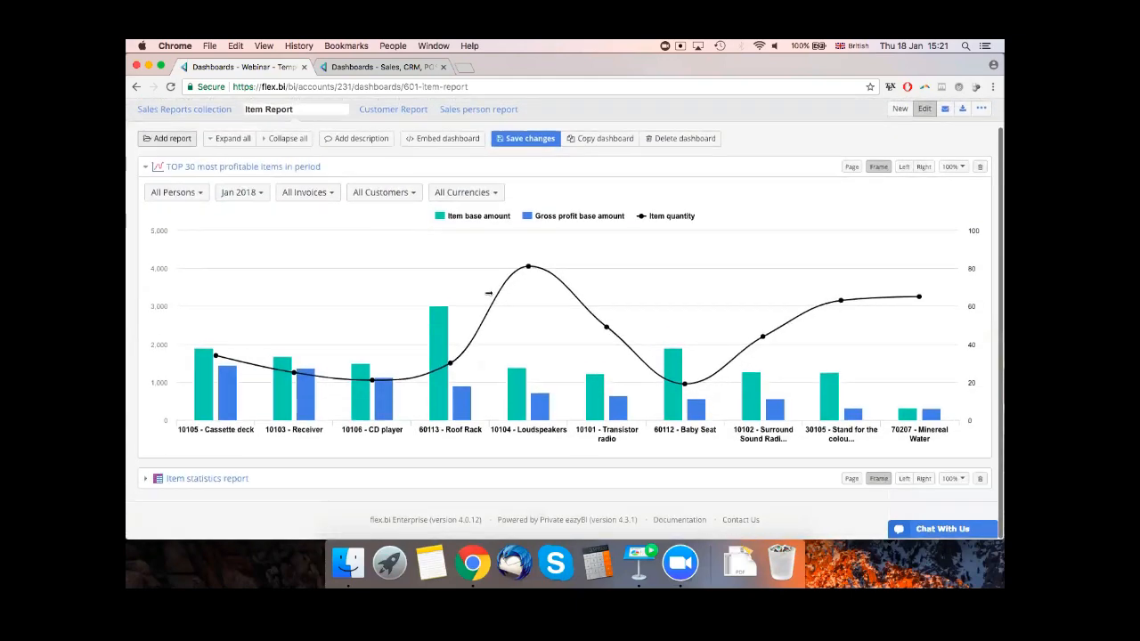
click(146, 480)
scroll(296, 342, down, 3)
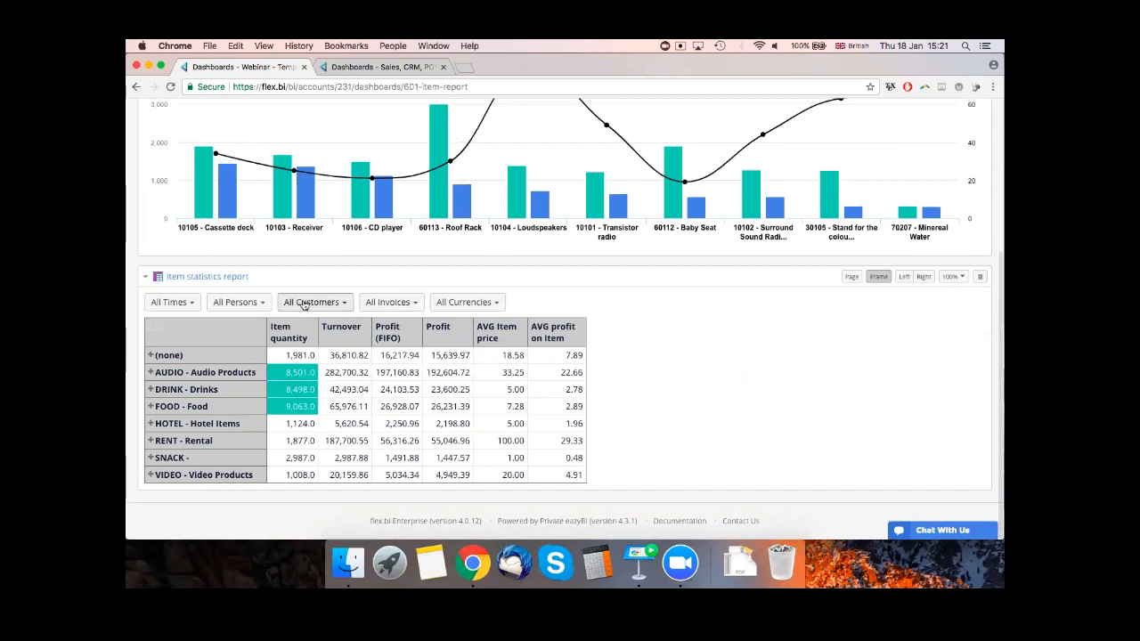
- Filter the Item statistics report to the year 2017
click(195, 301)
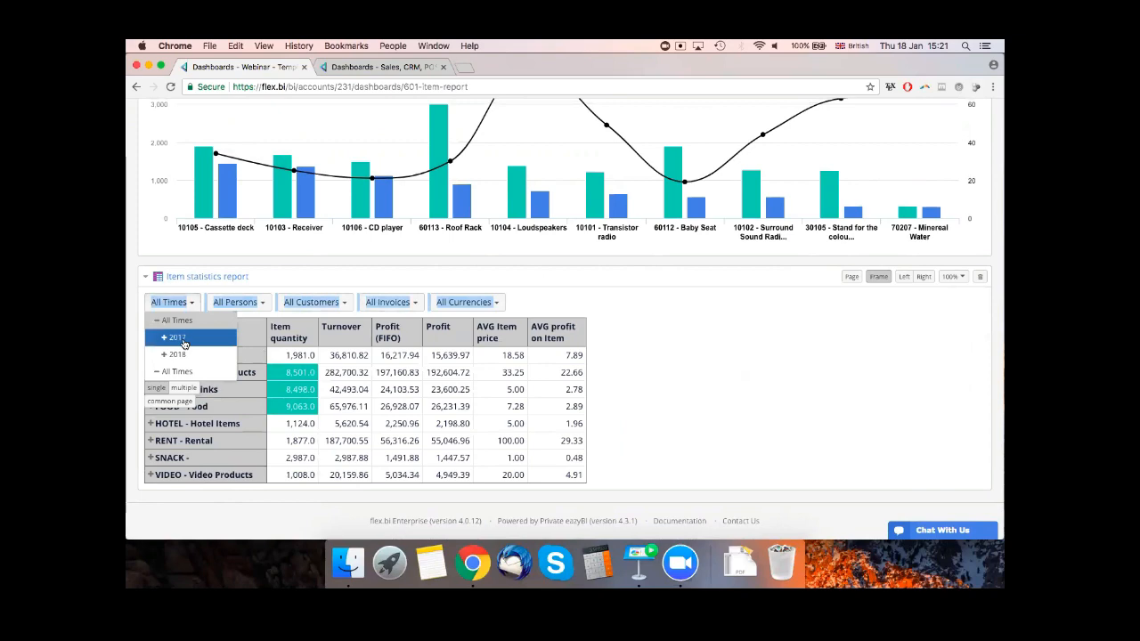
click(193, 338)
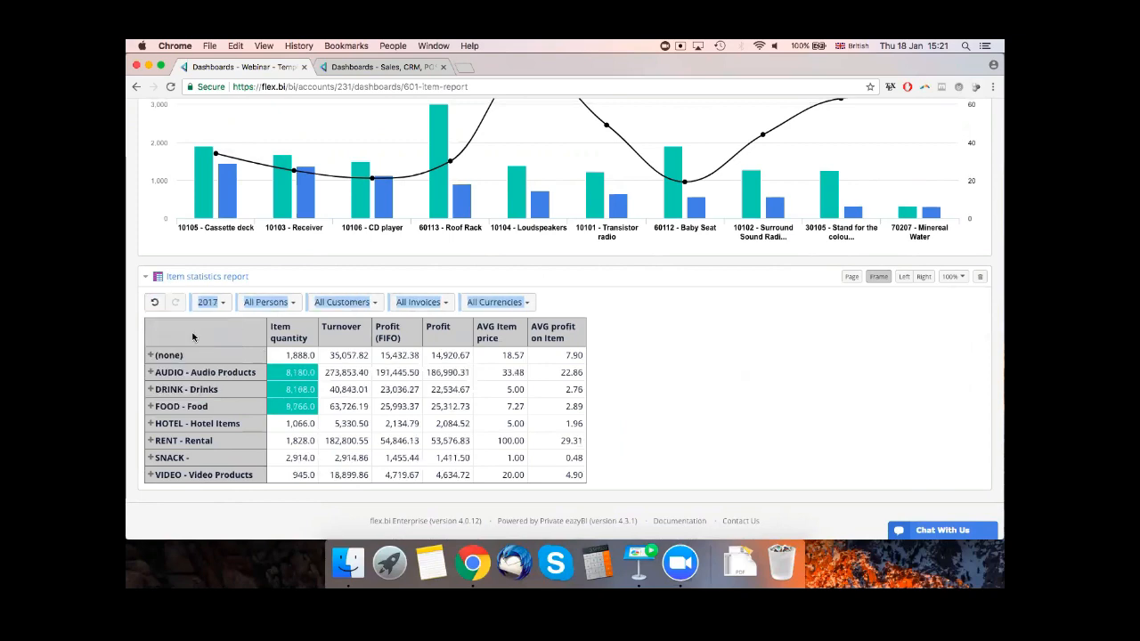
scroll(223, 325, up, 5)
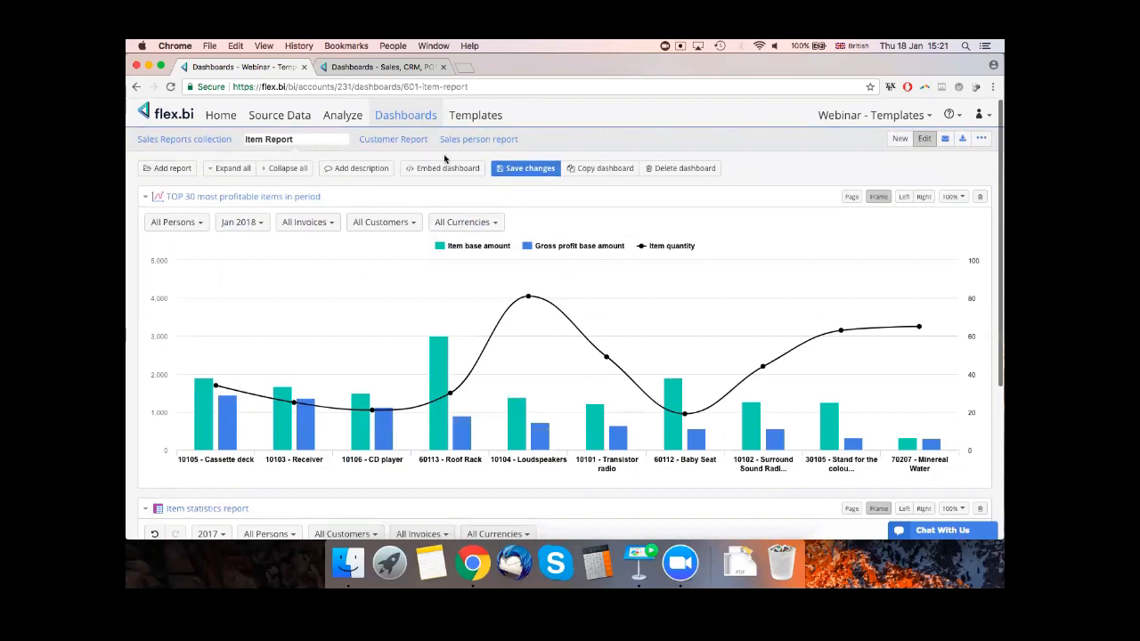
- Leave the unsaved dashboard for the Analyze page and return to the Item Report dashboard
click(341, 116)
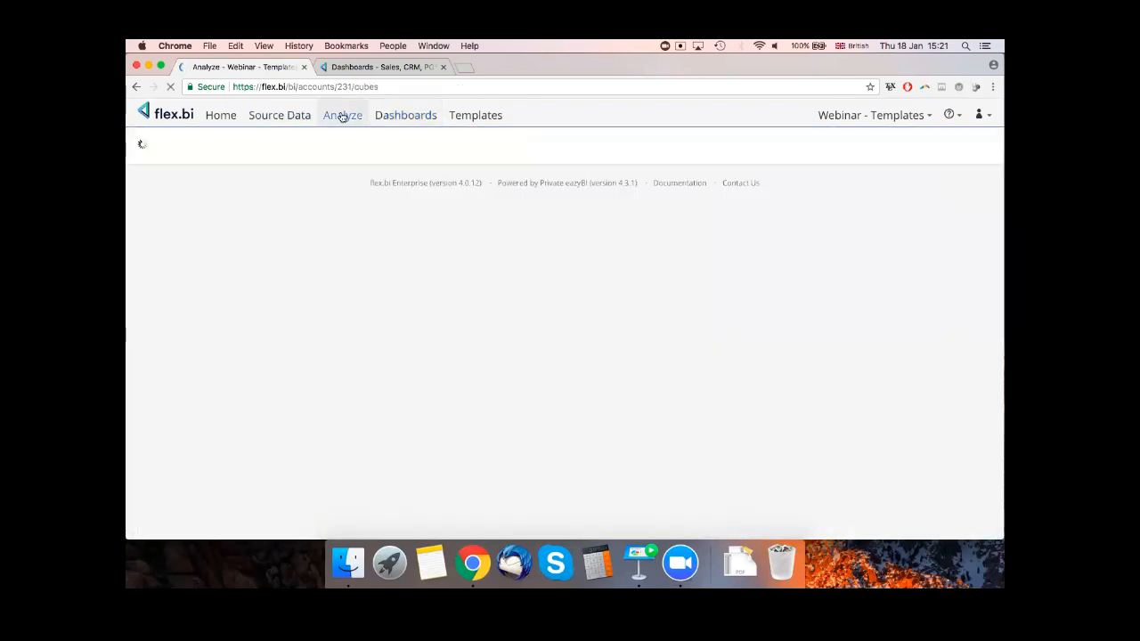
click(392, 114)
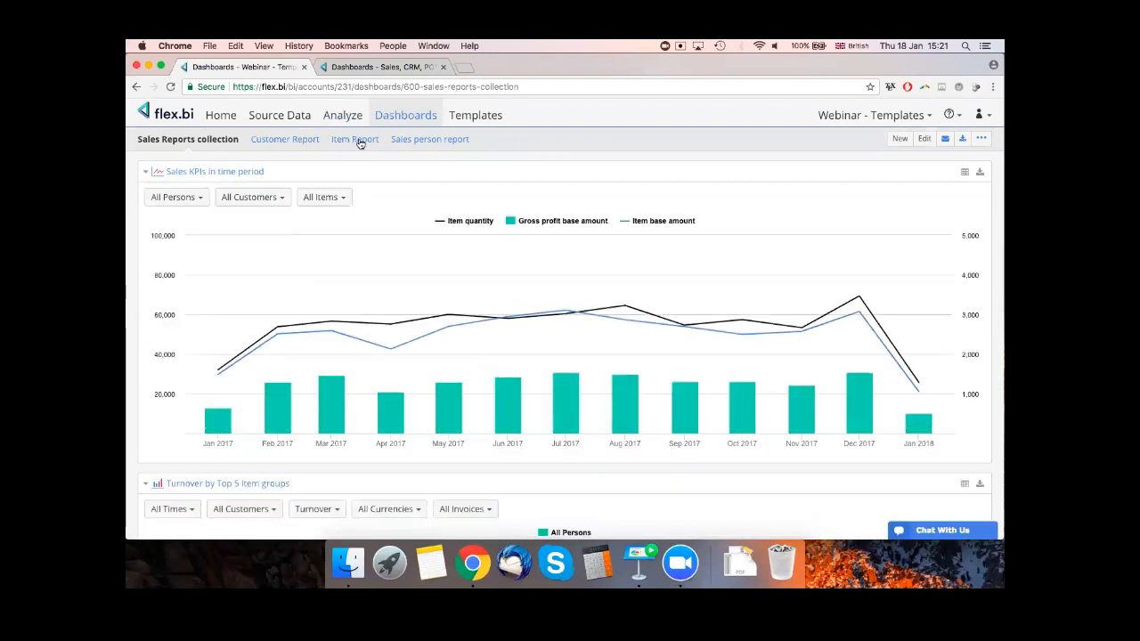
click(359, 141)
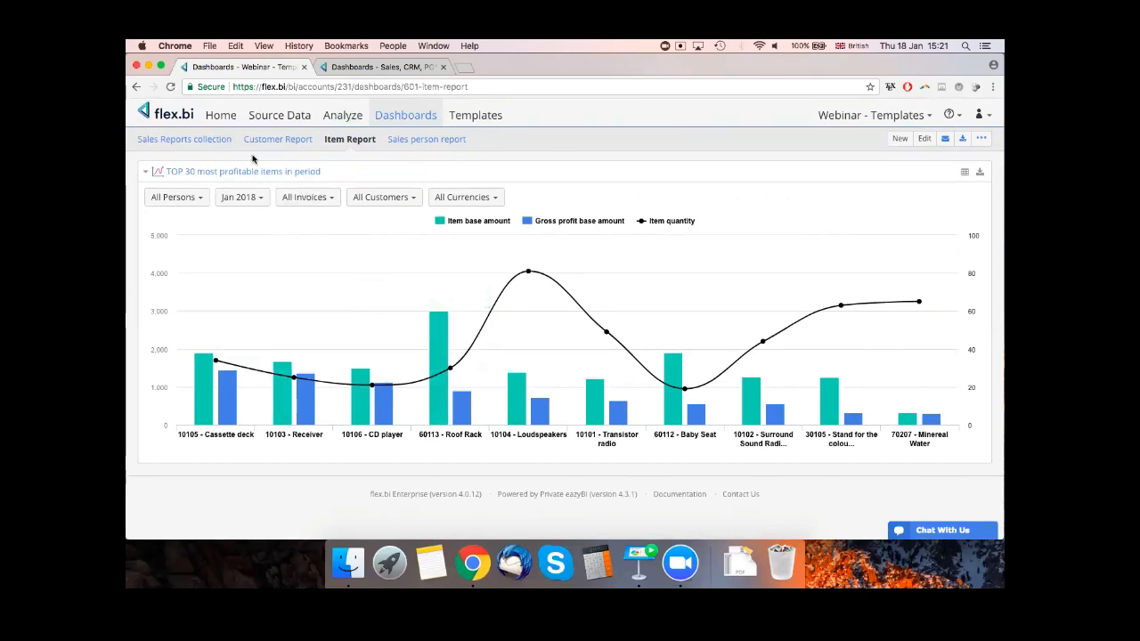
- Reopen the Item Report dashboard for editing and add the Item statistics report, searching for "item"
click(925, 138)
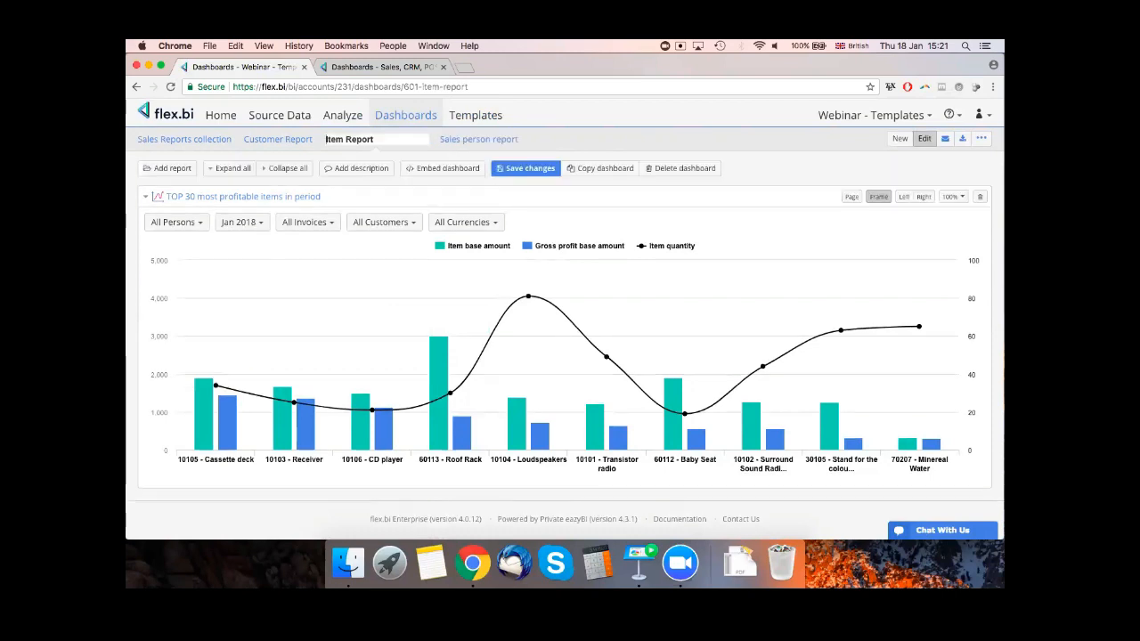
click(167, 168)
text(items)
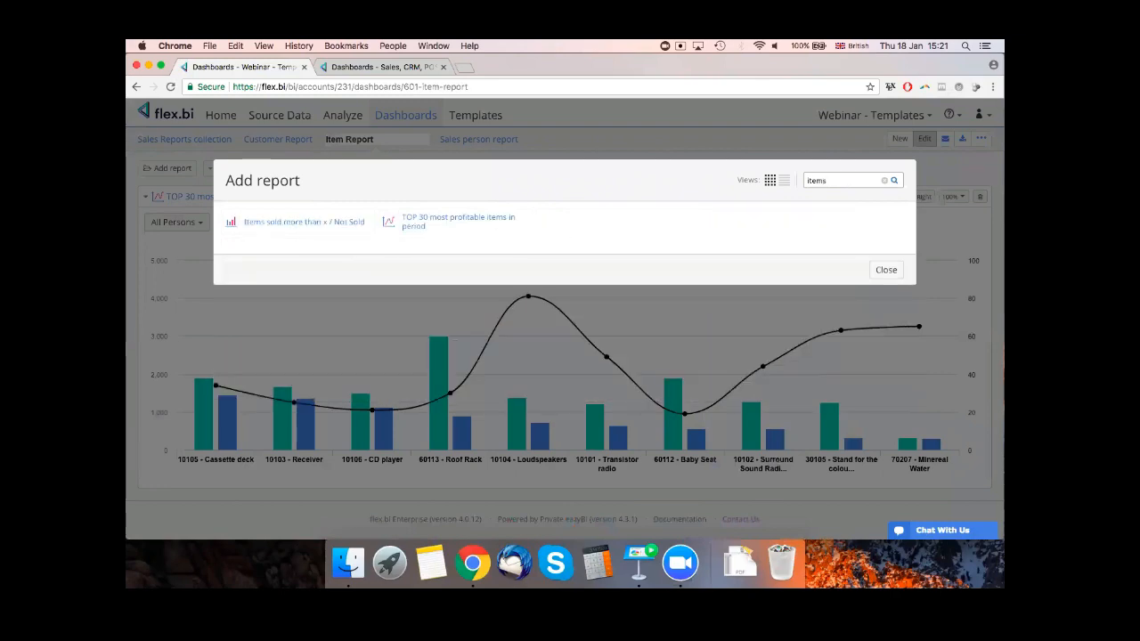
key(BackSpace)
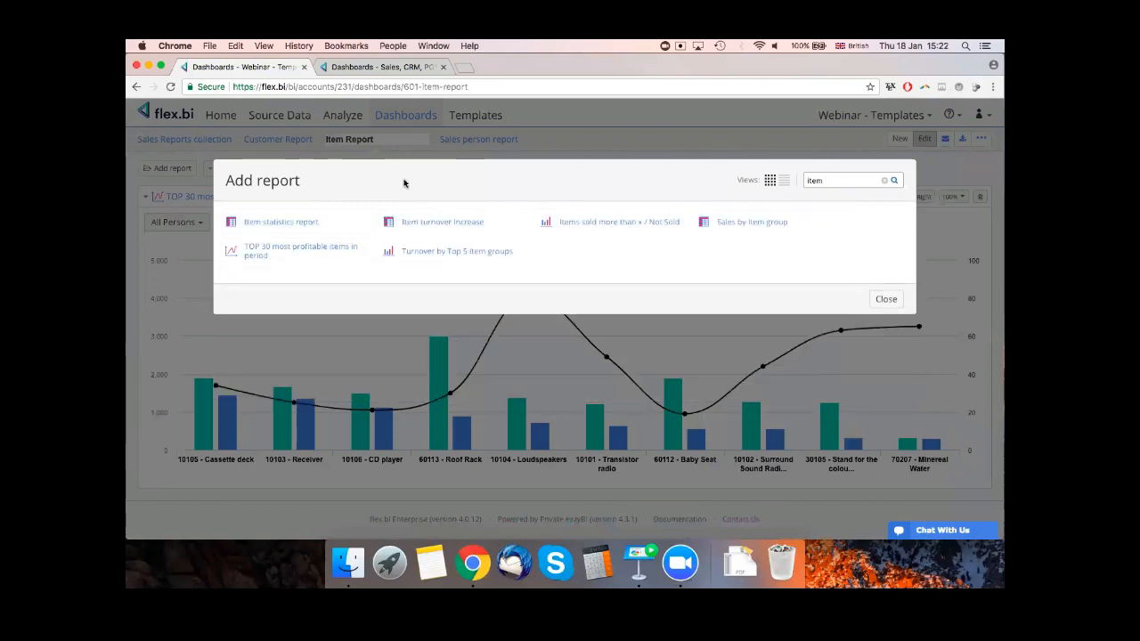
click(312, 226)
scroll(436, 223, down, 1)
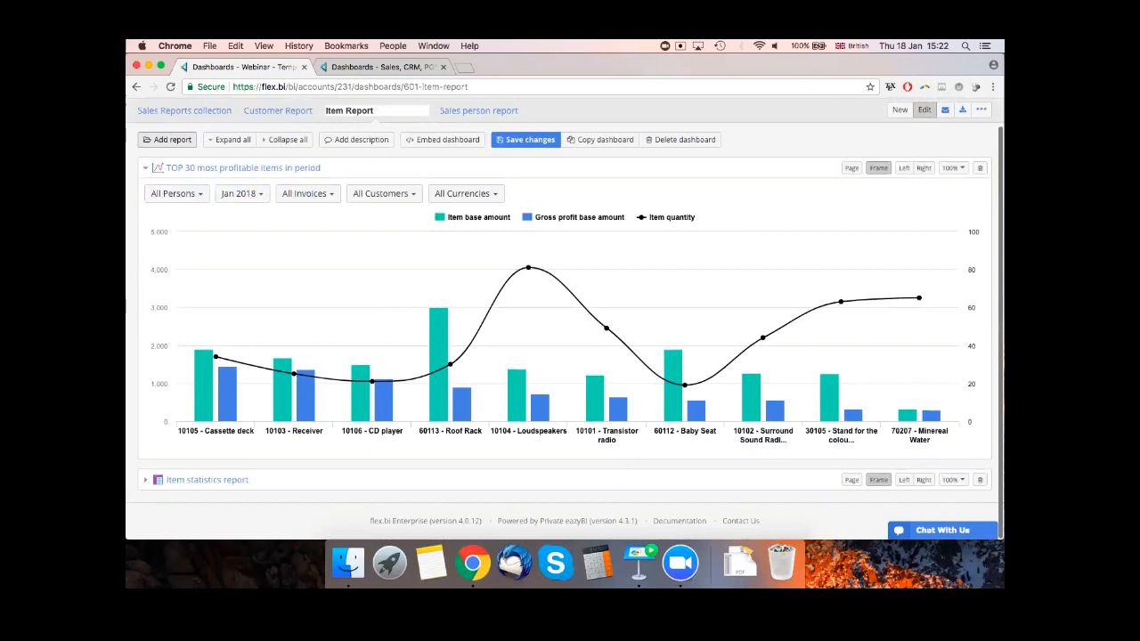
- Search the available reports for "item" and add Item turnover increase to the Item Report dashboard
click(165, 140)
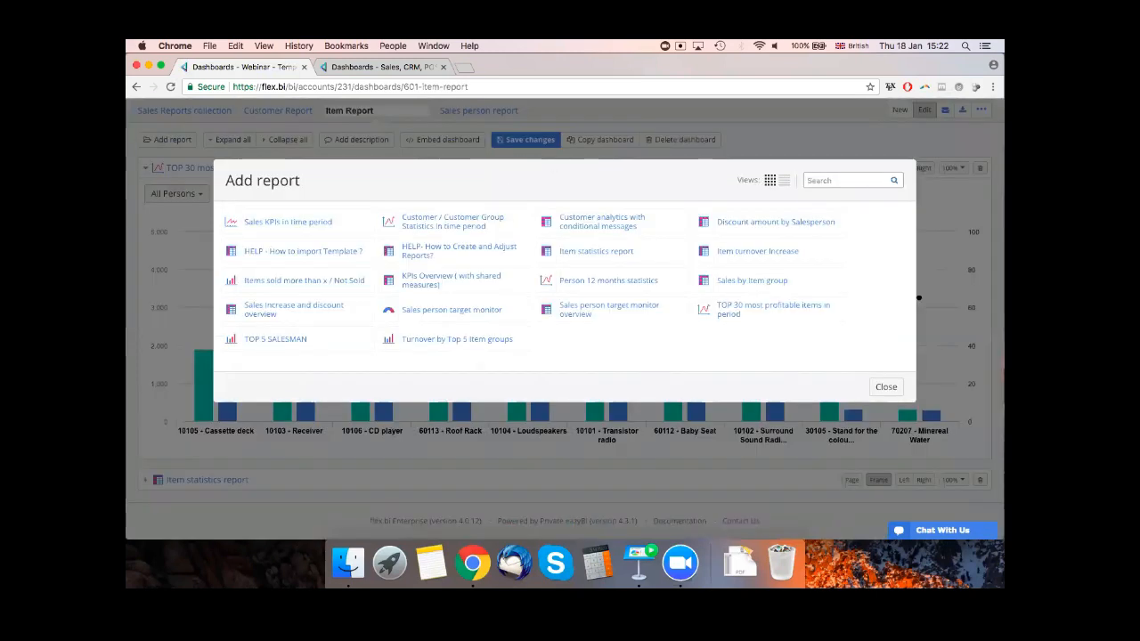
text(item)
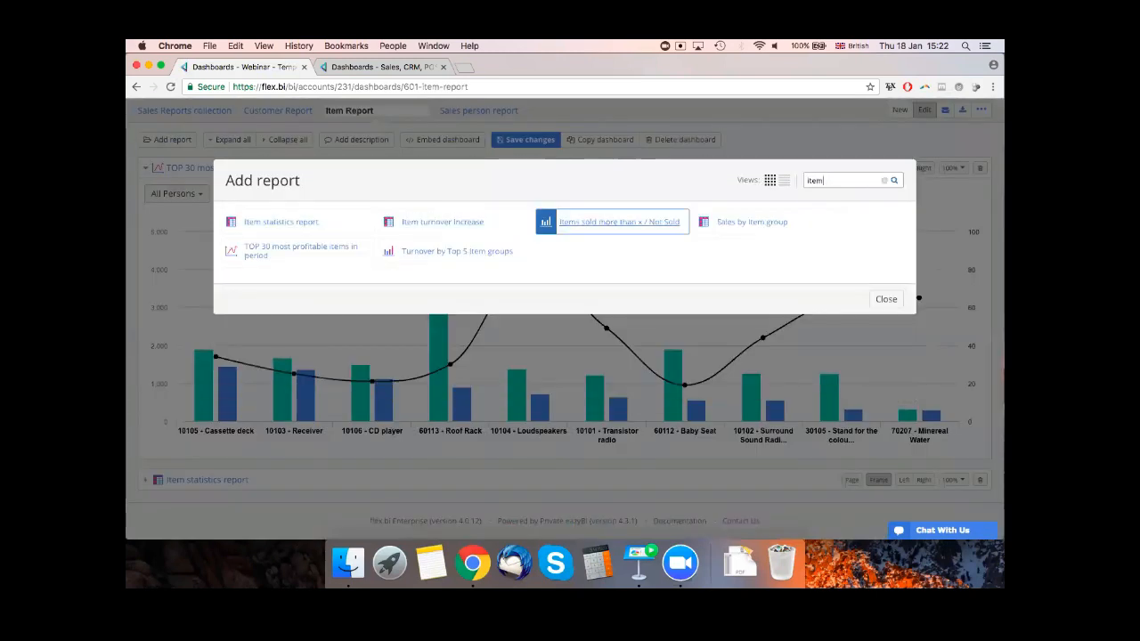
click(460, 229)
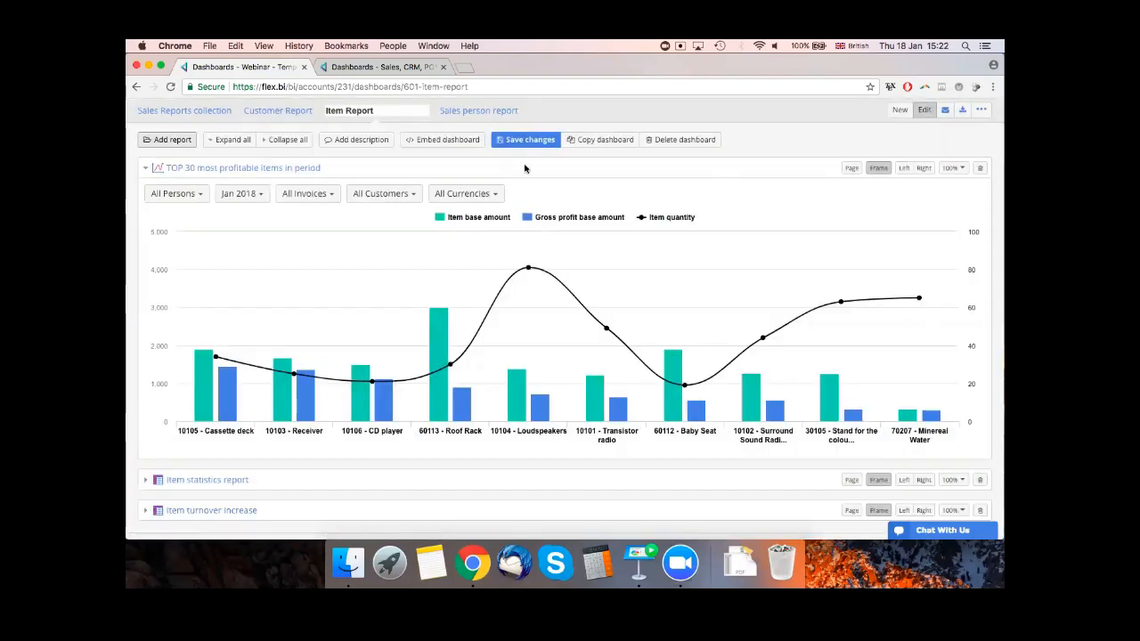
- Search the available reports for "item" and add Items sold more than x / Not Sold to the Item Report dashboard
click(174, 139)
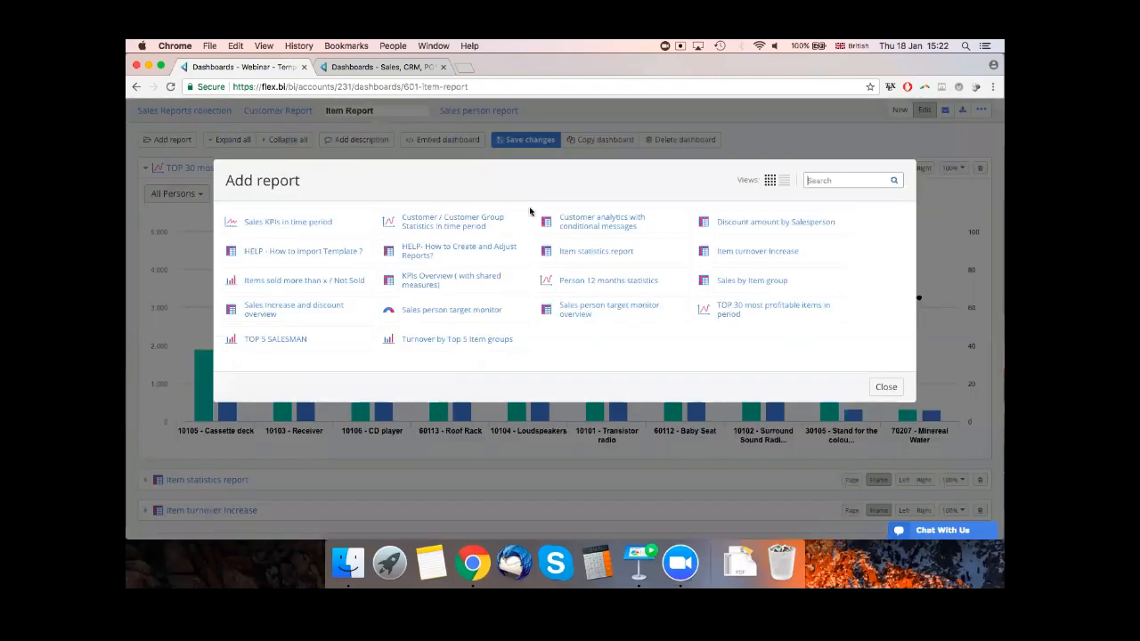
text(item)
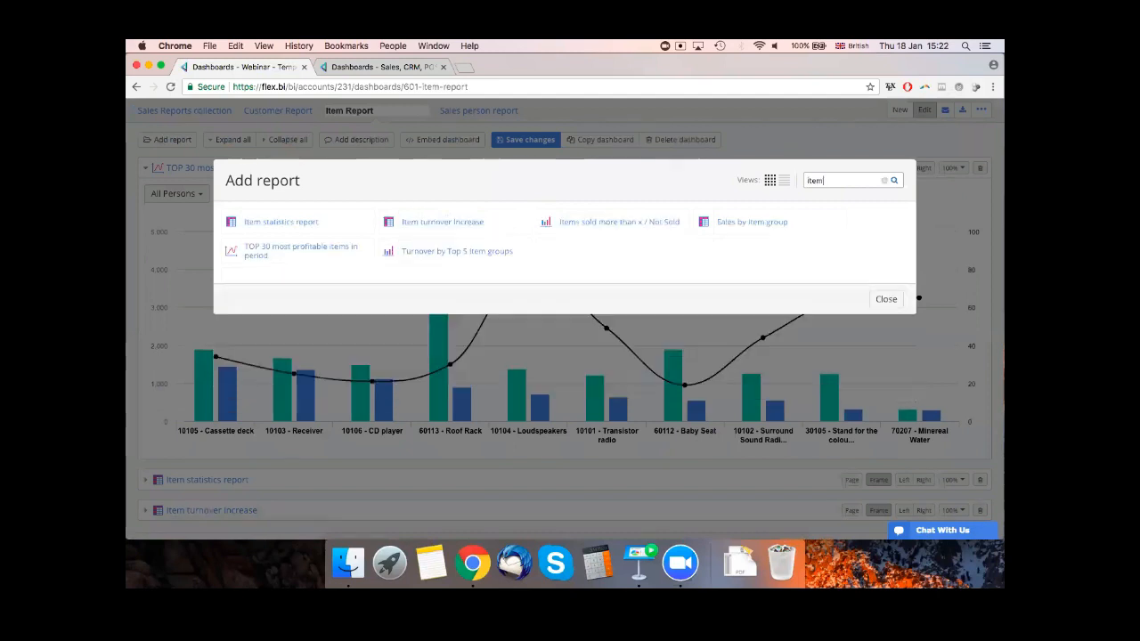
click(585, 227)
scroll(393, 263, down, 1)
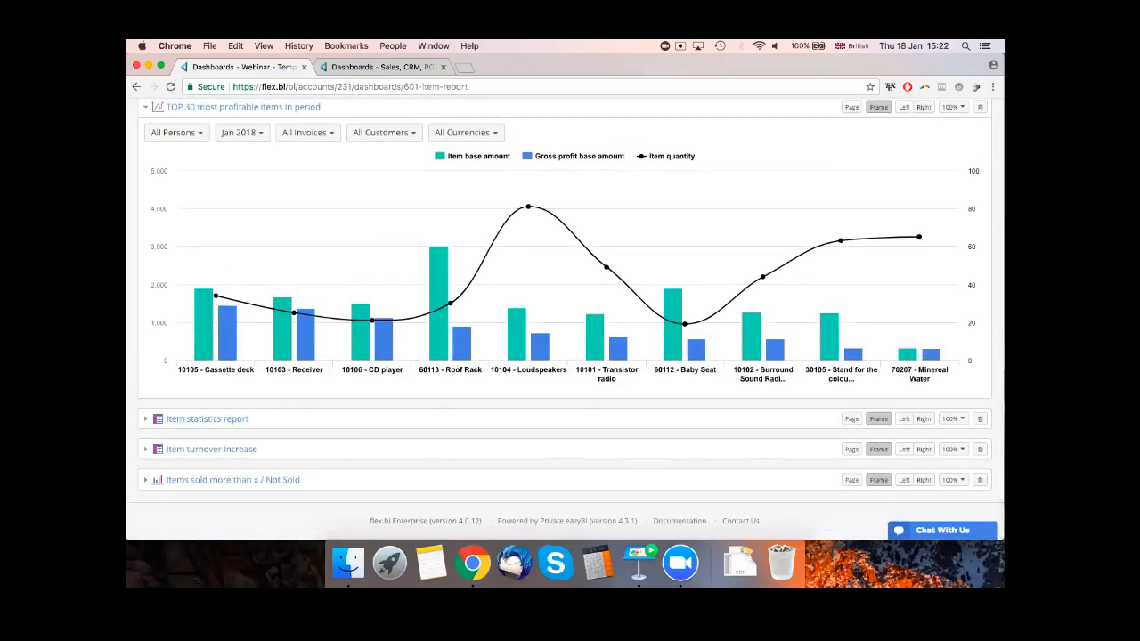
- Expand the Item statistics report, Item turnover increase and Items sold more than x / Not Sold reports, and save the dashboard
click(205, 419)
scroll(203, 238, down, 3)
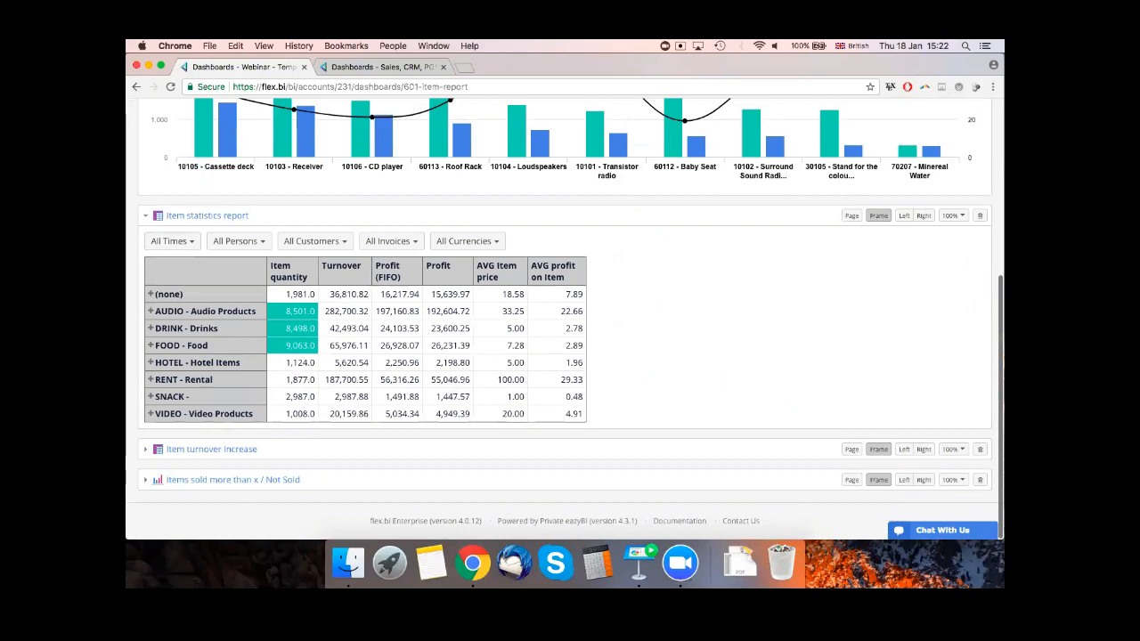
click(203, 450)
scroll(312, 244, down, 1)
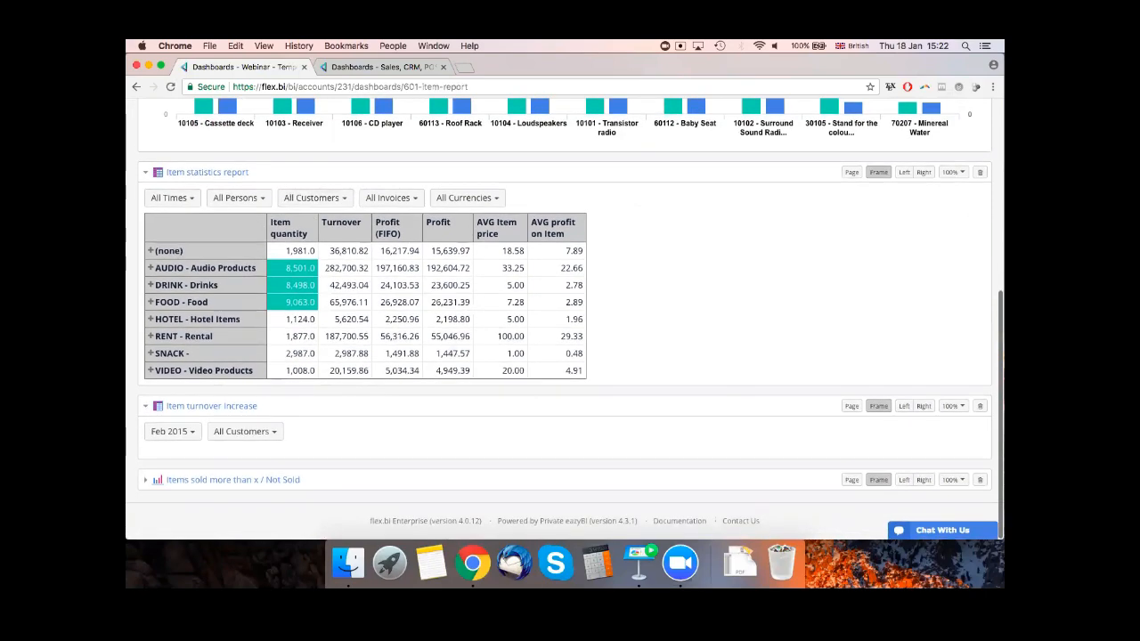
click(232, 479)
scroll(383, 278, down, 3)
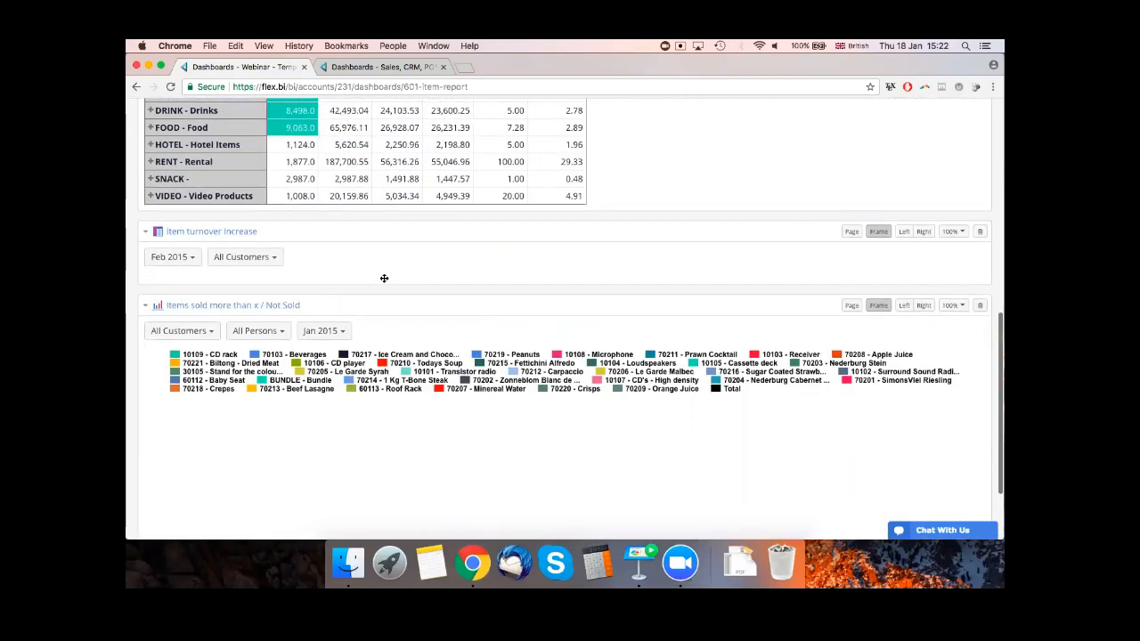
scroll(526, 313, up, 15)
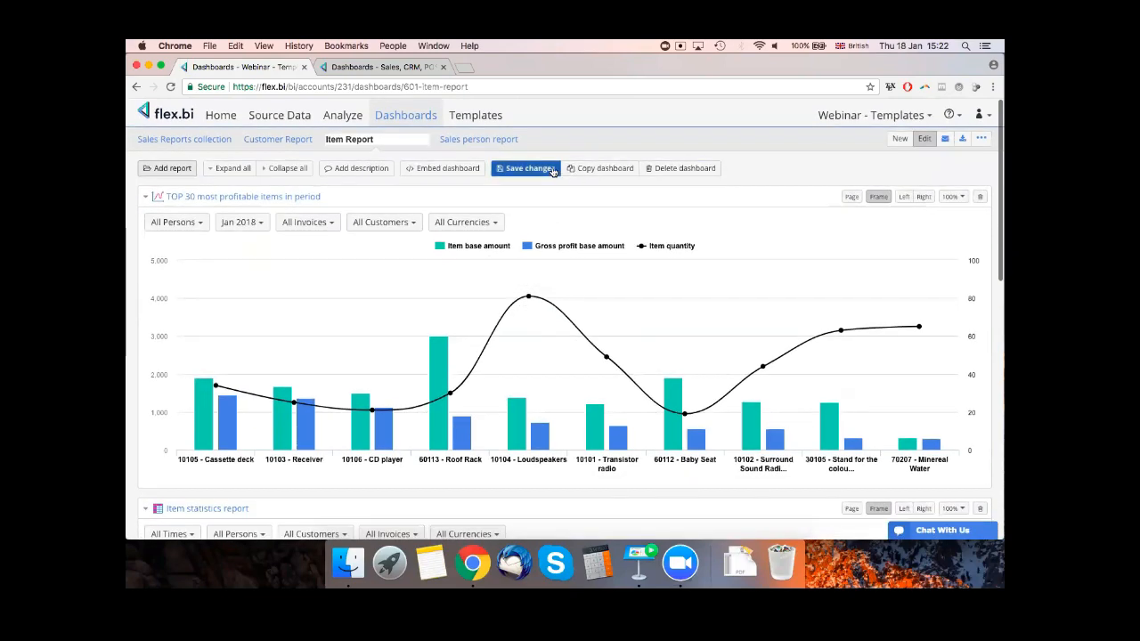
click(552, 169)
- Check the Item turnover increase report's period filter on the dashboard and open that report for analysis
scroll(499, 169, down, 15)
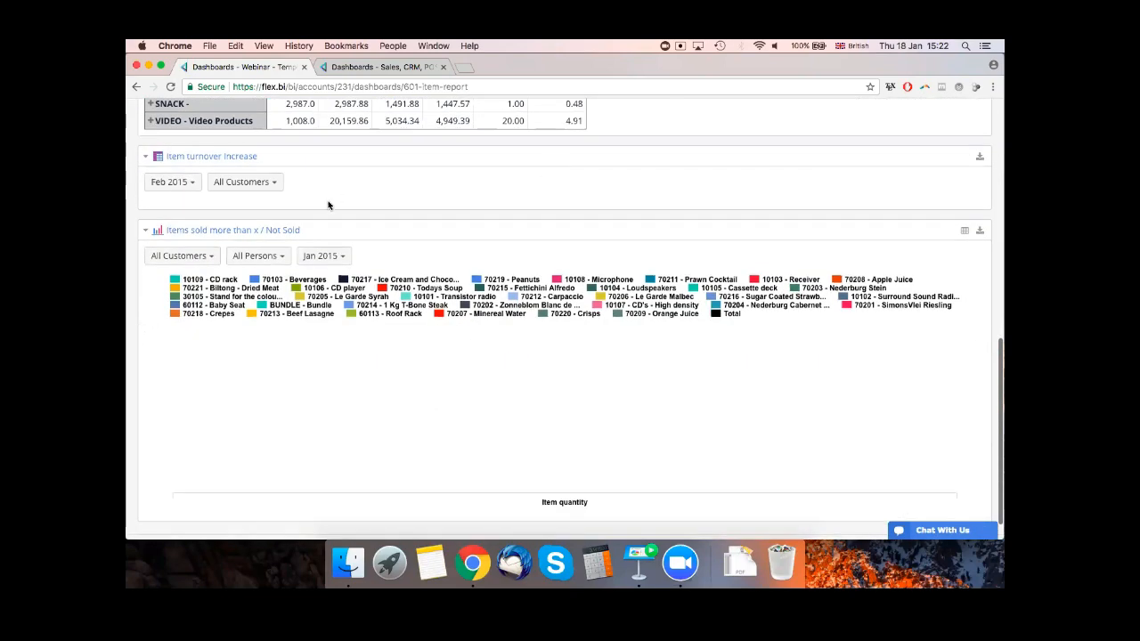
scroll(328, 206, up, 1)
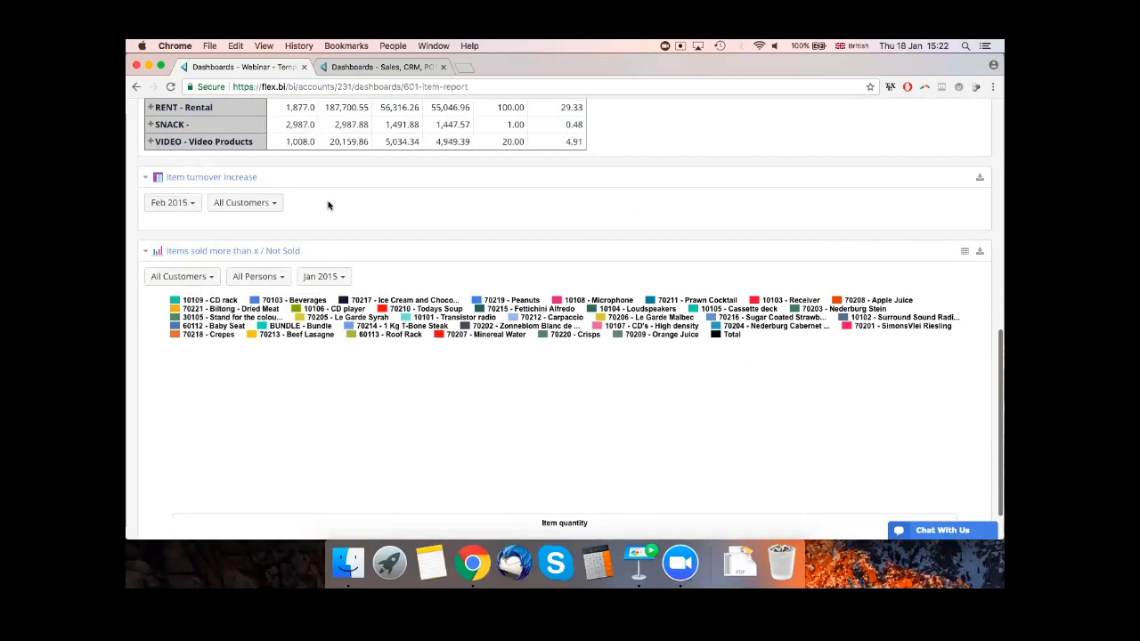
click(182, 204)
click(181, 204)
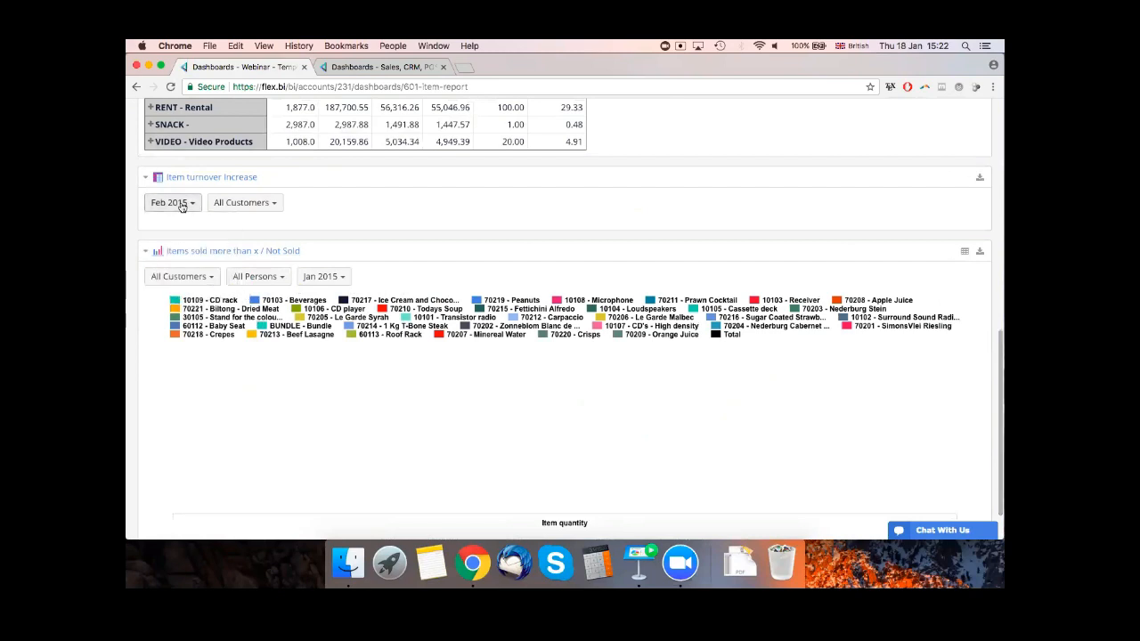
click(195, 179)
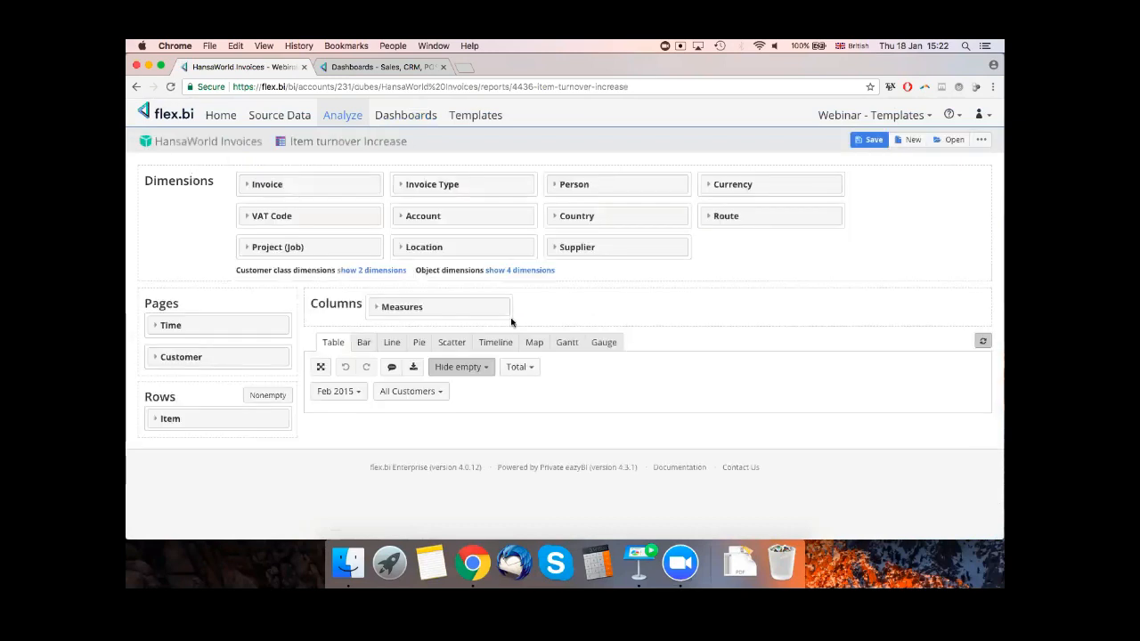
- Try to reset the period filter by removing Time from the report's pages, adding it back and placing it after Customer
click(336, 391)
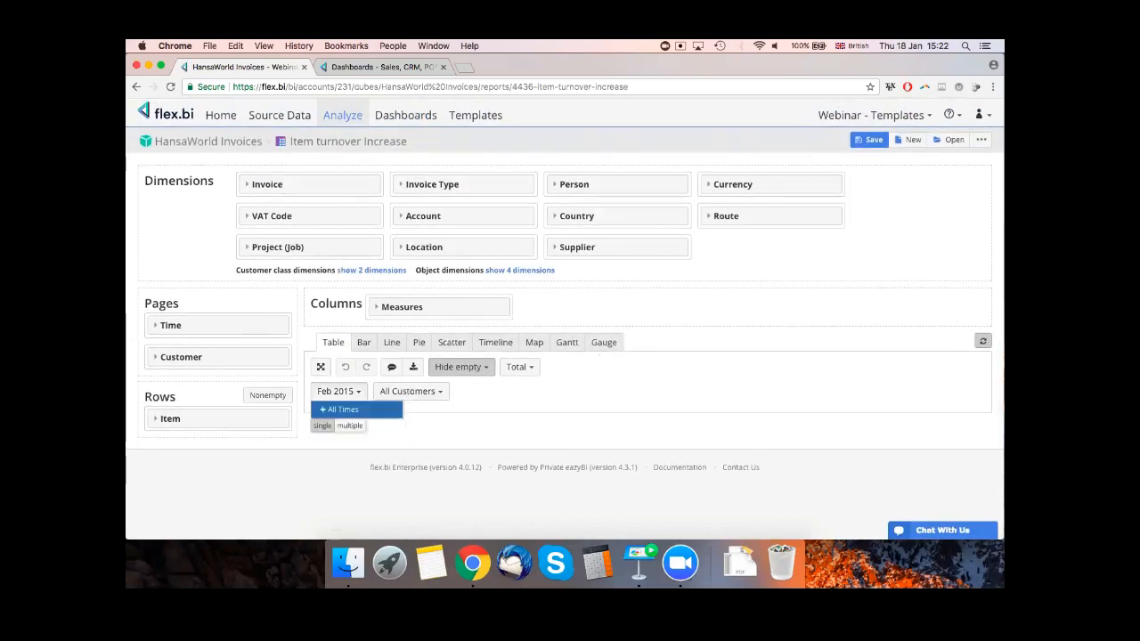
drag(224, 322, 377, 206)
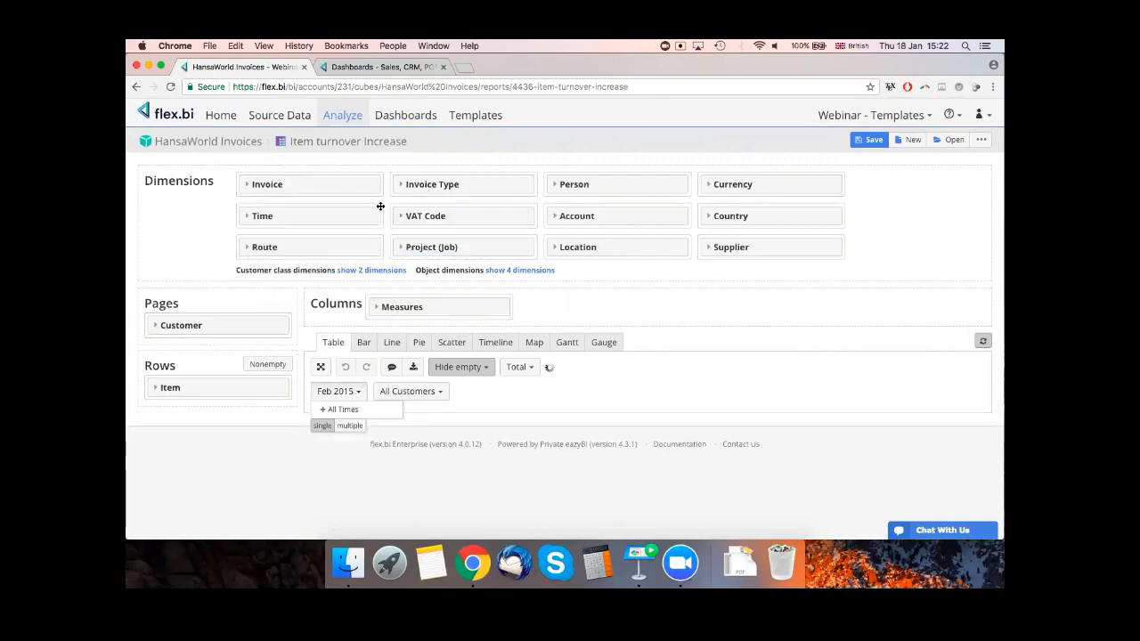
drag(344, 216, 247, 324)
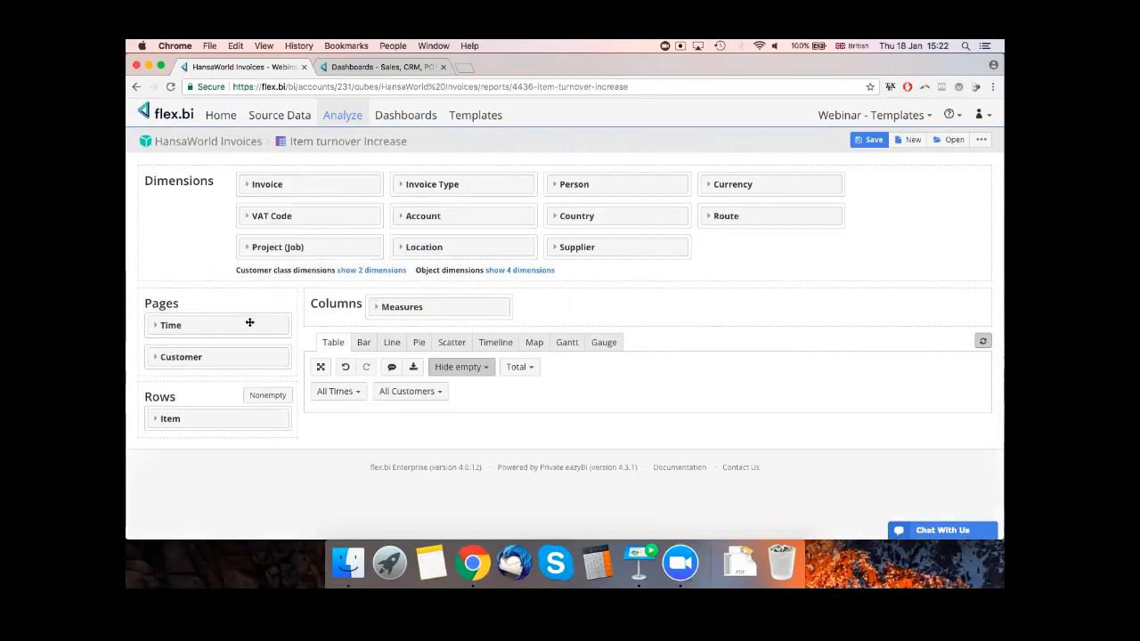
click(337, 391)
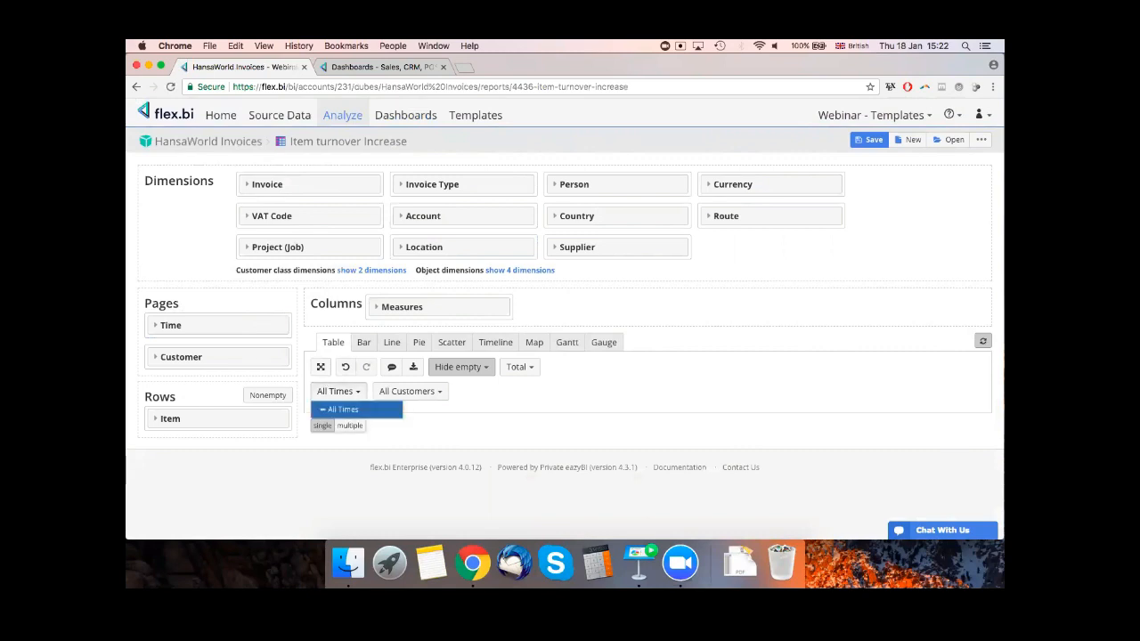
drag(236, 323, 229, 354)
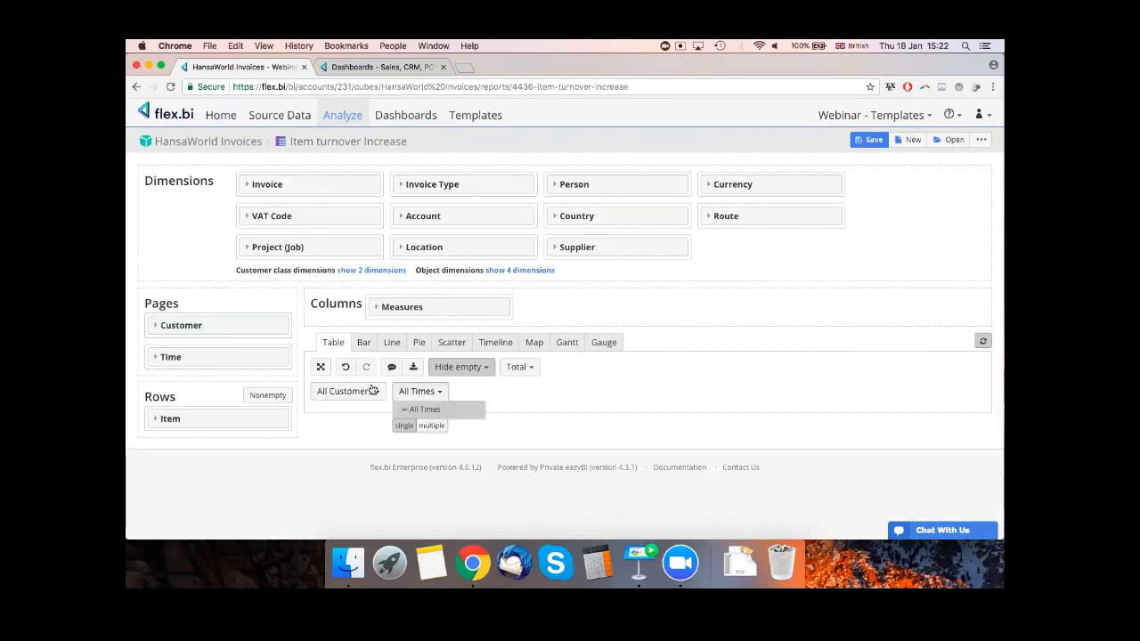
click(420, 392)
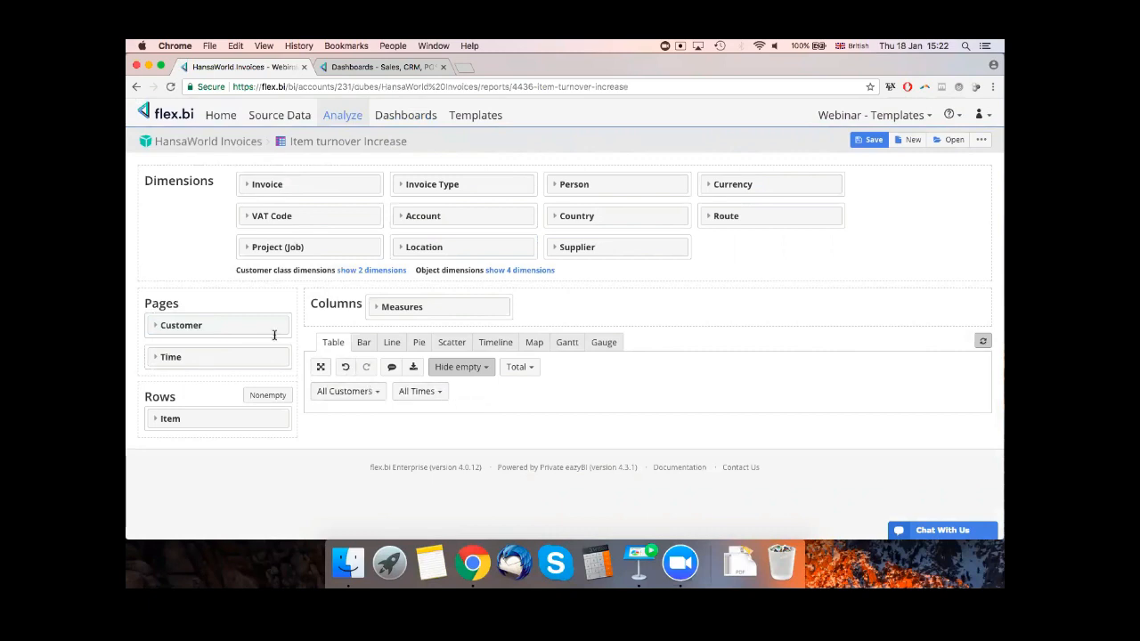
- Undo the Time dimension changes until the Item turnover increase report is back on its Feb 2015 filter
click(346, 367)
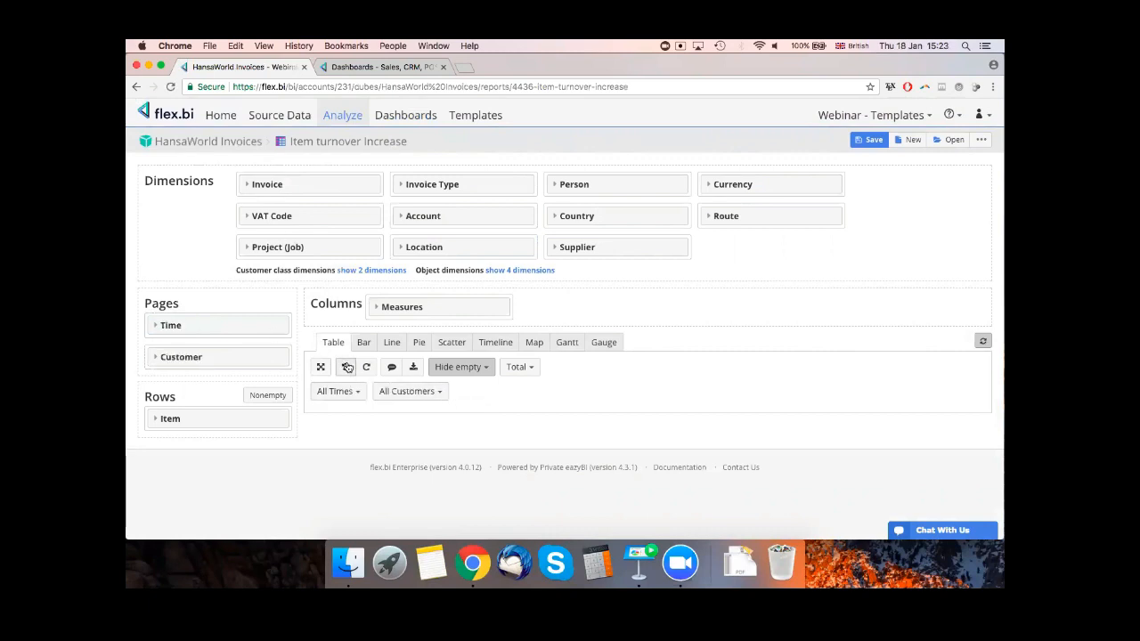
click(346, 367)
scroll(481, 374, down, 2)
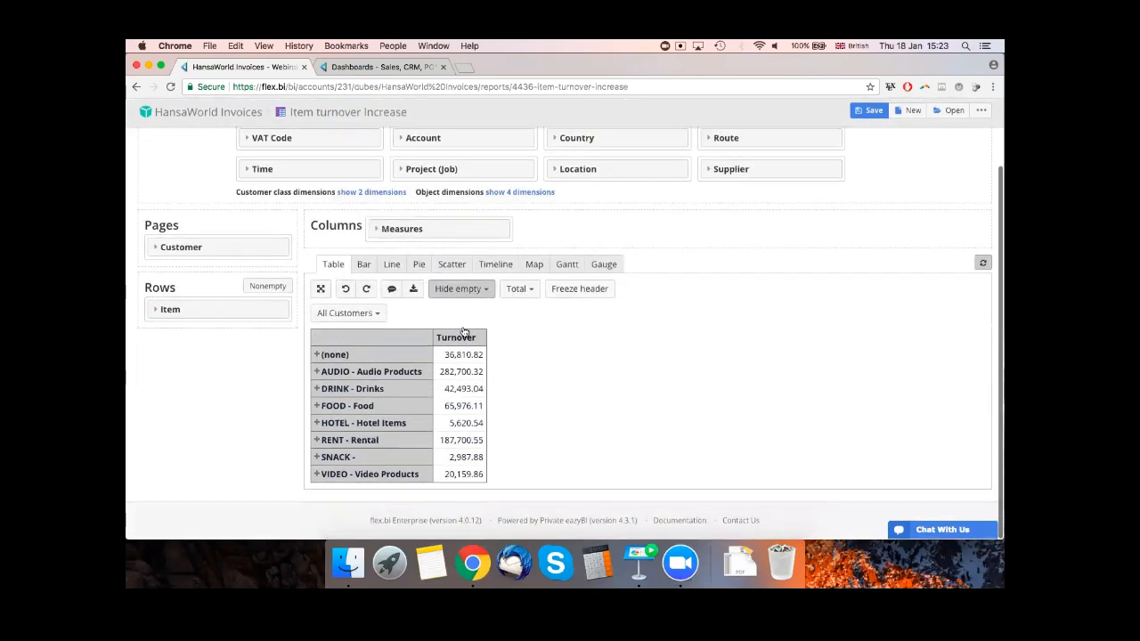
click(375, 318)
click(375, 318)
scroll(567, 313, up, 1)
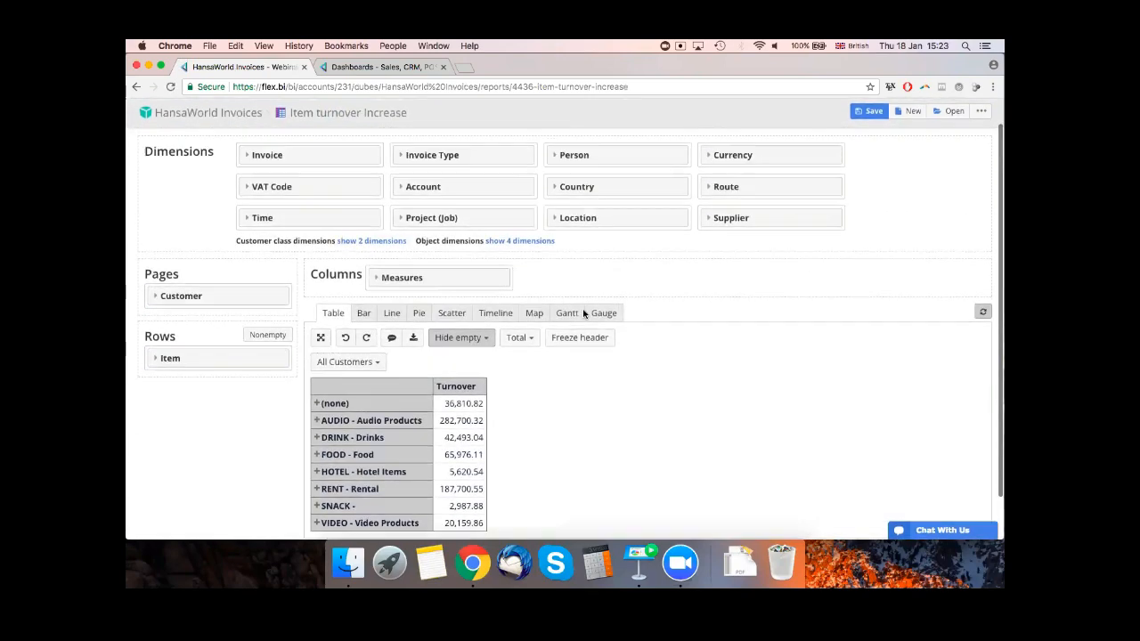
click(348, 327)
- Select All Times as the period, then remove the Time dimension from the pages and add it back again
click(352, 390)
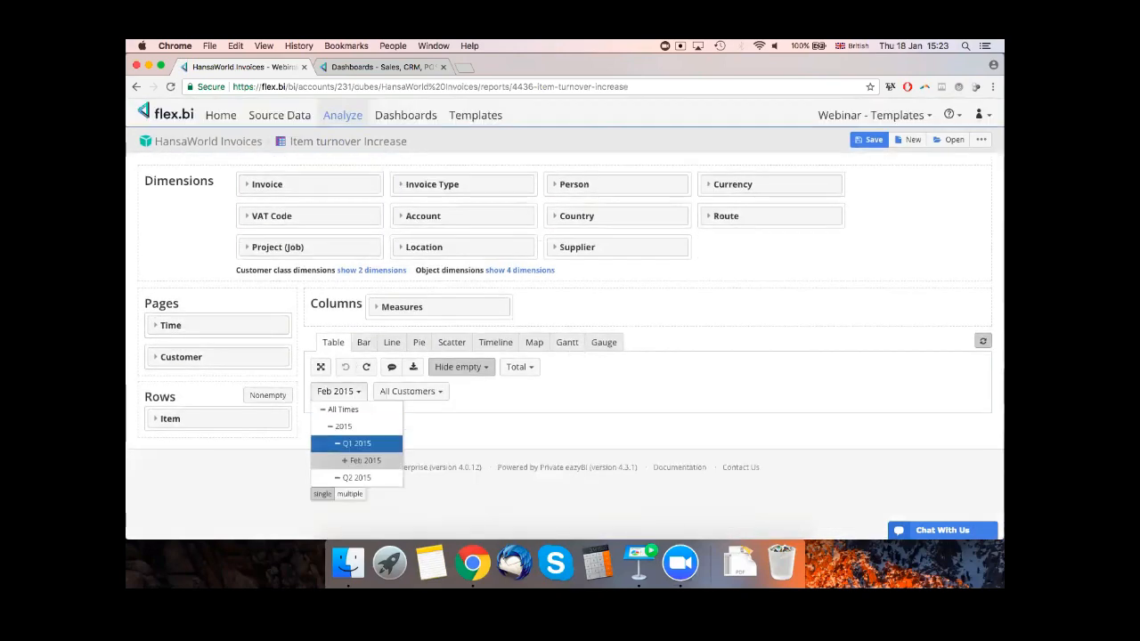
click(331, 426)
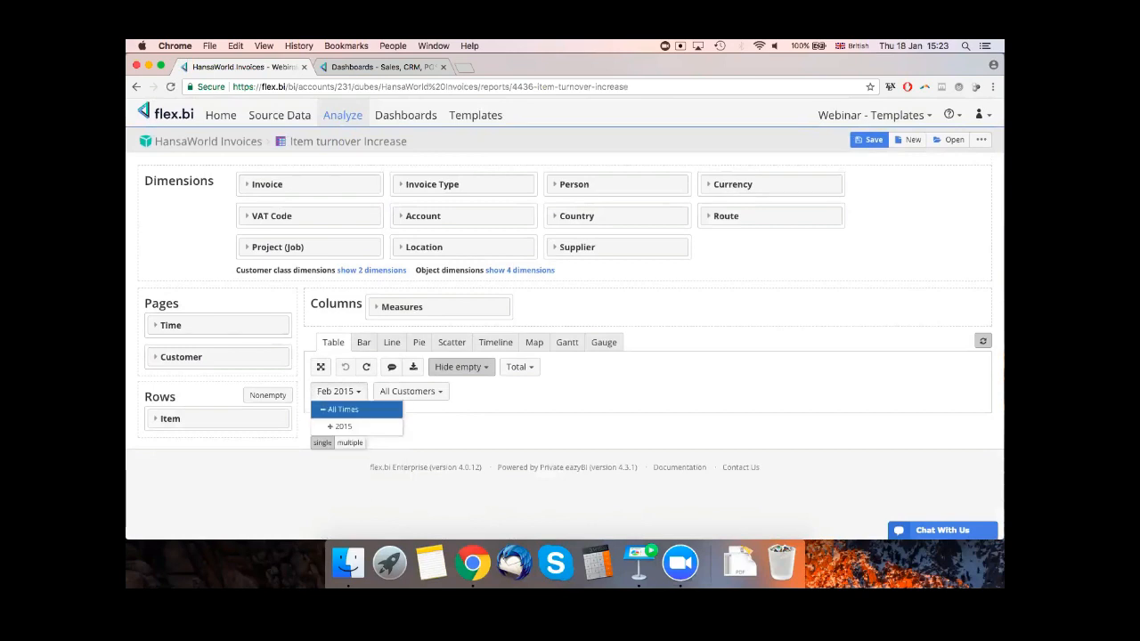
click(343, 408)
drag(242, 326, 380, 247)
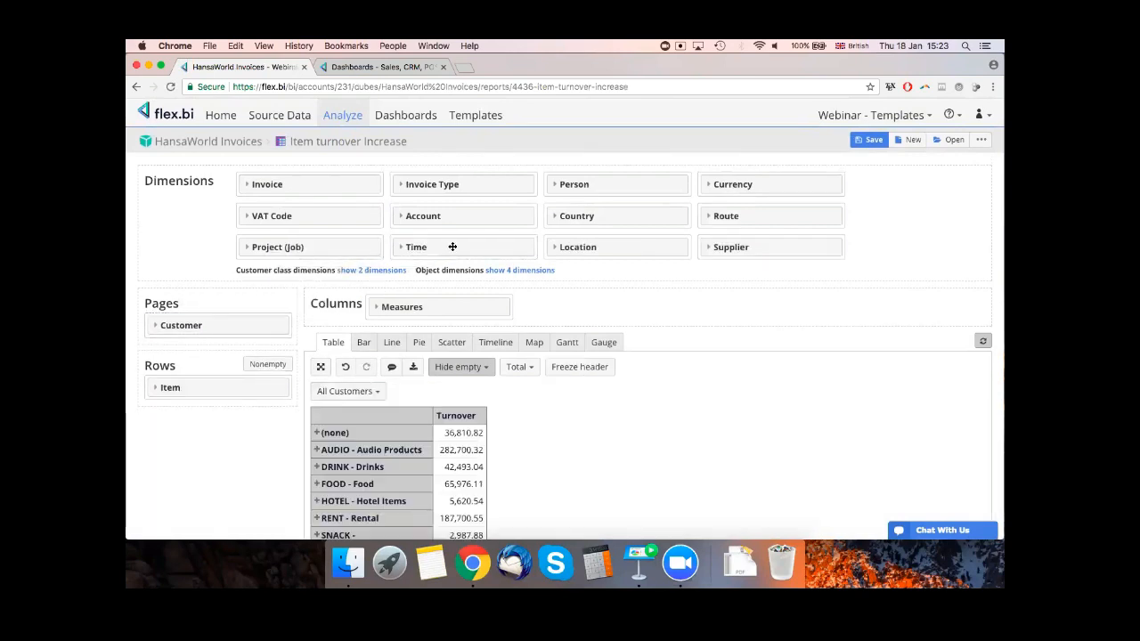
drag(465, 248, 249, 323)
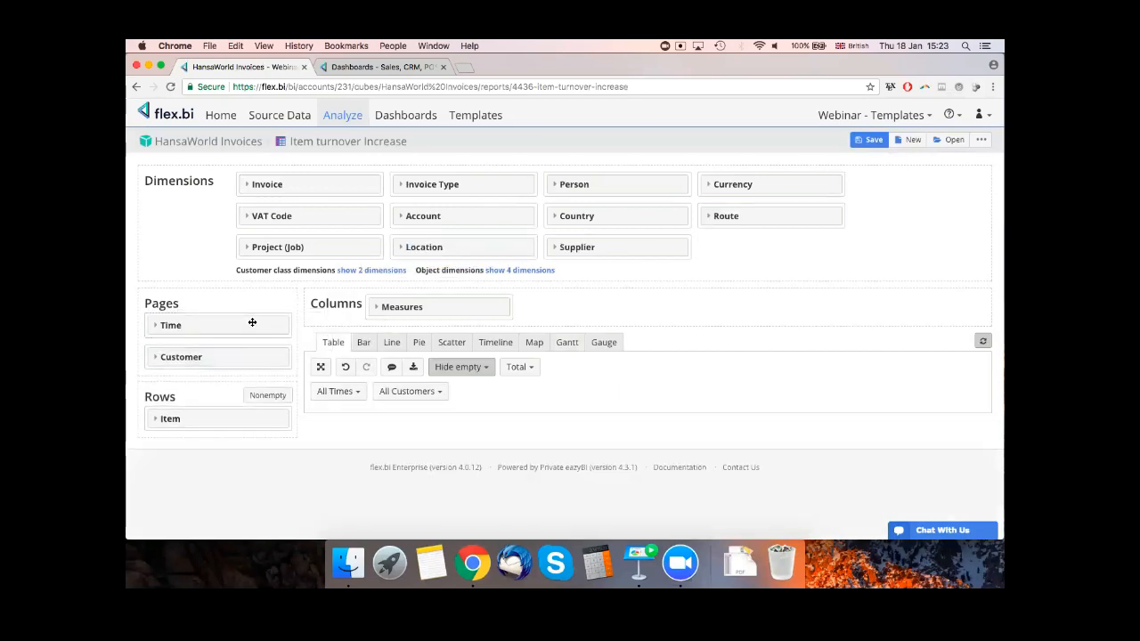
- Try to expand All Times in the period filter, then return to the Item Report dashboard without saving
click(335, 390)
click(331, 426)
click(343, 410)
click(137, 87)
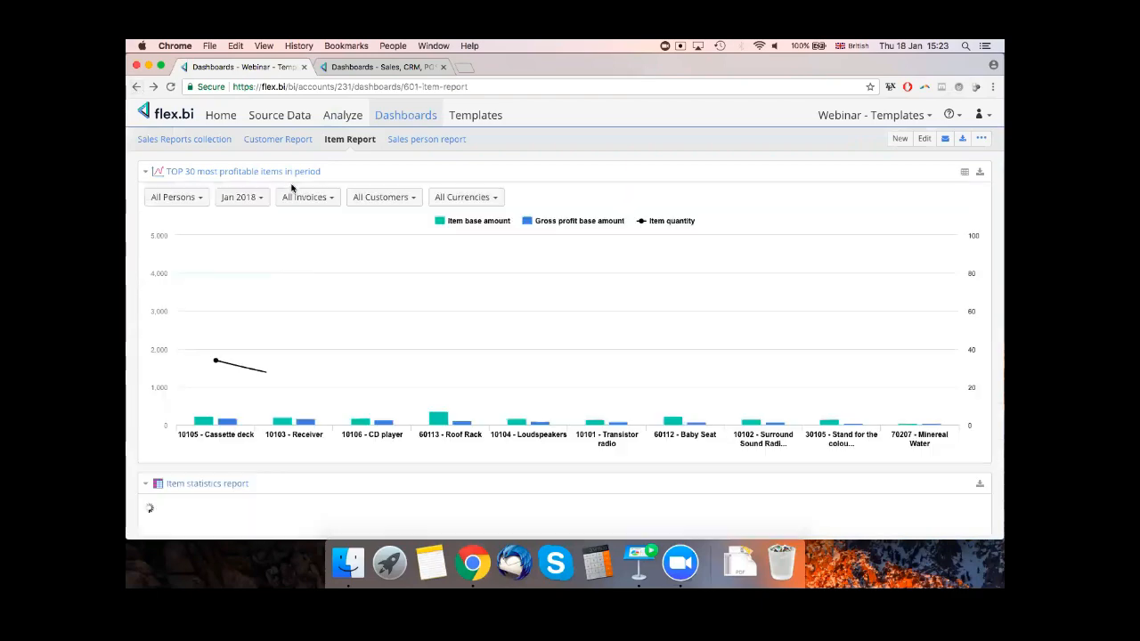
- Open the Items sold more than x / Not Sold report from the Item Report dashboard for analysis
scroll(356, 216, down, 2)
scroll(357, 216, up, 2)
scroll(359, 170, down, 1)
scroll(359, 170, down, 5)
scroll(349, 273, down, 1)
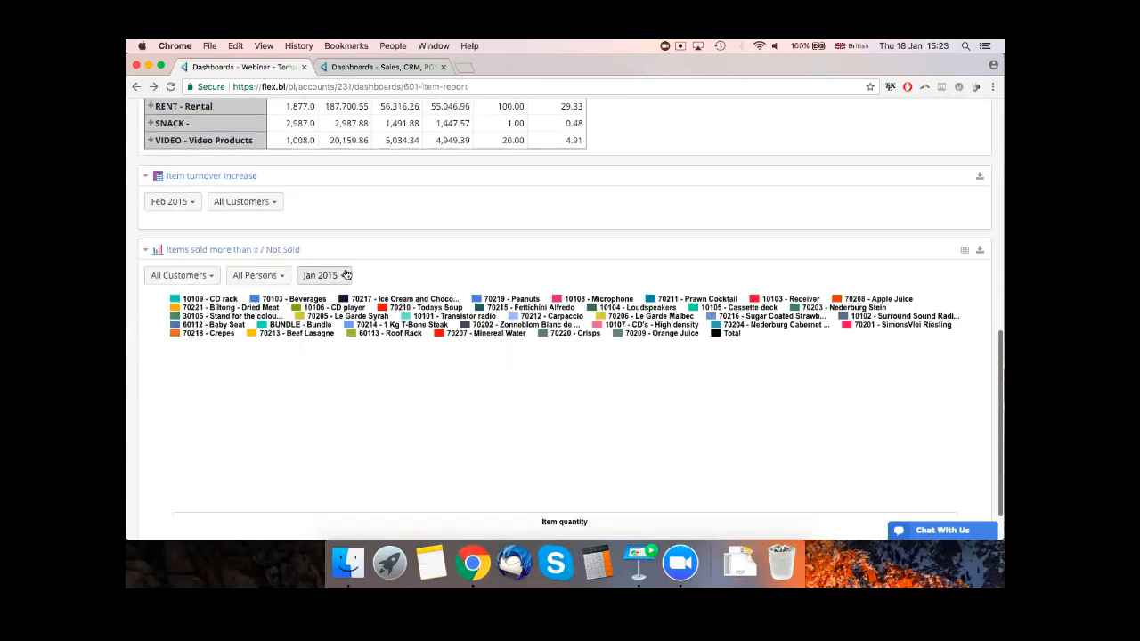
scroll(293, 275, down, 1)
click(186, 150)
click(186, 151)
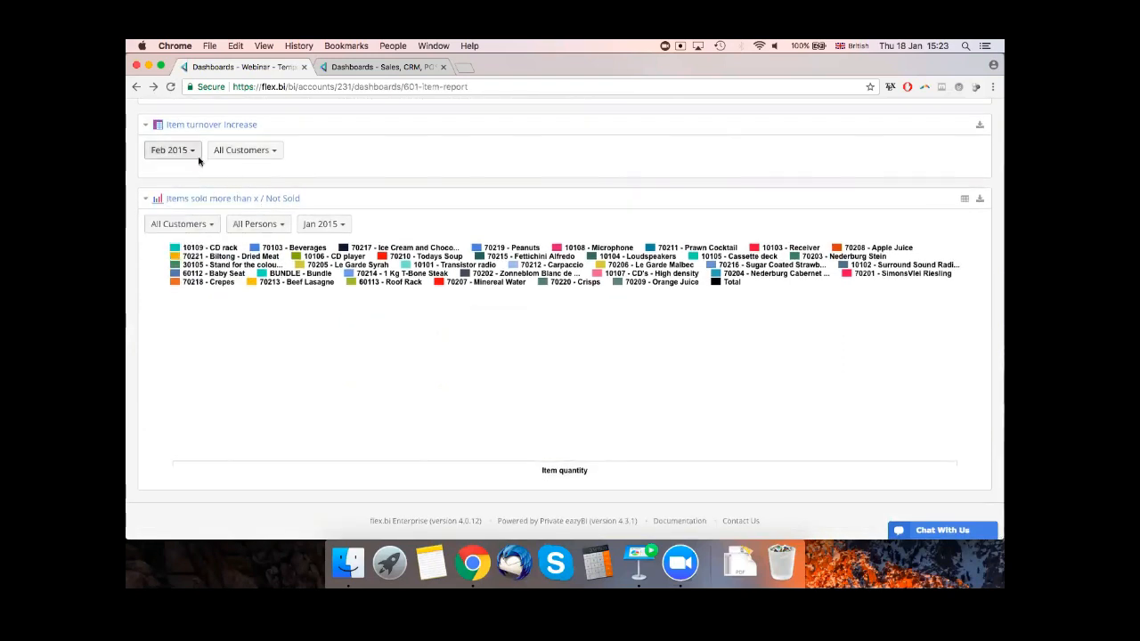
click(239, 203)
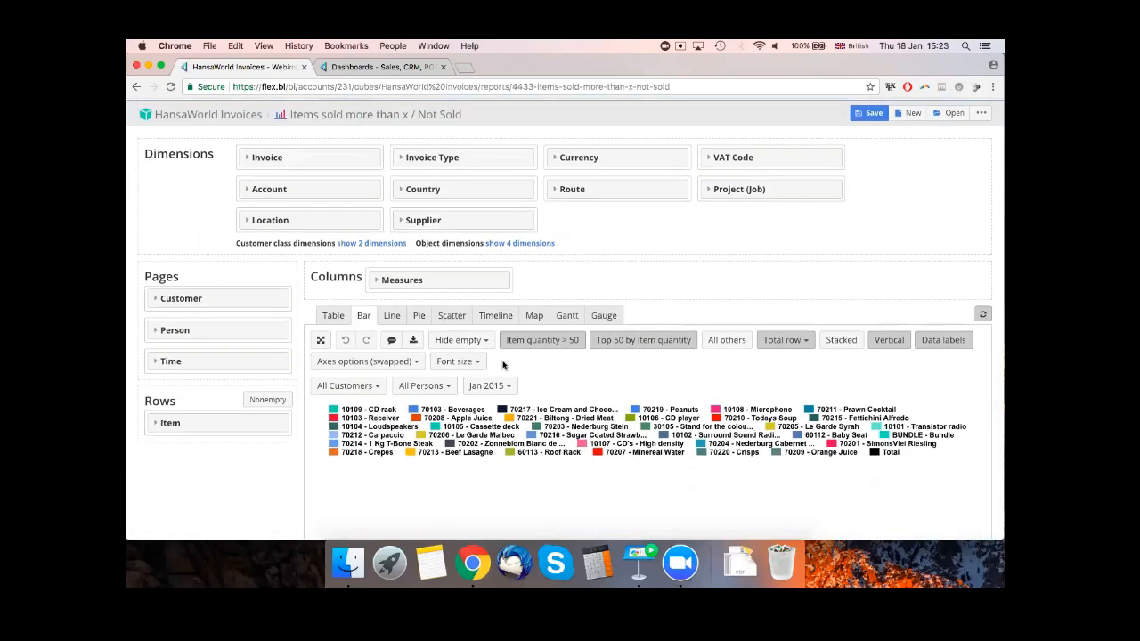
- Expand the All Times periods and set the report's time filter to 2017
scroll(502, 363, down, 3)
click(470, 263)
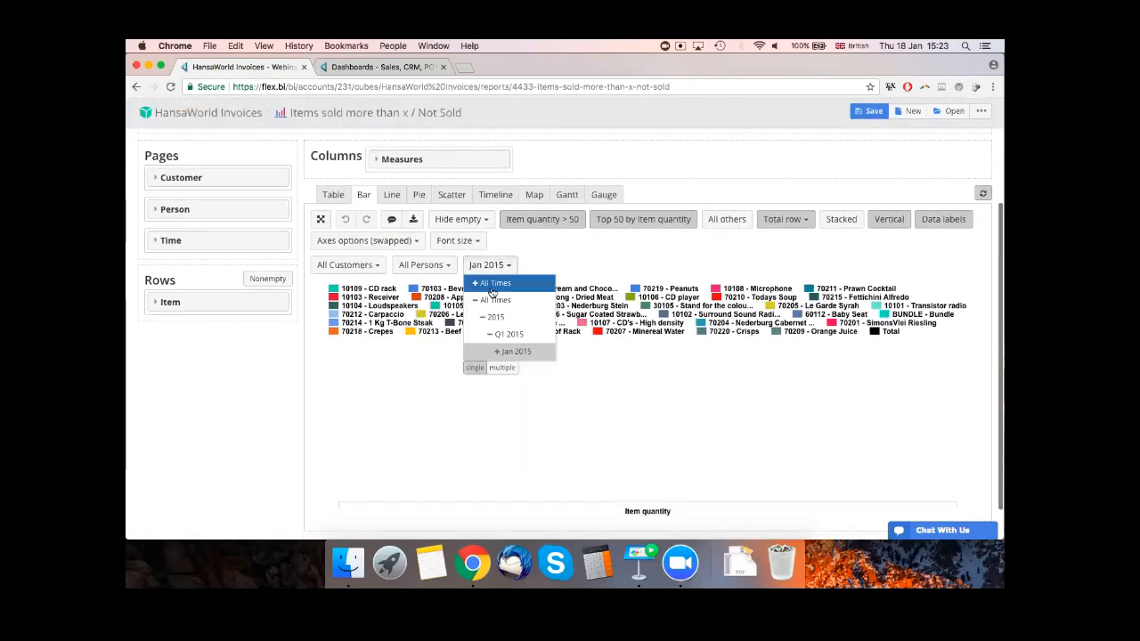
click(496, 266)
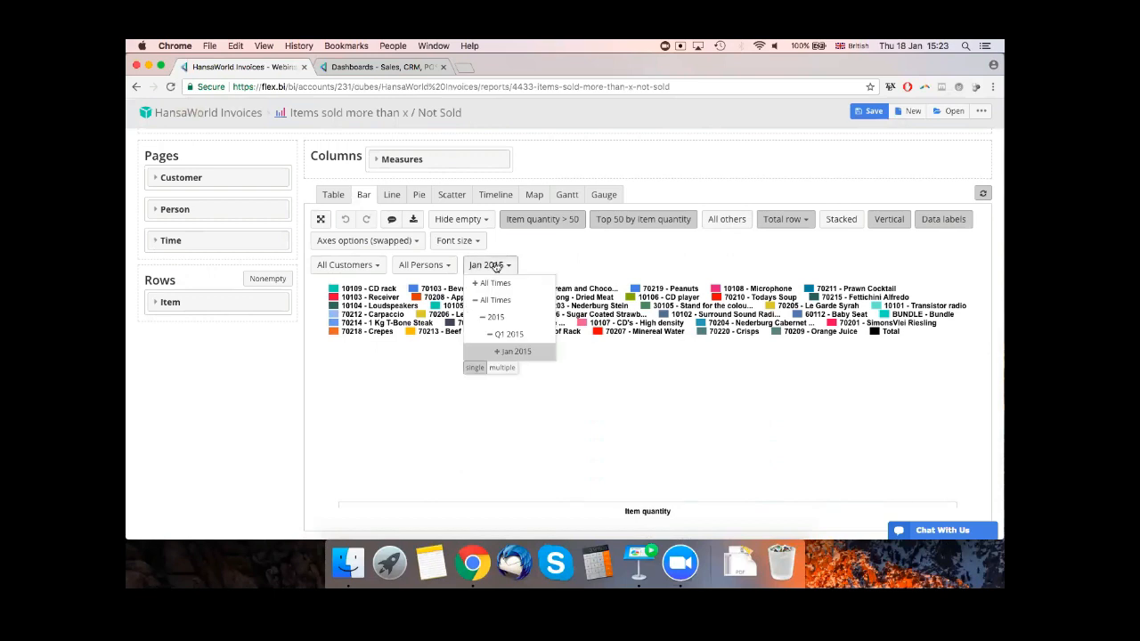
click(512, 285)
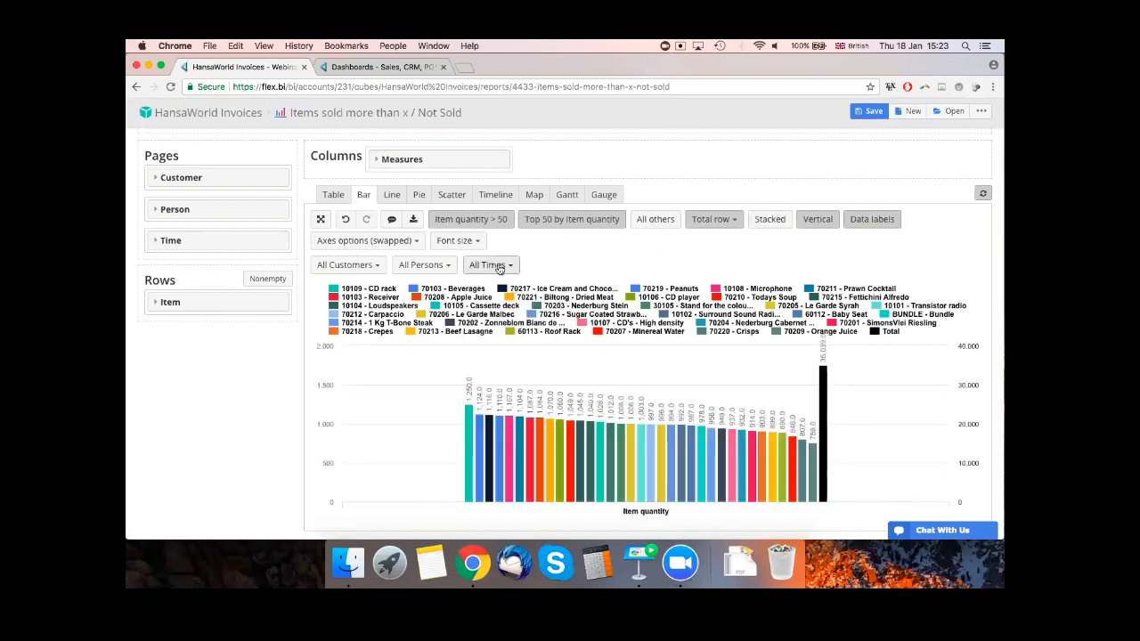
click(492, 264)
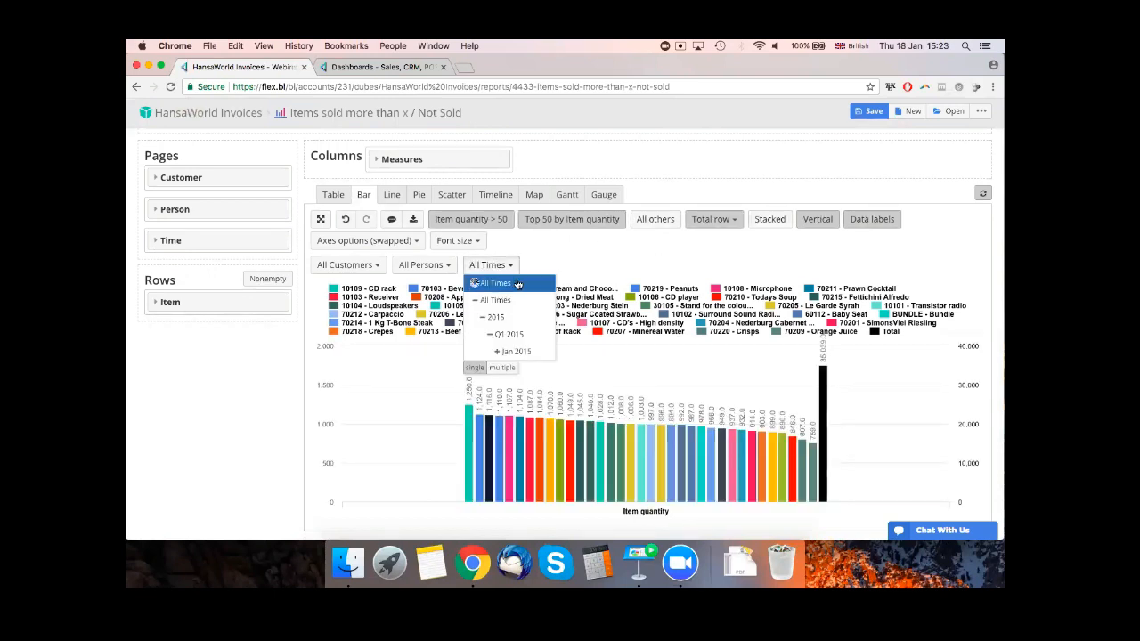
click(471, 283)
click(502, 270)
click(476, 283)
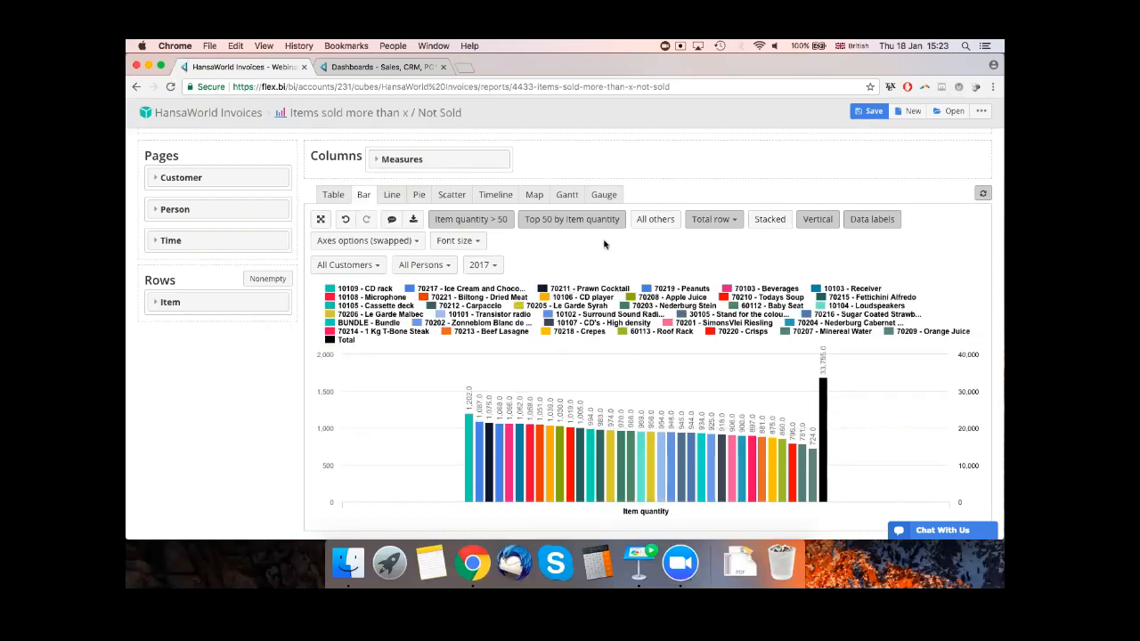
- Inspect the item bars and set the Item quantity filter to greater than 1050
mouse_move(571, 429)
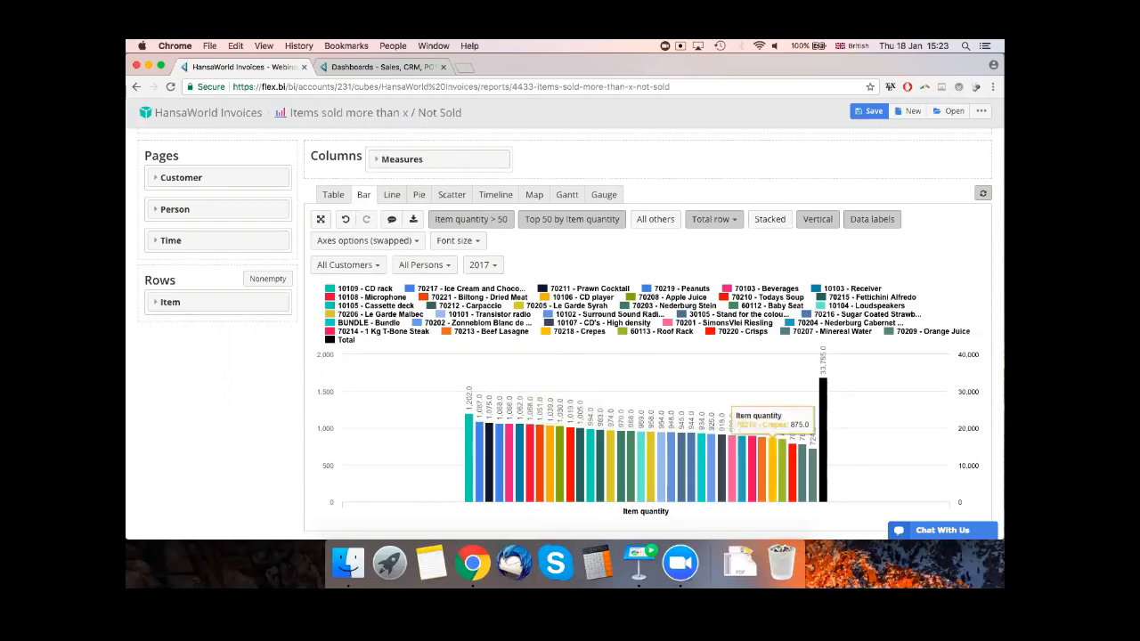
scroll(773, 426, down, 1)
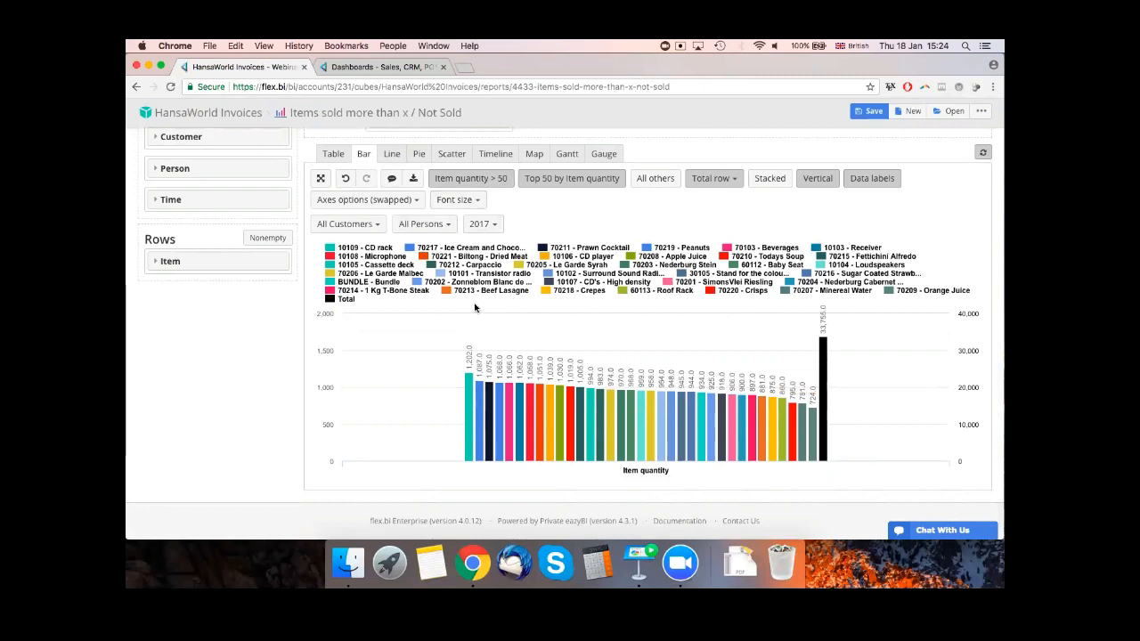
mouse_move(470, 356)
click(490, 185)
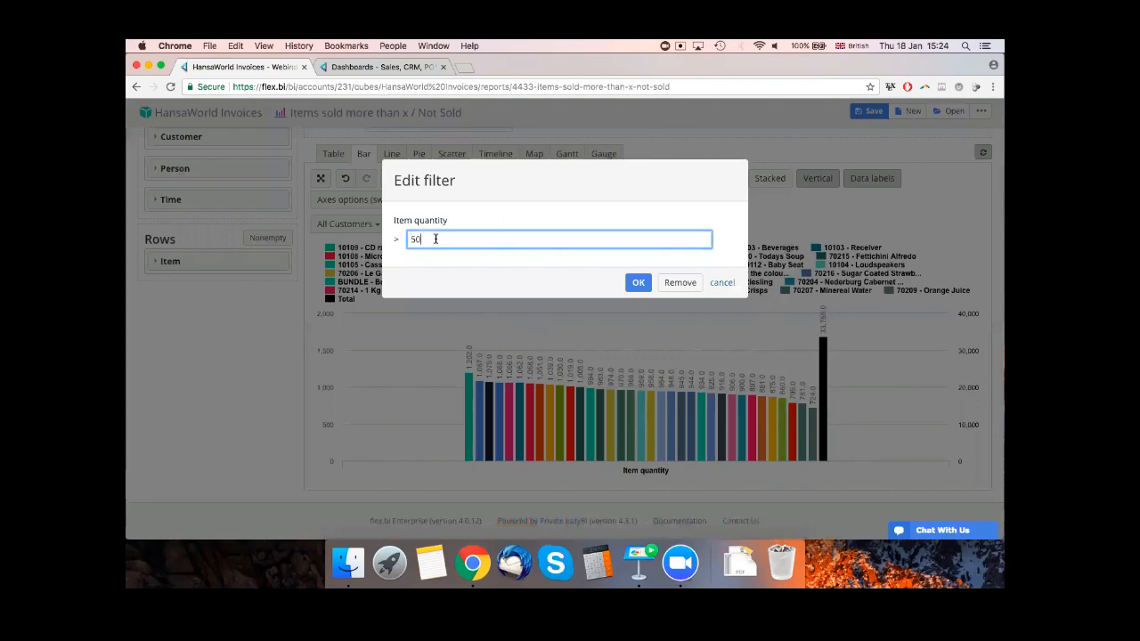
click(722, 282)
click(476, 179)
key(super+a)
key(Return)
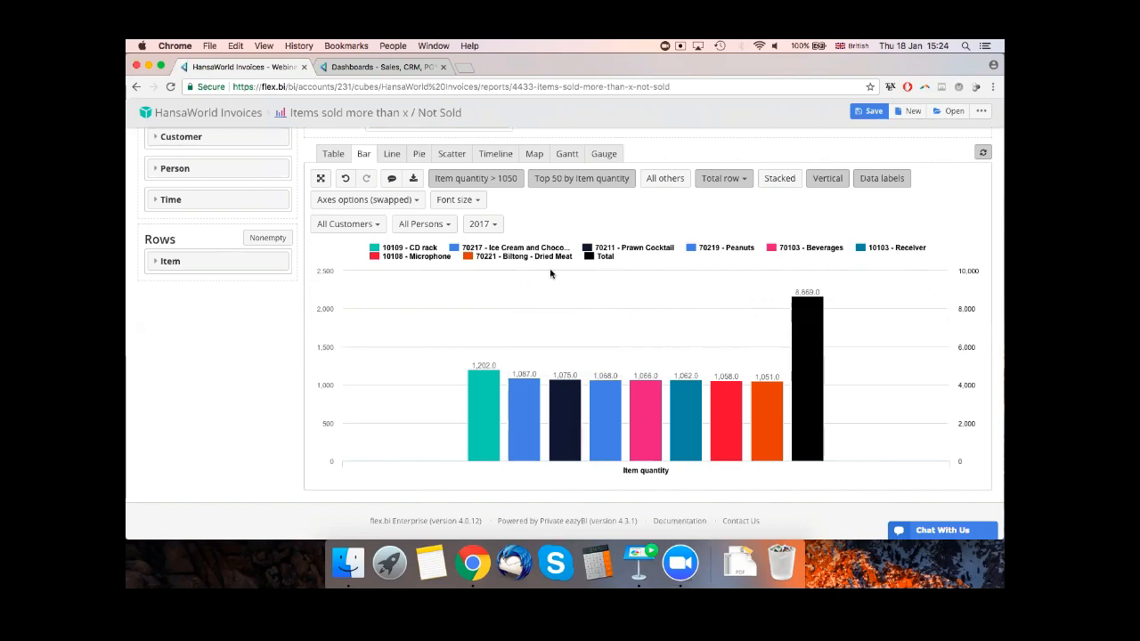
- Reopen the Item quantity filter to review its condition and confirm it with the value 1050
click(500, 179)
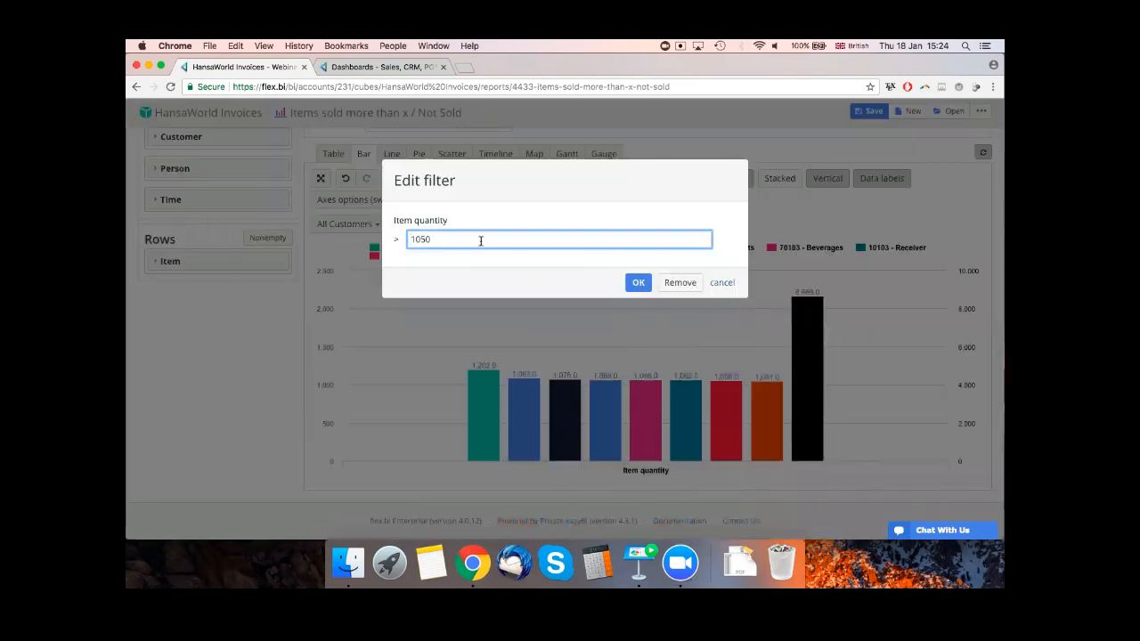
click(435, 238)
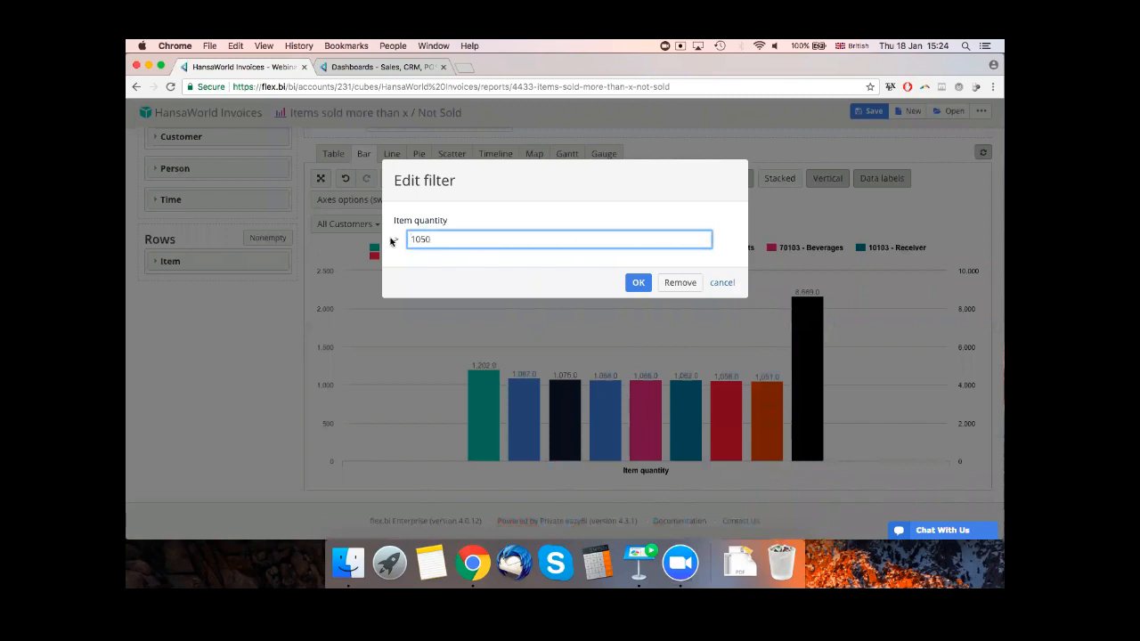
key(super+a)
click(637, 282)
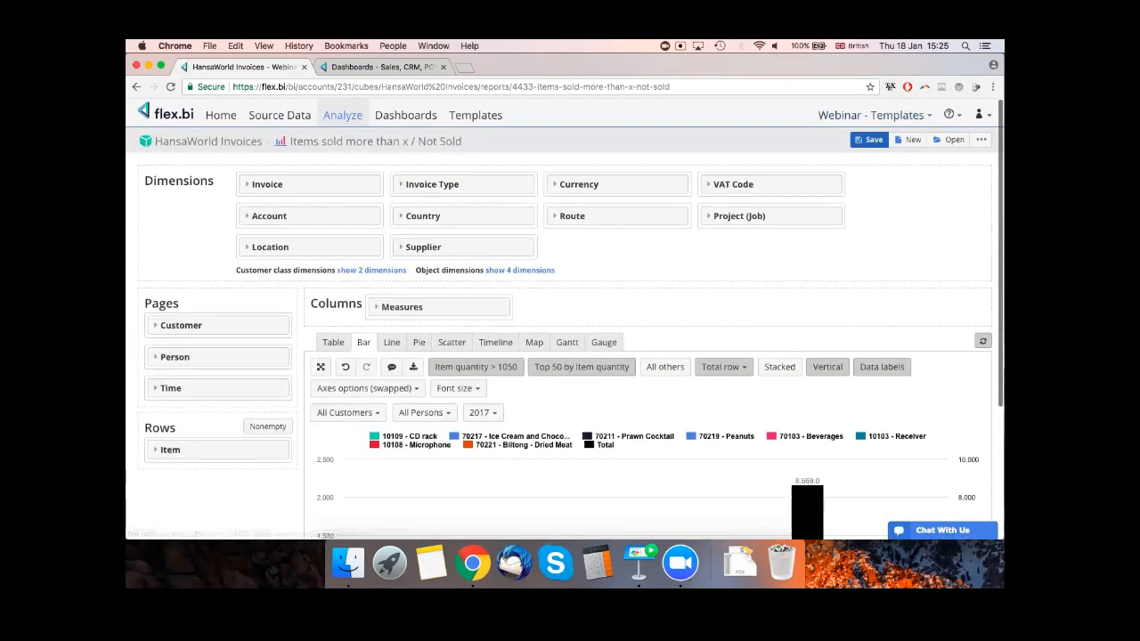
- Save the report under the new name "Items sold more than 1050" in the Home folder
click(869, 140)
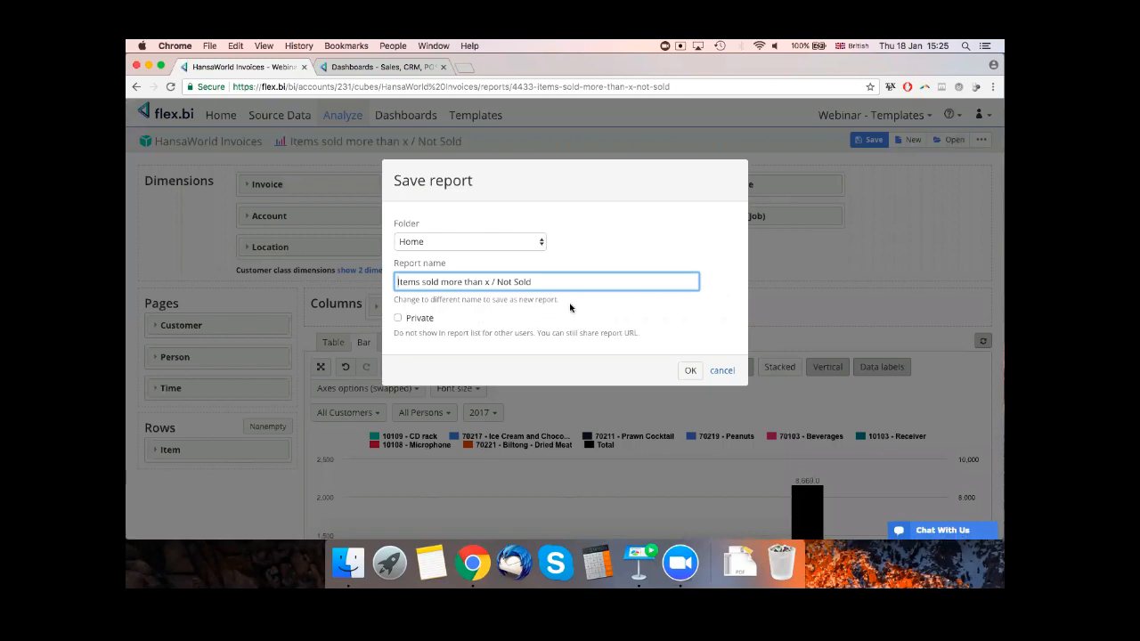
double_click(488, 281)
text(1050)
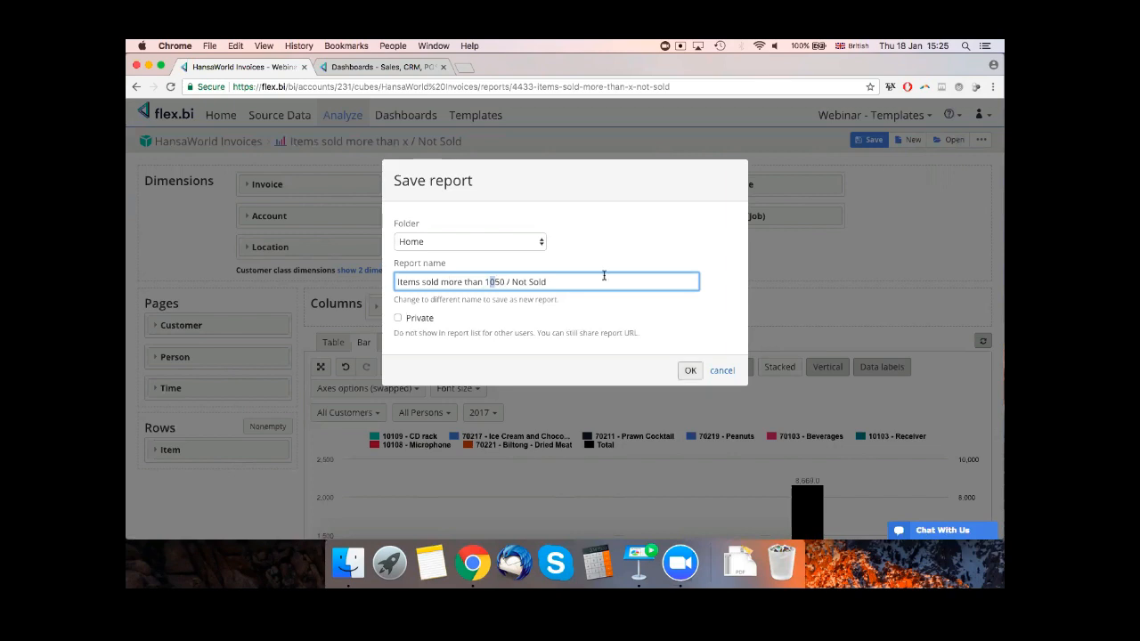
click(509, 286)
key(shift+Left)
key(shift+Left)
key(shift+Left)
key(shift+Left)
key(shift+Left)
key(shift+Left)
key(shift+Left)
key(shift+Left)
key(shift+Left)
key(shift+Left)
key(BackSpace)
click(691, 371)
- Open the Item Report dashboard for editing and remove the Items sold more than x / Not Sold report from it
click(403, 116)
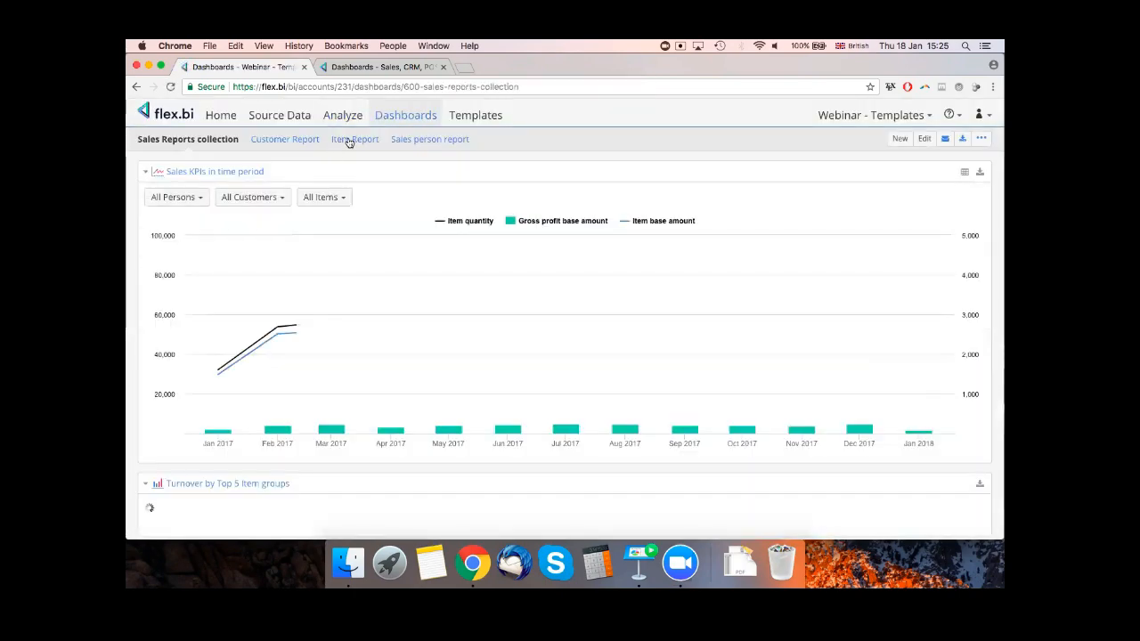
click(353, 140)
scroll(392, 336, down, 5)
scroll(393, 336, down, 5)
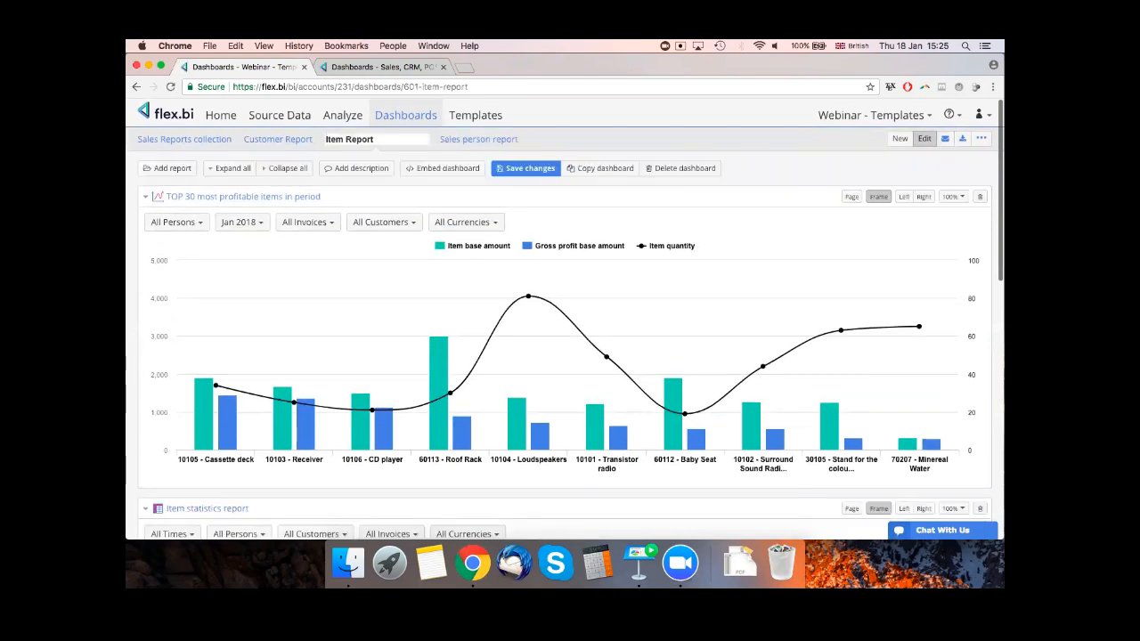
scroll(565, 337, down, 8)
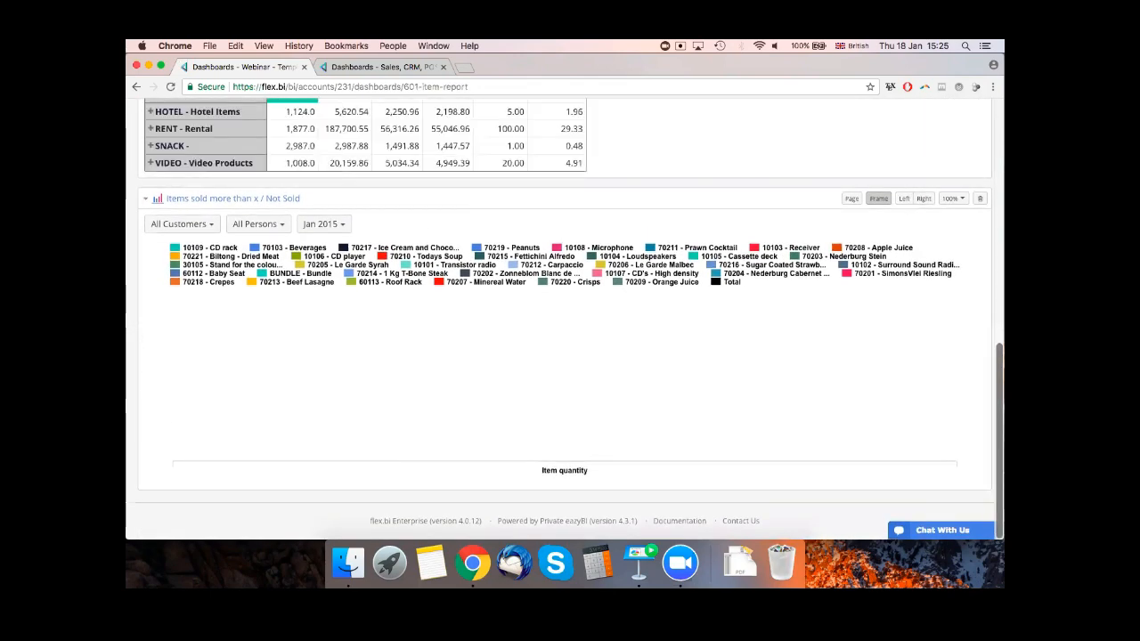
scroll(244, 210, up, 10)
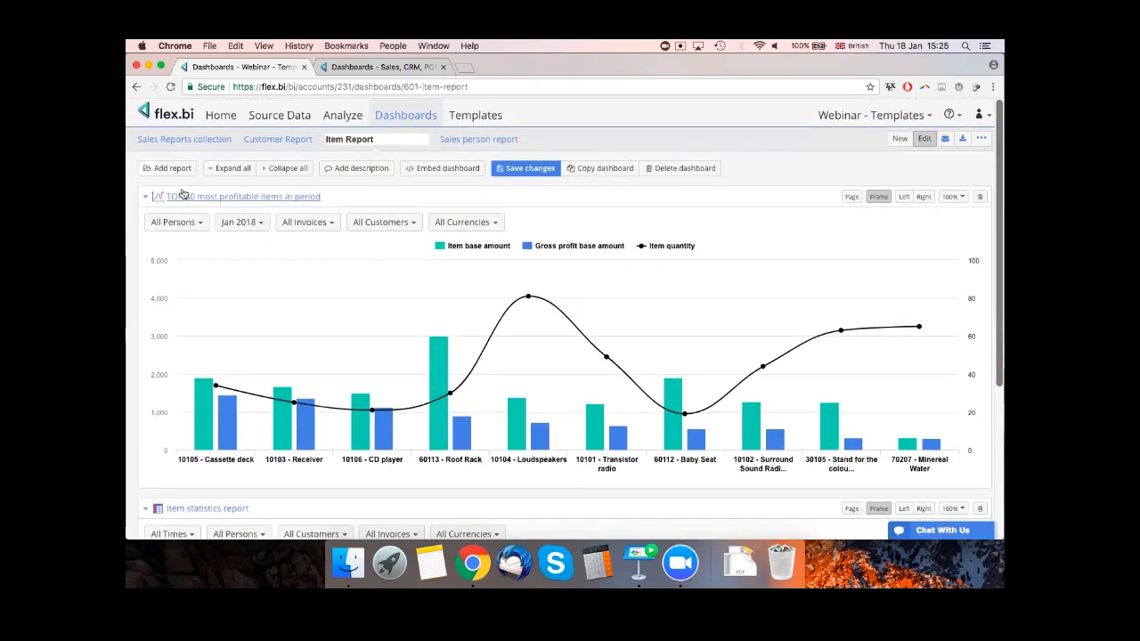
- Search the available reports for "Items" and add Items sold more than 1050 to the Item Report dashboard
click(171, 169)
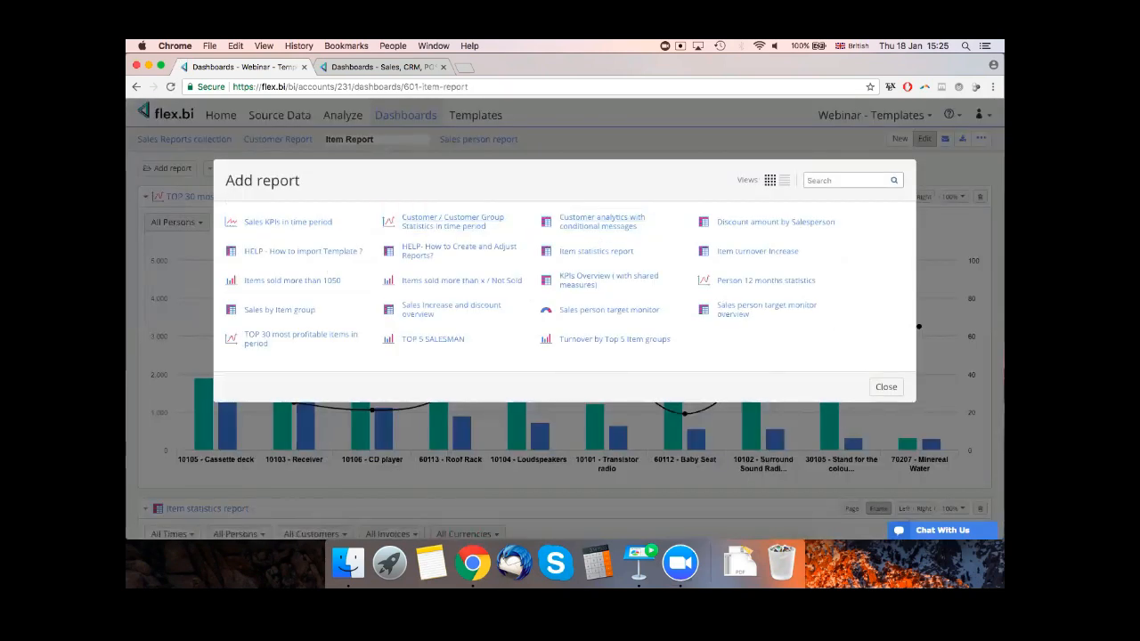
click(846, 180)
text(Items)
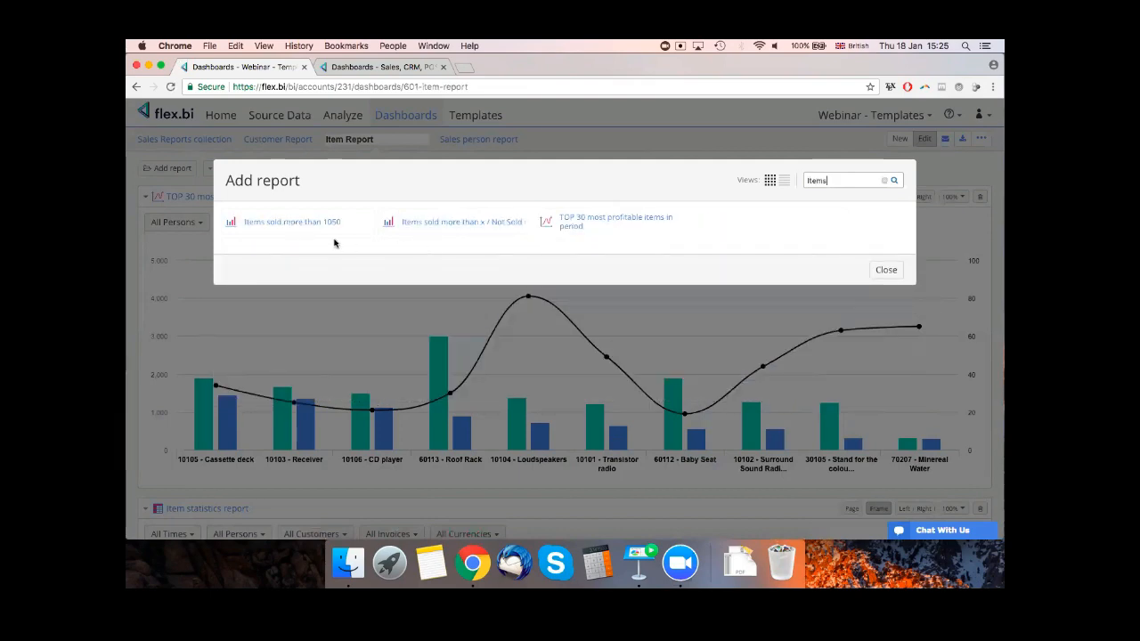
click(281, 226)
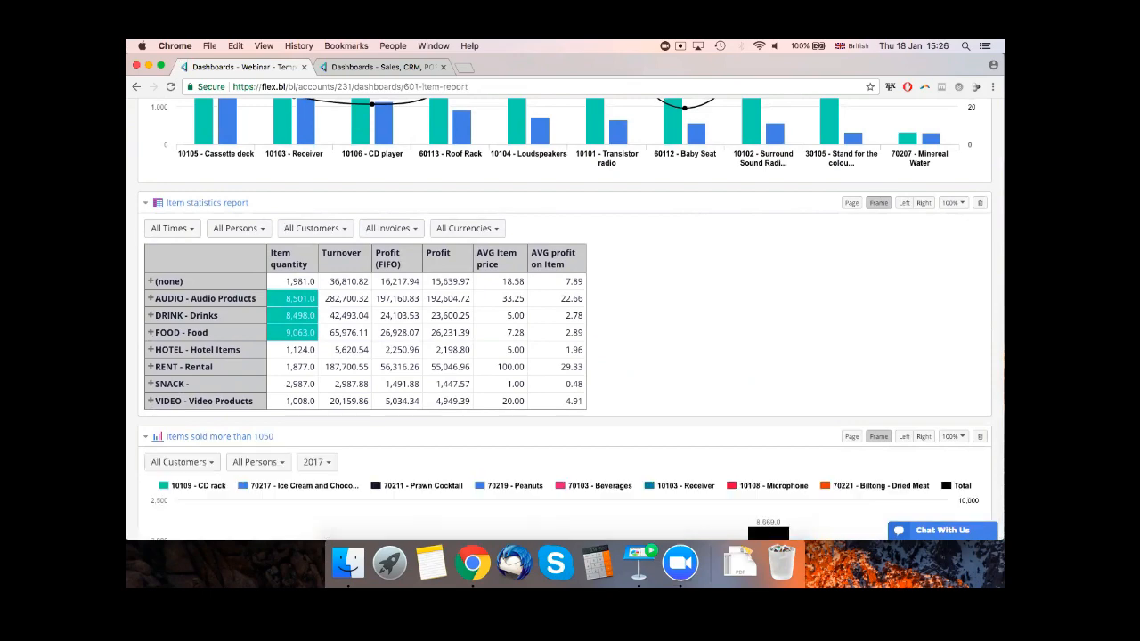
- Check the added Items sold more than 1050 chart and save the Item Report dashboard changes
scroll(570, 356, down, 5)
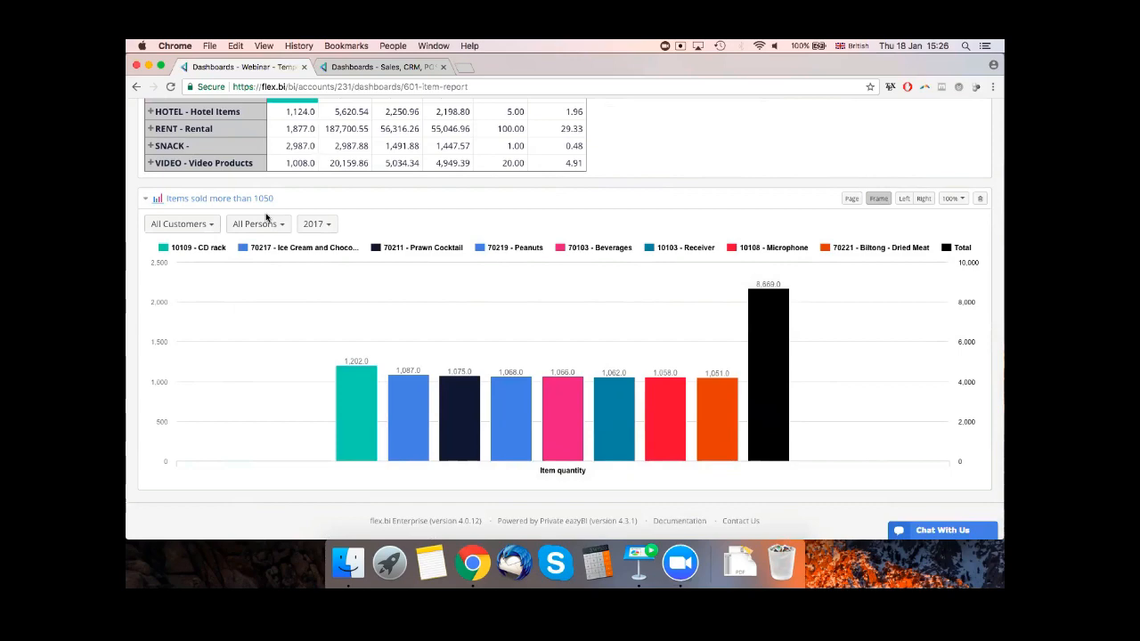
scroll(614, 183, up, 10)
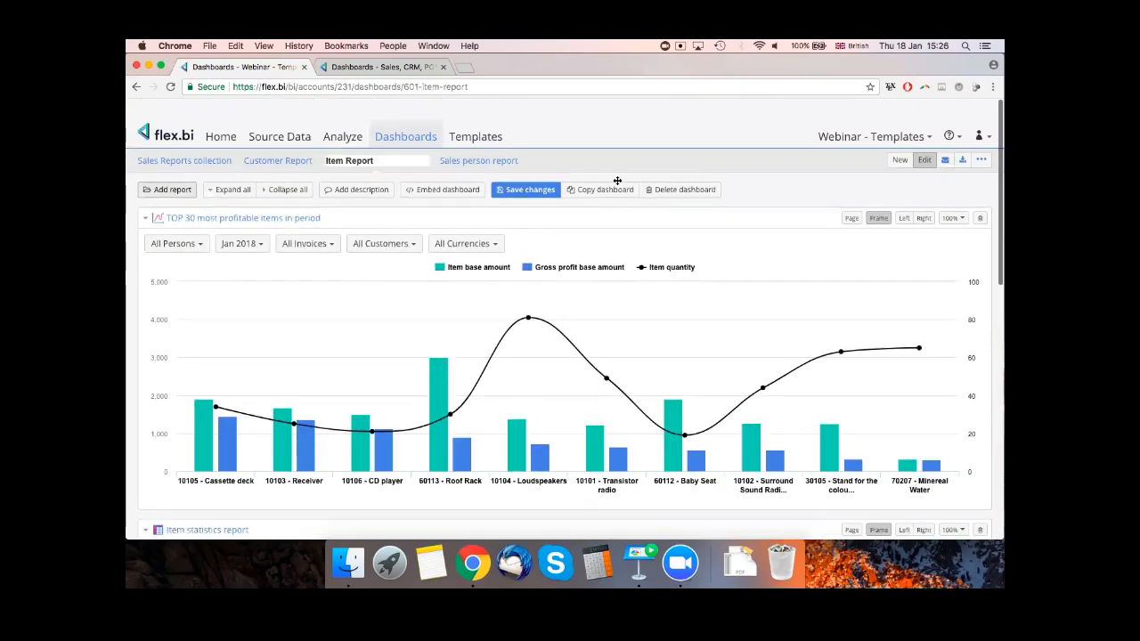
click(548, 174)
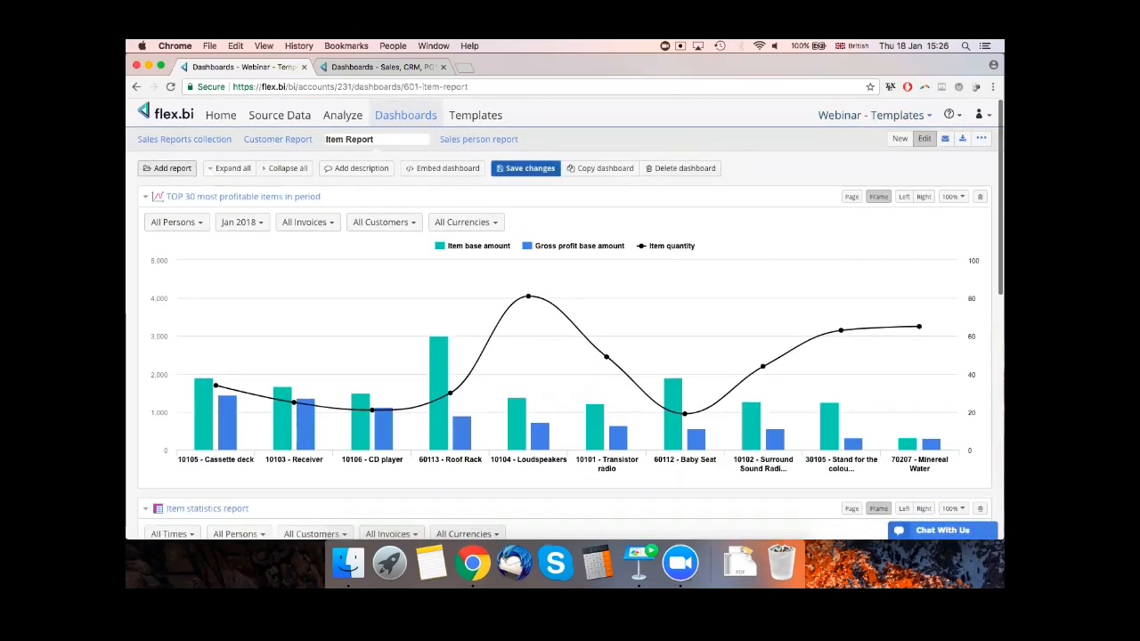
scroll(548, 176, down, 5)
scroll(564, 321, down, 4)
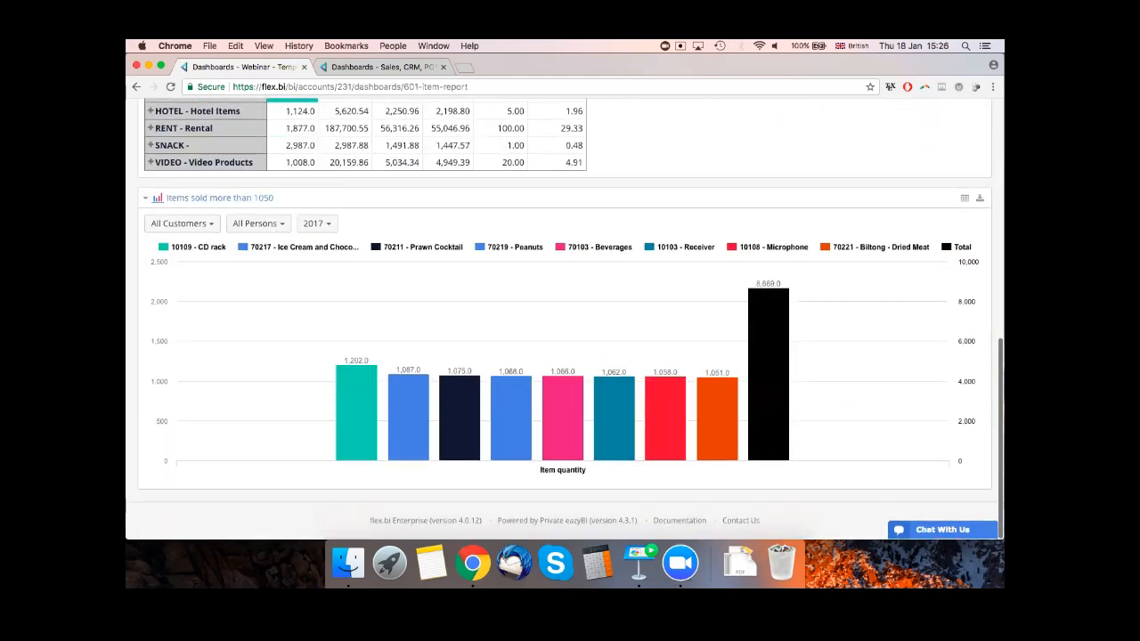
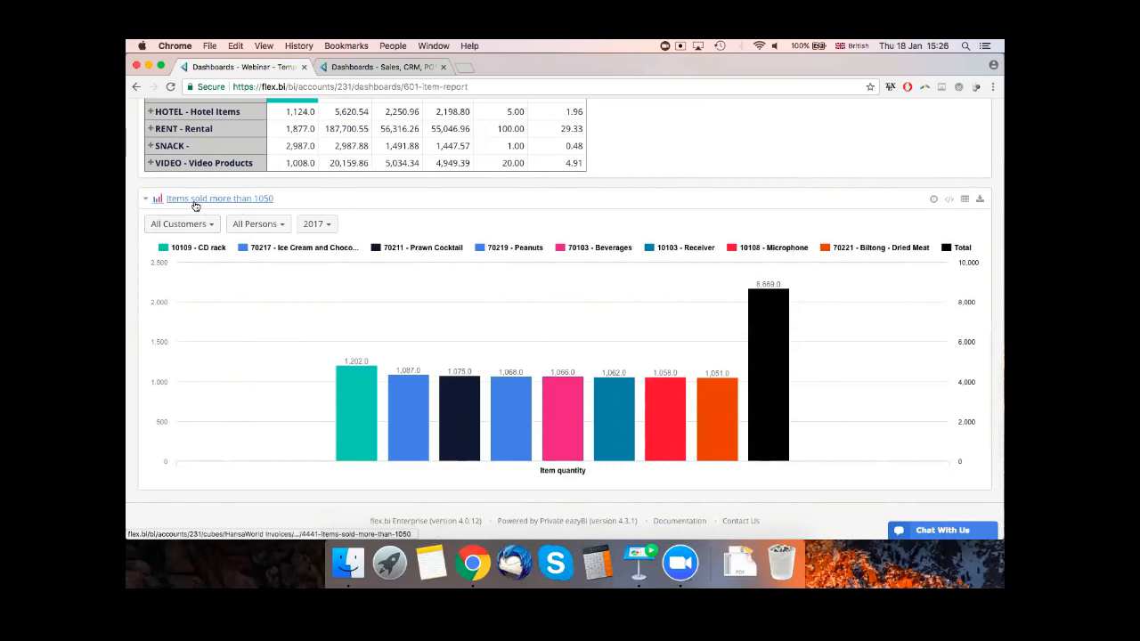
- Open the Items sold more than 1050 report from the dashboard for analysis and remove its Item quantity filter
click(256, 203)
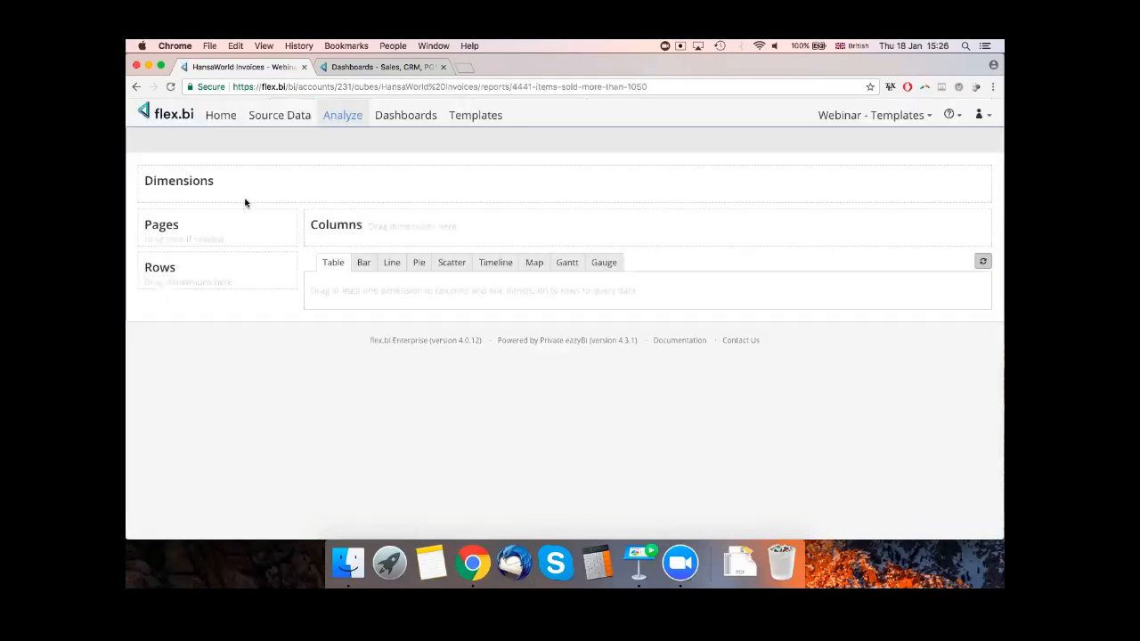
scroll(552, 307, down, 3)
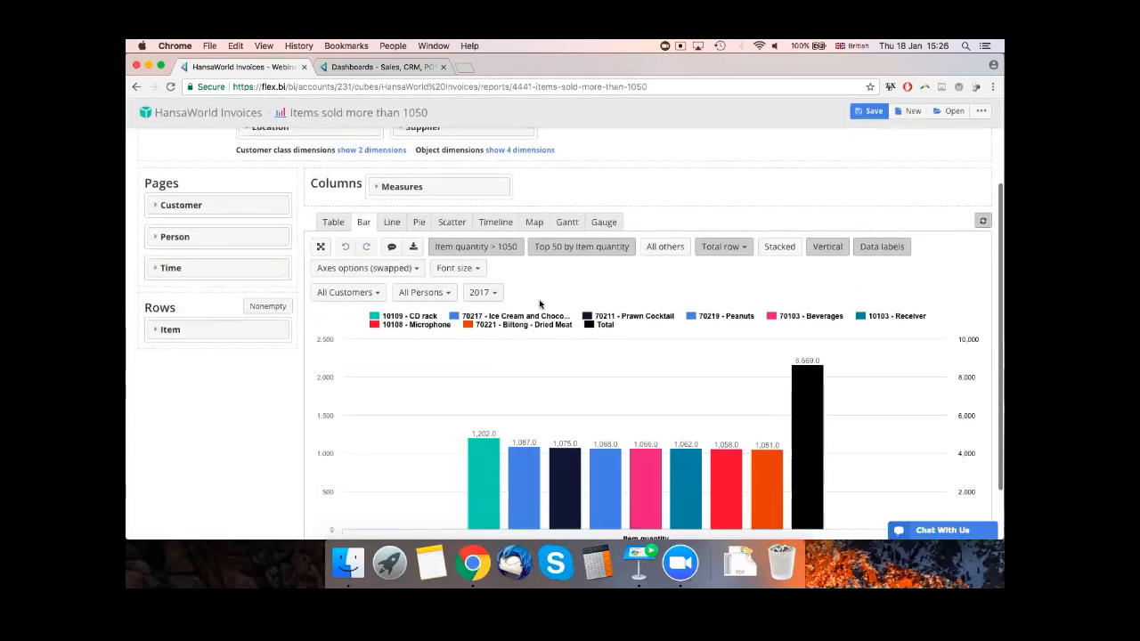
click(504, 247)
click(680, 283)
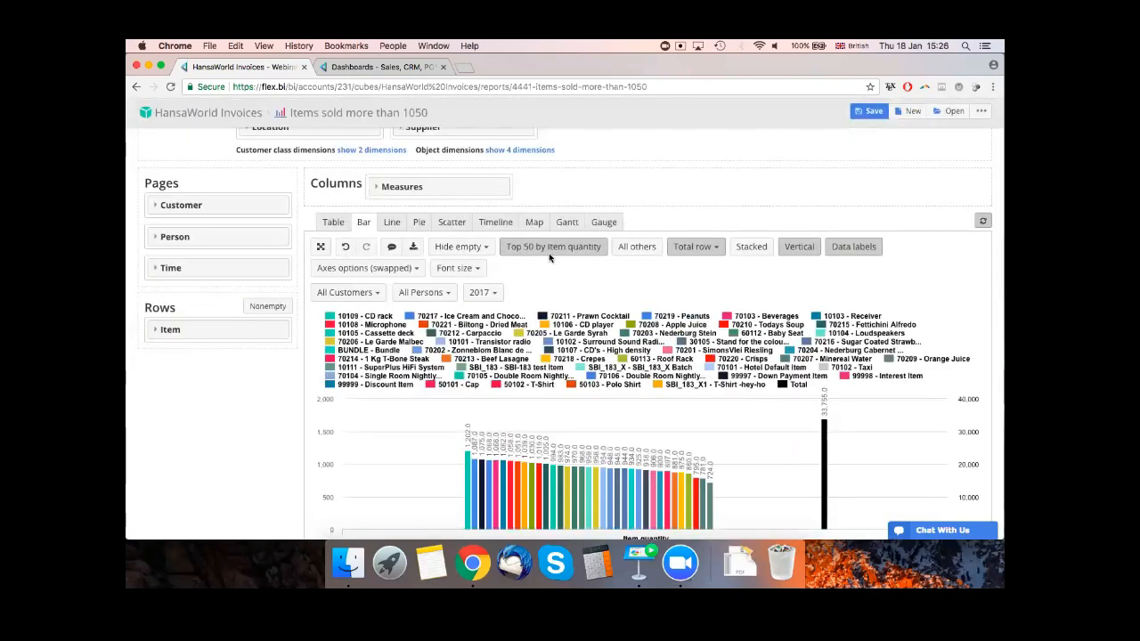
- Remove the Top 50 by Item quantity limit and show the report as a table
scroll(554, 259, down, 1)
scroll(554, 259, down, 1)
click(529, 220)
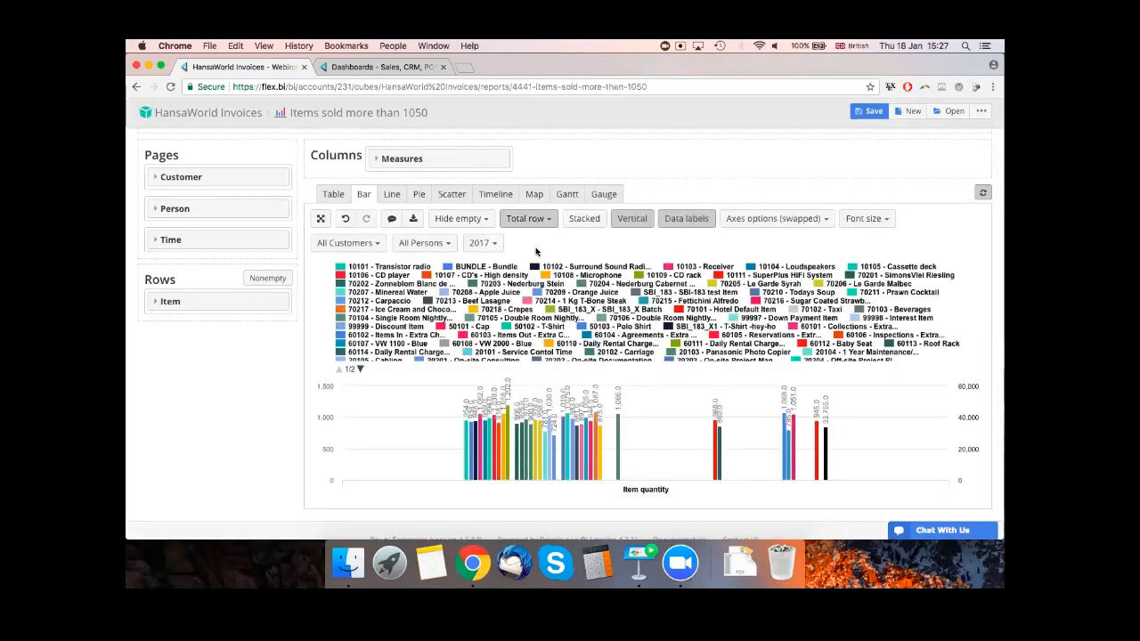
scroll(526, 222, down, 1)
click(333, 174)
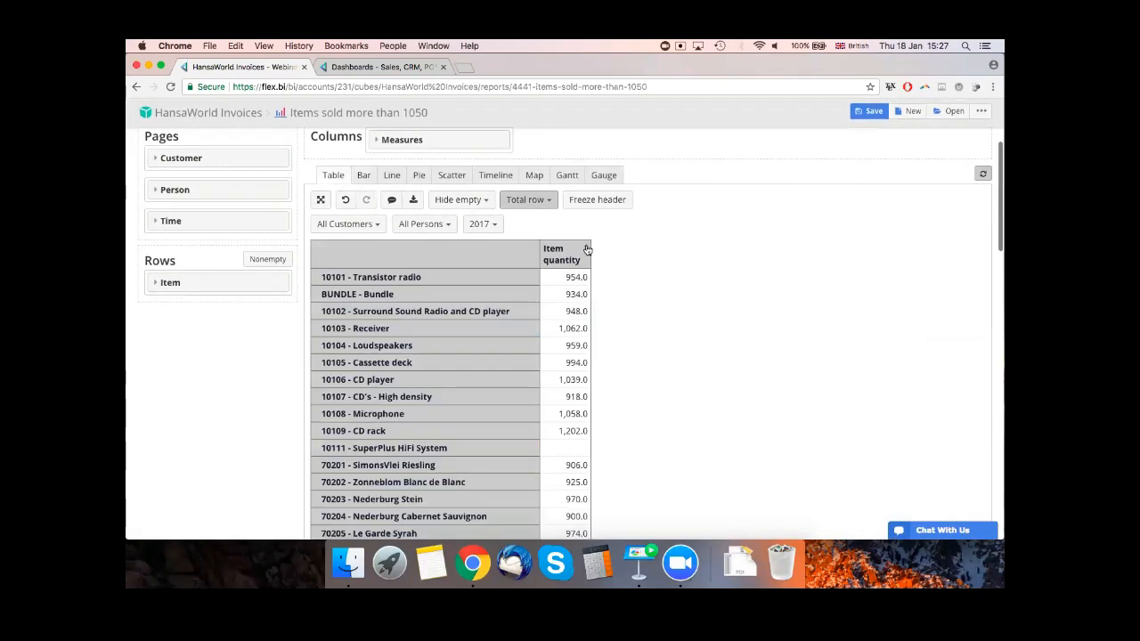
- Review the row filter operators offered for the Item quantity column and examine the item rows for empty quantities
click(556, 253)
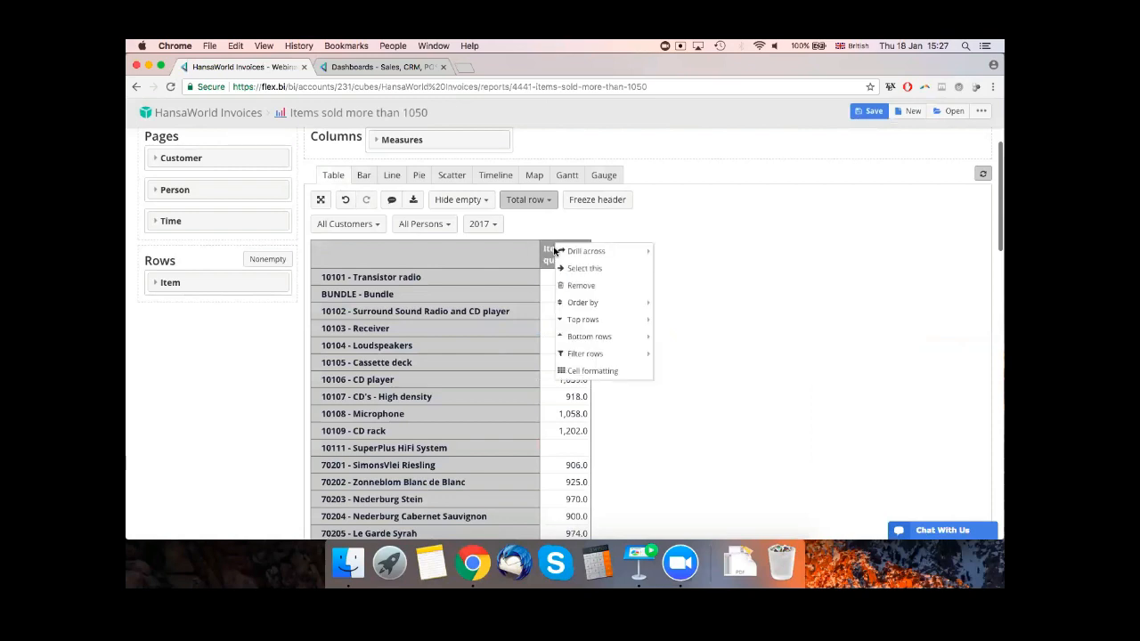
click(558, 253)
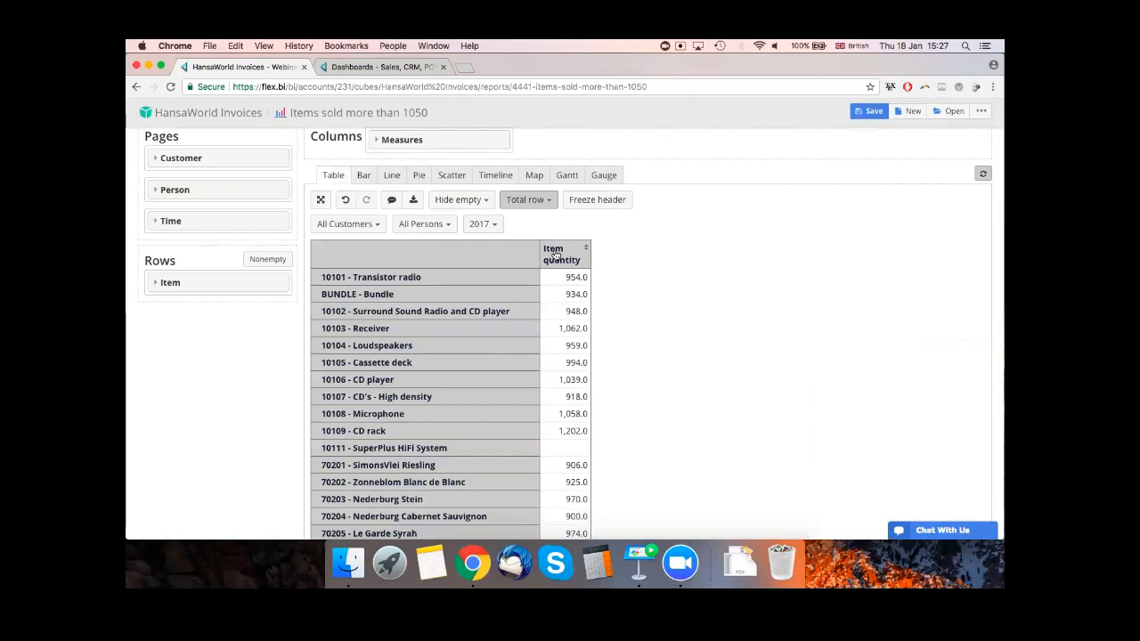
click(560, 253)
mouse_move(606, 356)
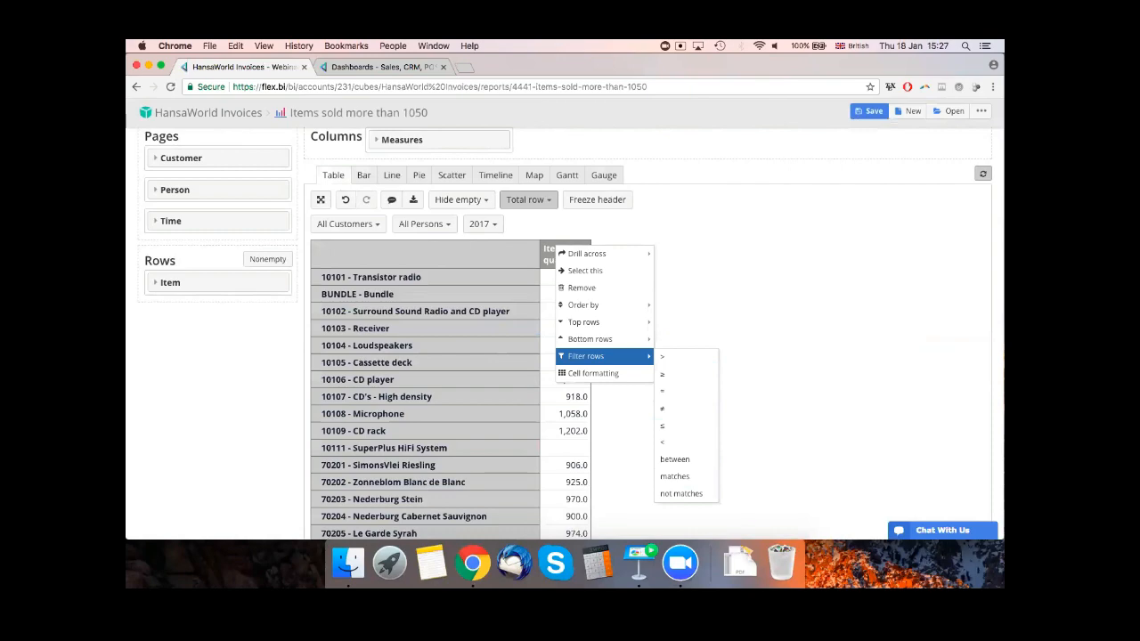
scroll(552, 308, down, 3)
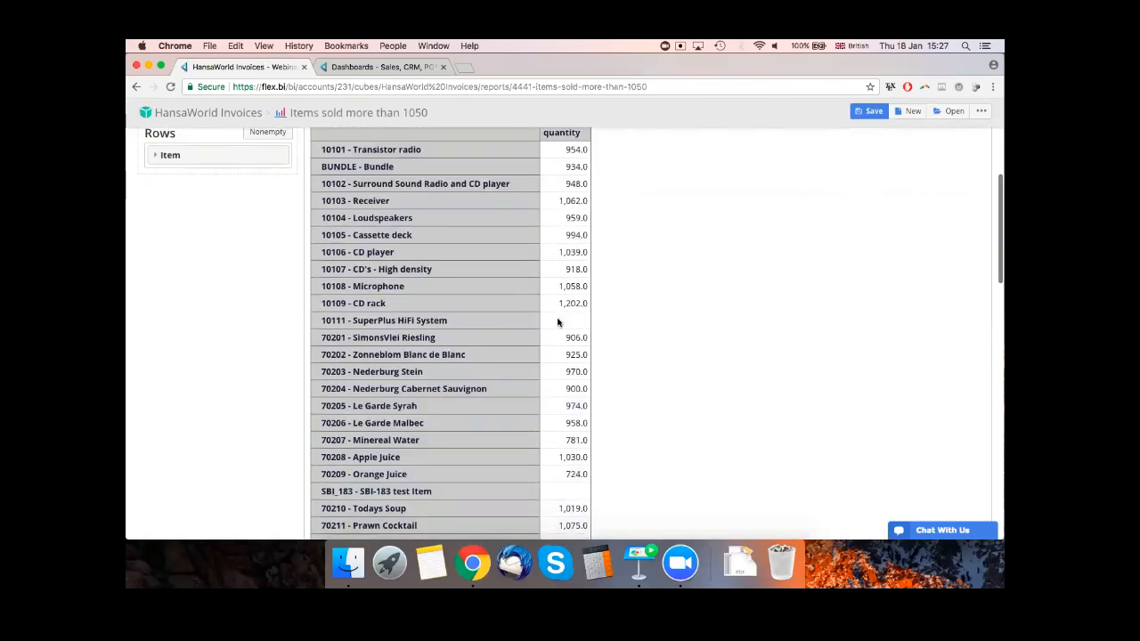
scroll(571, 326, up, 2)
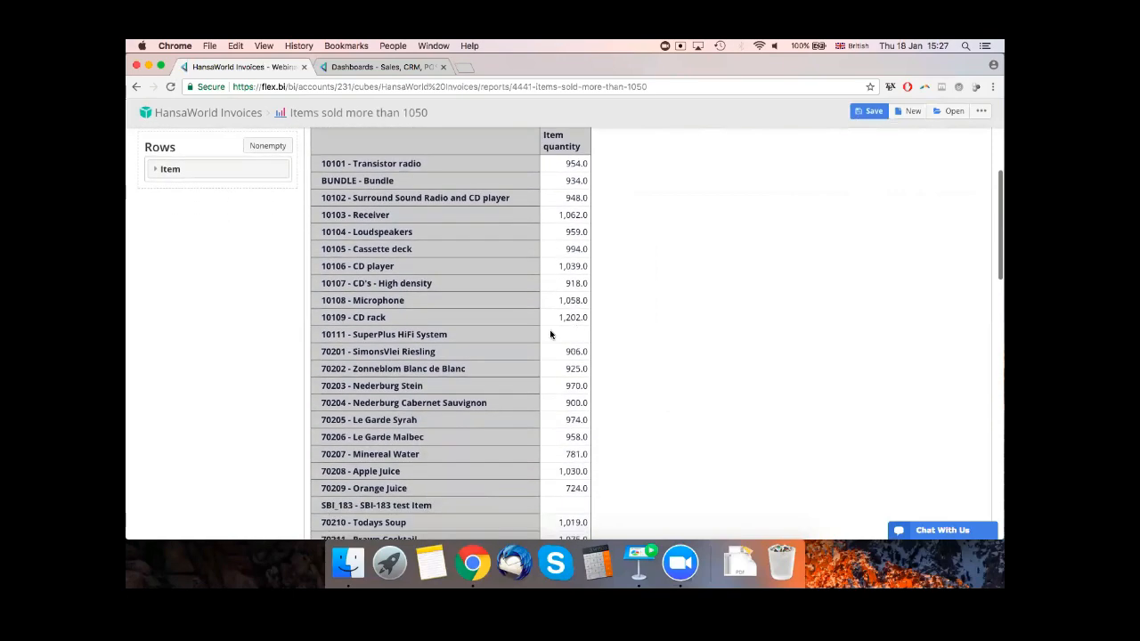
scroll(560, 339, up, 3)
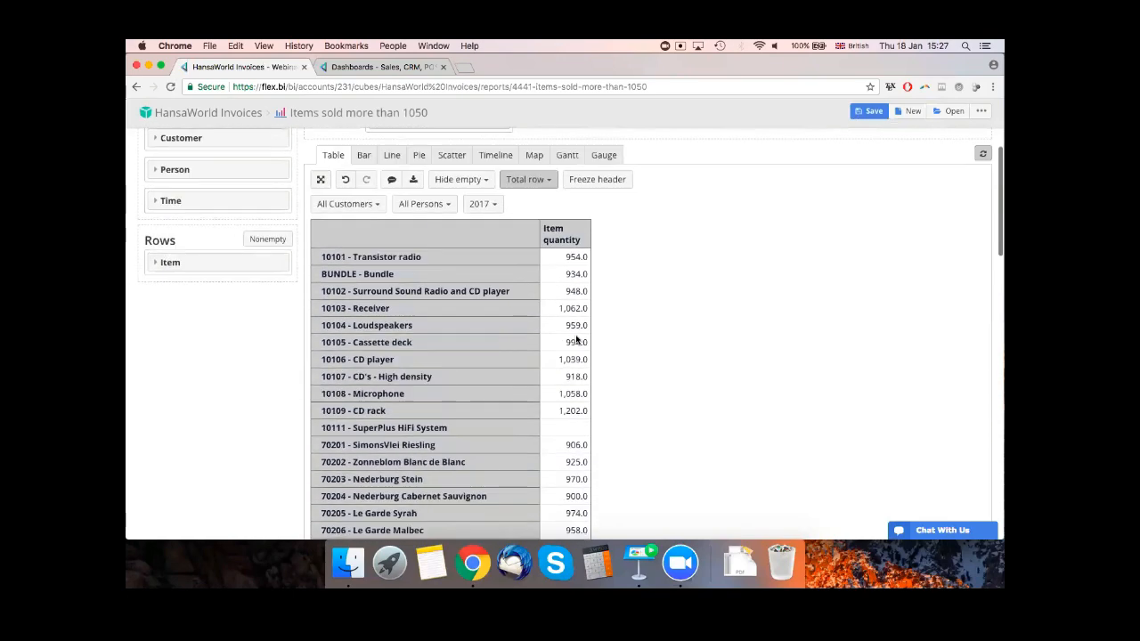
- Filter the table to rows whose Item quantity does not match the regular expression "."
click(571, 233)
mouse_move(615, 336)
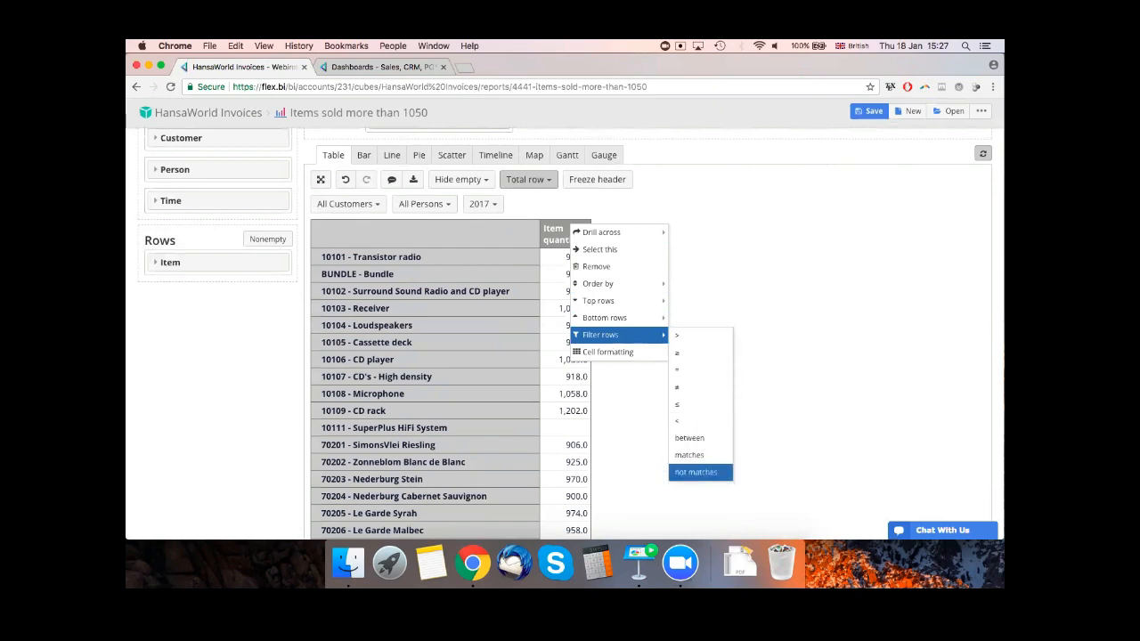
click(698, 472)
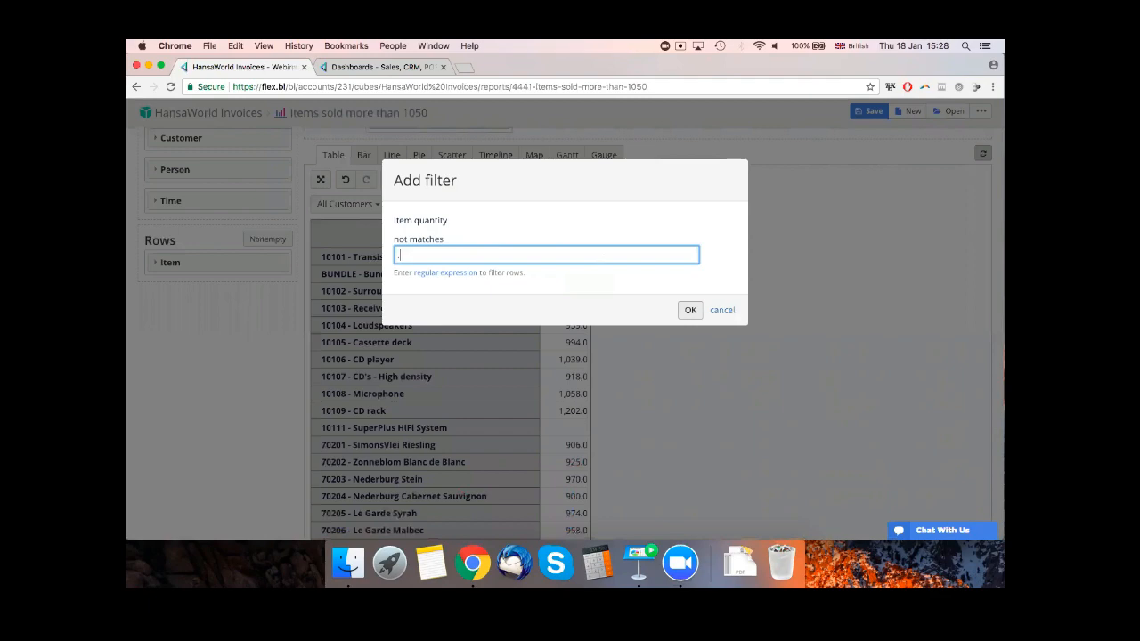
click(690, 310)
scroll(591, 282, down, 3)
scroll(591, 281, down, 3)
scroll(591, 282, up, 10)
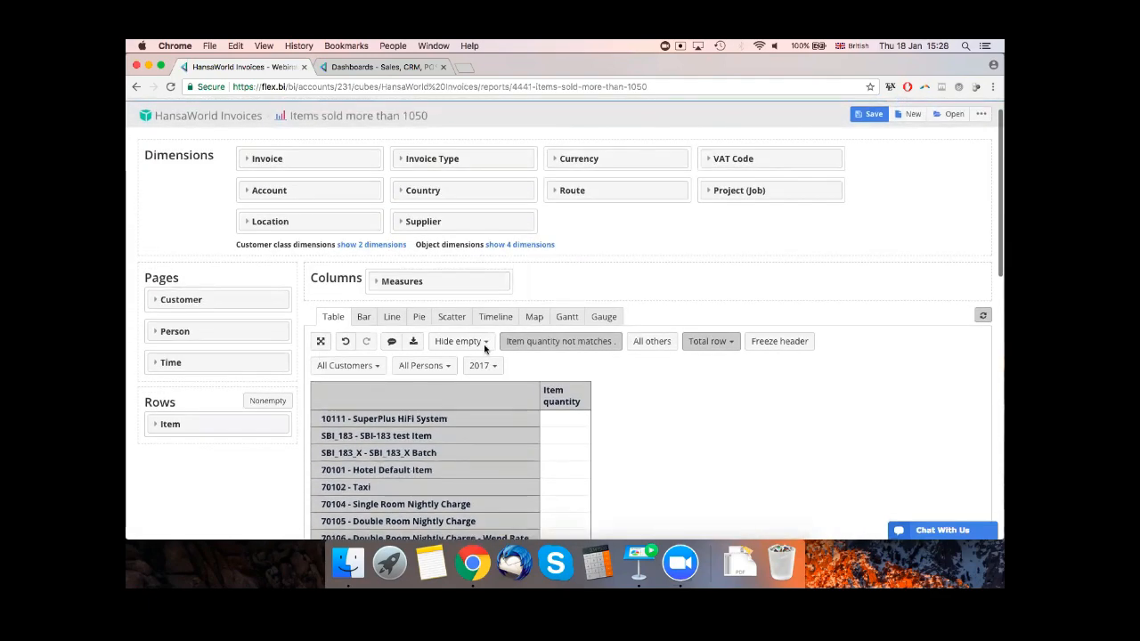
- Look through the filtered unsold items and display the report as a line chart
scroll(499, 294, down, 5)
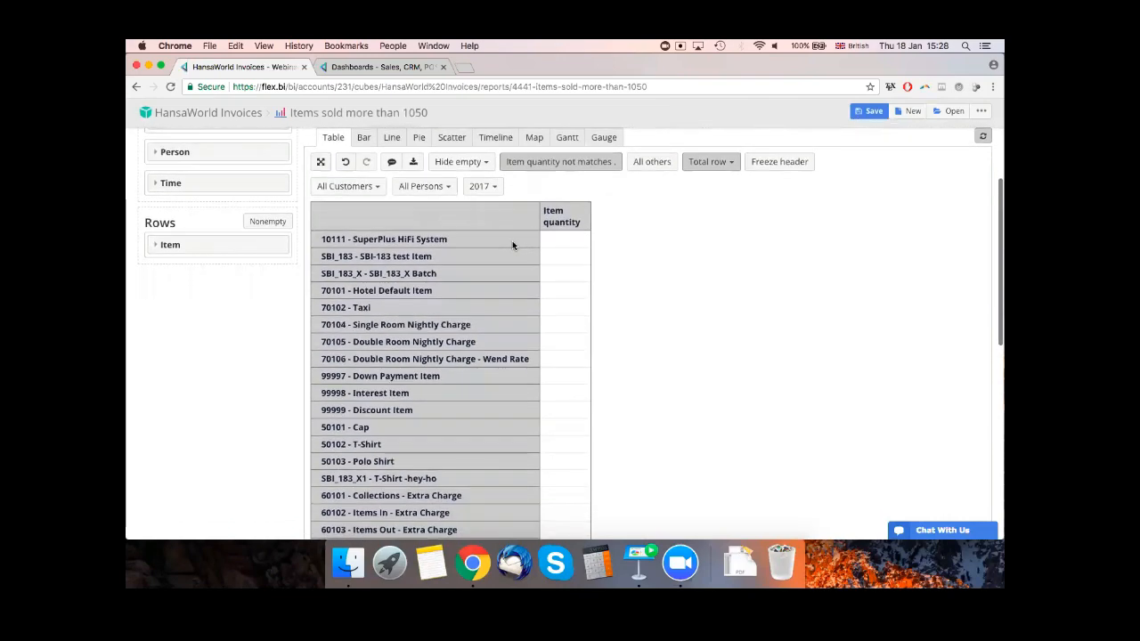
scroll(512, 240, down, 1)
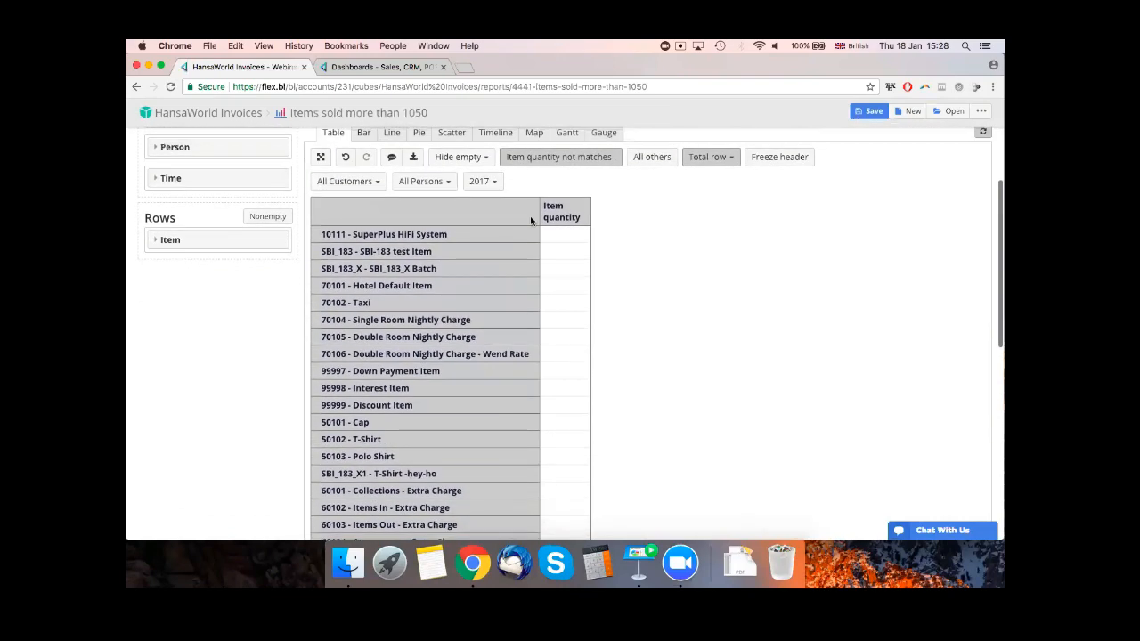
scroll(531, 221, up, 2)
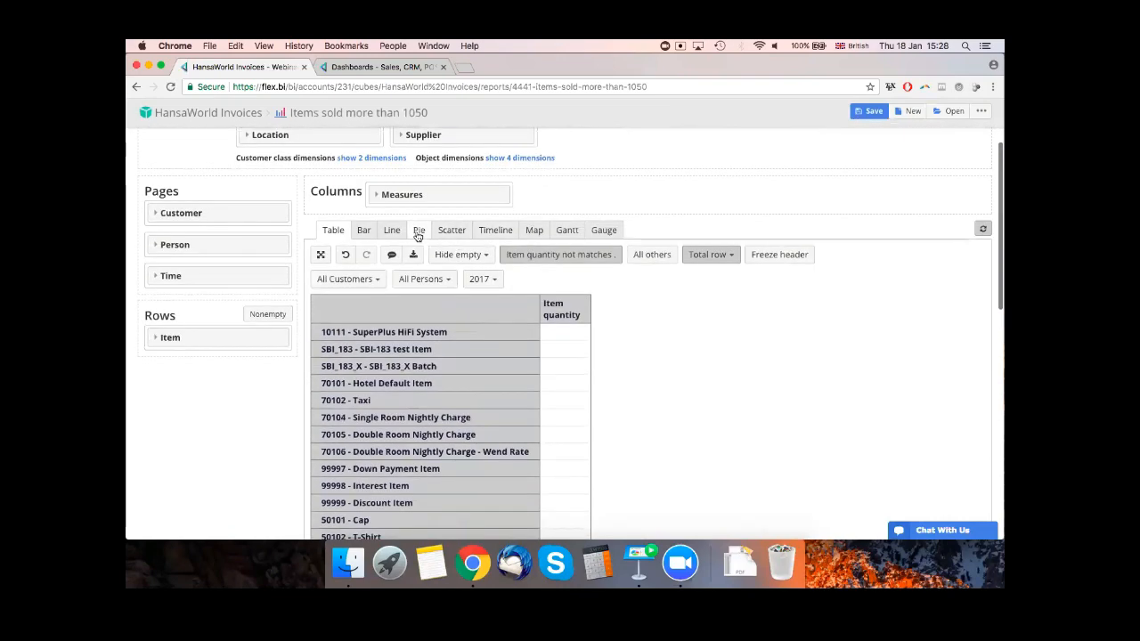
click(392, 231)
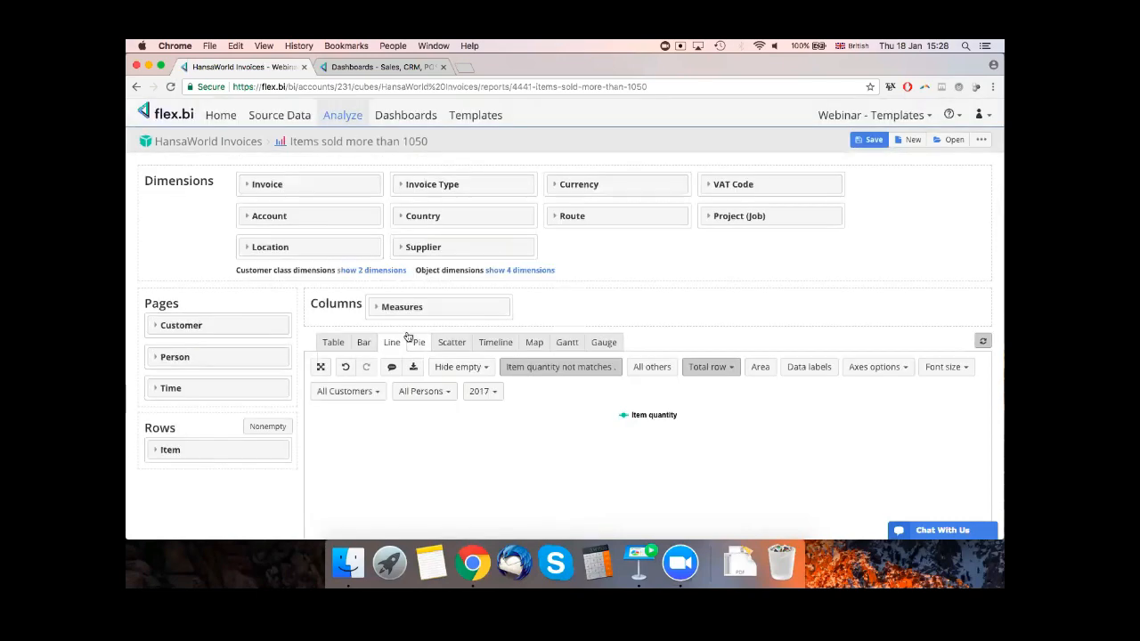
- Display the unsold items report as a table and look through its item rows
scroll(408, 336, down, 4)
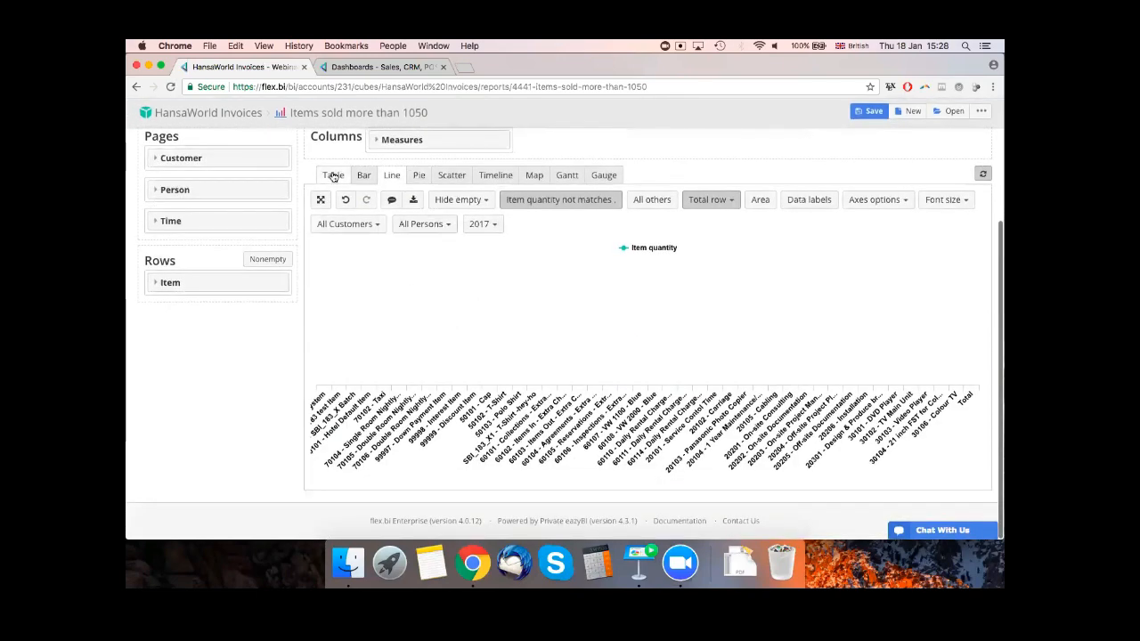
click(333, 175)
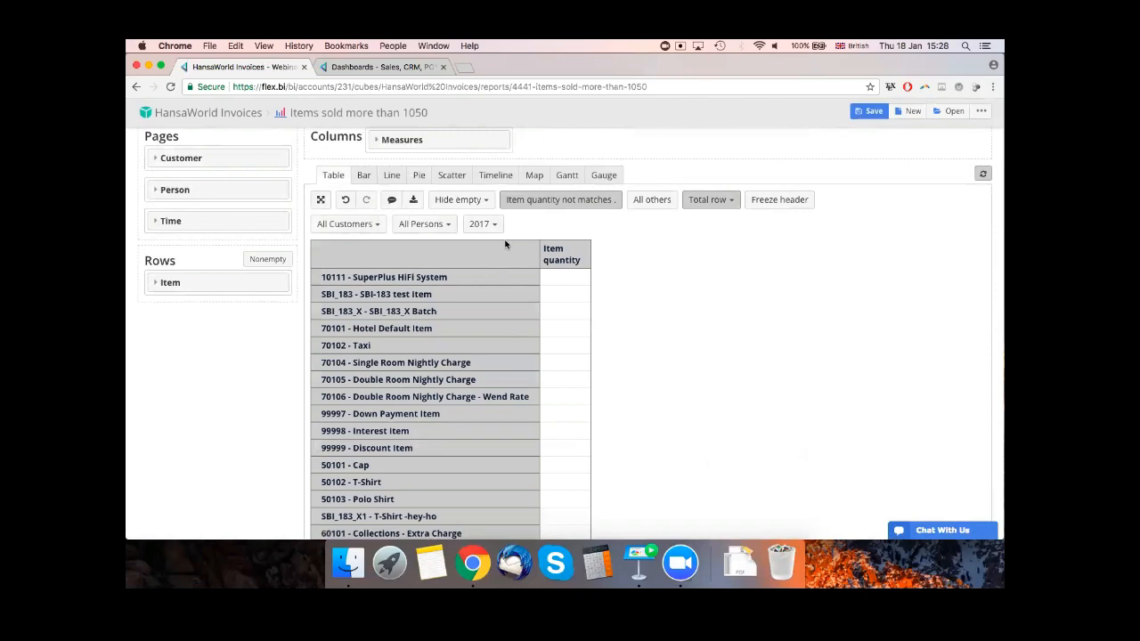
scroll(506, 244, up, 4)
scroll(598, 331, down, 1)
scroll(598, 331, down, 3)
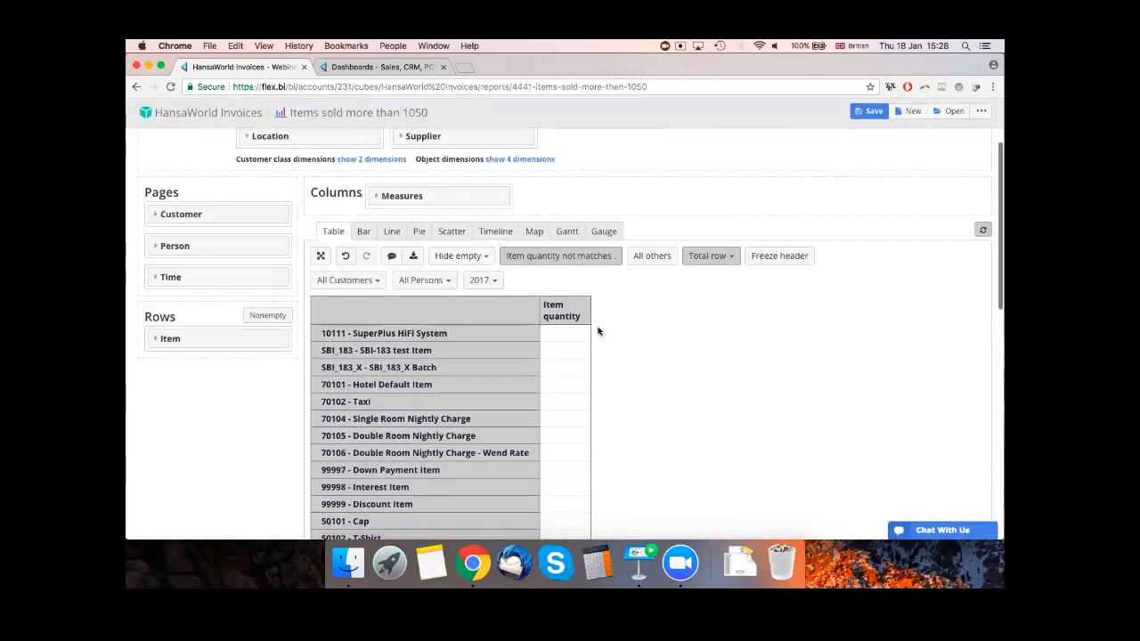
scroll(588, 312, up, 5)
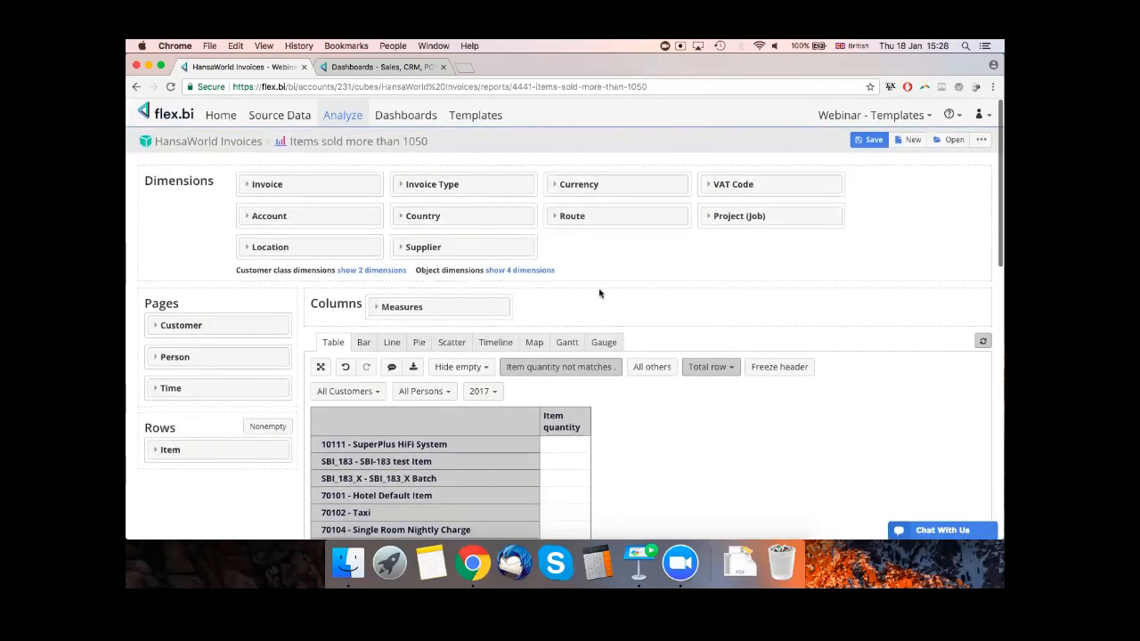
scroll(576, 299, down, 3)
scroll(577, 299, up, 3)
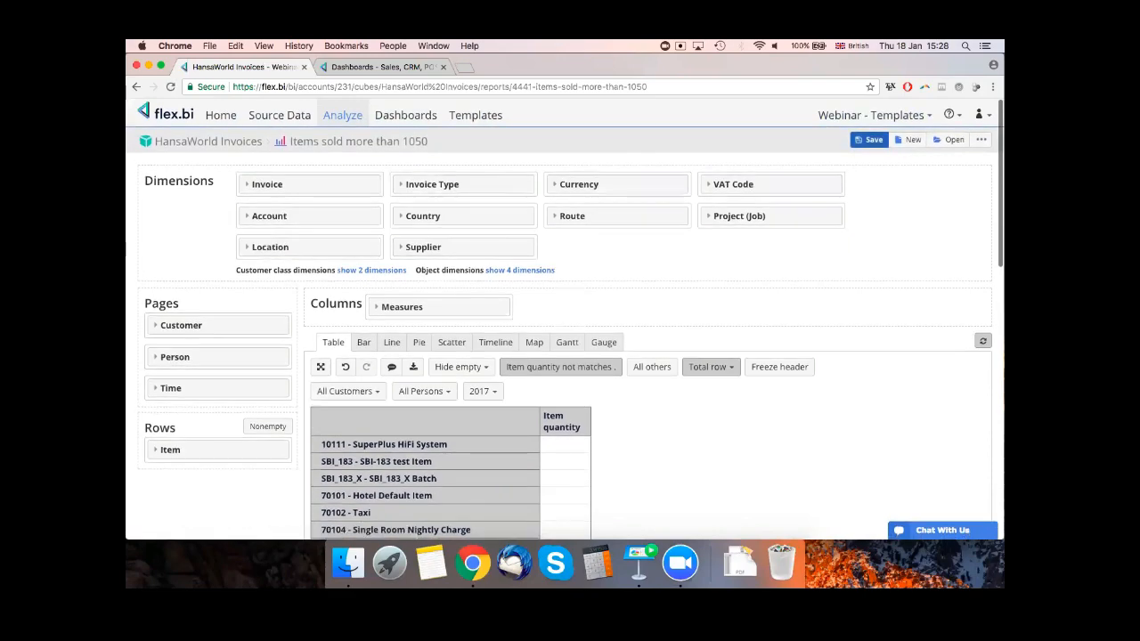
- Save the filtered table as a new report named "Items not Sold" in the Home folder
click(868, 139)
drag(534, 277, 420, 280)
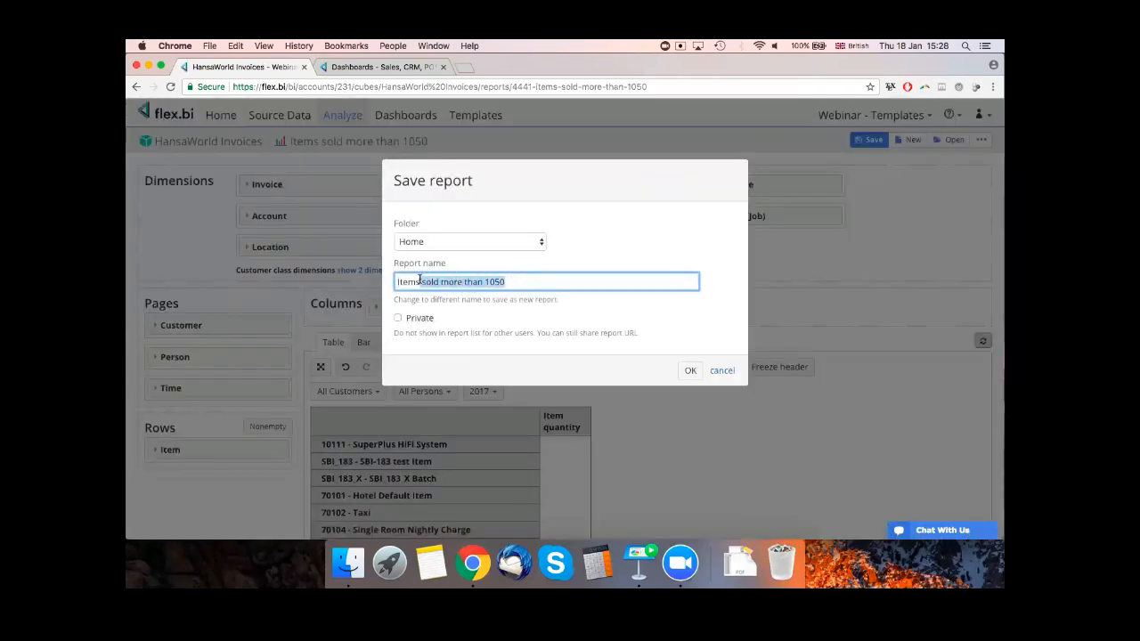
key(BackSpace)
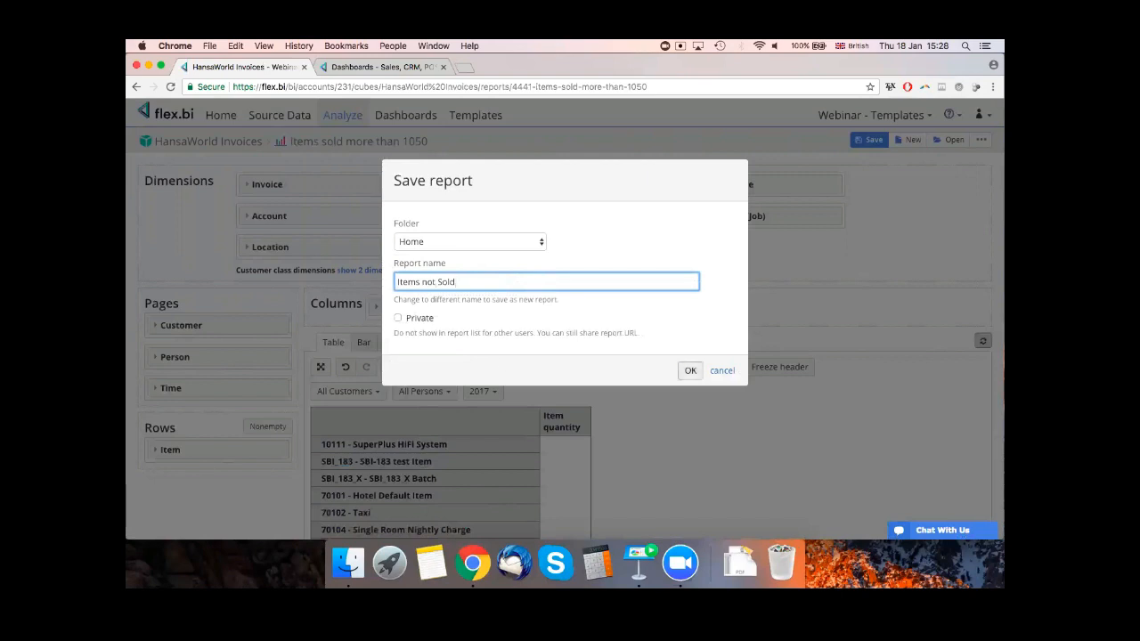
click(690, 371)
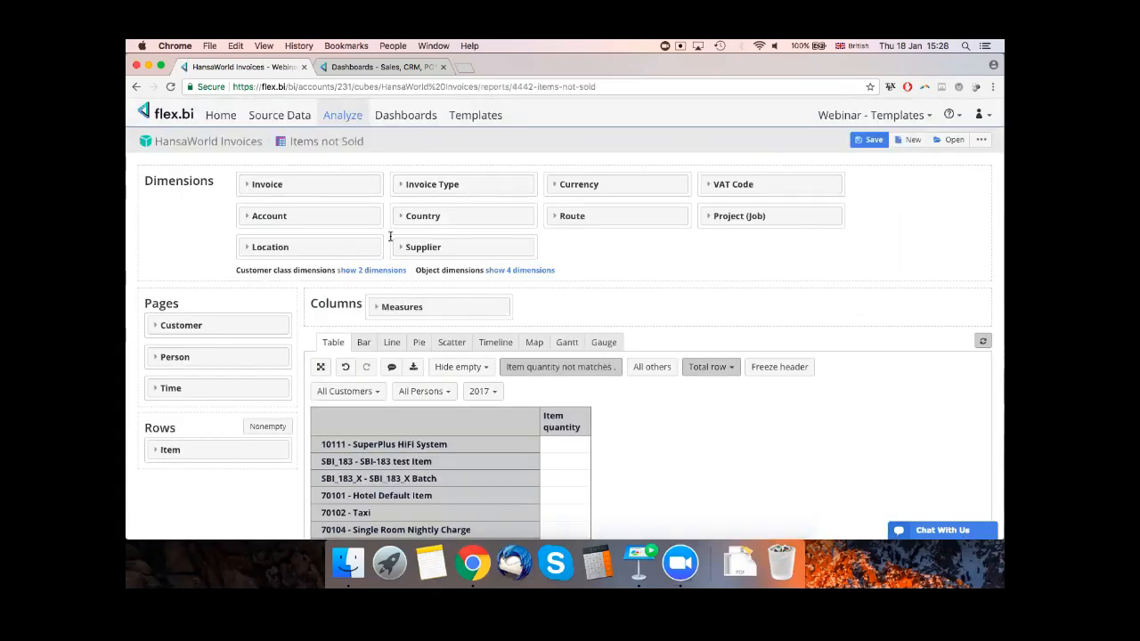
- Add the Items not Sold report to the Item Report dashboard
click(394, 116)
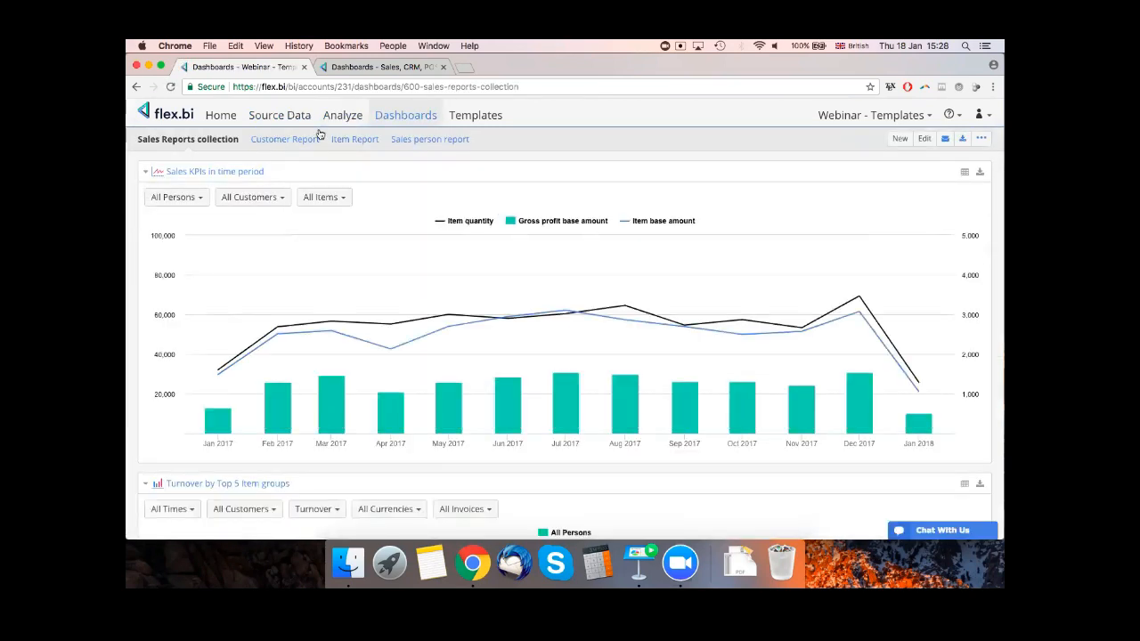
click(357, 138)
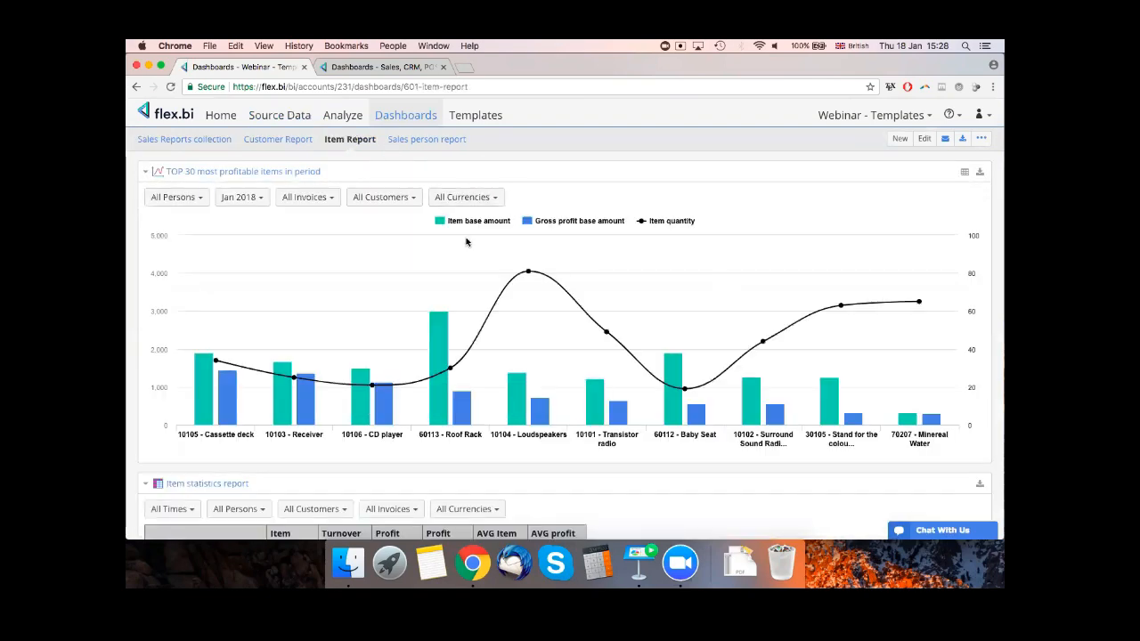
scroll(468, 242, down, 5)
scroll(468, 242, down, 2)
scroll(467, 242, up, 10)
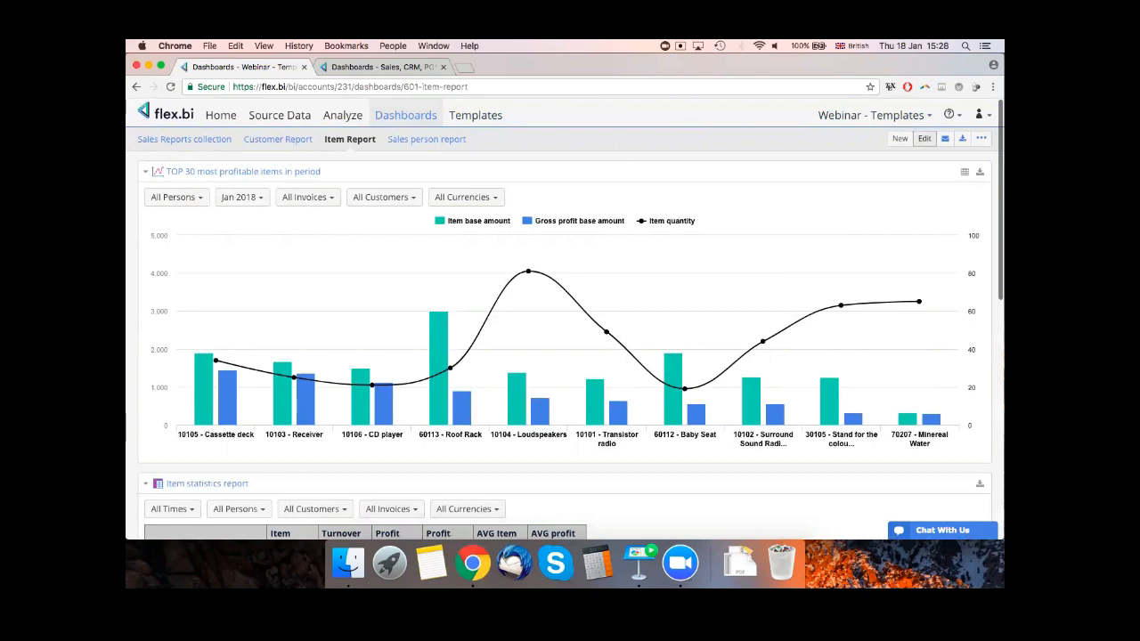
click(924, 139)
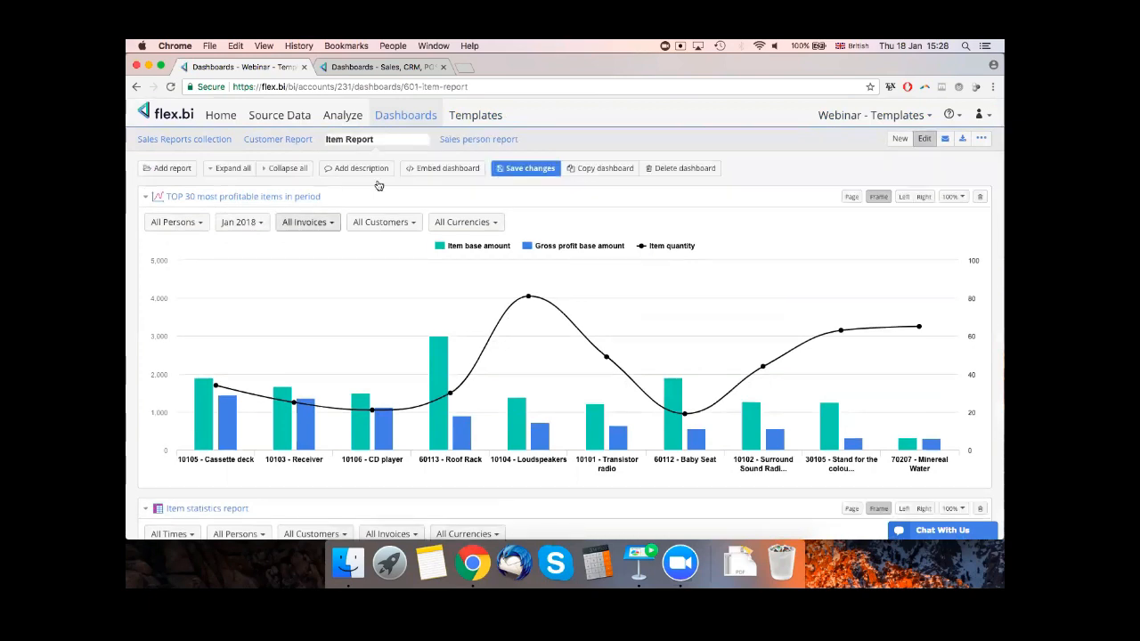
click(174, 168)
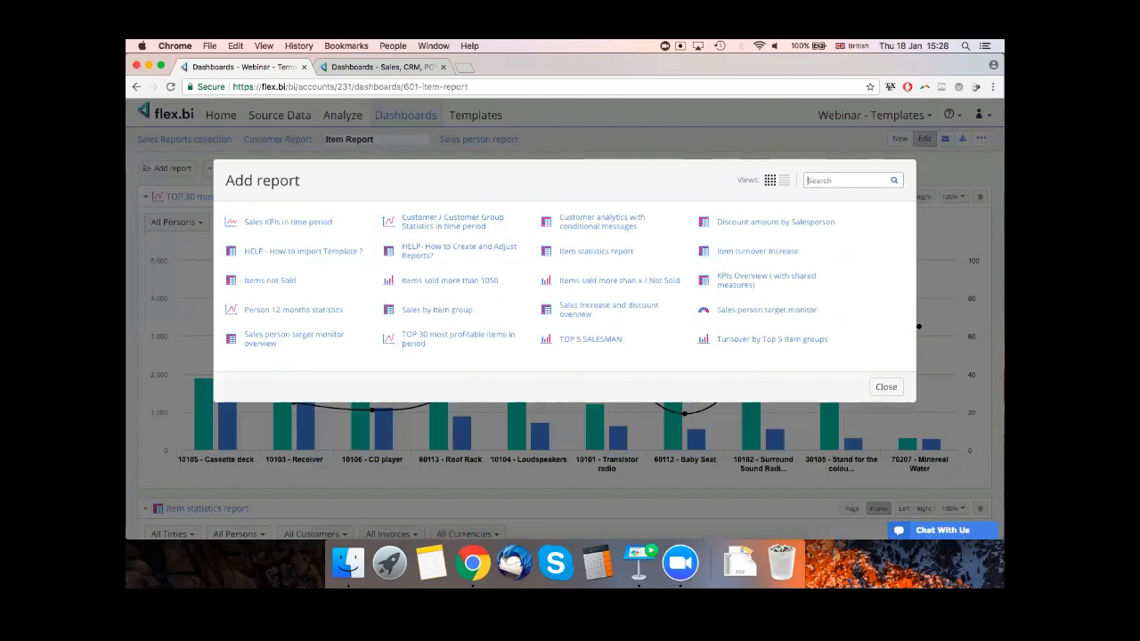
text(Items)
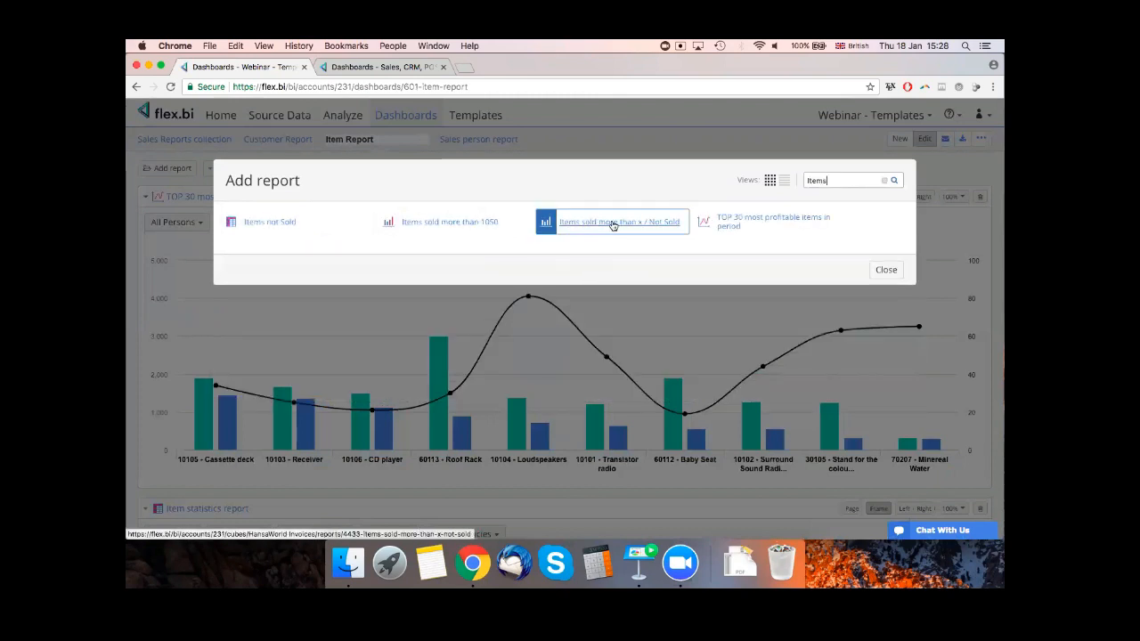
click(279, 224)
- Arrange Items sold more than 1050 on the left and Items not Sold on the right, each at 50% width
scroll(356, 268, down, 5)
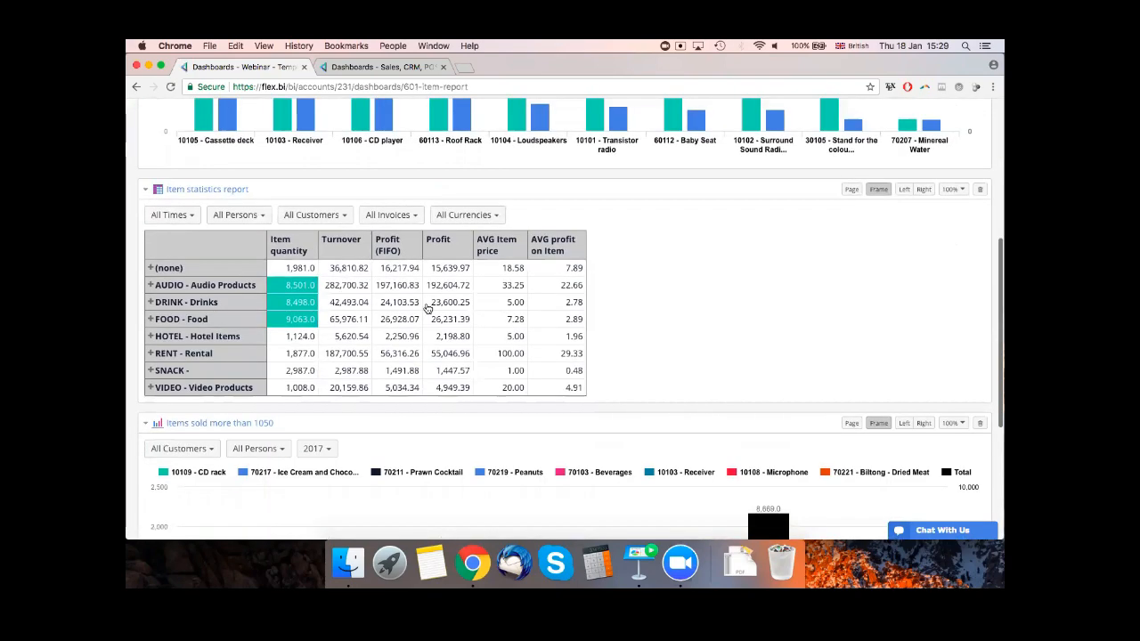
scroll(392, 356, down, 5)
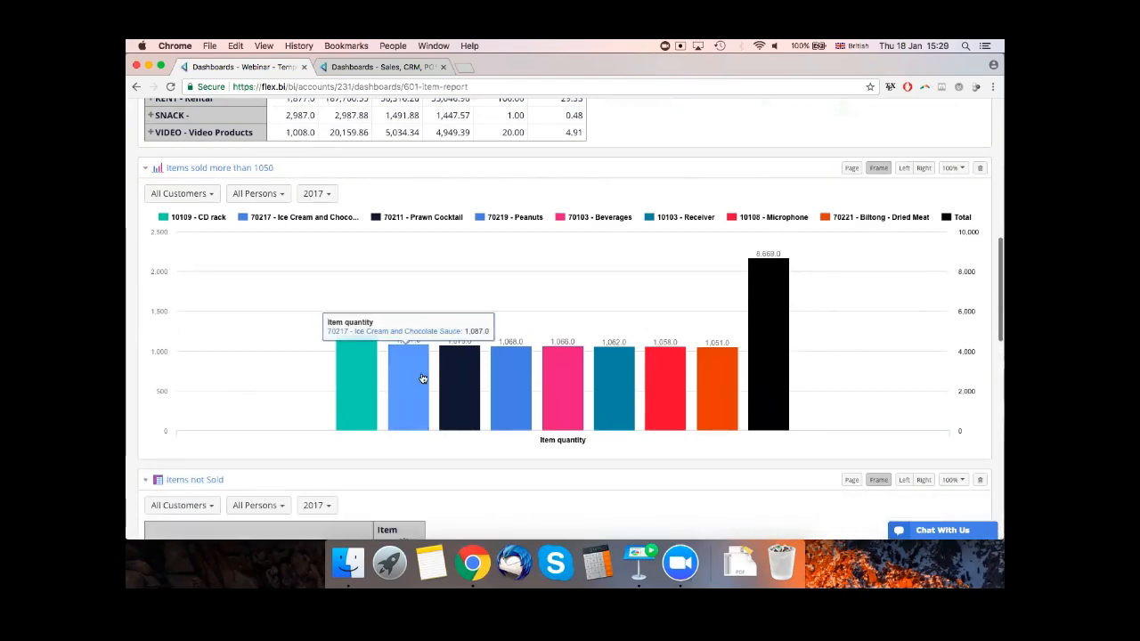
scroll(408, 383, down, 2)
scroll(408, 383, up, 2)
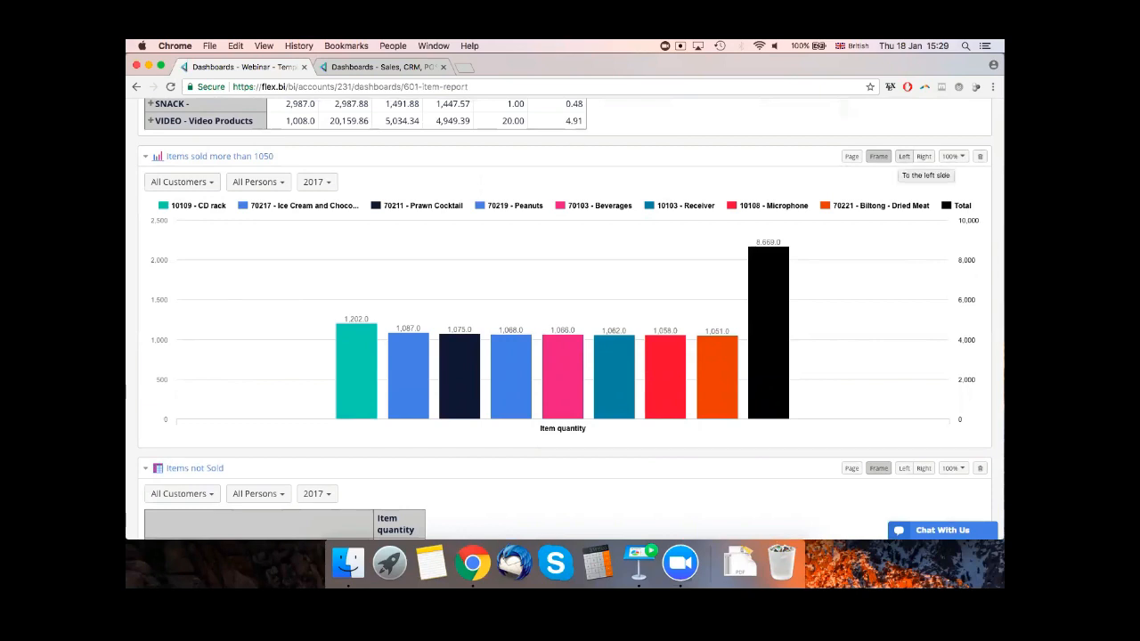
click(953, 155)
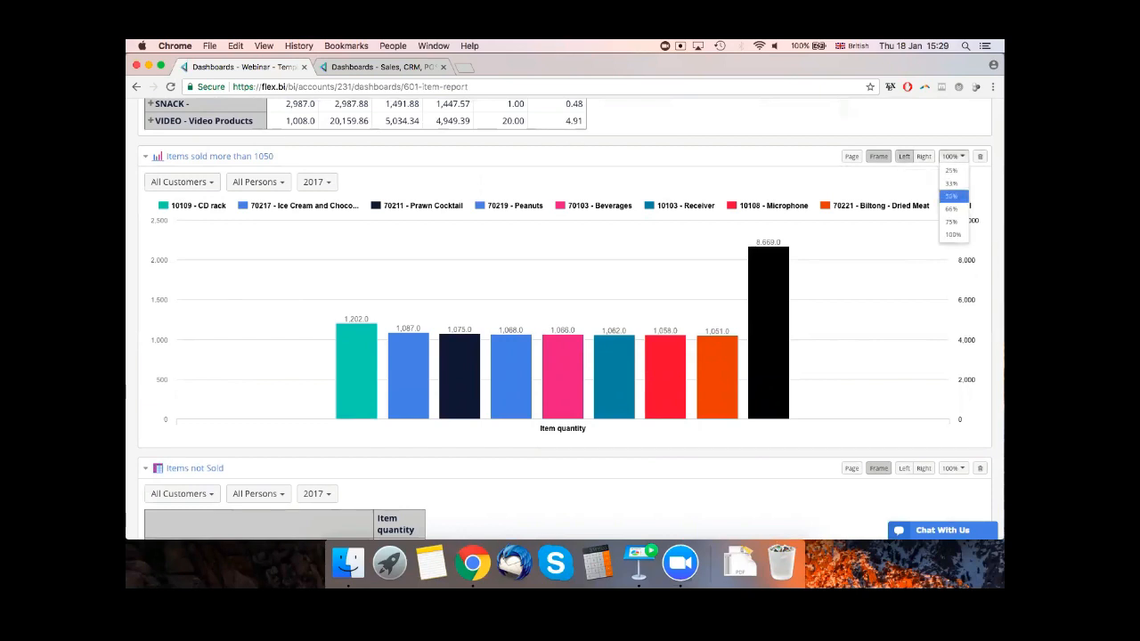
click(954, 195)
scroll(594, 313, down, 3)
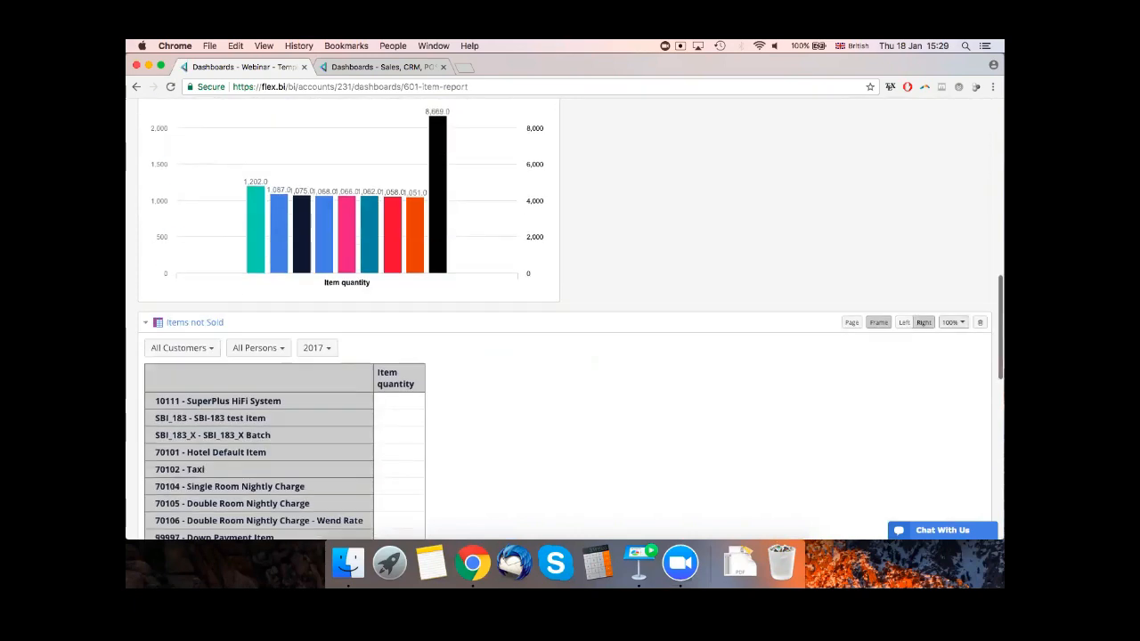
click(951, 323)
click(952, 362)
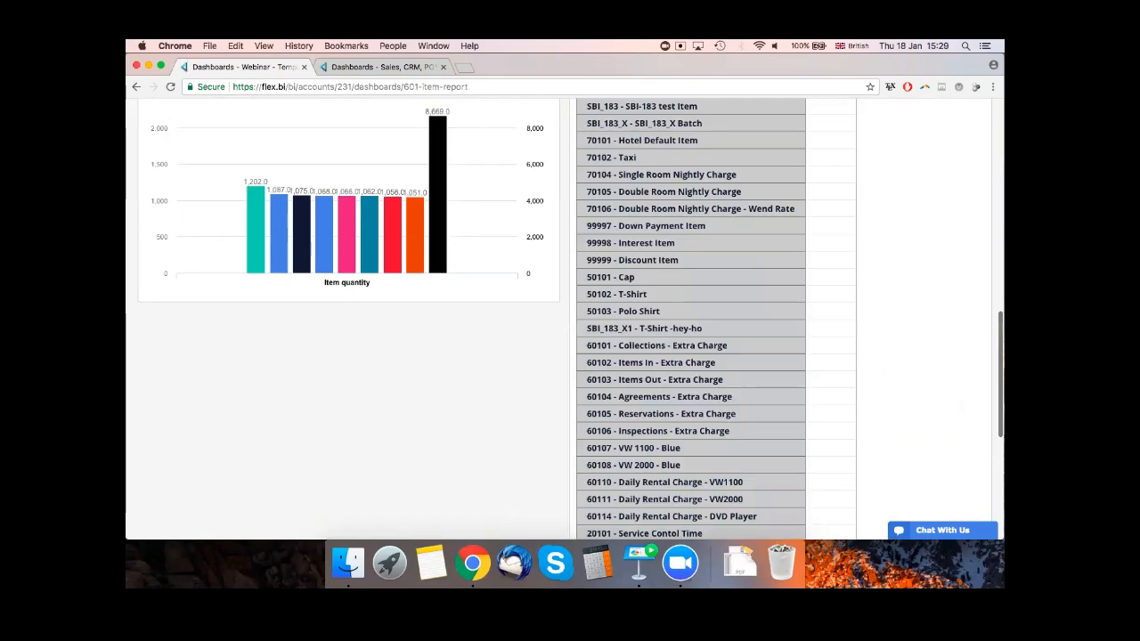
scroll(569, 319, up, 4)
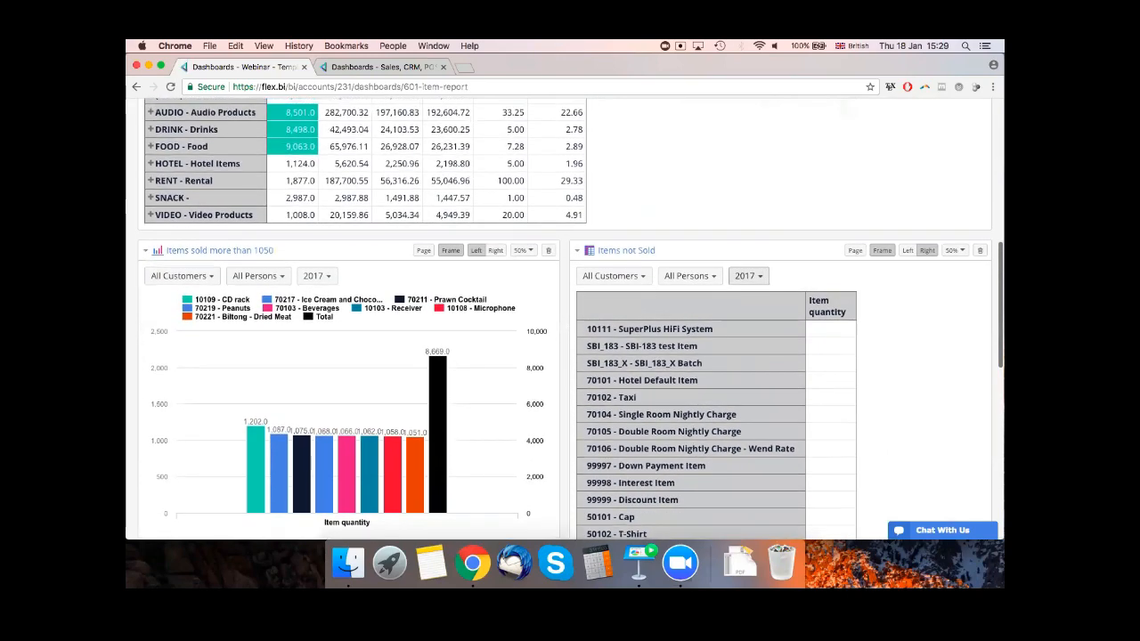
- Review the layout of the Item Report dashboard and the rows of its side-by-side item reports
scroll(749, 278, up, 1)
scroll(748, 278, down, 1)
scroll(565, 312, down, 2)
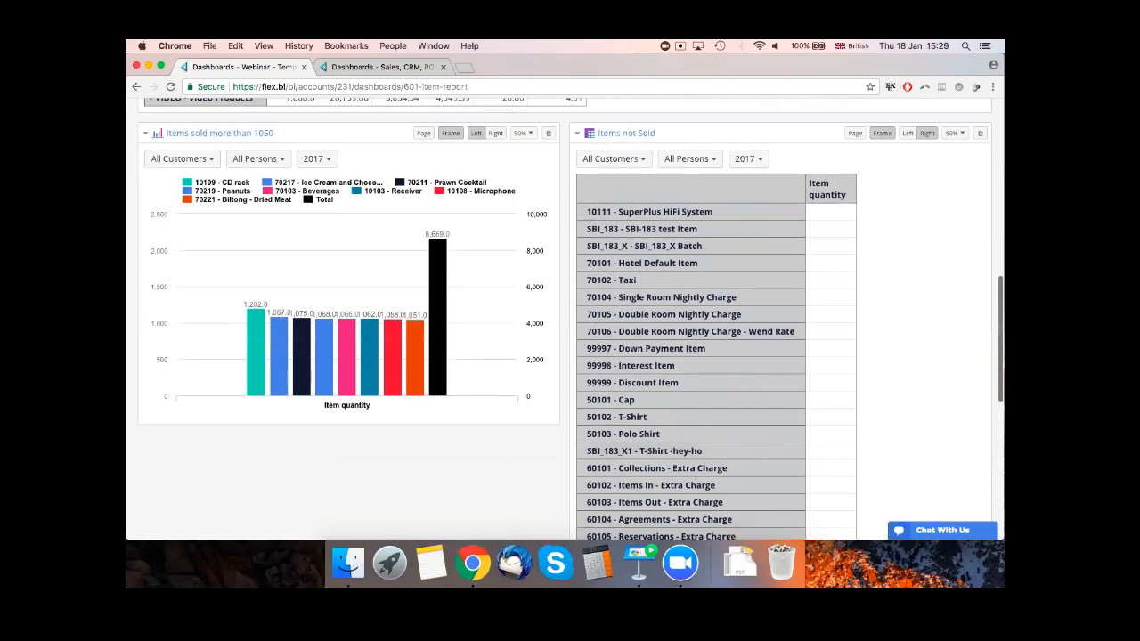
scroll(565, 312, down, 10)
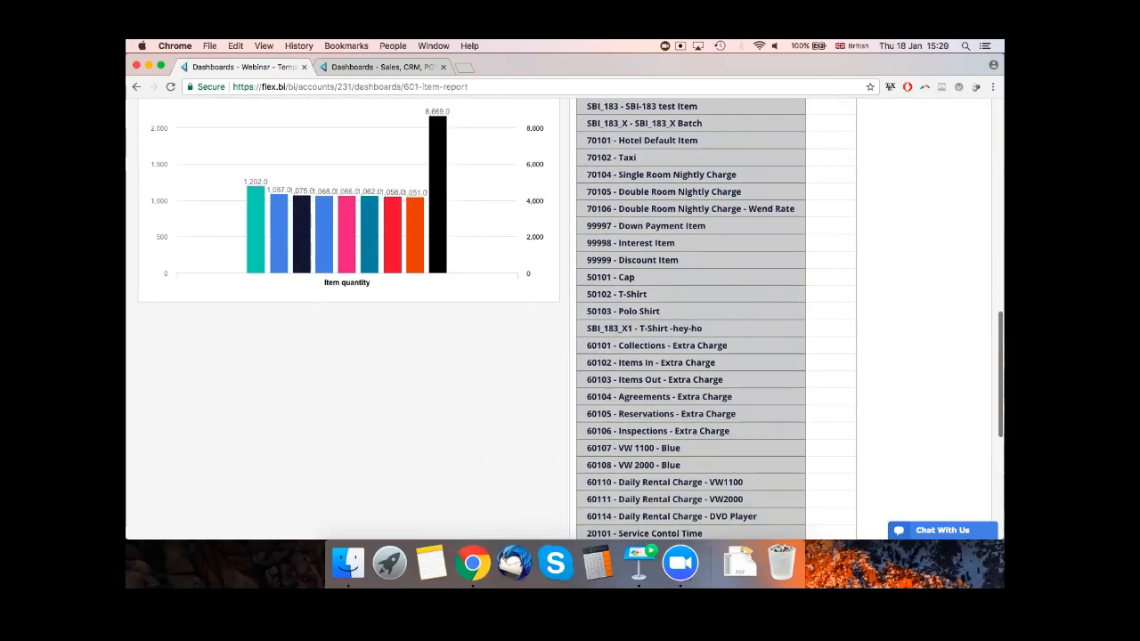
scroll(564, 312, up, 15)
scroll(564, 311, up, 10)
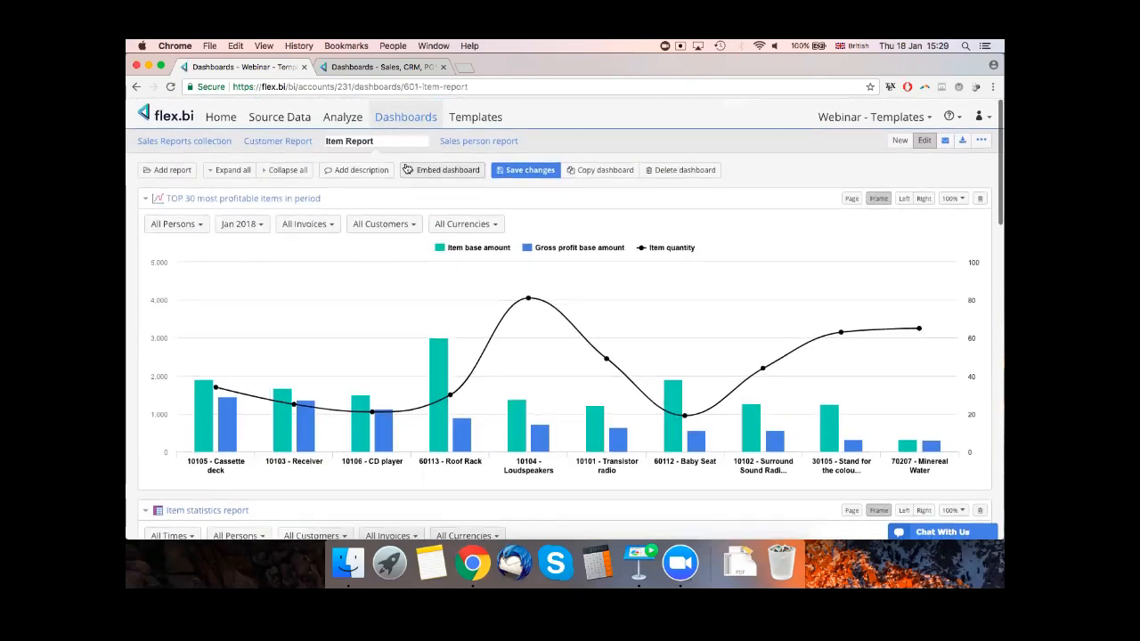
scroll(499, 223, down, 10)
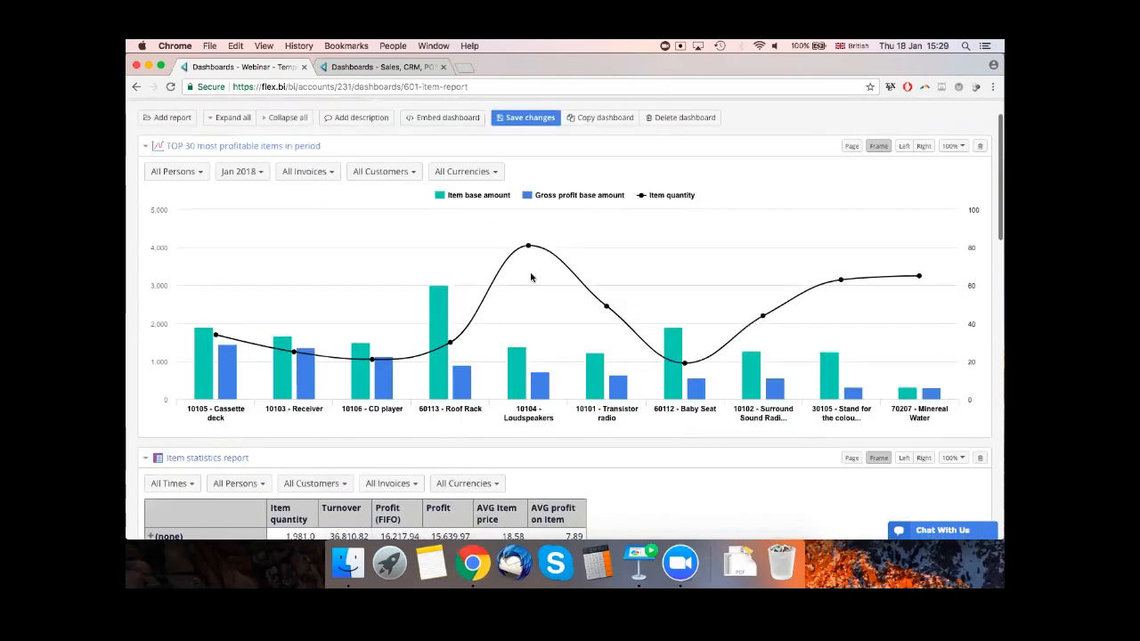
scroll(570, 311, up, 5)
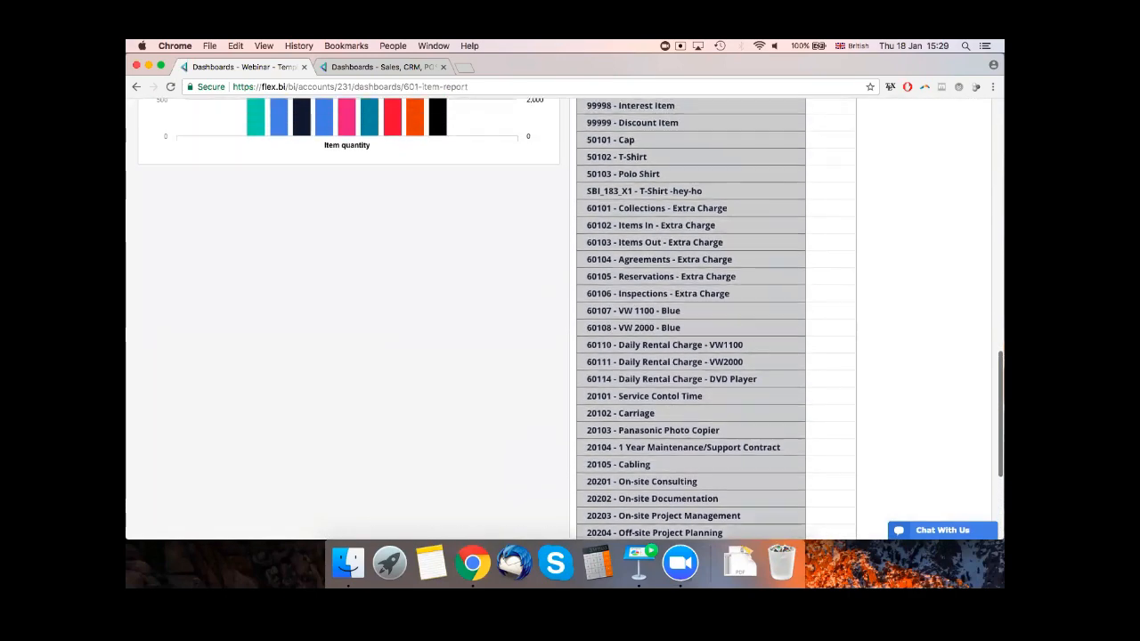
scroll(570, 311, up, 3)
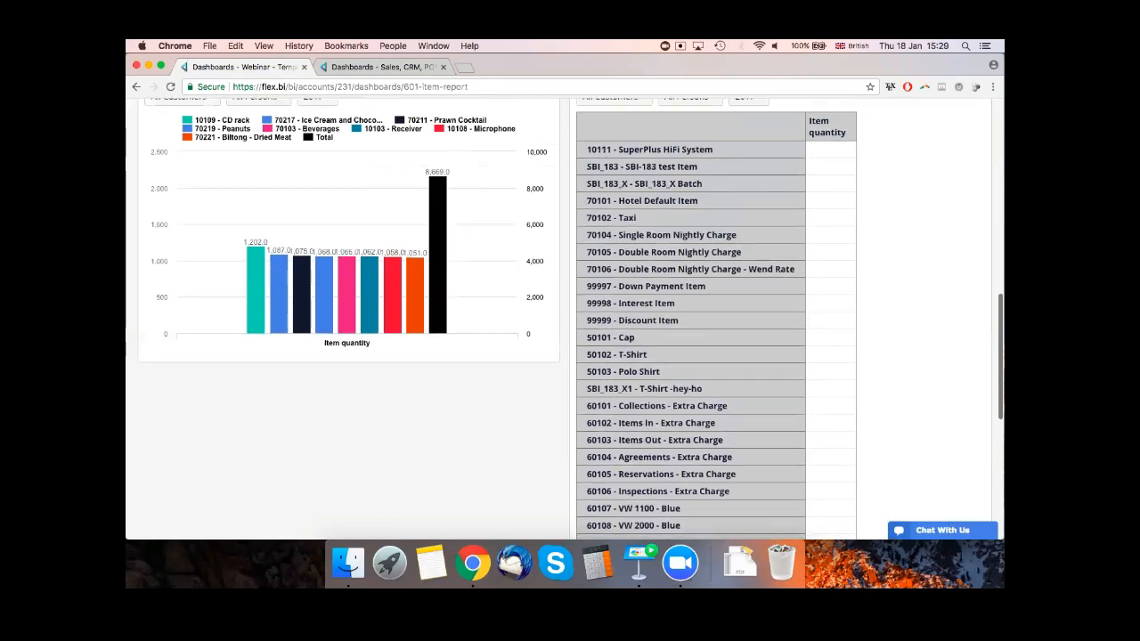
- View the time period choices of the Items not Sold report and save the dashboard changes
click(747, 129)
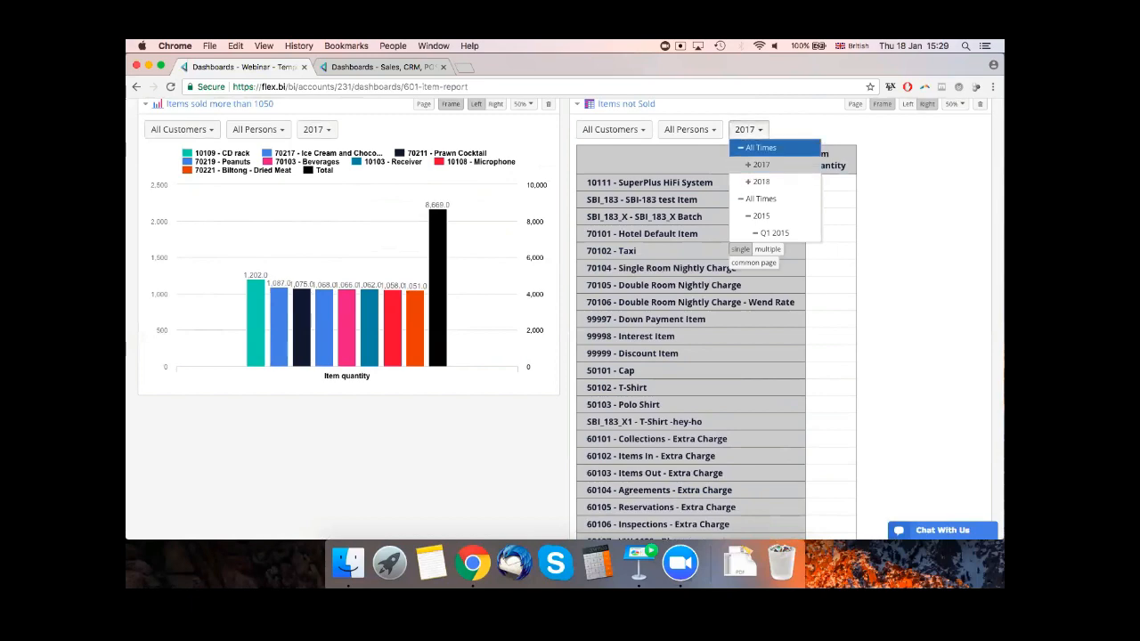
click(748, 130)
scroll(570, 320, up, 10)
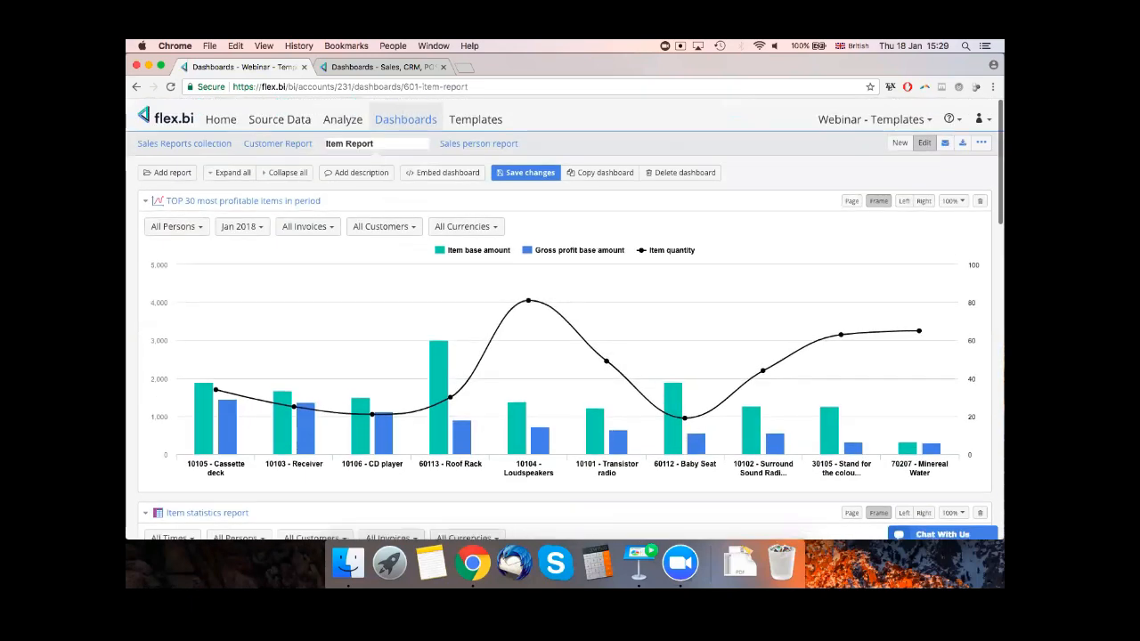
click(533, 169)
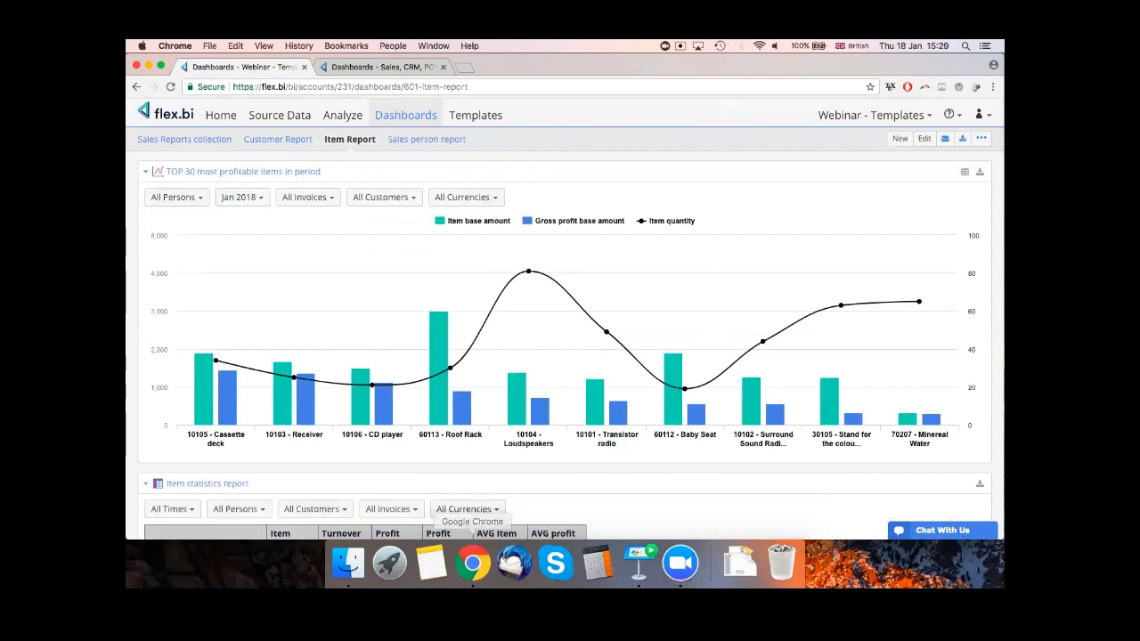
- Switch to the presentation to view the "Creating new dashboards" slide and return to Chrome
key(super+Tab)
key(super+Tab)
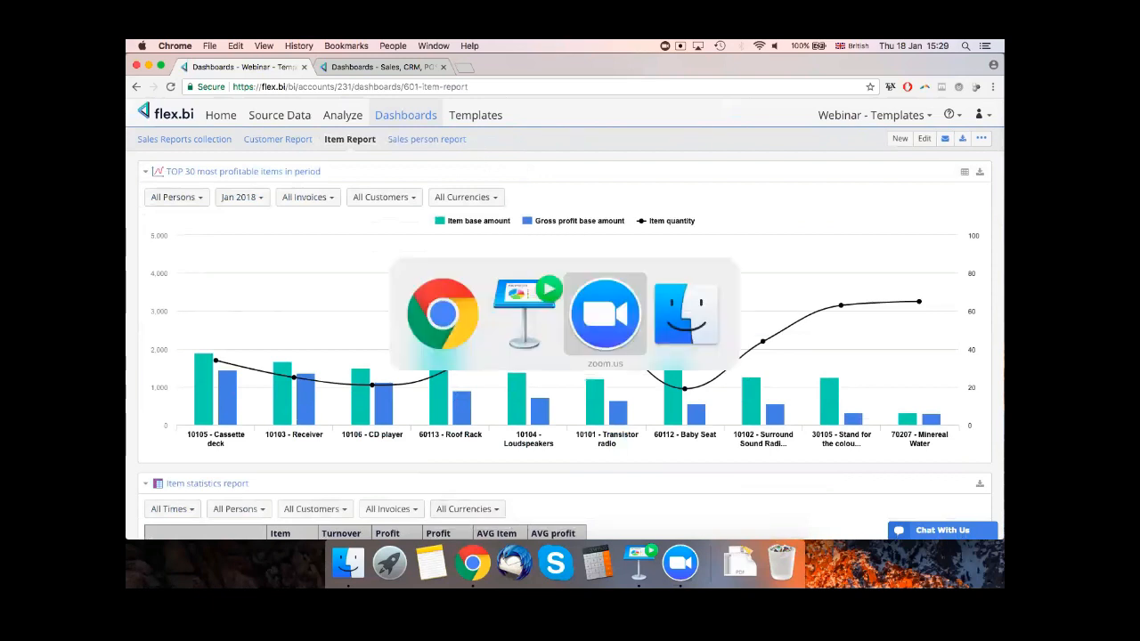
key(super+Tab)
key(super+Tab)
key(super+Tab)
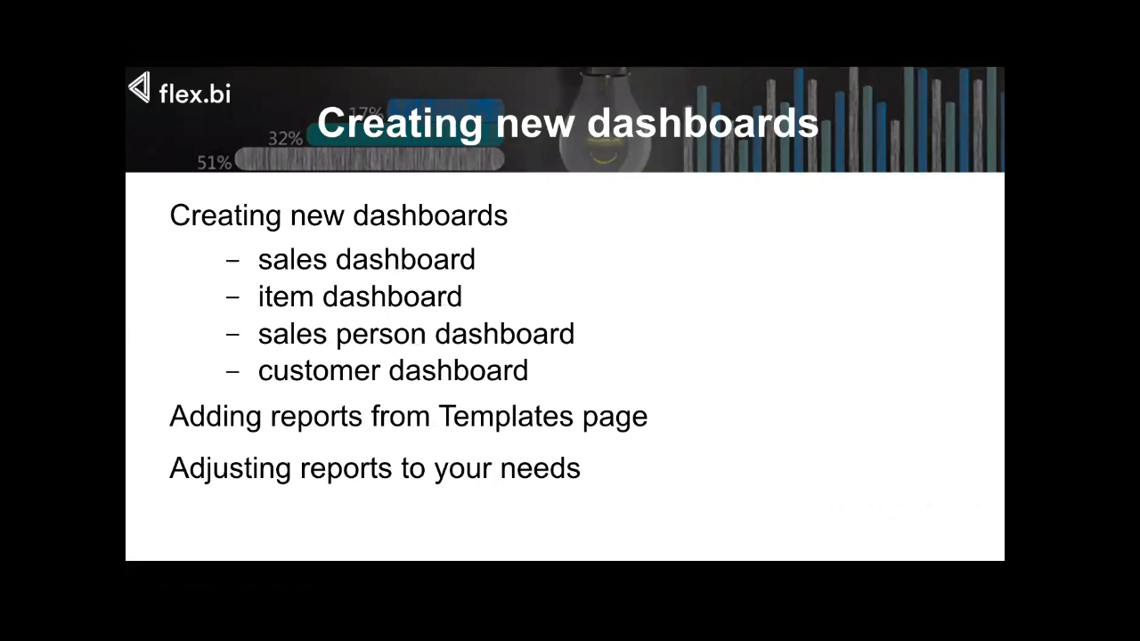
key(super+Tab)
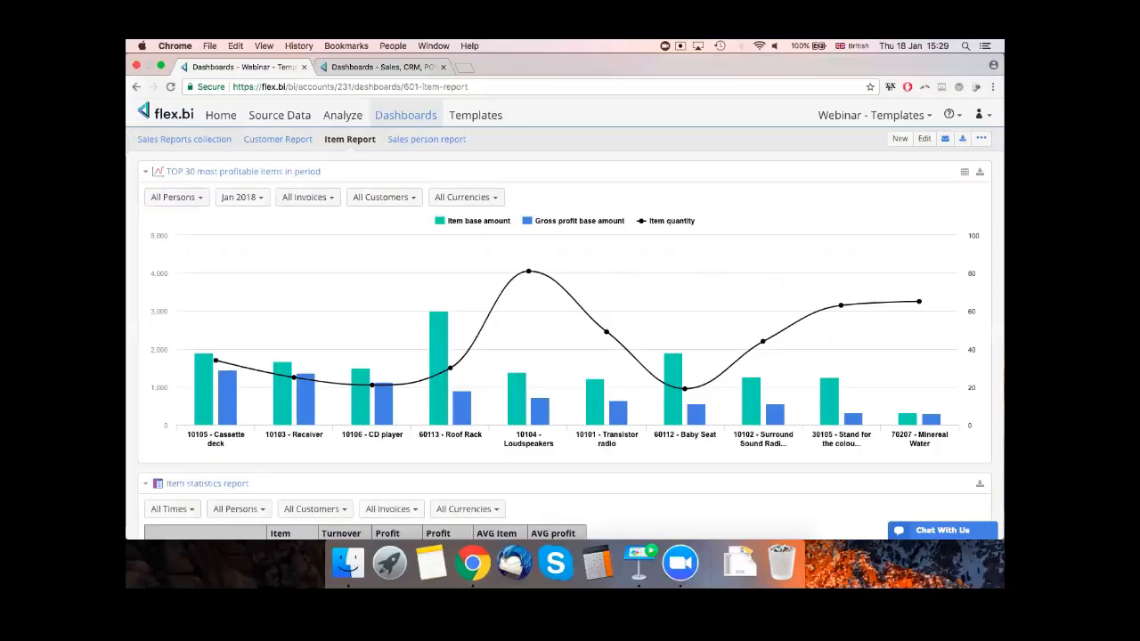
- Add the Sales person target monitor report to the Sales person report dashboard and expand it
click(402, 144)
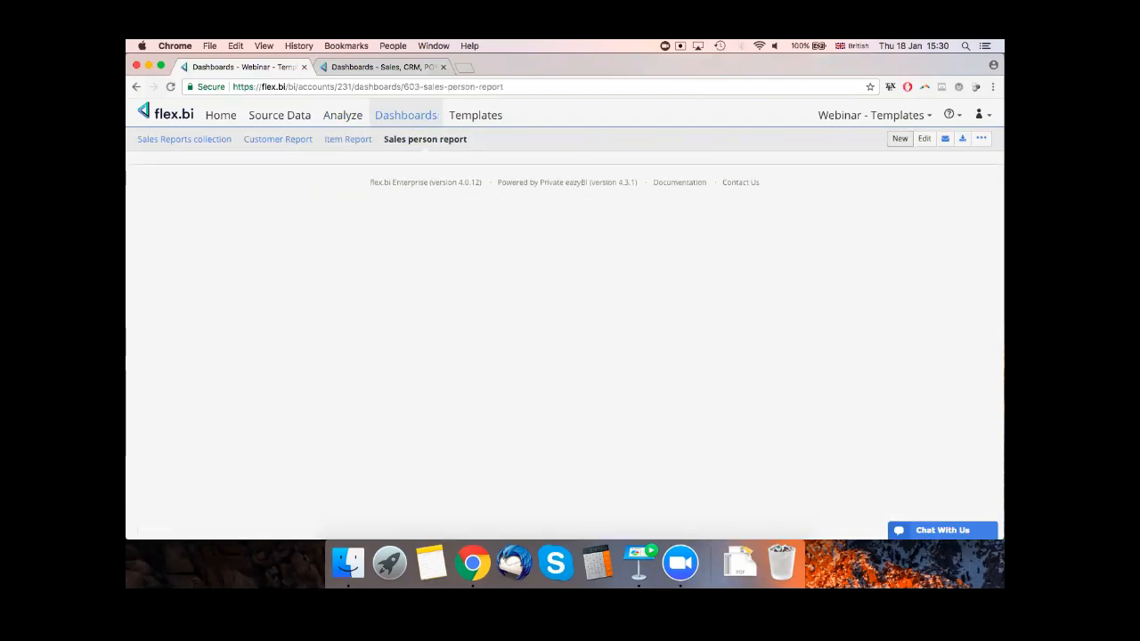
click(924, 138)
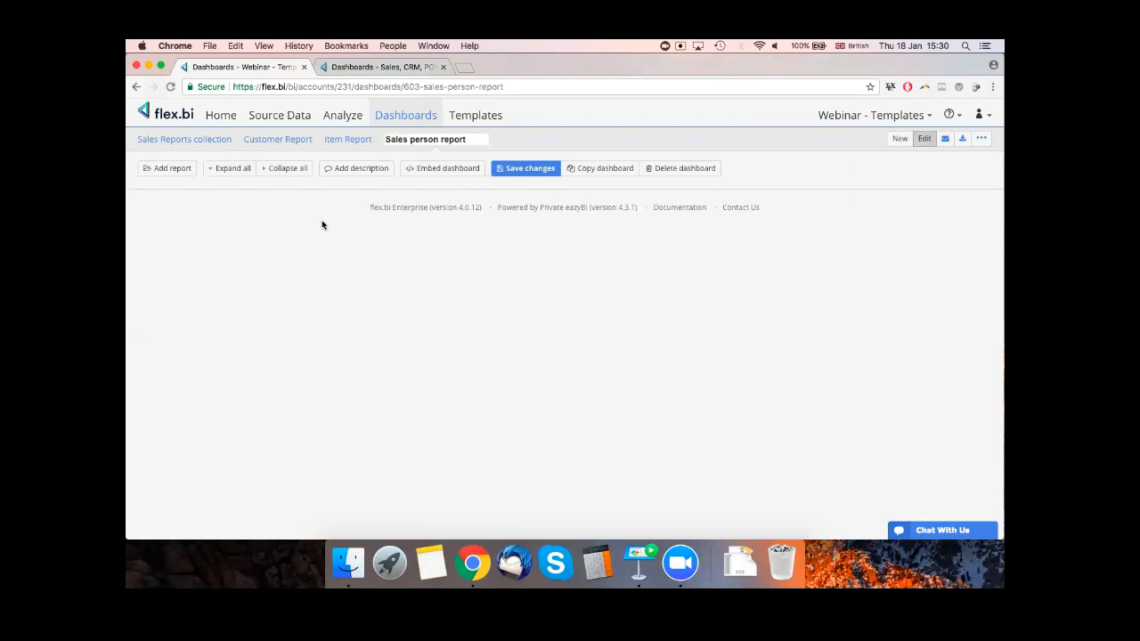
click(159, 169)
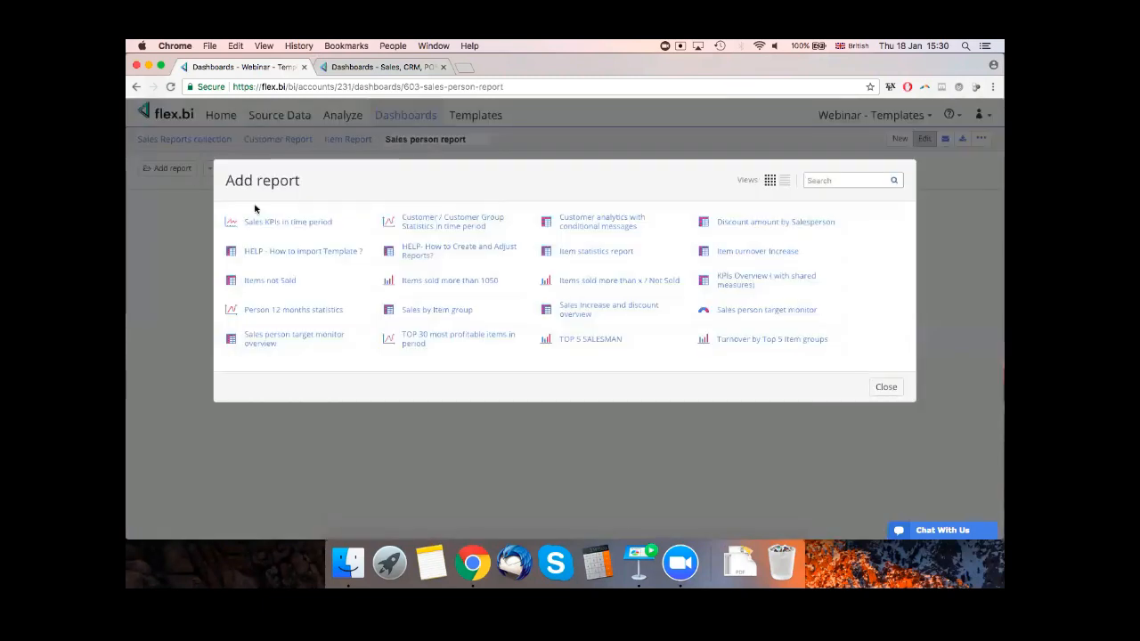
text(sale)
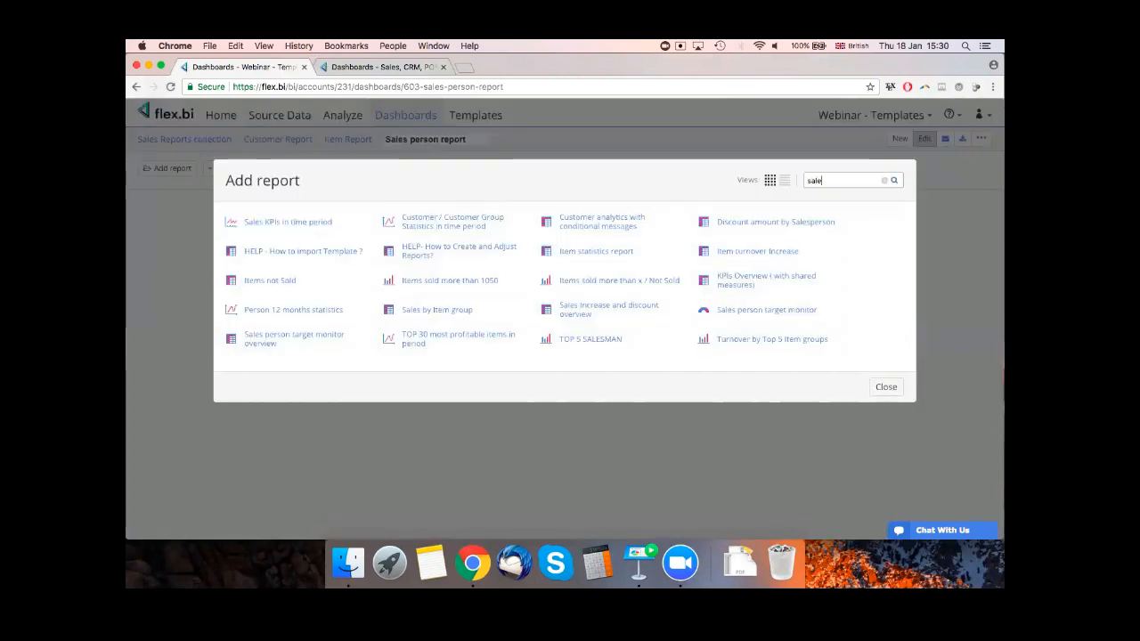
text(s pers)
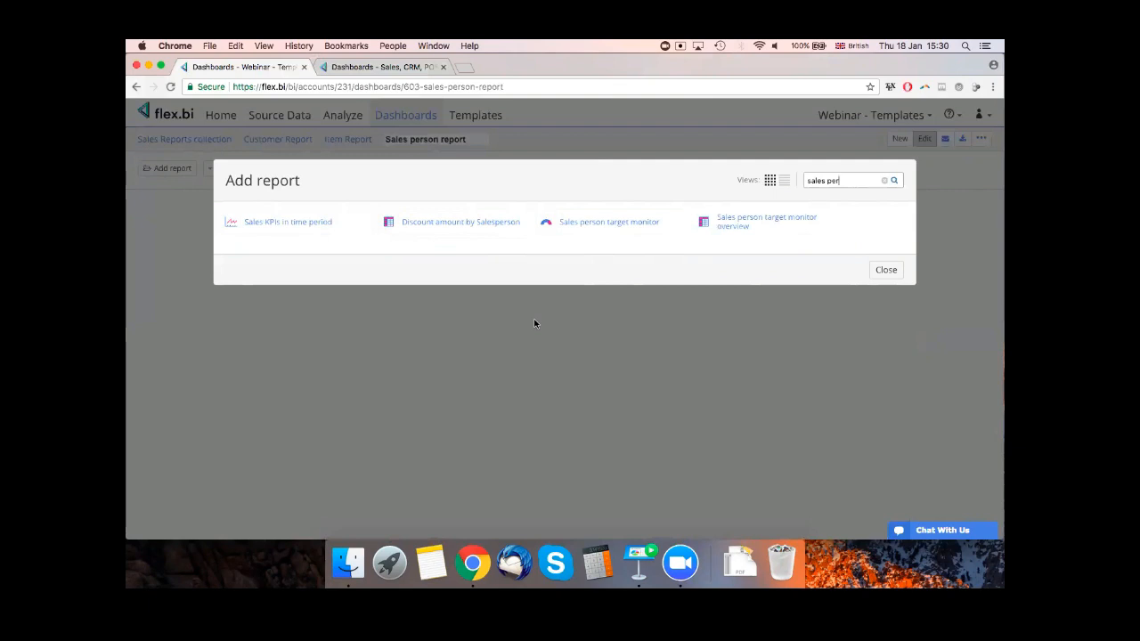
click(595, 220)
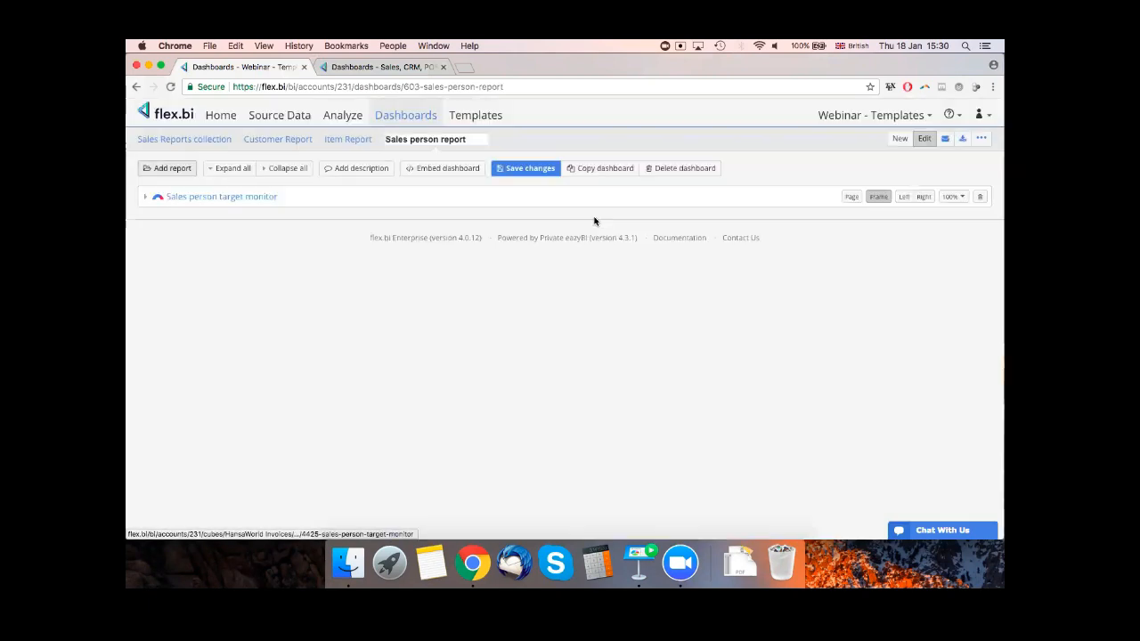
click(147, 200)
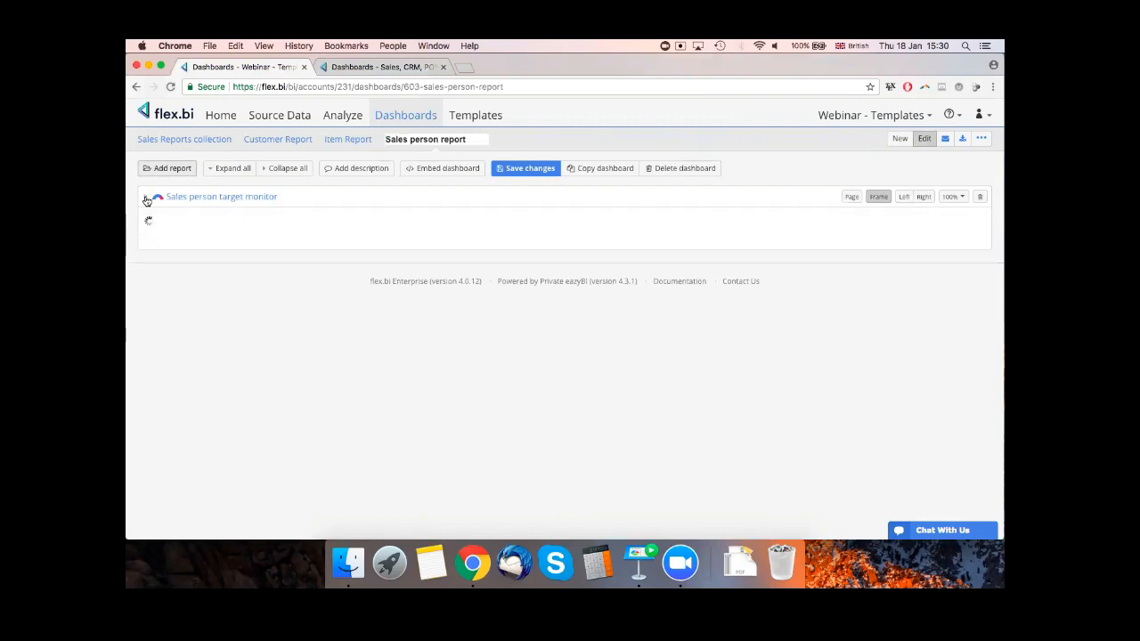
- Examine the gross profit gauges and GP Target values of the sales persons in the Sales person target monitor
scroll(411, 254, down, 2)
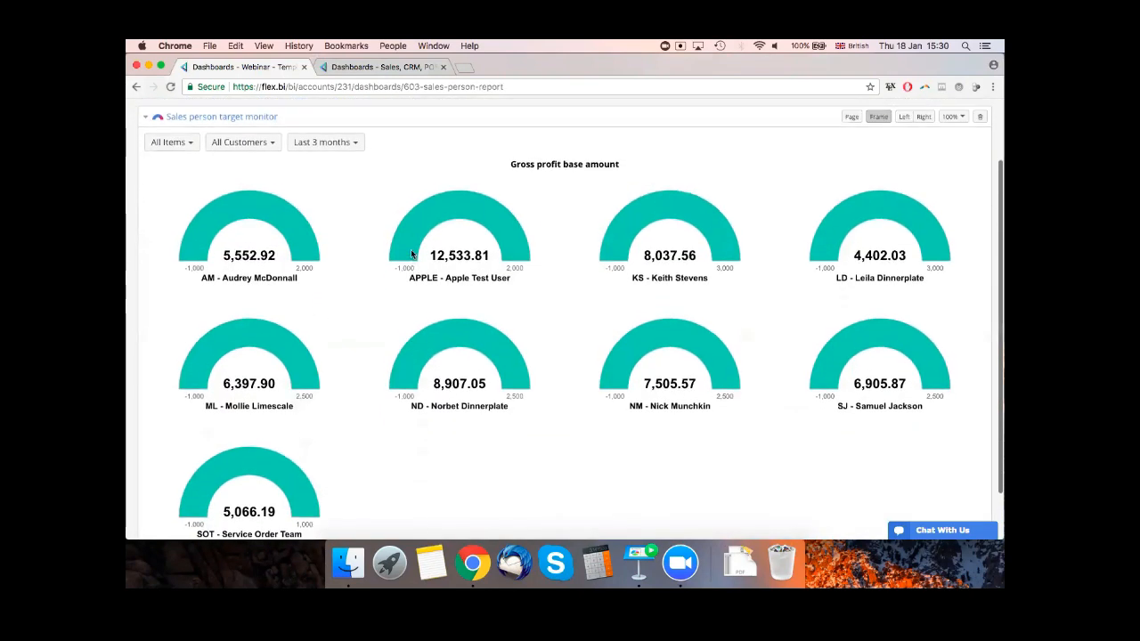
scroll(482, 203, up, 2)
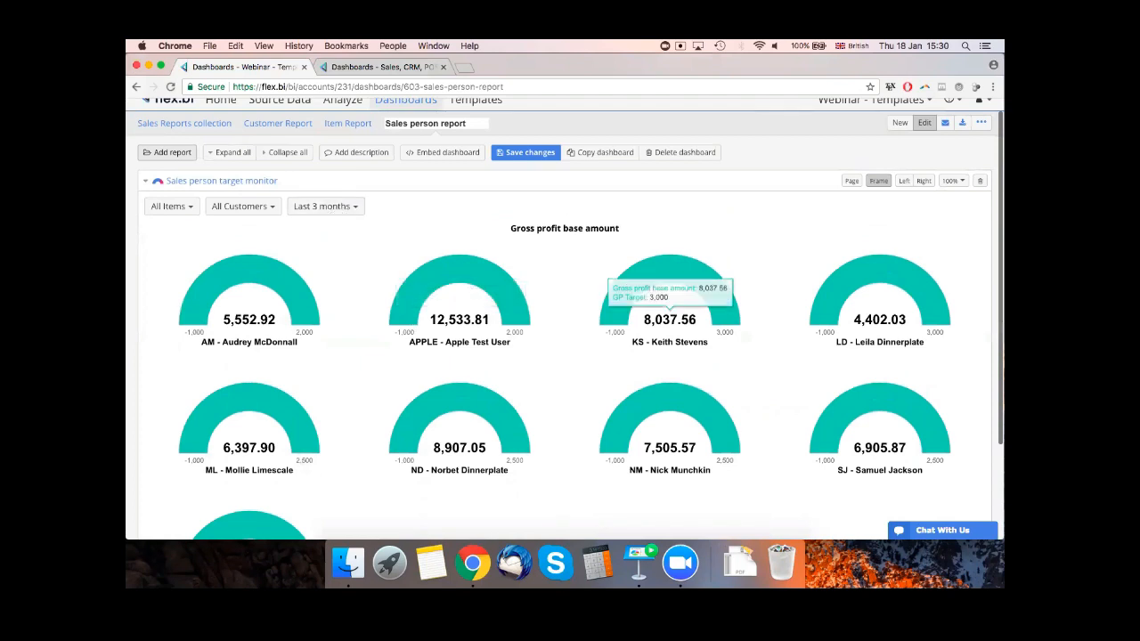
scroll(668, 303, down, 2)
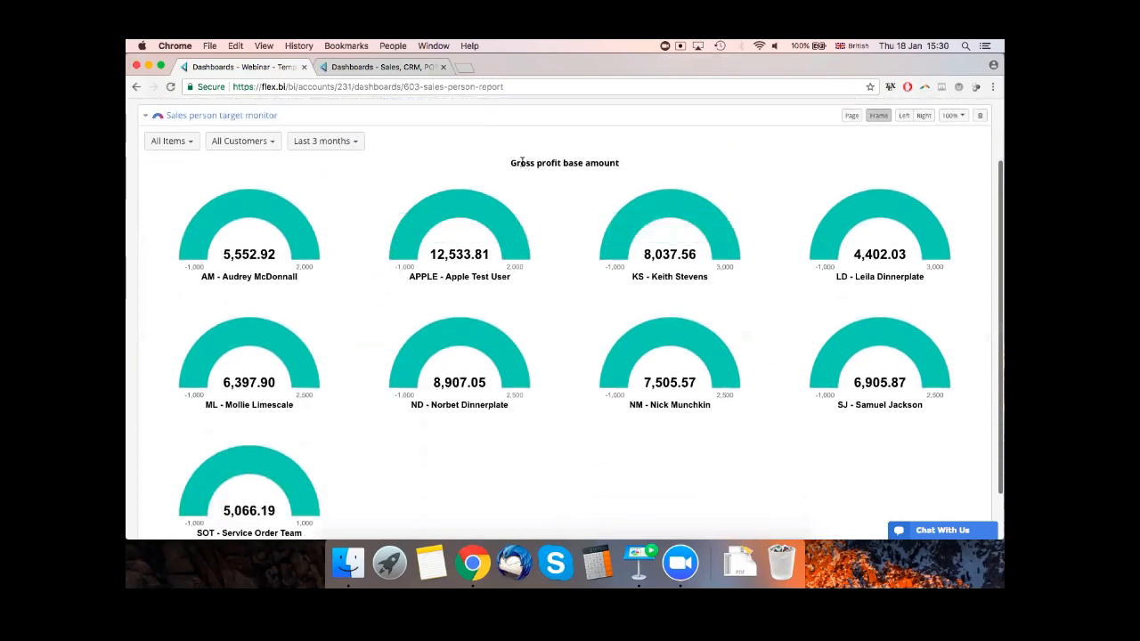
drag(512, 163, 591, 164)
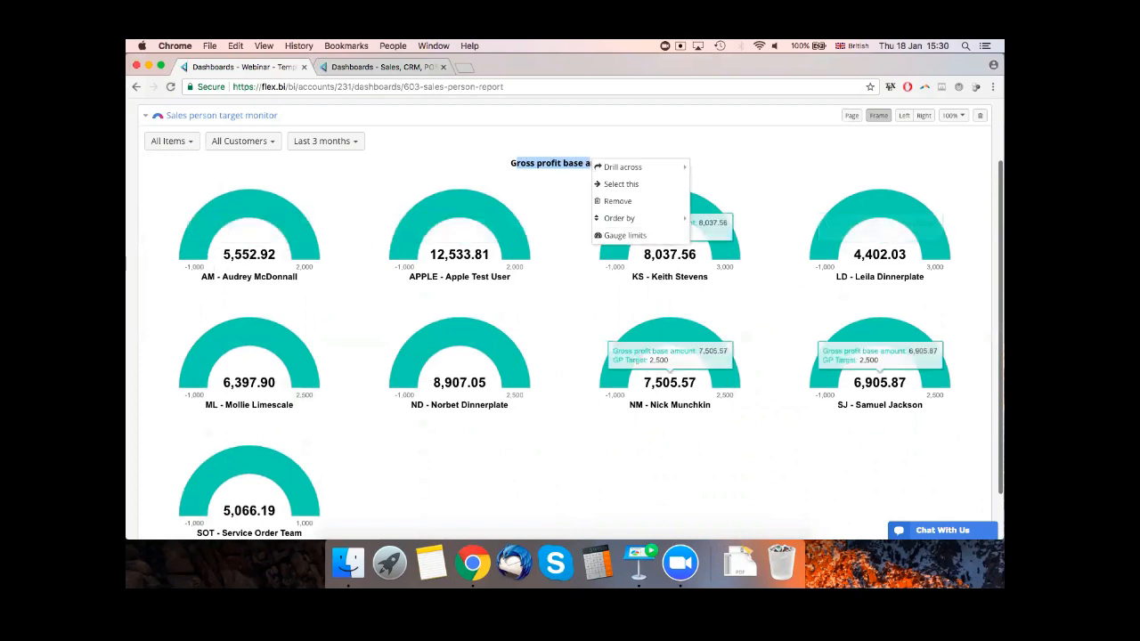
scroll(668, 267, up, 2)
click(773, 357)
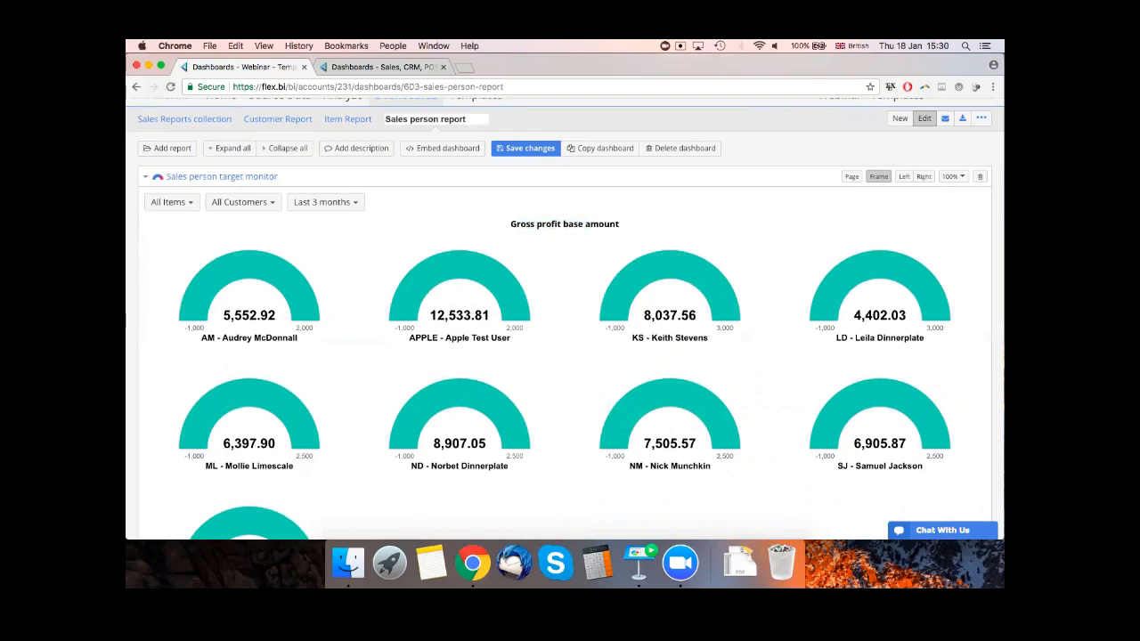
scroll(522, 211, down, 3)
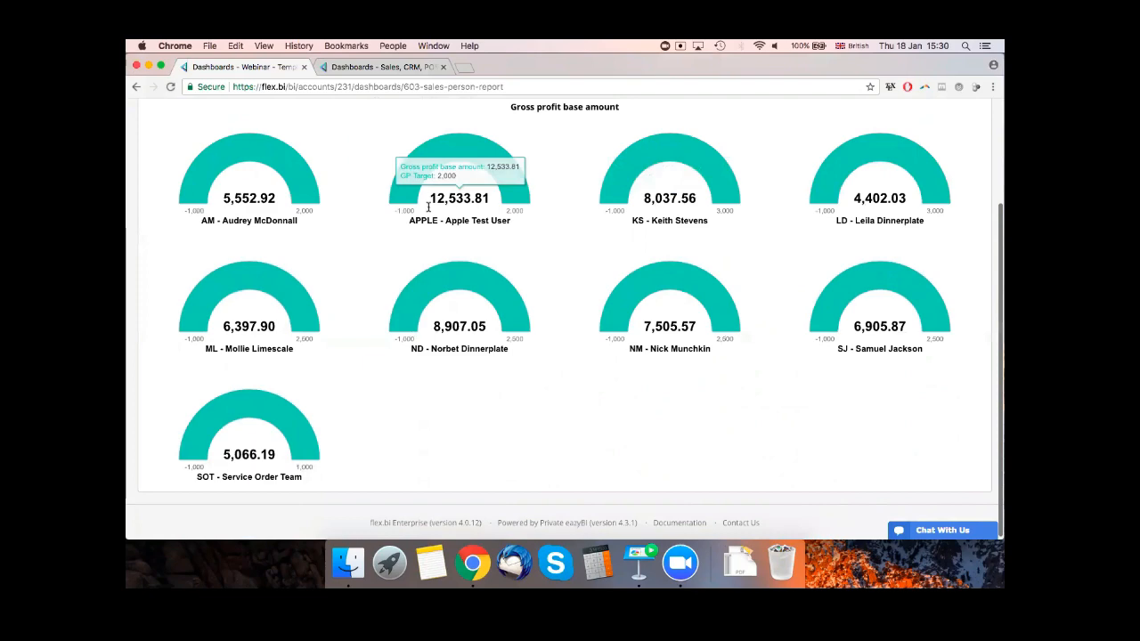
scroll(437, 213, up, 1)
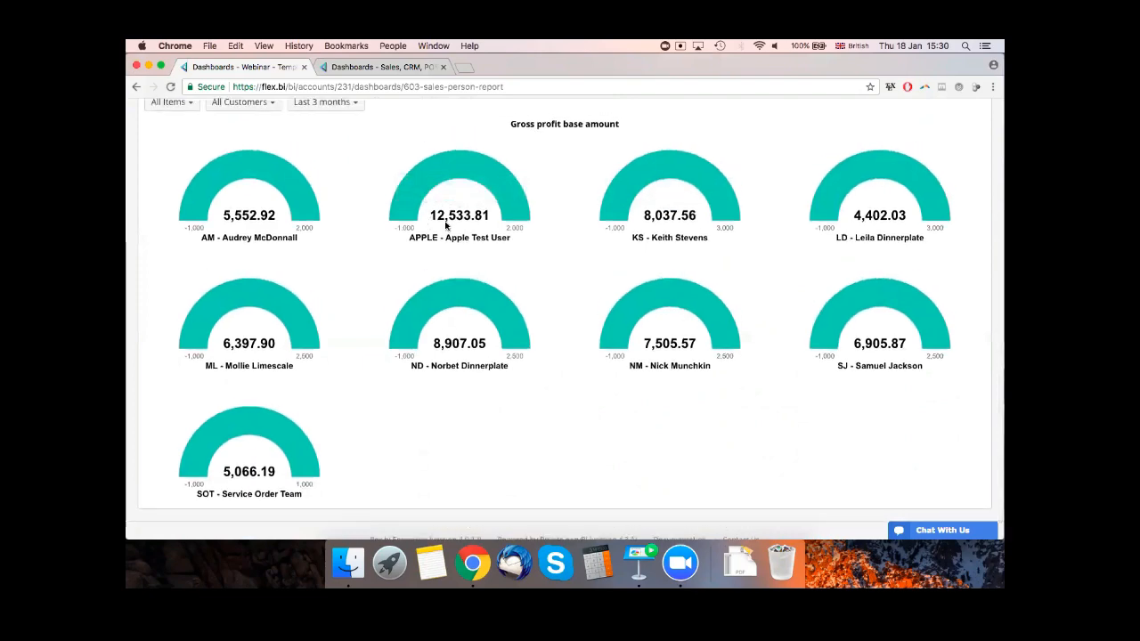
scroll(446, 226, up, 6)
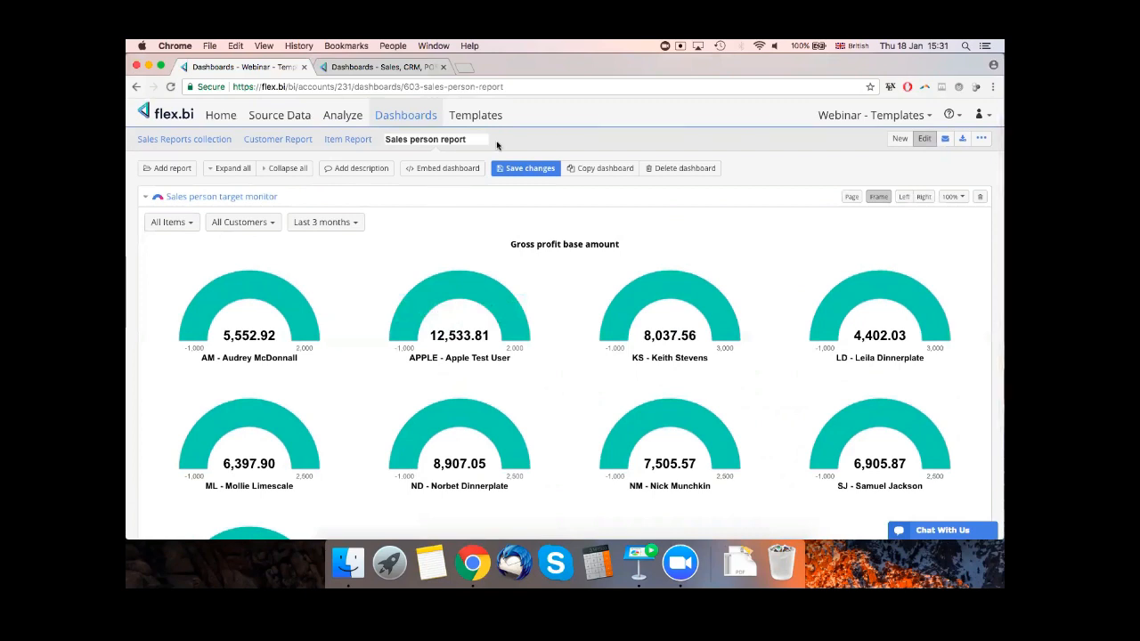
- Save the dashboard changes and open the Sales person target monitor report for analysis
click(527, 169)
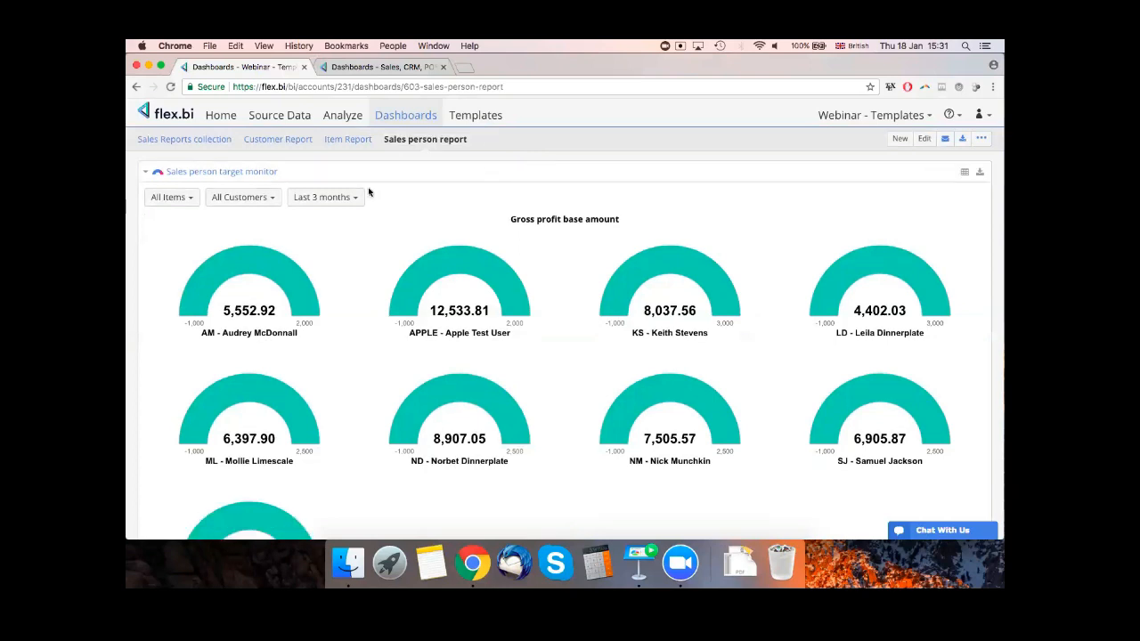
click(218, 172)
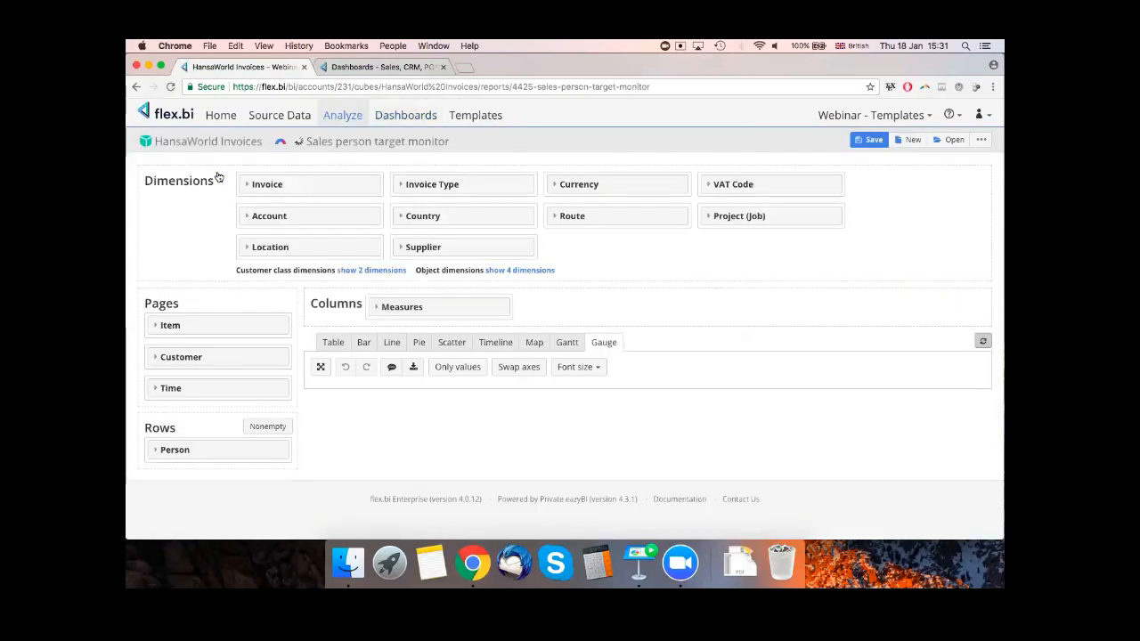
scroll(647, 303, down, 5)
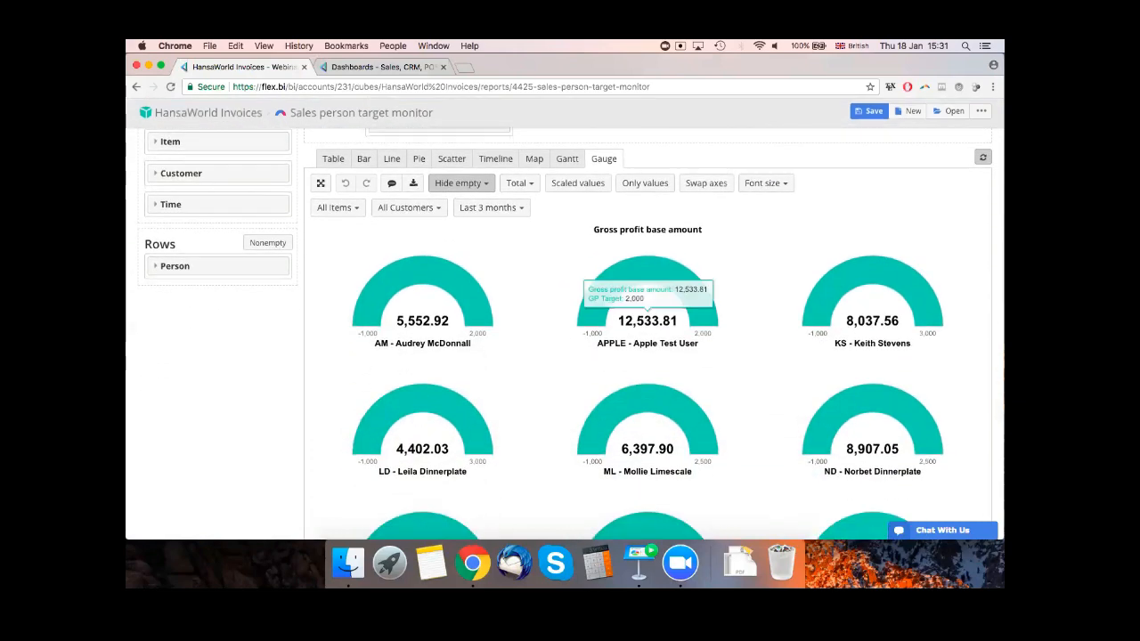
- Set the target monitor report's time period to Current Month and review each sales person's gauge against the GP Target
click(523, 209)
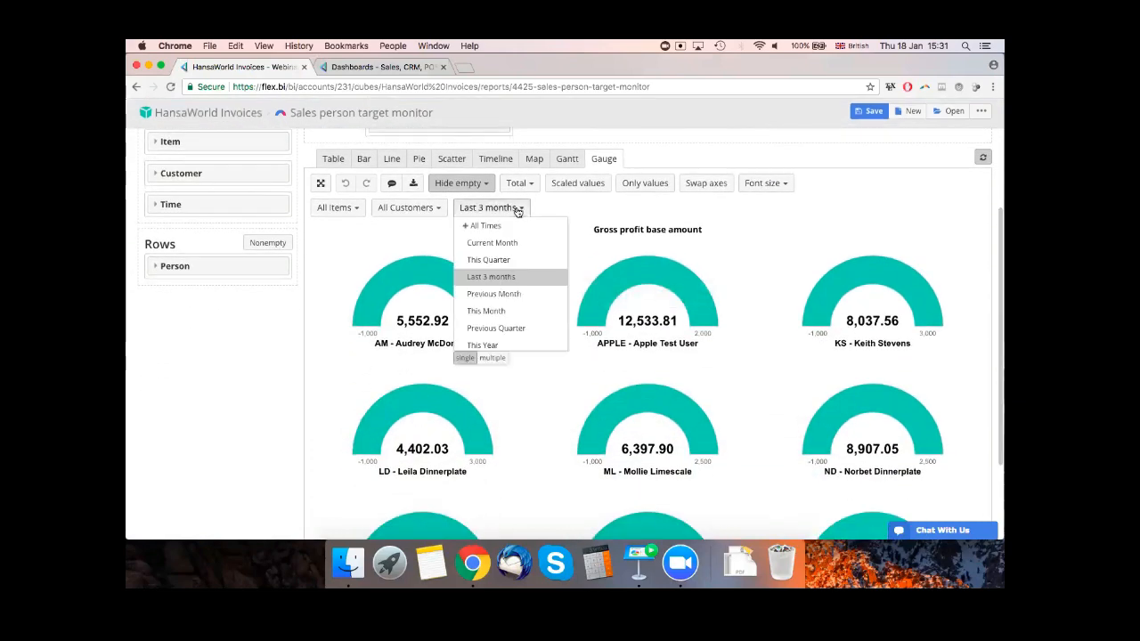
click(518, 211)
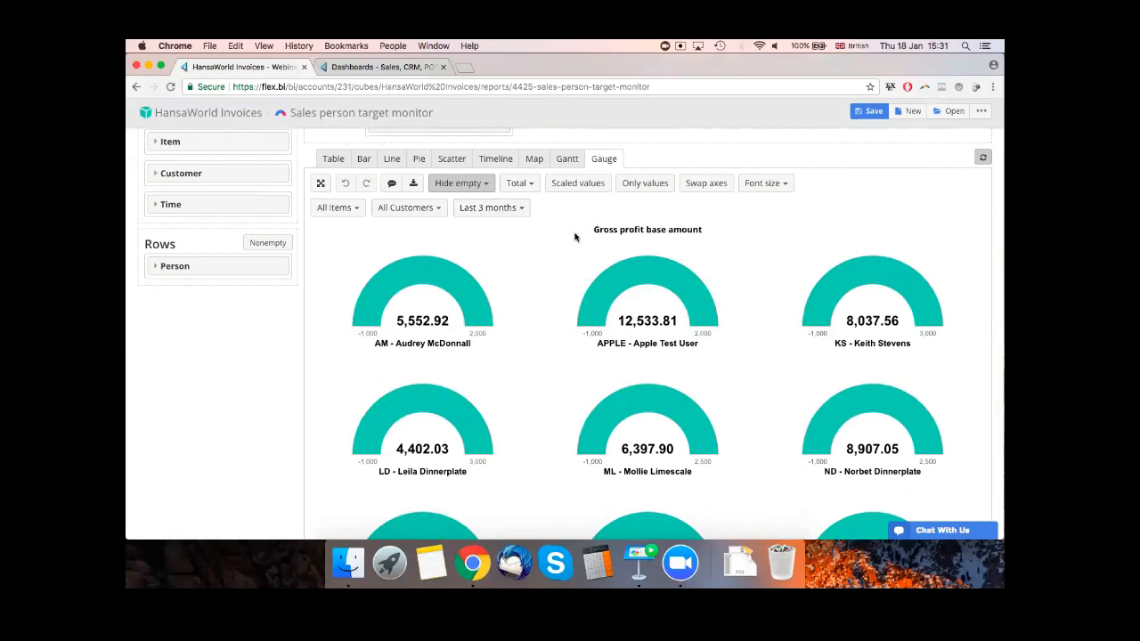
click(523, 209)
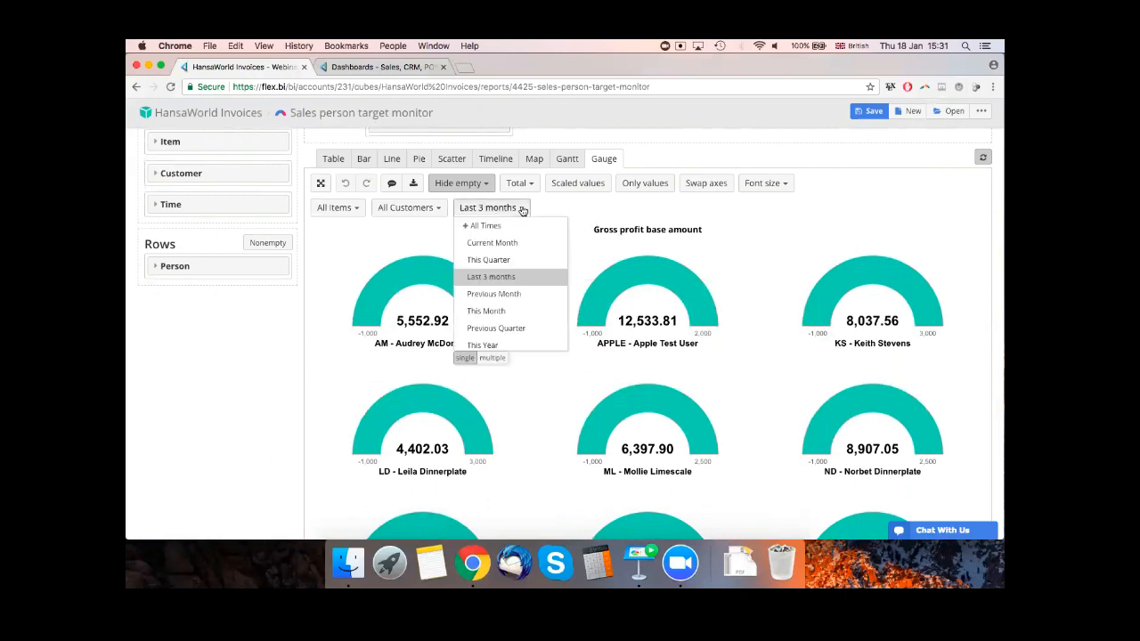
click(507, 243)
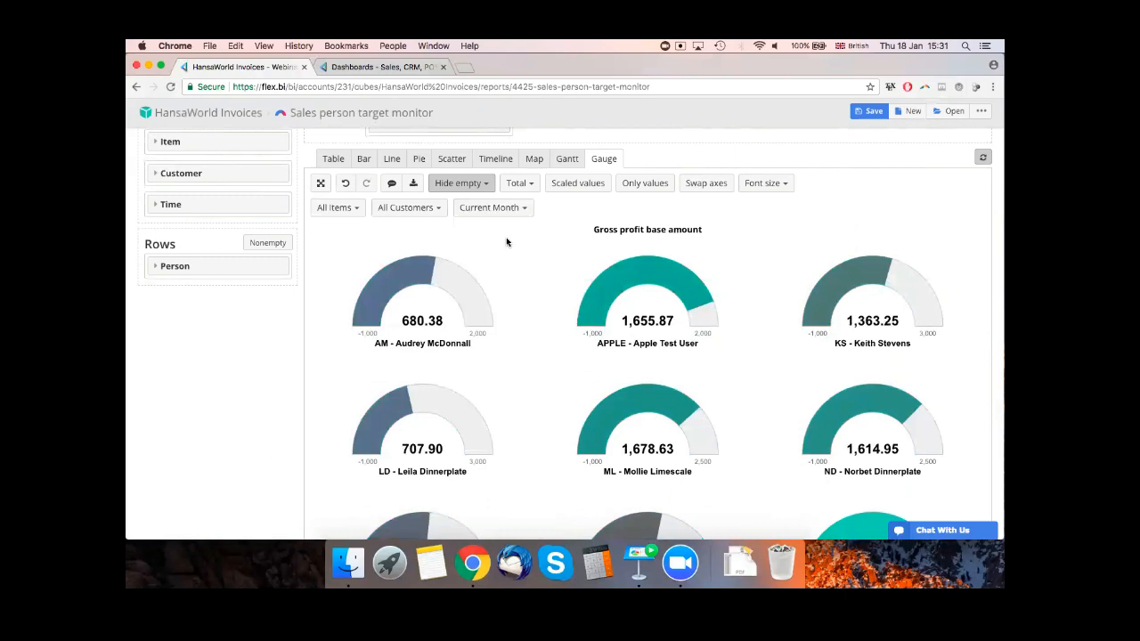
click(513, 208)
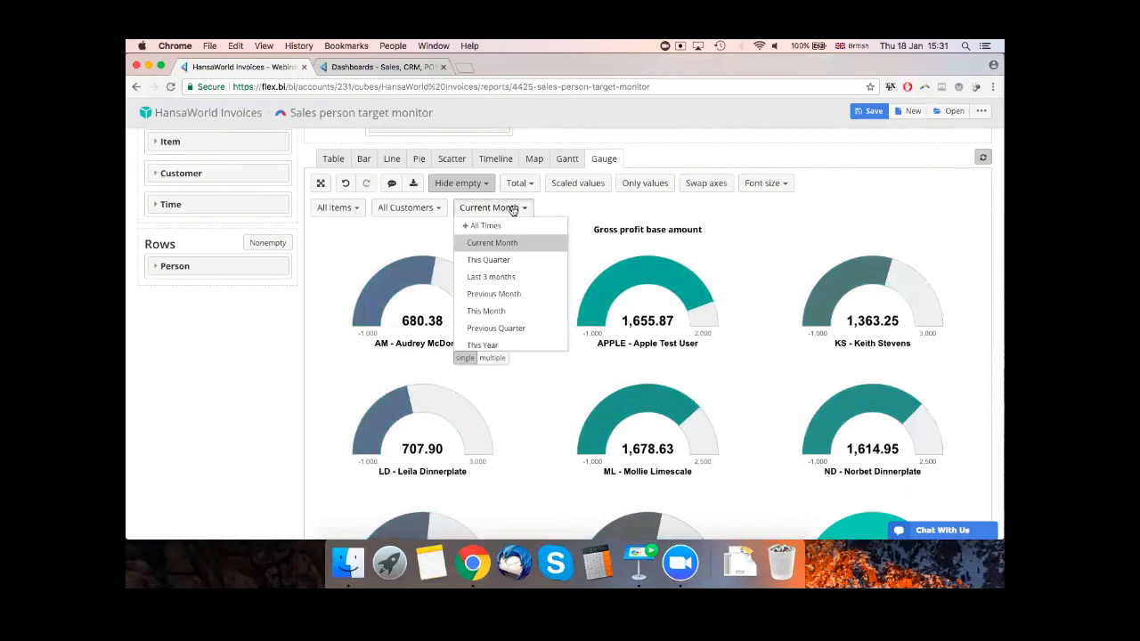
click(513, 207)
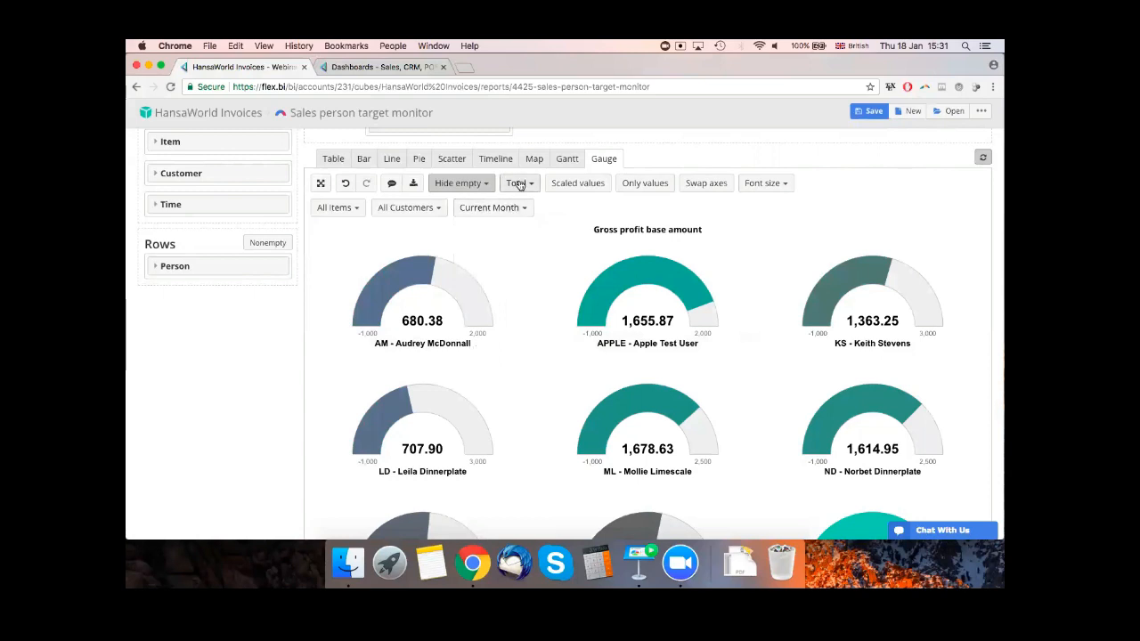
scroll(422, 343, up, 1)
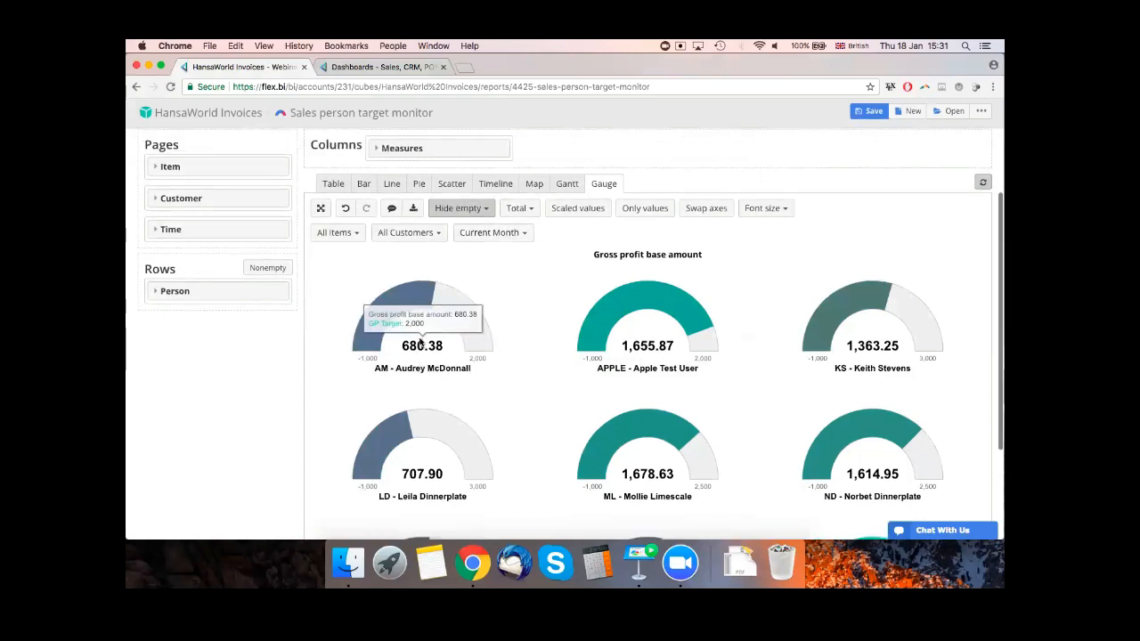
scroll(554, 297, down, 1)
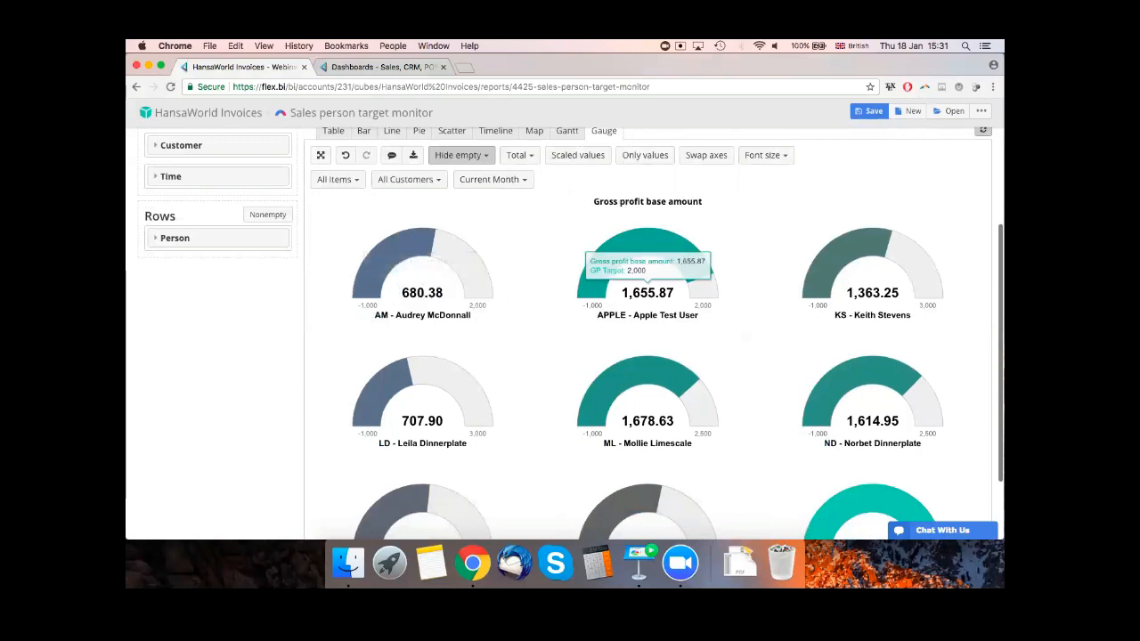
- Open the gauge limits for the first salesperson's gauge and color its 0 limit red
mouse_move(425, 299)
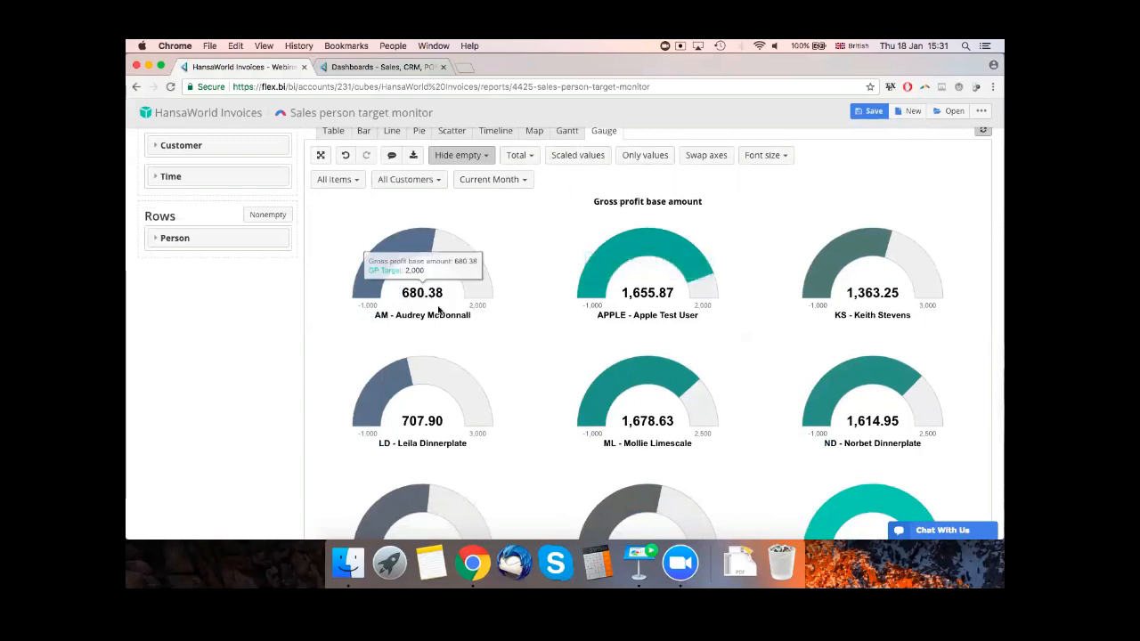
click(425, 300)
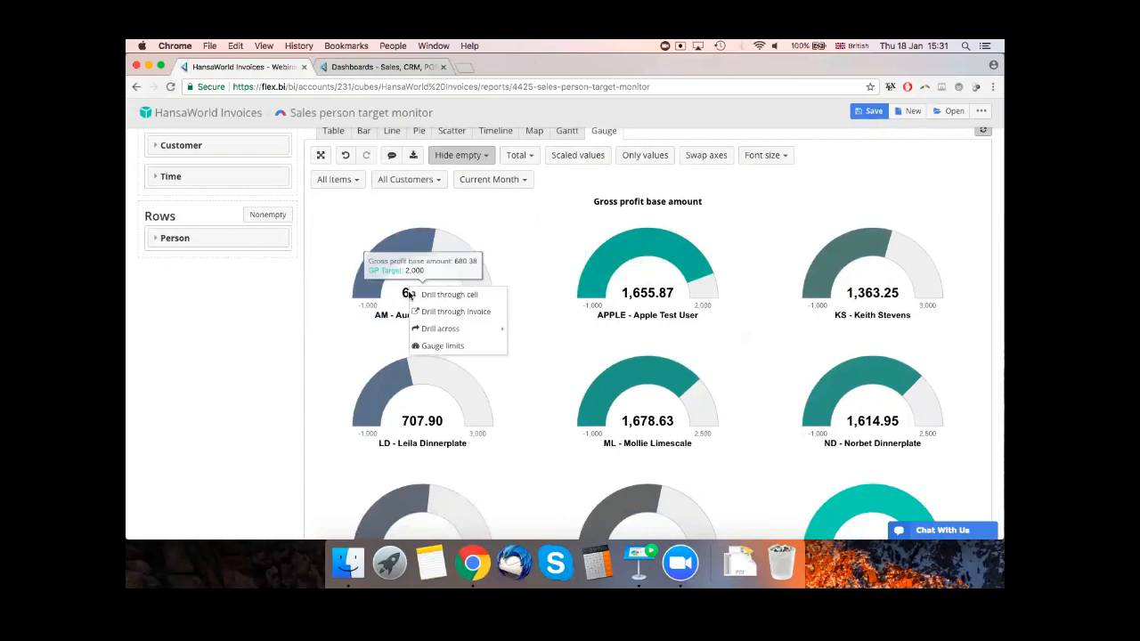
click(639, 296)
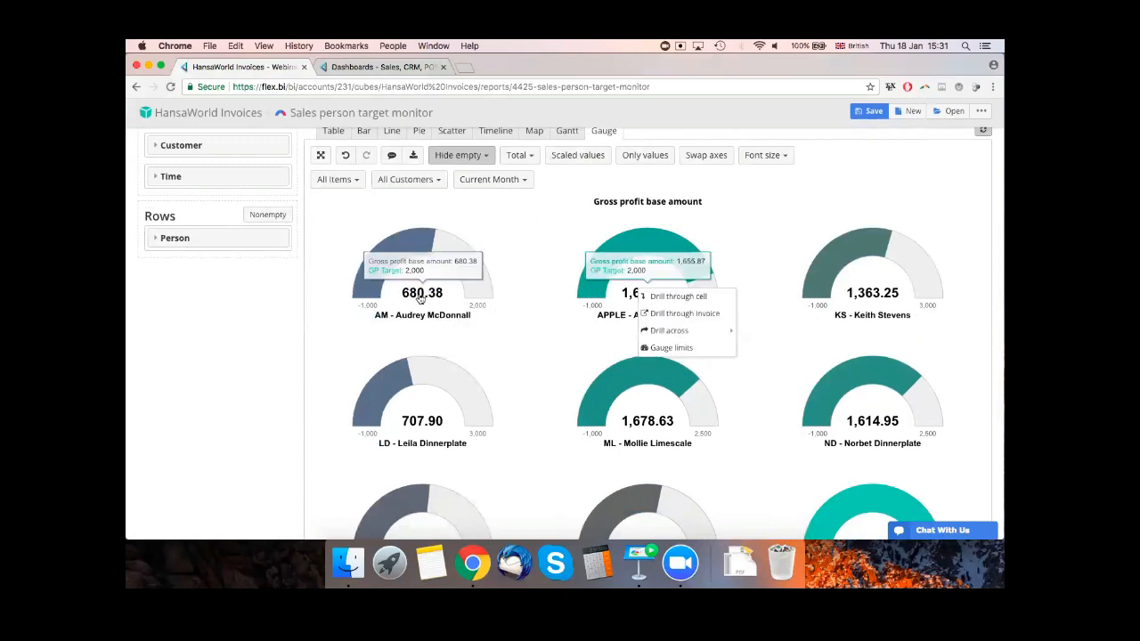
click(425, 290)
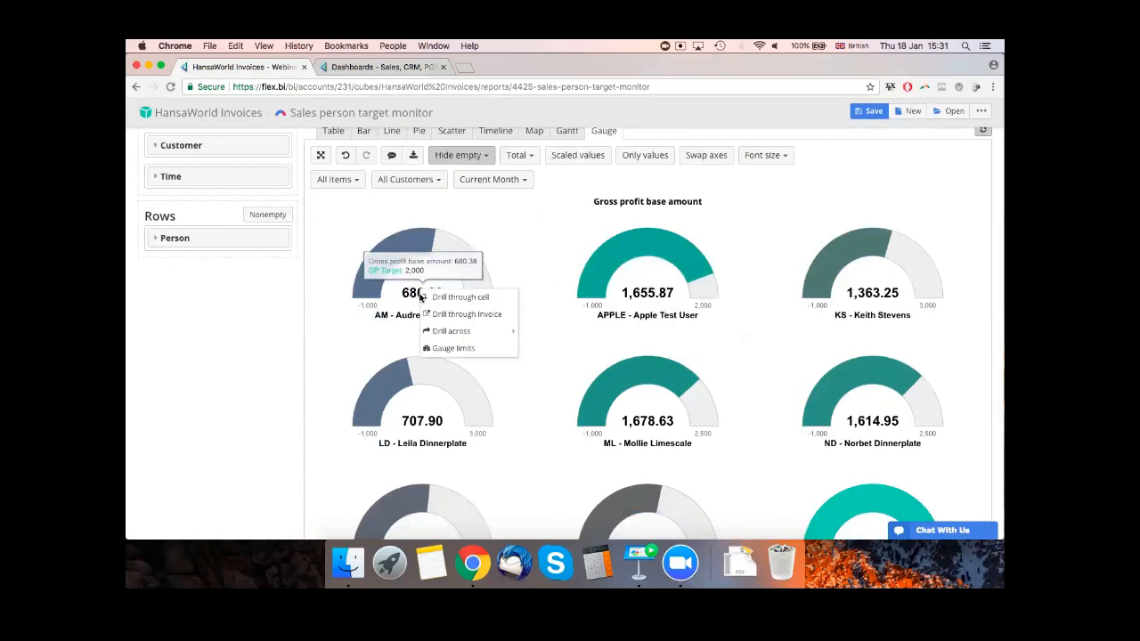
click(439, 350)
click(412, 245)
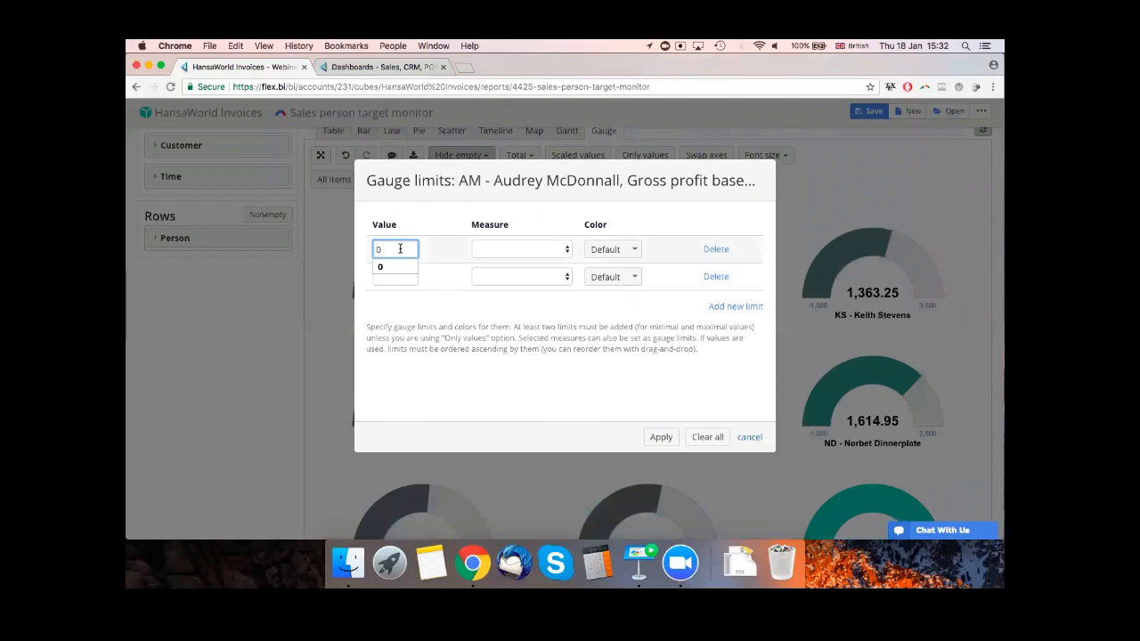
click(621, 252)
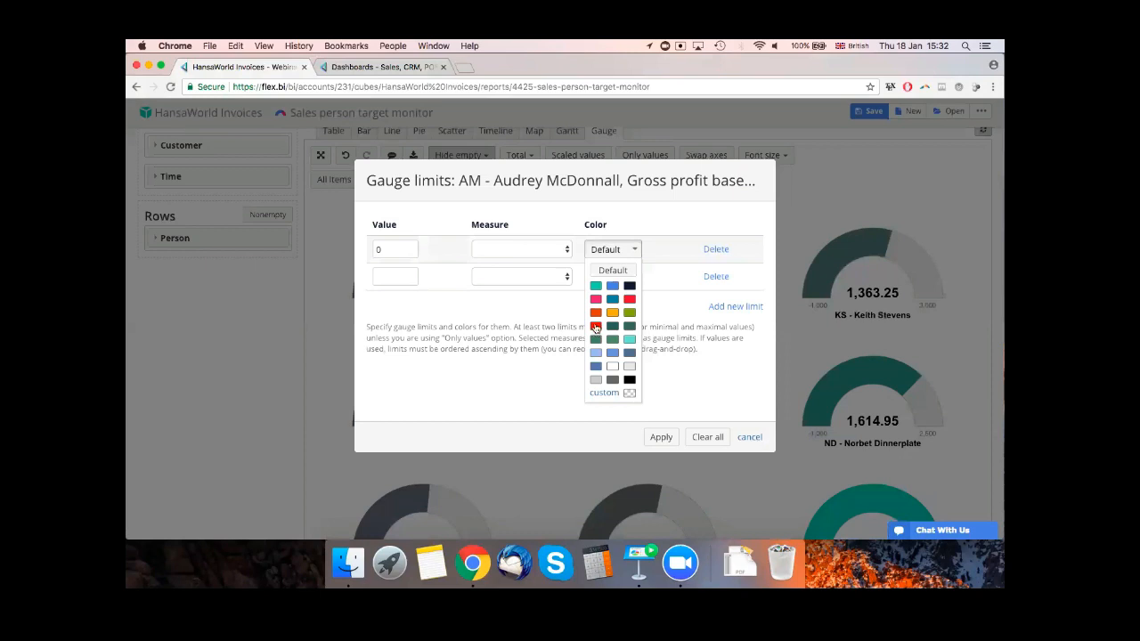
click(596, 327)
- Set the second gauge limit to 2500 and color it olive green
click(393, 279)
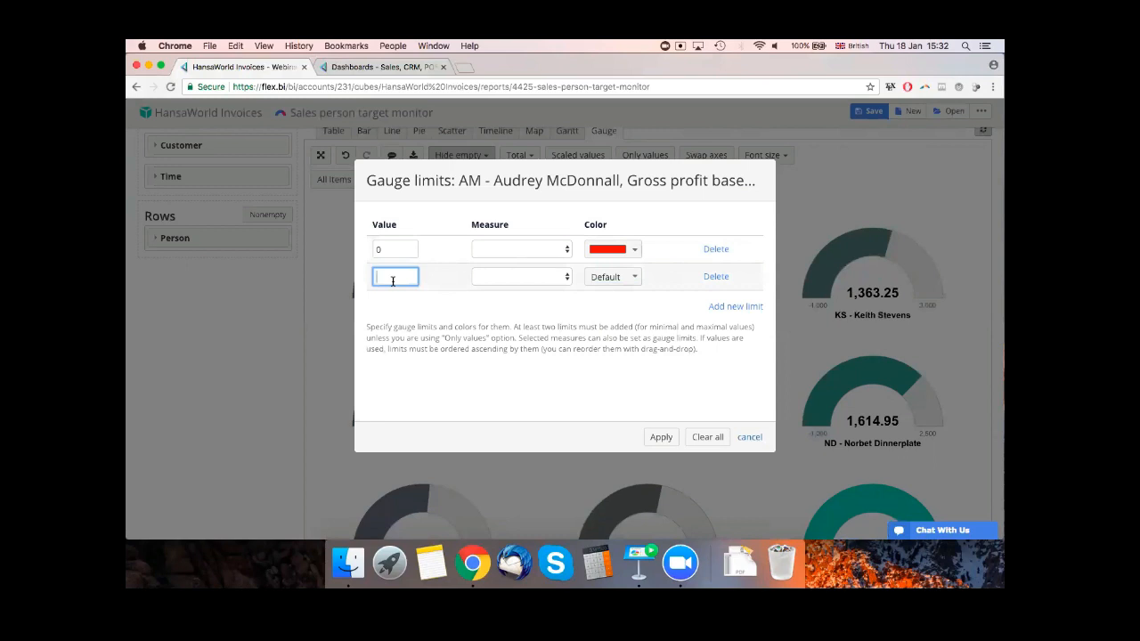
text(250)
click(612, 277)
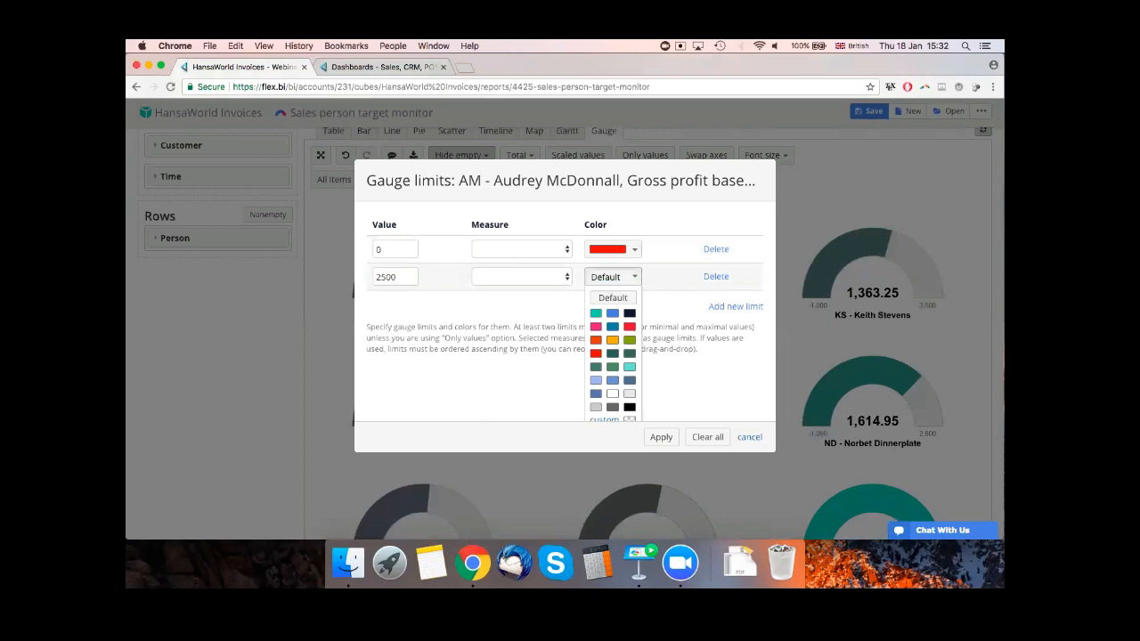
click(629, 339)
- Add a 1250 limit in orange between the 0 and 2500 limits, and apply the gauge limits
click(723, 306)
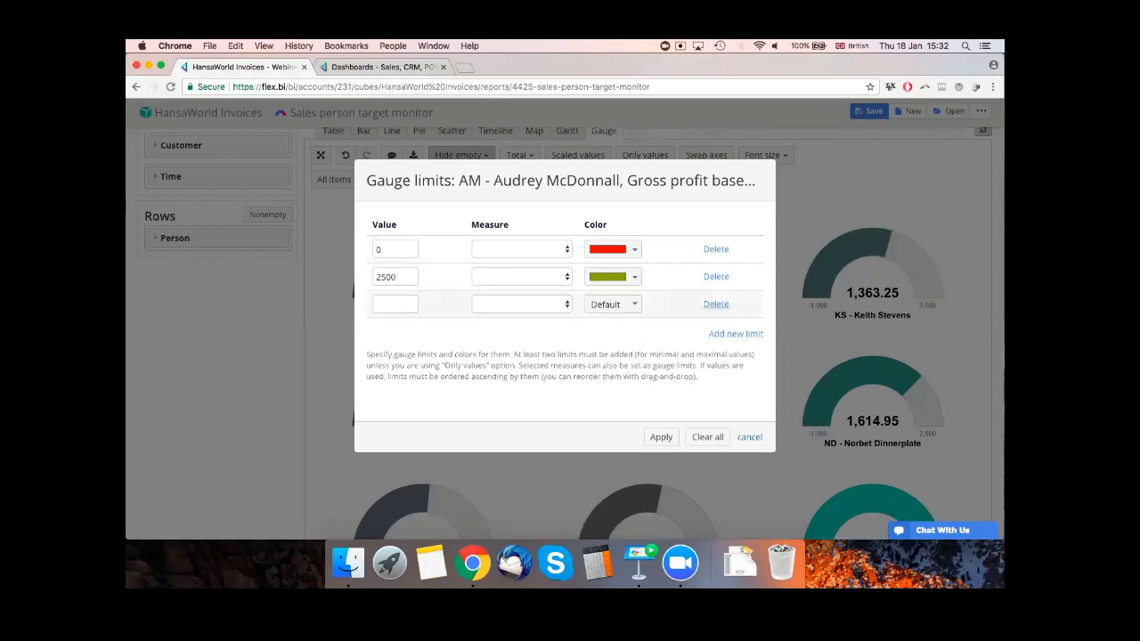
drag(437, 306, 434, 279)
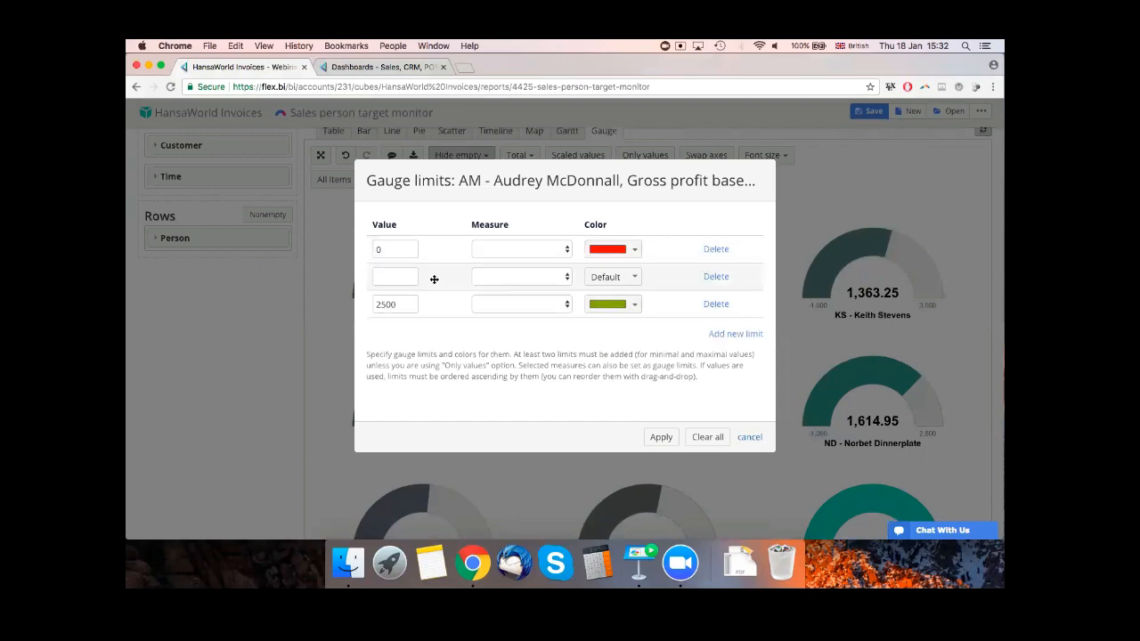
click(375, 282)
text(1250)
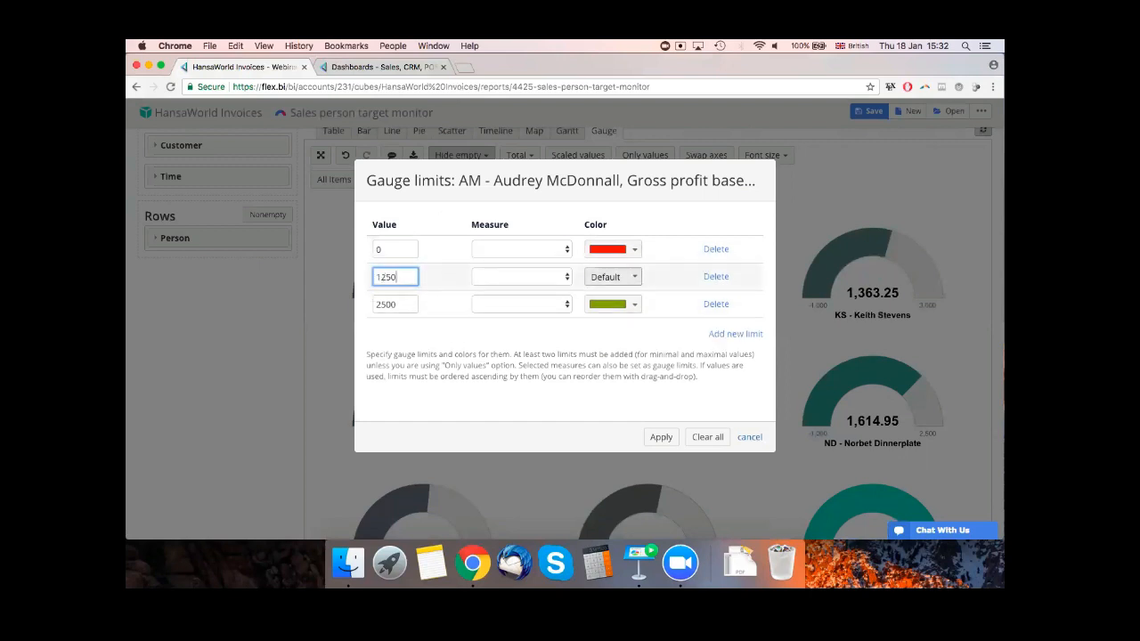
click(613, 277)
click(614, 346)
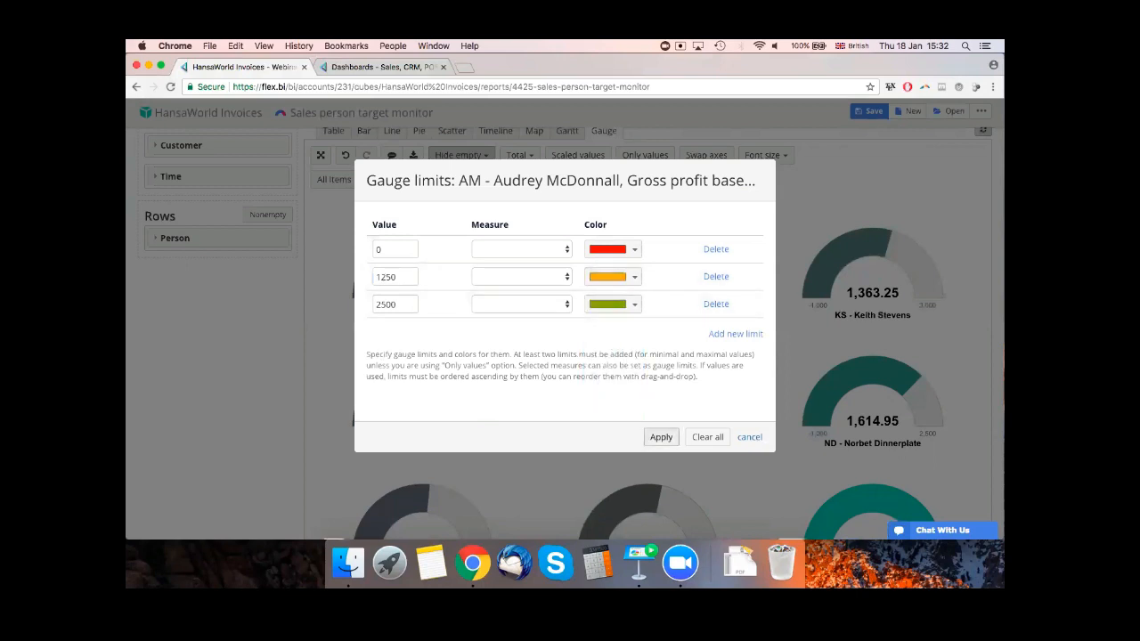
click(661, 436)
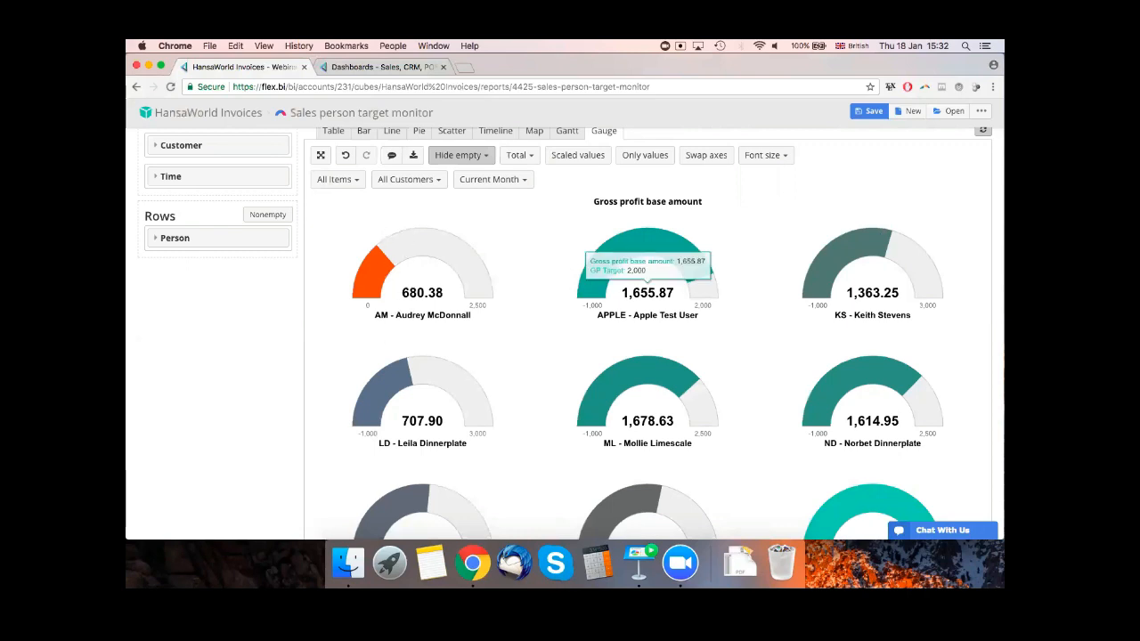
right_click(652, 280)
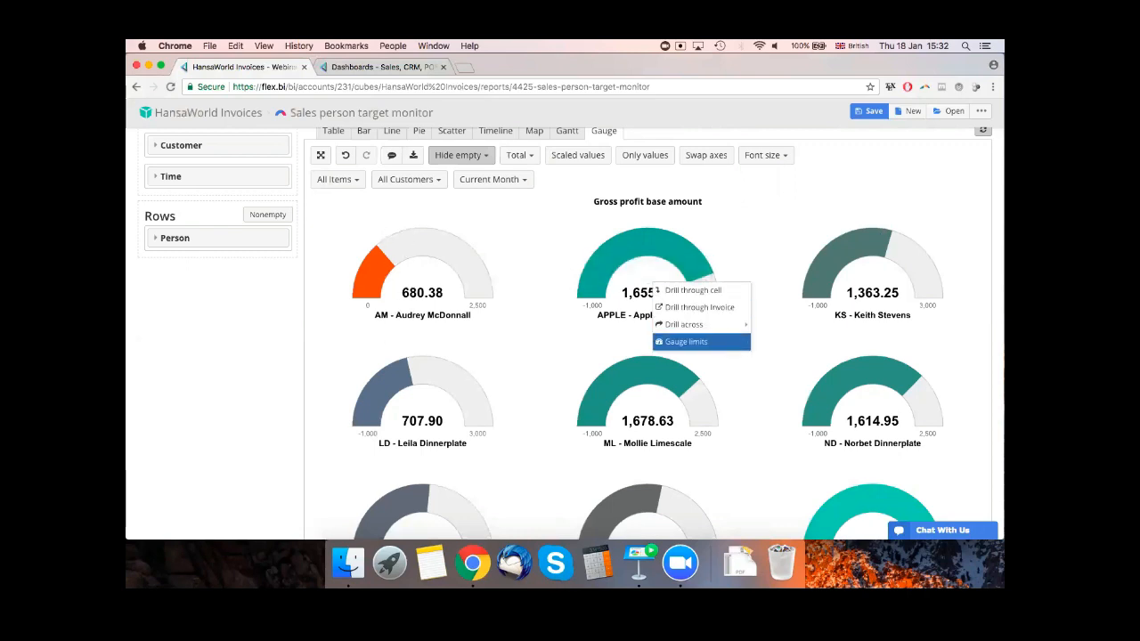
click(686, 342)
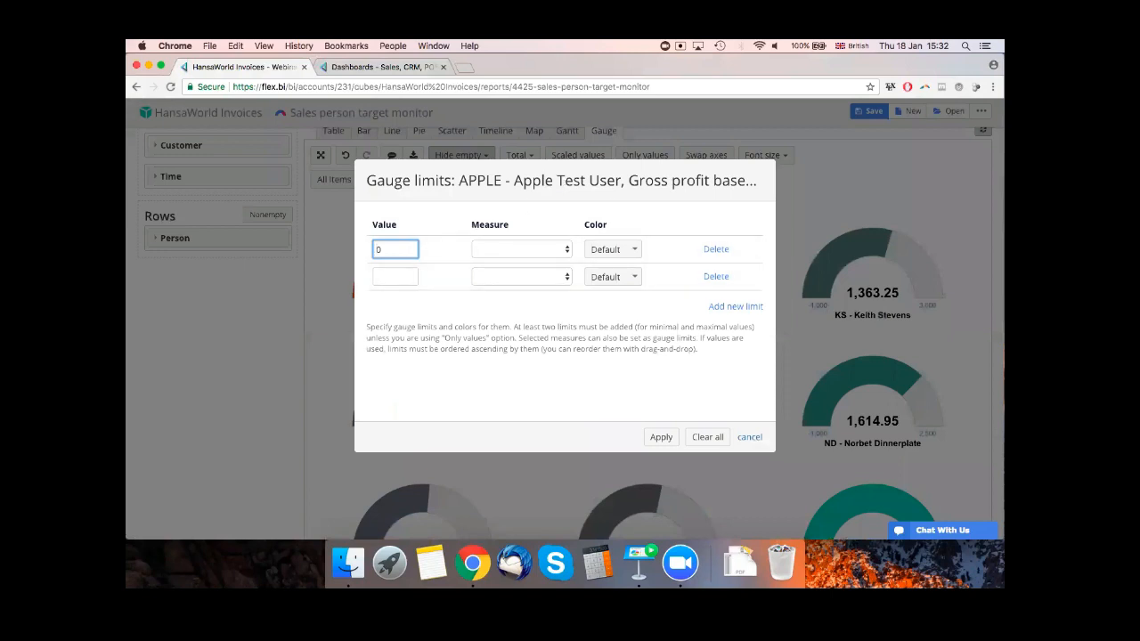
click(750, 437)
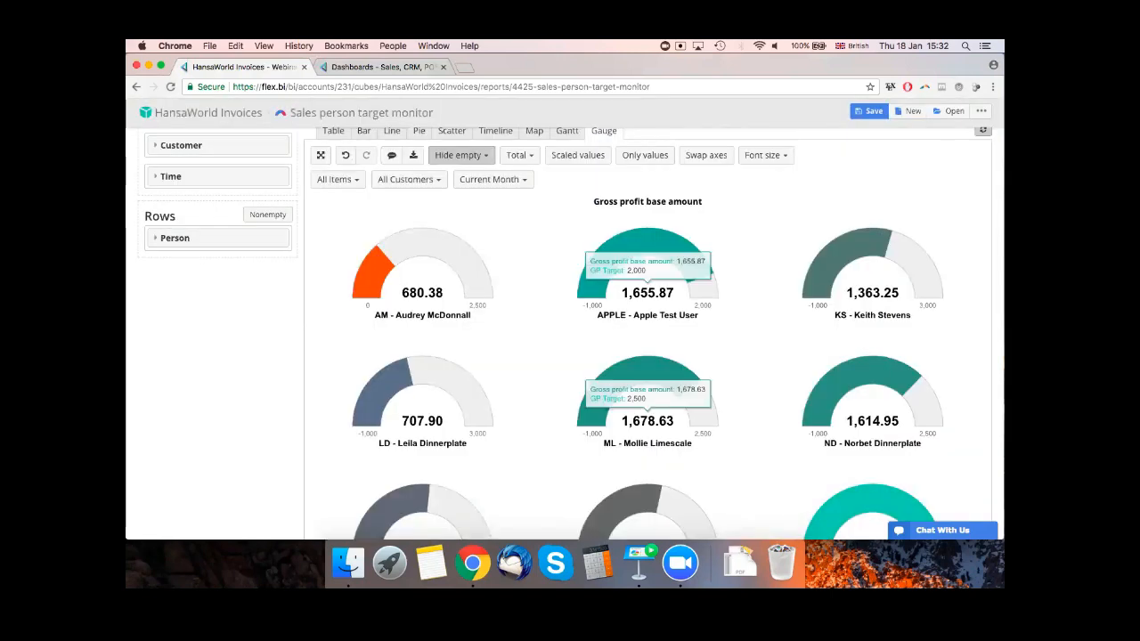
- In the gauge limits for the whole Gross profit base amount measure, delete the GP Target and 1000 limits and set the first limit to 0
scroll(564, 320, down, 1)
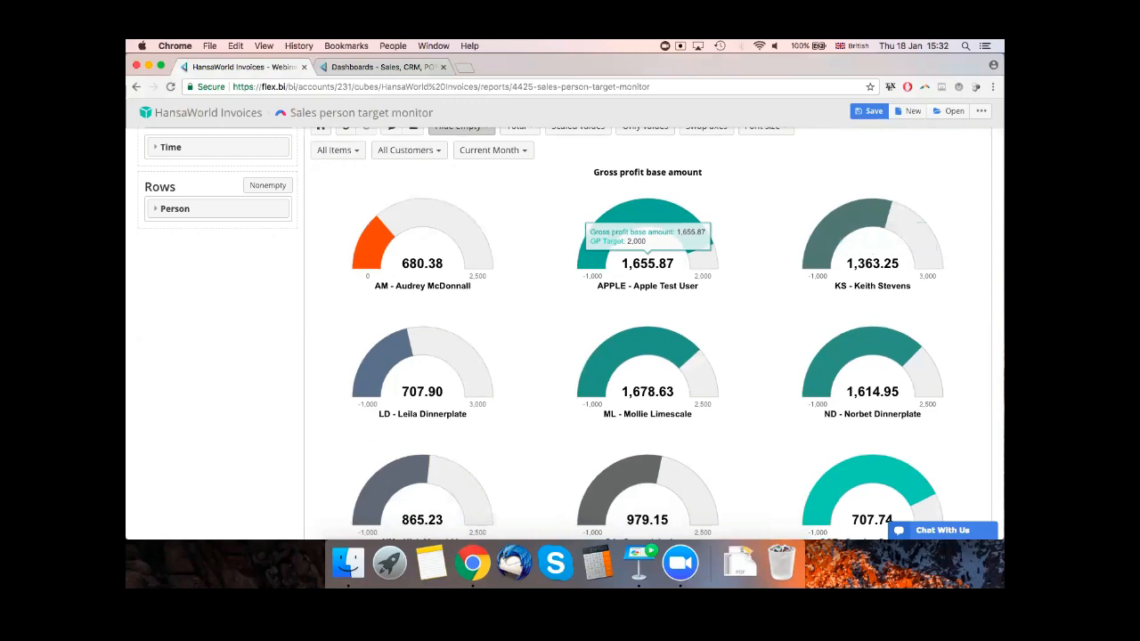
click(629, 214)
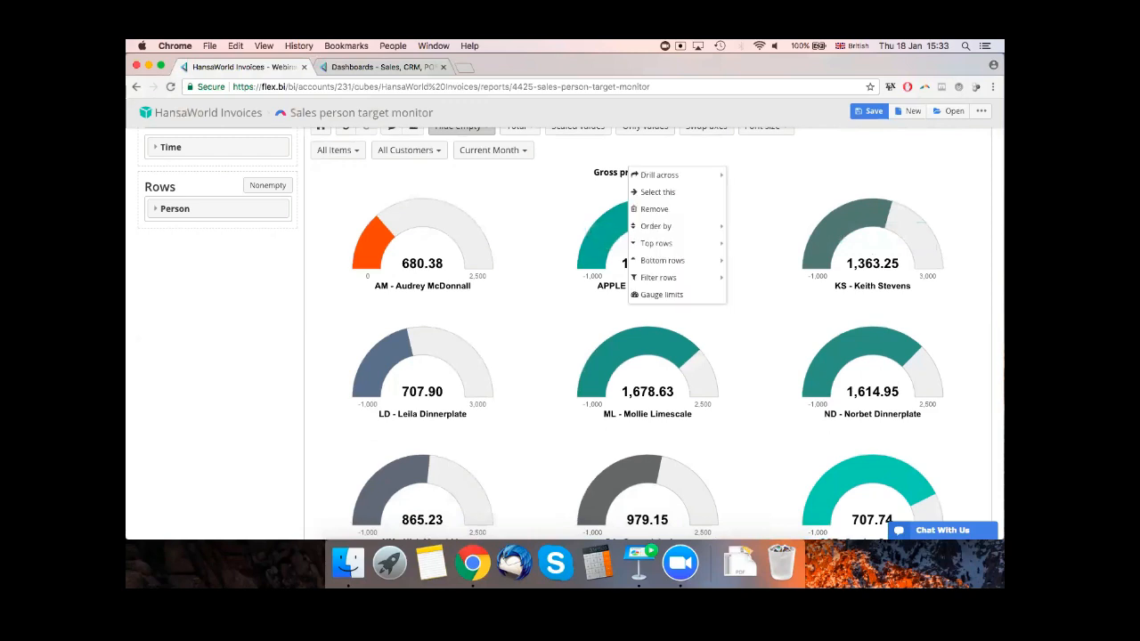
click(535, 214)
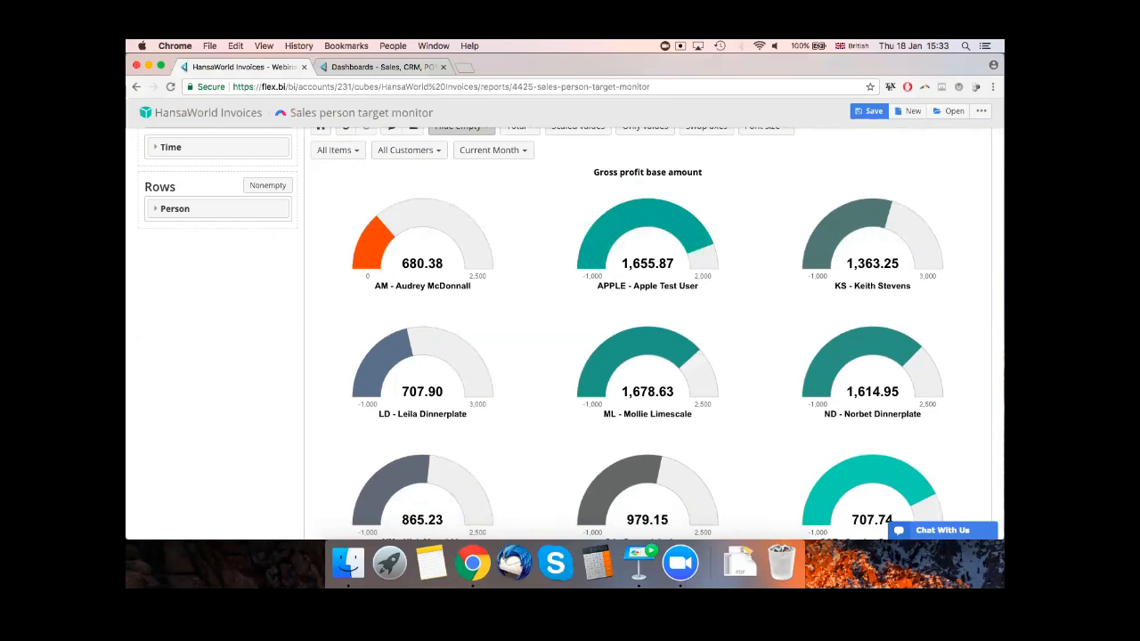
click(633, 170)
click(669, 294)
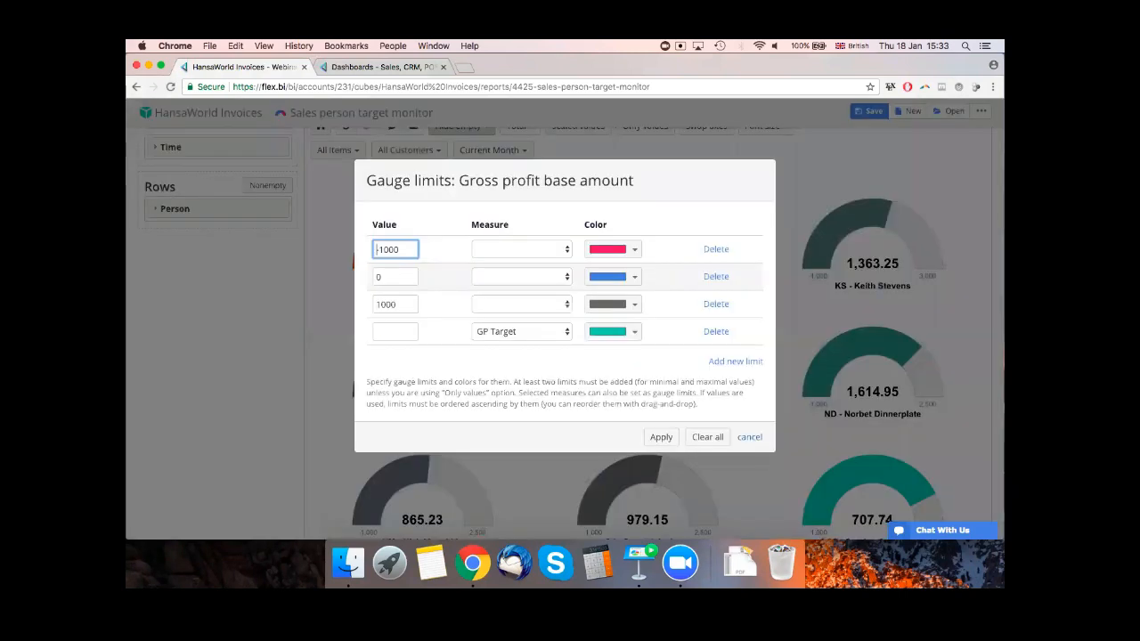
click(716, 332)
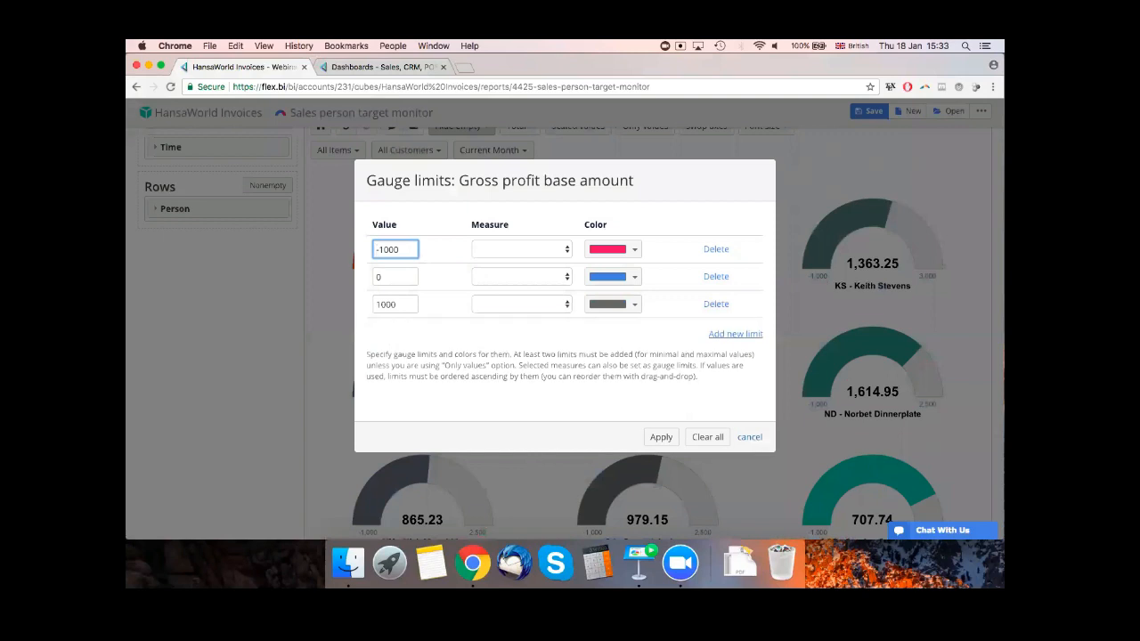
click(716, 304)
key(super+a)
text(0)
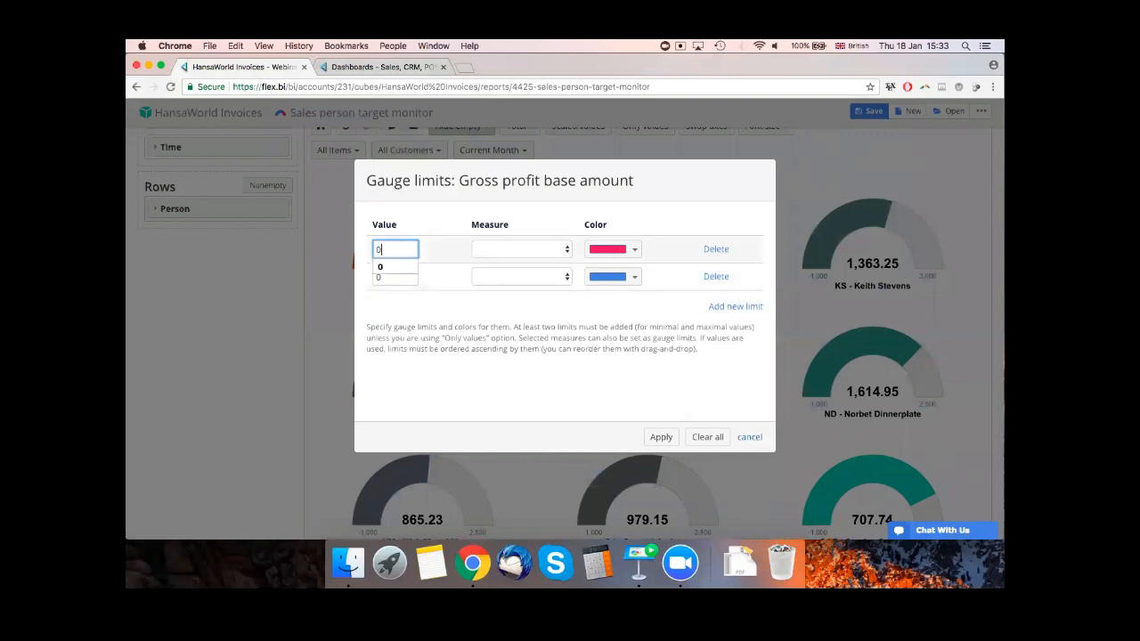
- Set the measure's second limit to 3000, color it olive green, and apply the gauge limits
click(394, 276)
double_click(394, 272)
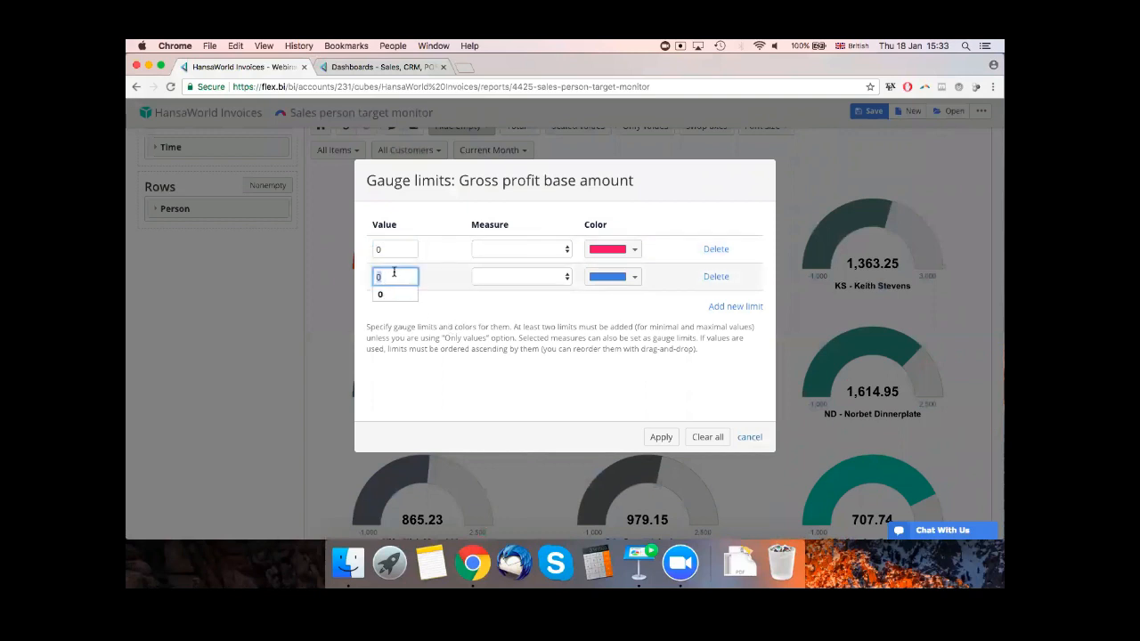
text(3000)
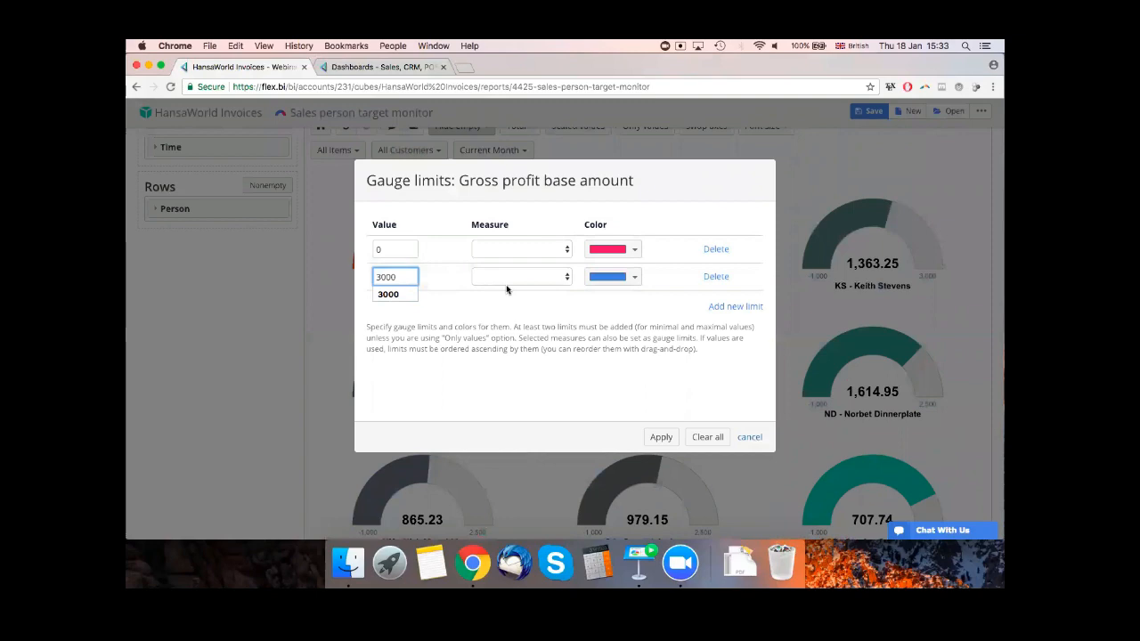
click(620, 277)
click(624, 330)
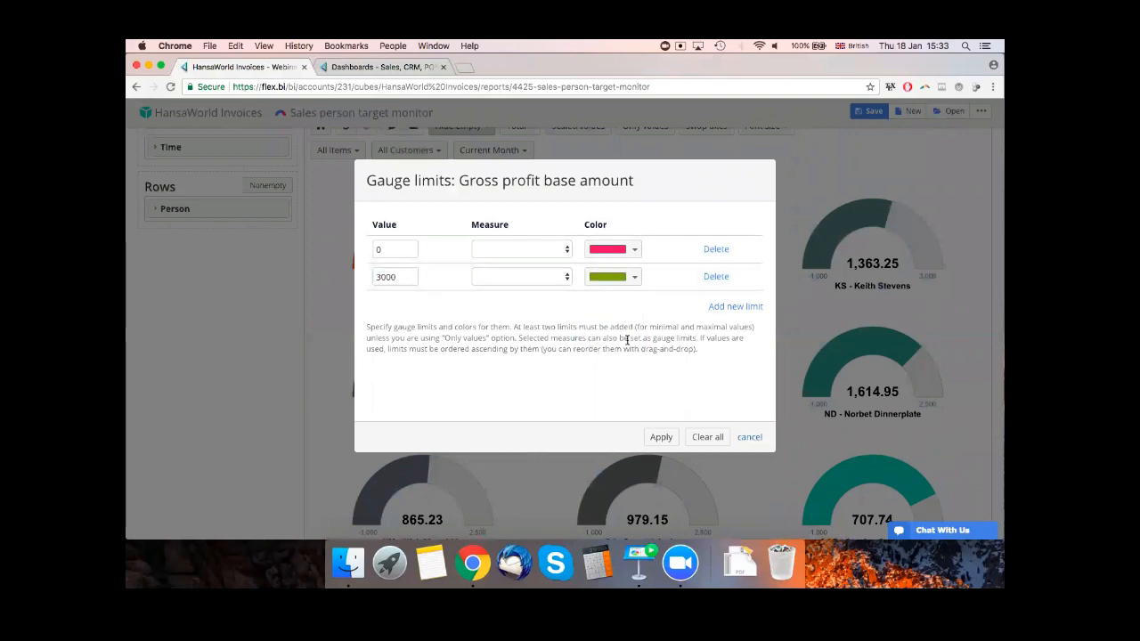
click(660, 436)
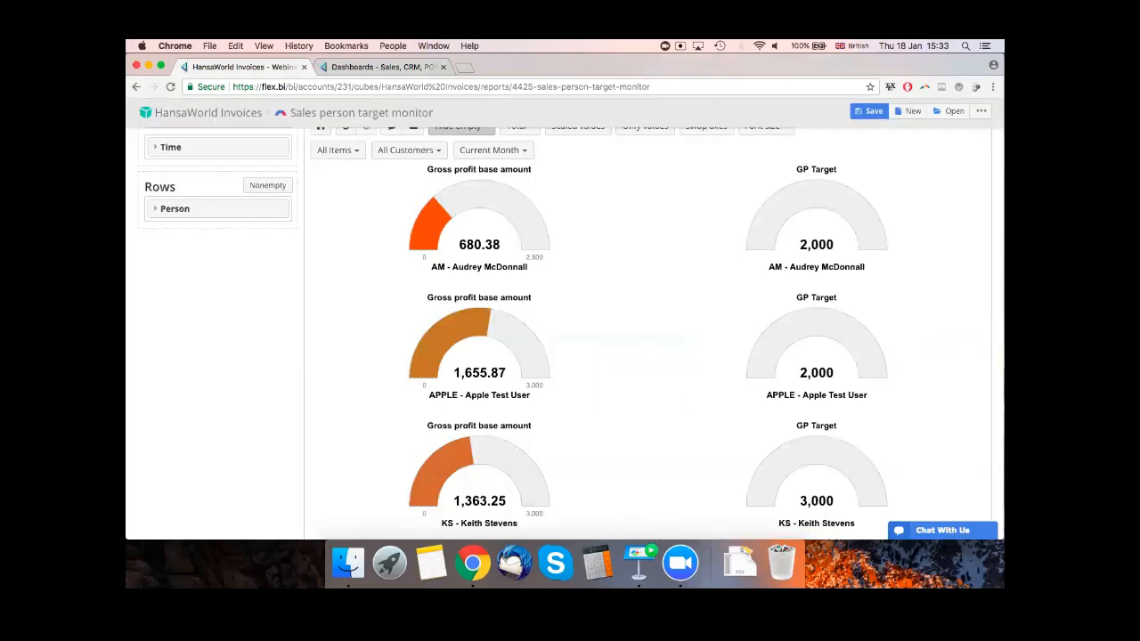
- Remove the GP Target measure from the gauge report
scroll(654, 392, up, 1)
scroll(654, 391, down, 10)
scroll(653, 392, up, 12)
scroll(570, 347, down, 1)
right_click(817, 338)
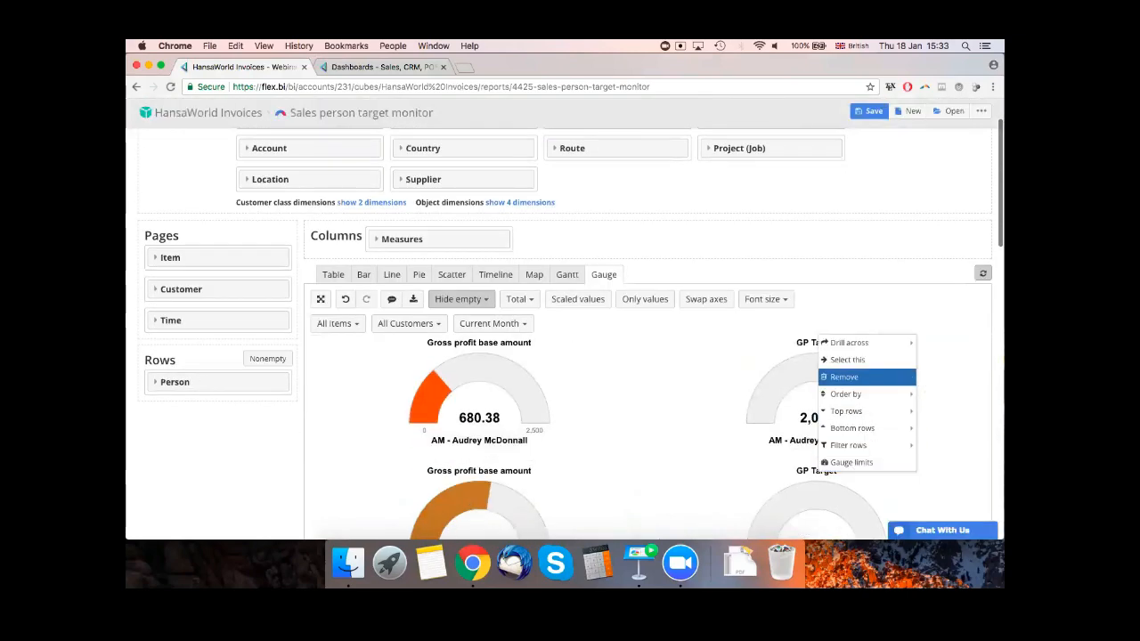
click(825, 376)
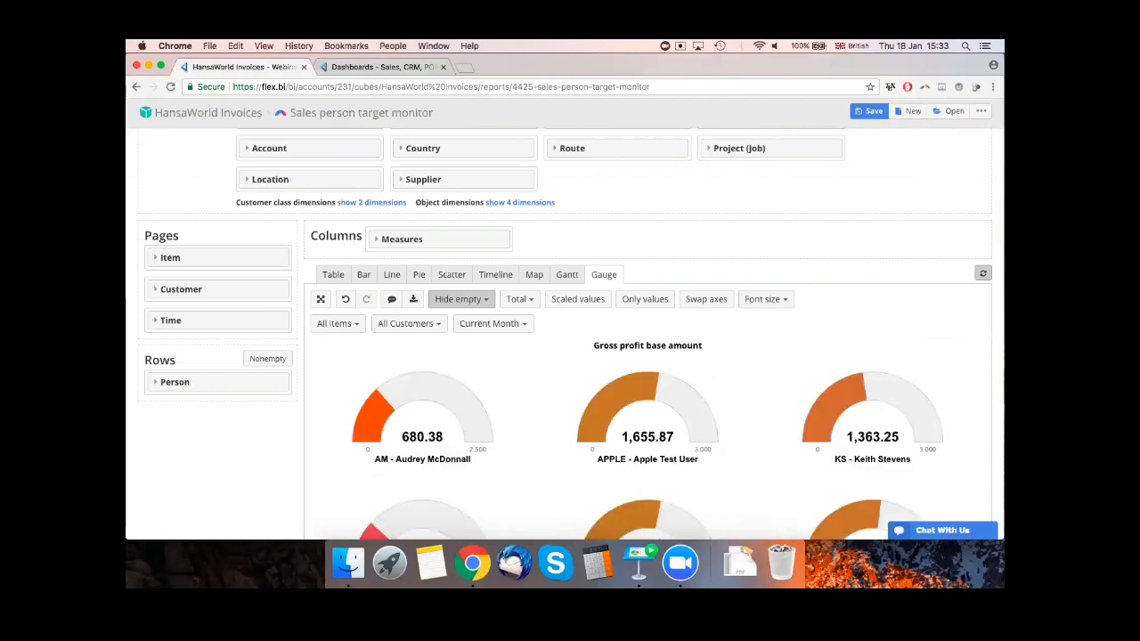
- Review the recolored gauges and display the report as a table
scroll(570, 334, down, 3)
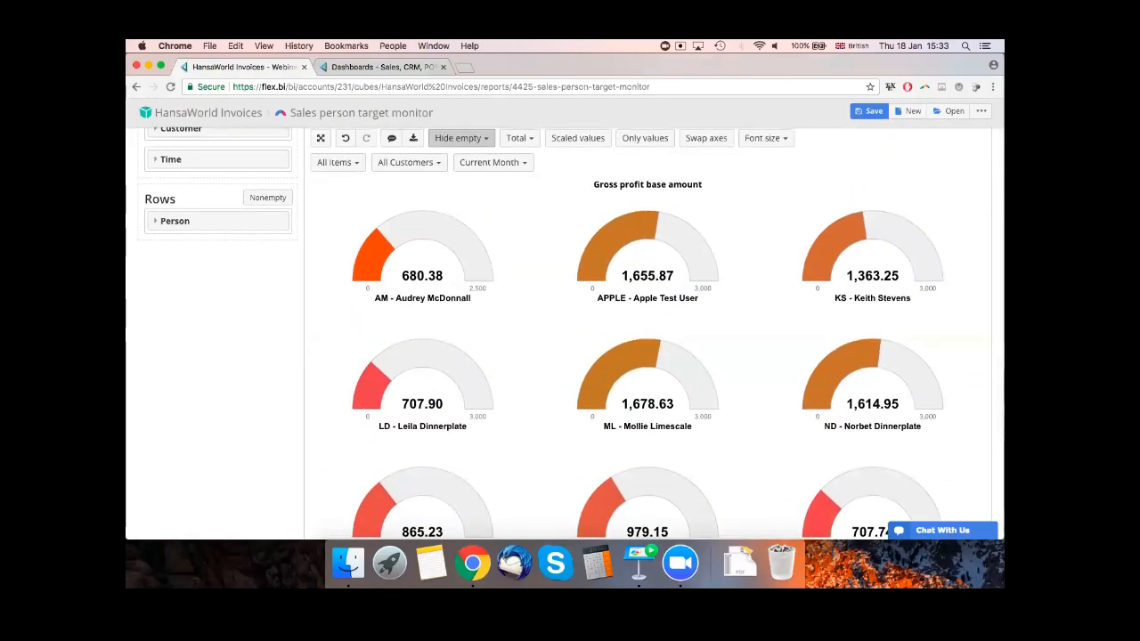
scroll(570, 334, down, 2)
scroll(570, 334, up, 5)
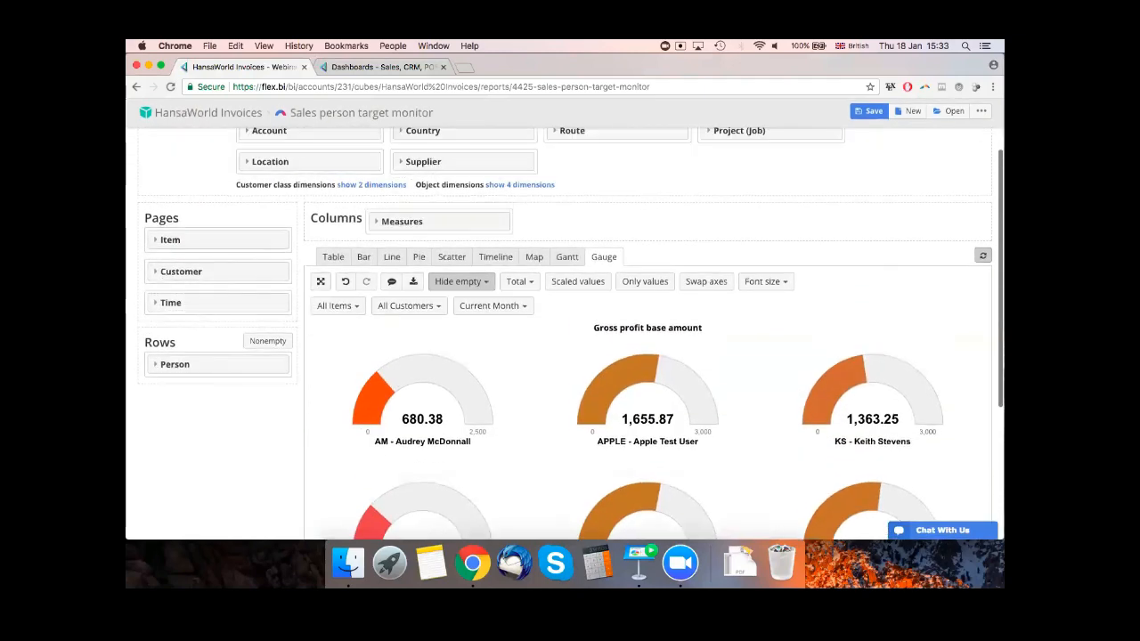
scroll(611, 234, down, 2)
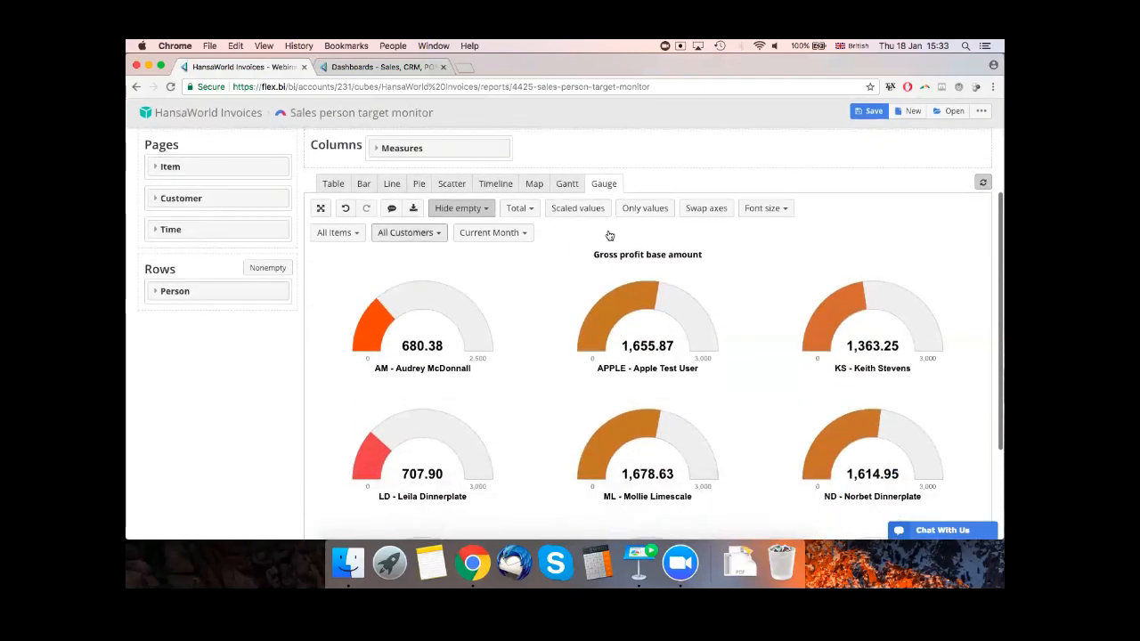
click(332, 187)
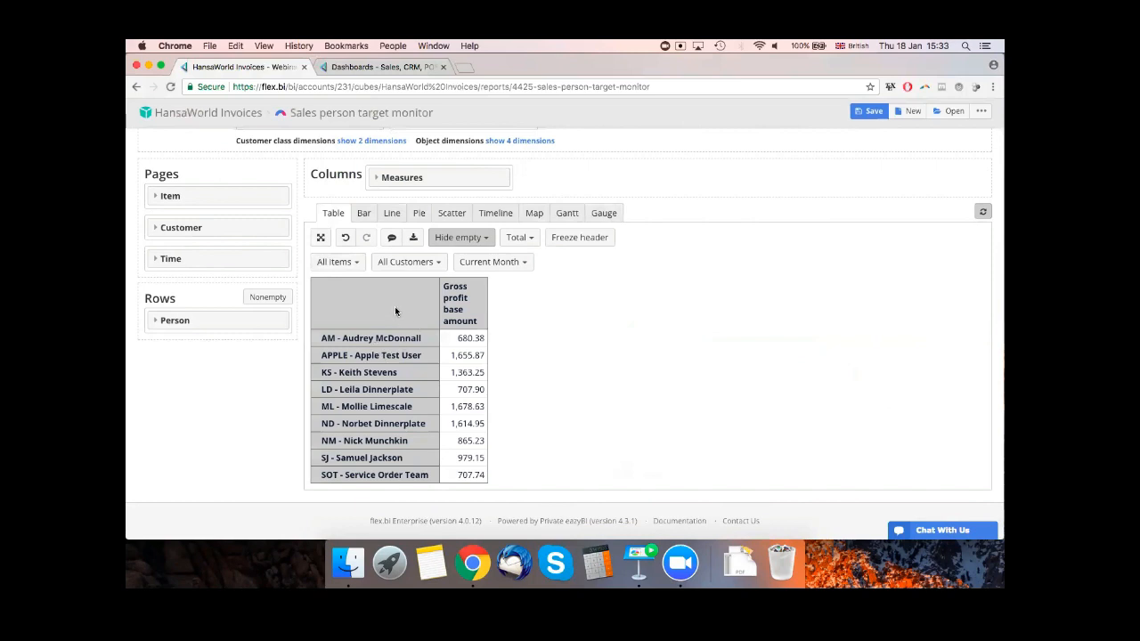
- Set the Person rows to show all members at the Sales Group hierarchy level
click(216, 320)
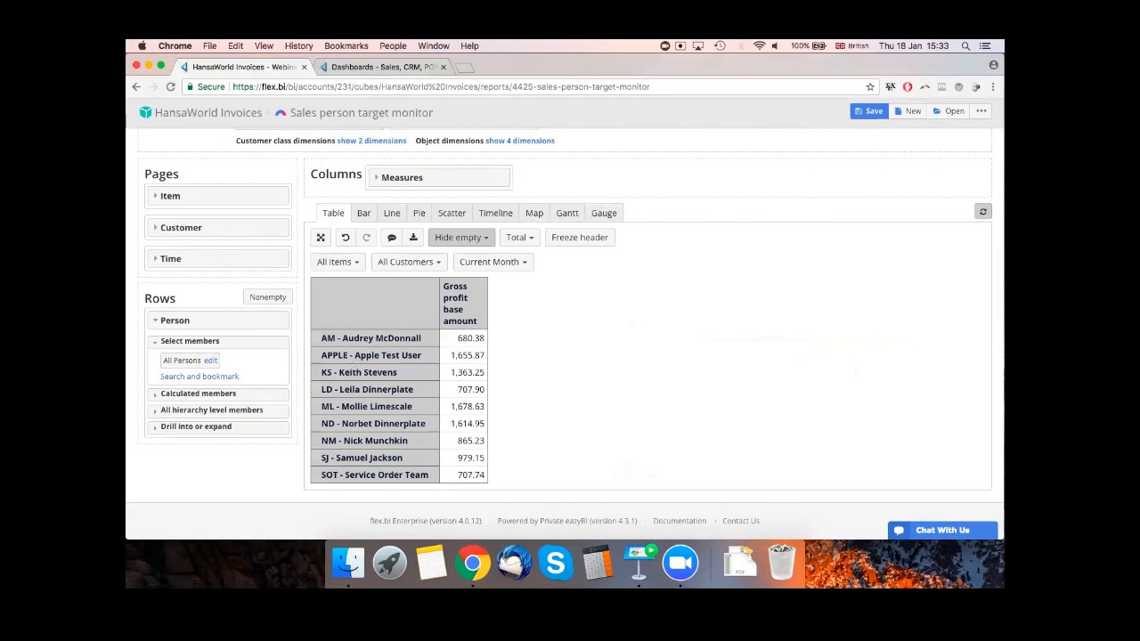
click(212, 410)
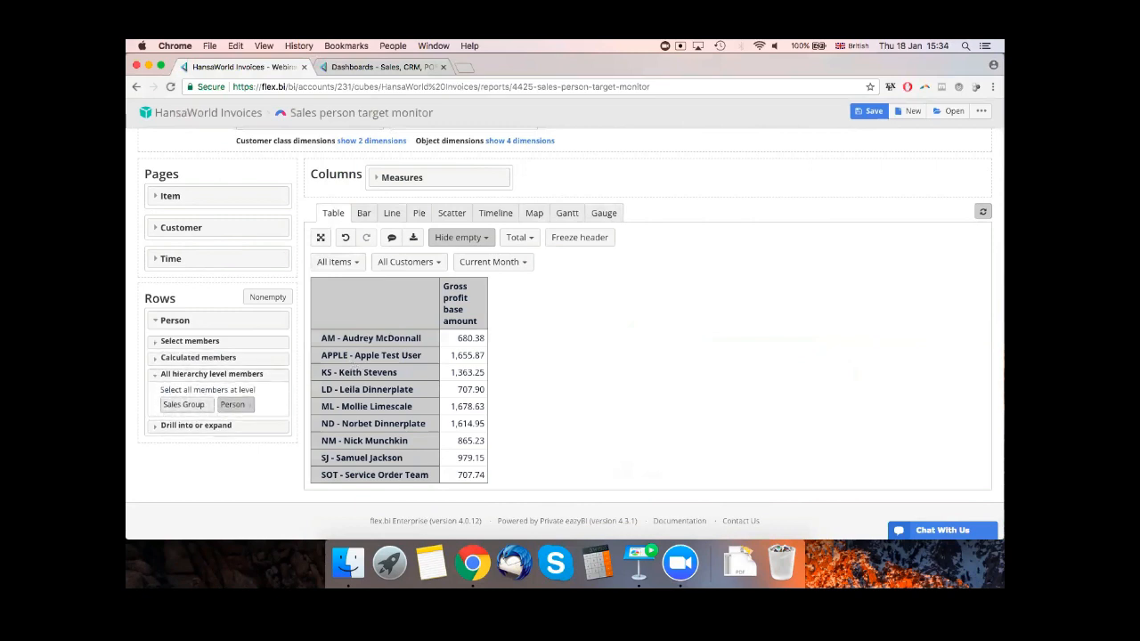
click(182, 404)
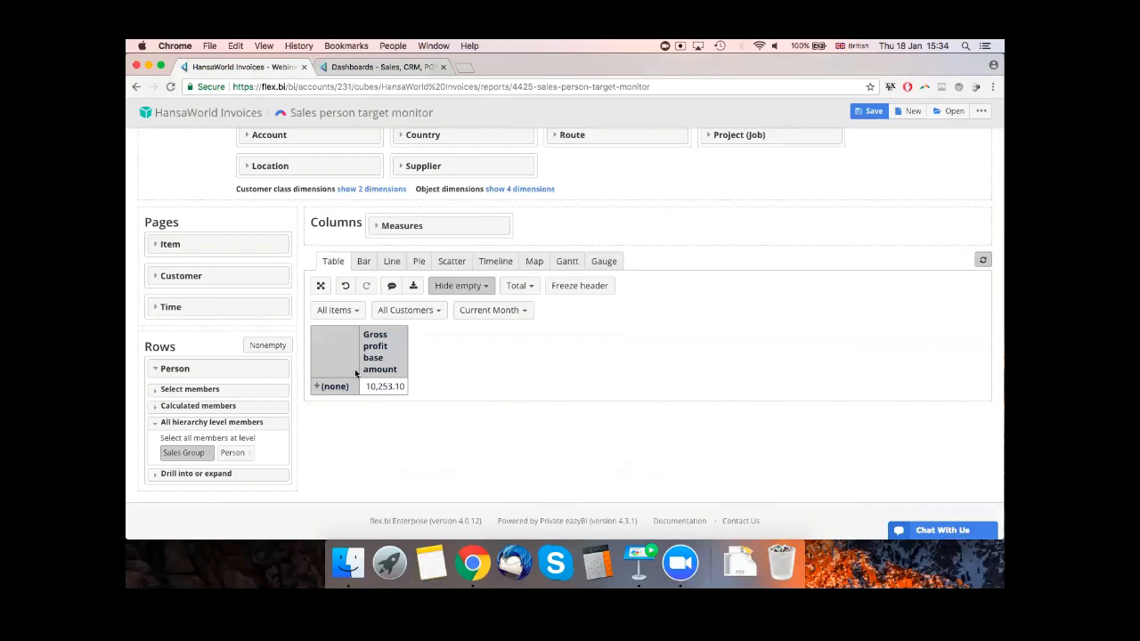
- Show the All Persons member in the Person rows instead of the sales group level
click(244, 390)
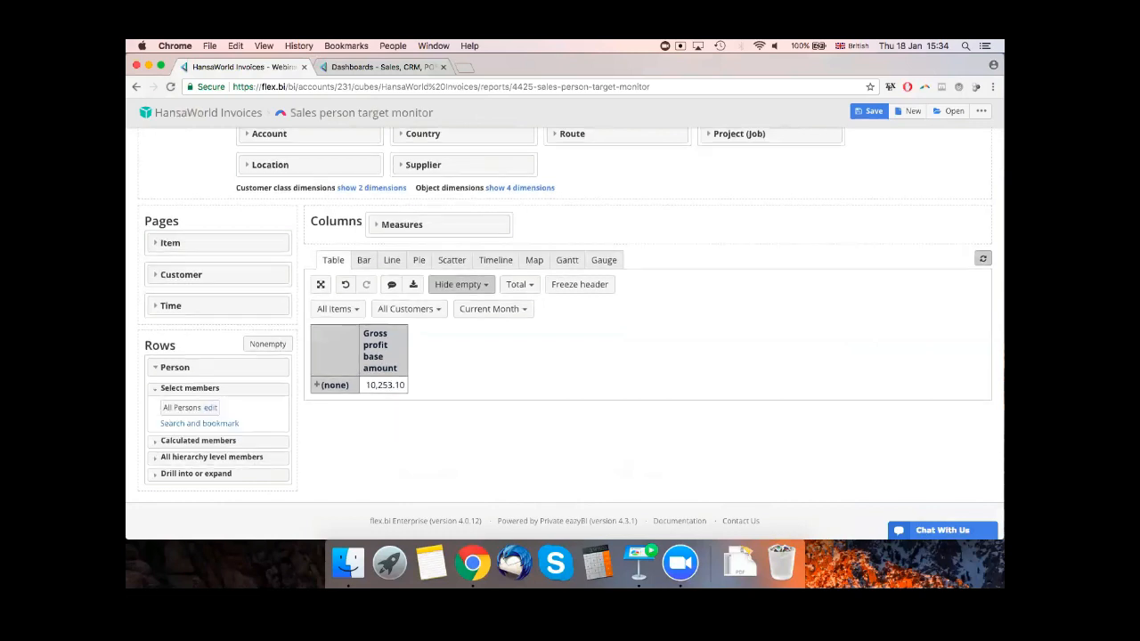
click(244, 390)
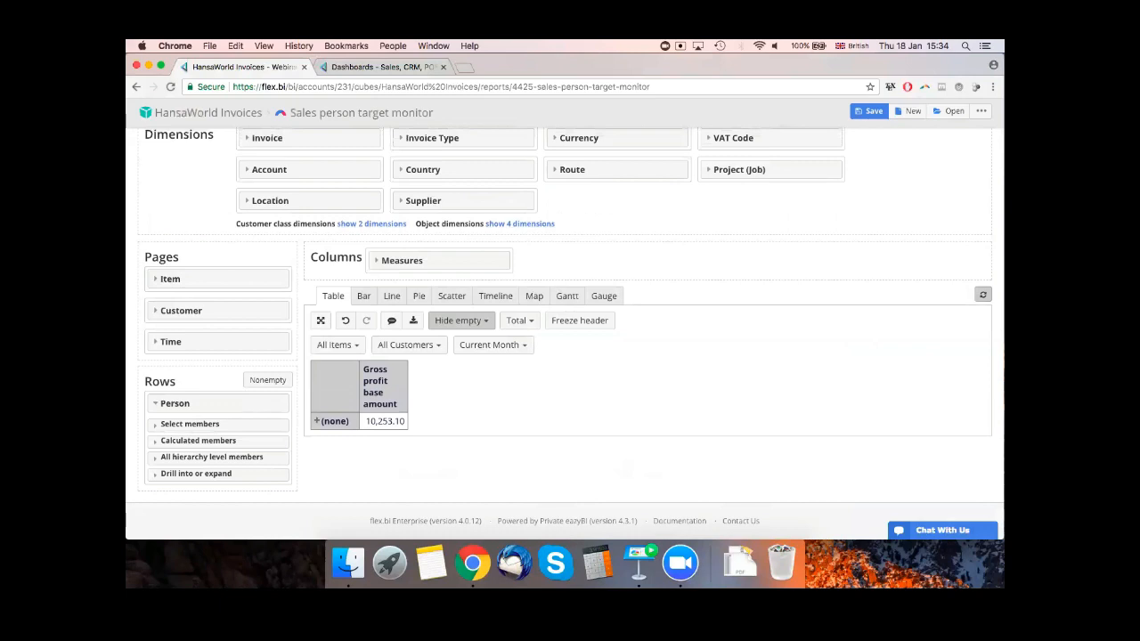
click(197, 441)
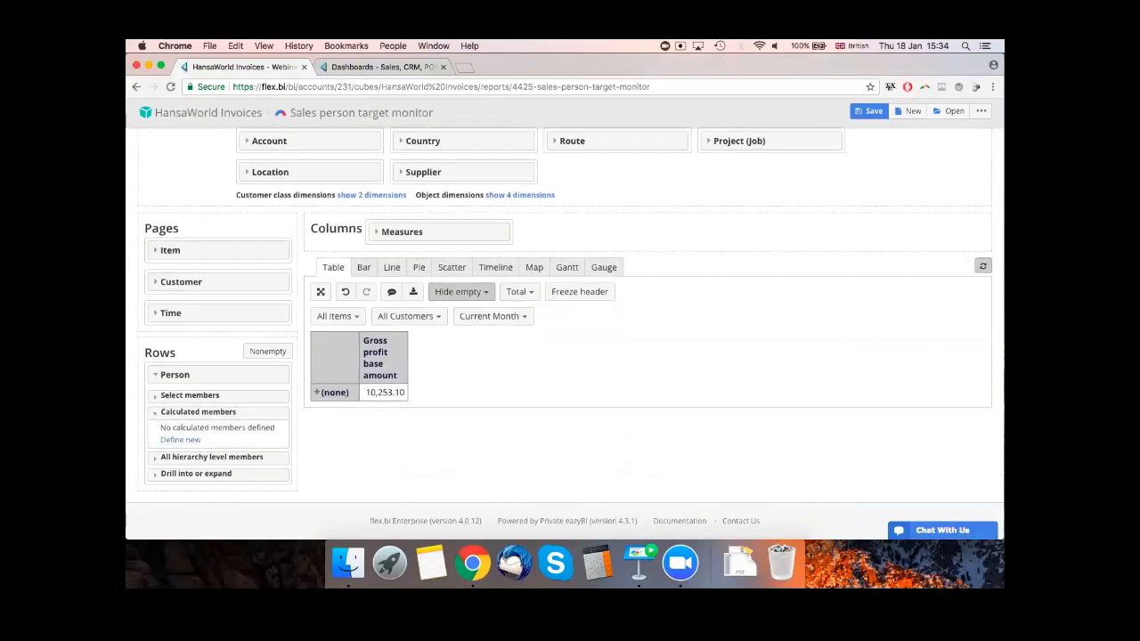
click(198, 412)
click(211, 456)
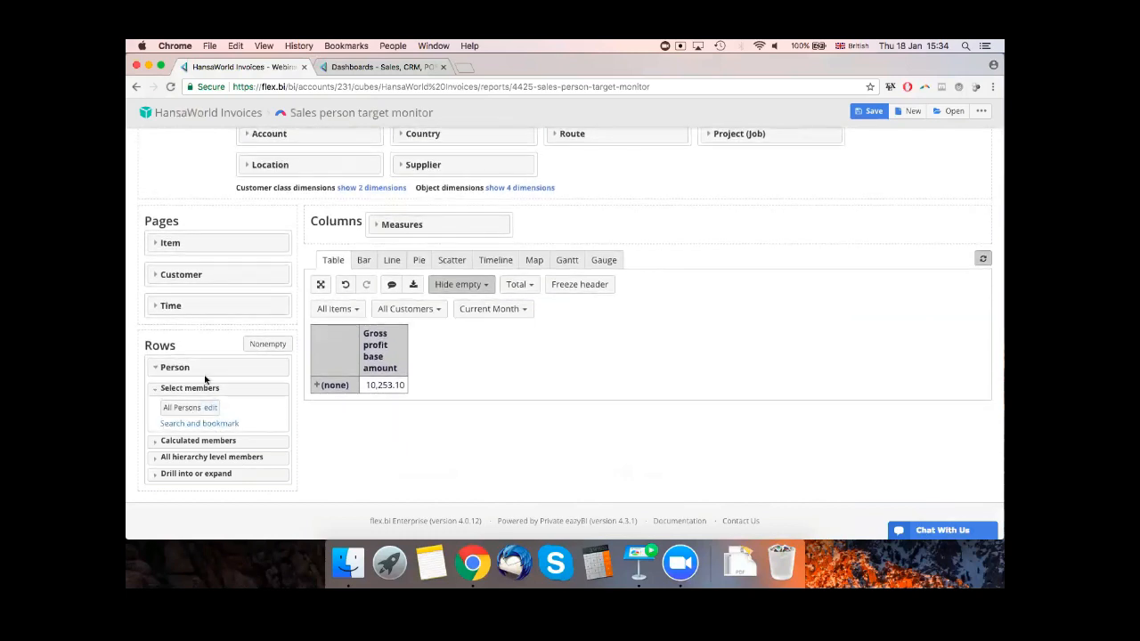
click(265, 384)
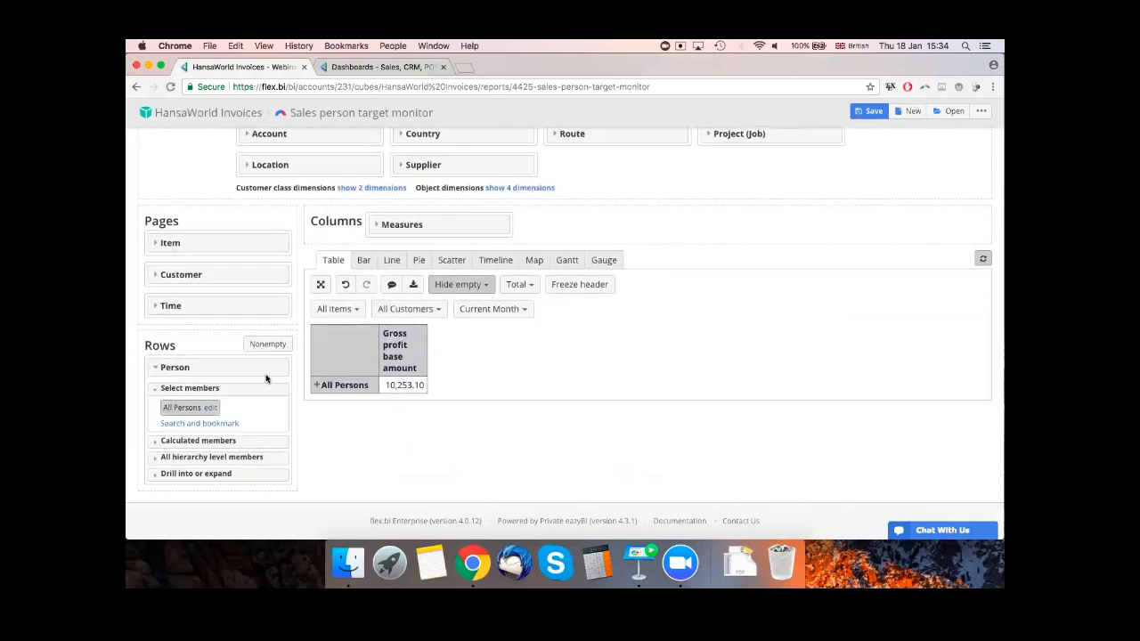
- Expand All Persons and its (none) group down to the individual salespeople
click(200, 424)
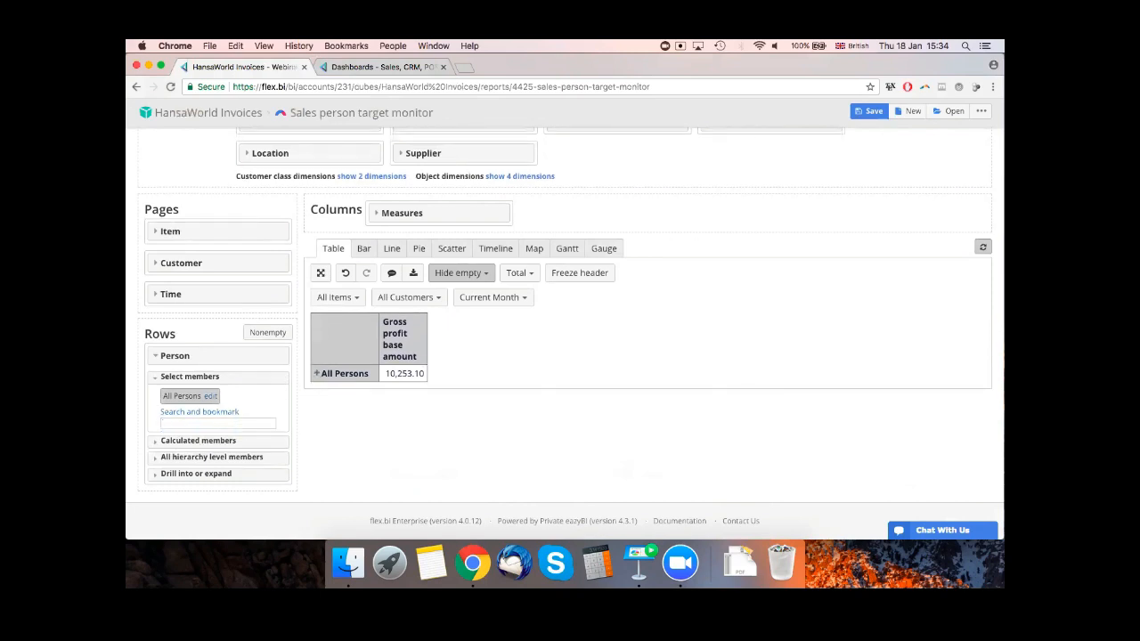
click(317, 373)
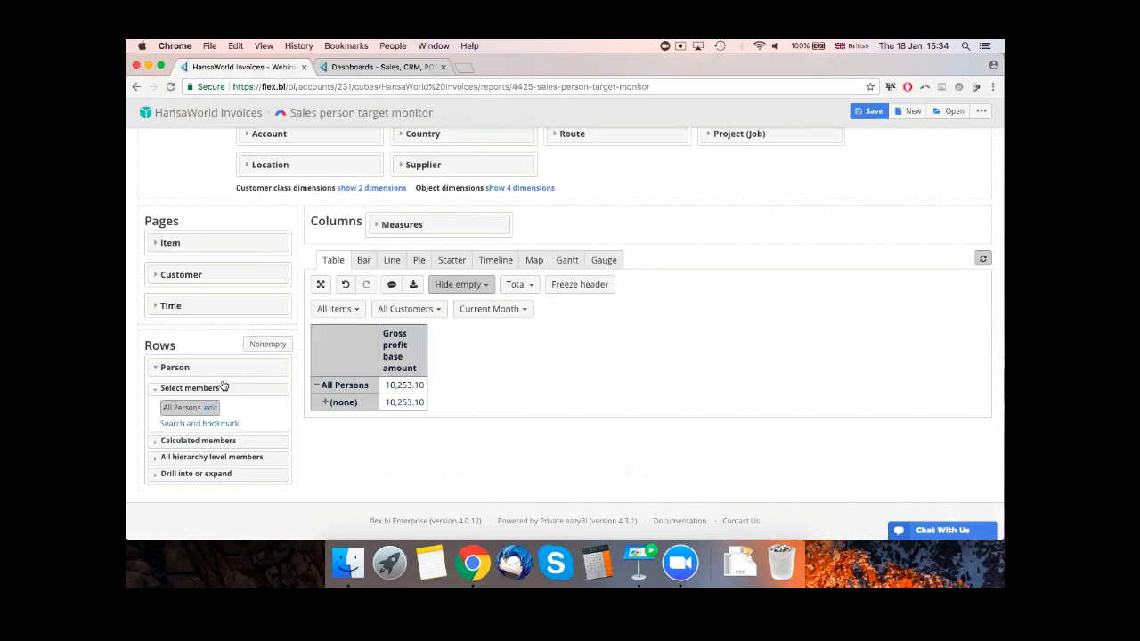
click(326, 400)
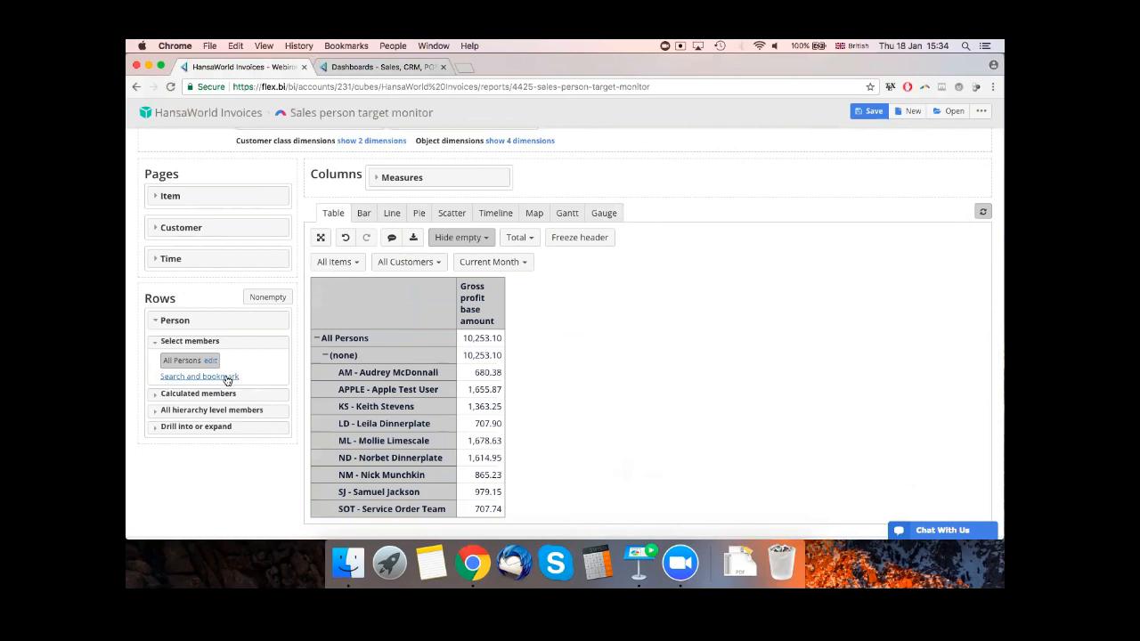
- Find the salesperson with code AM among the Person members and bookmark that member
click(218, 380)
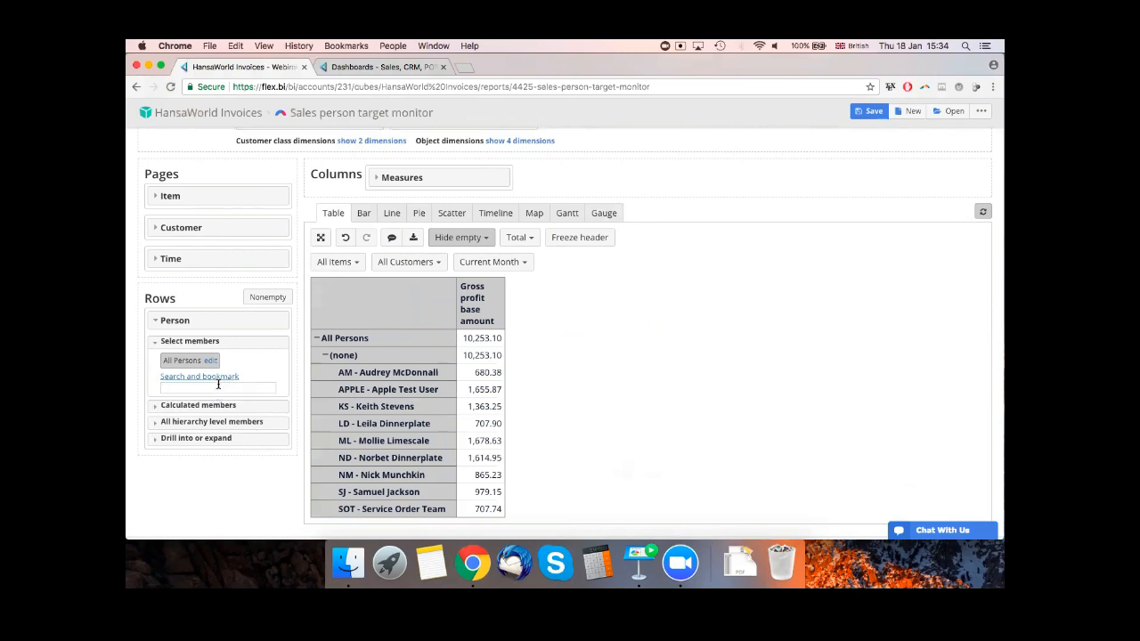
text(audr)
key(Down)
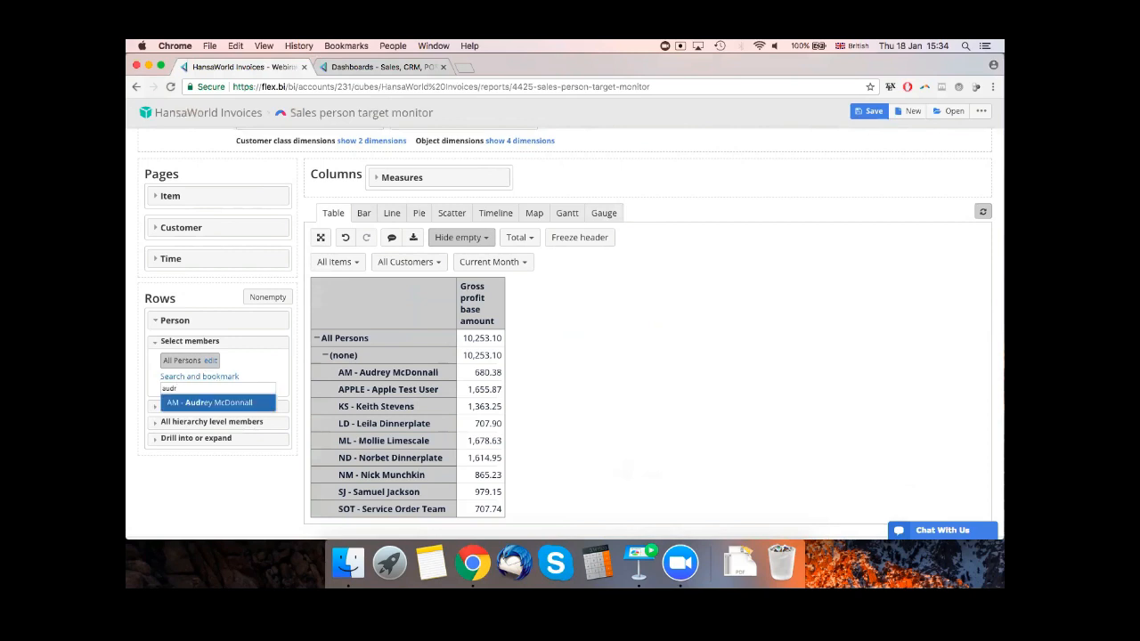
key(Return)
key(Down)
key(Return)
- Search for the salesperson with code KS and add that member to the bookmarks
key(super+a)
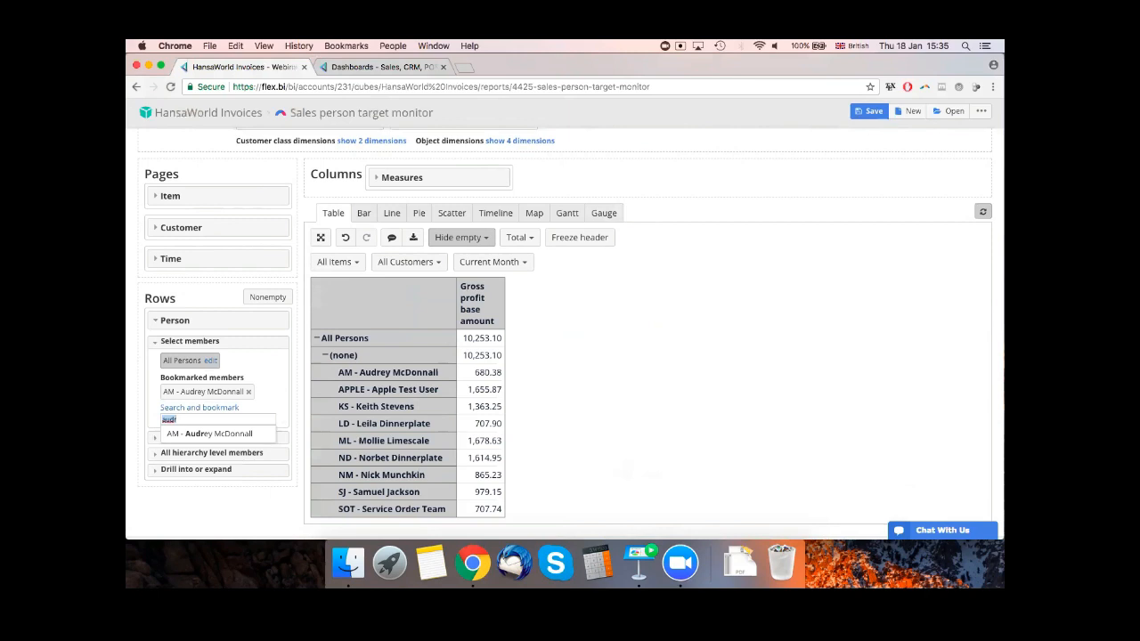
text(keith)
key(Down)
key(Return)
- Search for the salesperson with code ML and bookmark that member in the Person dimension
key(super+a)
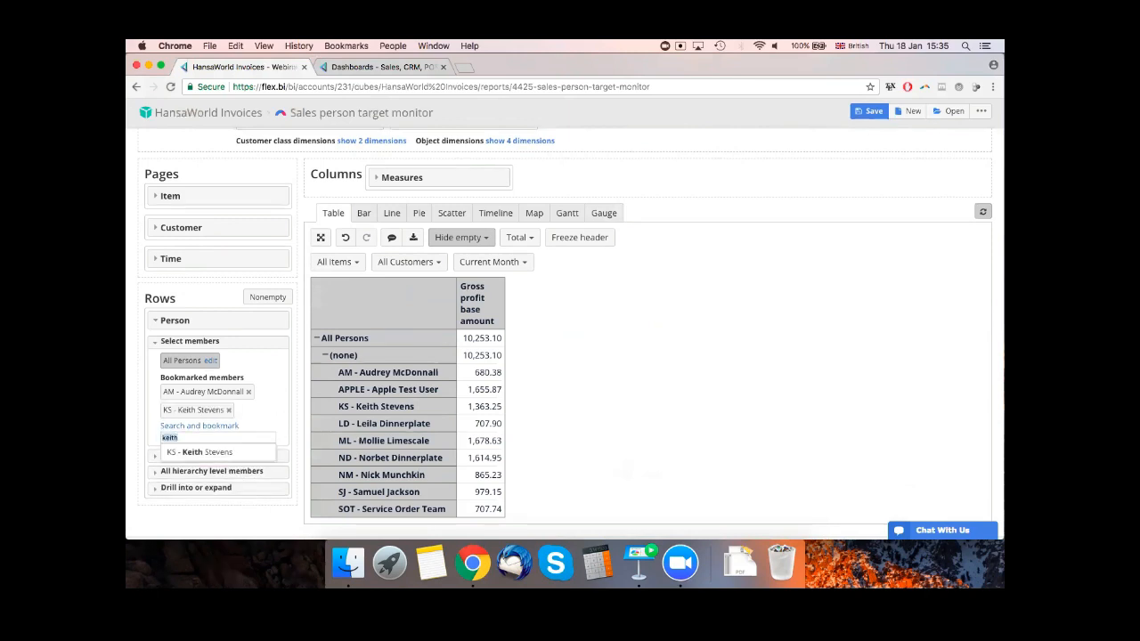
text(Mollie)
key(Return)
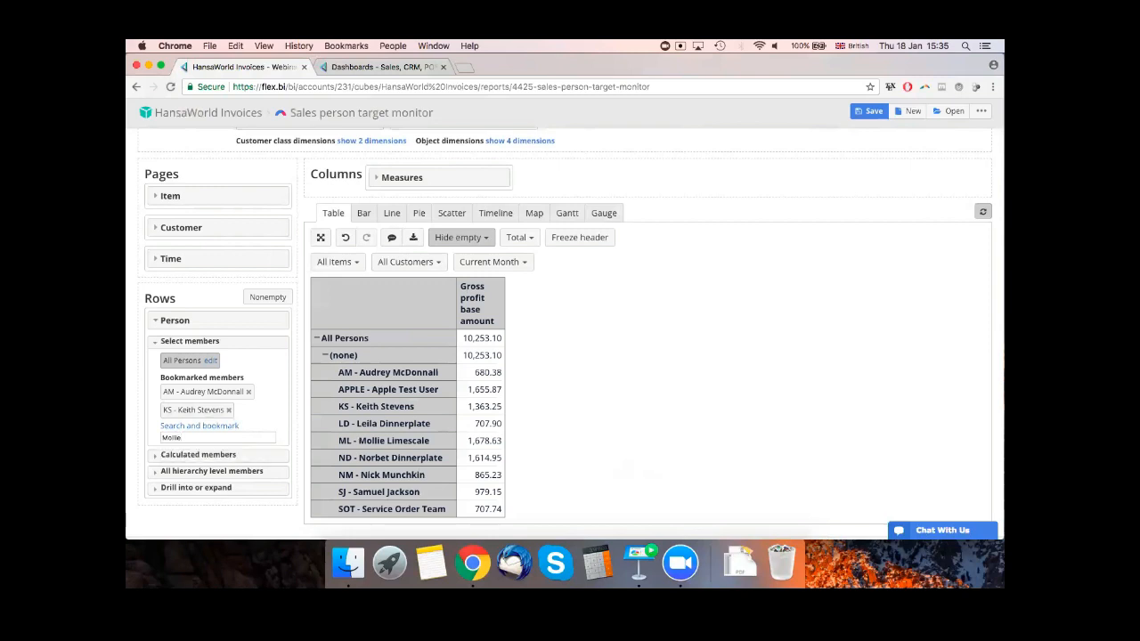
key(BackSpace)
text(e)
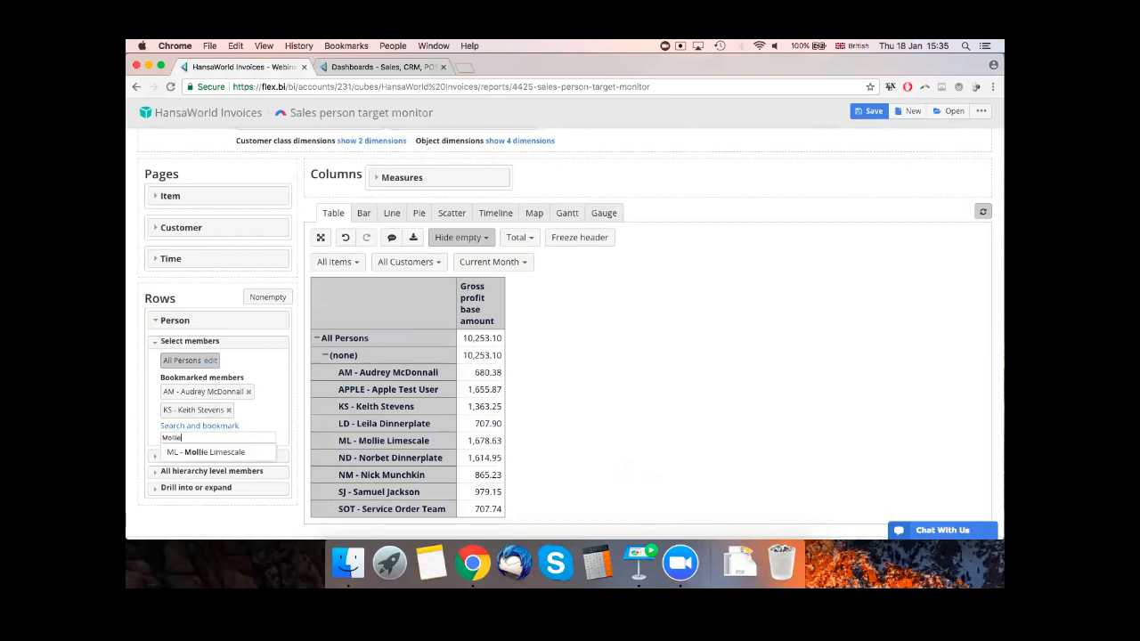
key(Down)
key(Return)
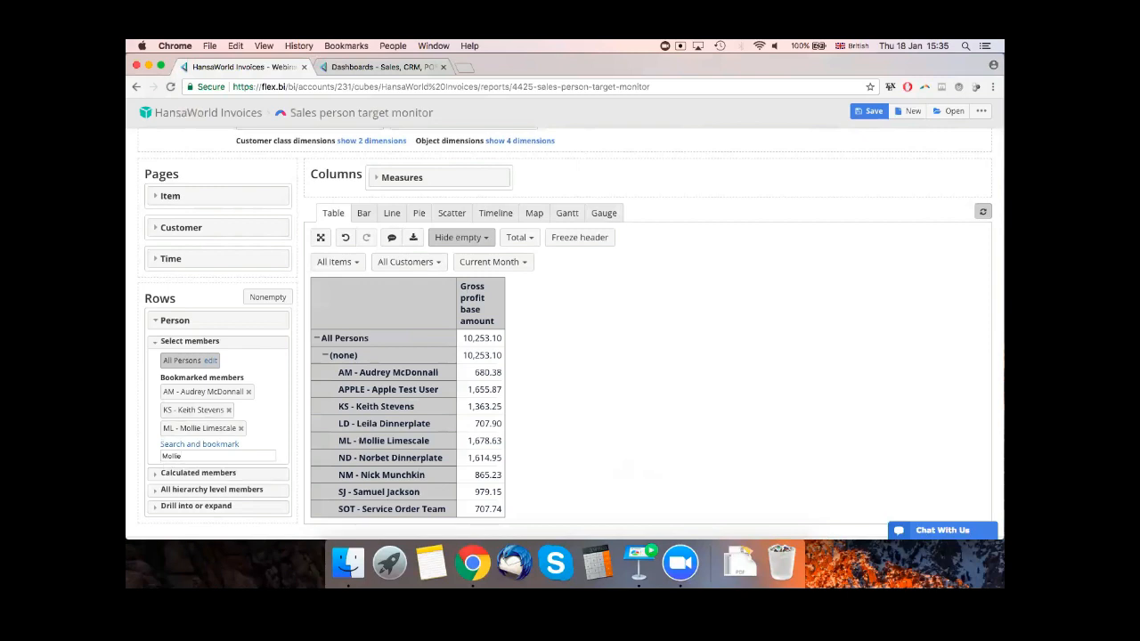
- Try to reduce the rows to bookmarked salesperson AM by deselecting All Persons and removing the (none) group
click(174, 360)
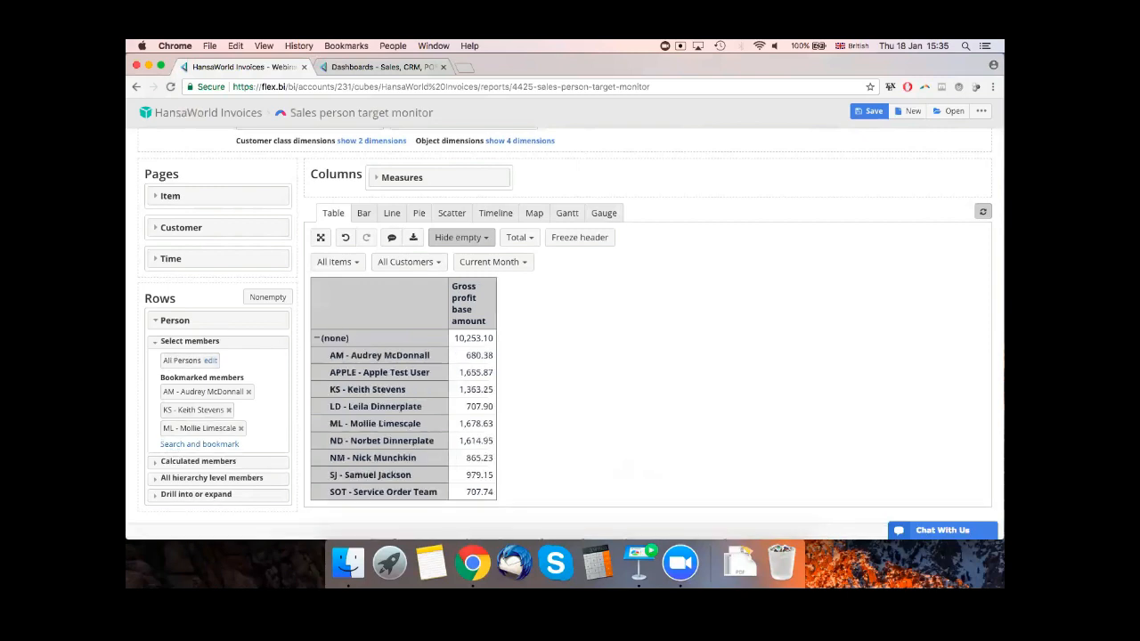
click(197, 462)
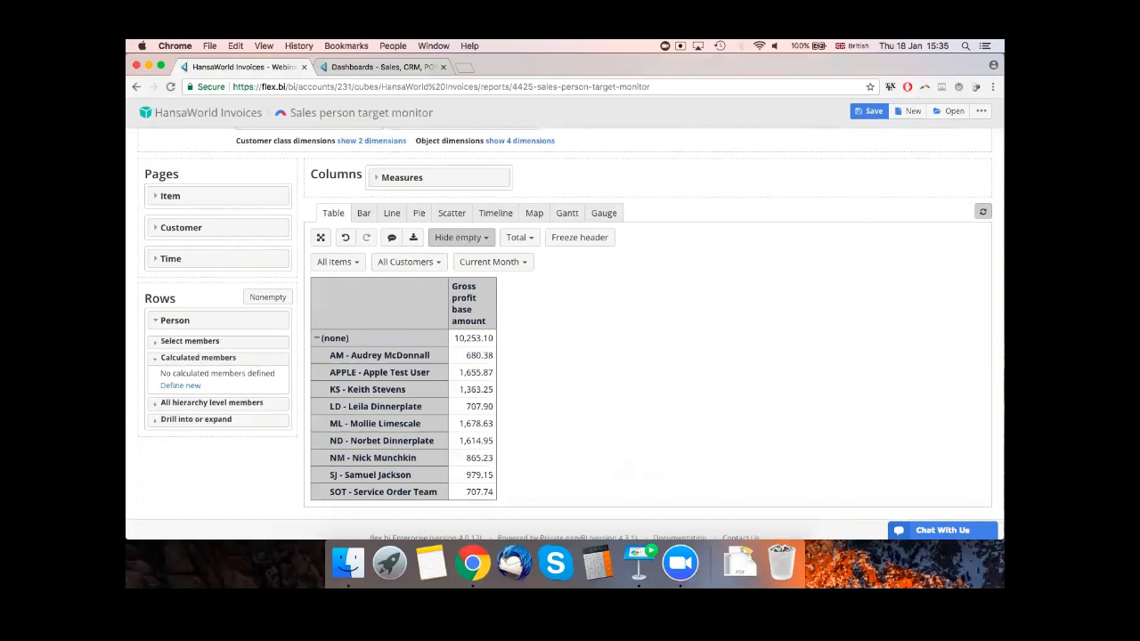
click(209, 403)
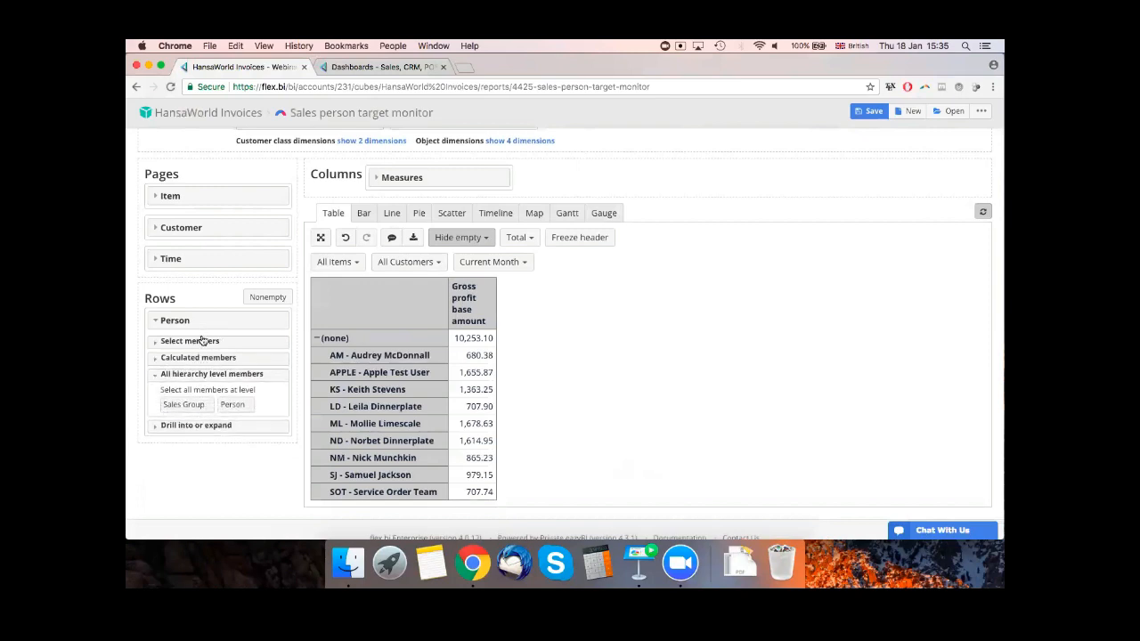
click(203, 342)
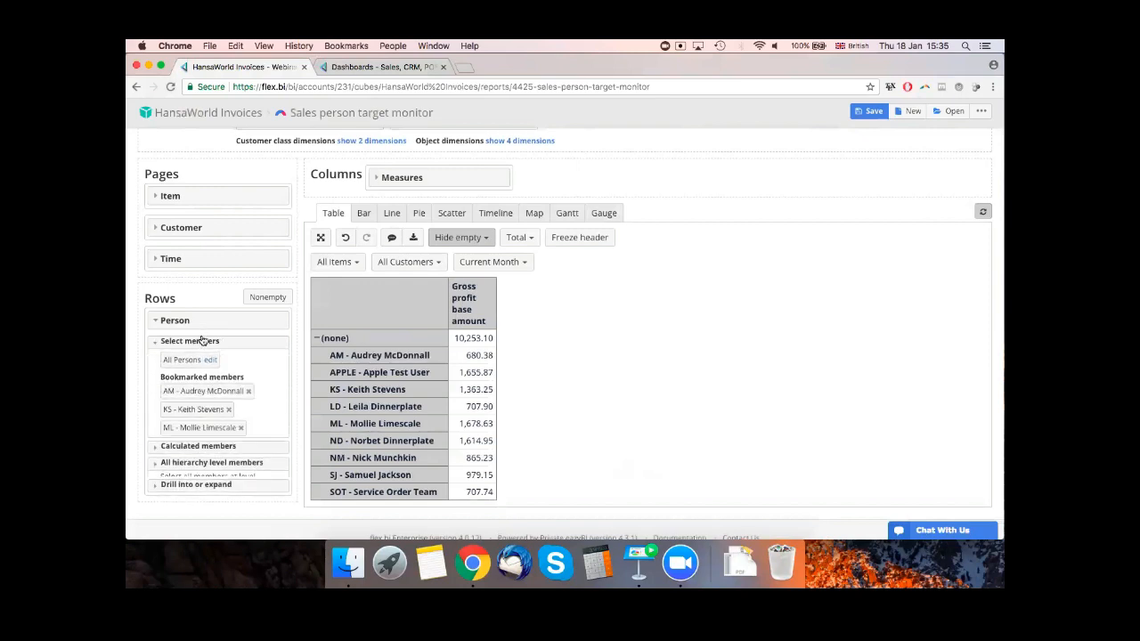
click(325, 341)
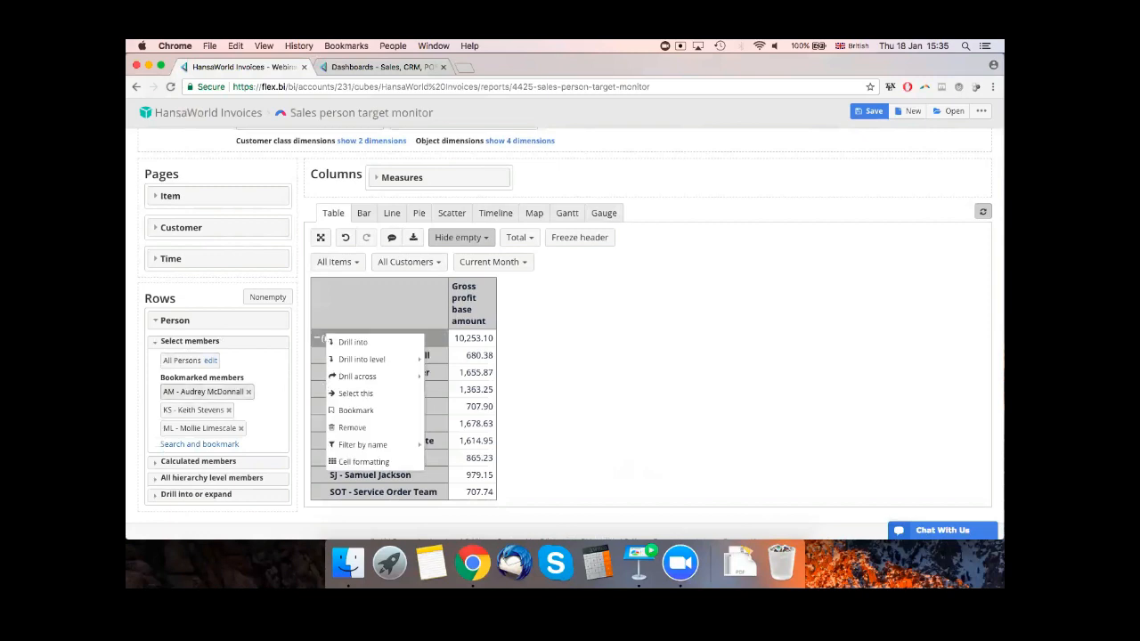
click(203, 392)
click(331, 343)
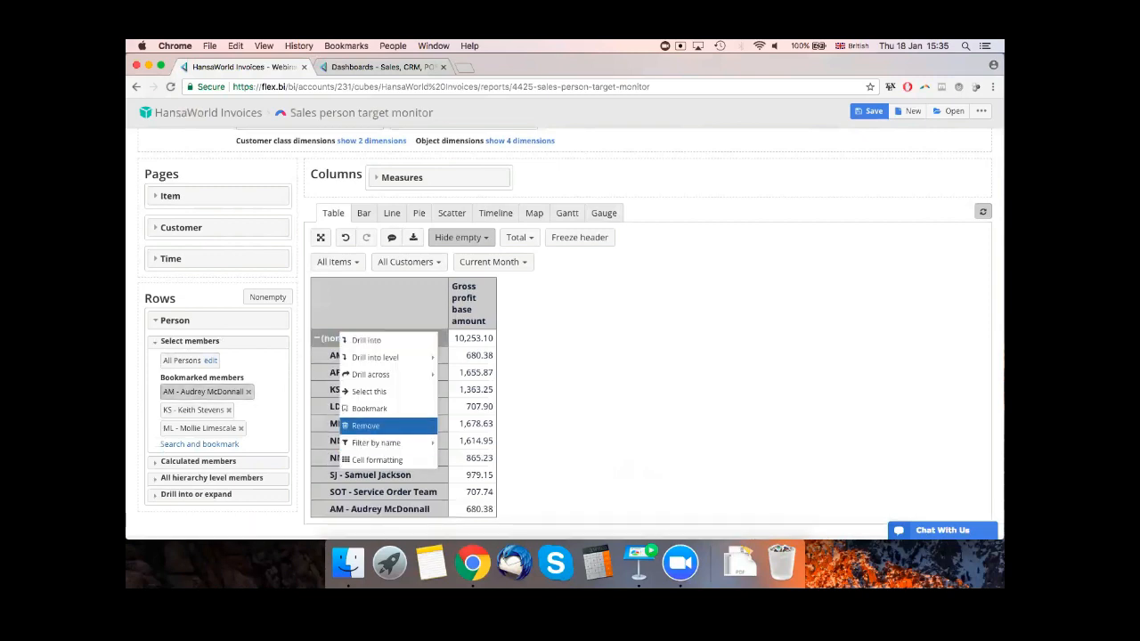
click(347, 424)
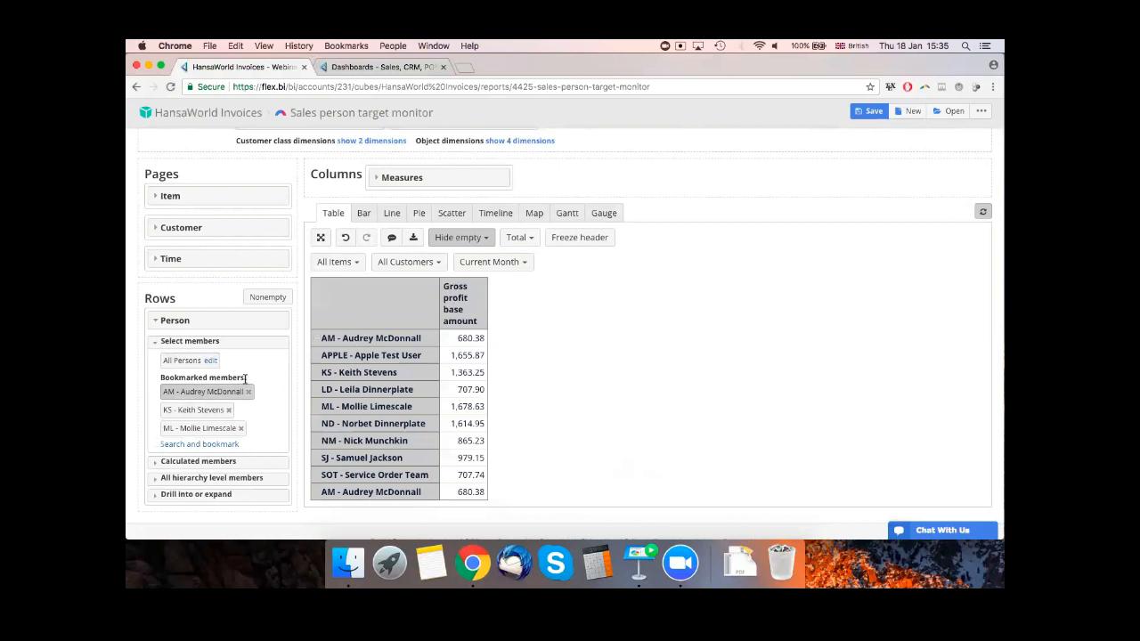
- Bring back All Persons as a collapsed row and remove the AM row from the table
click(198, 365)
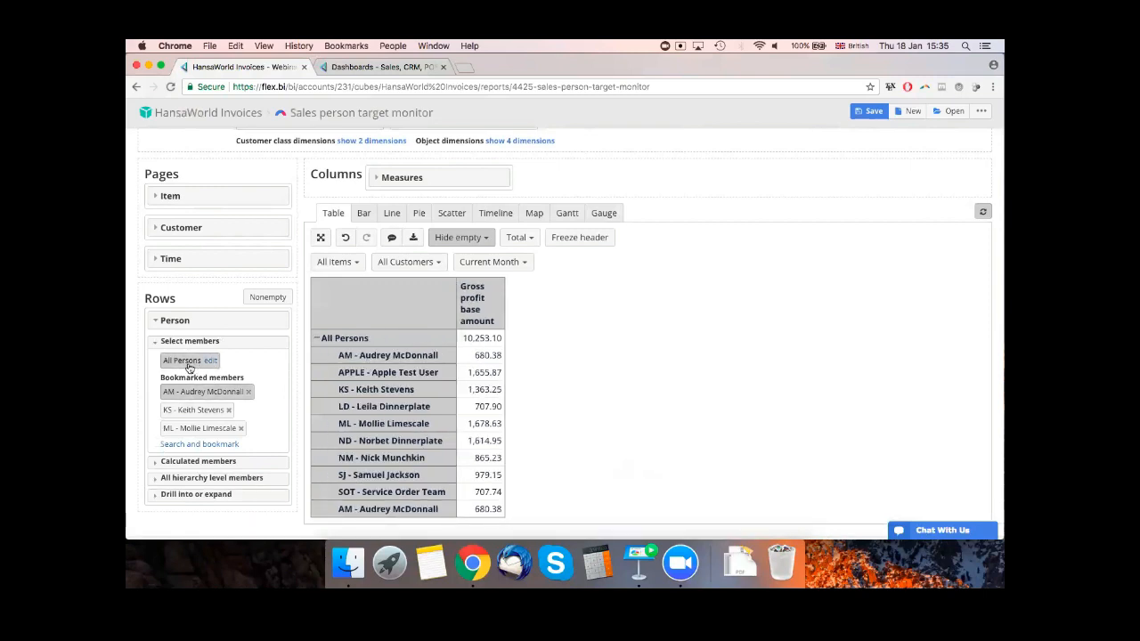
click(323, 339)
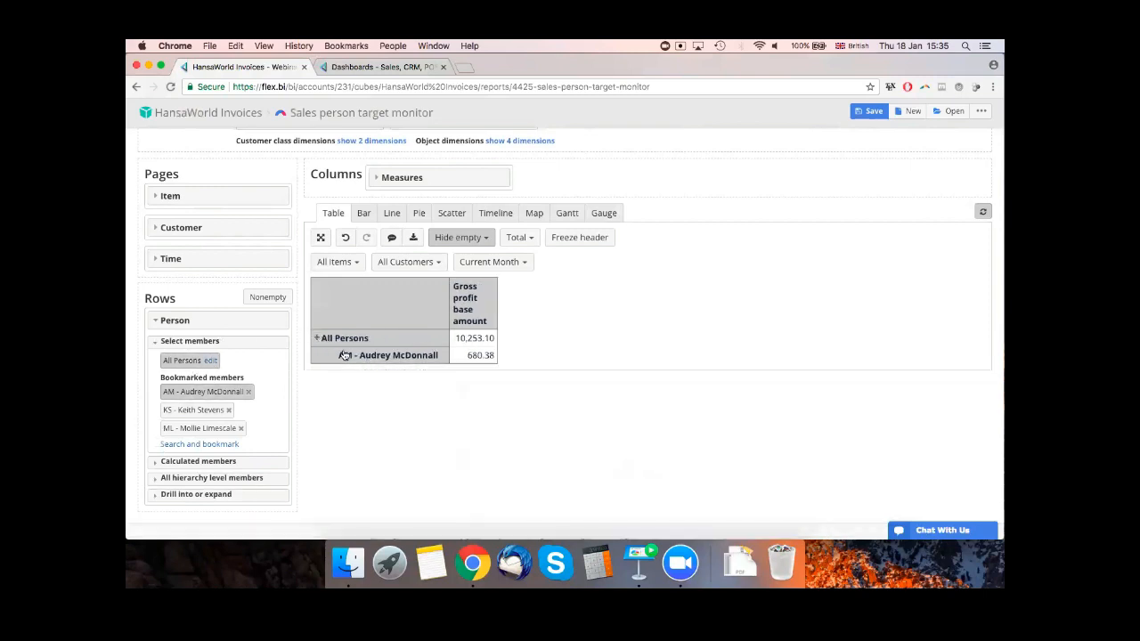
click(344, 355)
click(369, 404)
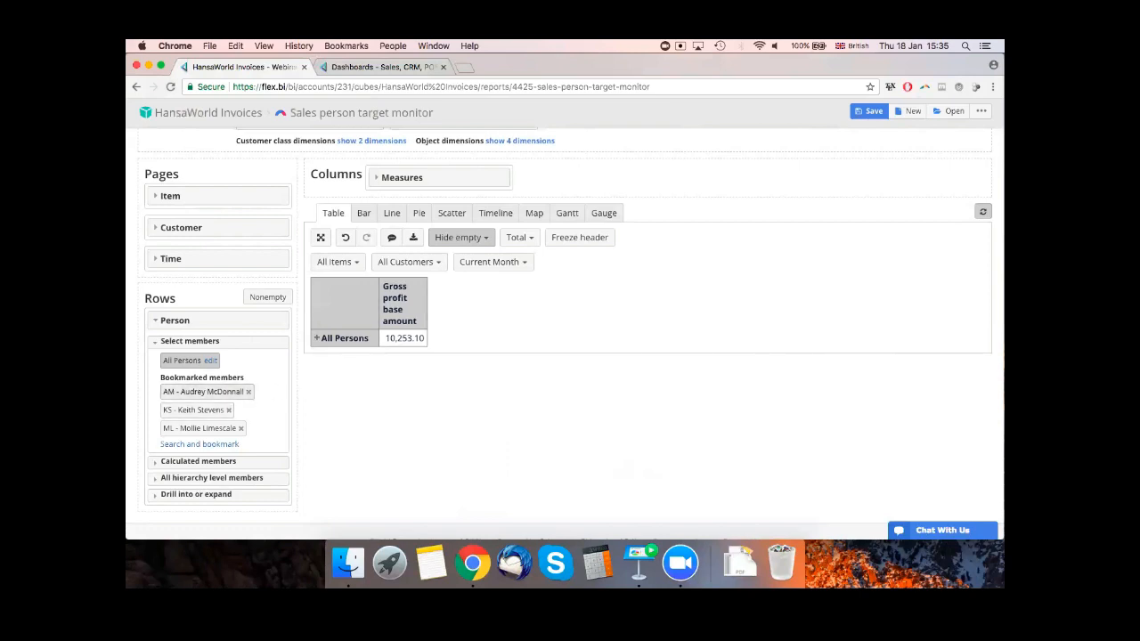
- Add the three bookmarked salespeople AM, KS and ML to the rows below All Persons
click(203, 392)
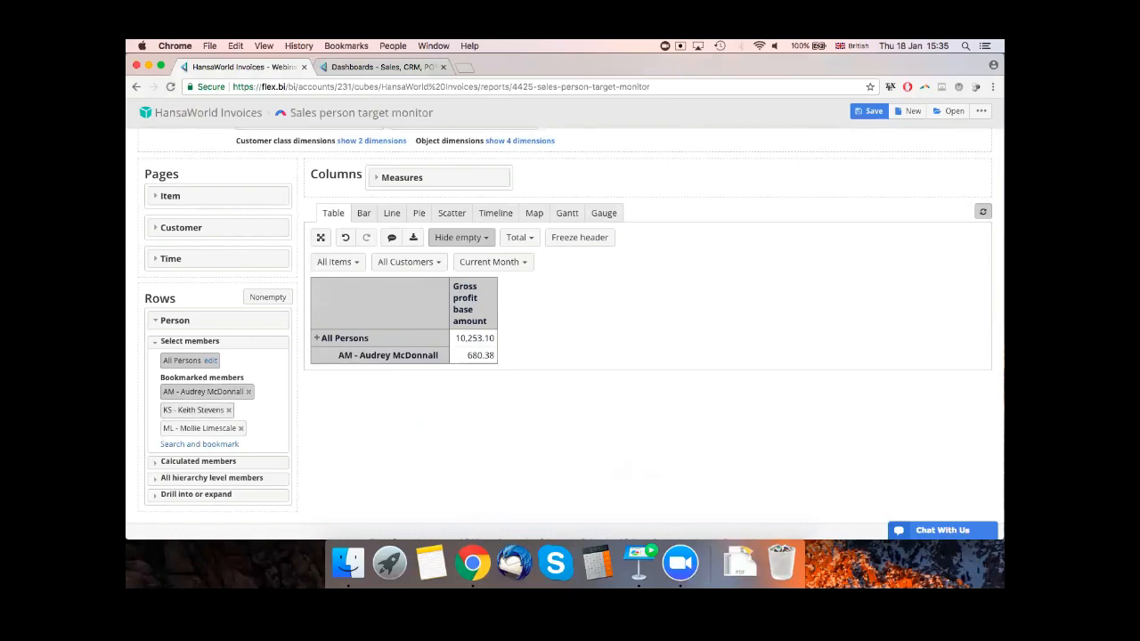
click(193, 411)
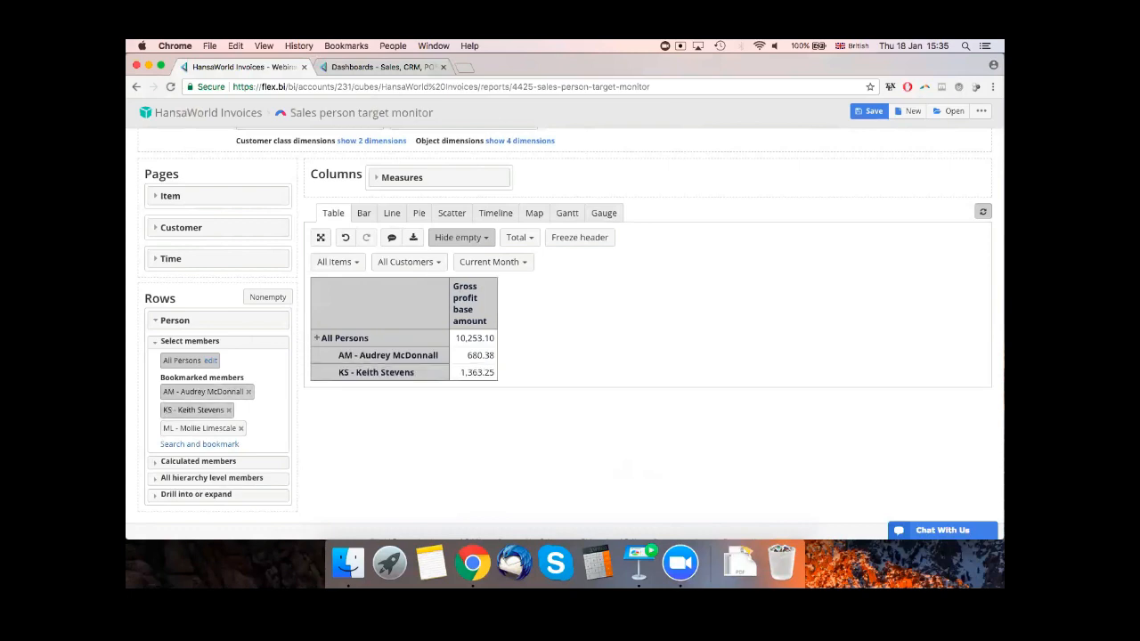
click(200, 428)
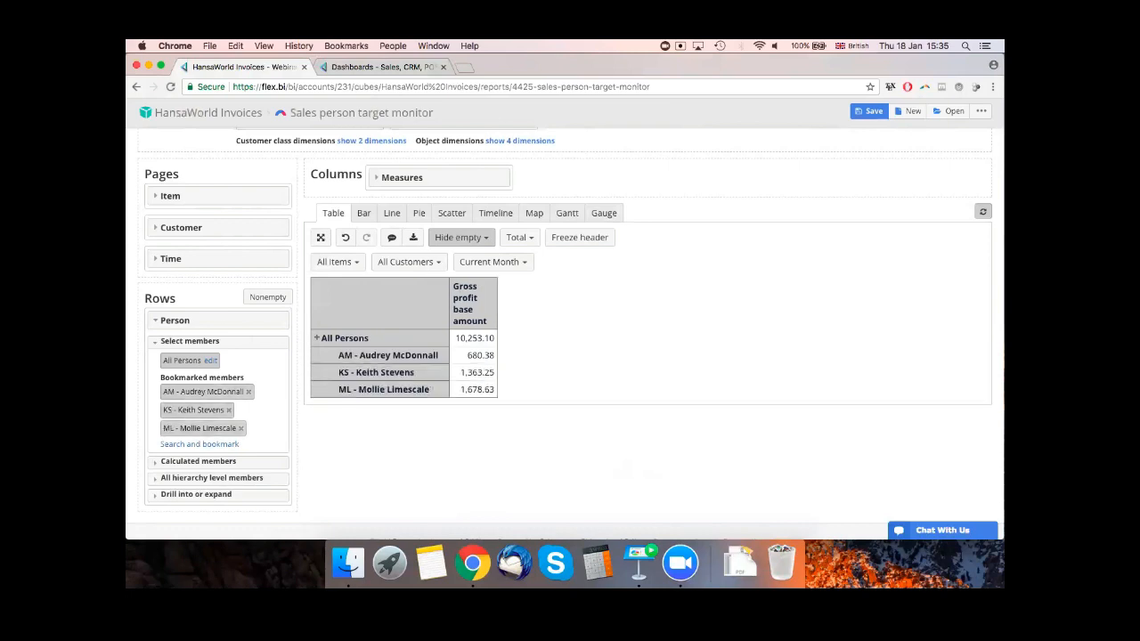
- Display the report as gauges and save it in the Home folder as Sales person target monitor
click(597, 214)
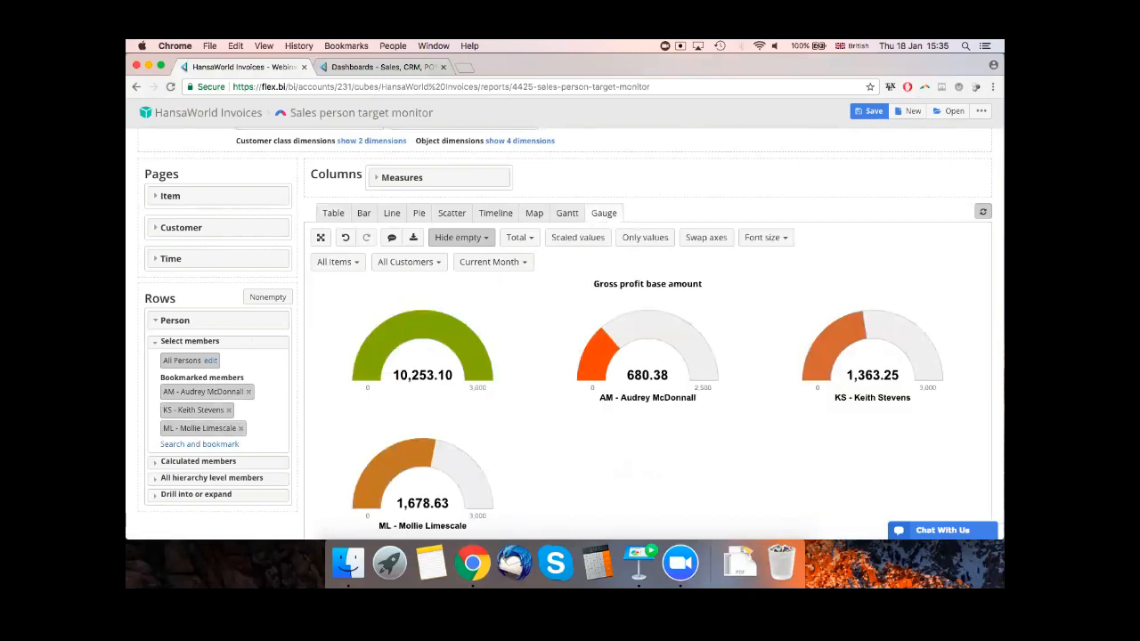
scroll(593, 216, down, 1)
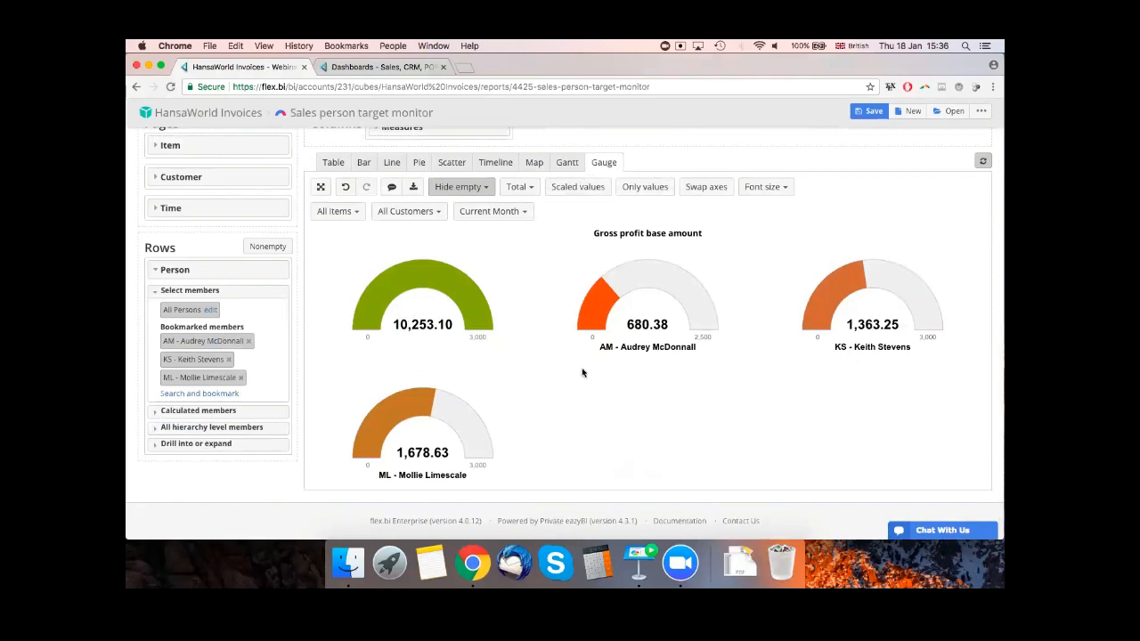
scroll(610, 281, up, 5)
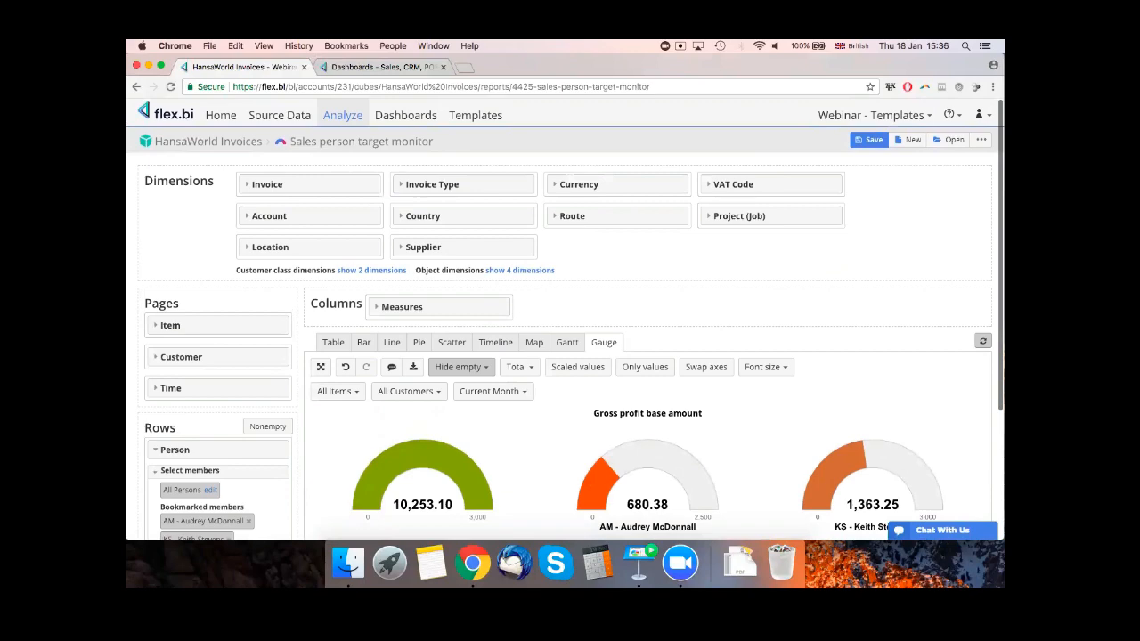
click(869, 140)
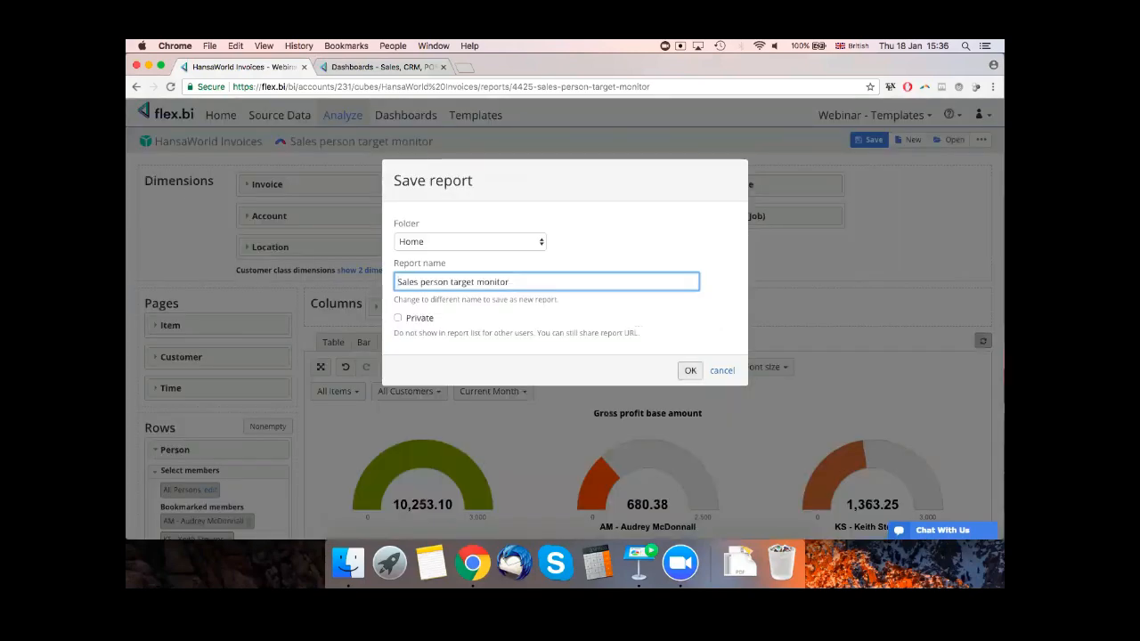
click(691, 371)
- Add the Sales person target monitor overview report to the Sales person report dashboard and save the dashboard changes
click(399, 125)
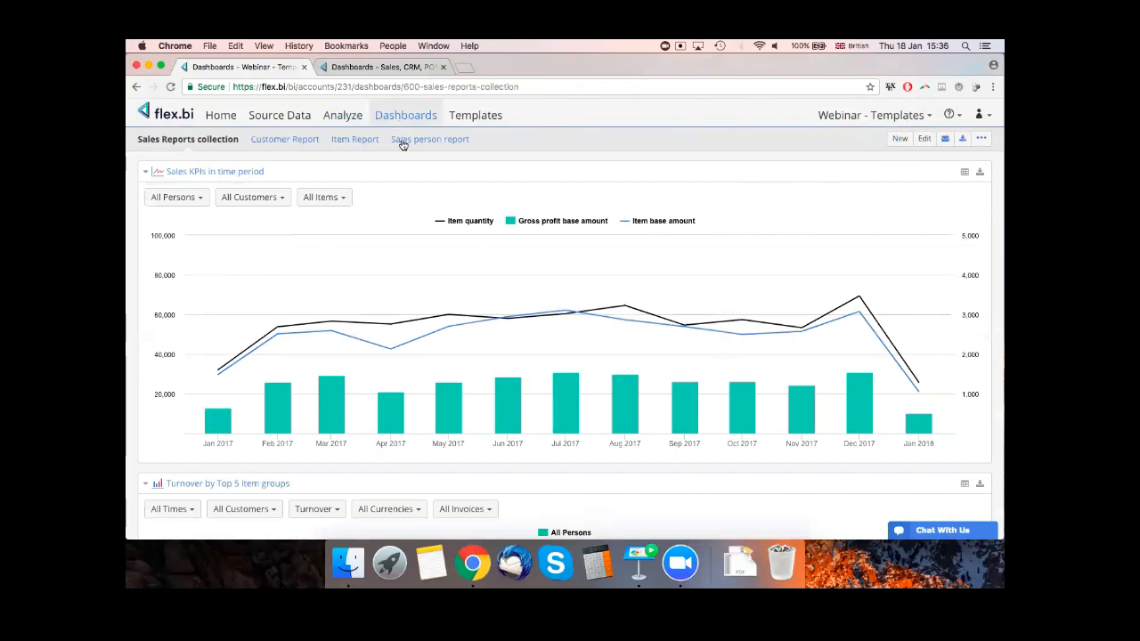
click(428, 143)
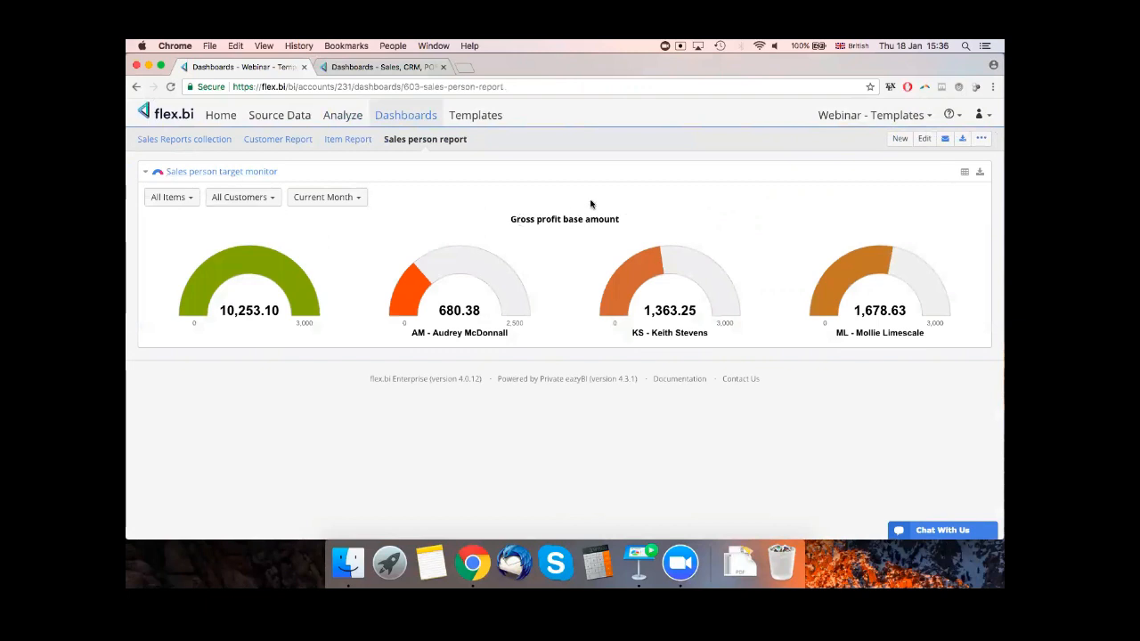
click(925, 138)
click(170, 169)
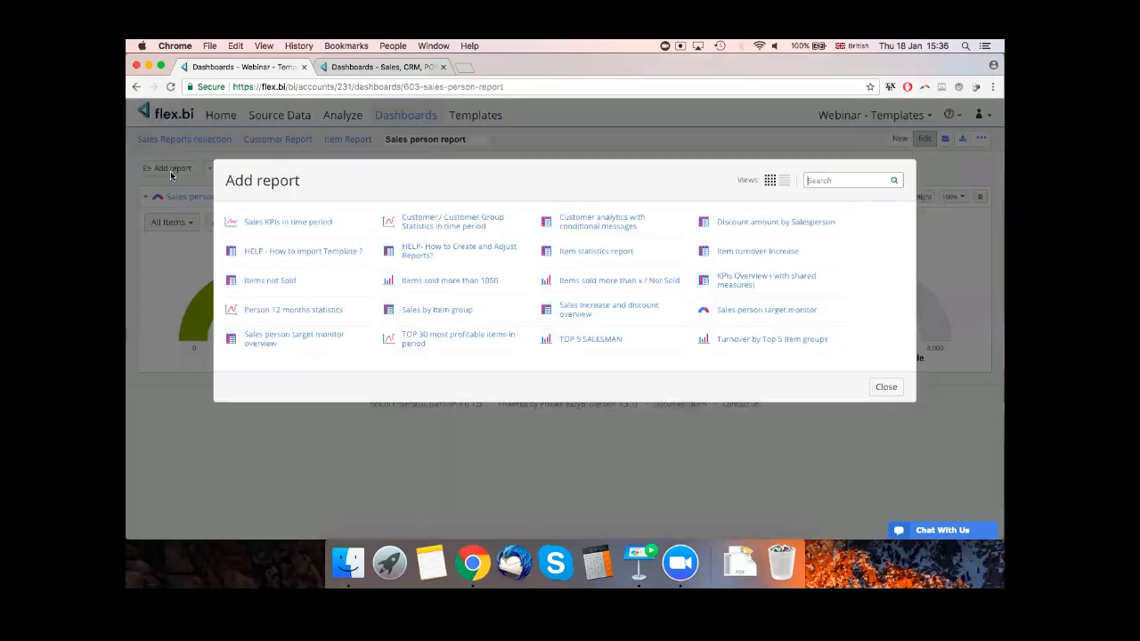
text(sales)
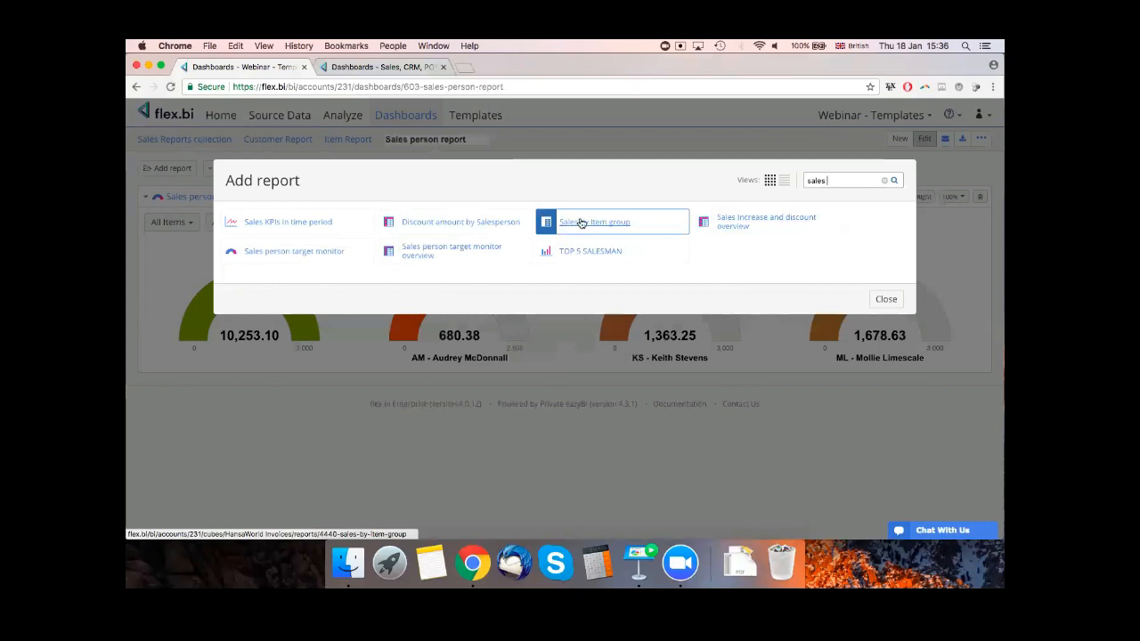
click(415, 254)
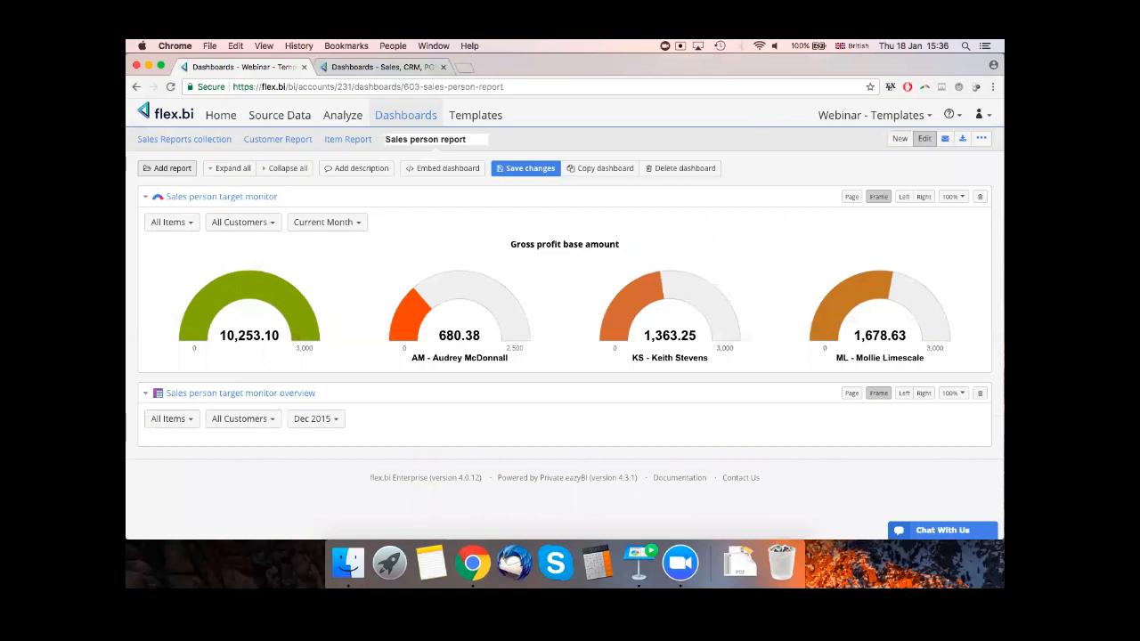
click(512, 170)
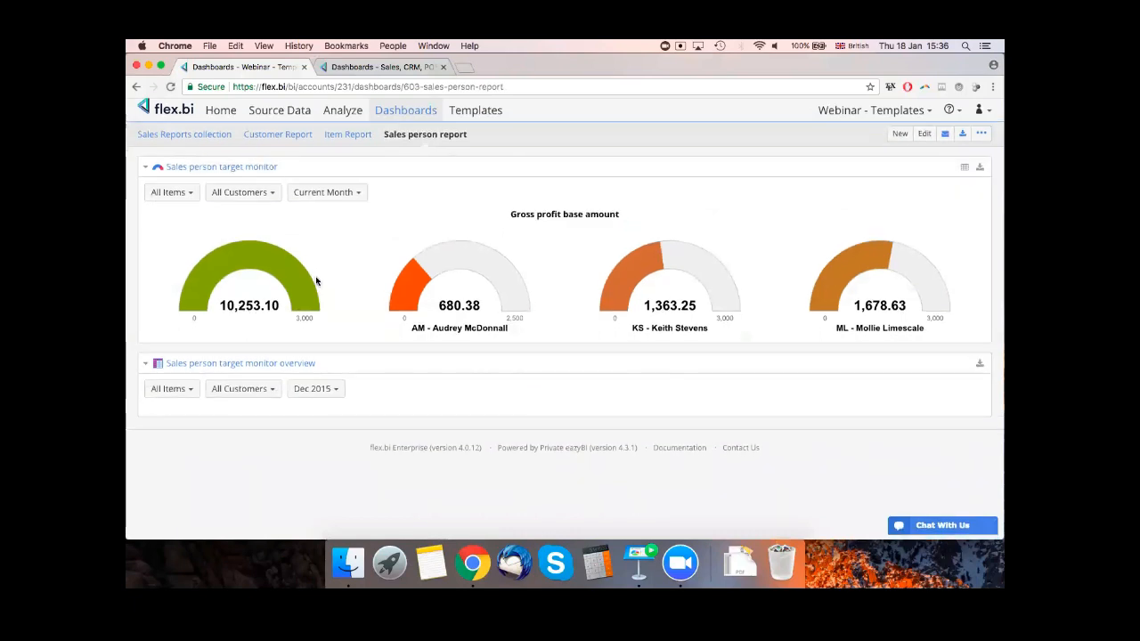
- Set the time filter of the Sales person target monitor overview to 2017 and review its table
click(316, 393)
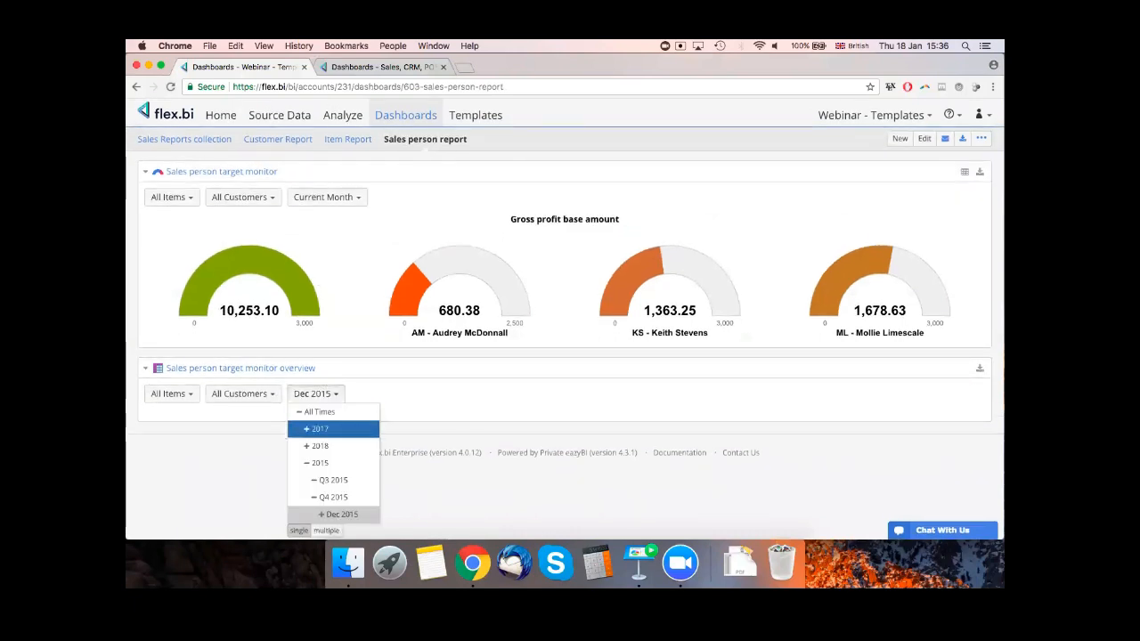
click(307, 429)
scroll(454, 358, down, 3)
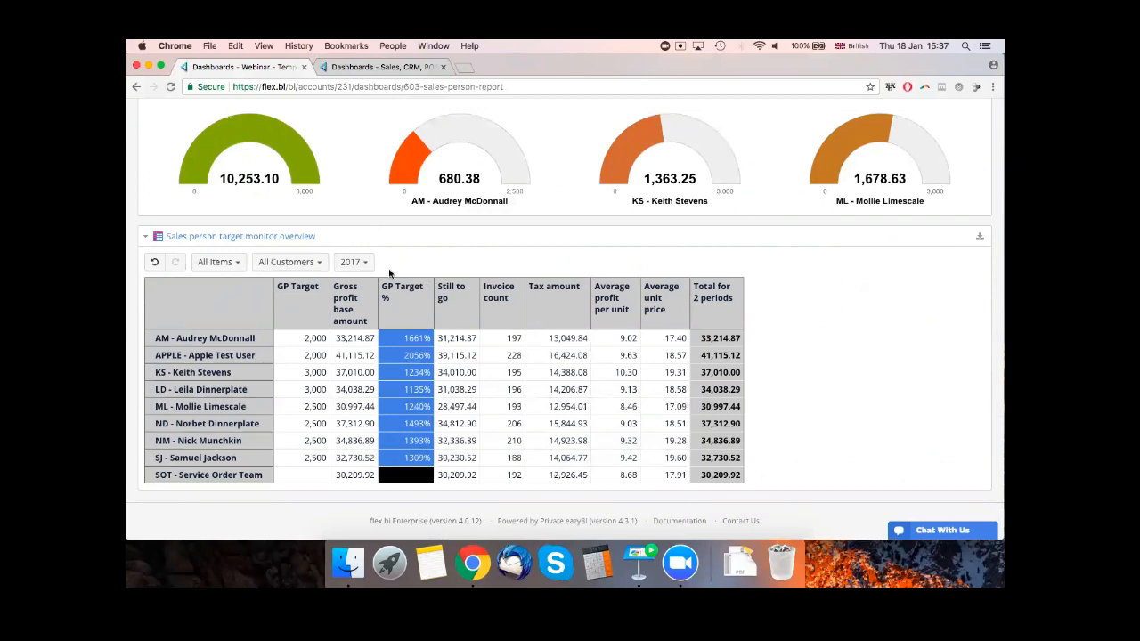
scroll(389, 271, up, 3)
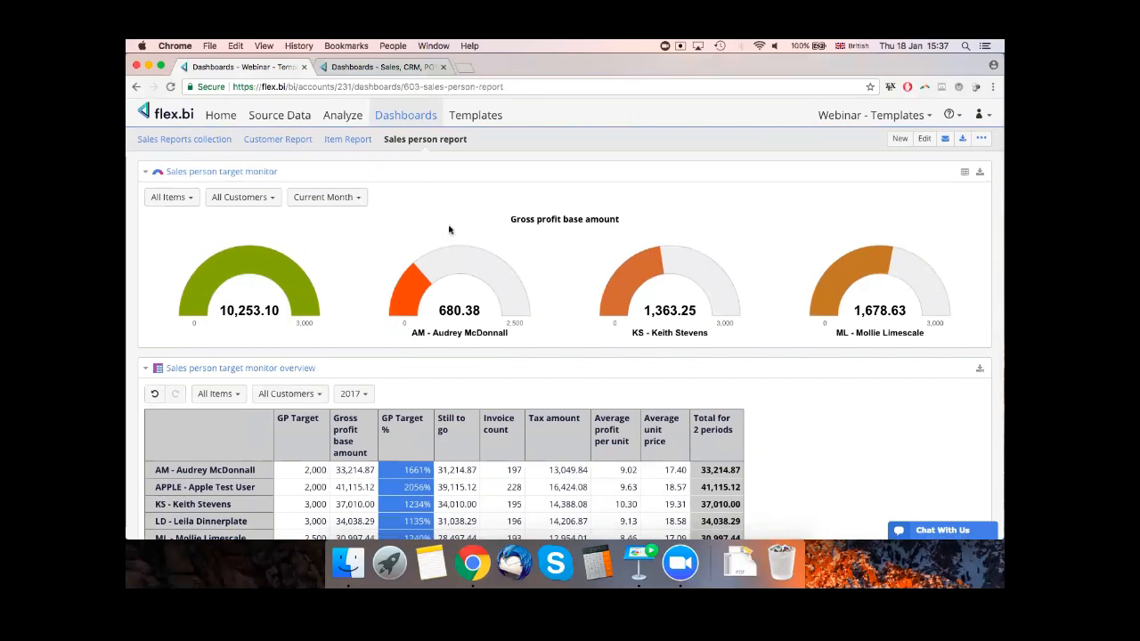
scroll(453, 229, down, 5)
scroll(327, 125, up, 4)
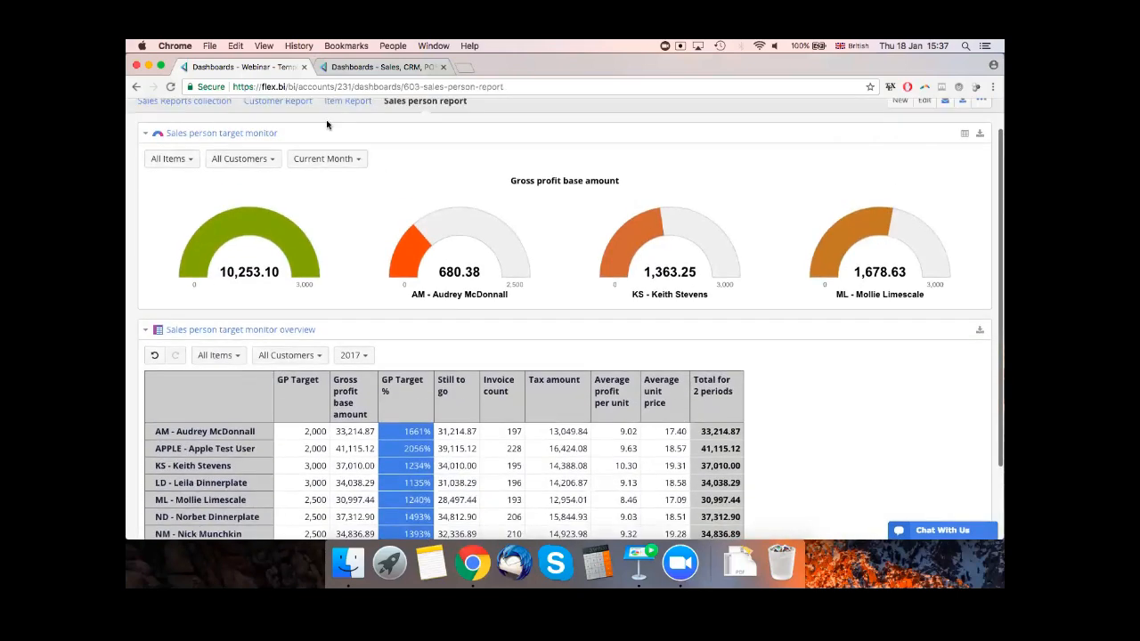
- Add the Customer / Customer Group Statistics in time period report to the Customer Report dashboard, expand it and save the changes
scroll(285, 125, up, 2)
click(283, 133)
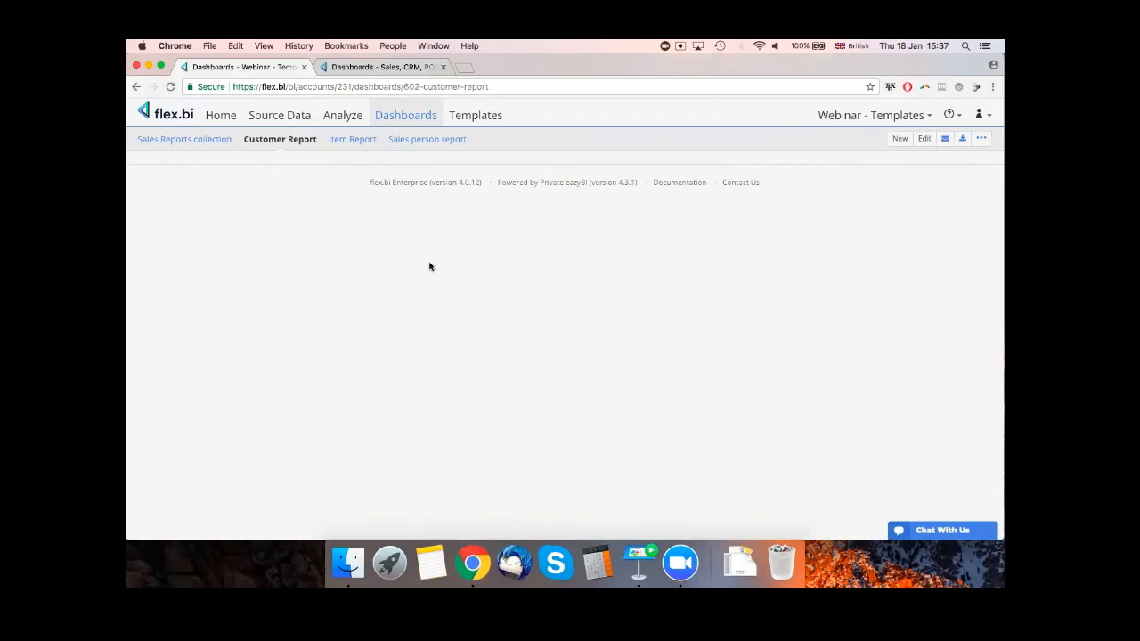
click(924, 138)
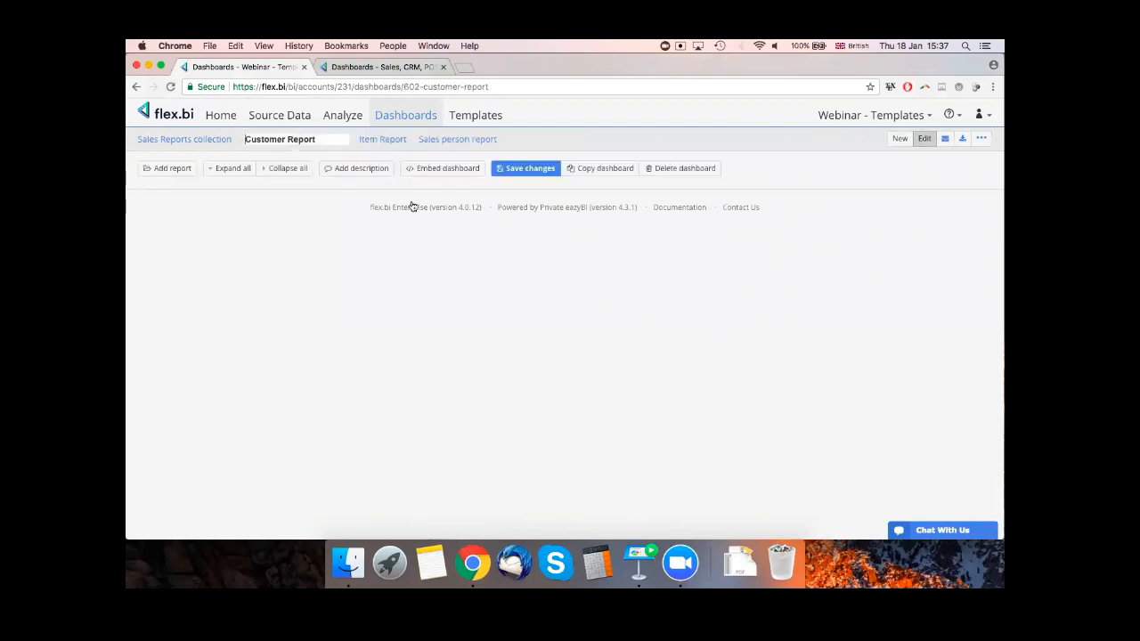
click(168, 168)
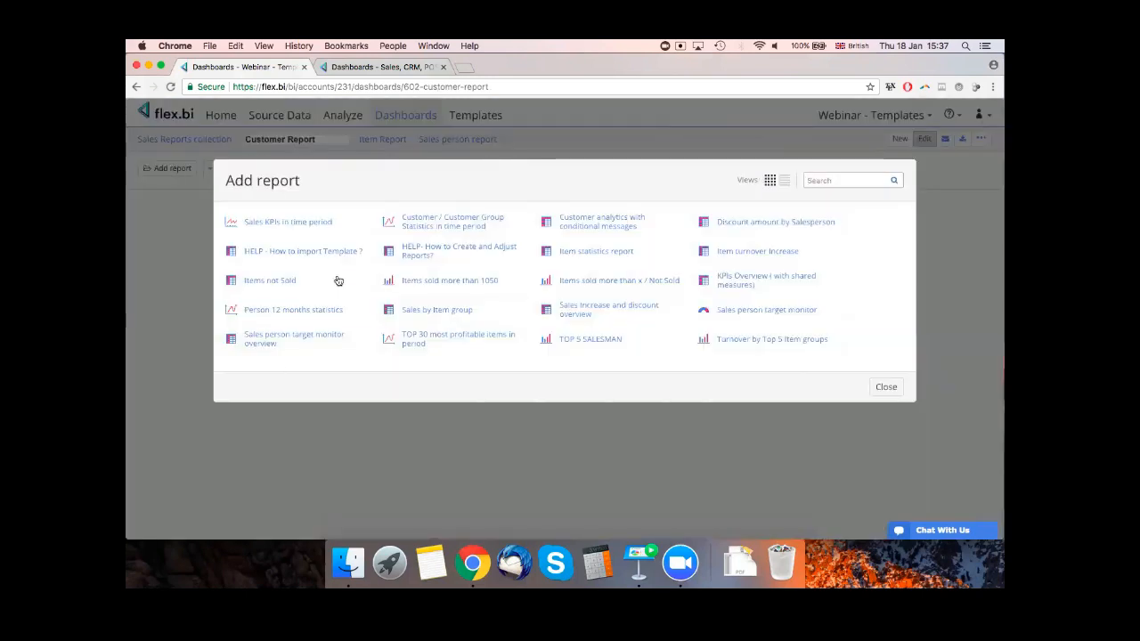
text(customer)
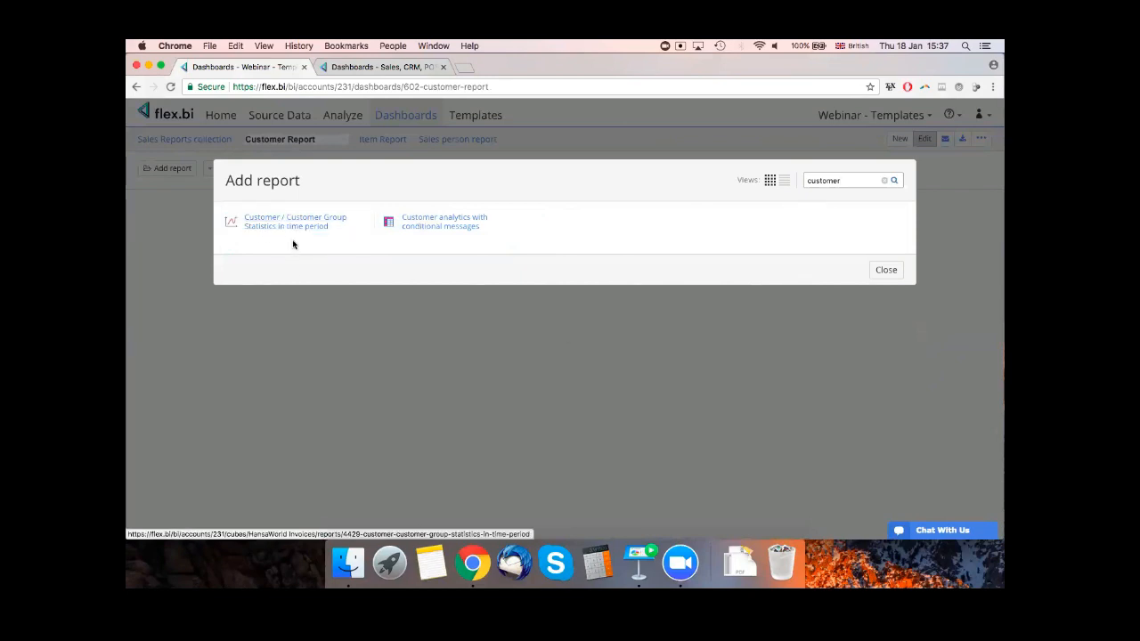
click(301, 226)
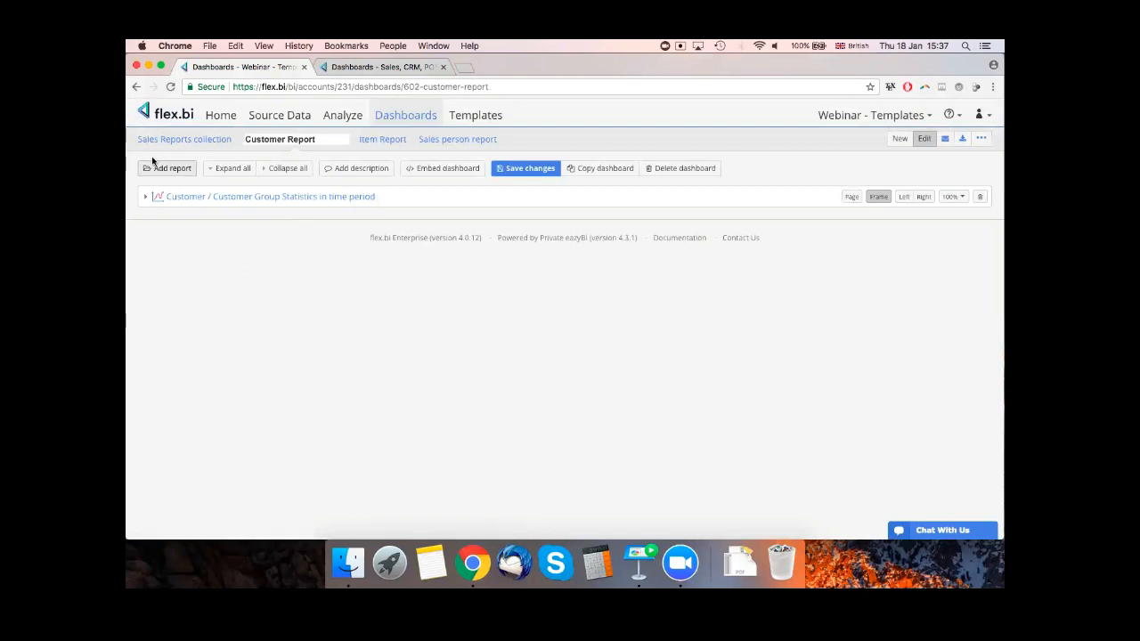
click(145, 196)
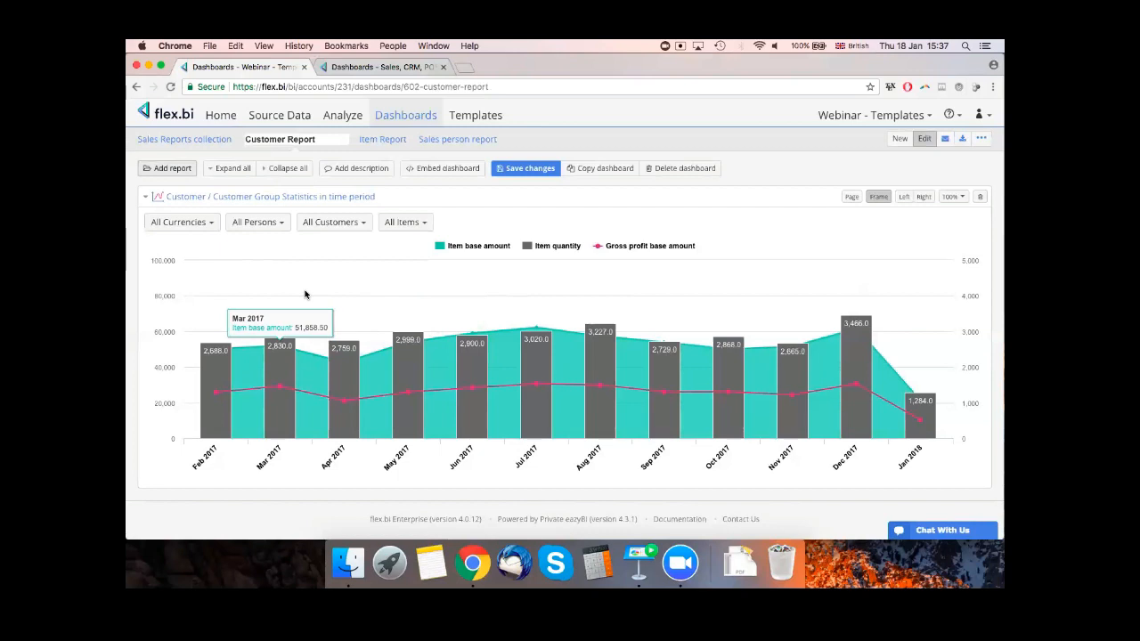
click(513, 170)
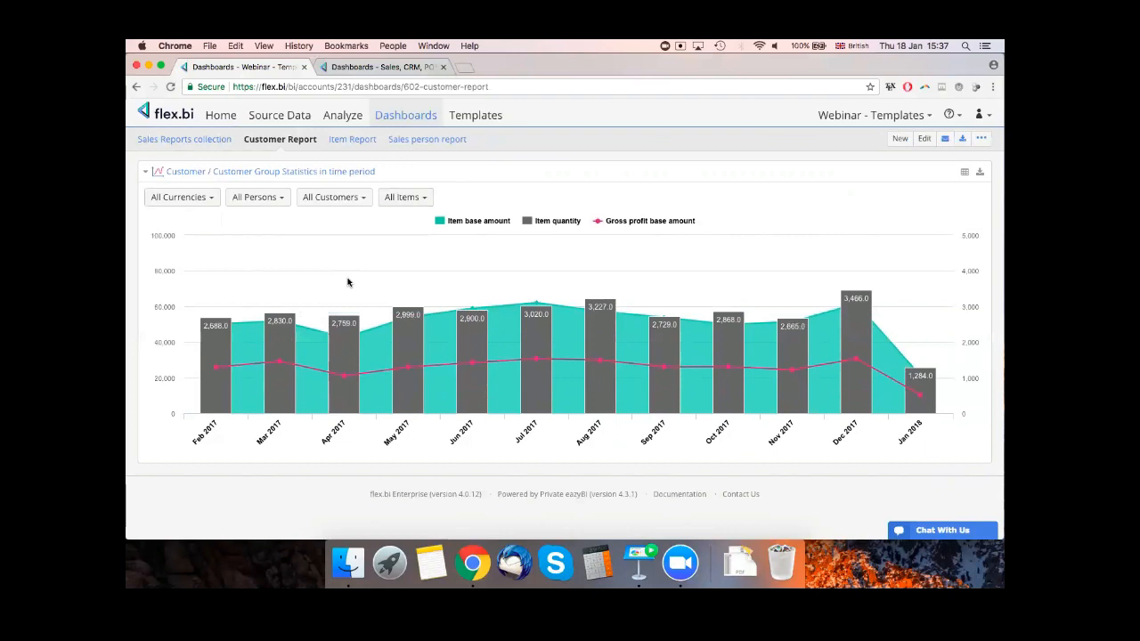
- Check the spring 2017 data points in the customer statistics chart and filter it to salesperson KS
mouse_move(297, 318)
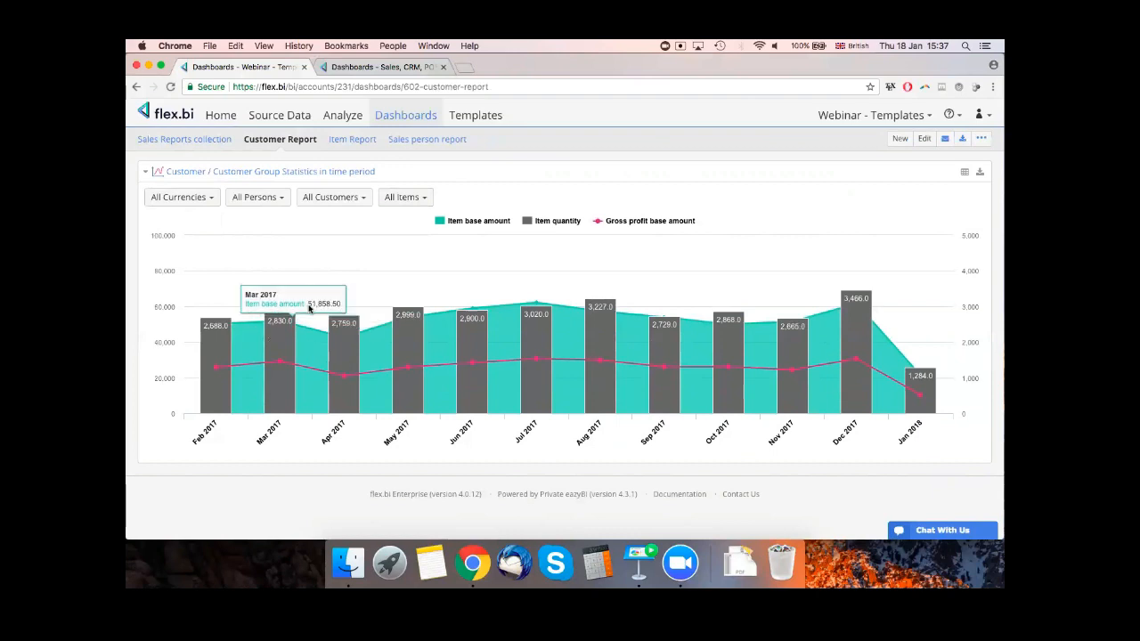
mouse_move(317, 358)
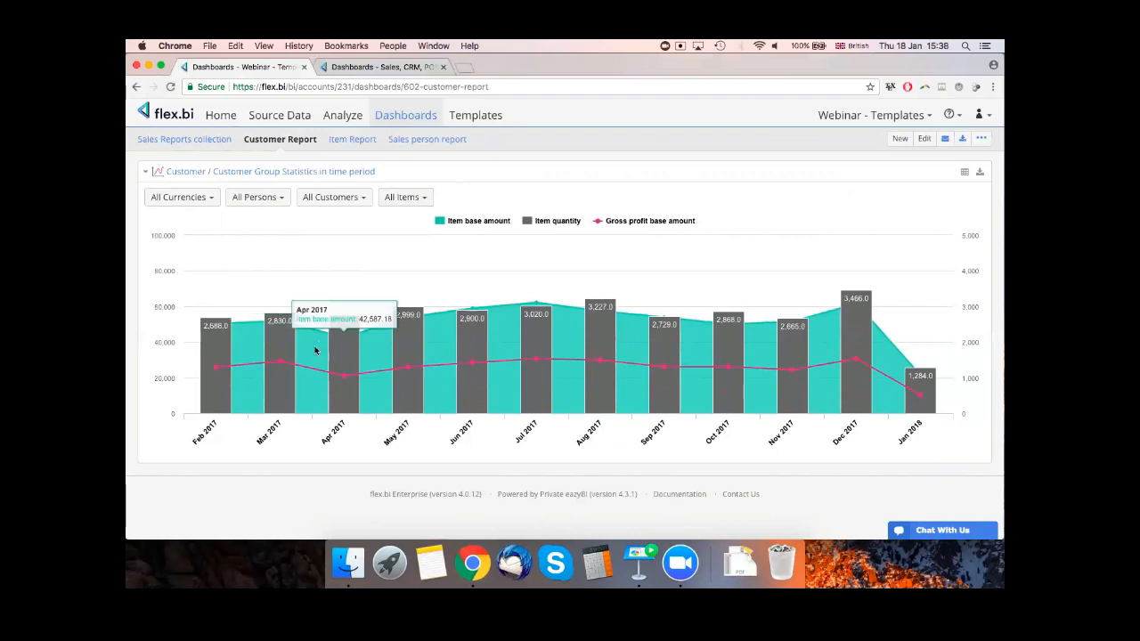
mouse_move(340, 326)
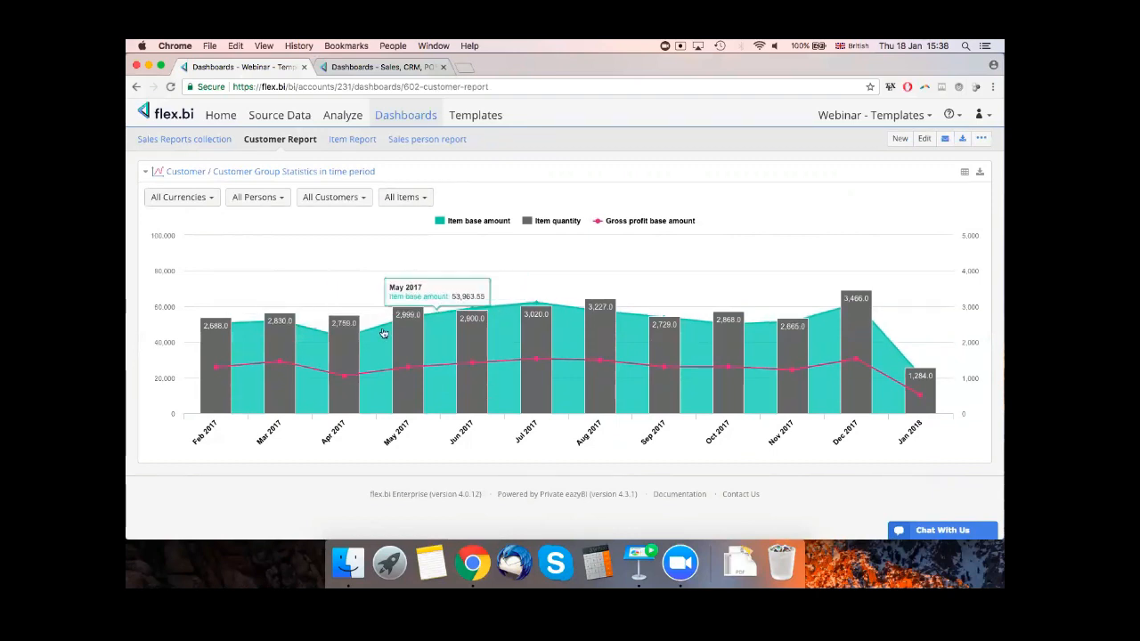
click(356, 353)
click(408, 261)
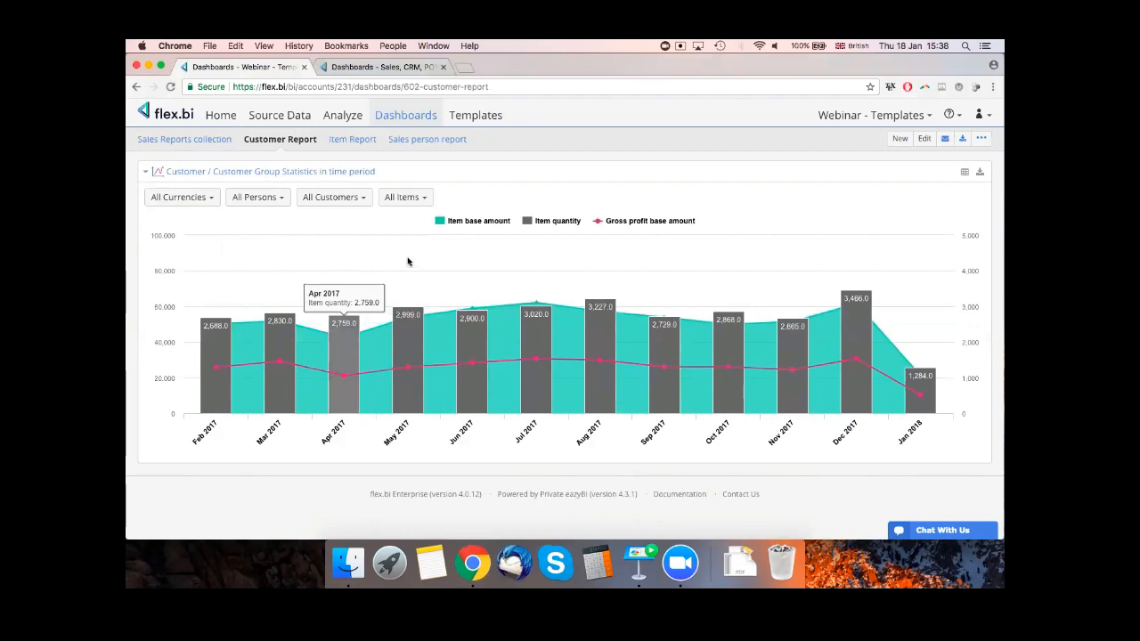
click(279, 198)
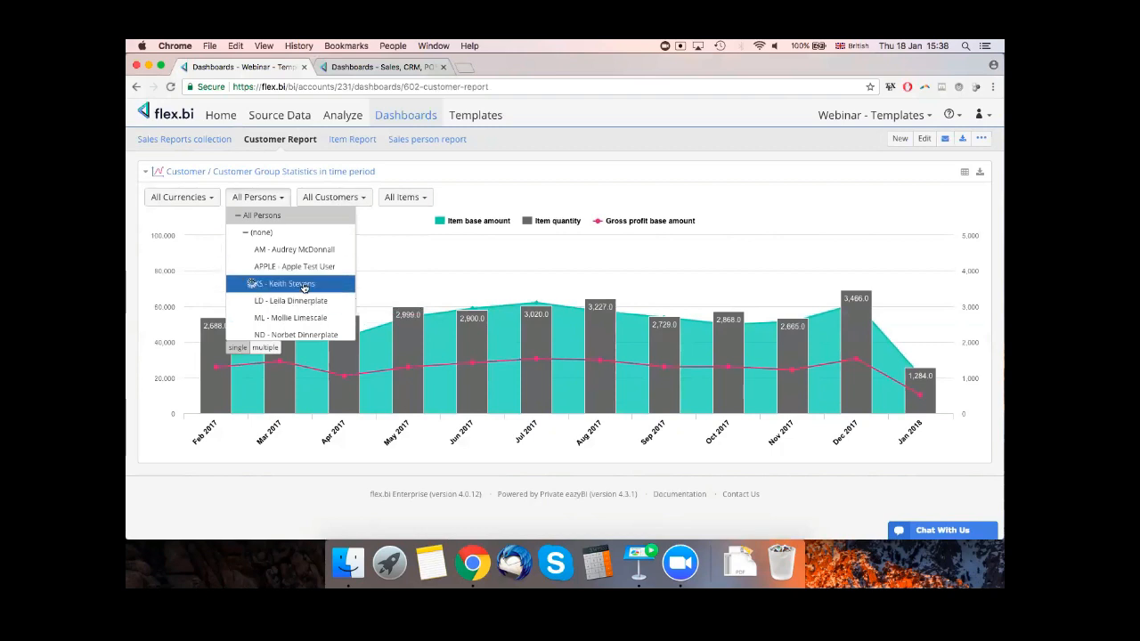
click(304, 285)
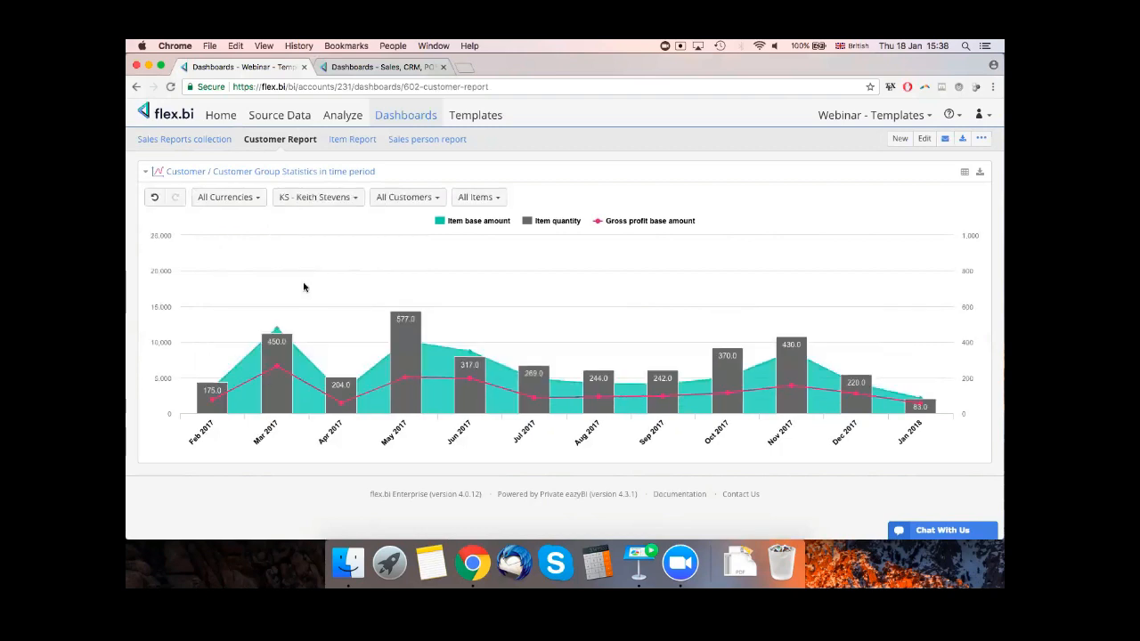
- Look through the customer groups and filter the chart to 003 - Schmidt und son GmbH under HOT - Hotel Customers
click(408, 201)
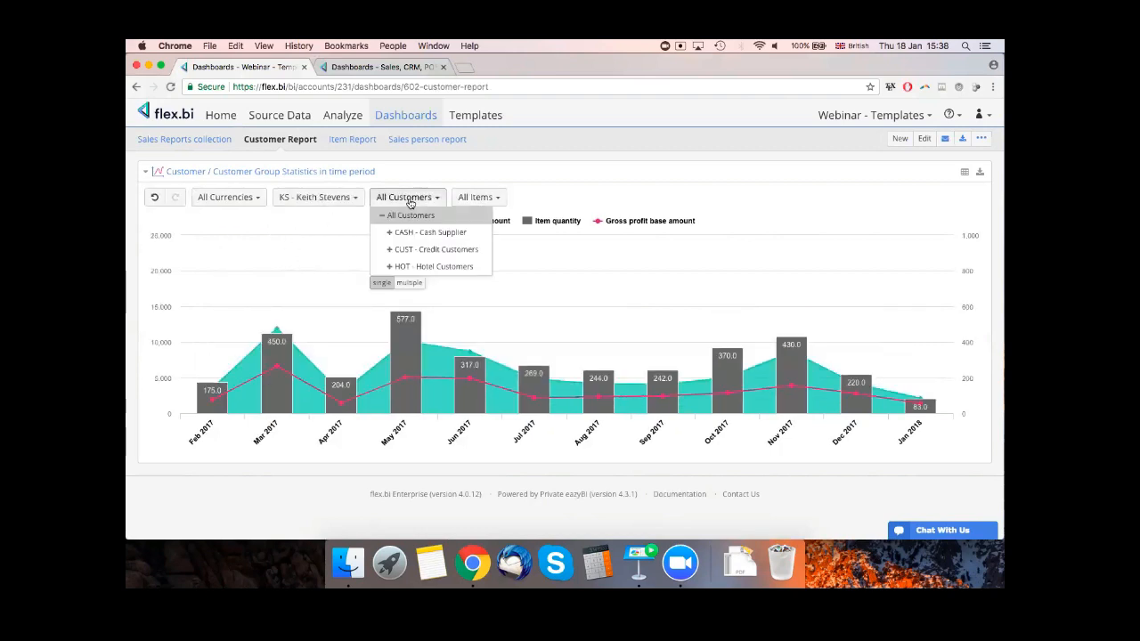
click(410, 251)
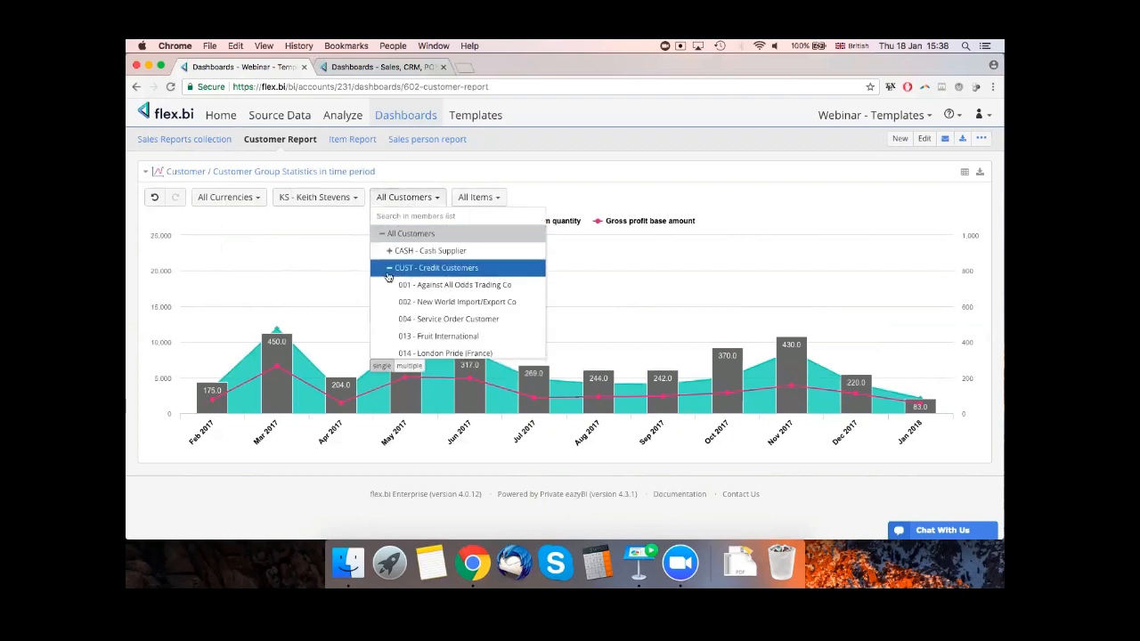
click(389, 269)
click(409, 197)
click(410, 198)
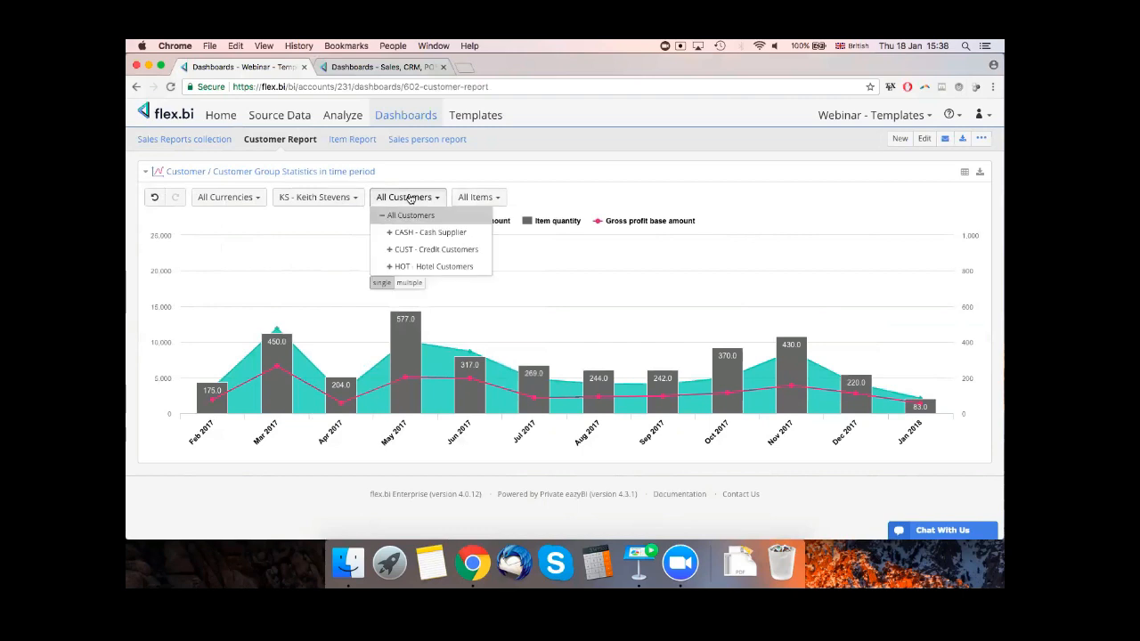
click(389, 267)
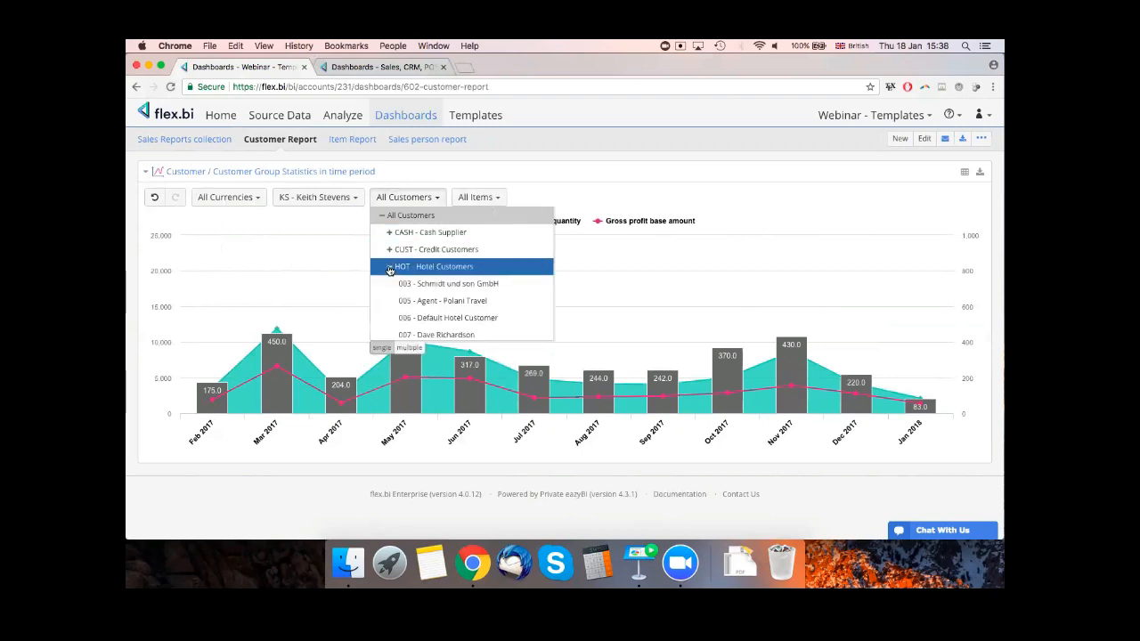
click(453, 290)
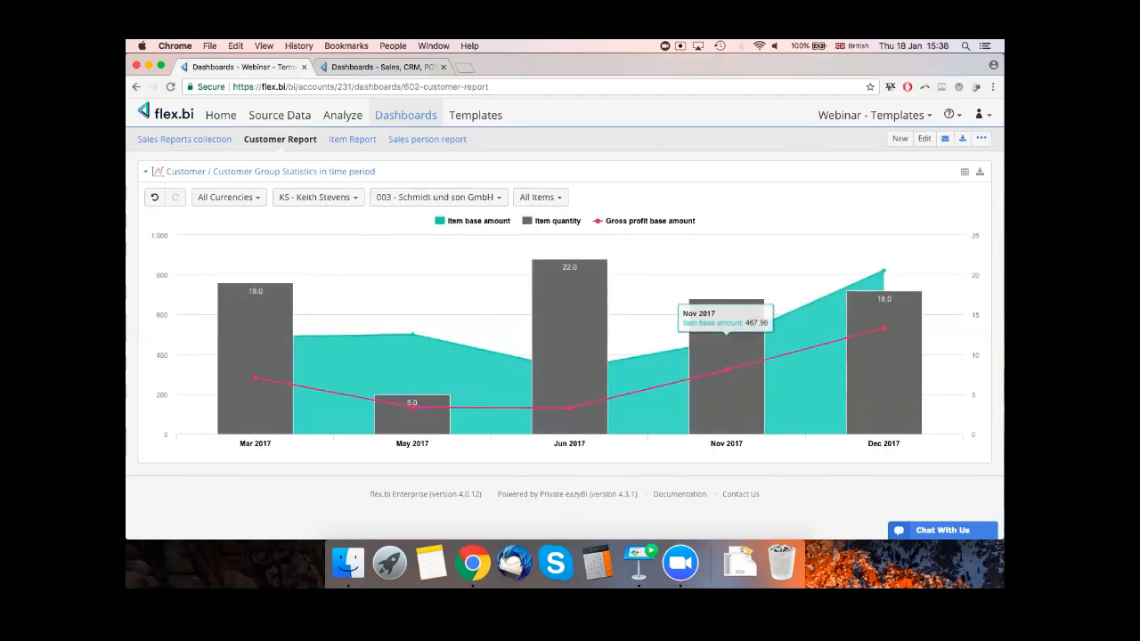
- Browse the item groups, including DRINK - Drinks, and filter the chart to the FOOD - Food group
click(534, 197)
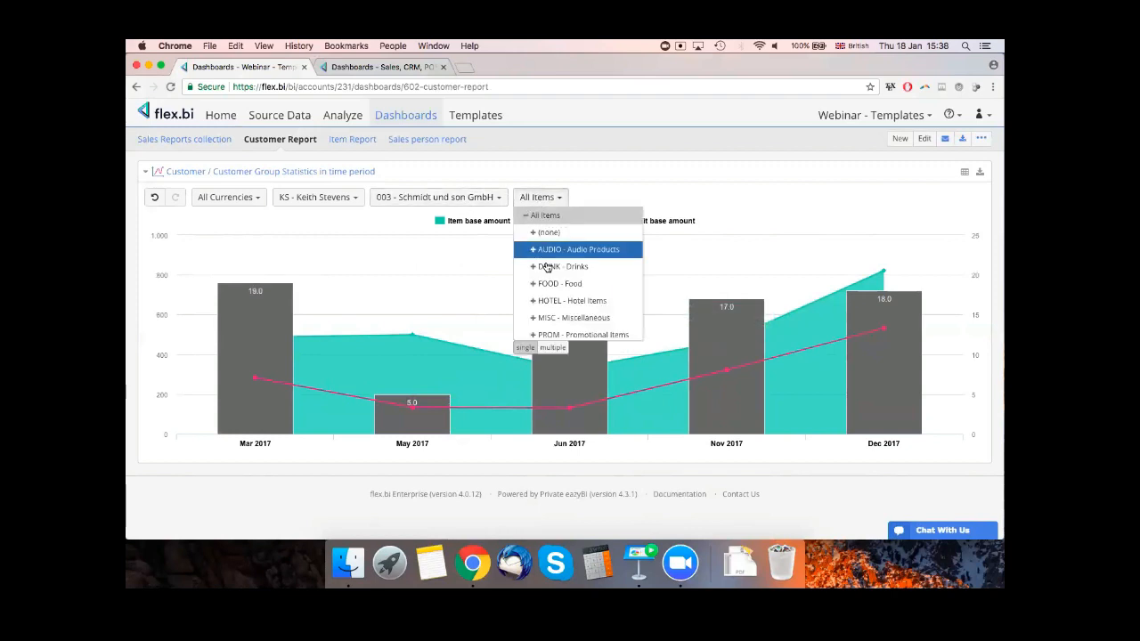
scroll(543, 267, down, 3)
scroll(557, 259, up, 3)
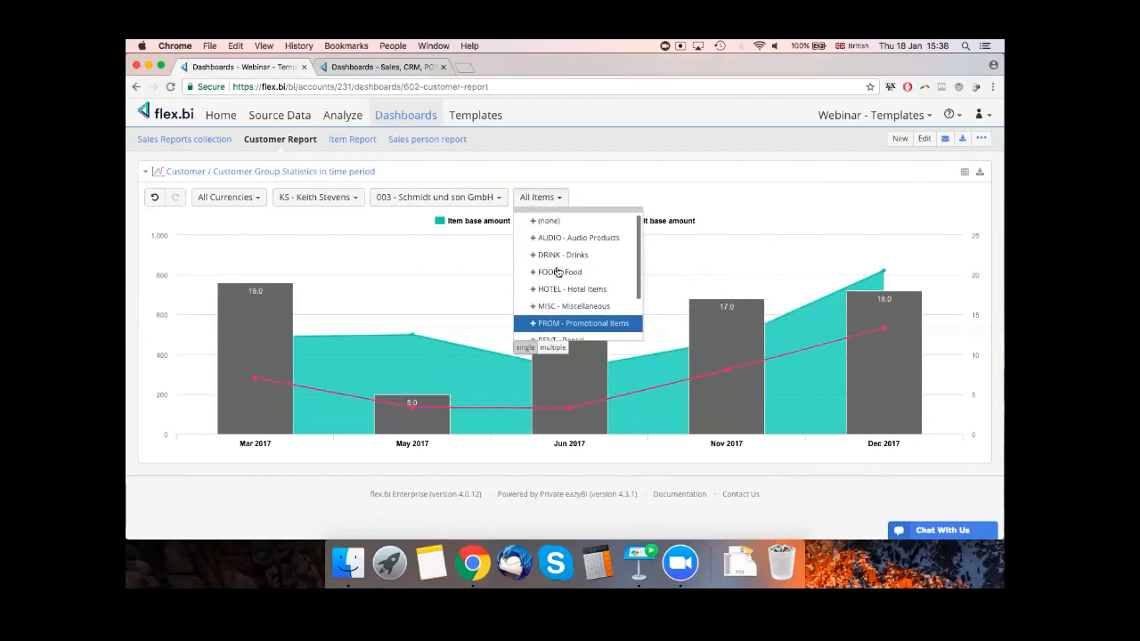
click(533, 259)
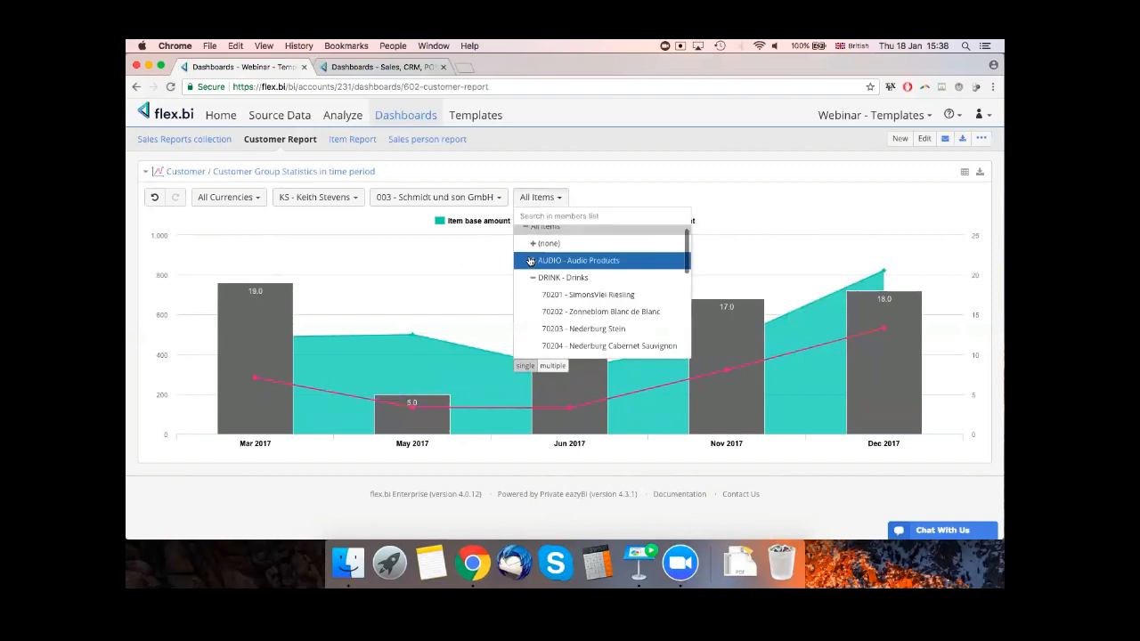
click(534, 278)
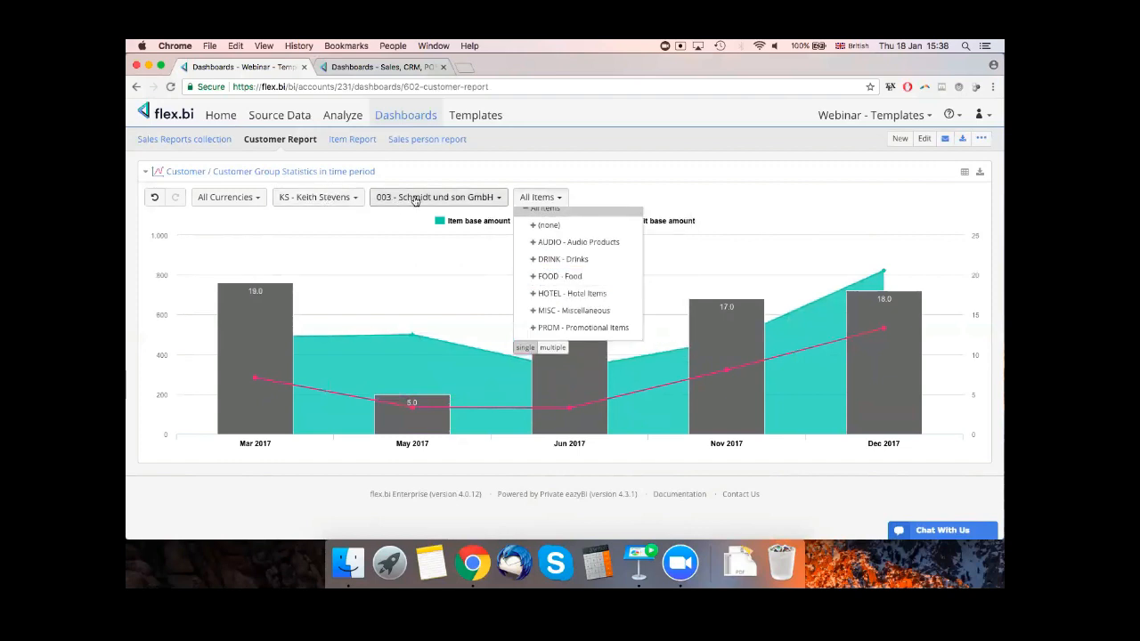
click(591, 278)
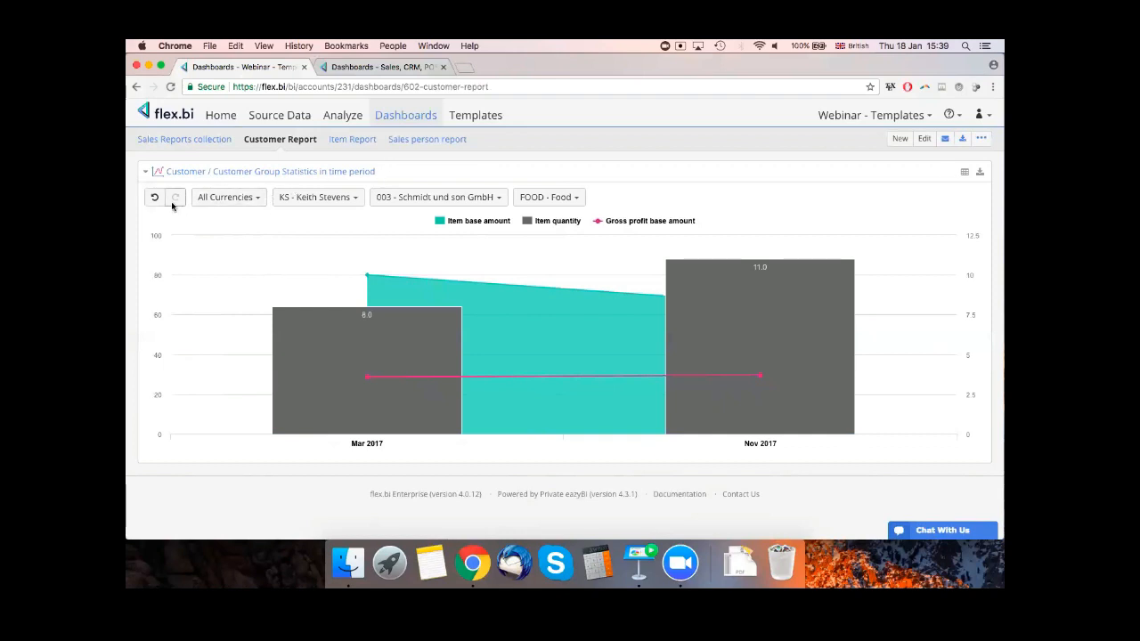
- Reset the customer statistics chart's filters to all persons, all customers and all items
click(466, 197)
click(422, 199)
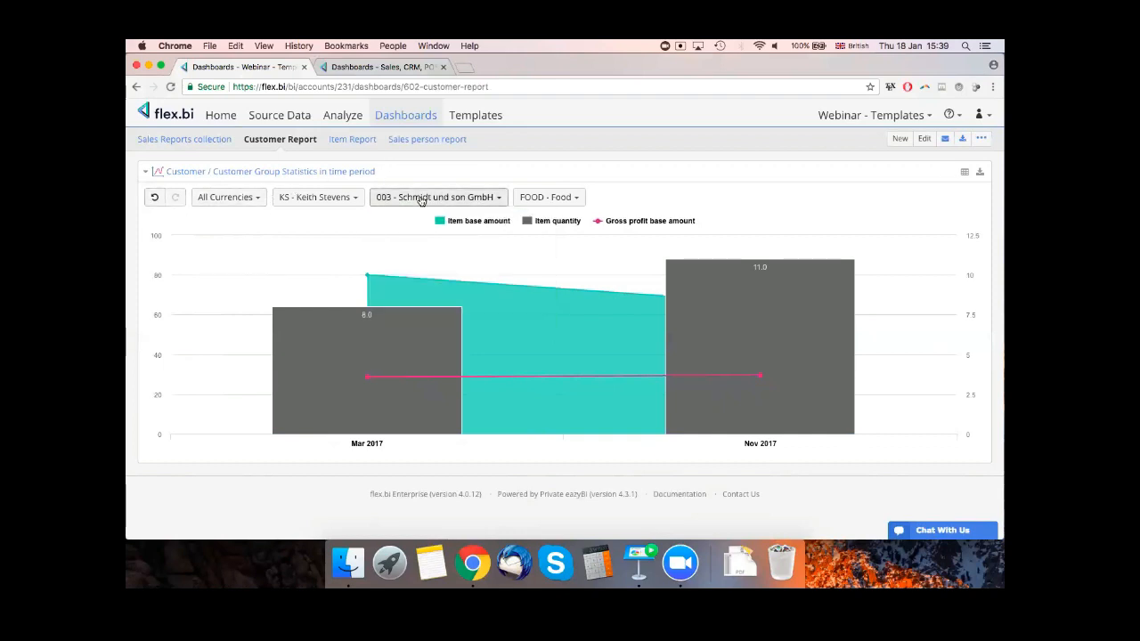
click(453, 197)
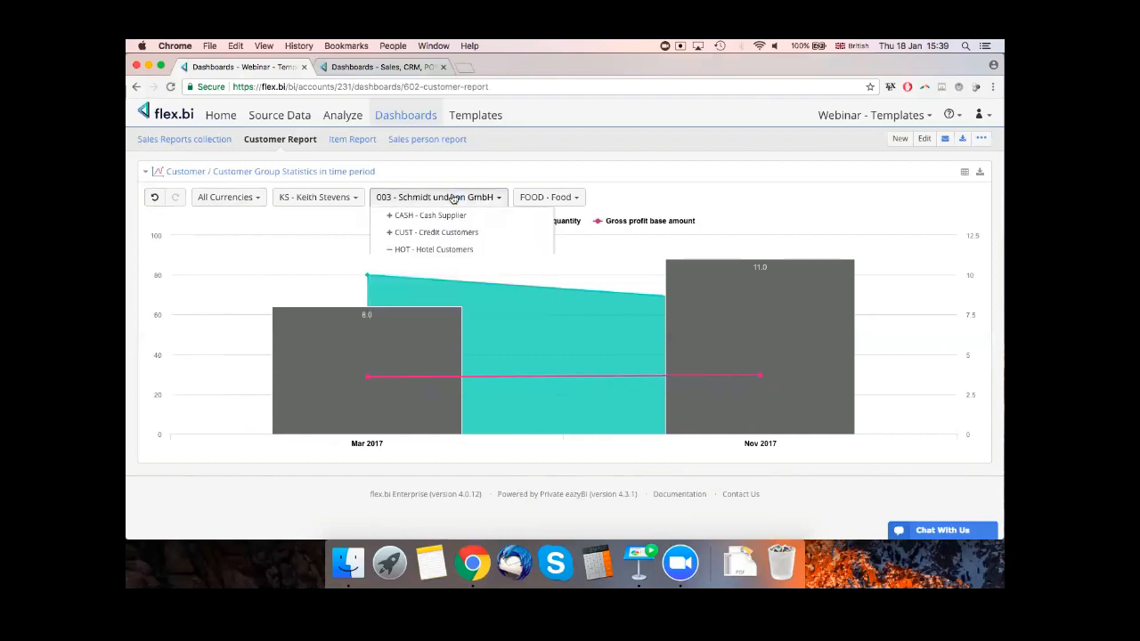
click(559, 197)
click(421, 165)
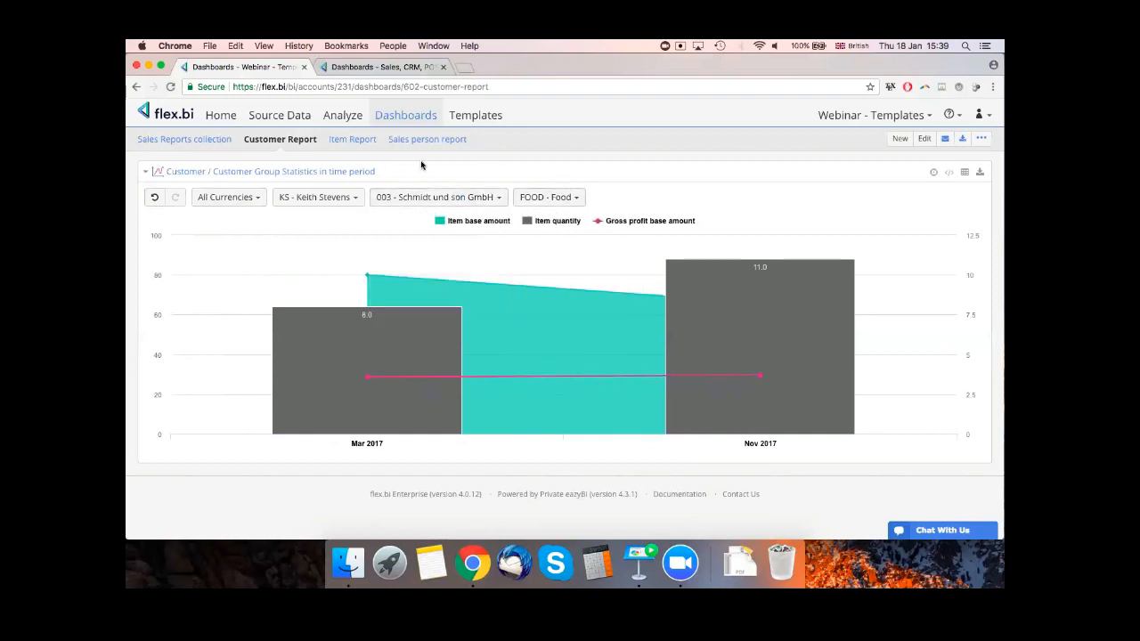
click(154, 198)
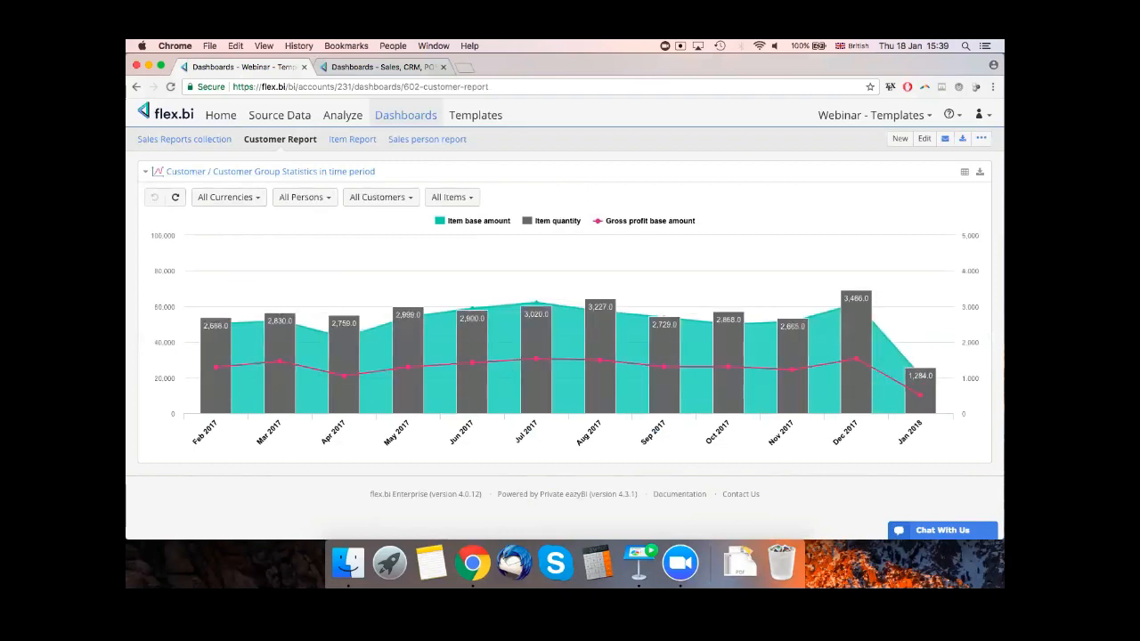
- Edit the Customer Report dashboard and search the reports available to add for "customer", leaving the list without adding one
click(924, 138)
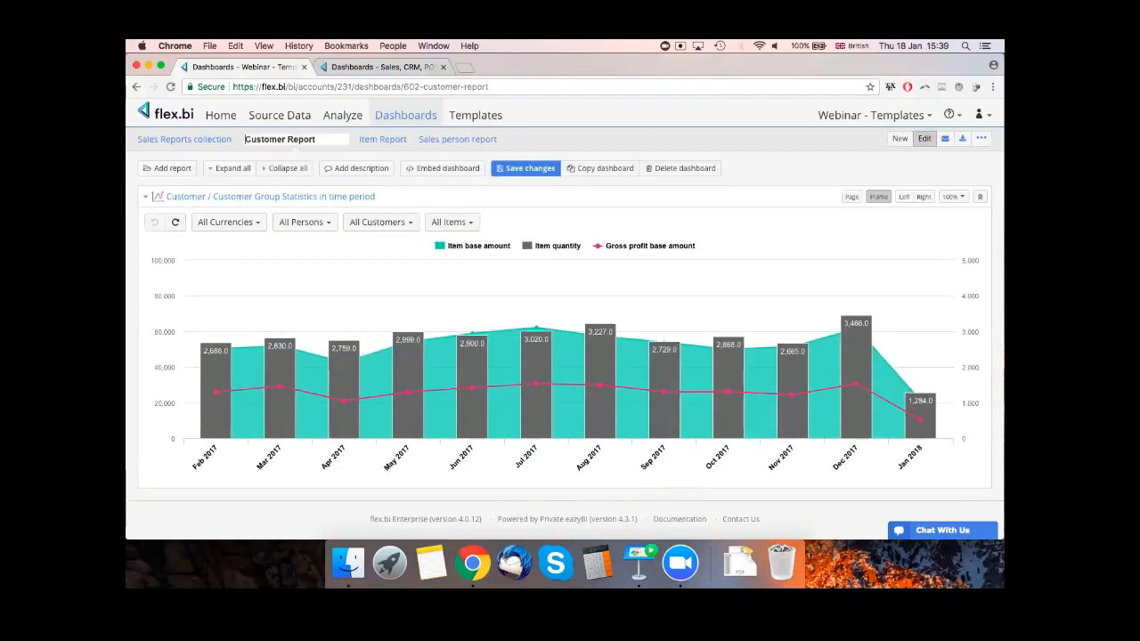
click(173, 168)
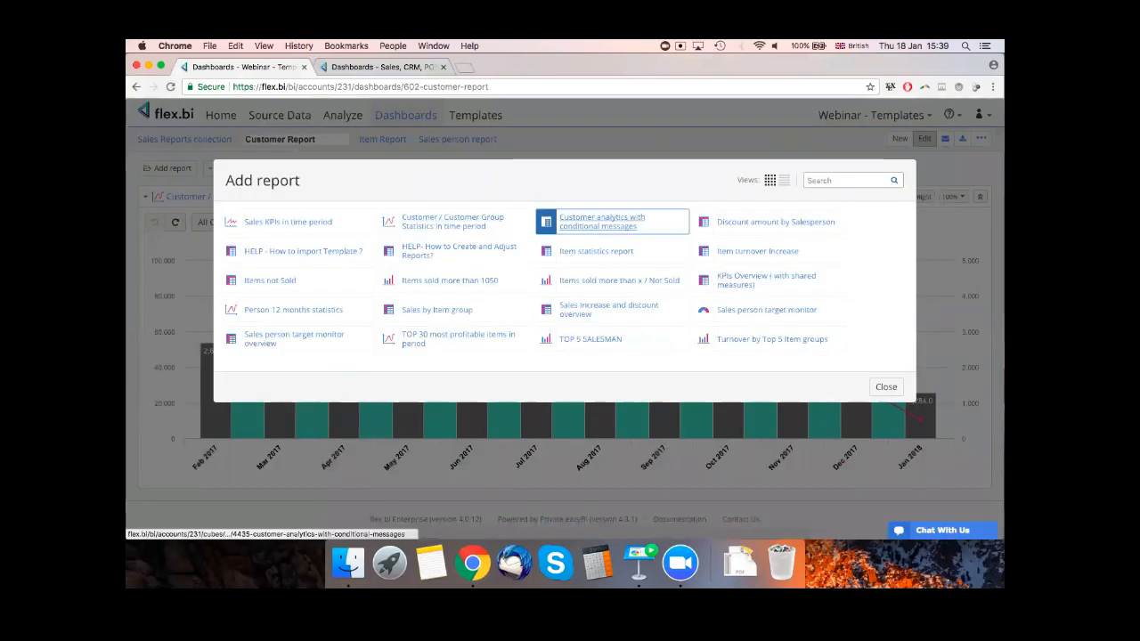
text(customer)
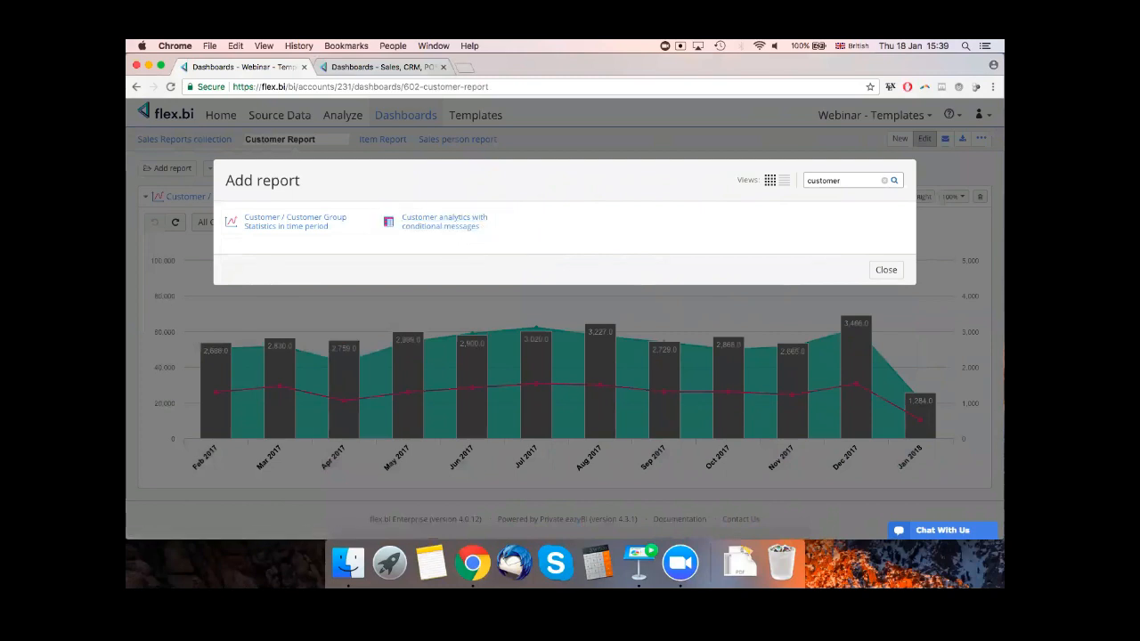
click(886, 269)
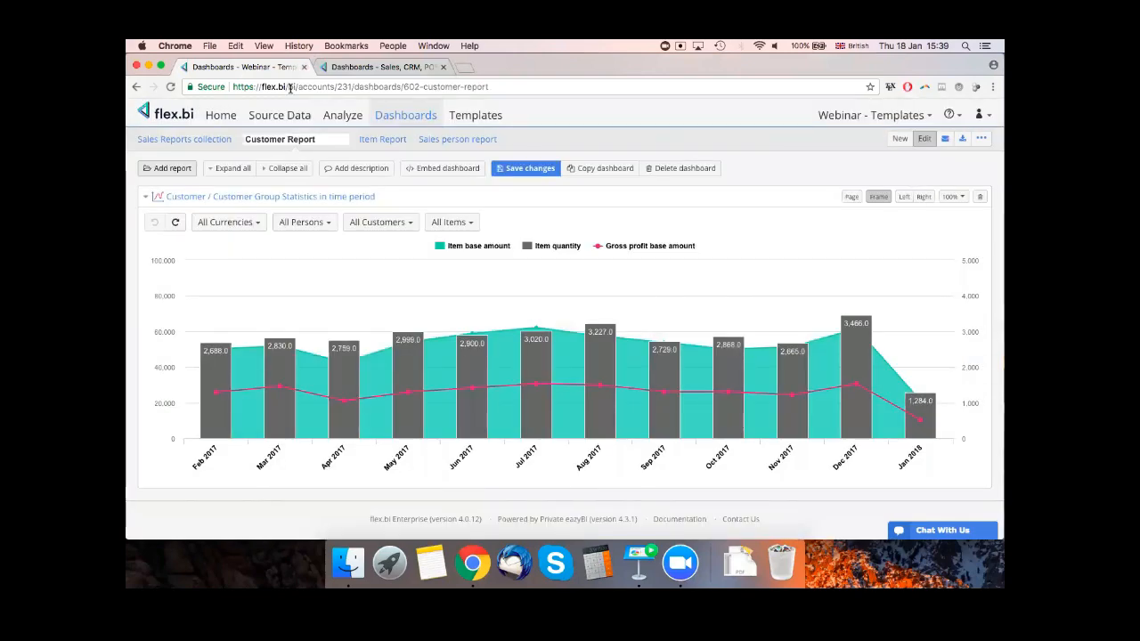
- Look through the reports on the Sales Reports collection dashboard in the Sales, CRM, POS Report Templates account
click(379, 66)
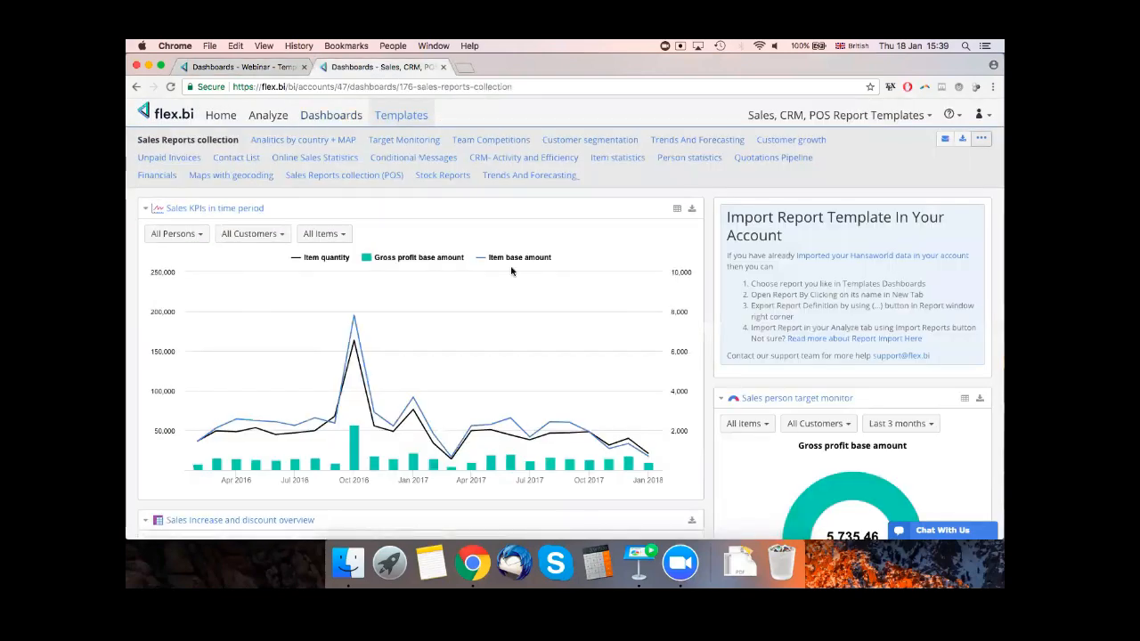
scroll(513, 271, down, 15)
scroll(513, 271, down, 20)
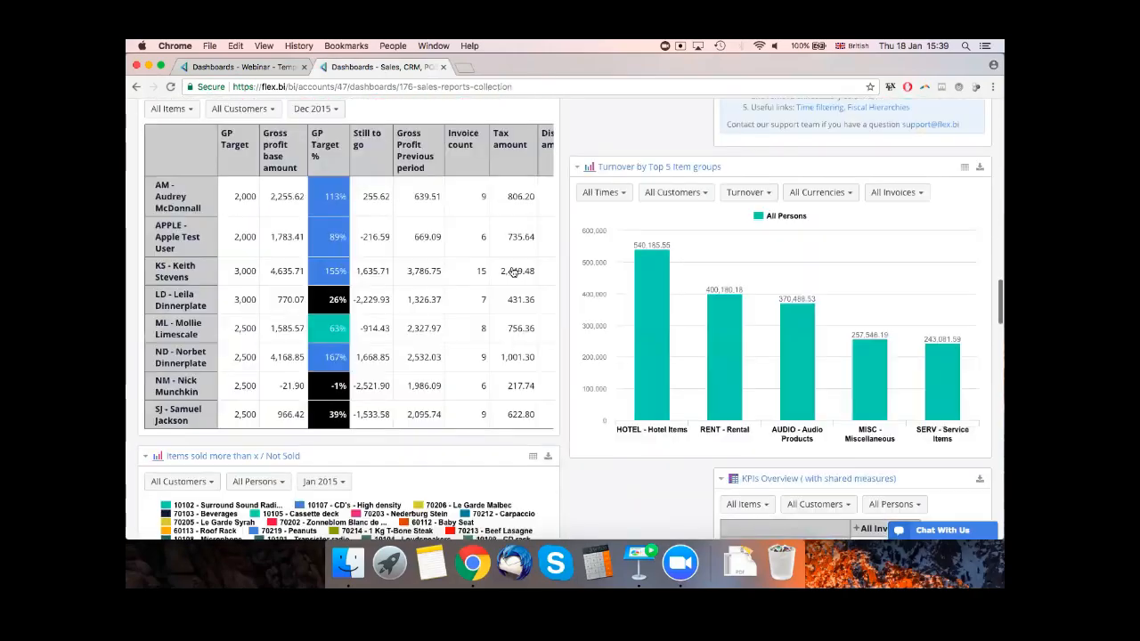
scroll(513, 272, up, 20)
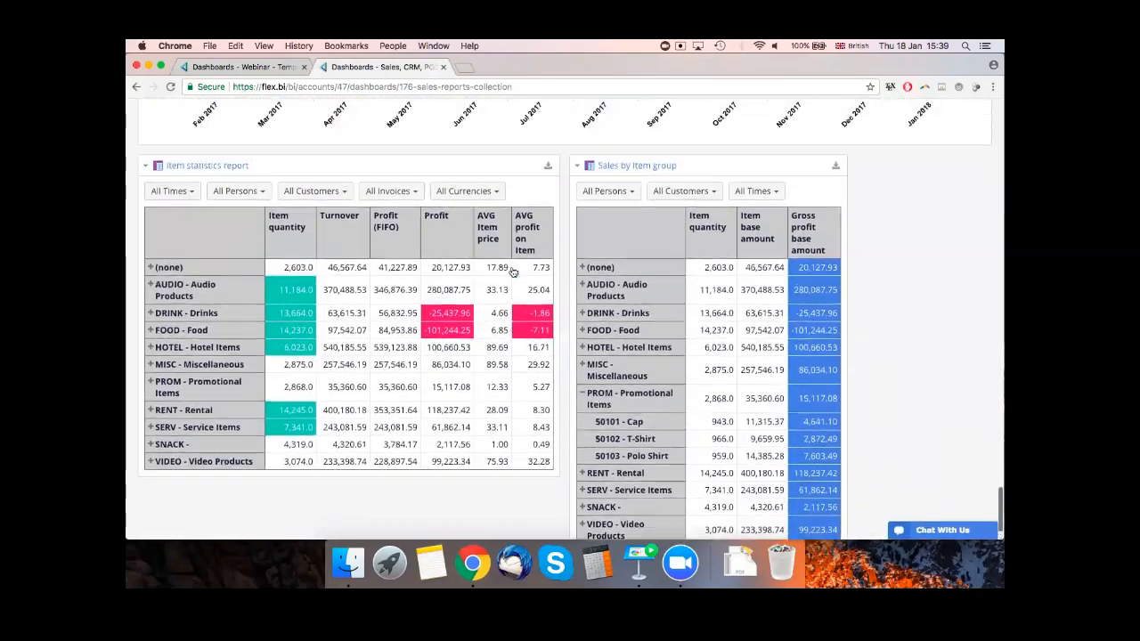
scroll(513, 272, up, 15)
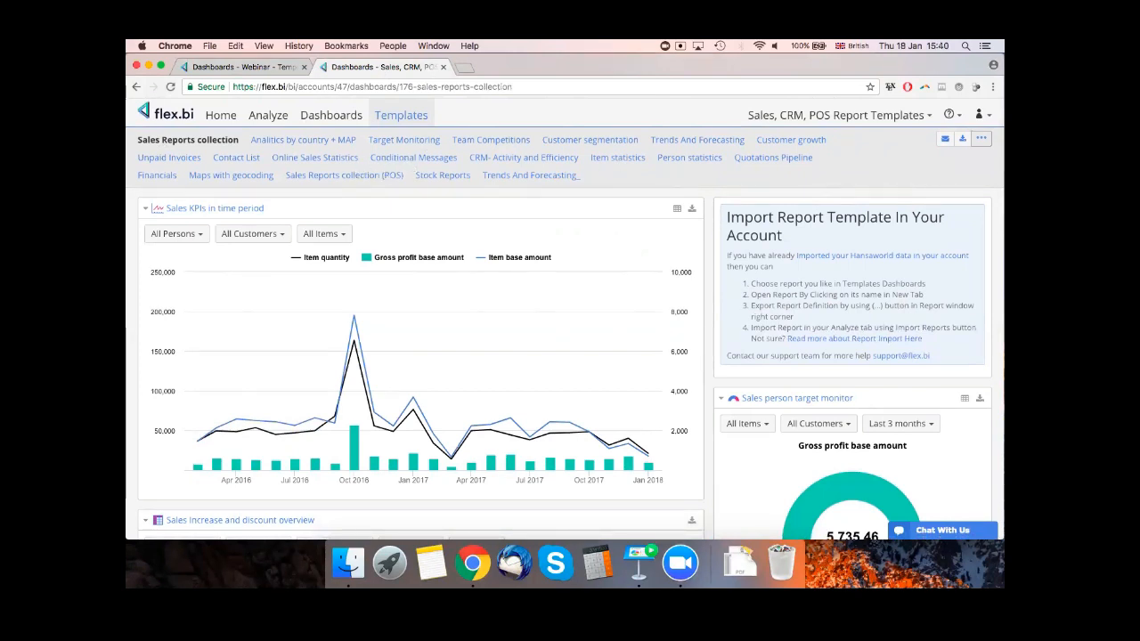
- Open the Customer growth template dashboard and examine the growth values per customer and the monthly growth chart
scroll(319, 200, down, 1)
scroll(319, 200, down, 1)
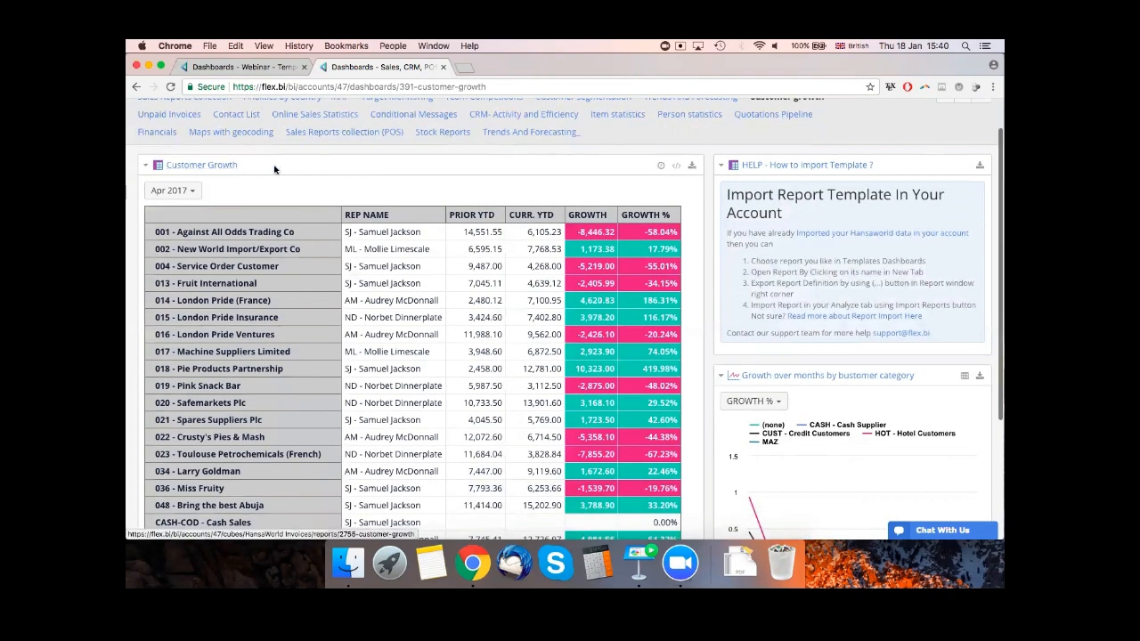
scroll(274, 169, down, 2)
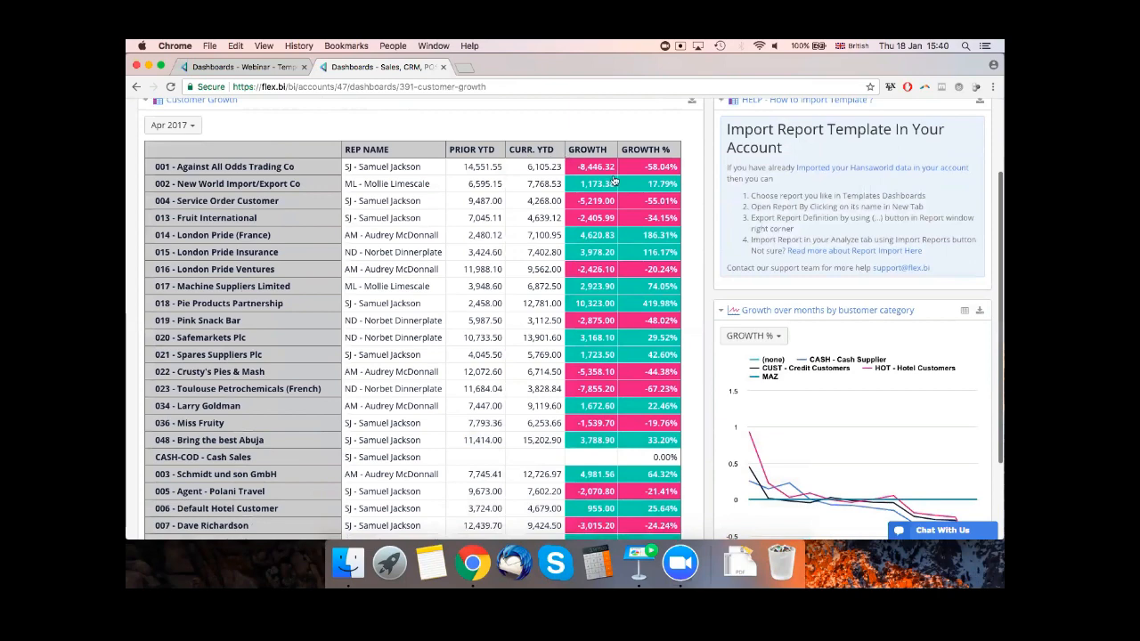
scroll(576, 135, up, 1)
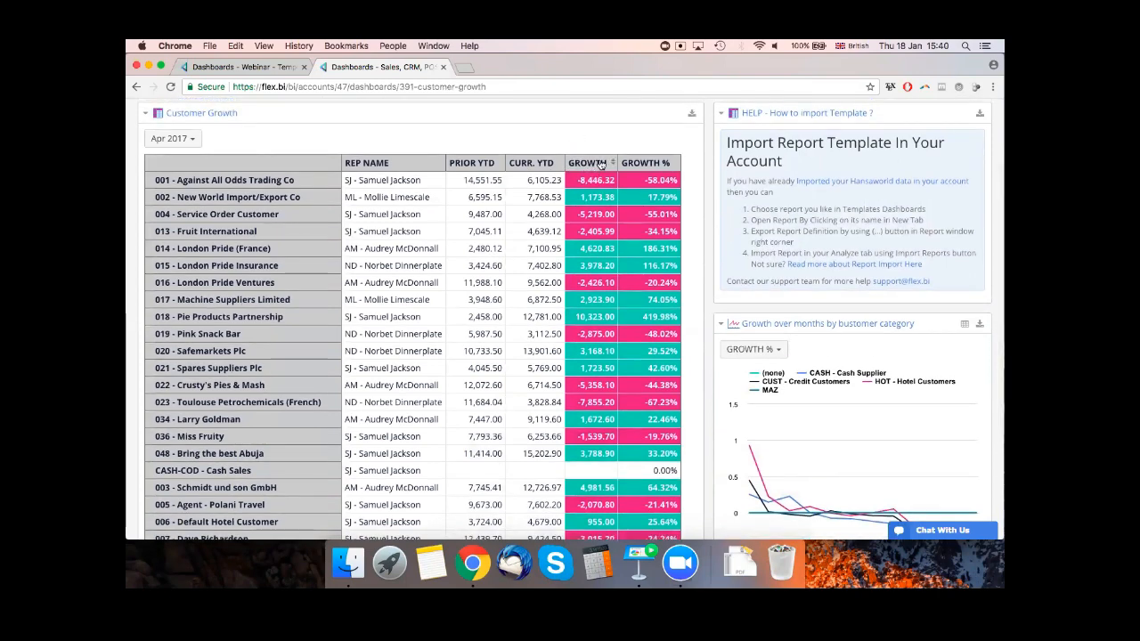
scroll(599, 178, down, 2)
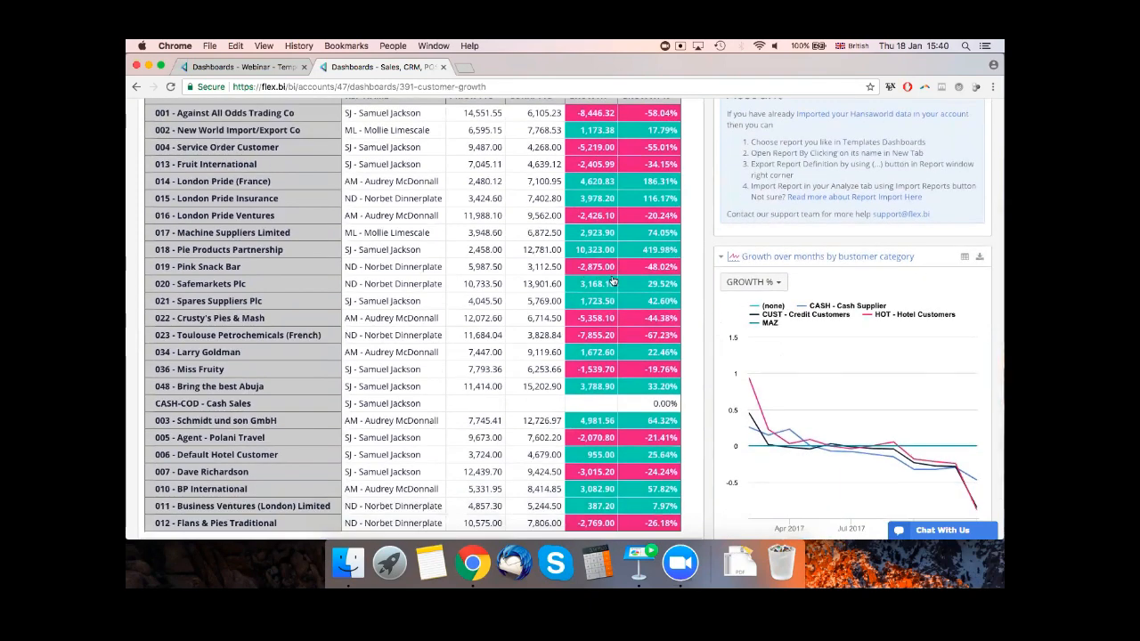
scroll(613, 281, up, 2)
scroll(564, 321, down, 6)
scroll(564, 321, up, 9)
scroll(236, 203, down, 1)
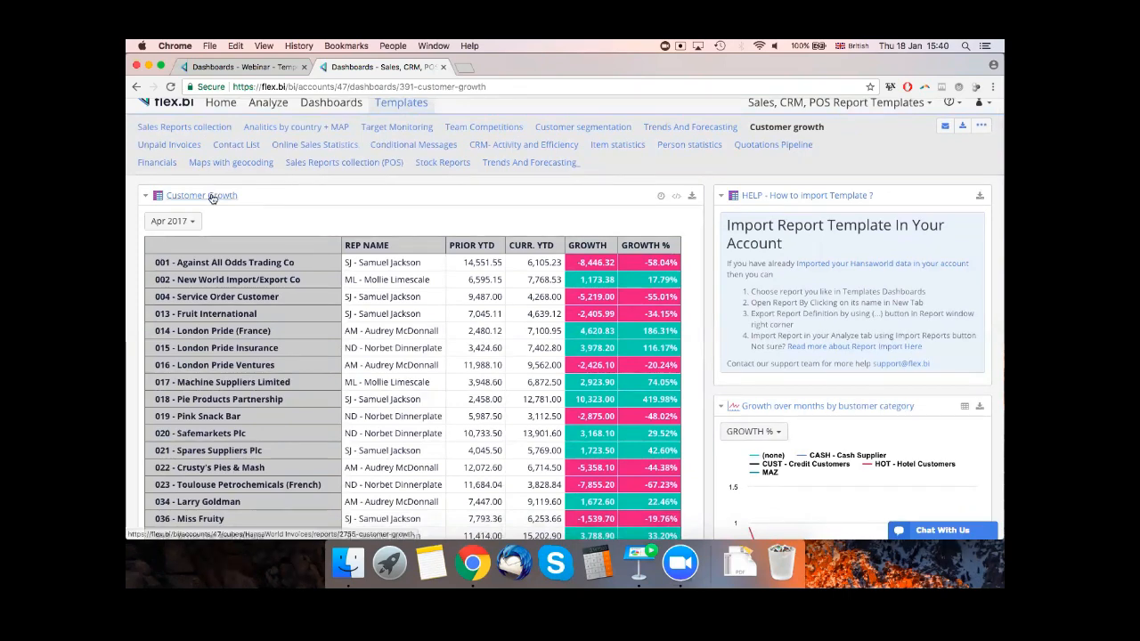
click(981, 125)
click(939, 141)
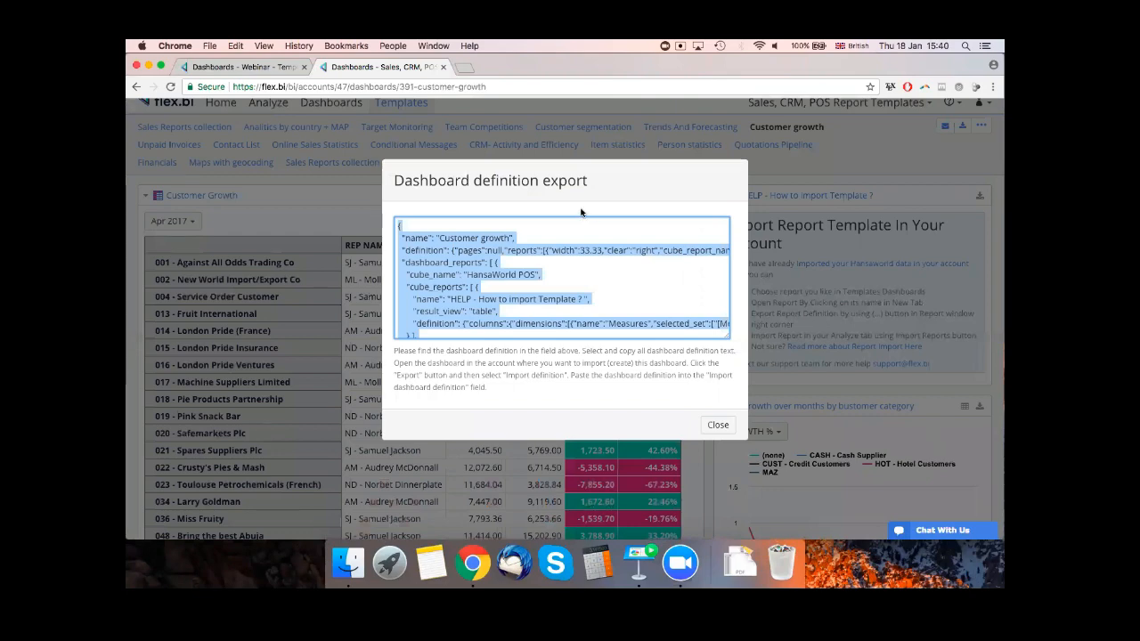
key(Escape)
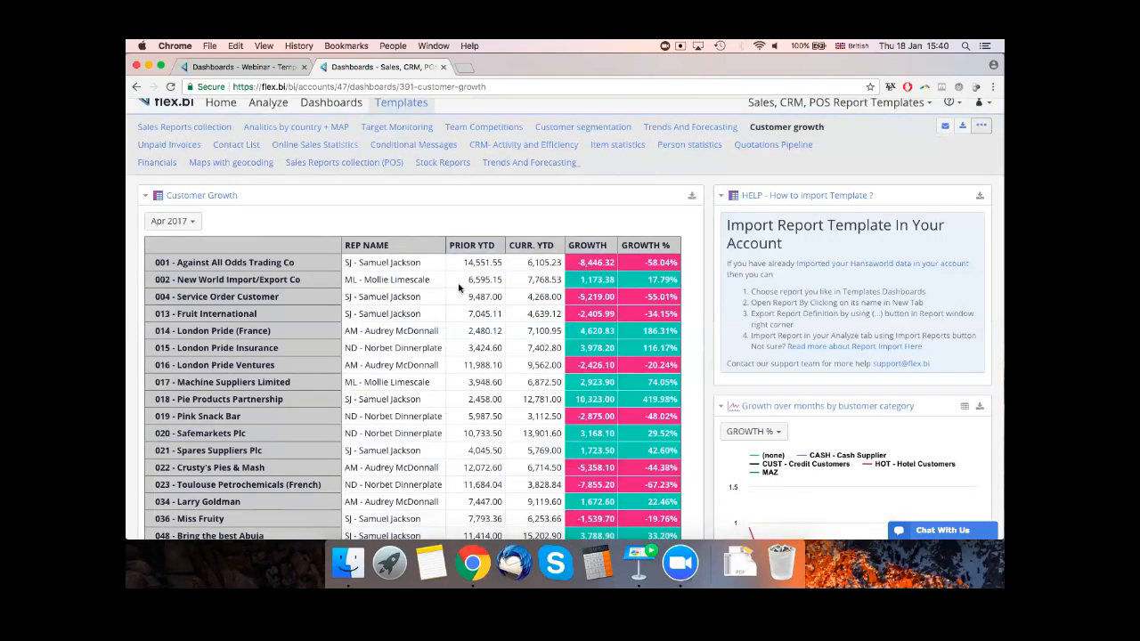
- Open the Customer Growth template report, export its report definition and copy the whole definition text
click(226, 201)
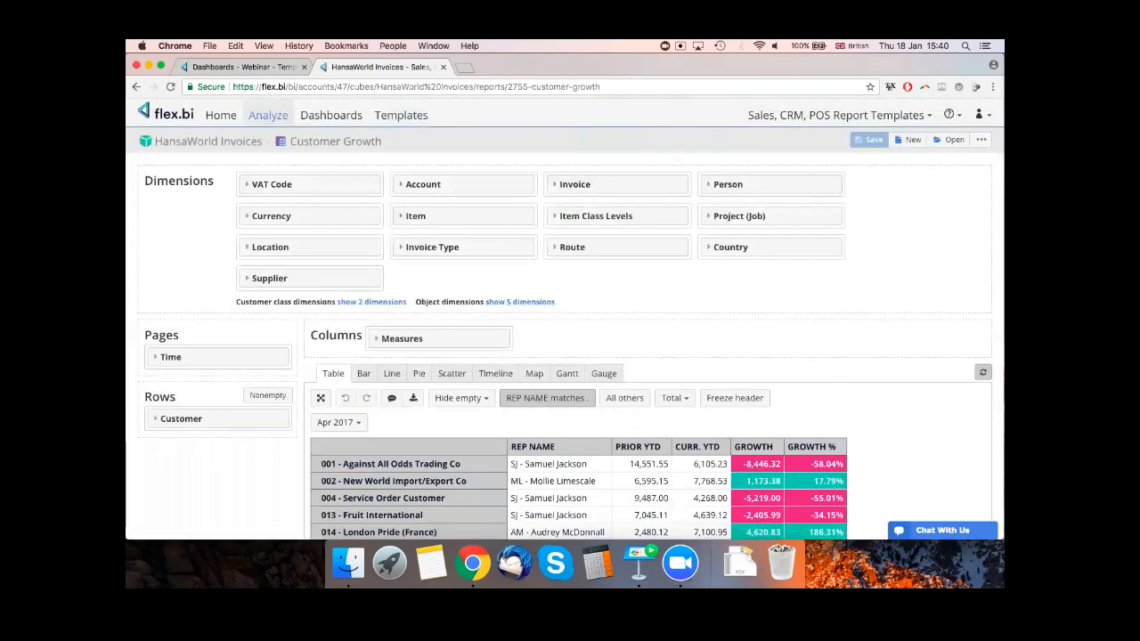
scroll(565, 321, down, 2)
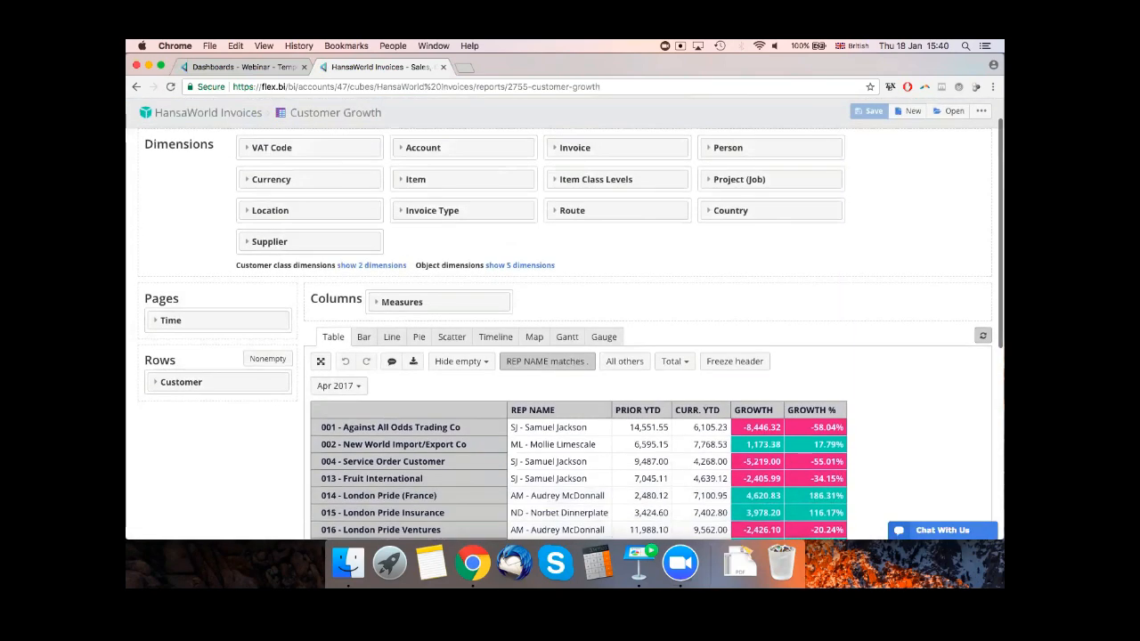
click(980, 111)
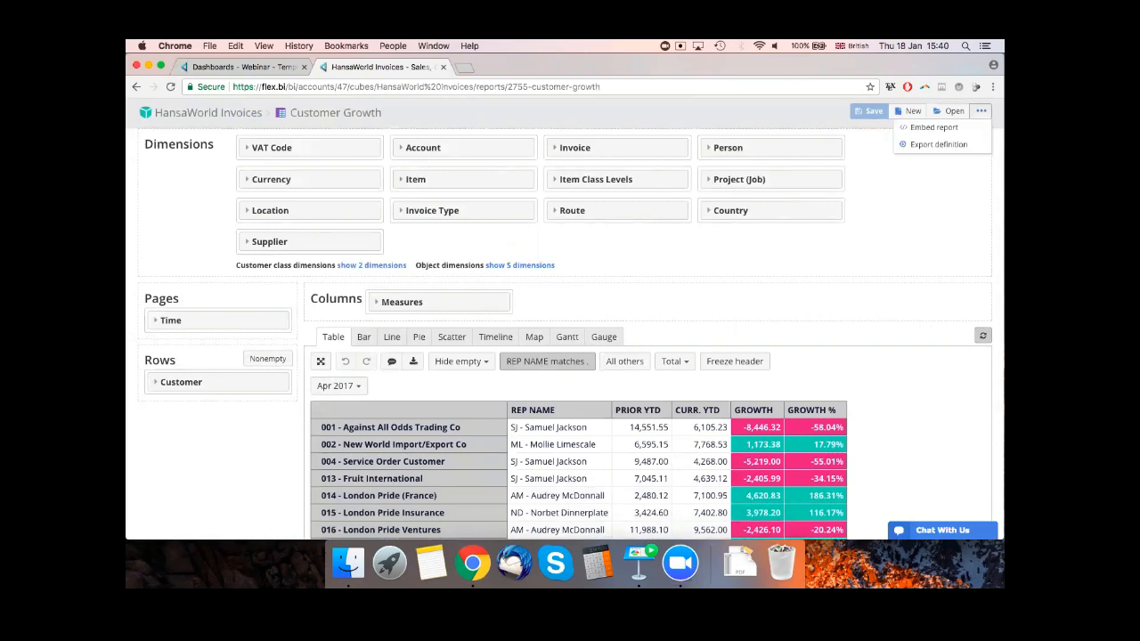
click(938, 143)
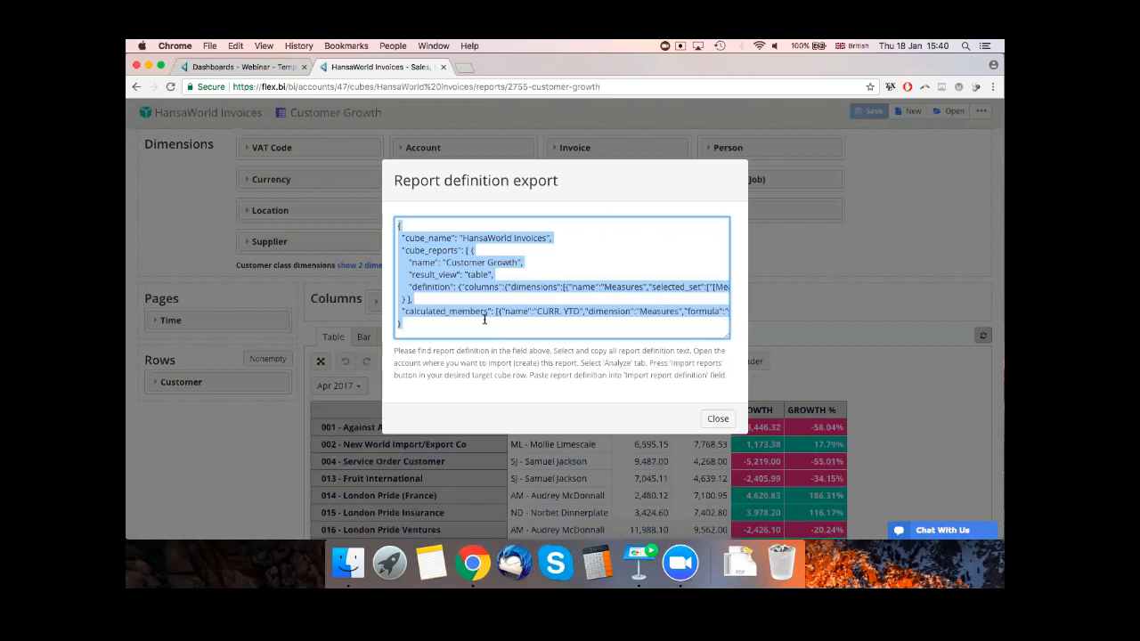
right_click(484, 277)
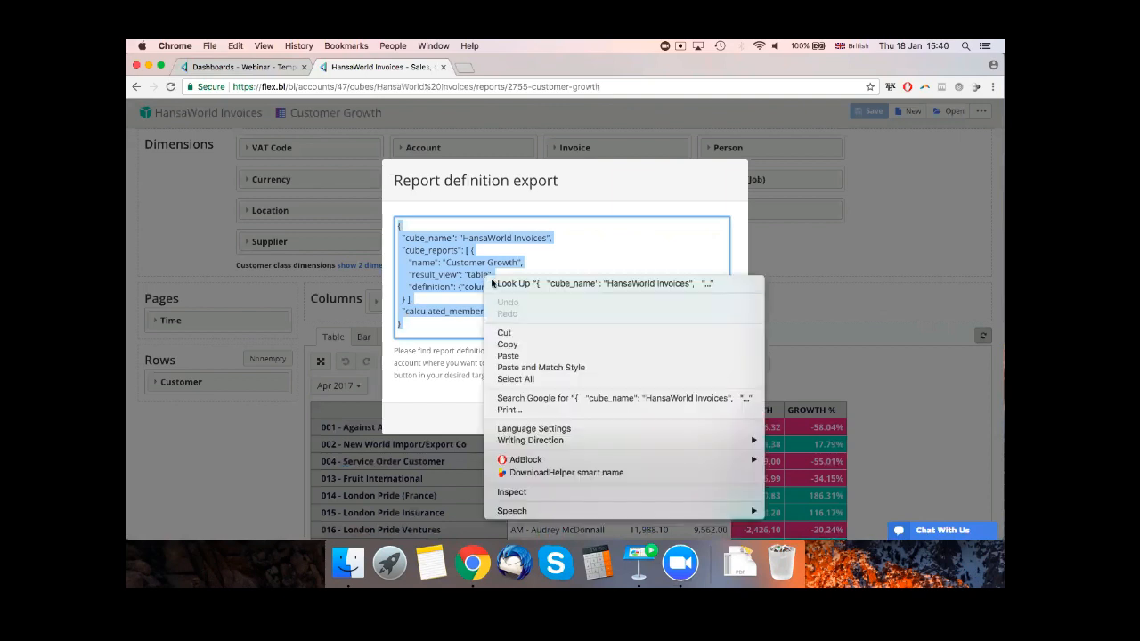
click(510, 347)
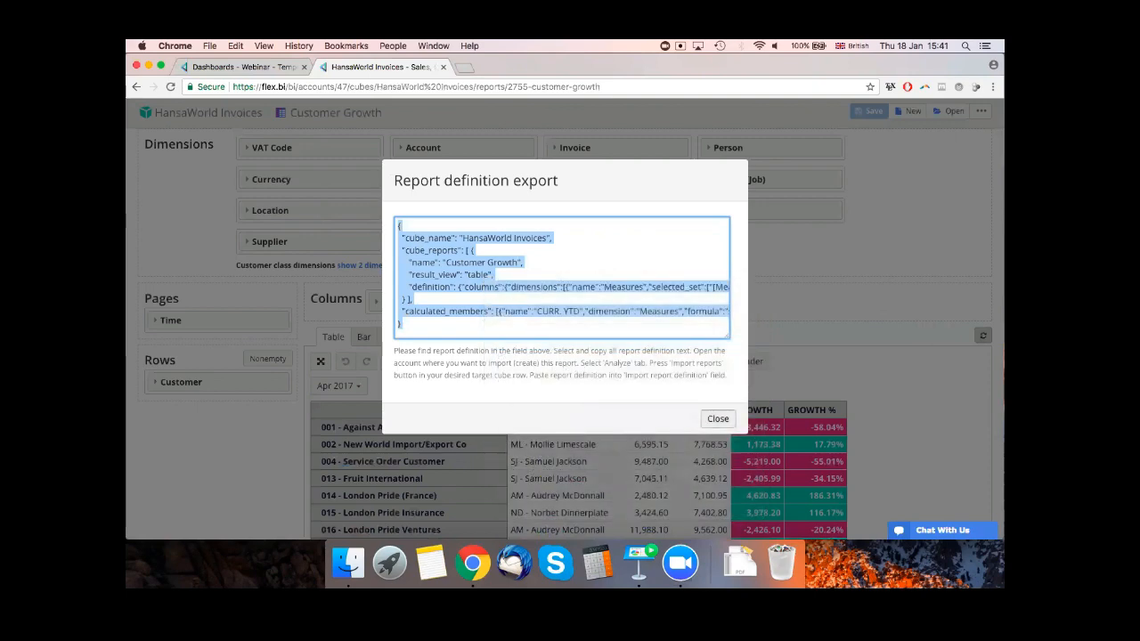
click(718, 419)
- Return to the Webinar - Templates account and save the Customer Report dashboard
scroll(562, 334, up, 1)
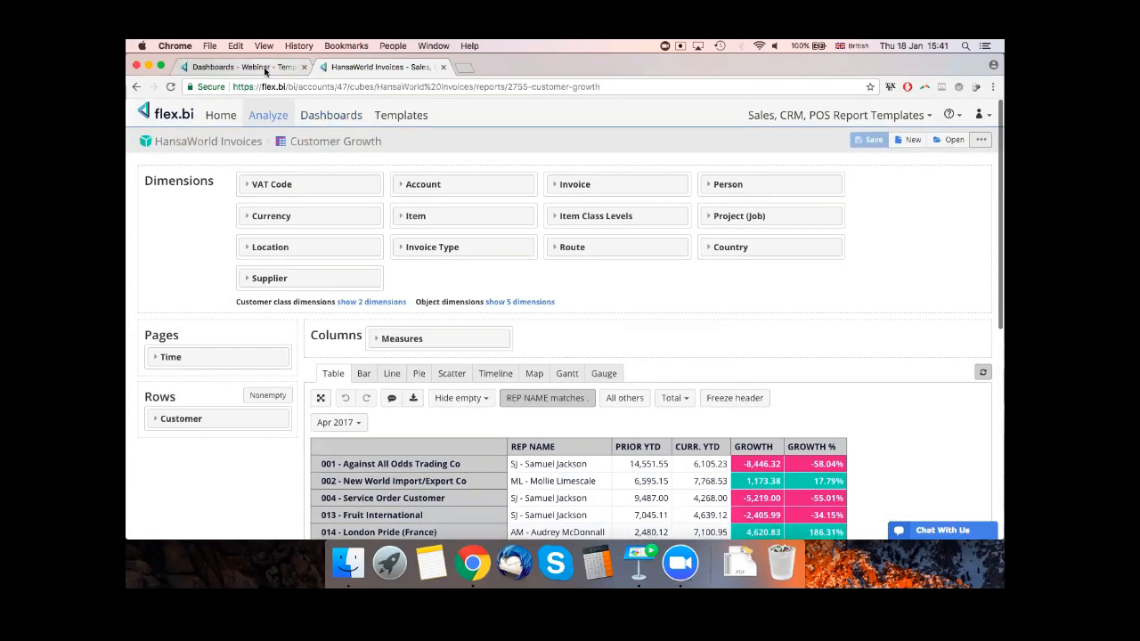
click(253, 68)
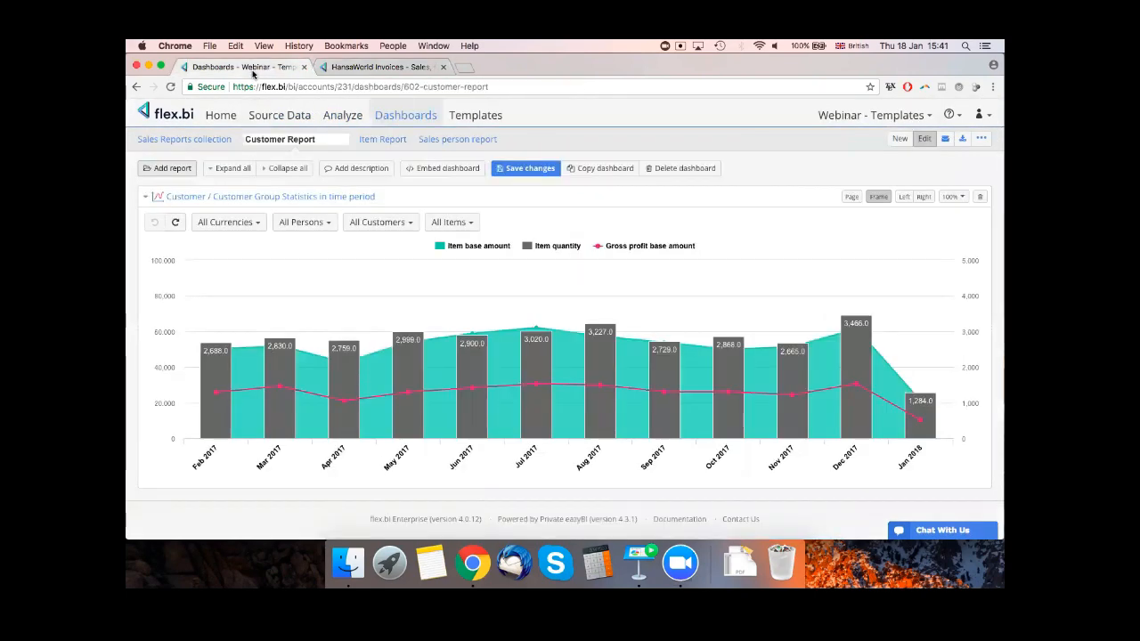
click(527, 169)
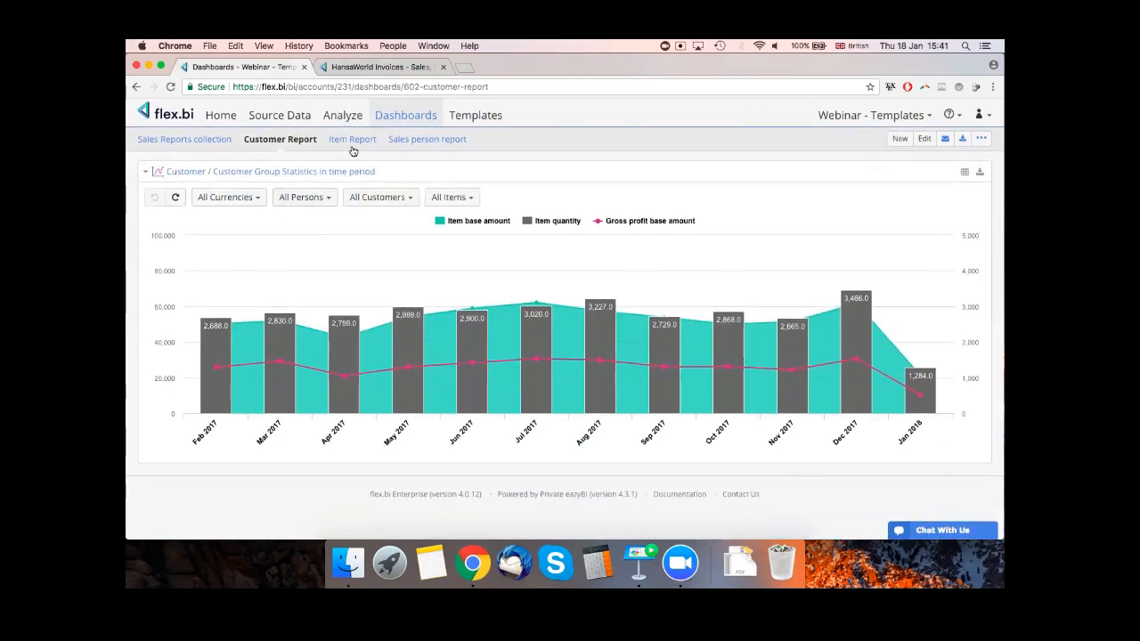
- Try to import the copied Customer Growth definition as a dashboard definition
click(980, 138)
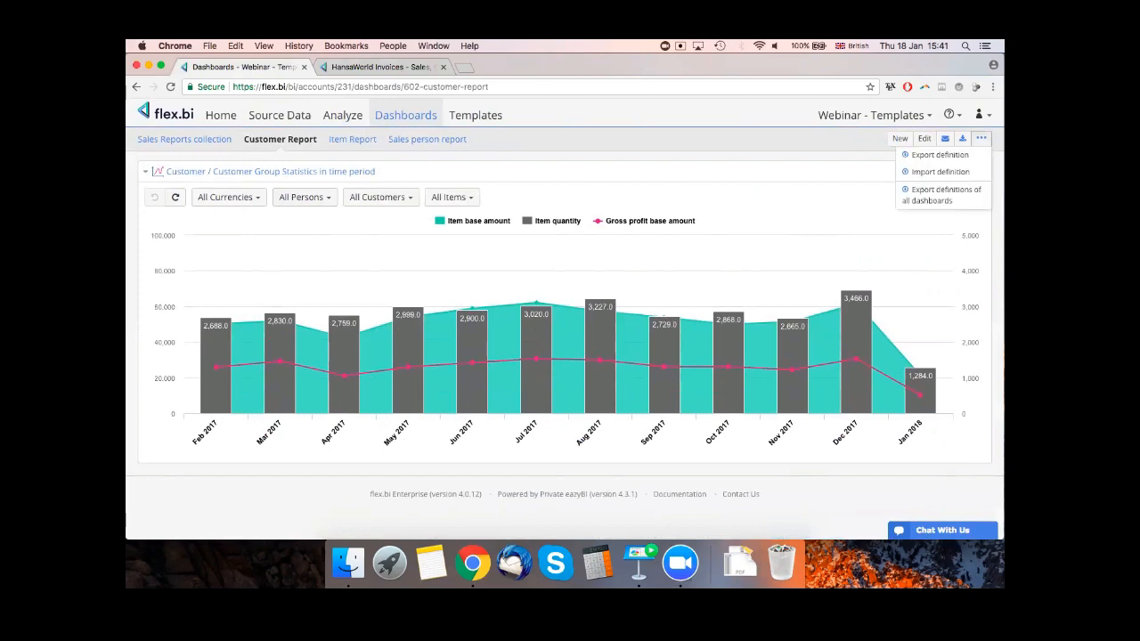
click(941, 171)
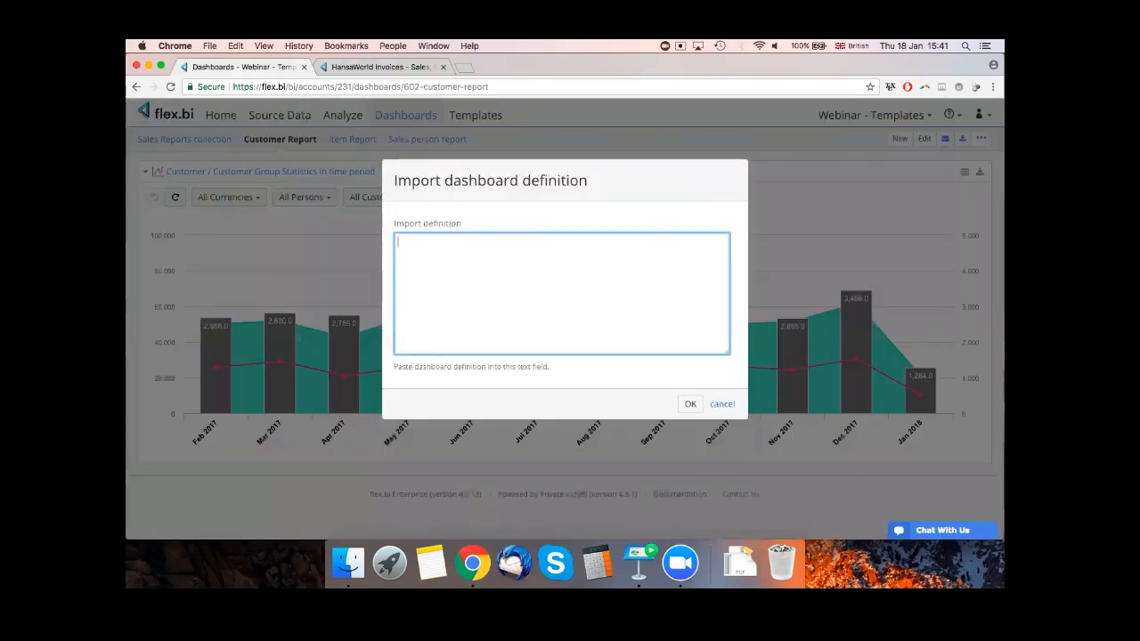
key(super+v)
click(690, 403)
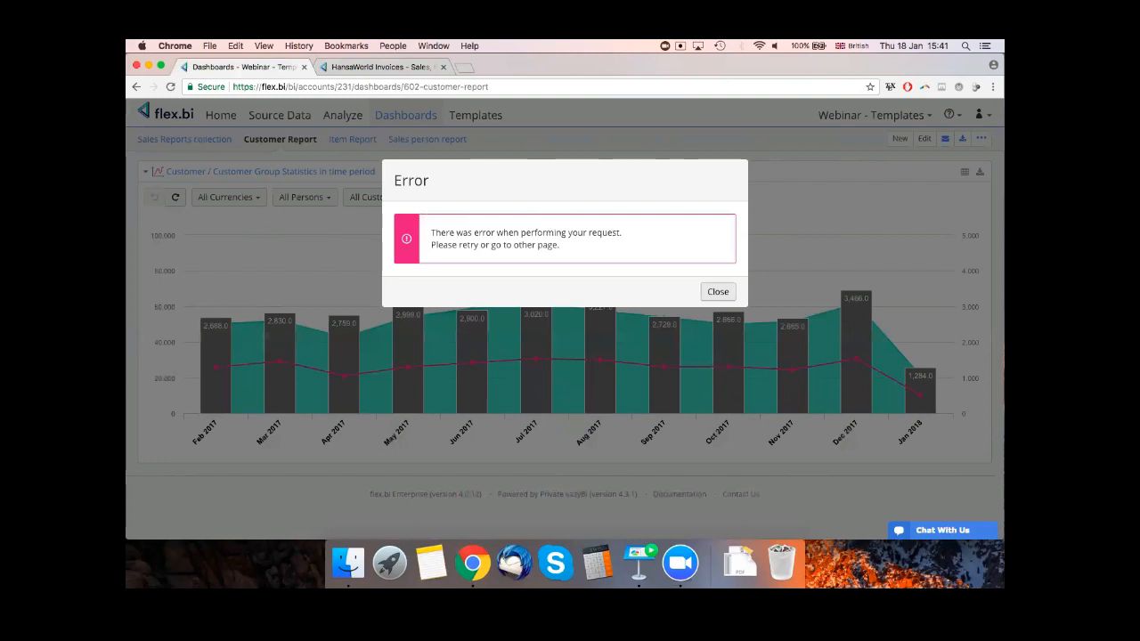
click(718, 292)
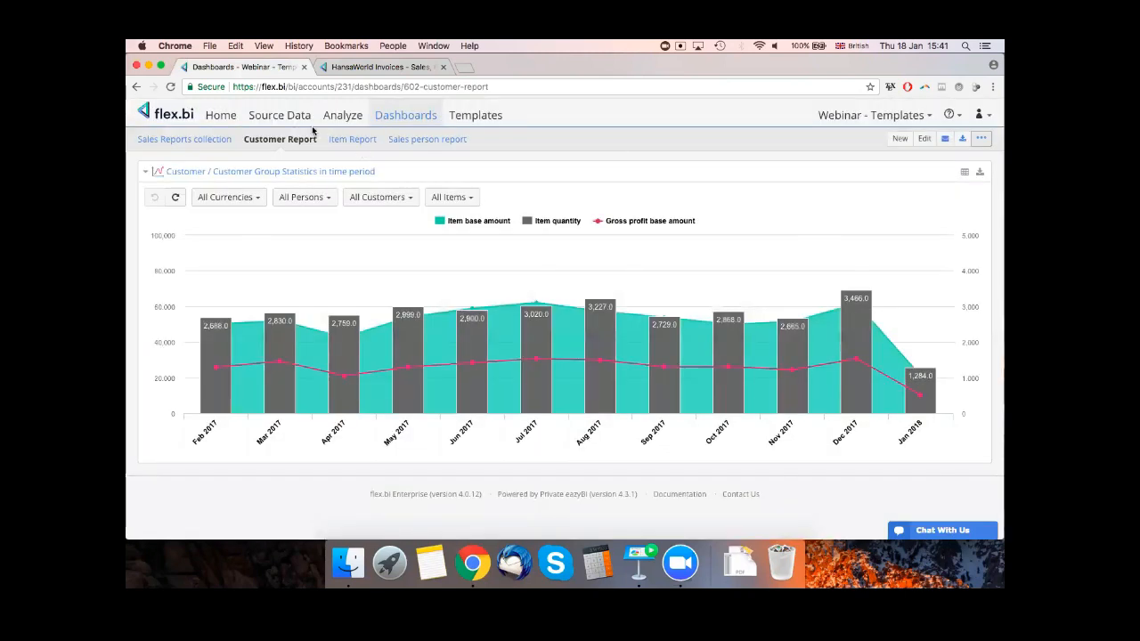
- Import the copied Customer Growth report definition into the HansaWorld Invoices cube, including its new calculated members
click(342, 116)
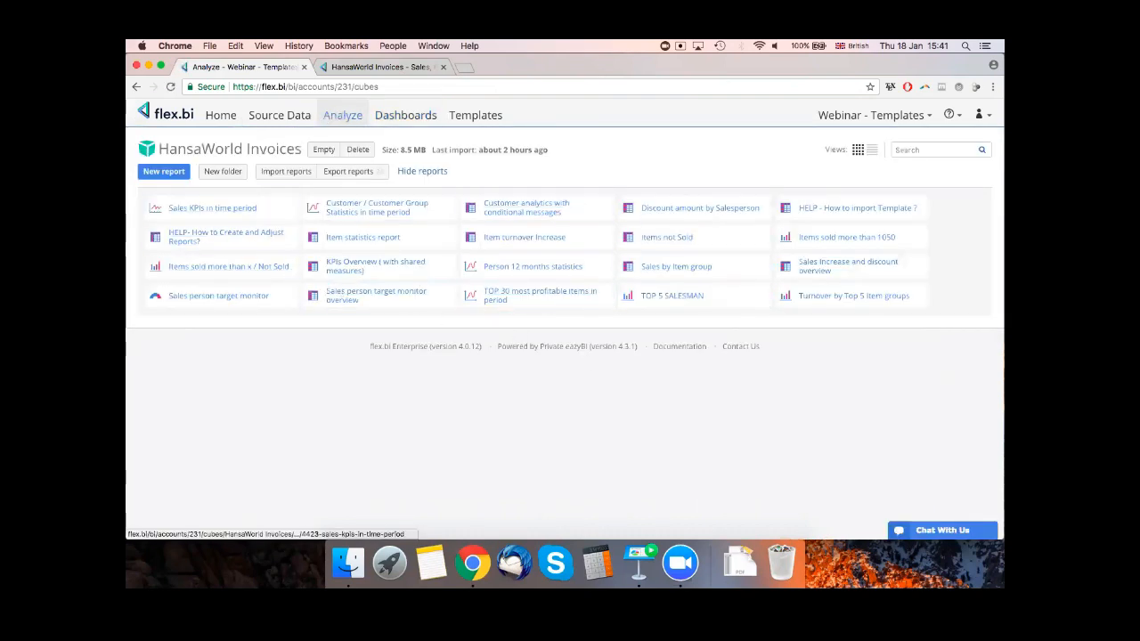
click(287, 175)
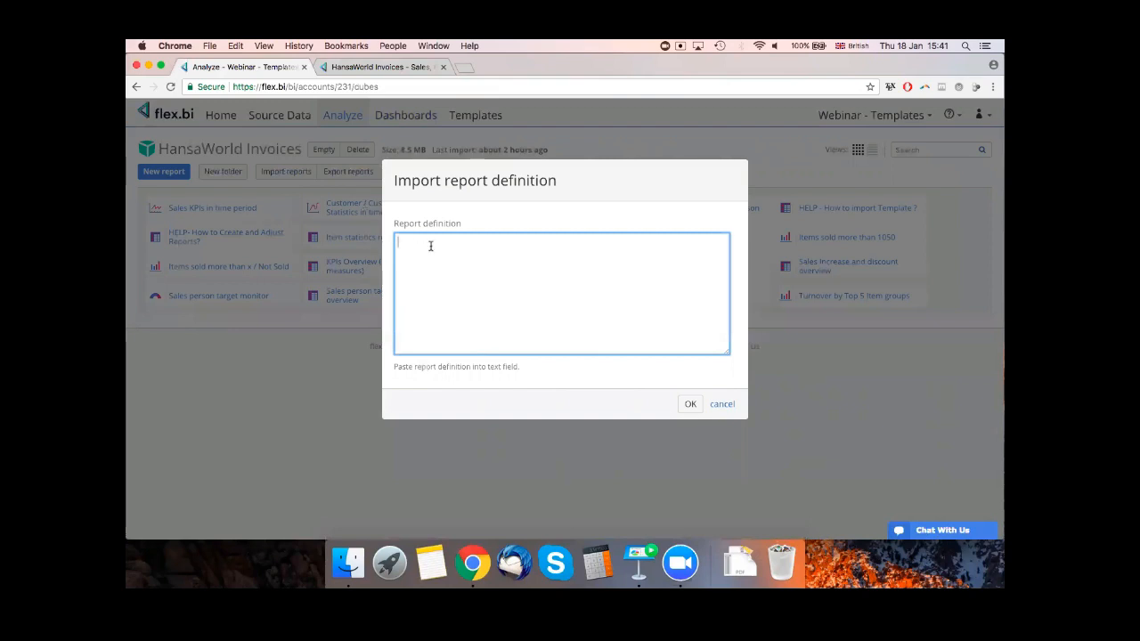
key(super+v)
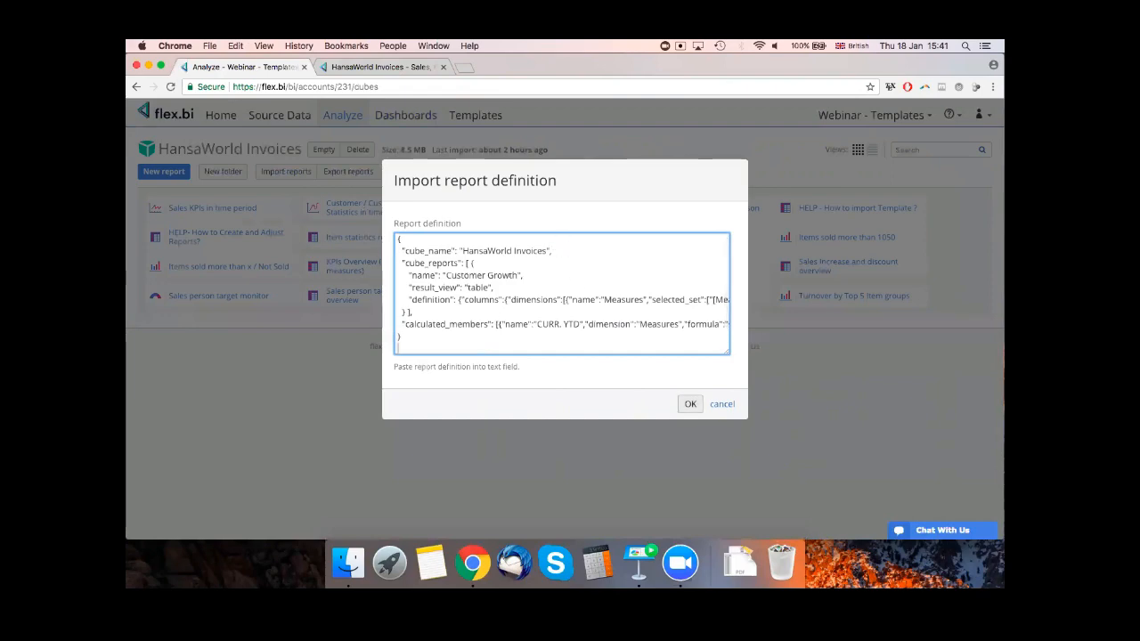
click(690, 403)
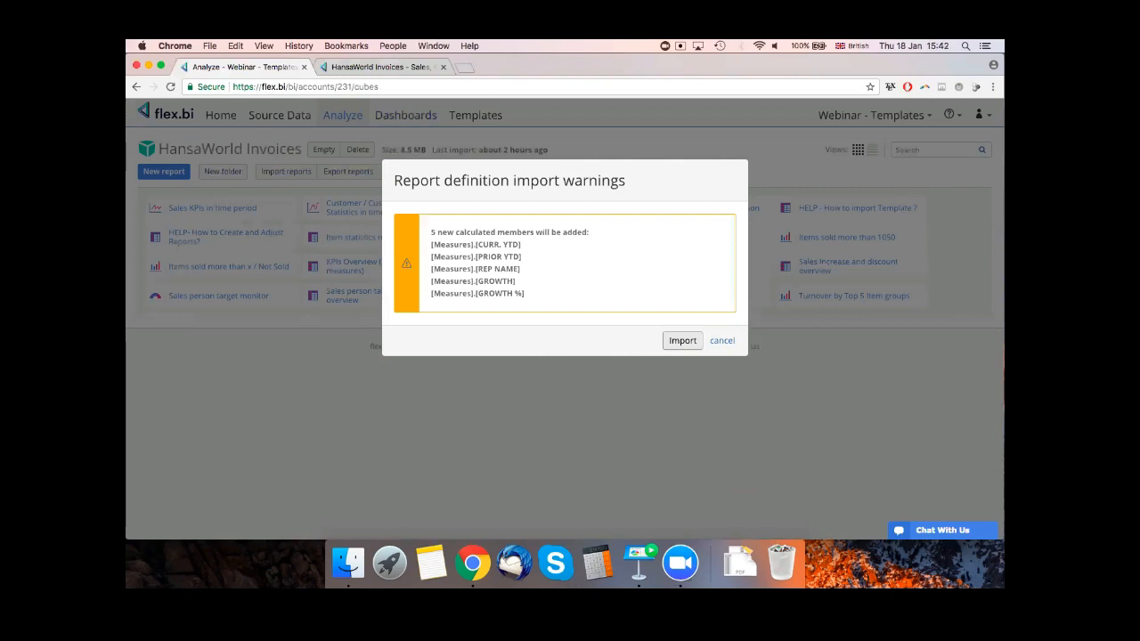
click(682, 341)
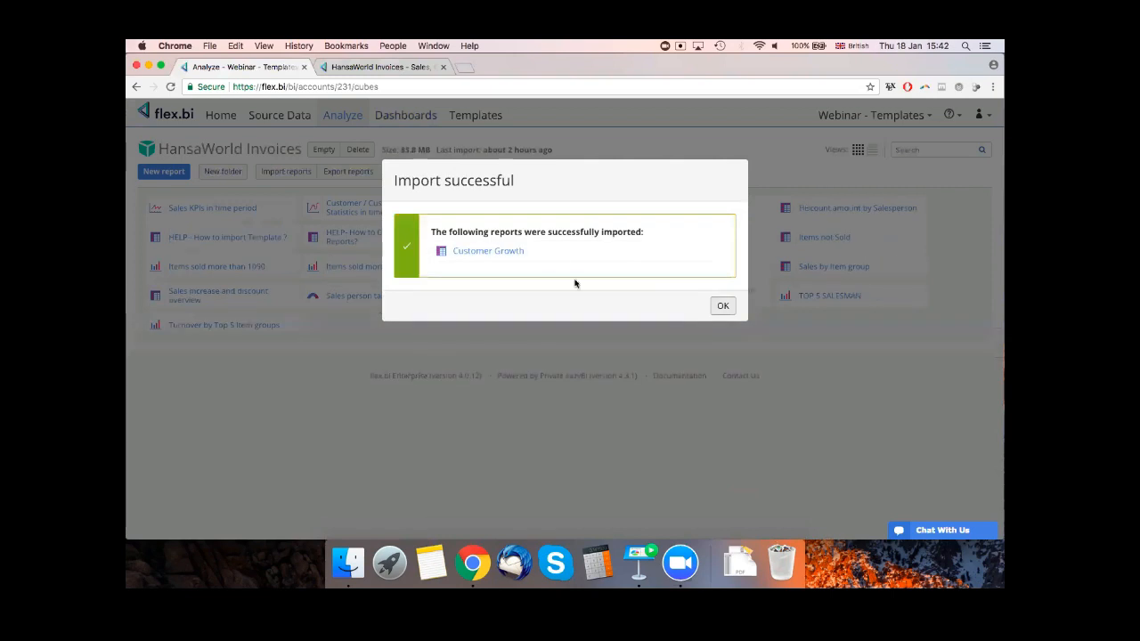
drag(449, 231, 602, 233)
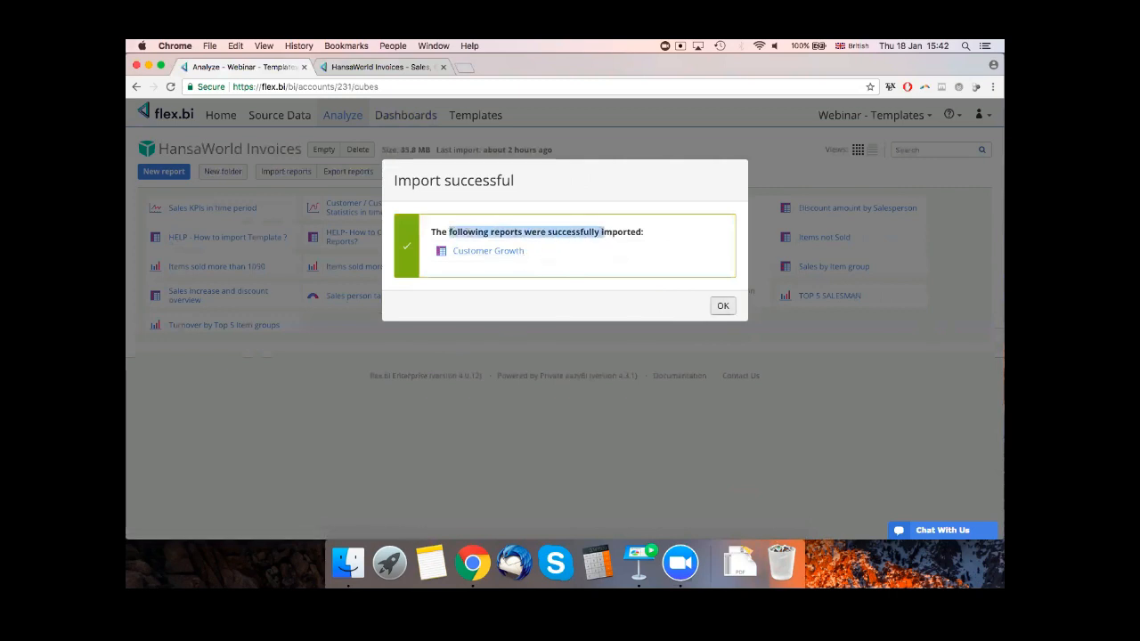
click(724, 306)
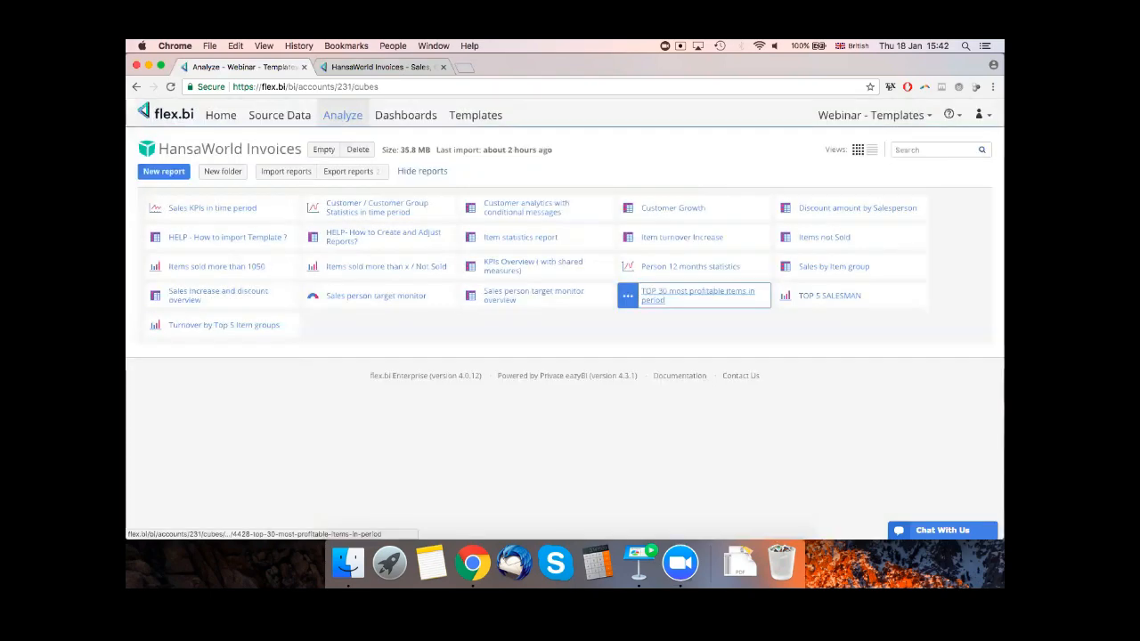
- Add the Customer Growth report to the Customer Report dashboard and expand it
click(398, 124)
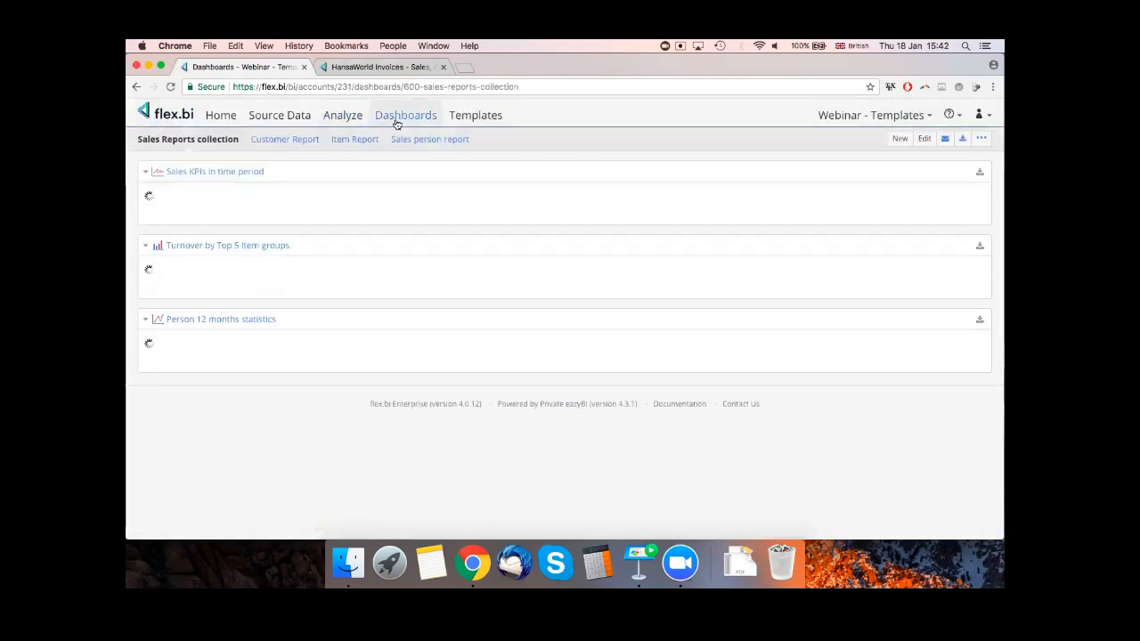
click(294, 145)
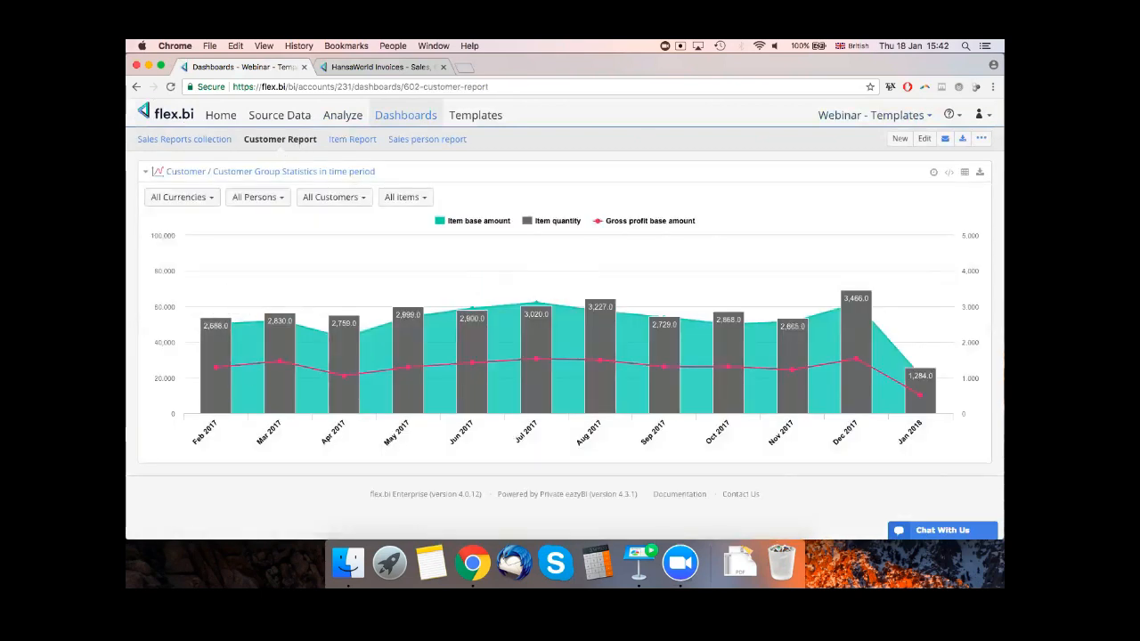
click(924, 138)
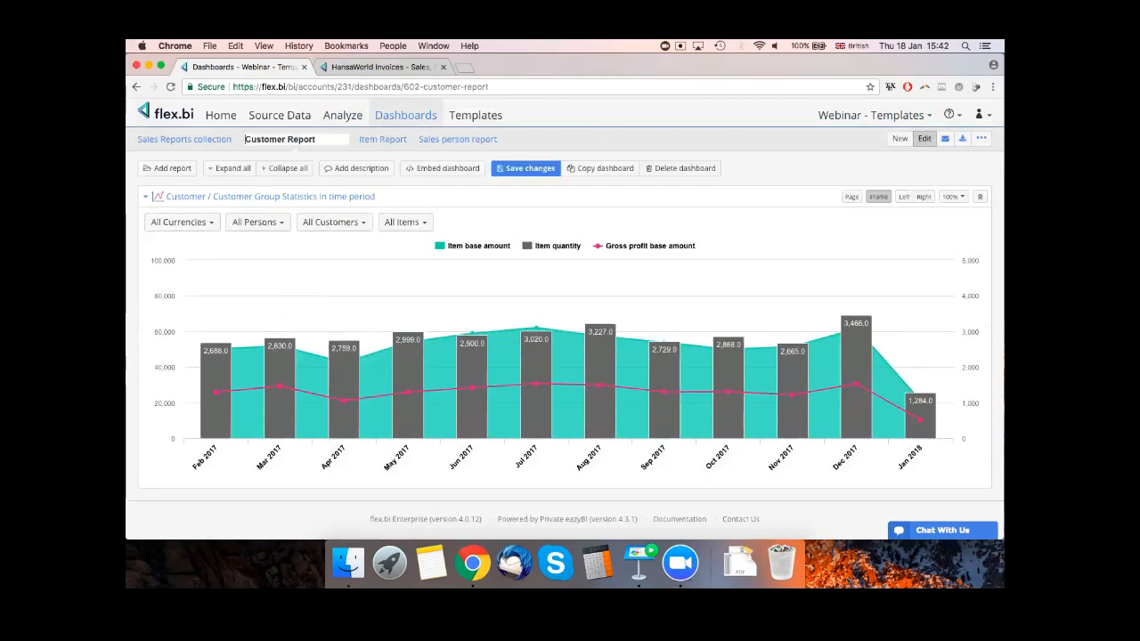
click(164, 168)
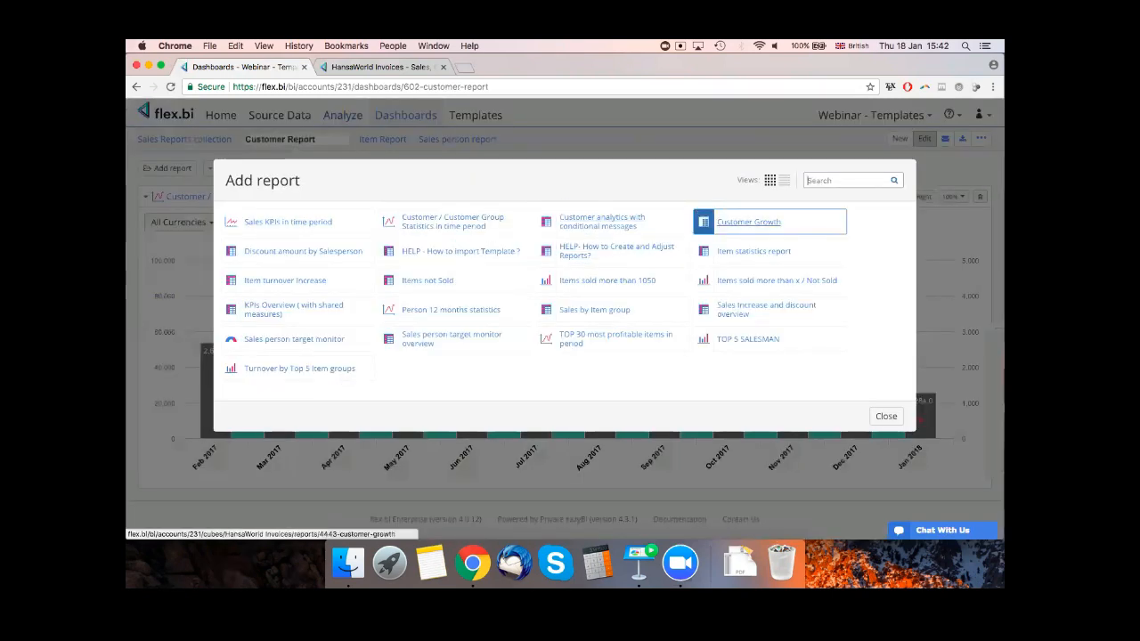
text(customer)
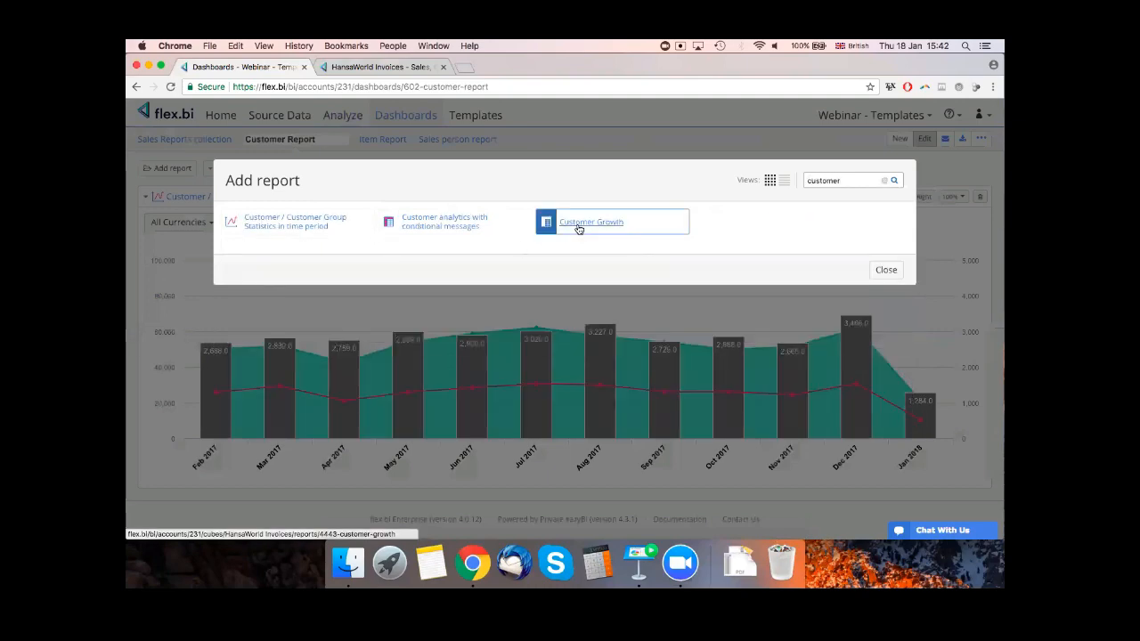
click(579, 225)
scroll(488, 265, down, 3)
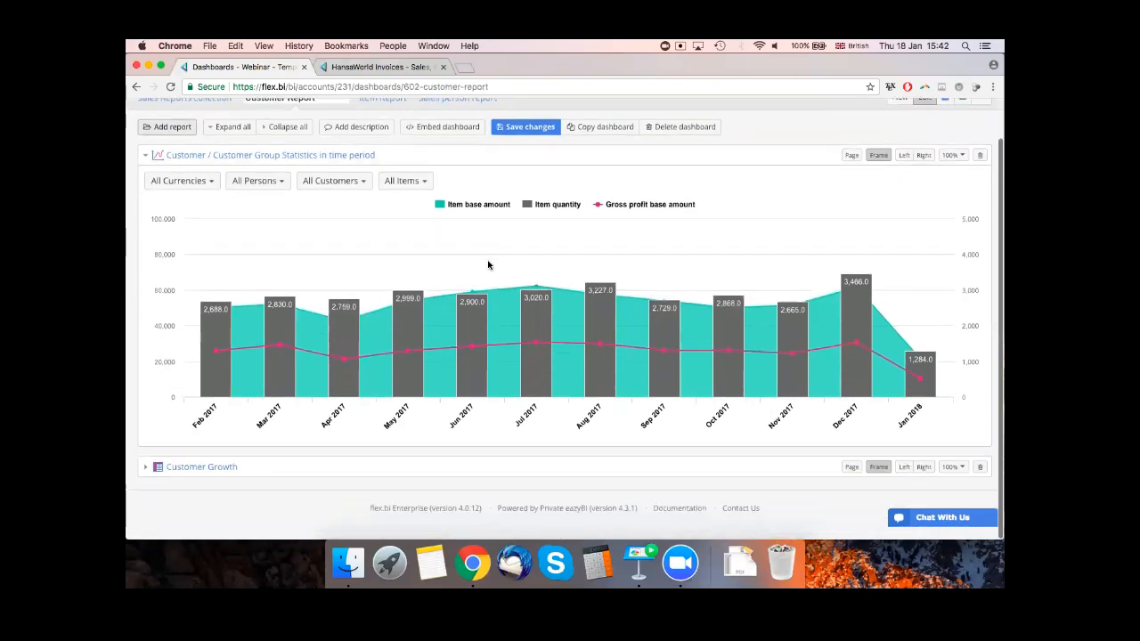
click(146, 480)
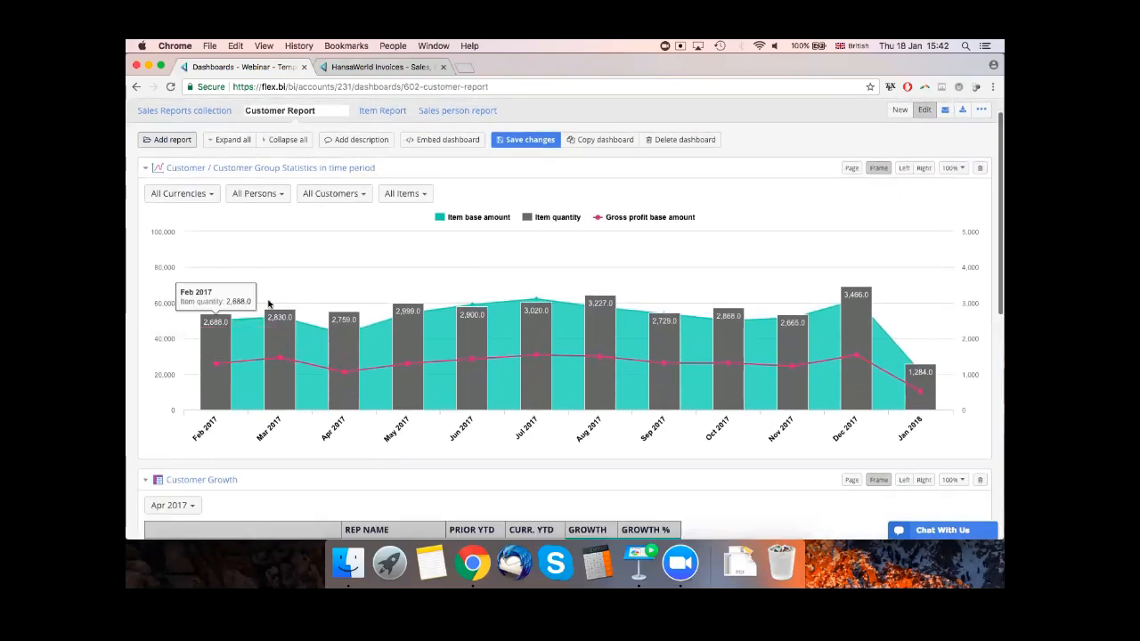
- Review the Customer Growth table beneath the customer statistics chart and save the Customer Report dashboard changes
scroll(385, 255, down, 10)
scroll(563, 317, up, 2)
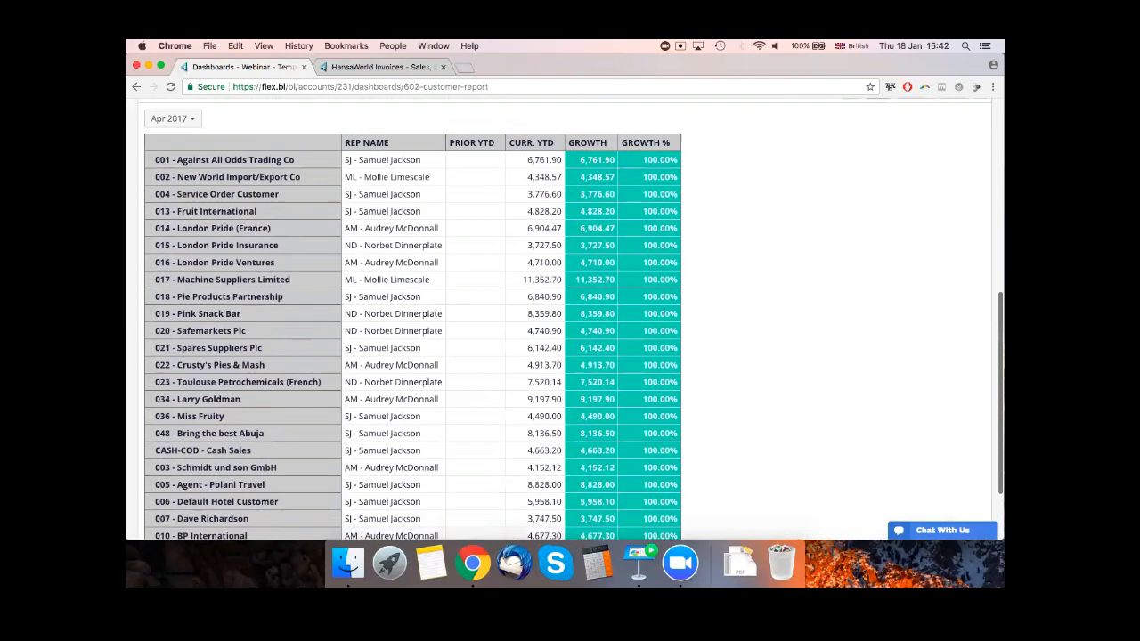
scroll(564, 317, up, 1)
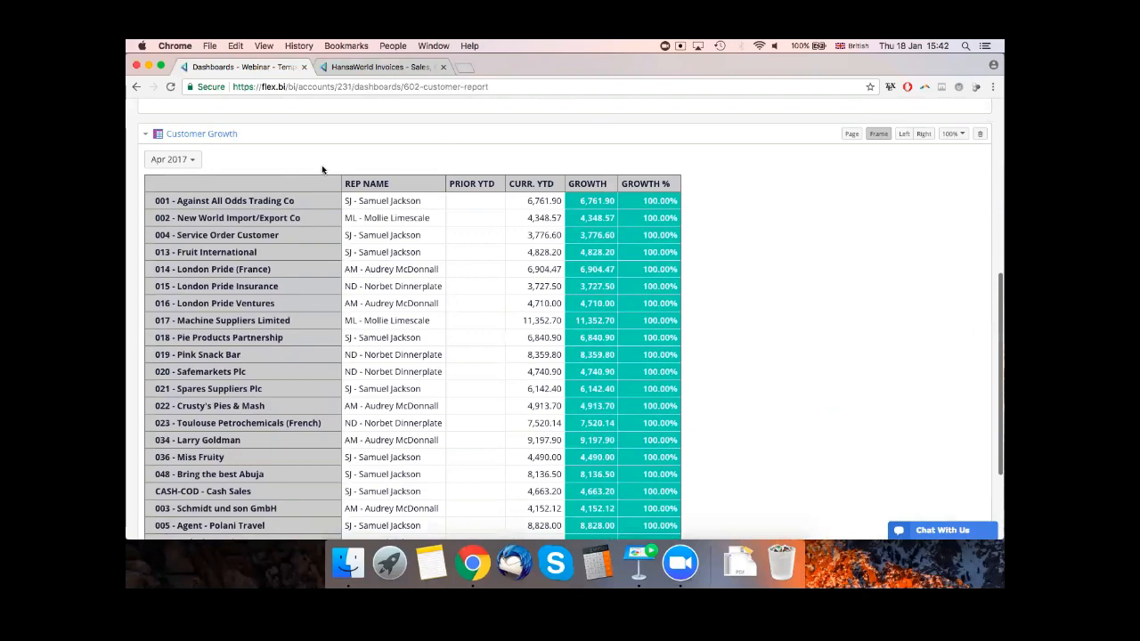
scroll(322, 165, up, 2)
scroll(321, 165, down, 2)
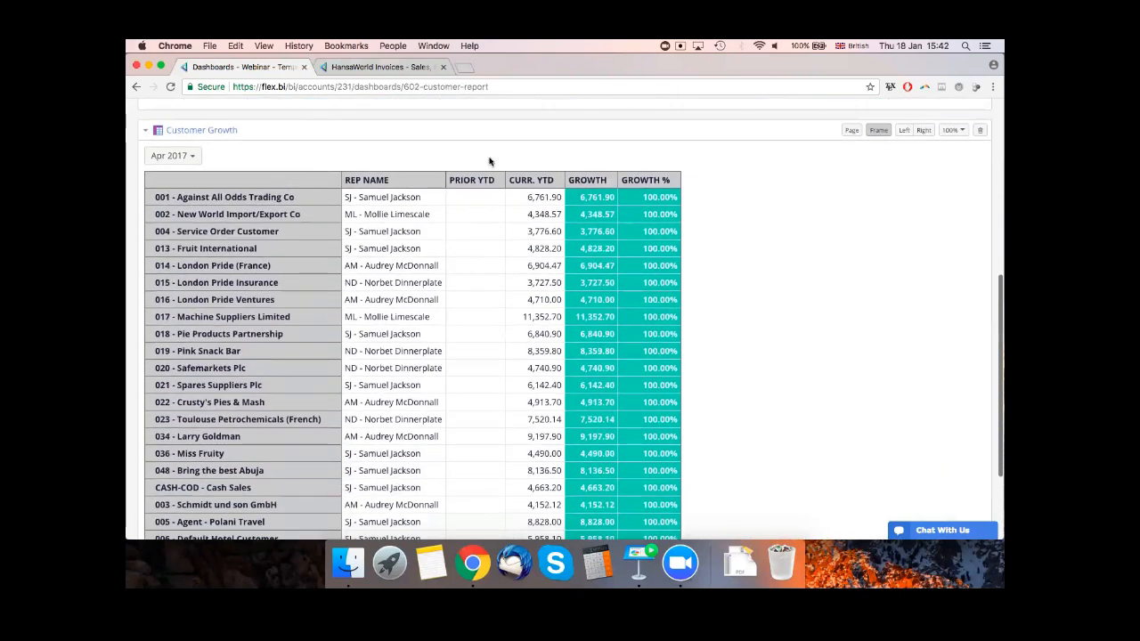
scroll(557, 154, up, 1)
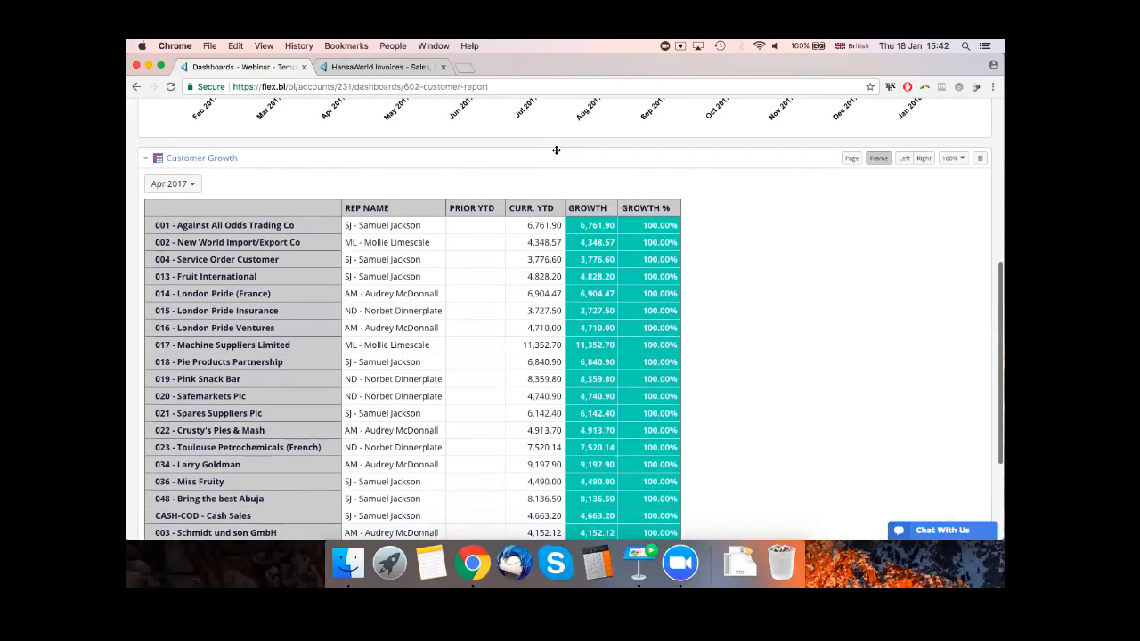
scroll(557, 154, up, 5)
scroll(557, 154, up, 3)
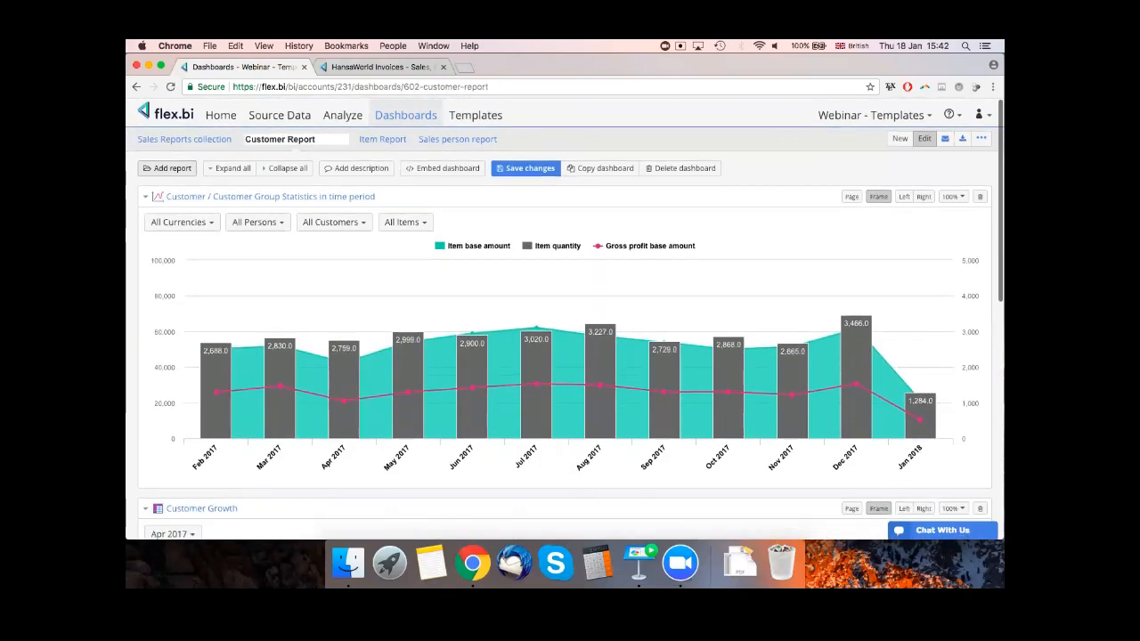
scroll(511, 165, down, 5)
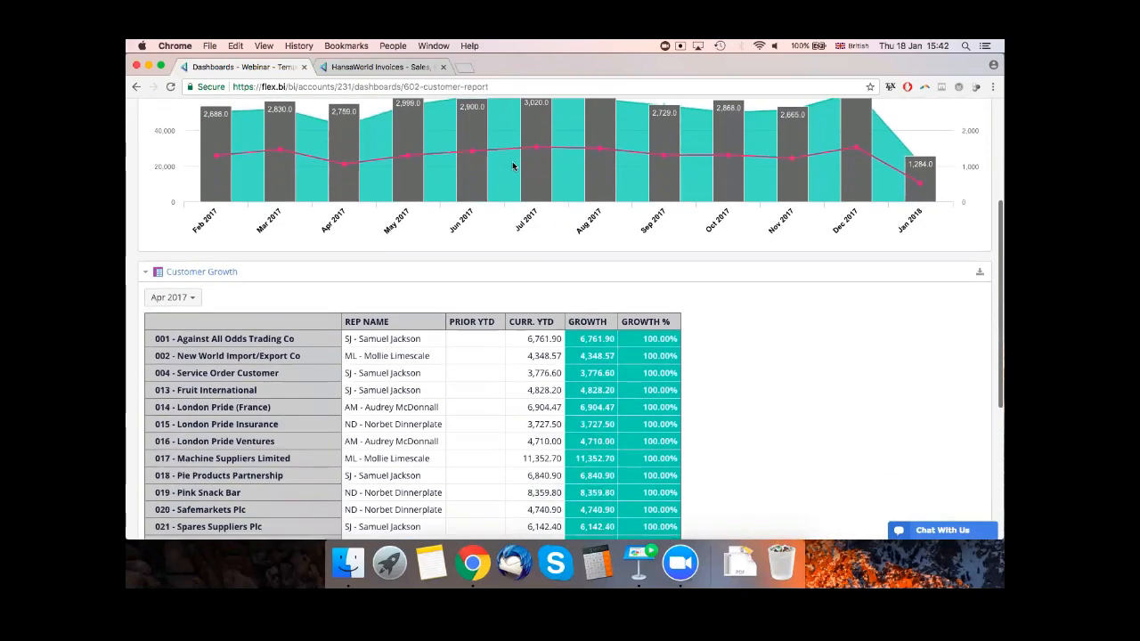
scroll(511, 163, up, 5)
- View the Sales person report dashboard and the Item Report dashboard
click(439, 140)
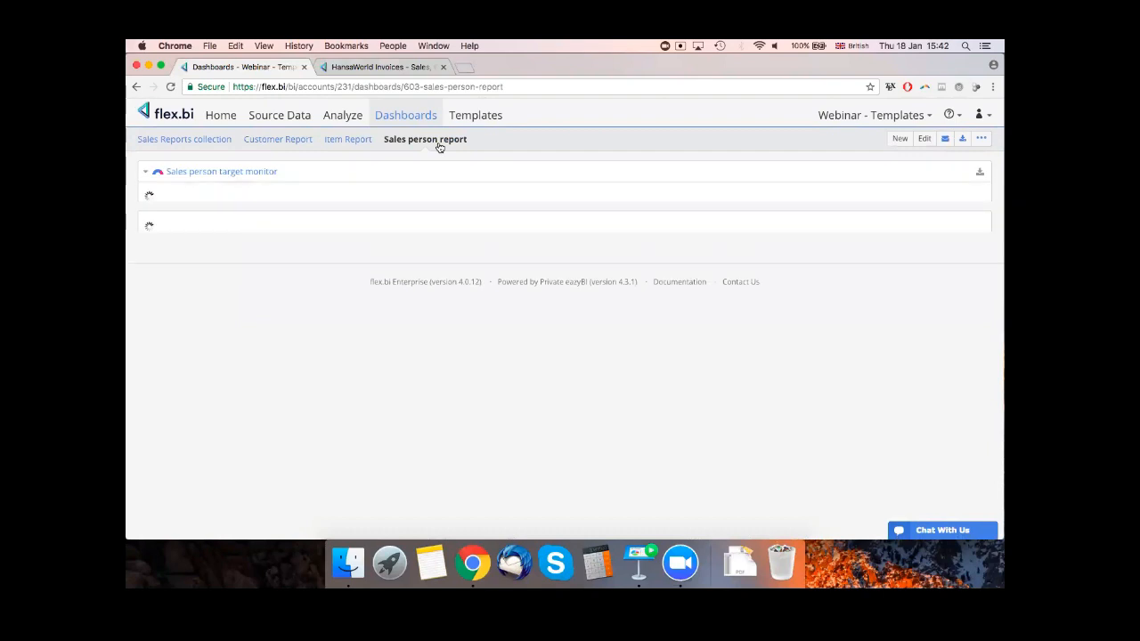
click(349, 141)
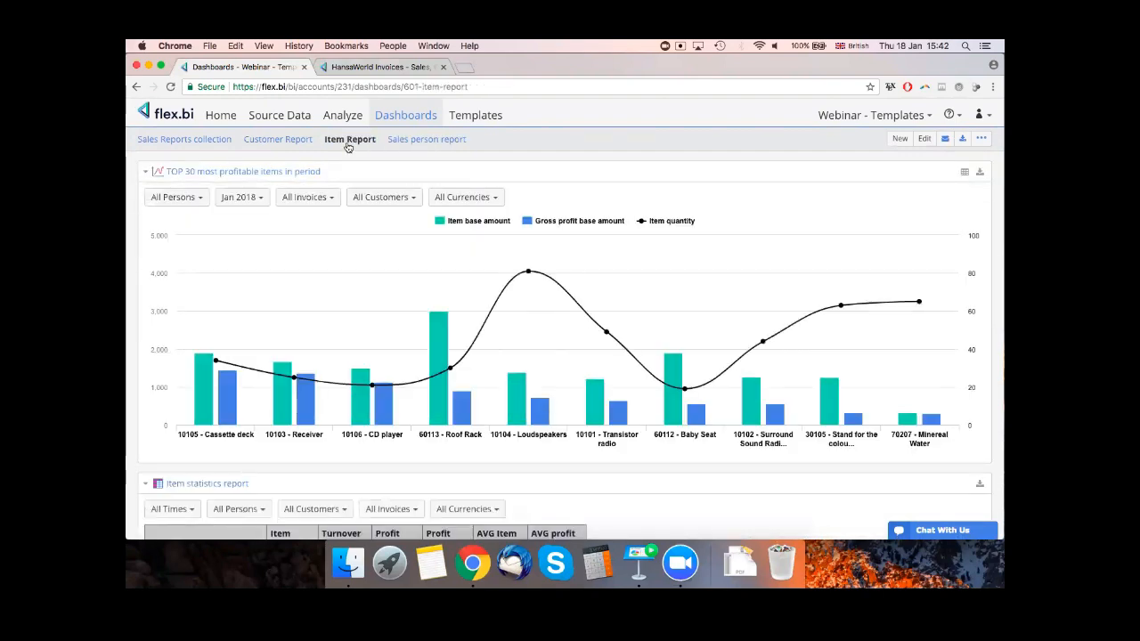
- Switch to the slide presentation, advance to the Sales reports dashboard slide and return to the browser
key(super+Tab)
key(alt+super+p)
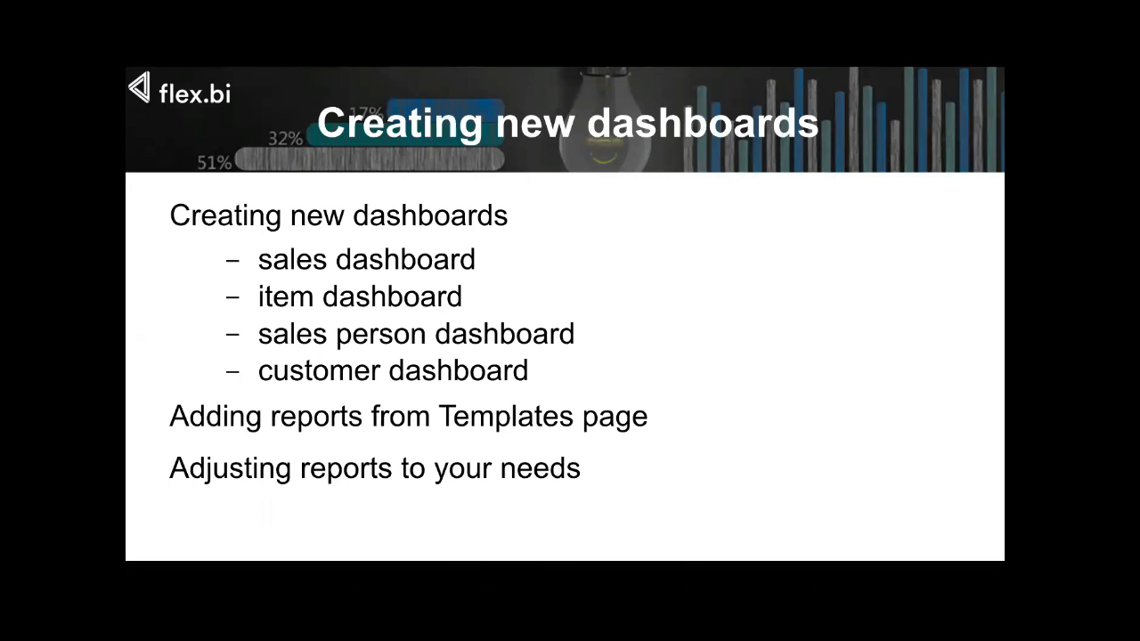
key(Right)
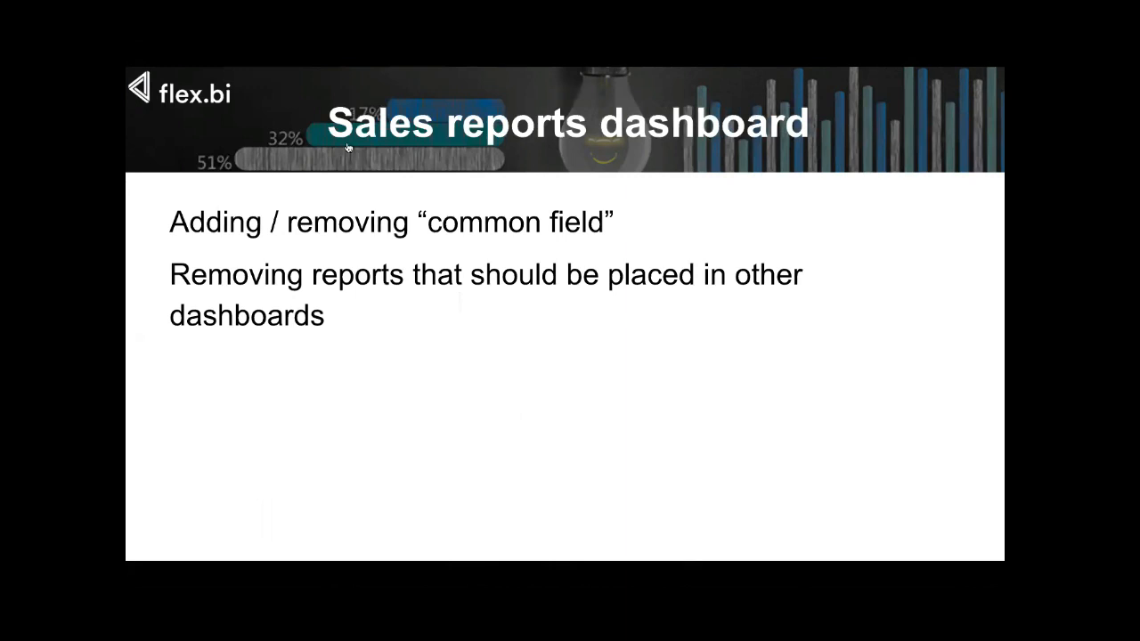
key(super+Tab)
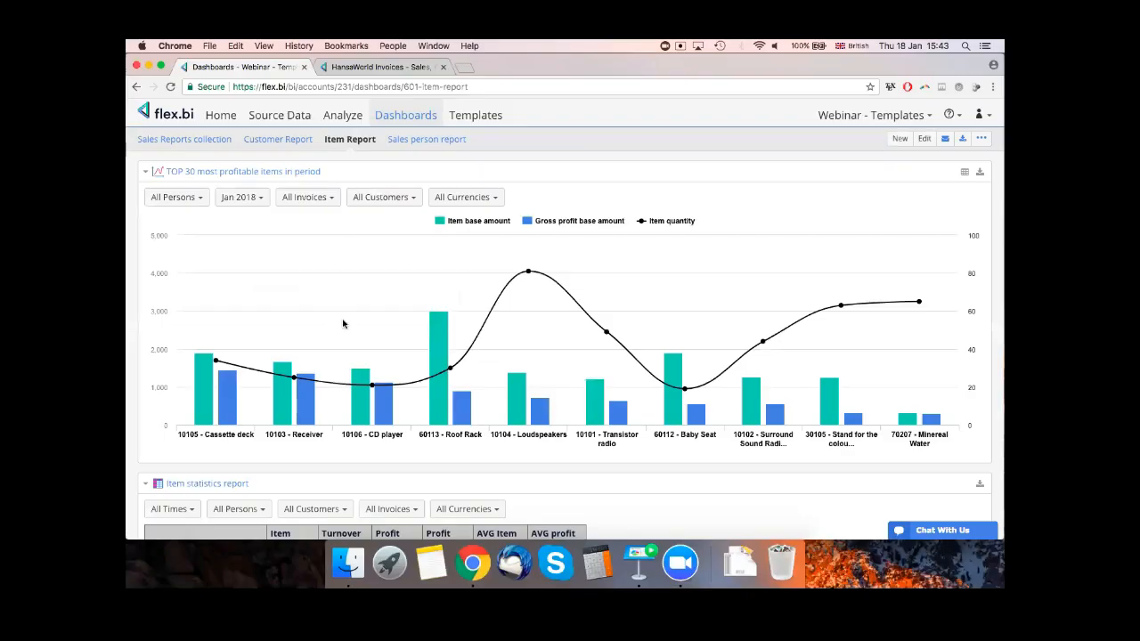
- Open the Team Competitions template dashboard in a new browser tab, closing the old HansaWorld Invoices tab
click(375, 66)
click(396, 117)
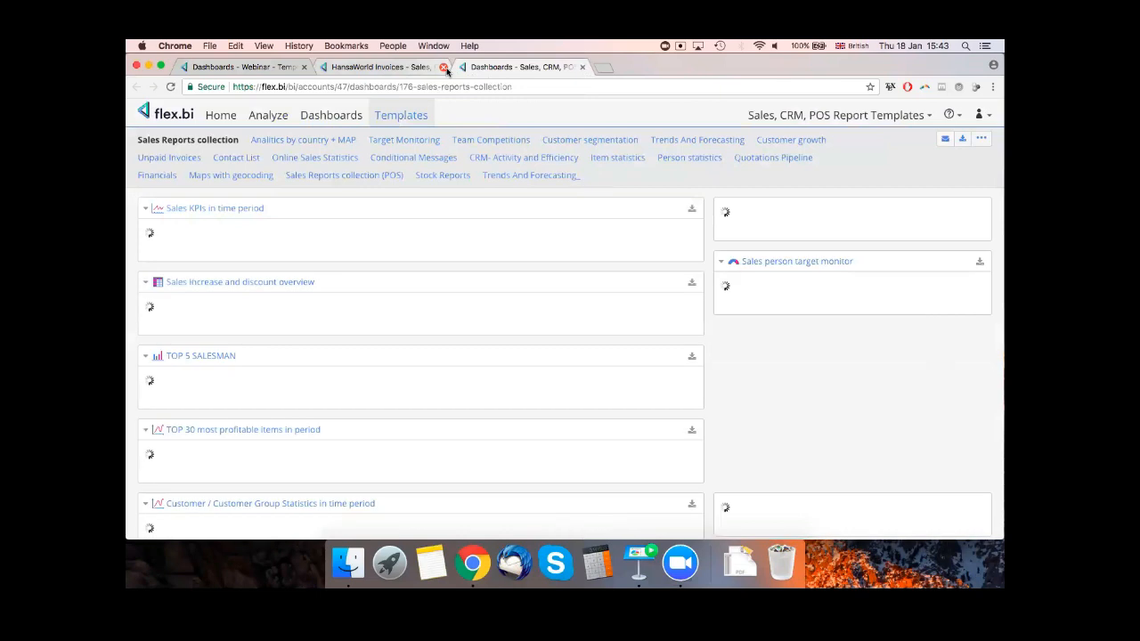
click(443, 67)
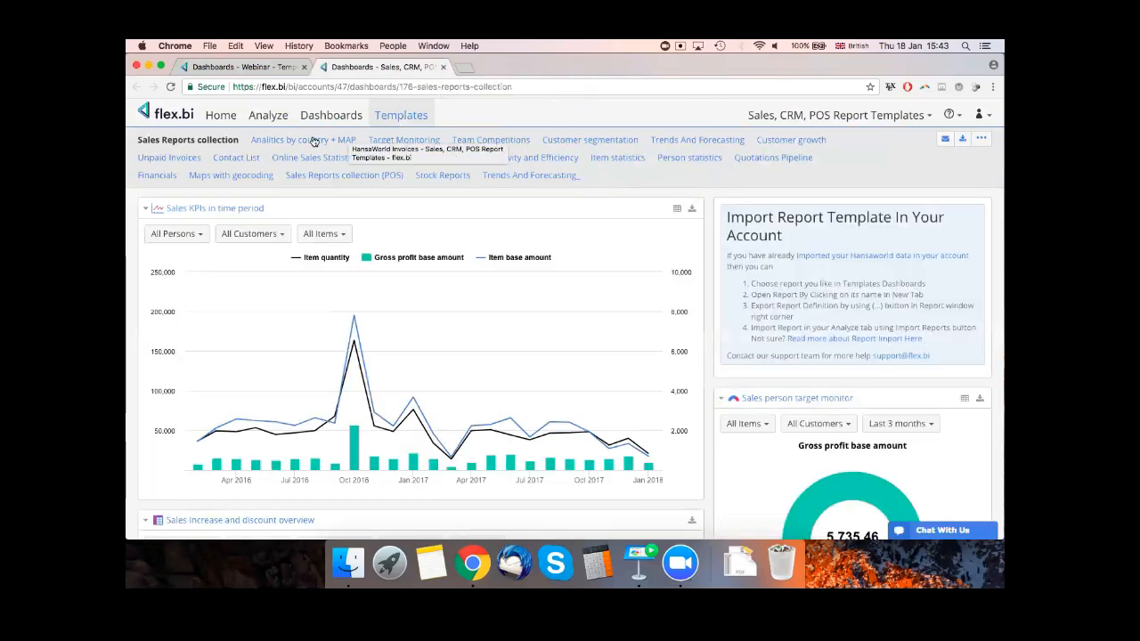
click(501, 140)
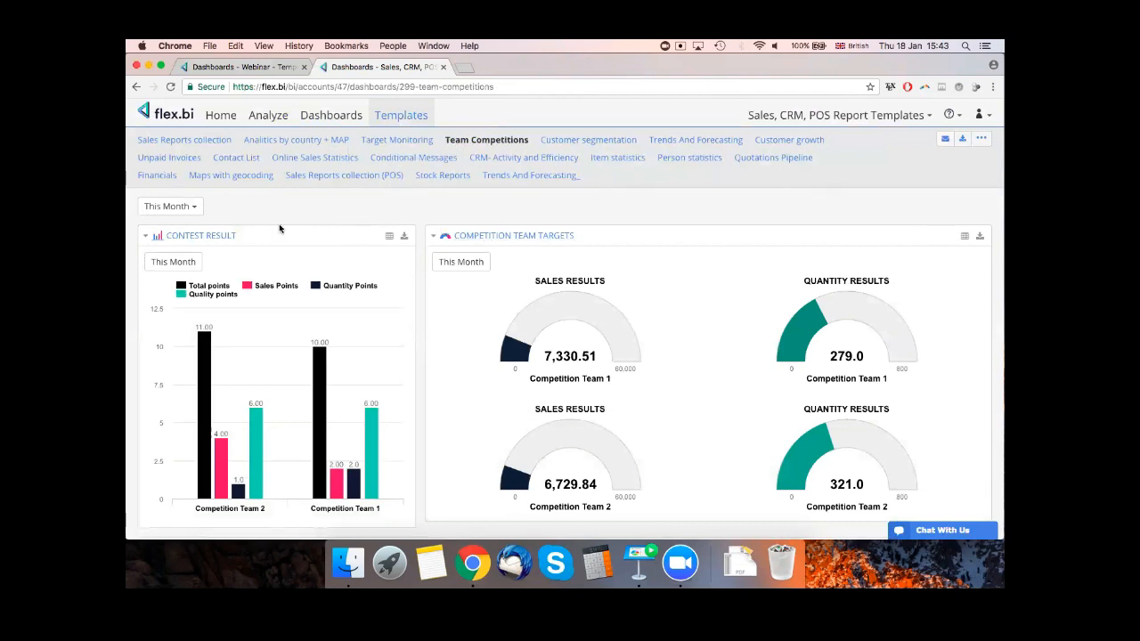
click(192, 207)
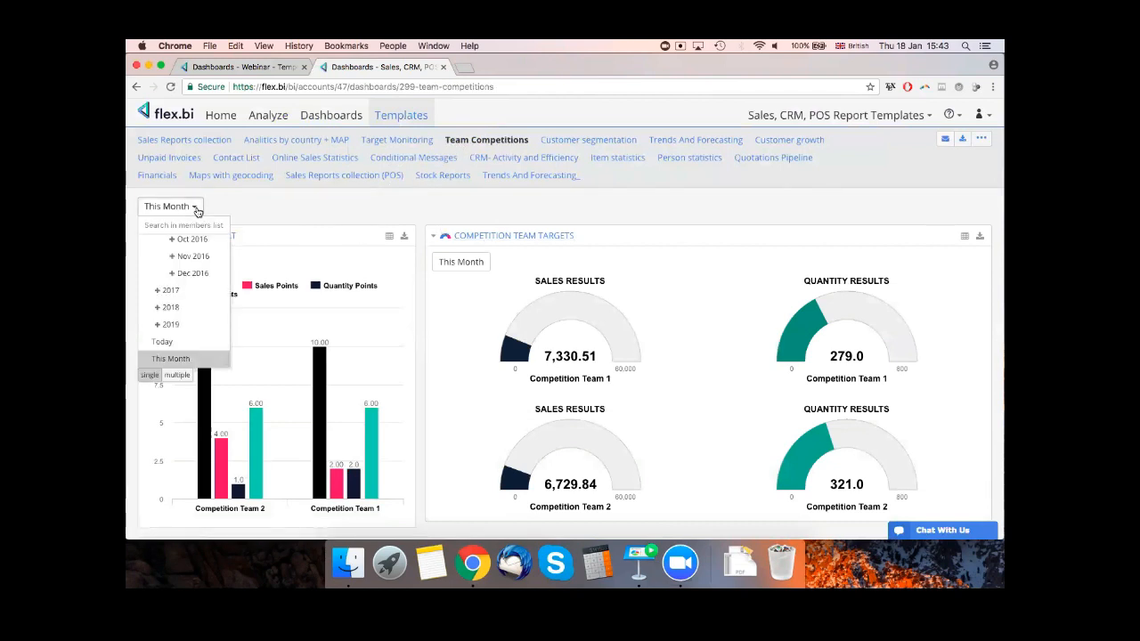
click(196, 208)
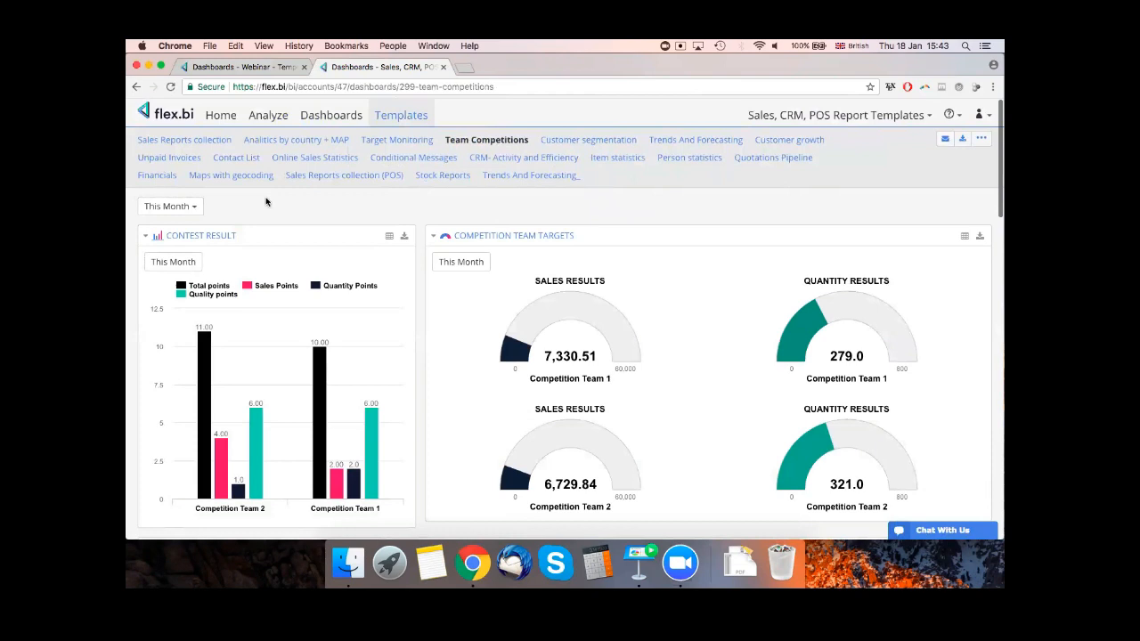
click(192, 210)
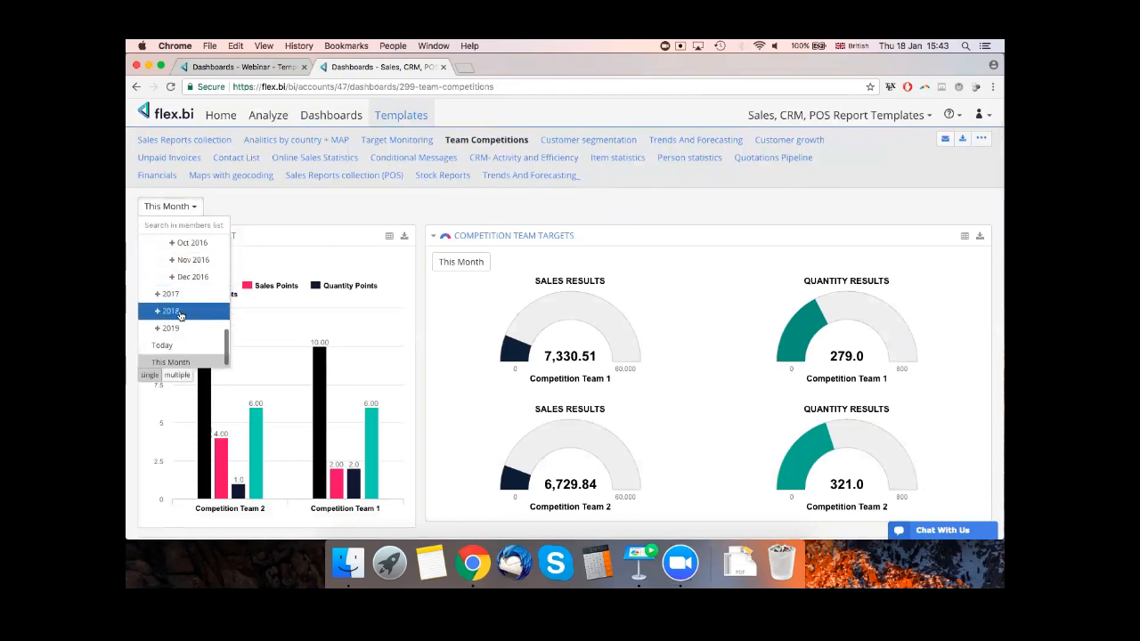
scroll(181, 294, up, 2)
click(273, 195)
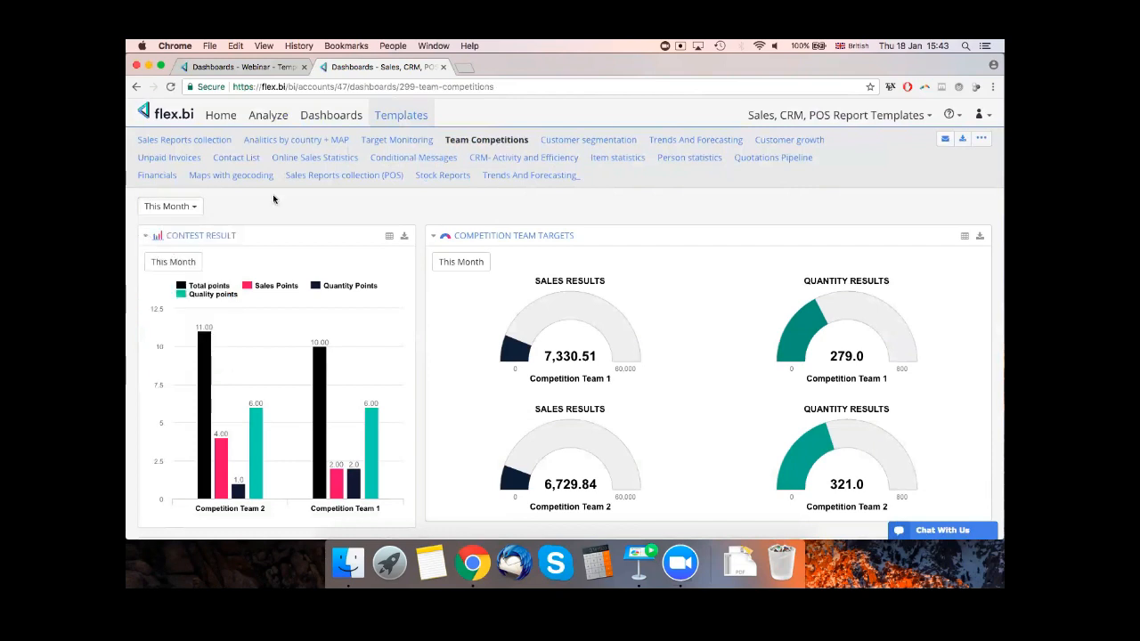
- Set the common time filter of the Team Competitions dashboard to Dec 2017
click(177, 208)
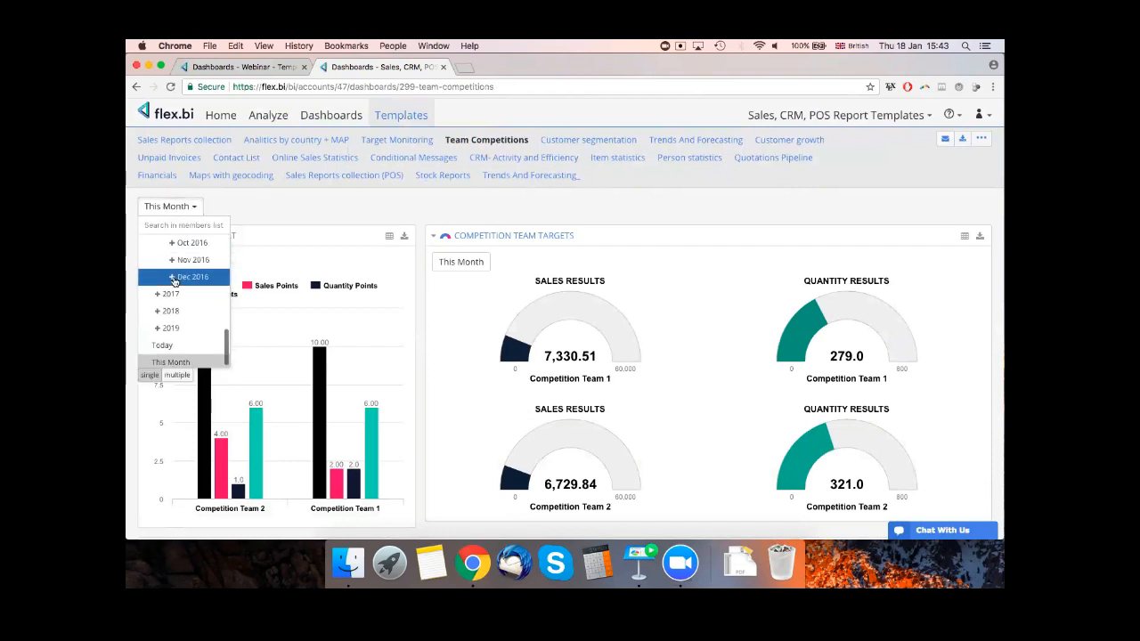
click(158, 294)
scroll(187, 307, down, 2)
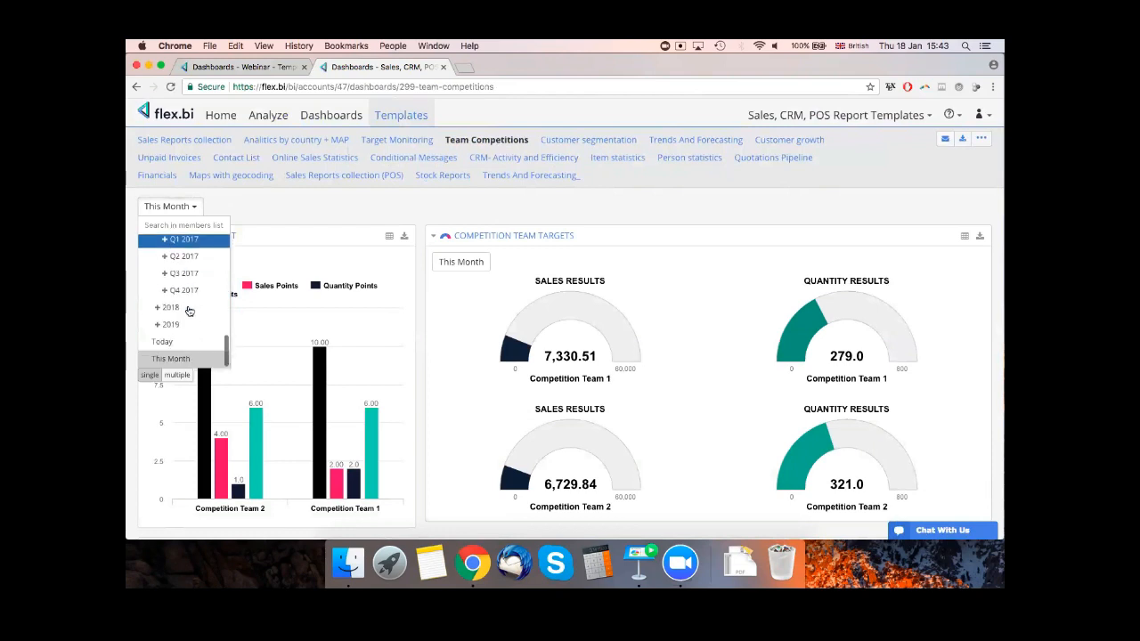
scroll(189, 310, down, 1)
click(165, 271)
scroll(183, 284, down, 3)
click(191, 276)
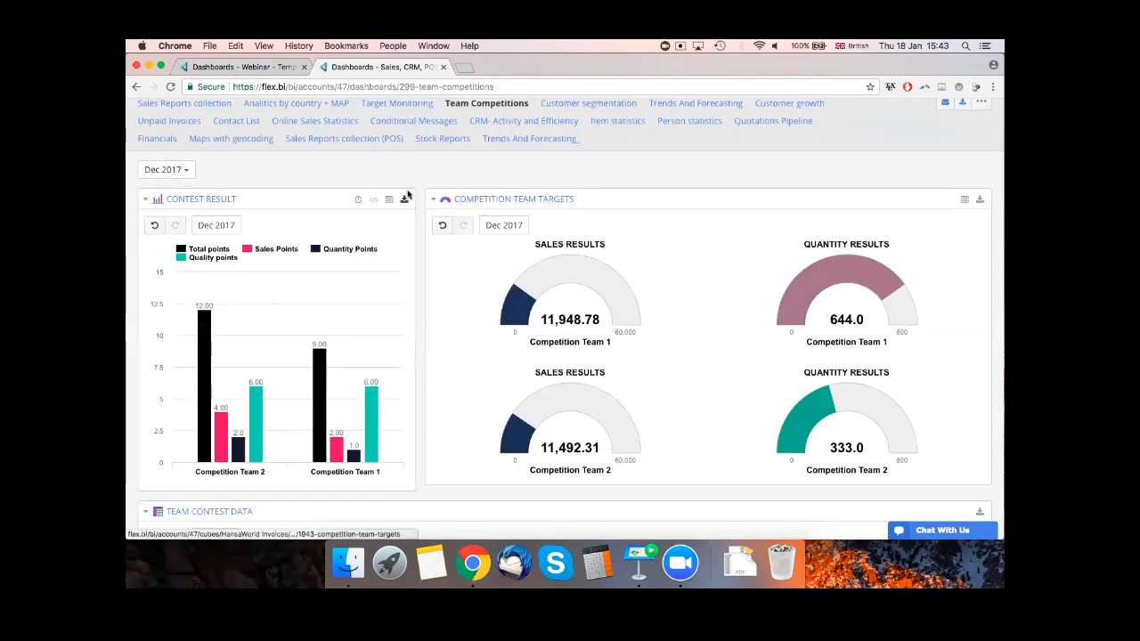
- Look through the Team Competitions reports to check that the Dec 2017 filter applies to each of them
scroll(488, 198, down, 2)
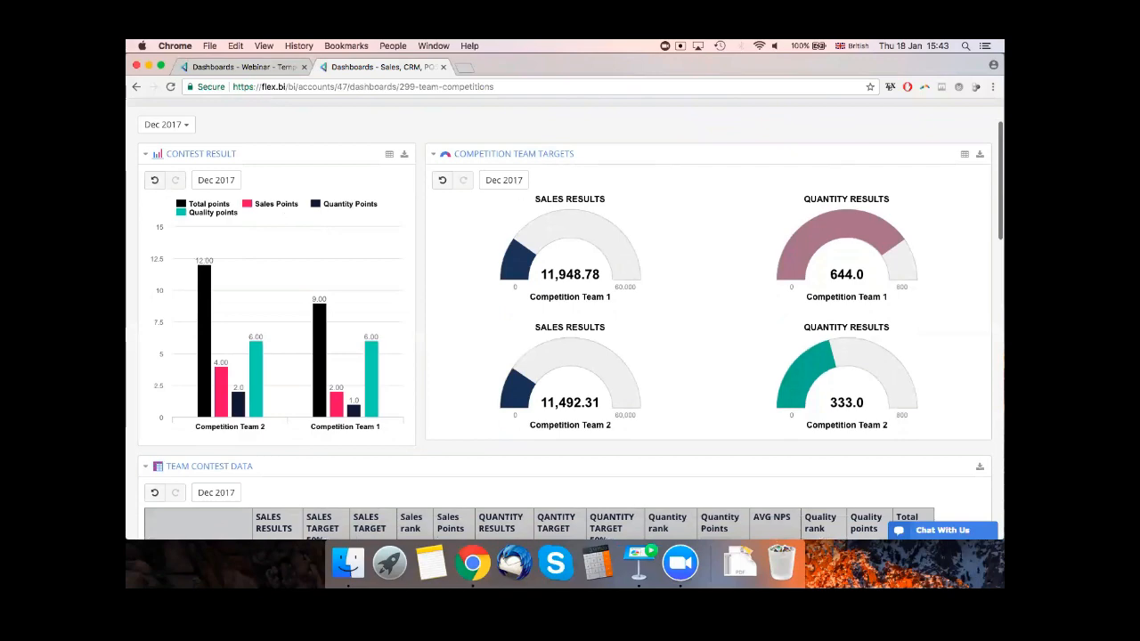
scroll(565, 321, down, 15)
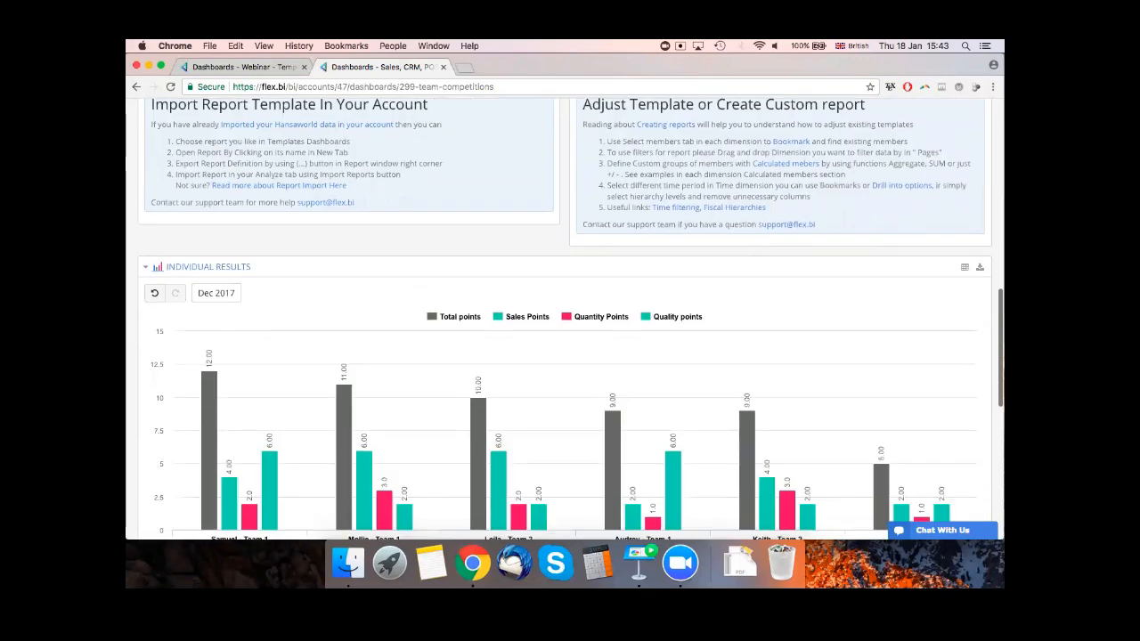
scroll(234, 183, down, 5)
drag(199, 175, 221, 175)
scroll(424, 256, down, 5)
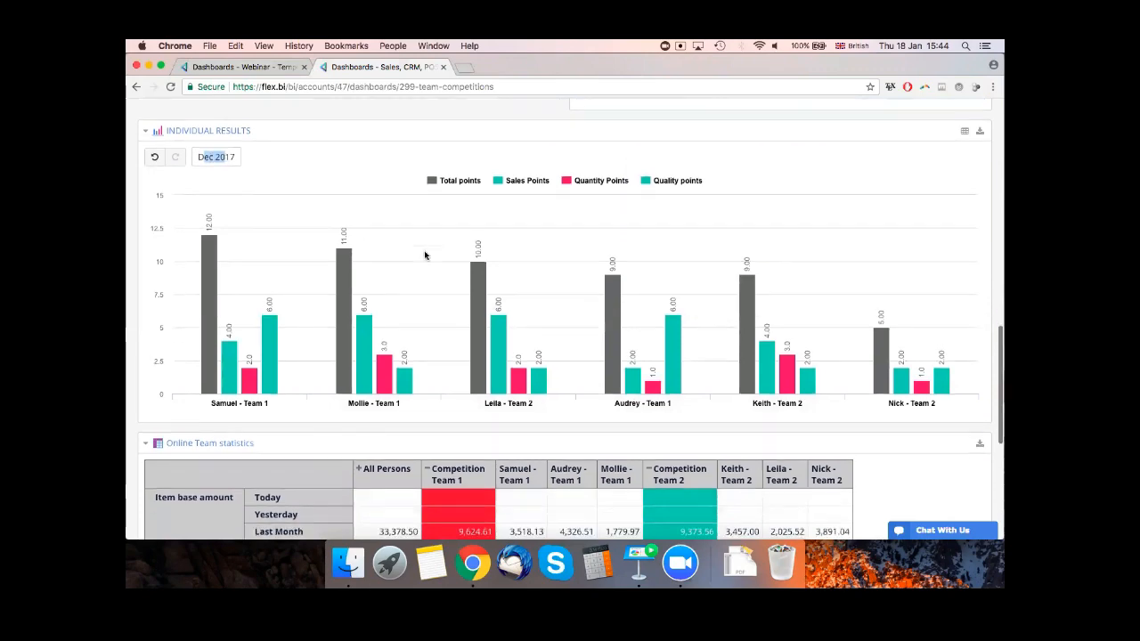
scroll(425, 255, up, 15)
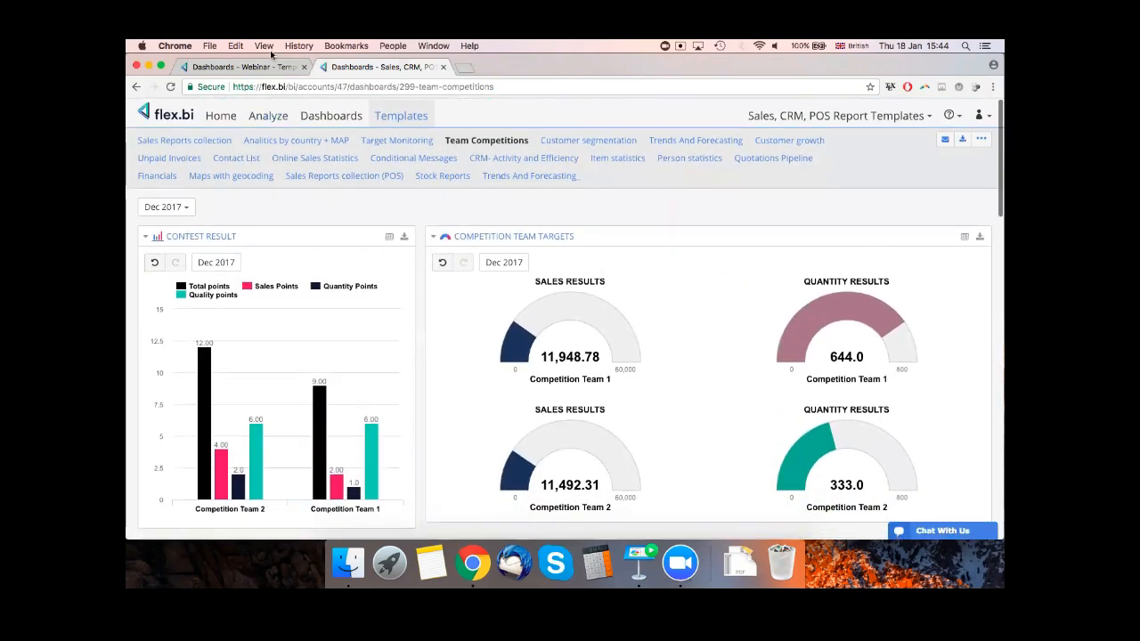
- Return to the Item Report dashboard of the Webinar - Templates account and review its reports and their separate filters
click(242, 68)
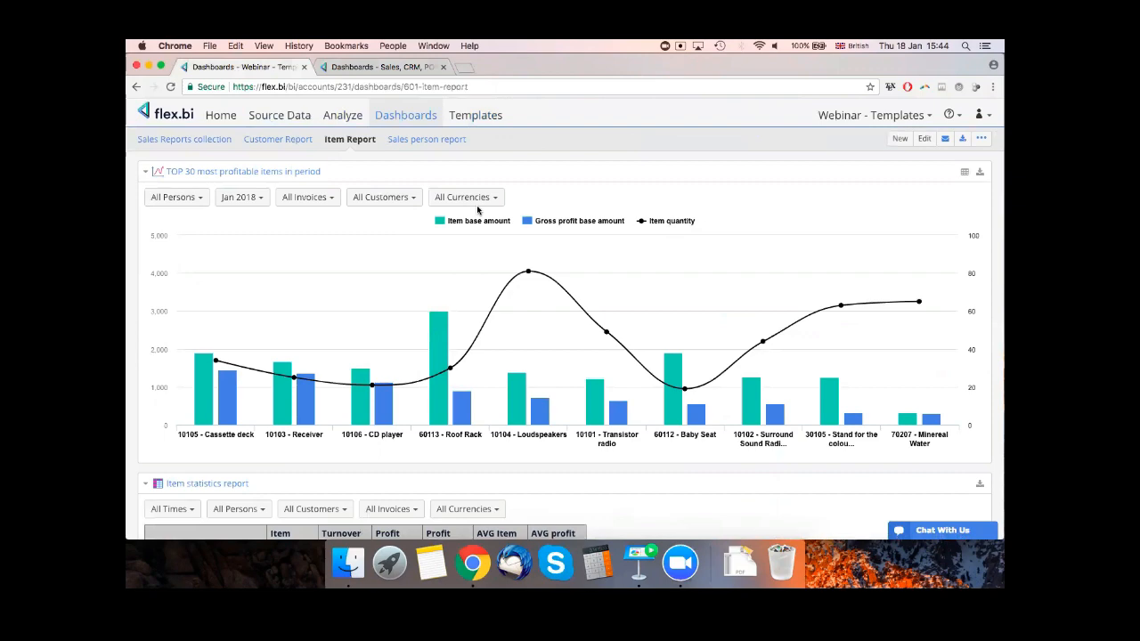
scroll(421, 157, down, 2)
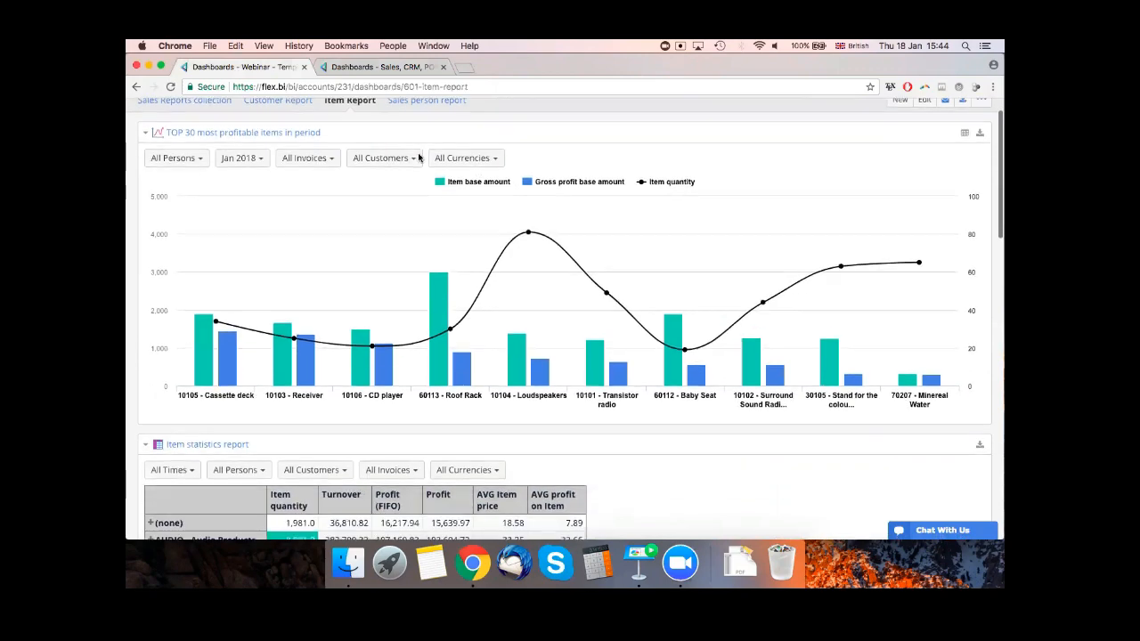
scroll(418, 157, down, 5)
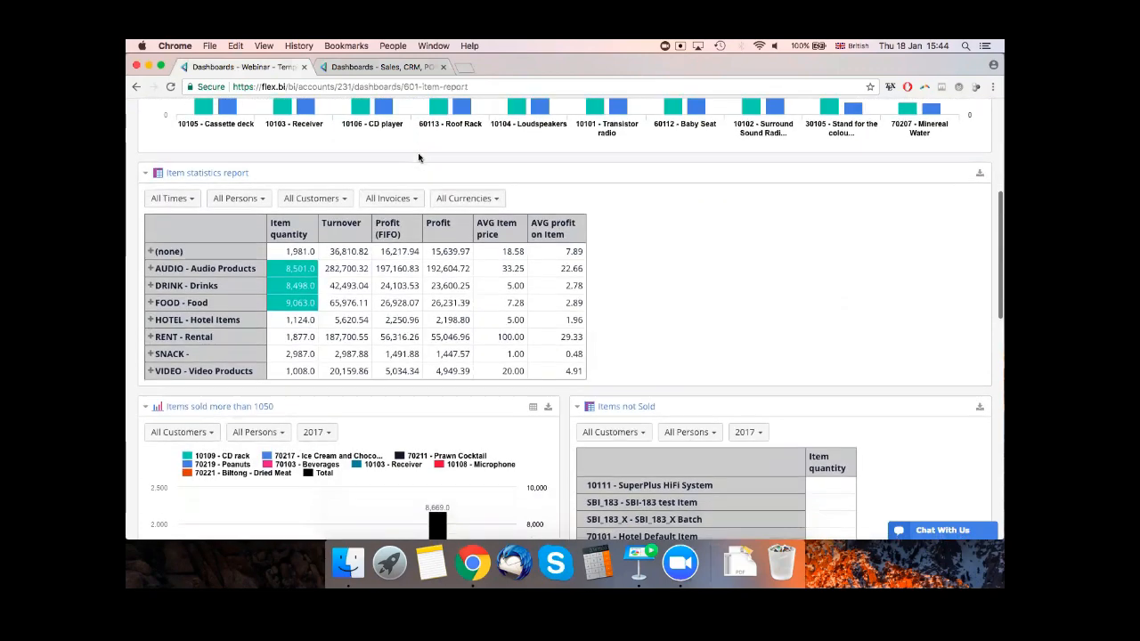
scroll(418, 153, up, 6)
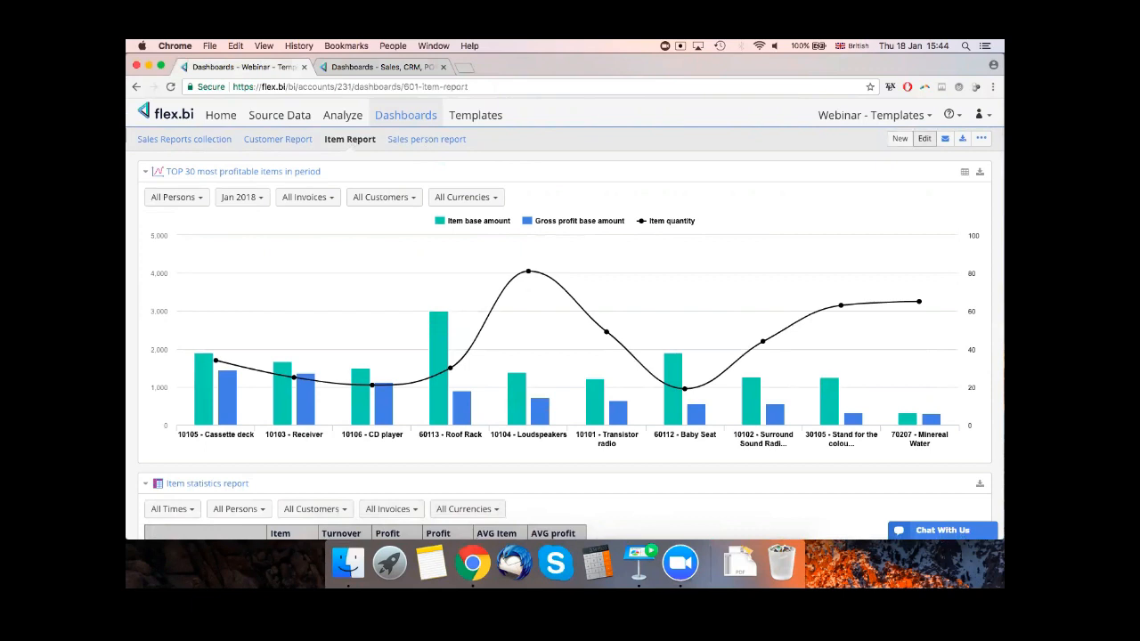
- Put the Item Report dashboard into edit mode and look over its reports and their page filters
click(924, 138)
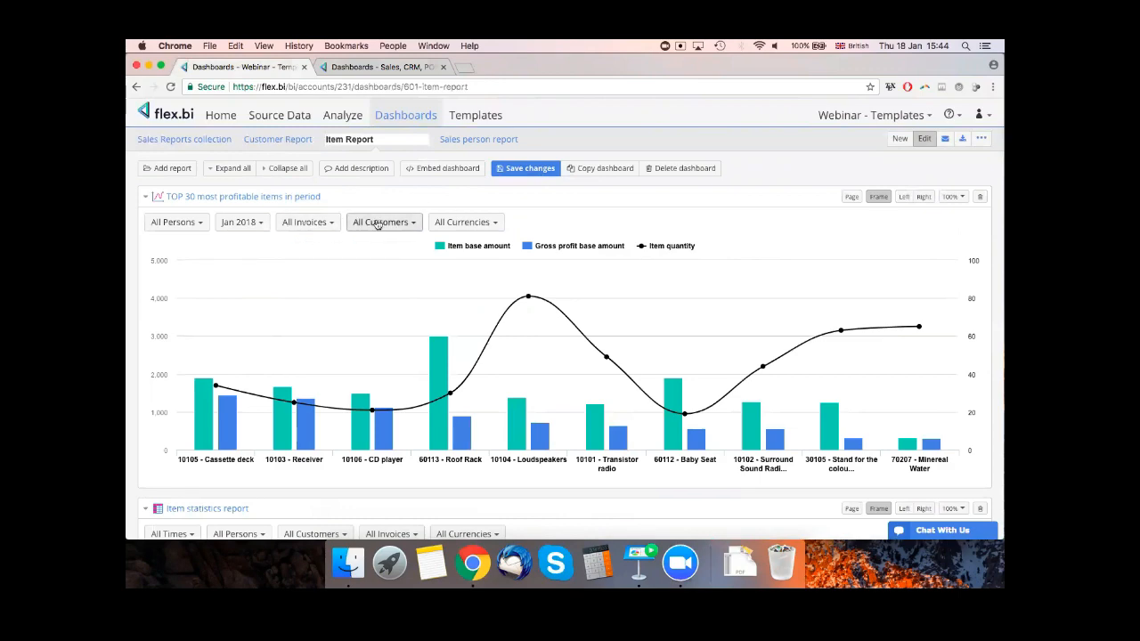
scroll(376, 222, down, 2)
scroll(374, 174, down, 1)
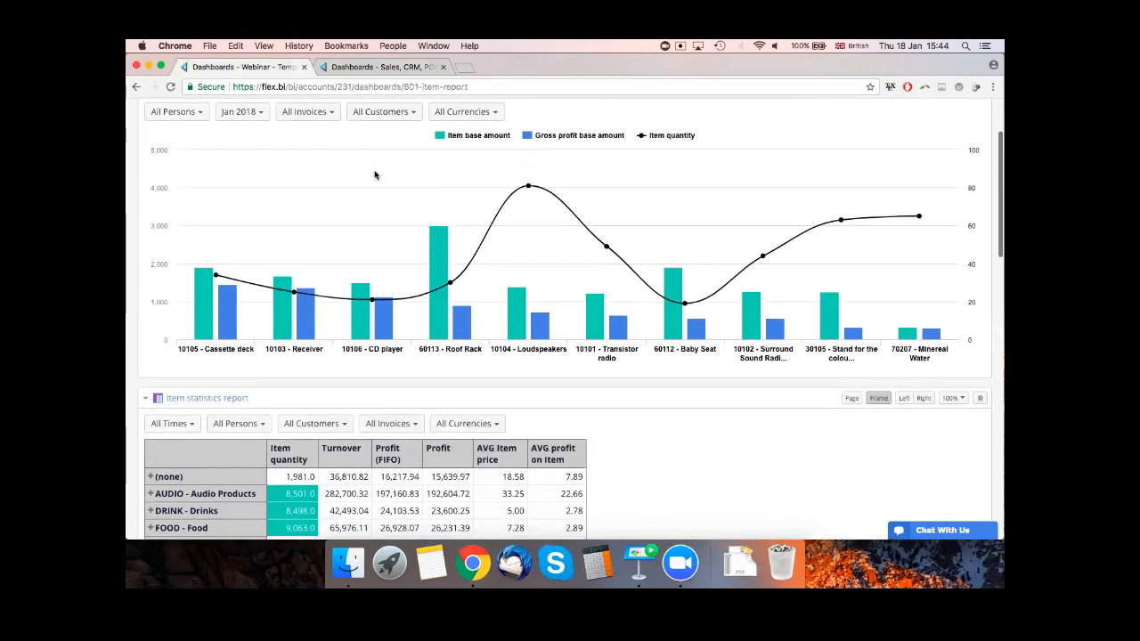
scroll(374, 176, up, 2)
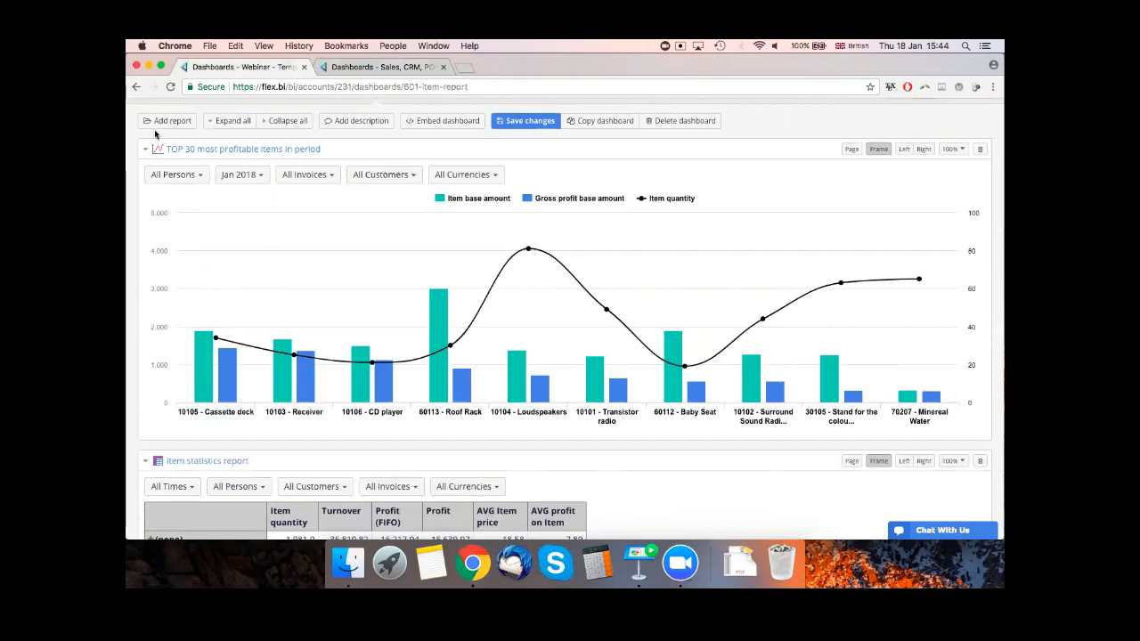
scroll(365, 235, up, 1)
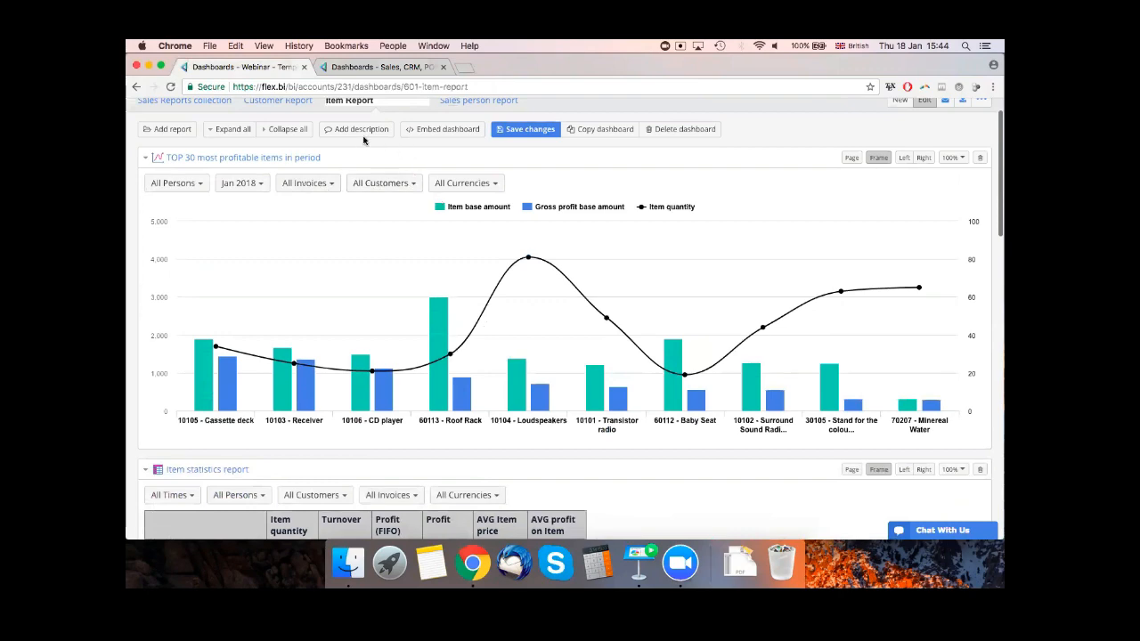
scroll(443, 248, down, 3)
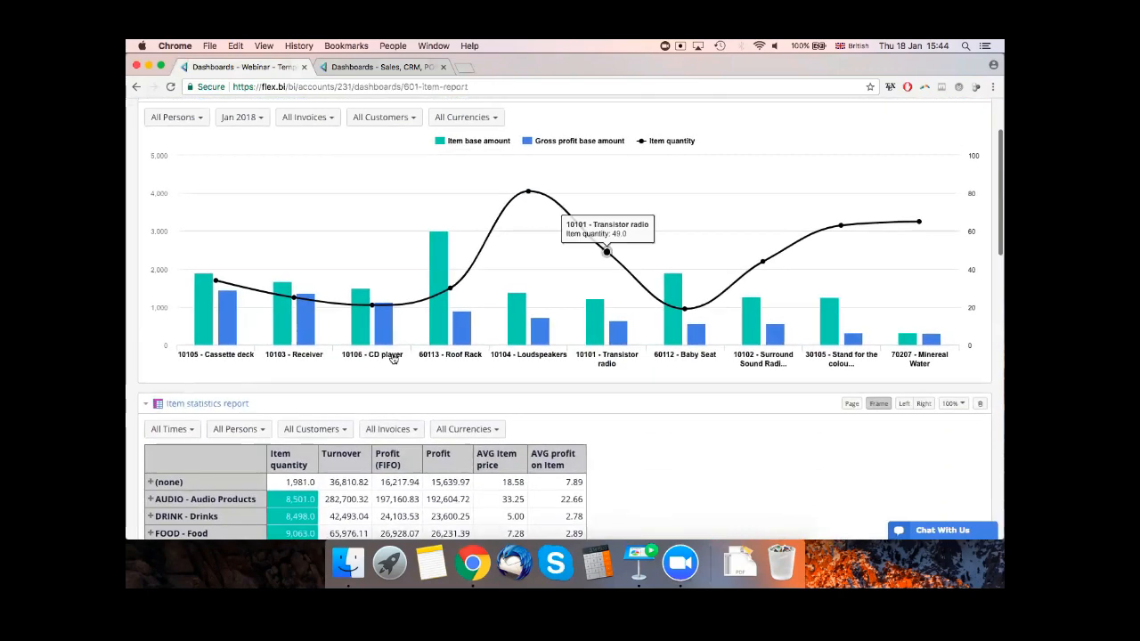
scroll(438, 374, down, 10)
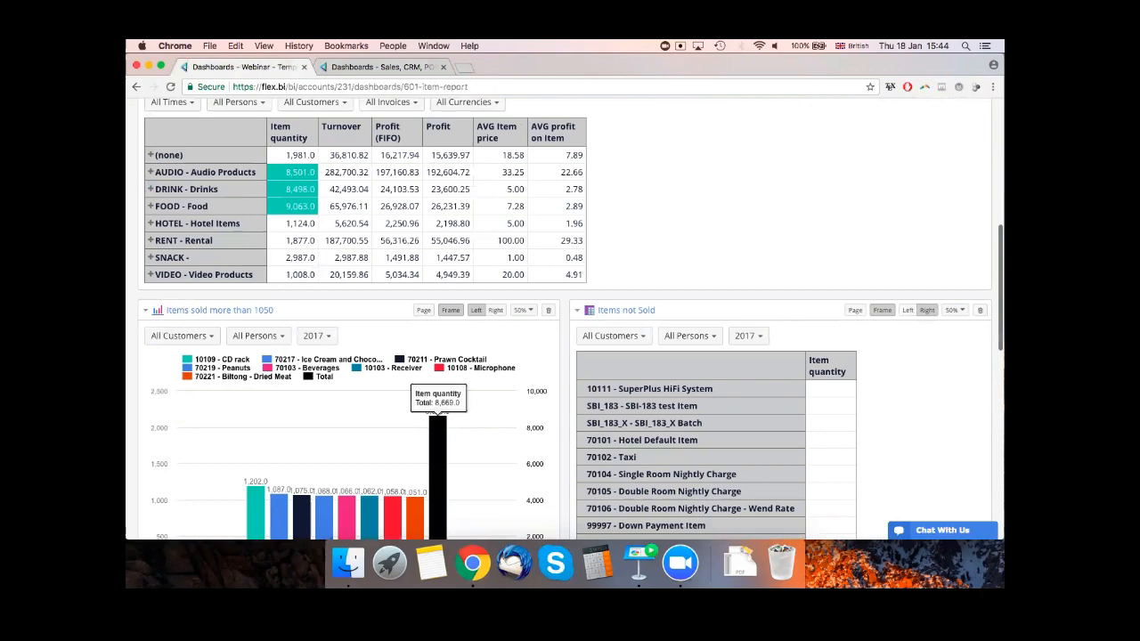
scroll(436, 392, up, 12)
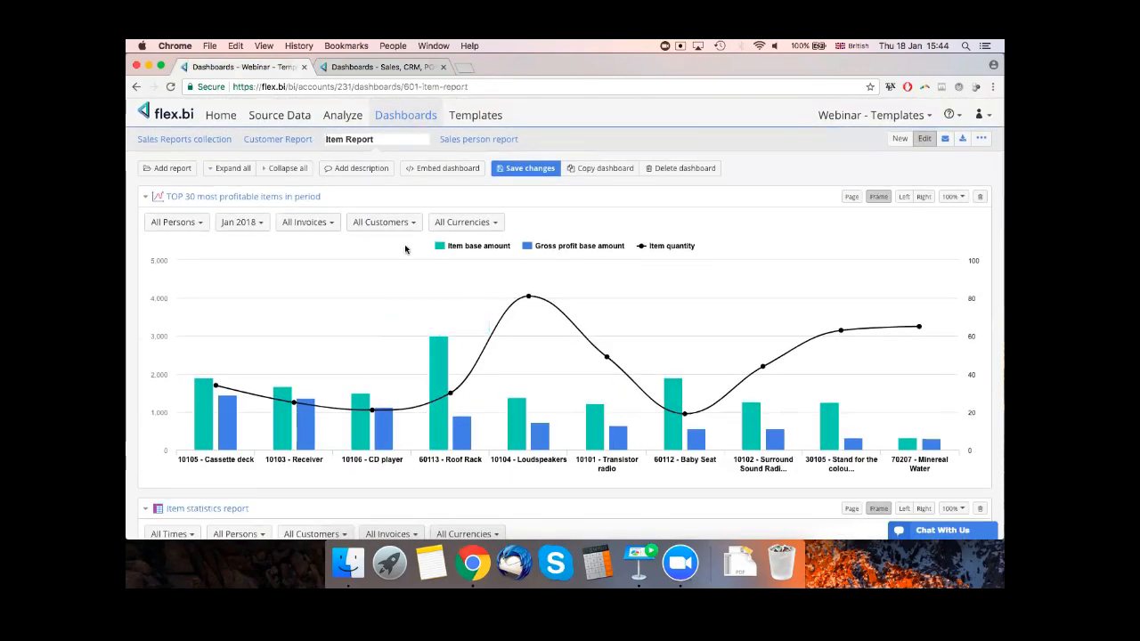
- Make the customer filter of the TOP 30 most profitable items report a common page filter and save the dashboard
click(388, 223)
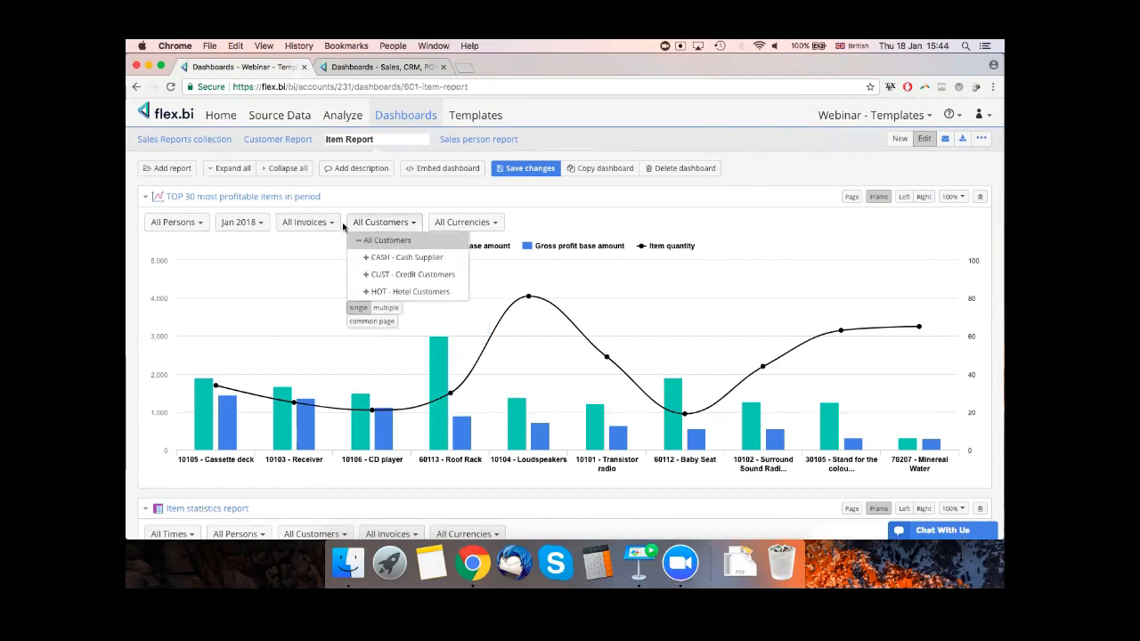
click(363, 225)
click(362, 224)
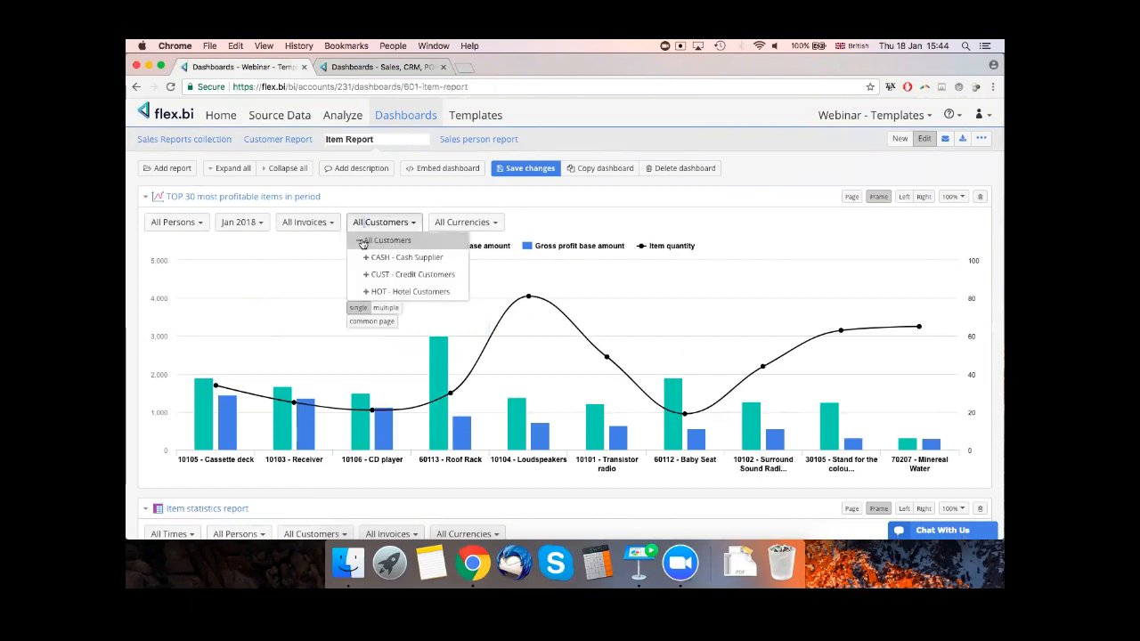
click(389, 322)
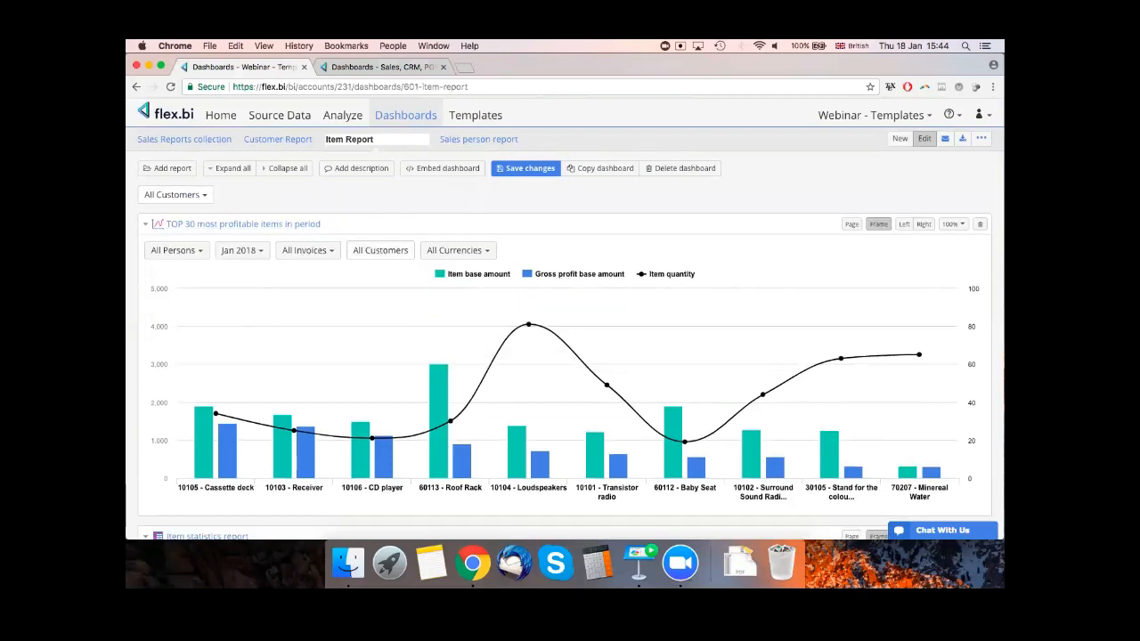
click(526, 171)
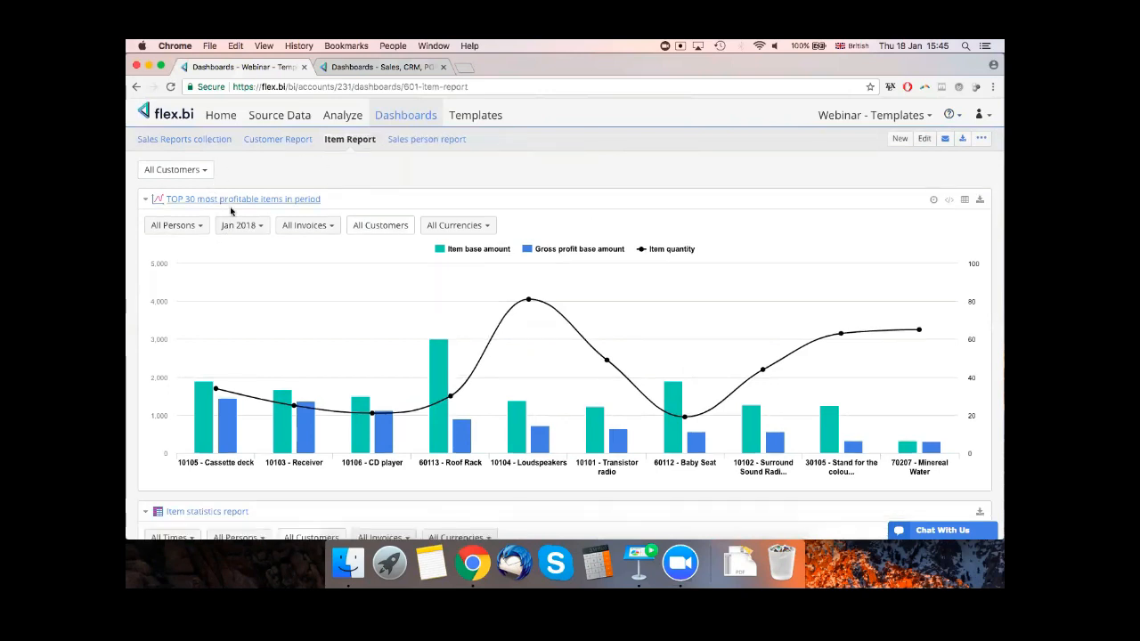
- Set the common customer filter to CASH - Cash Supplier and check the Item Report dashboard's reports with it
click(202, 170)
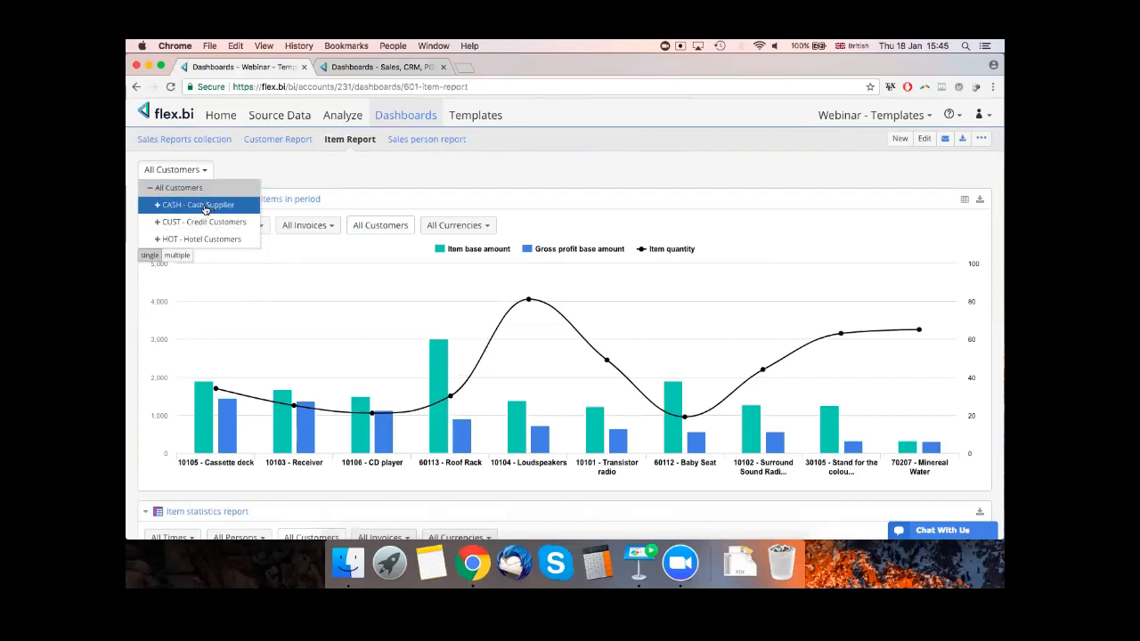
click(206, 211)
scroll(490, 216, down, 5)
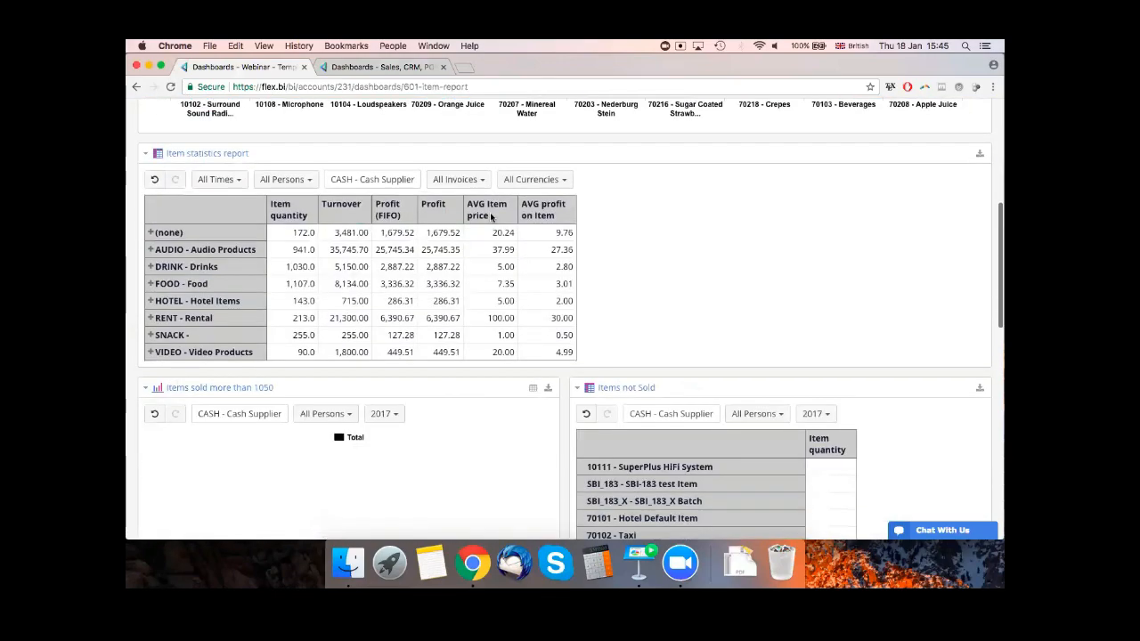
scroll(490, 216, down, 10)
scroll(490, 217, up, 15)
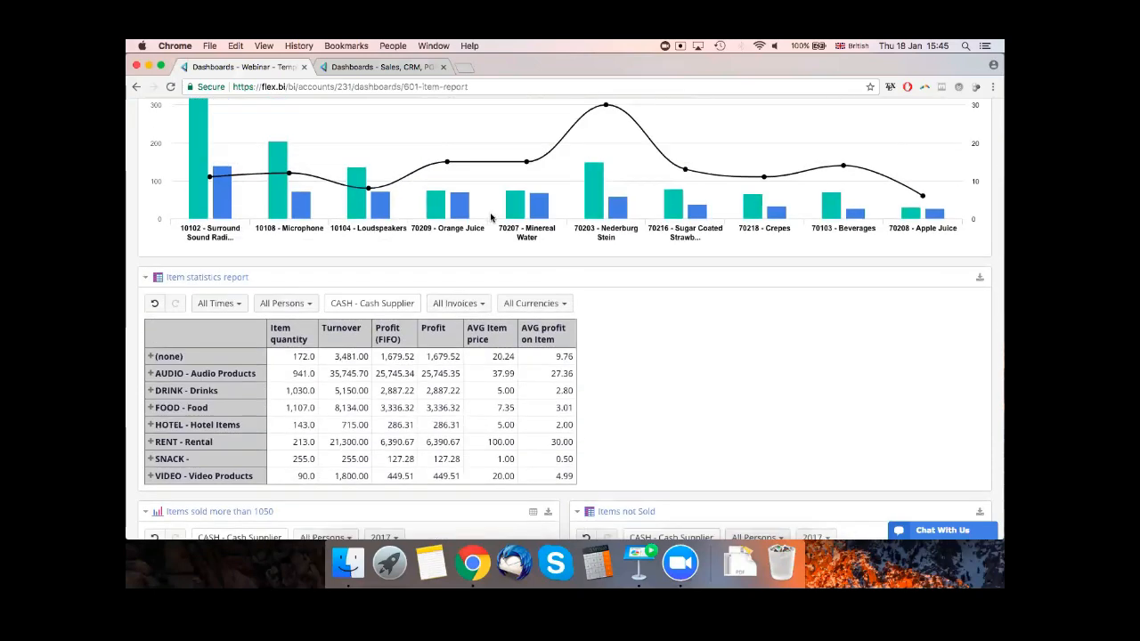
scroll(490, 217, up, 5)
scroll(432, 175, down, 5)
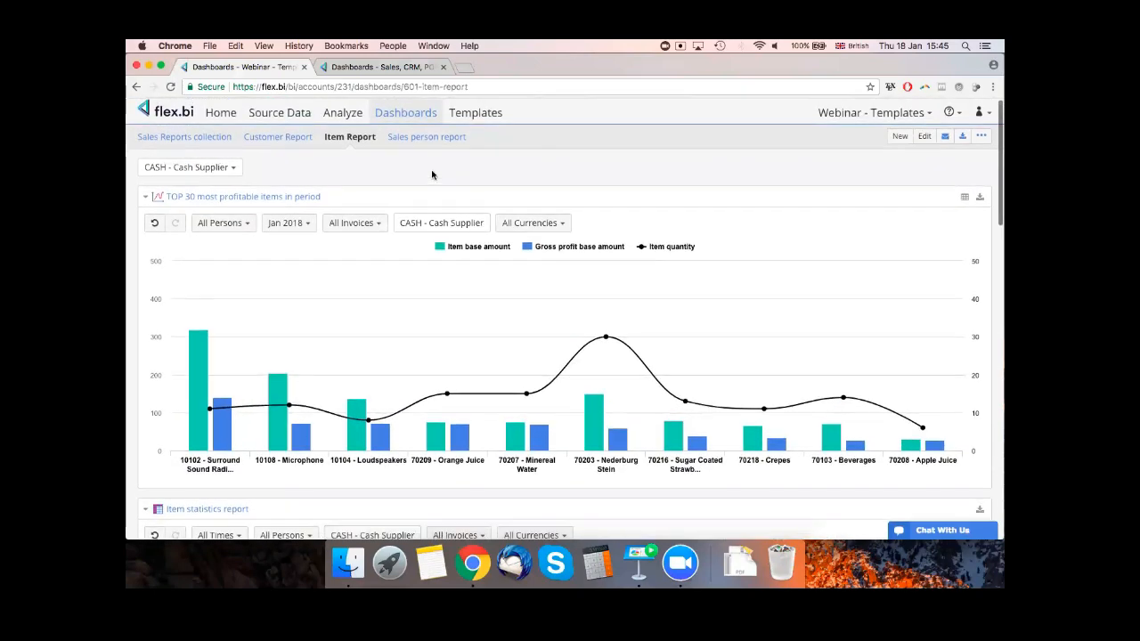
scroll(562, 235, down, 3)
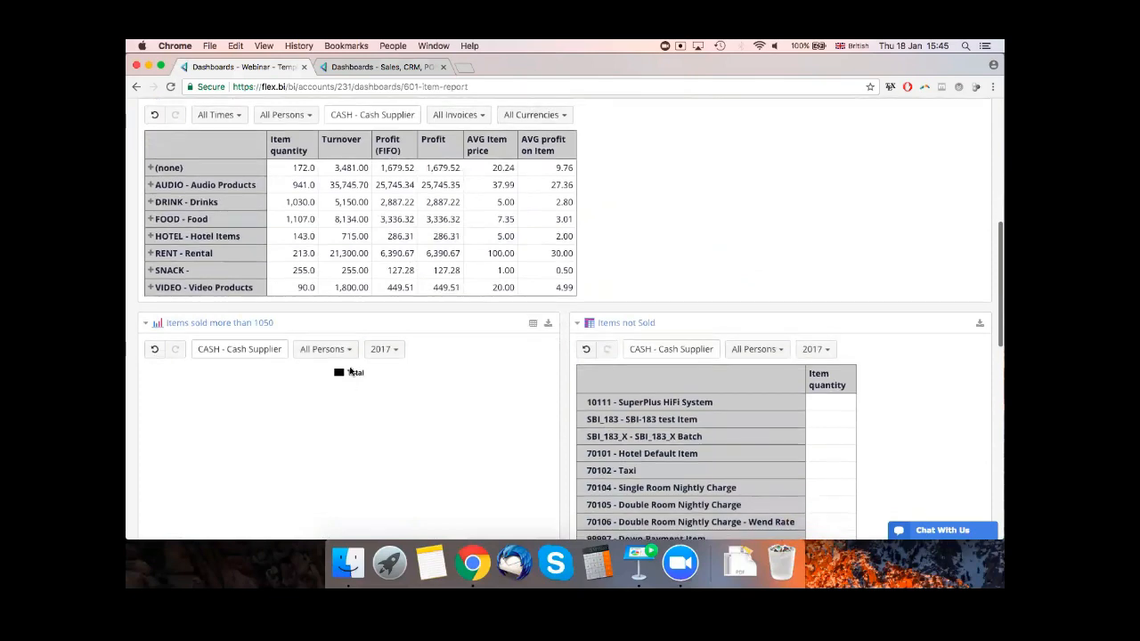
scroll(436, 214, up, 8)
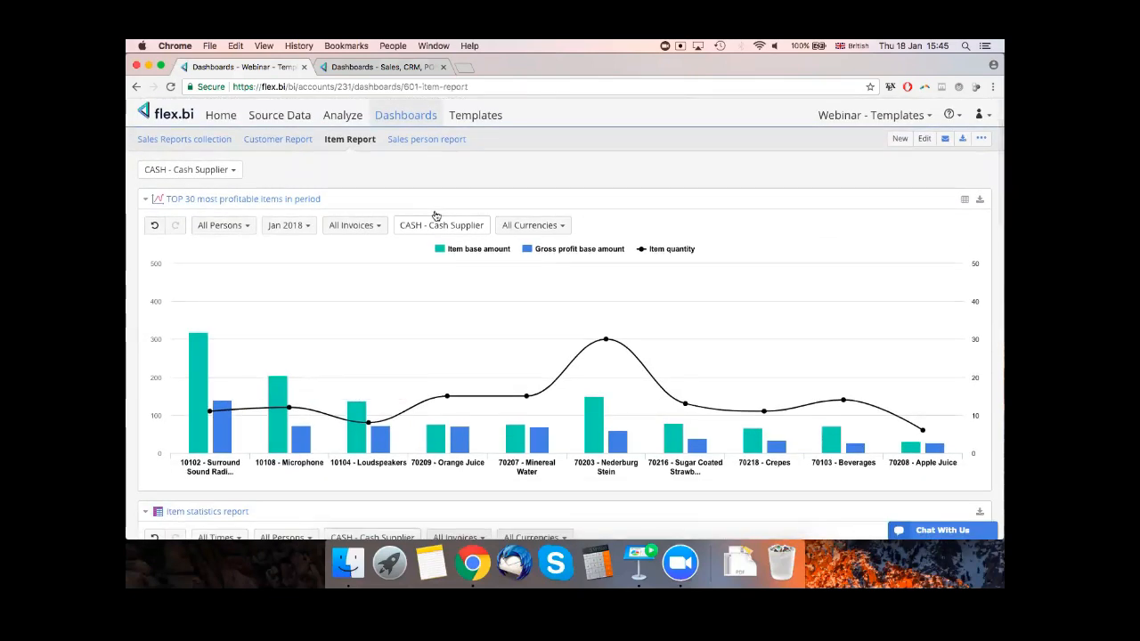
- Switch to the slide presentation and advance to the Building other dashboards (1) slide
key(super+Tab)
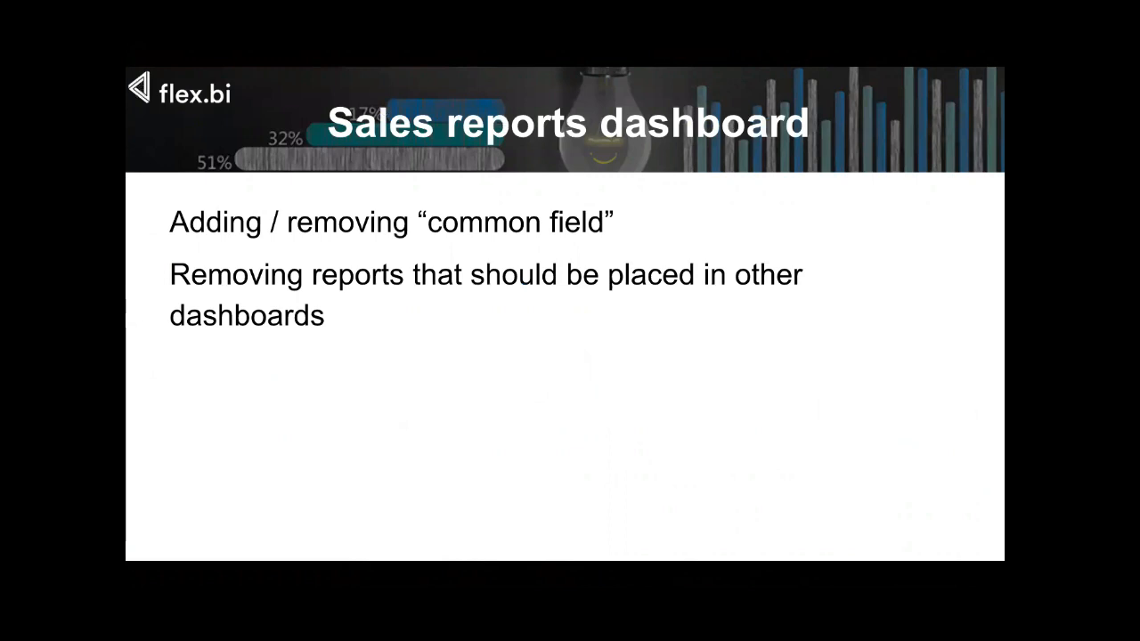
key(Right)
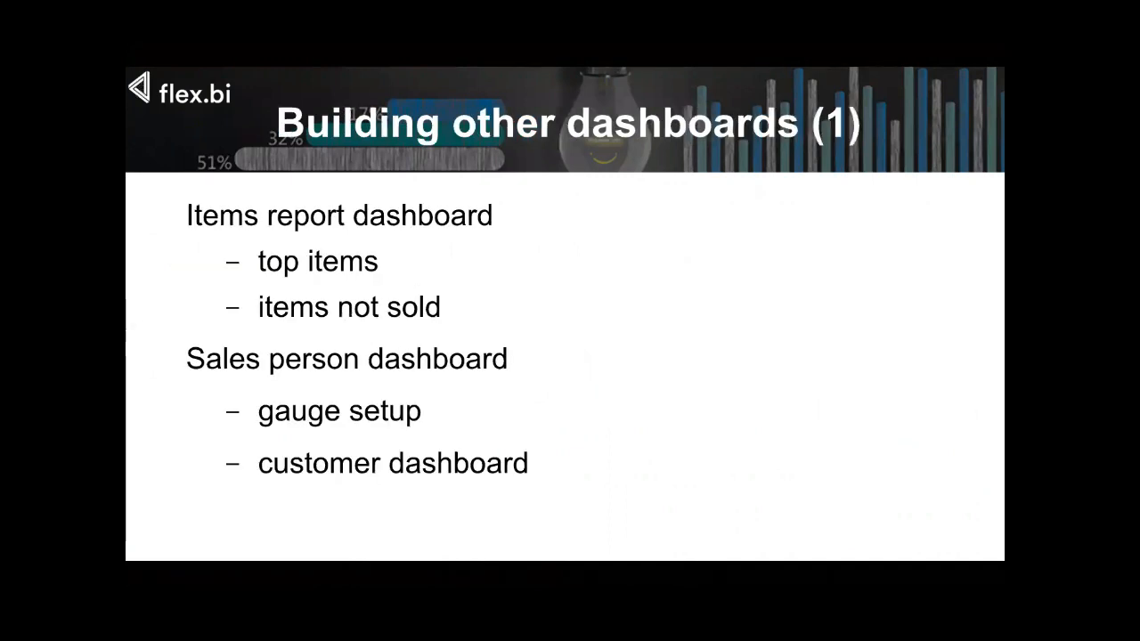
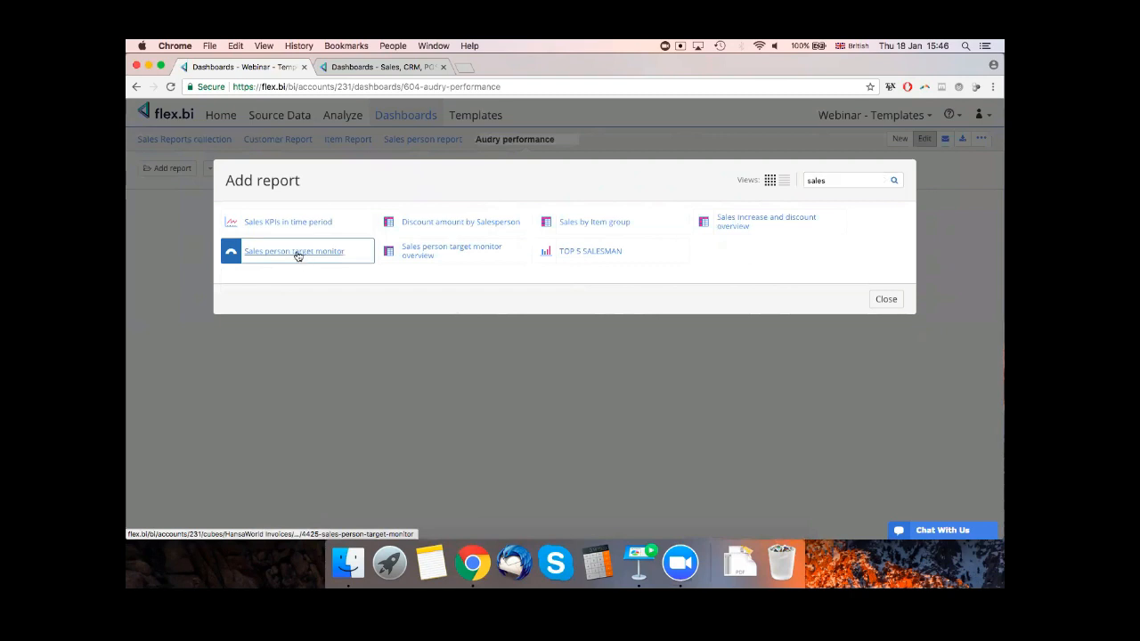
- Add the Sales person target monitor report to the new performance dashboard, expand it and save the changes
click(145, 197)
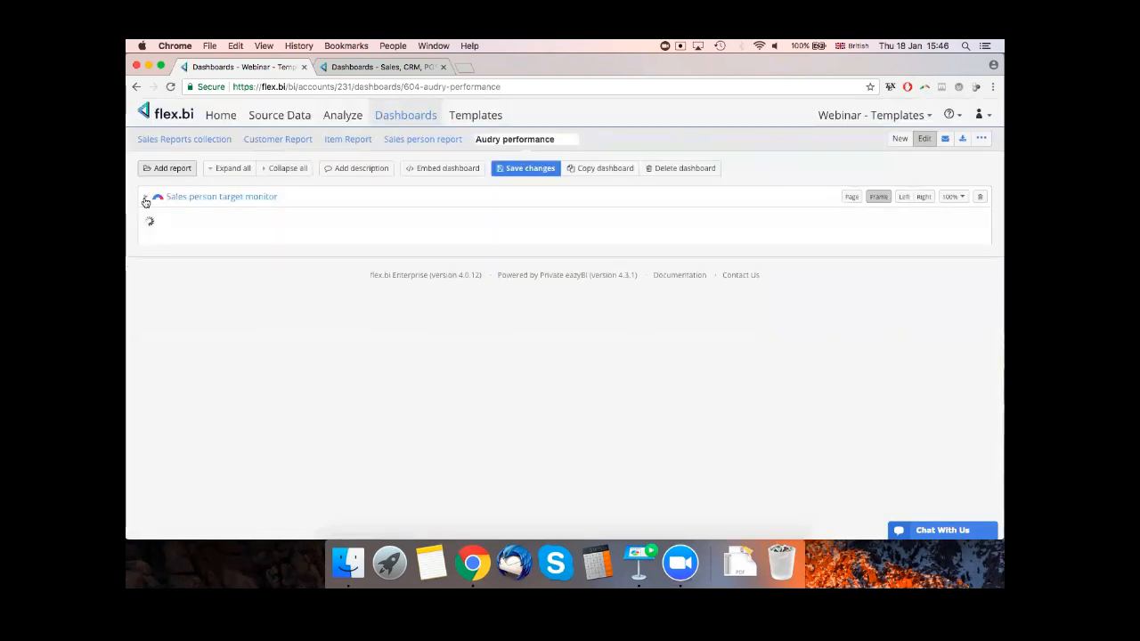
click(526, 169)
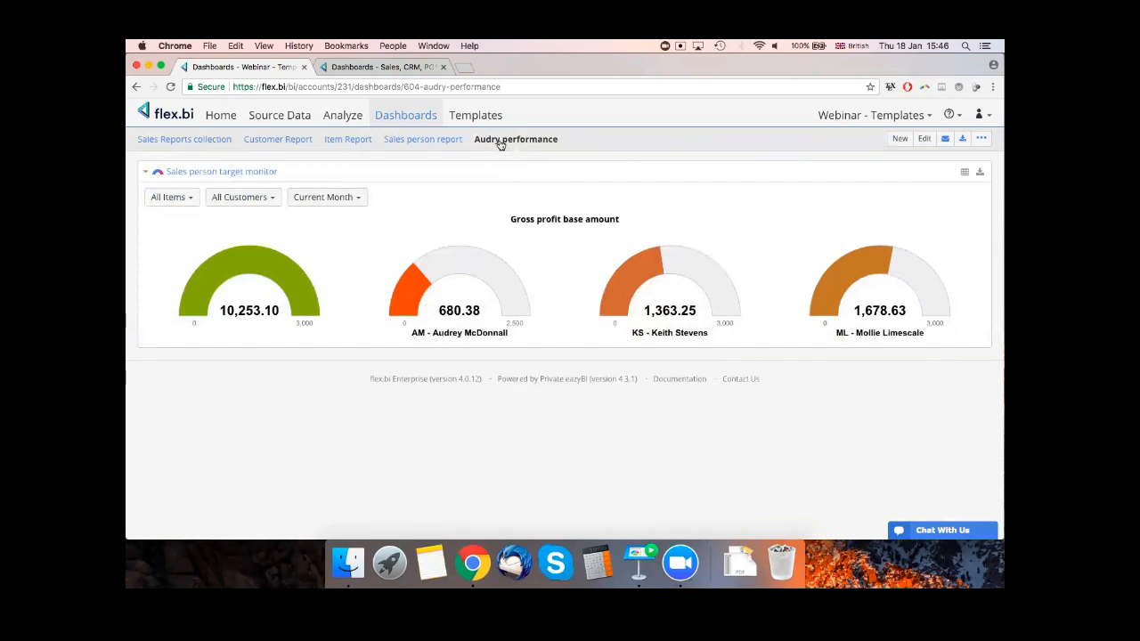
- Open the Sales person target monitor report for analysis and show it as a table
click(236, 174)
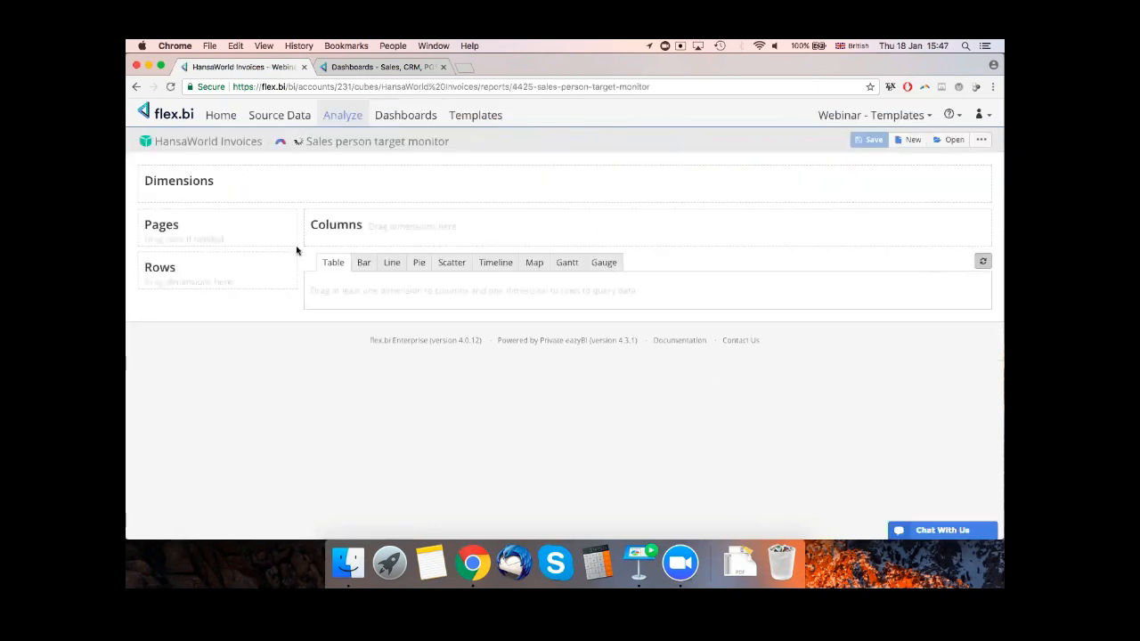
scroll(300, 248, down, 3)
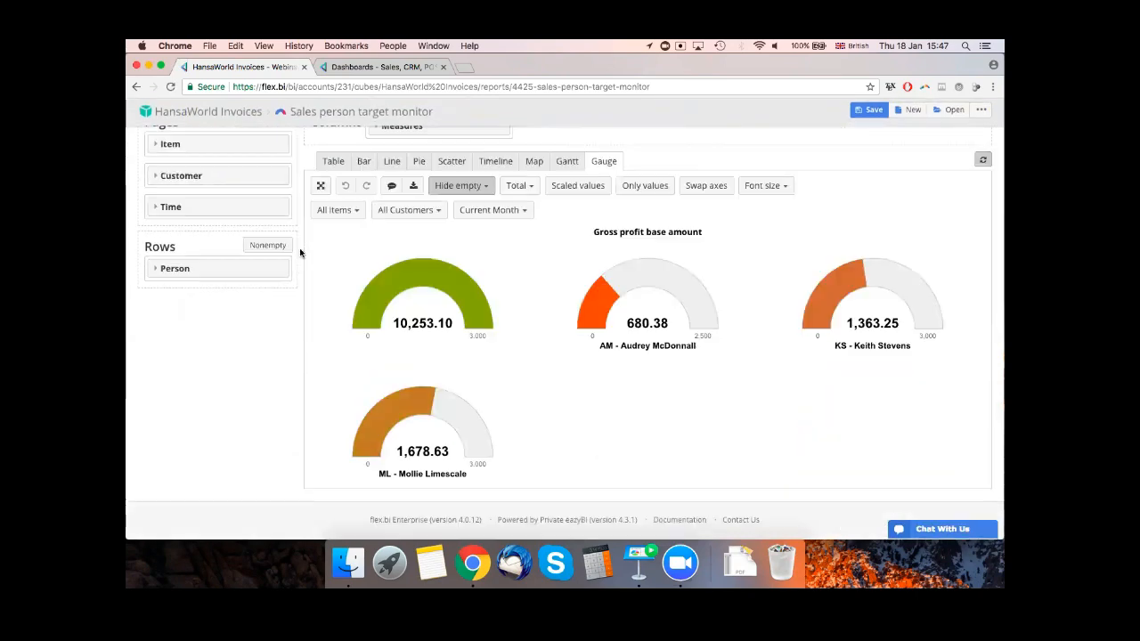
click(337, 167)
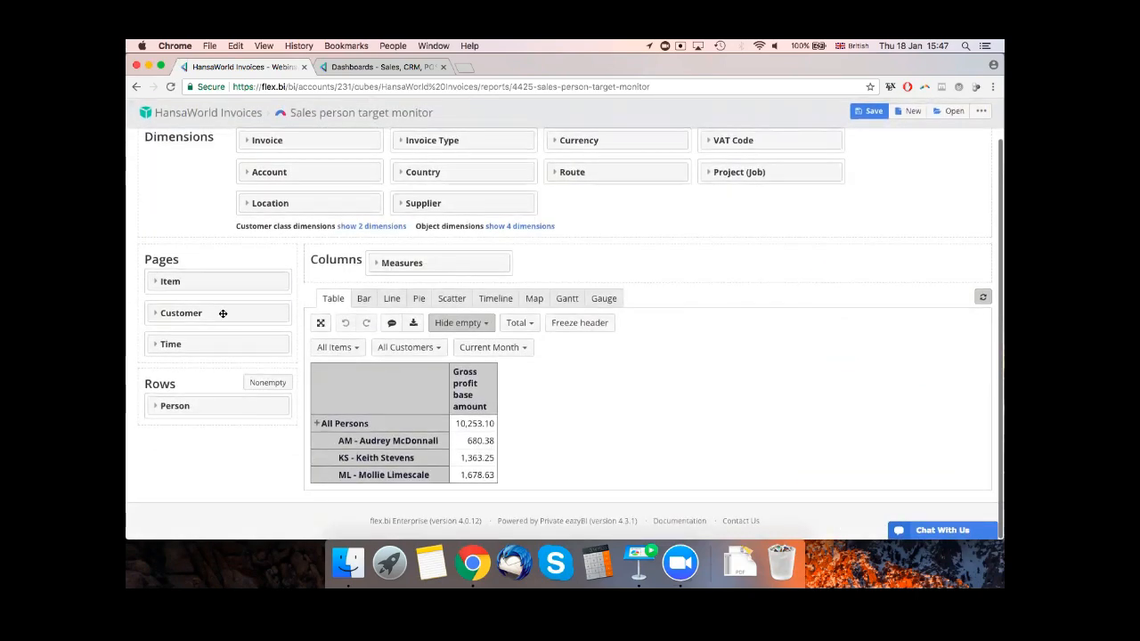
- Limit the report's Person rows to the AM salesperson, removing All Persons and the other bookmarked members
click(175, 405)
scroll(175, 405, down, 3)
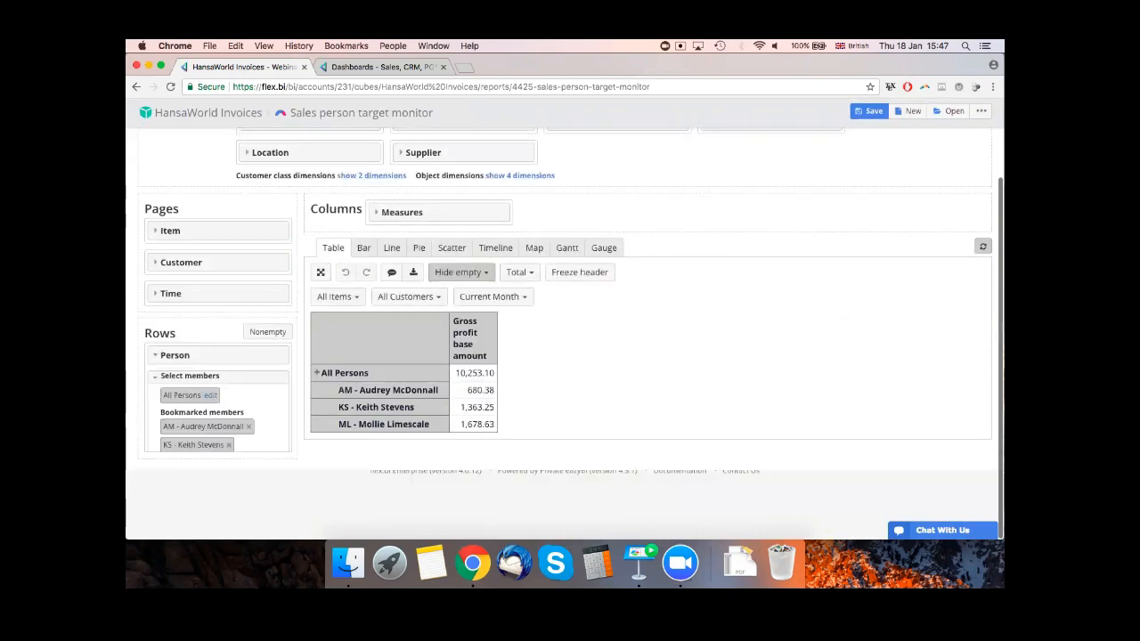
click(210, 390)
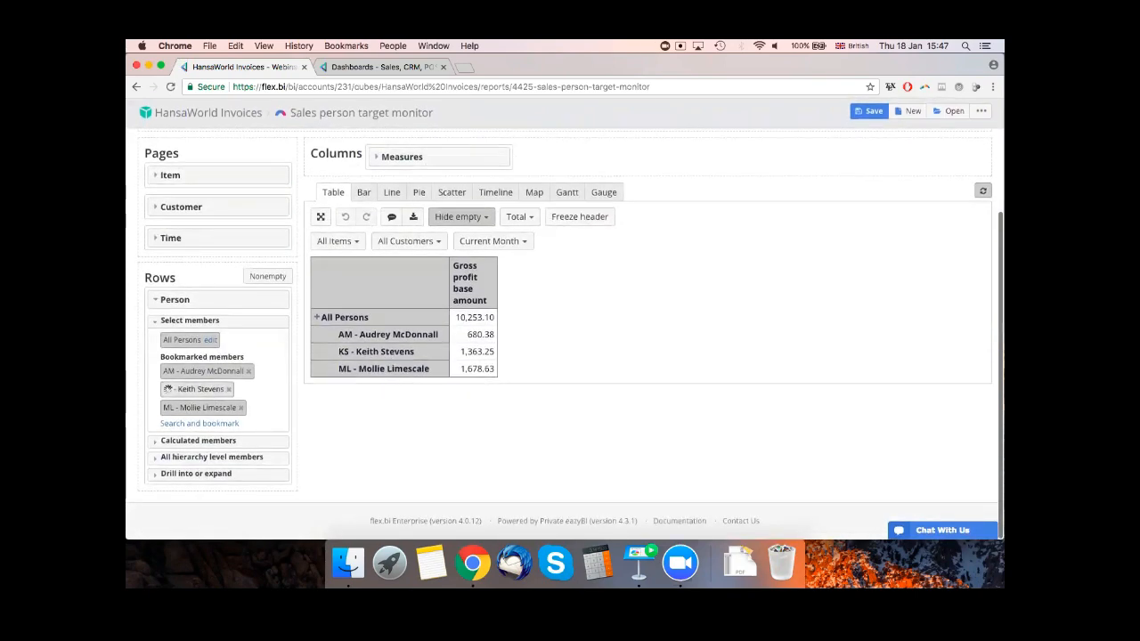
click(179, 340)
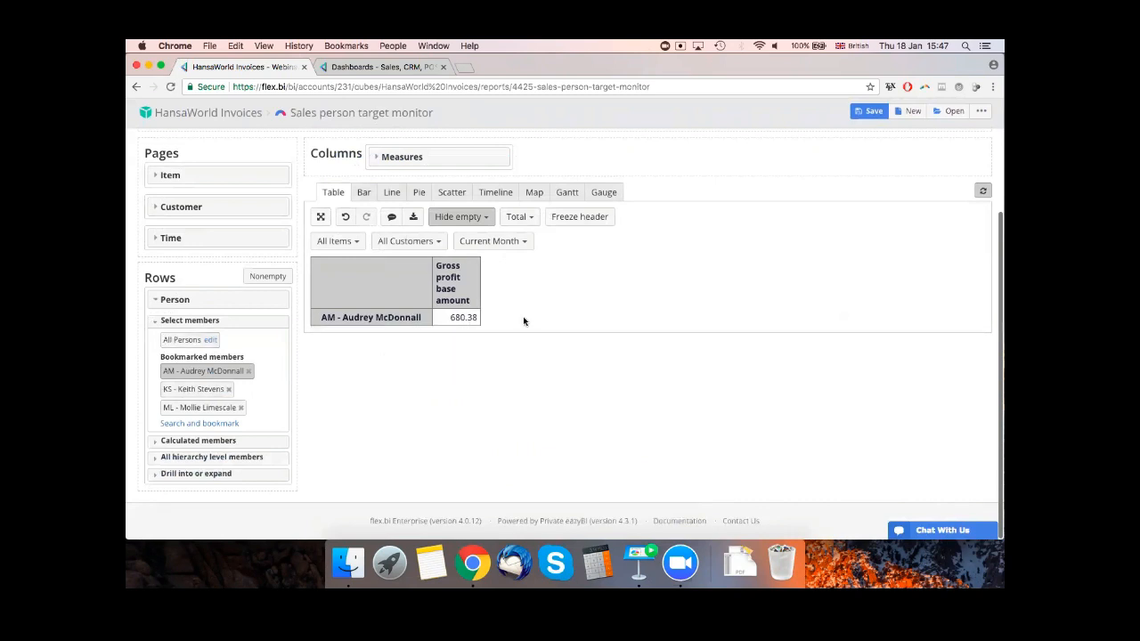
scroll(523, 321, up, 1)
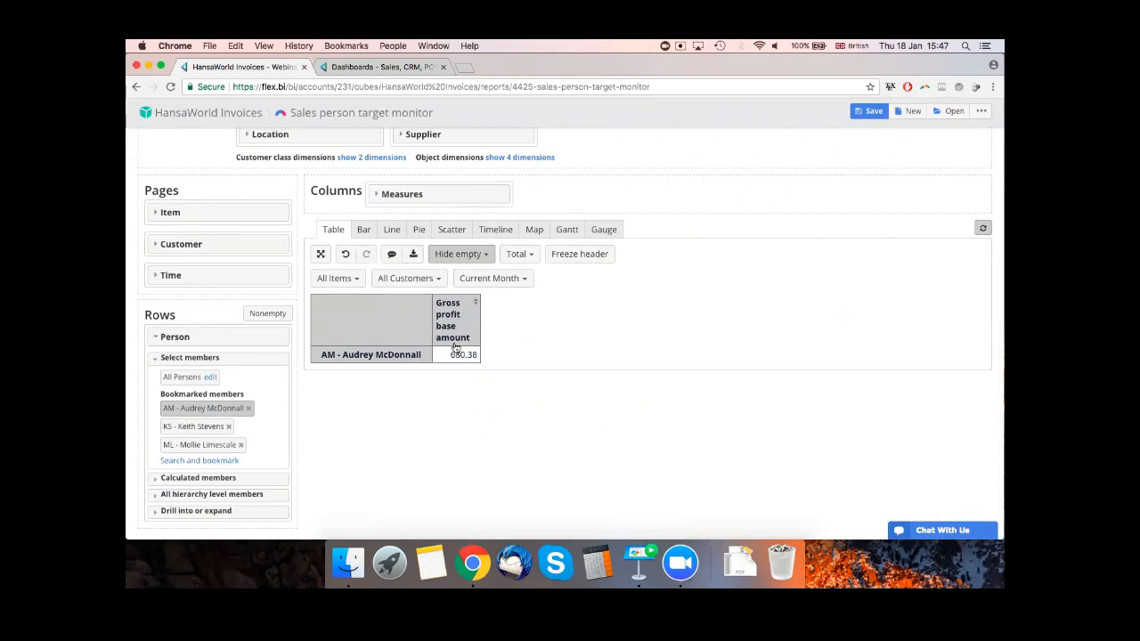
- Add the Item amount measure to the report's columns and display the report as a gauge chart
click(373, 193)
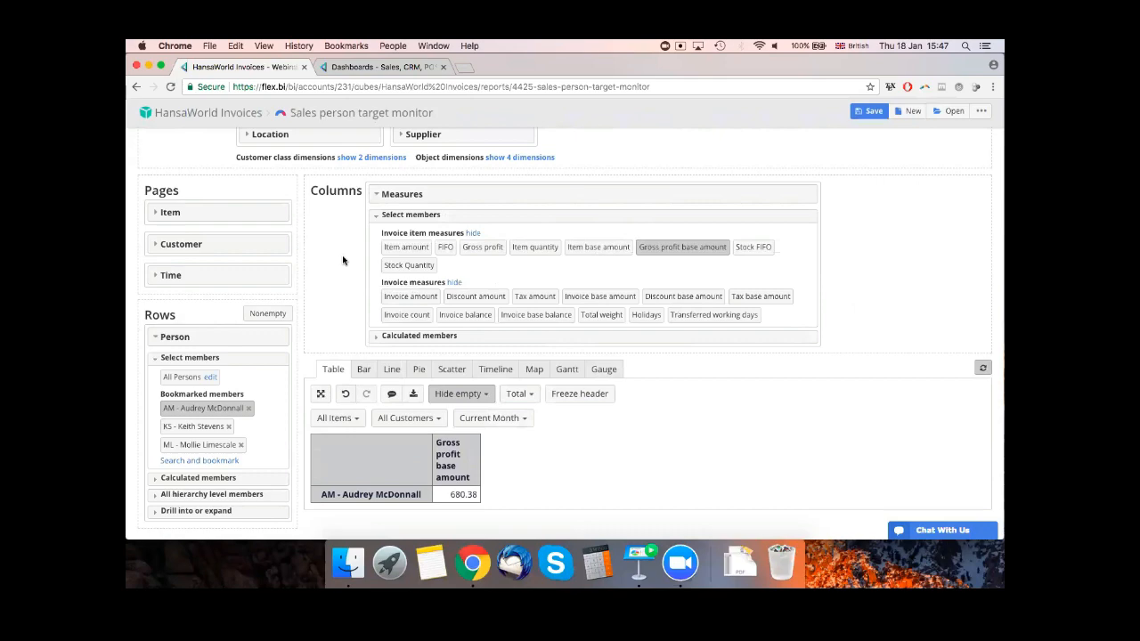
scroll(342, 260, down, 1)
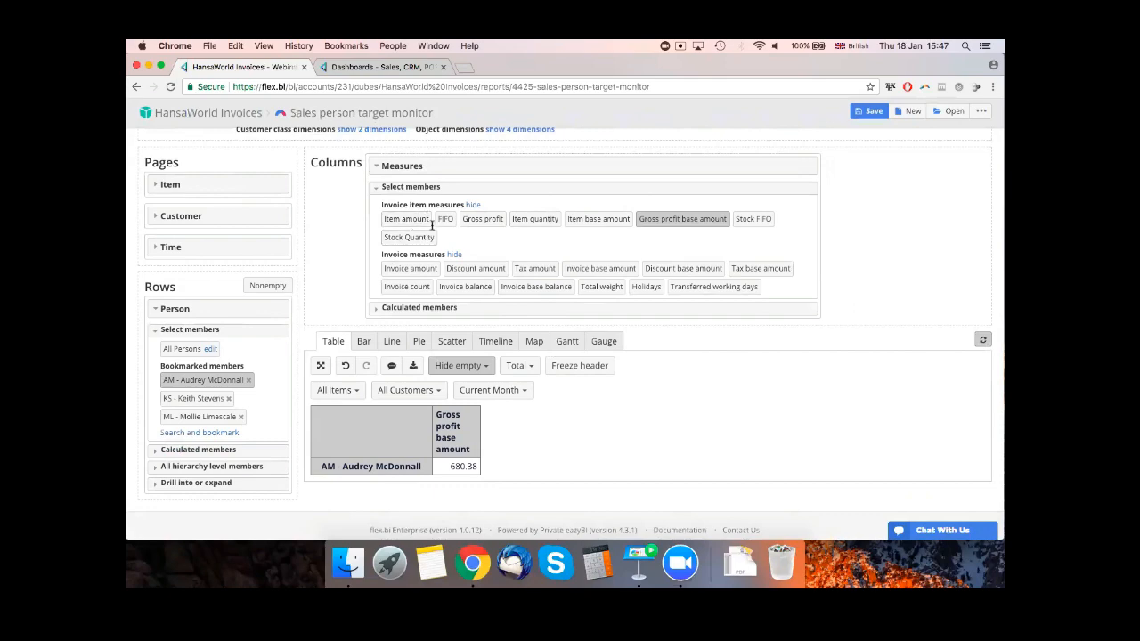
click(402, 309)
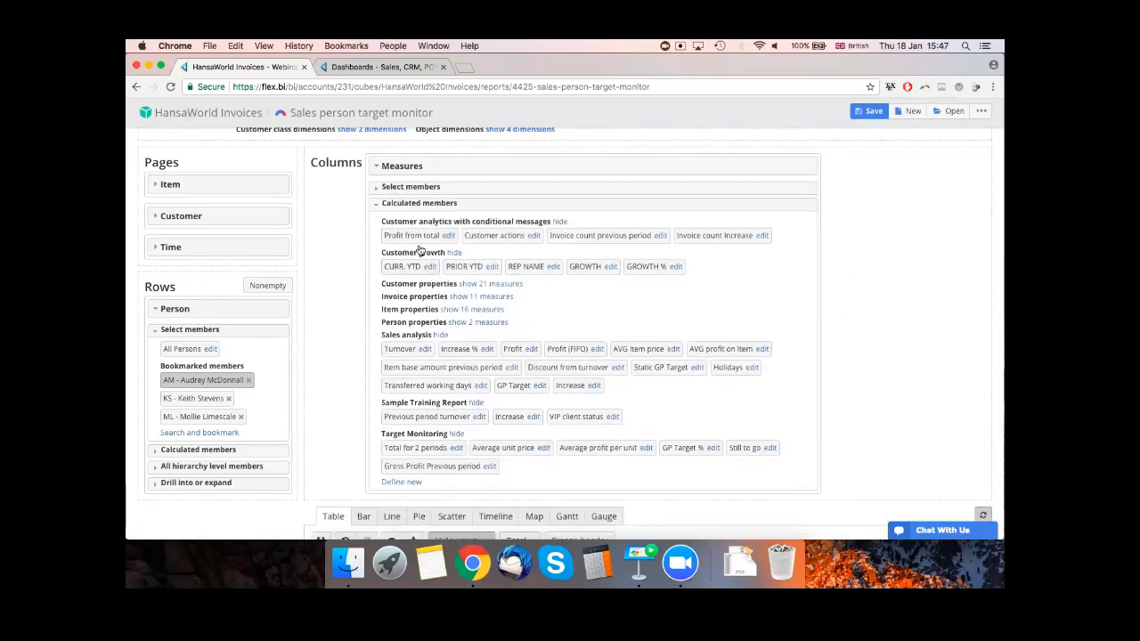
click(501, 193)
click(501, 188)
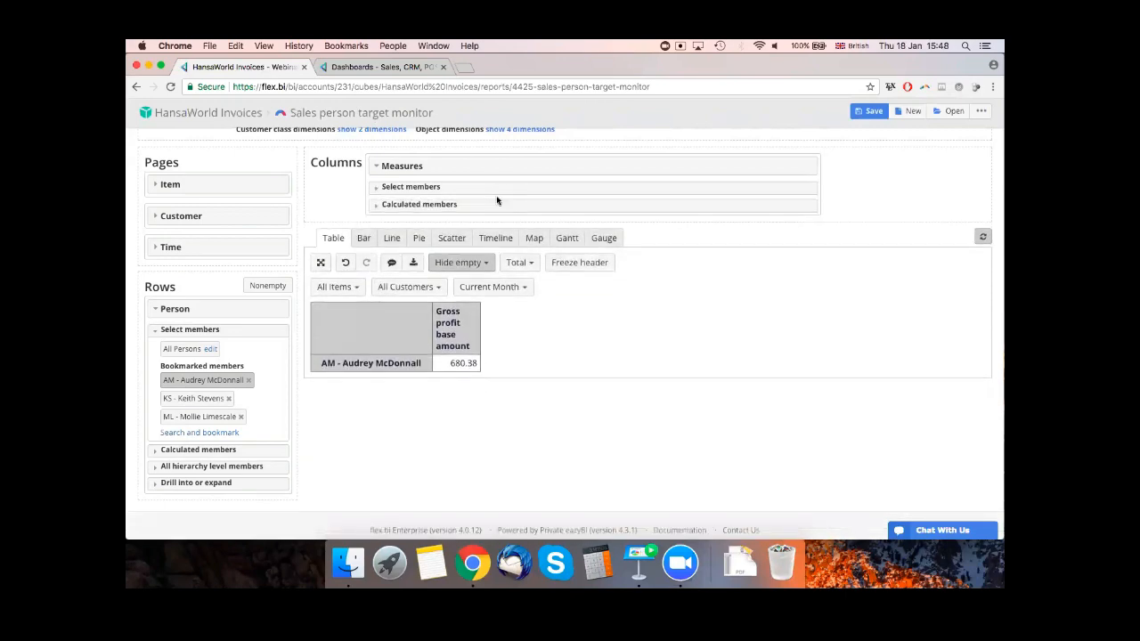
click(491, 203)
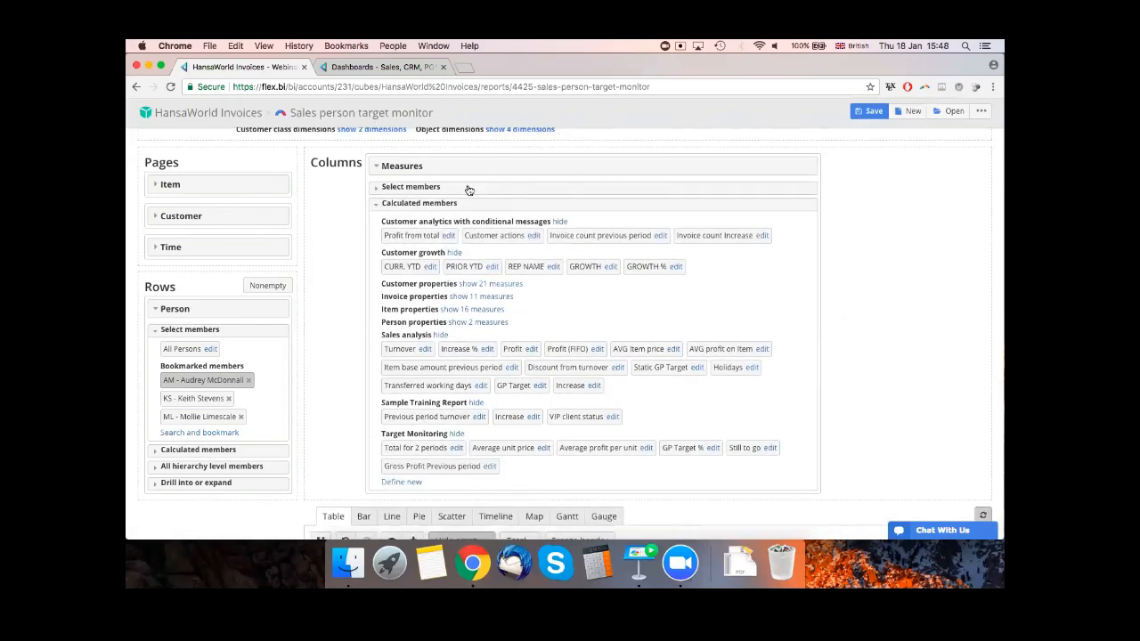
click(469, 188)
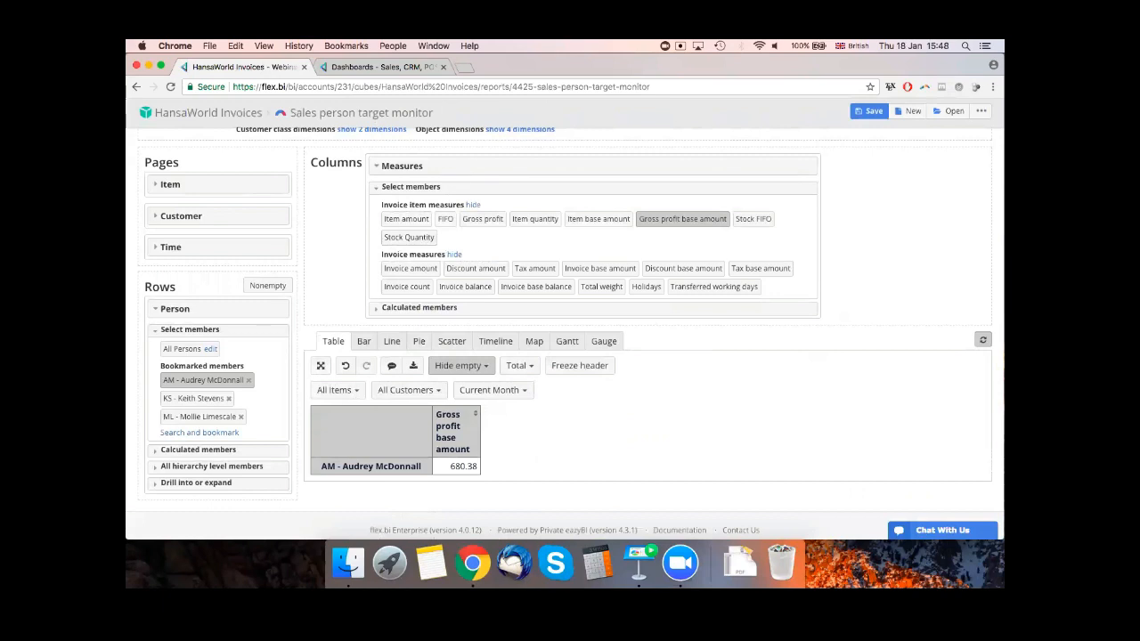
click(398, 222)
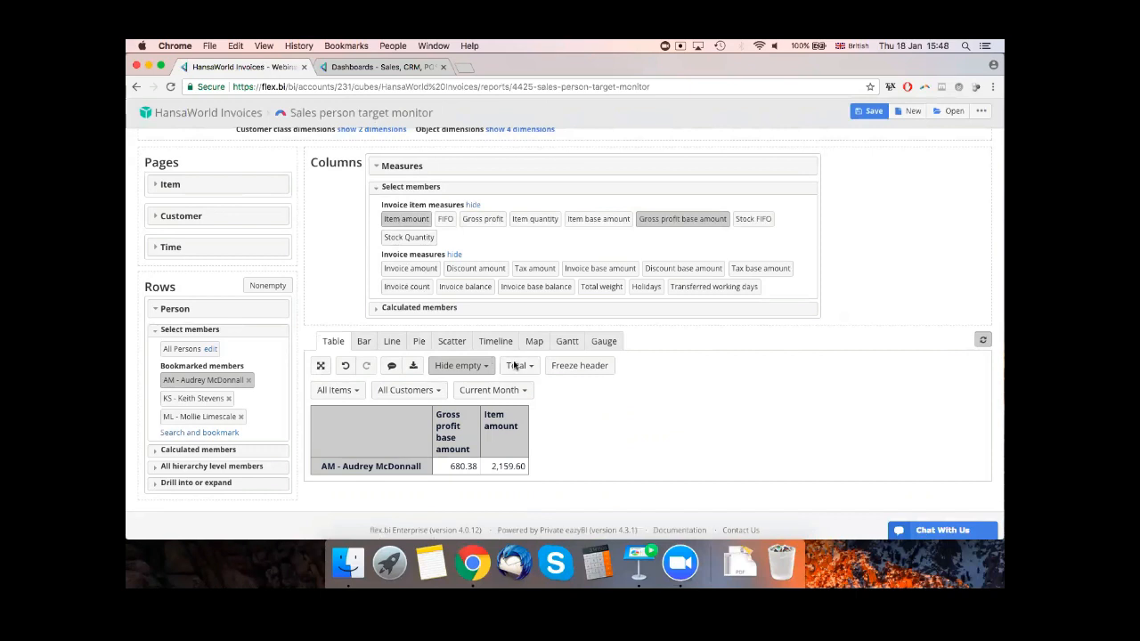
click(605, 342)
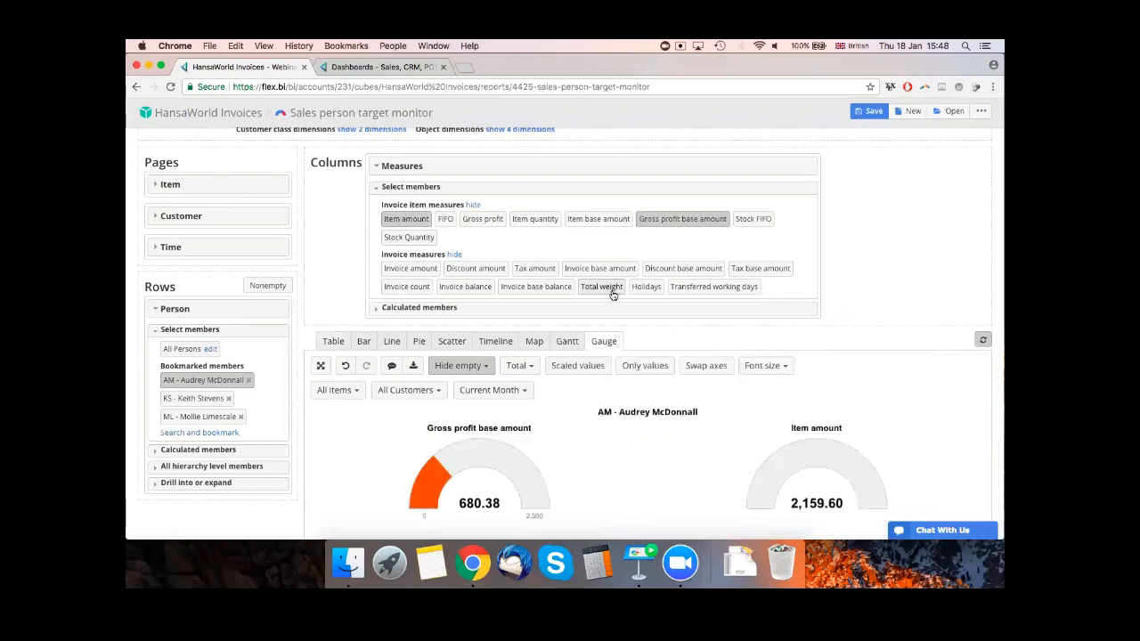
- Set the Item amount gauge's maximum limit to 4000 with a teal color
scroll(605, 350, down, 1)
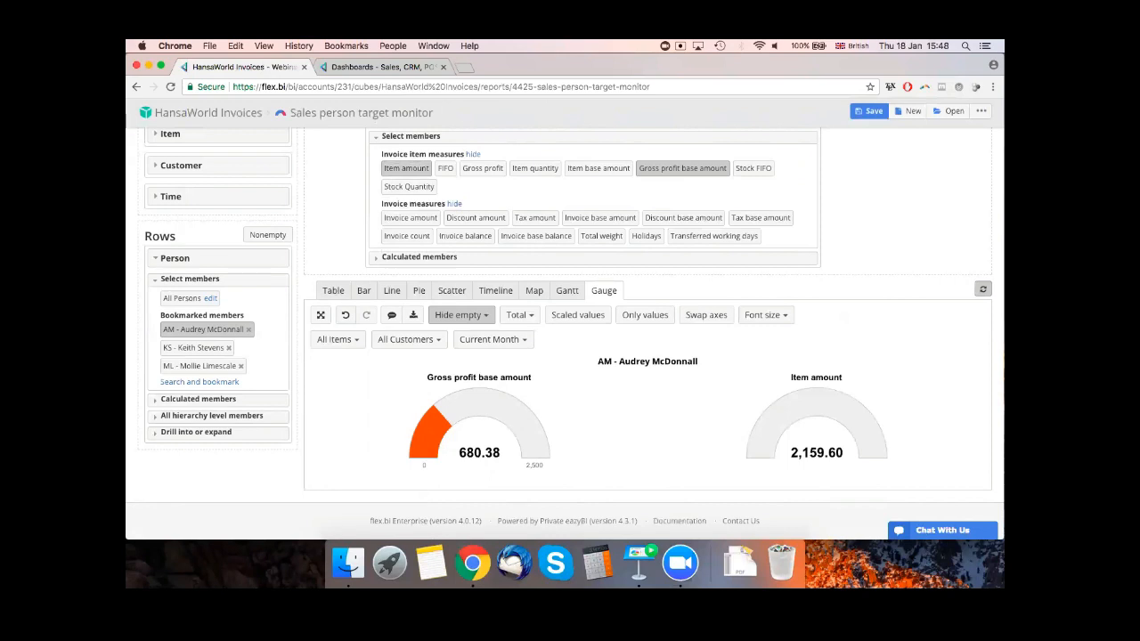
click(817, 453)
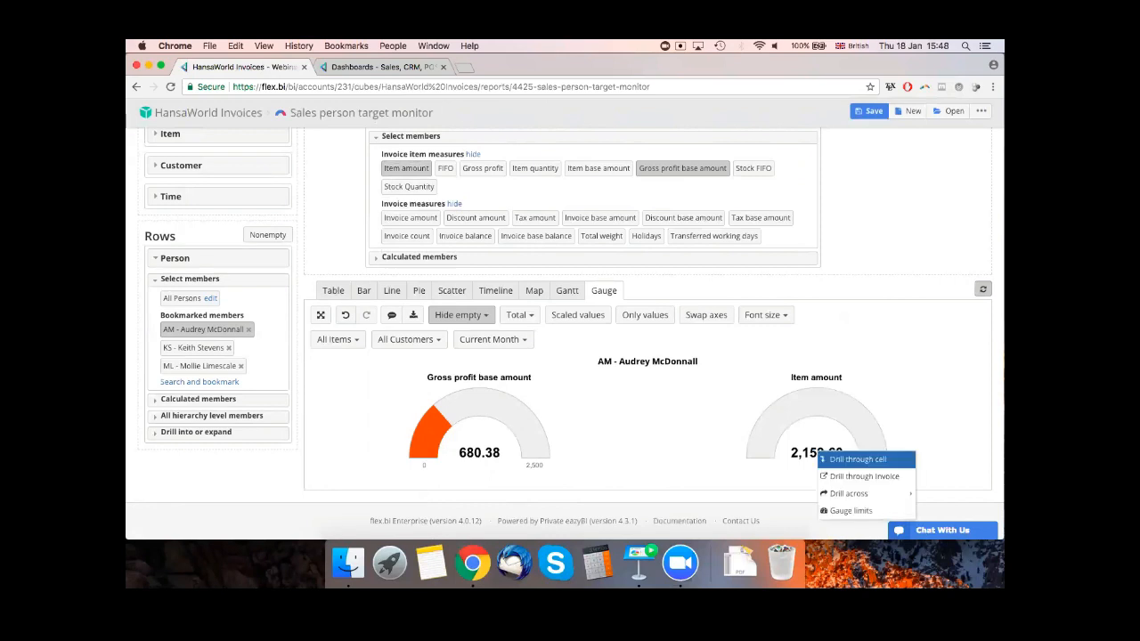
click(850, 510)
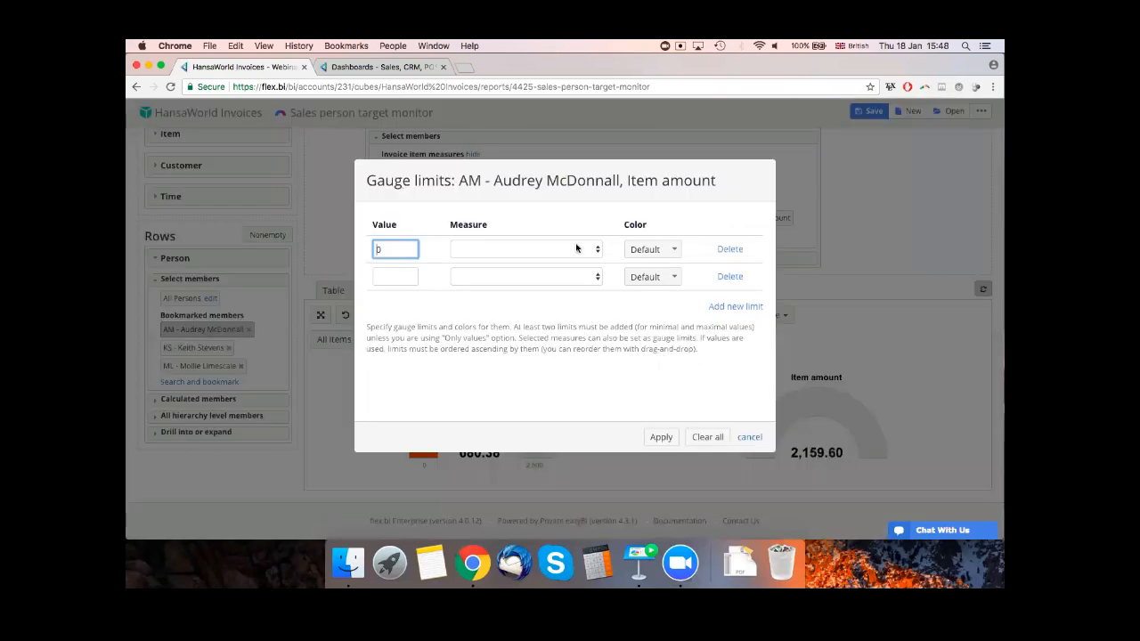
click(395, 277)
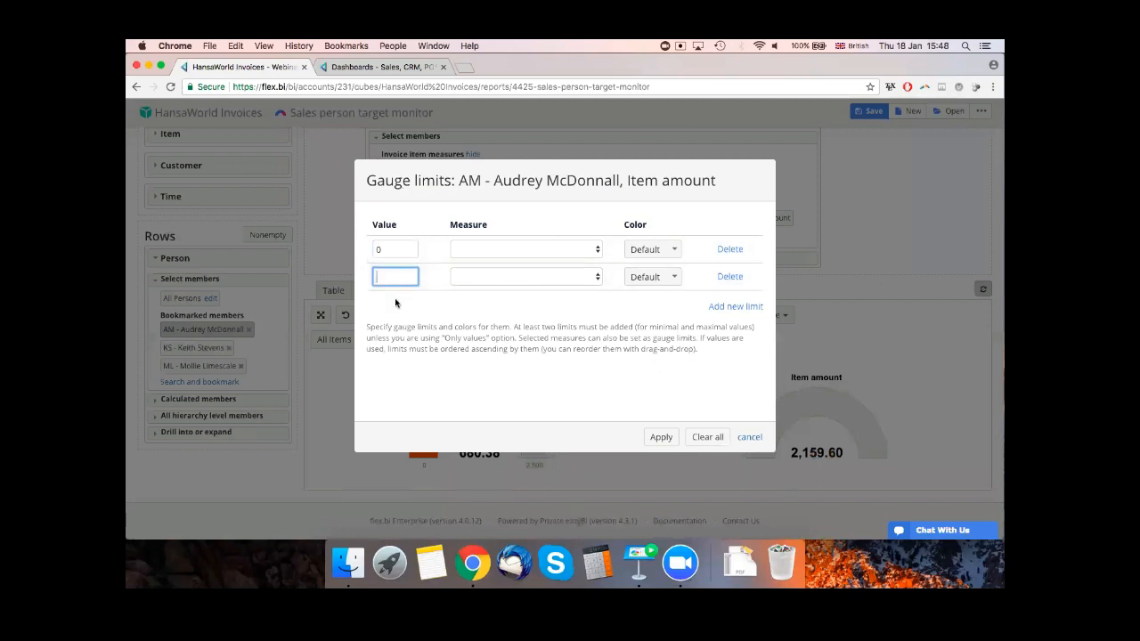
text(4000)
click(384, 299)
click(652, 276)
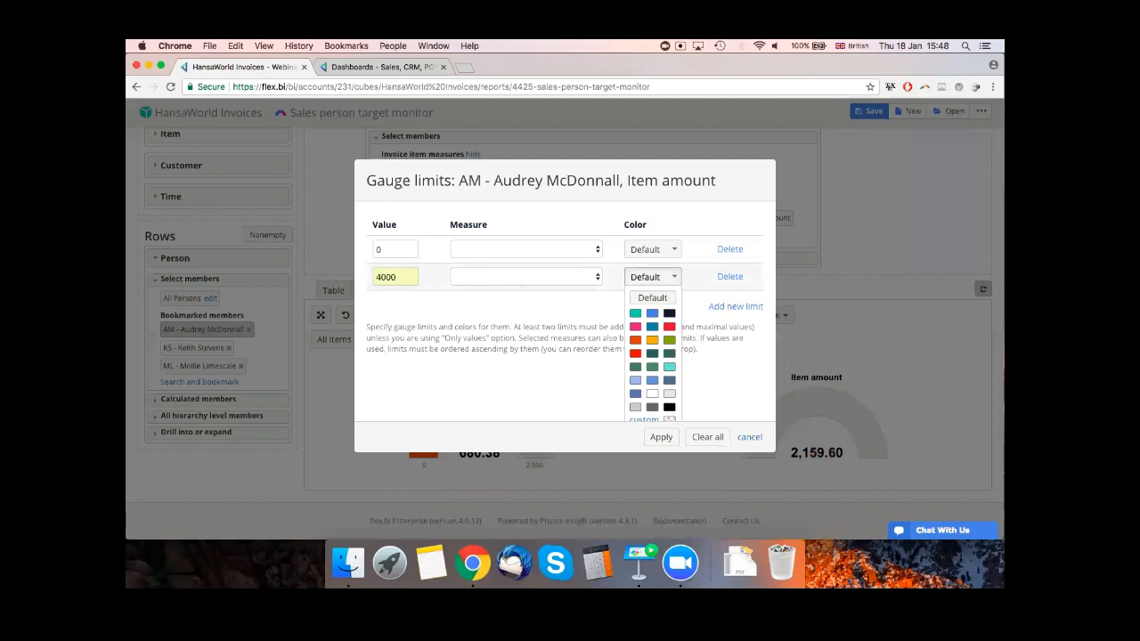
click(635, 314)
- Color the Item amount gauge's 0 limit red and apply the gauge limits
click(508, 250)
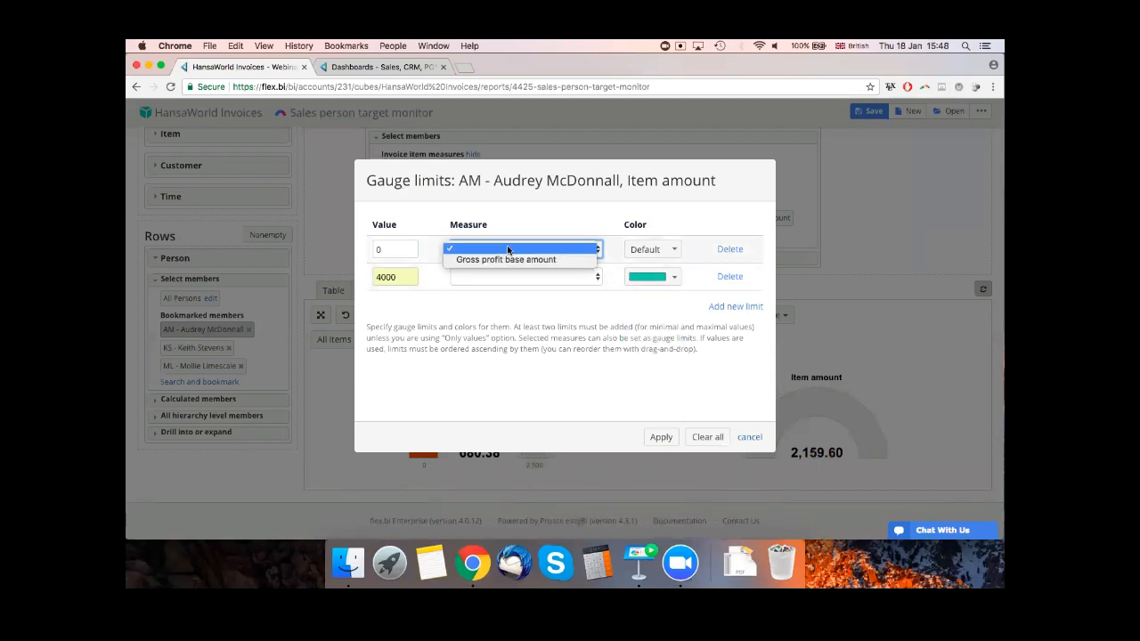
click(507, 251)
click(652, 250)
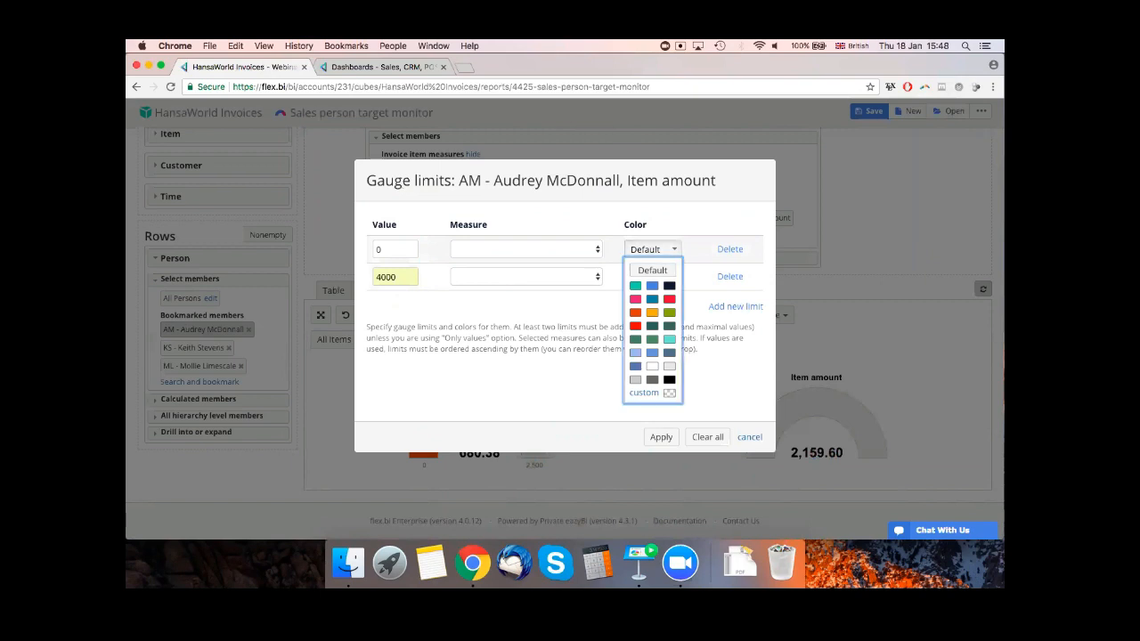
click(635, 326)
click(660, 437)
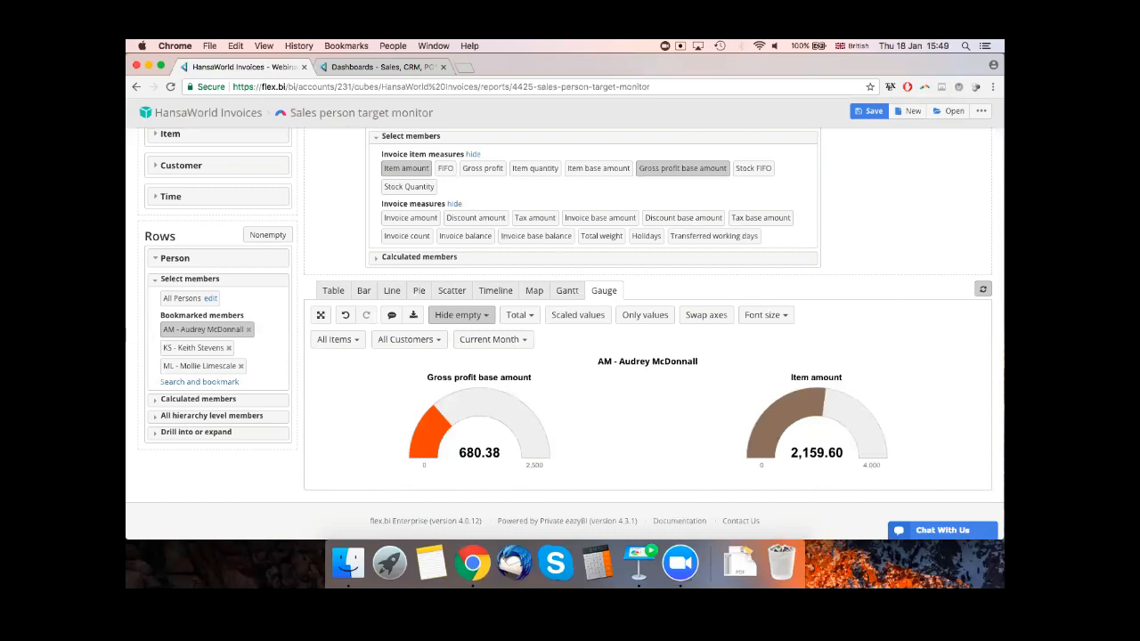
- Insert an orange limit of 2000 between the 0 and 4000 limits of the Item amount gauge and apply it
right_click(819, 448)
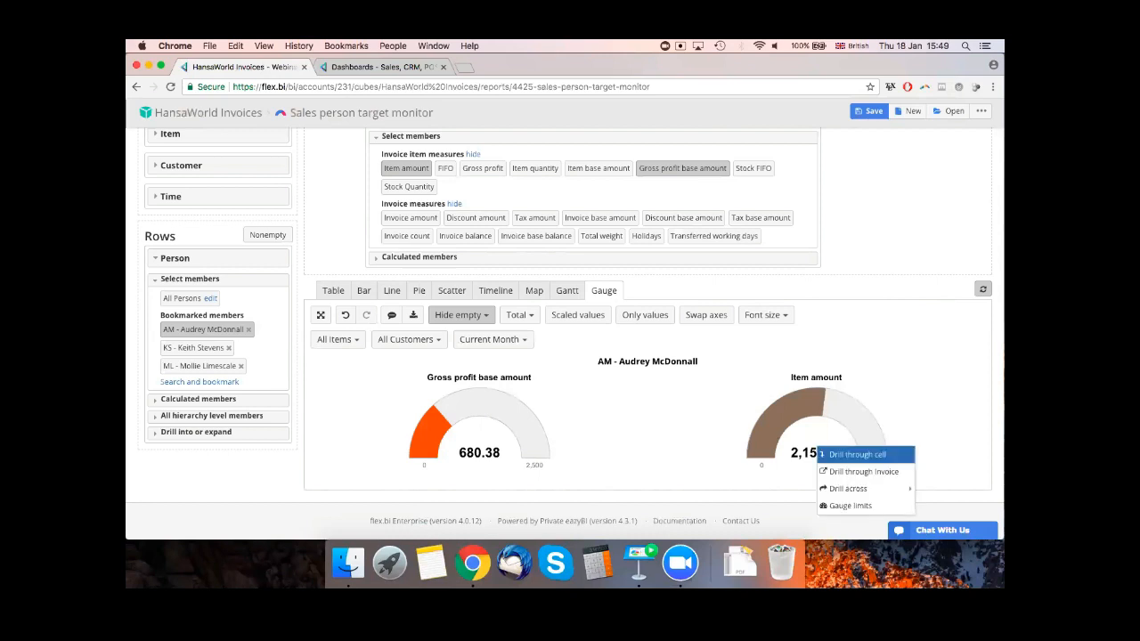
click(850, 505)
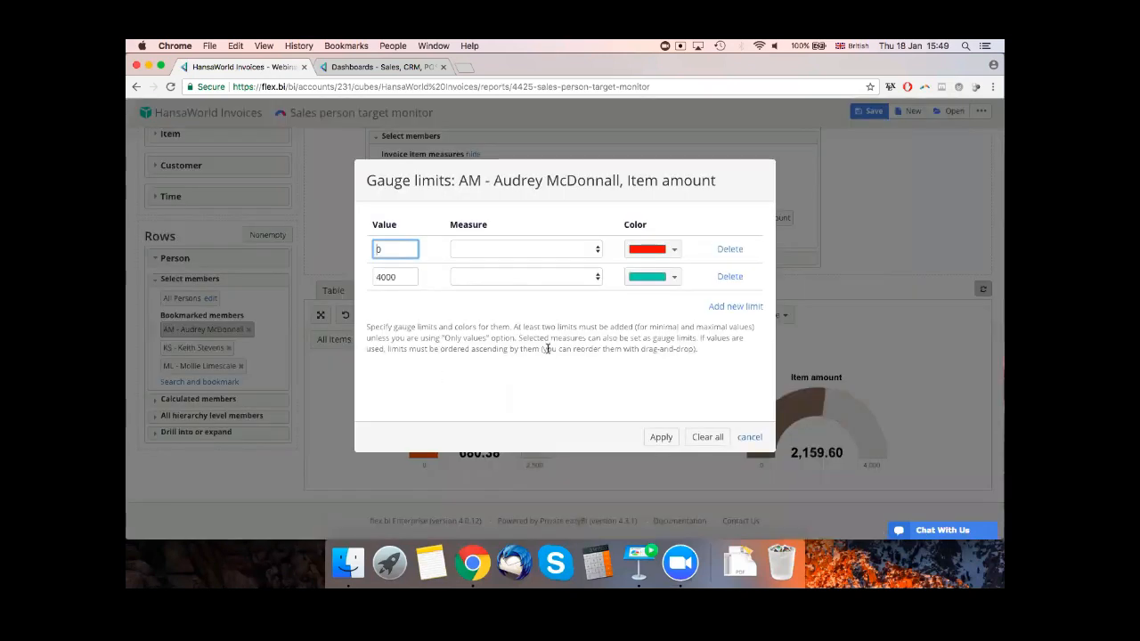
click(735, 306)
drag(437, 306, 432, 283)
click(394, 276)
text(2000)
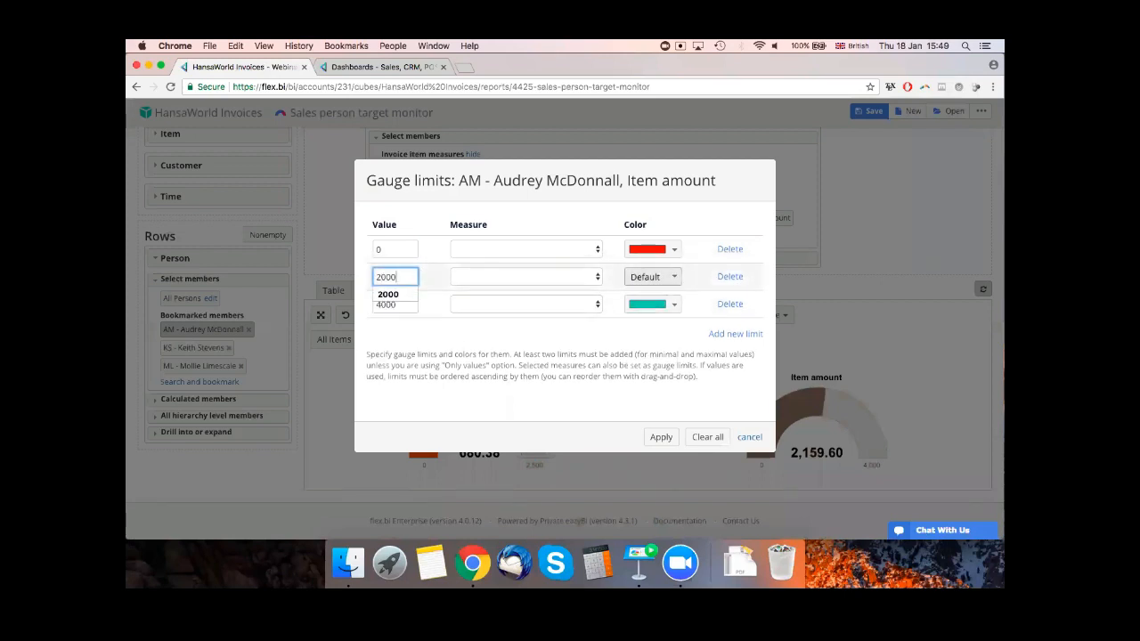
click(654, 277)
click(651, 340)
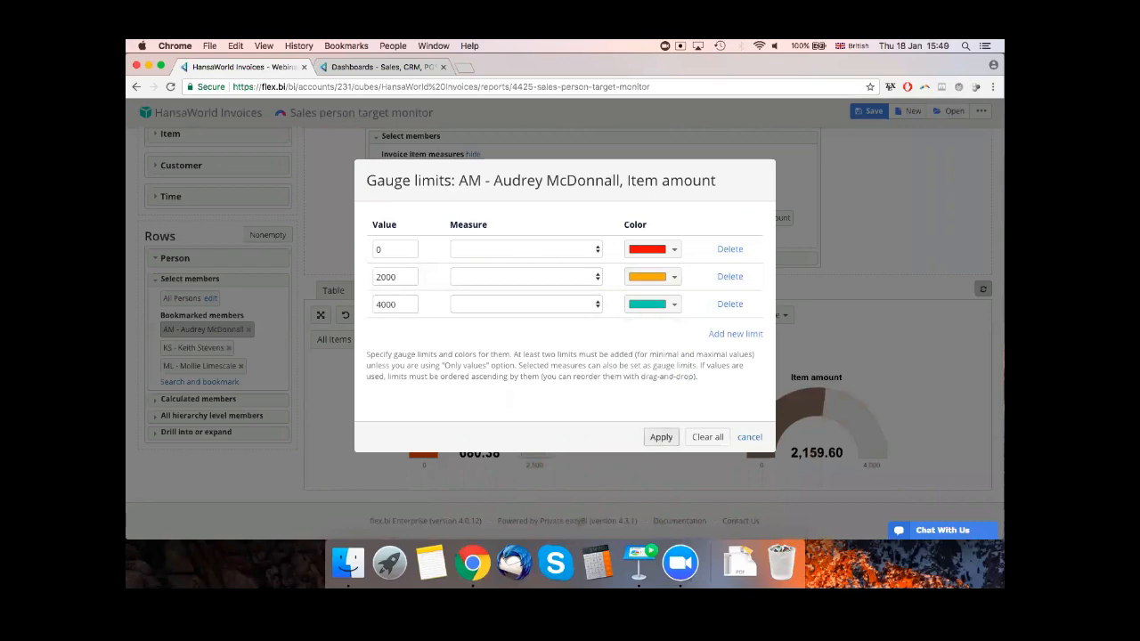
click(661, 436)
- Save the report as a new one in the Home folder, named with the salesperson's first name followed by "monitor"
scroll(581, 330, up, 3)
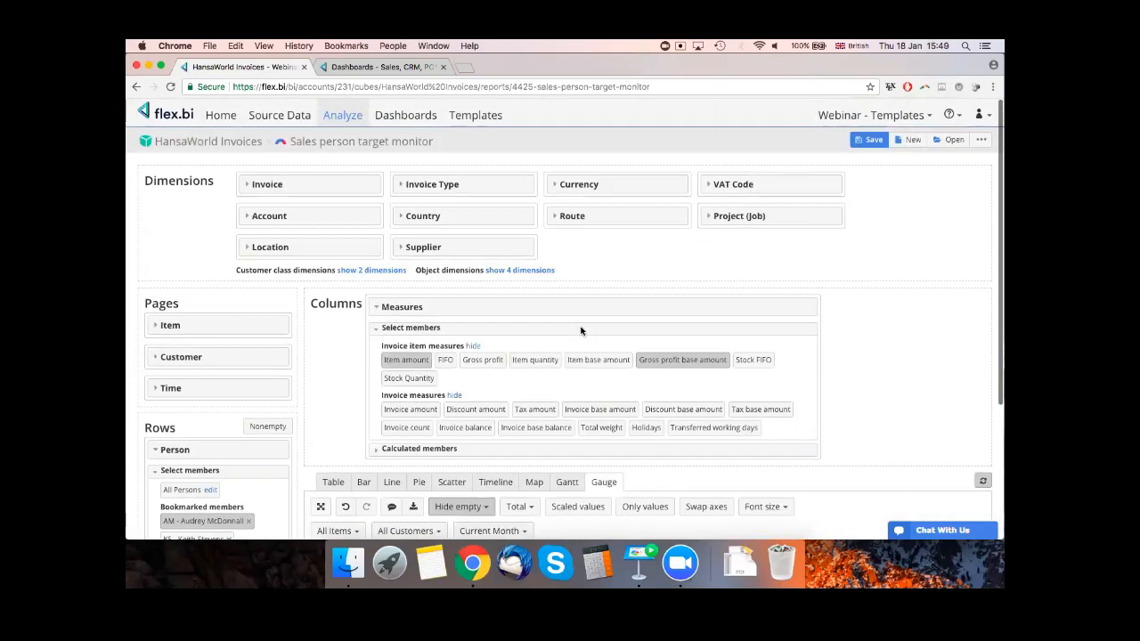
click(869, 140)
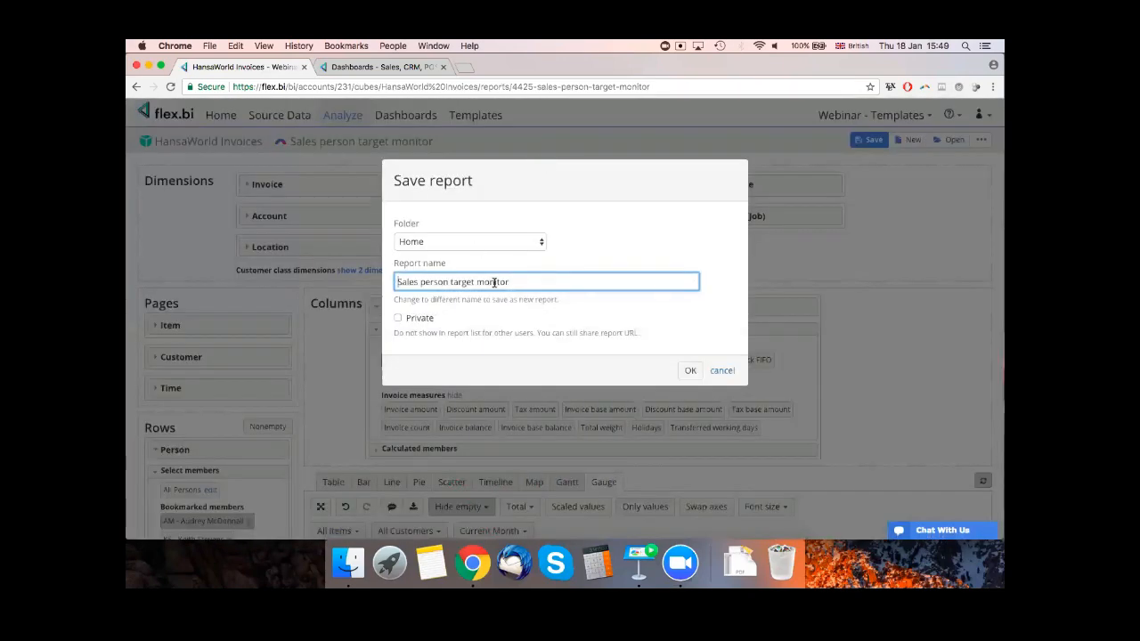
drag(518, 282, 390, 278)
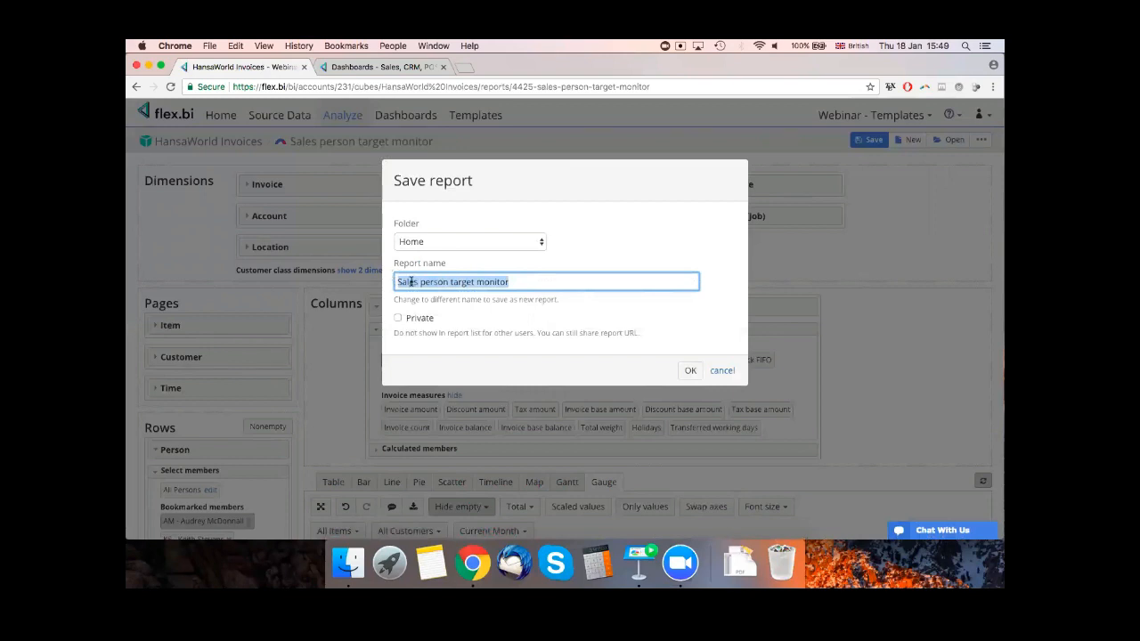
text(Audry monitor)
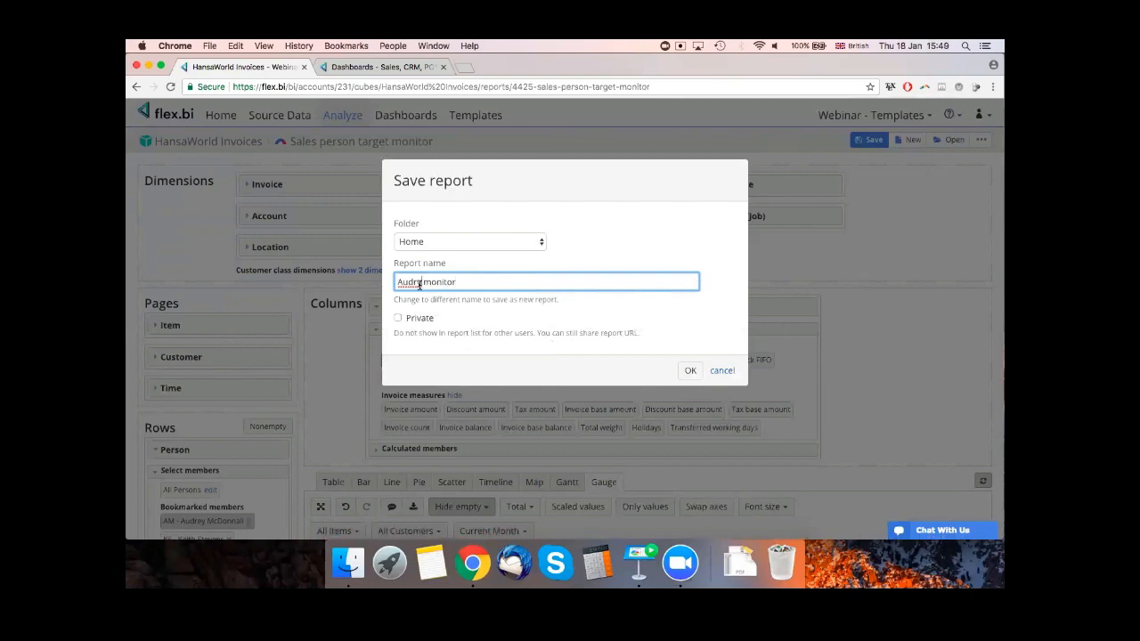
click(416, 281)
text(e)
key(Return)
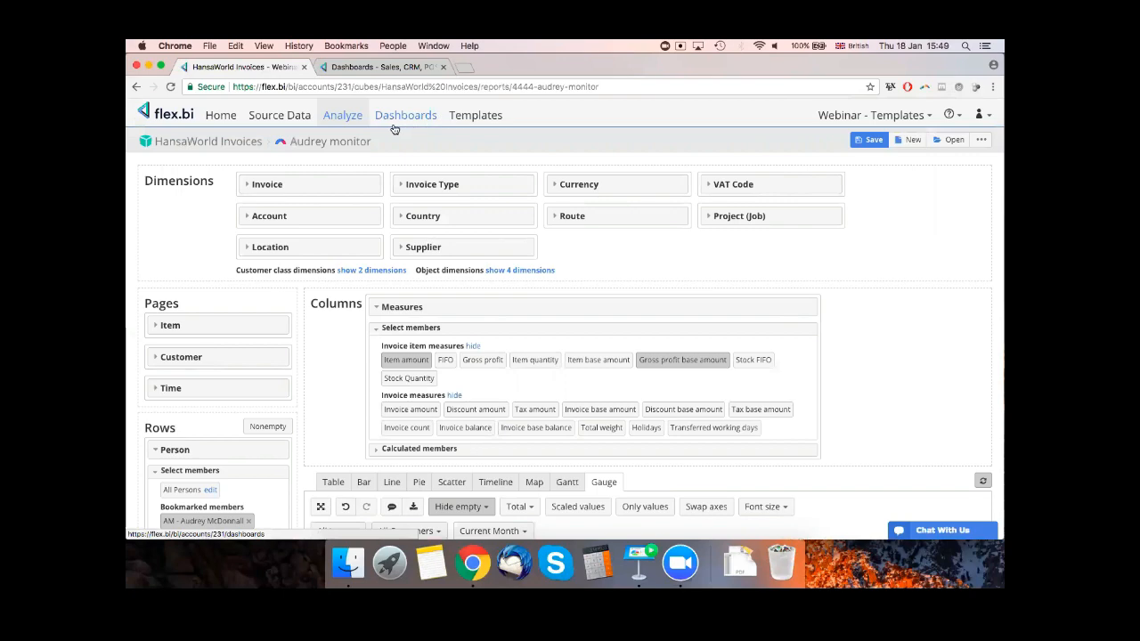
- Open the individual salesperson's performance dashboard for editing and remove the Sales person target monitor report from it
click(421, 116)
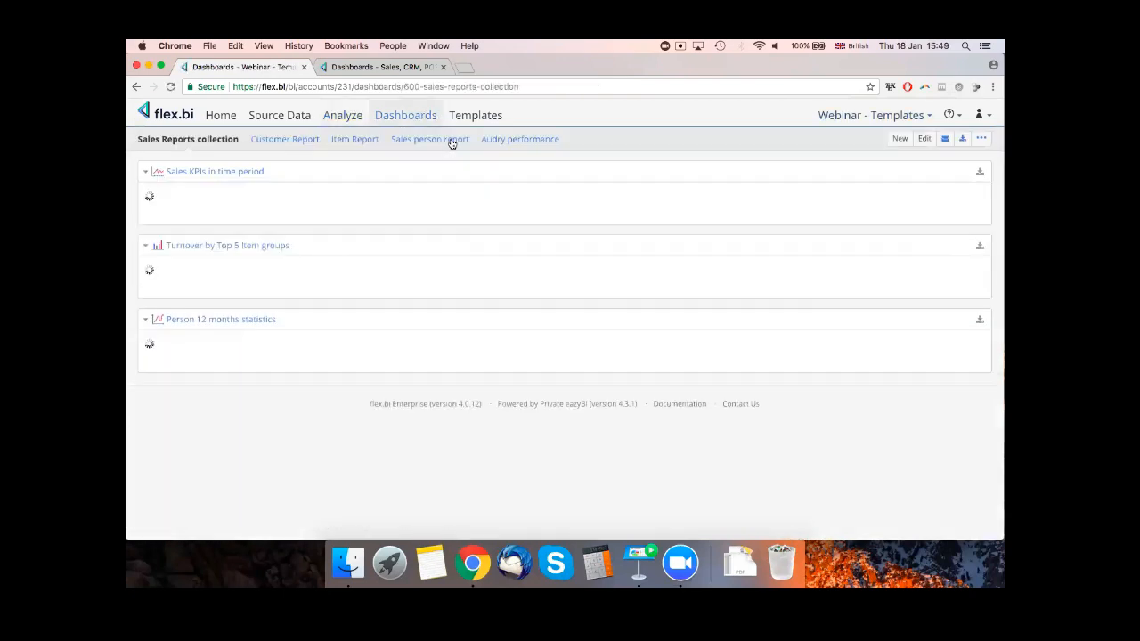
click(410, 143)
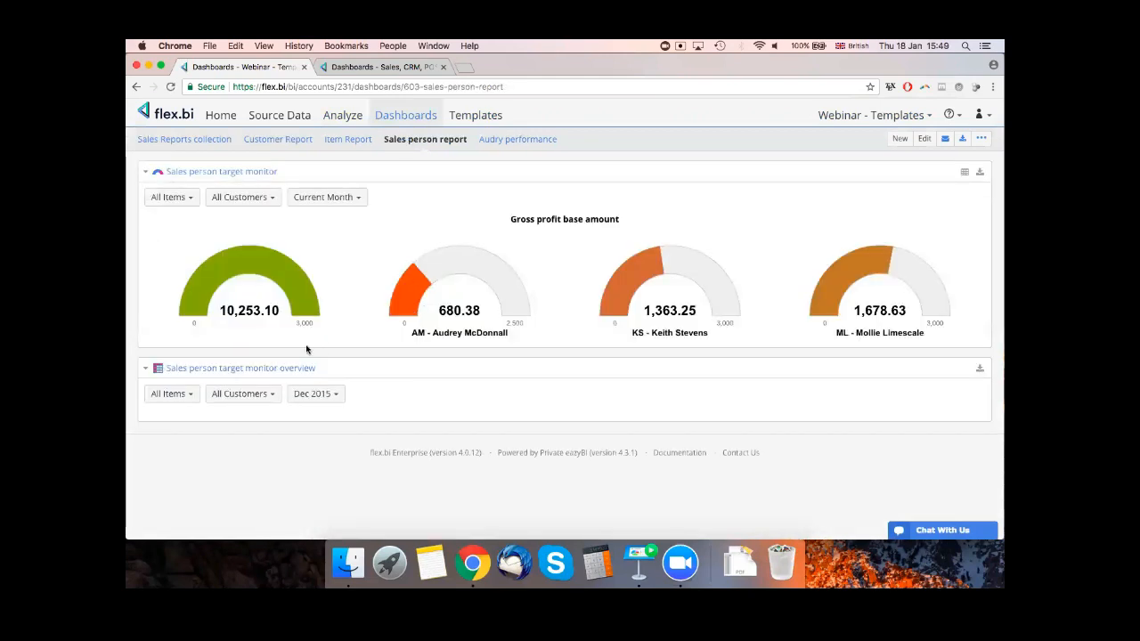
click(498, 142)
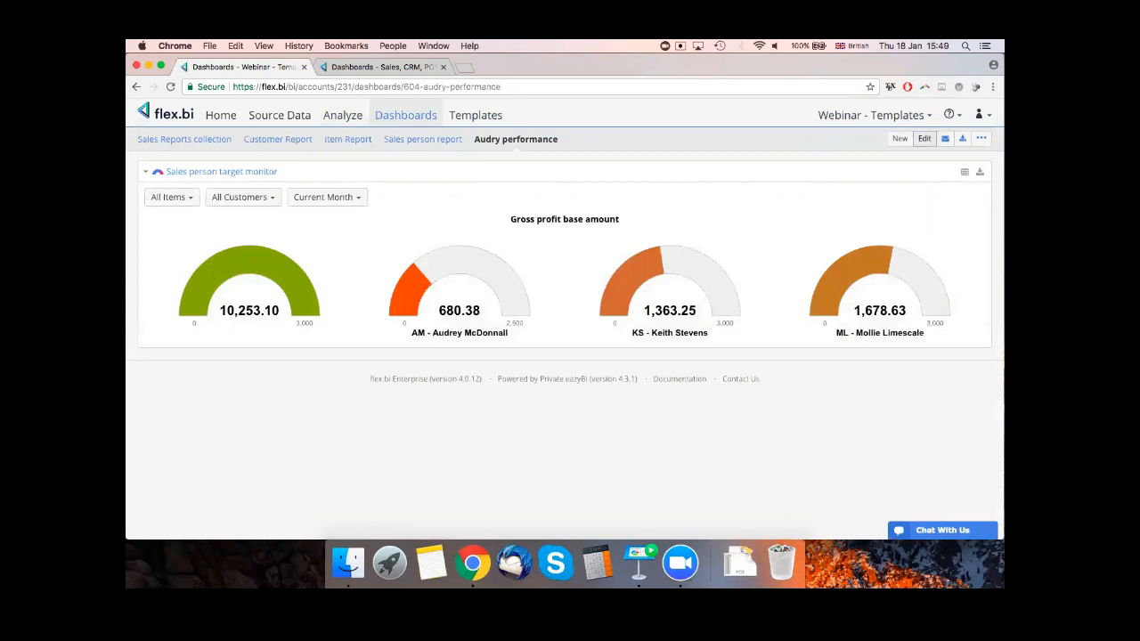
click(925, 138)
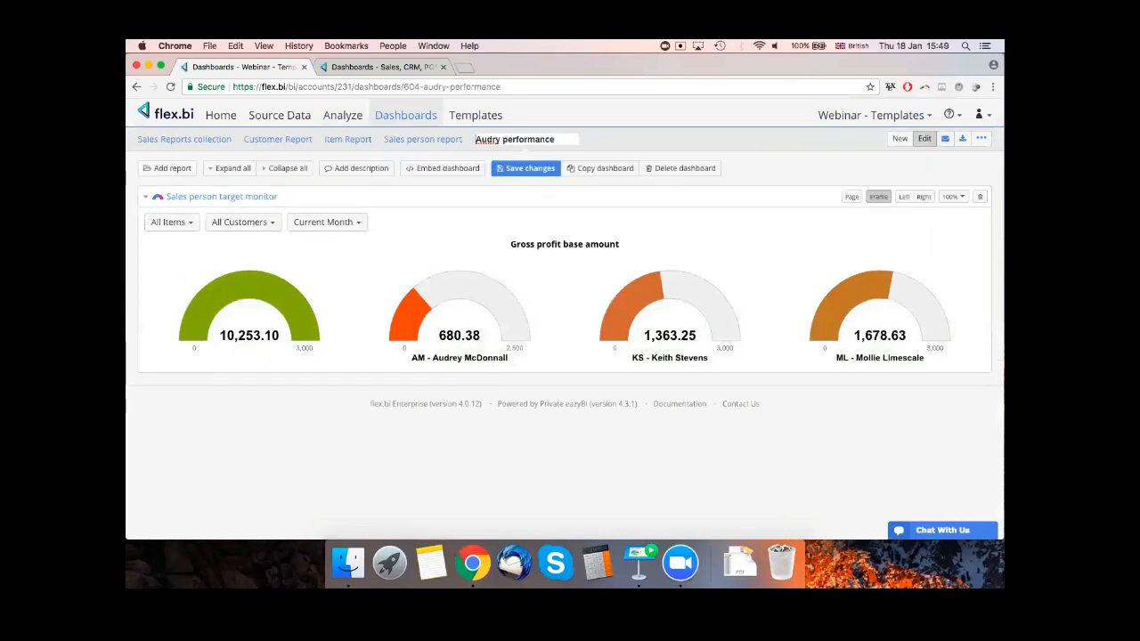
click(979, 195)
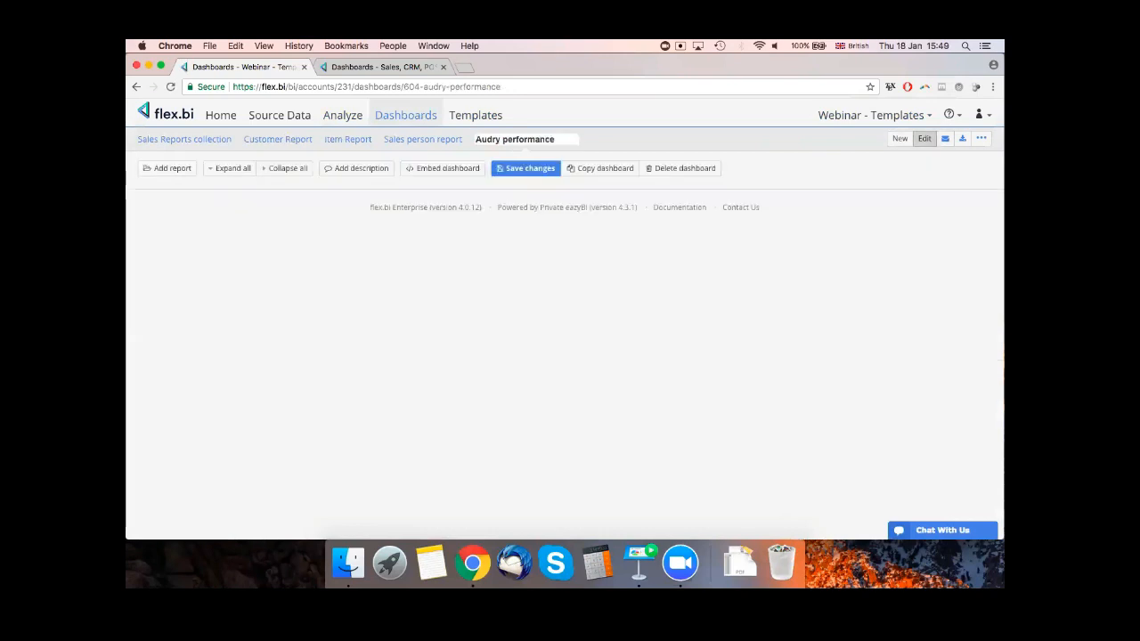
- Add the salesperson's monitor report to the performance dashboard and set its width to 50%
click(166, 168)
text(audry)
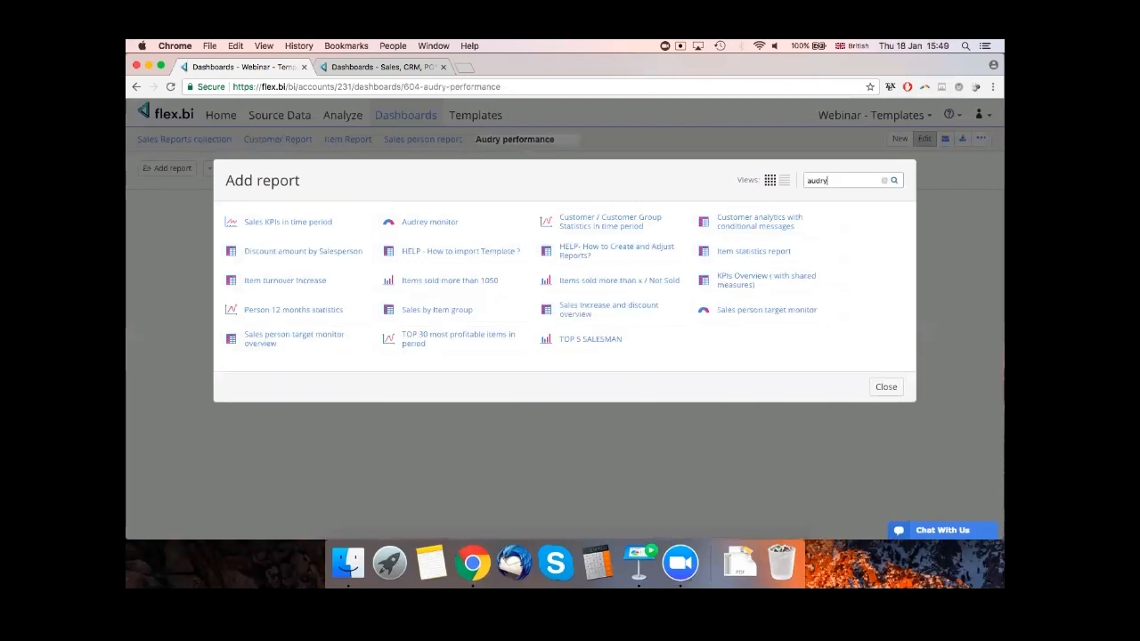
key(BackSpace)
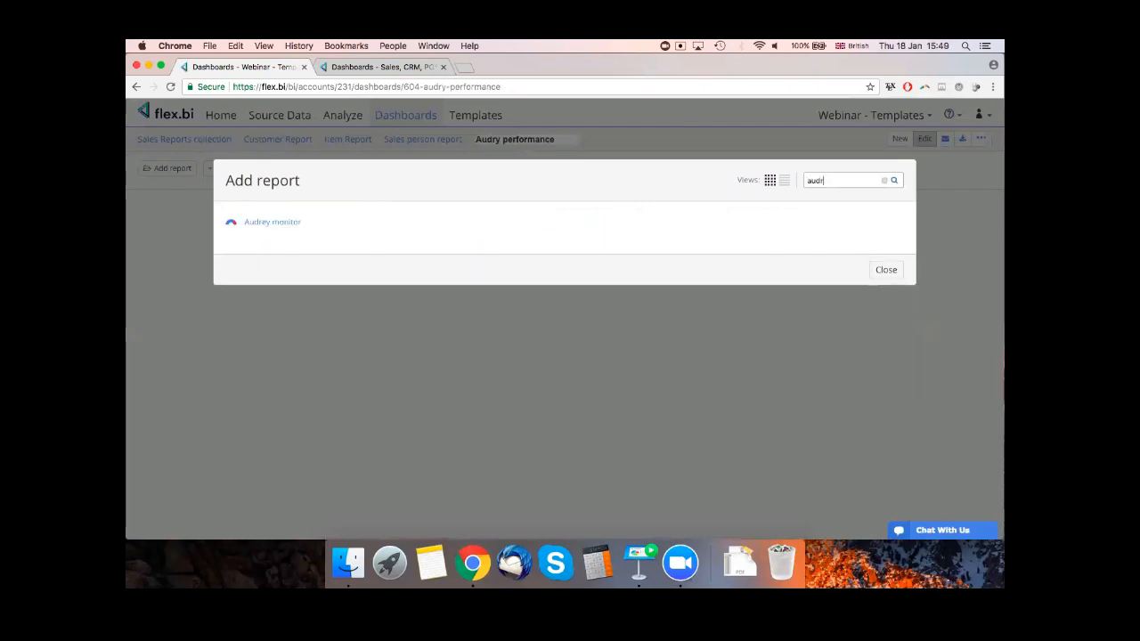
click(318, 224)
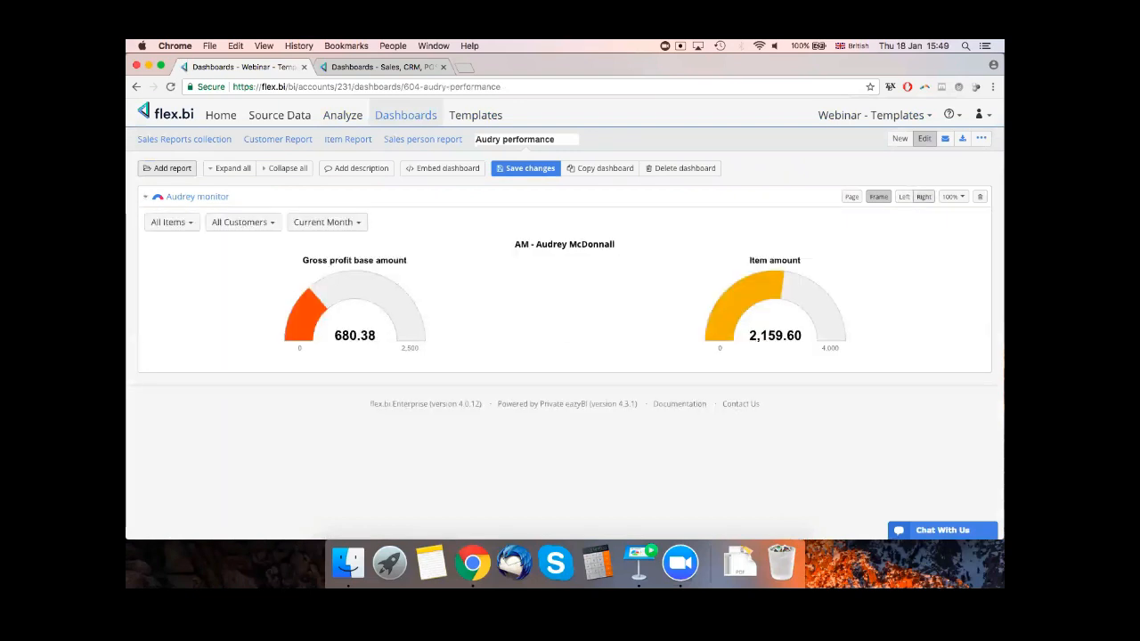
click(952, 196)
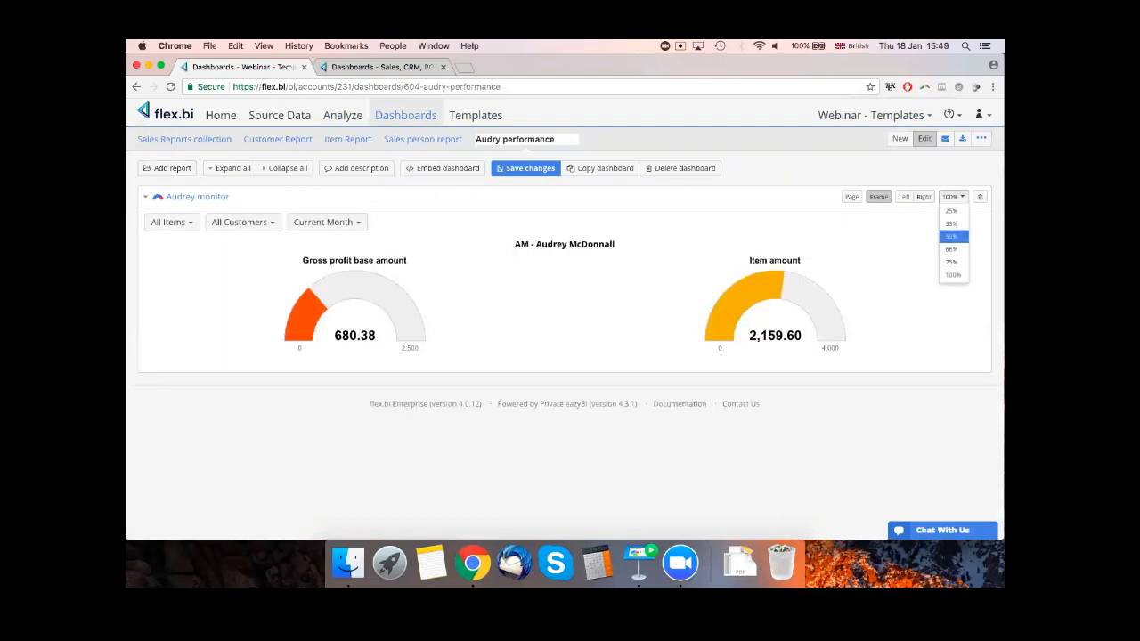
click(951, 236)
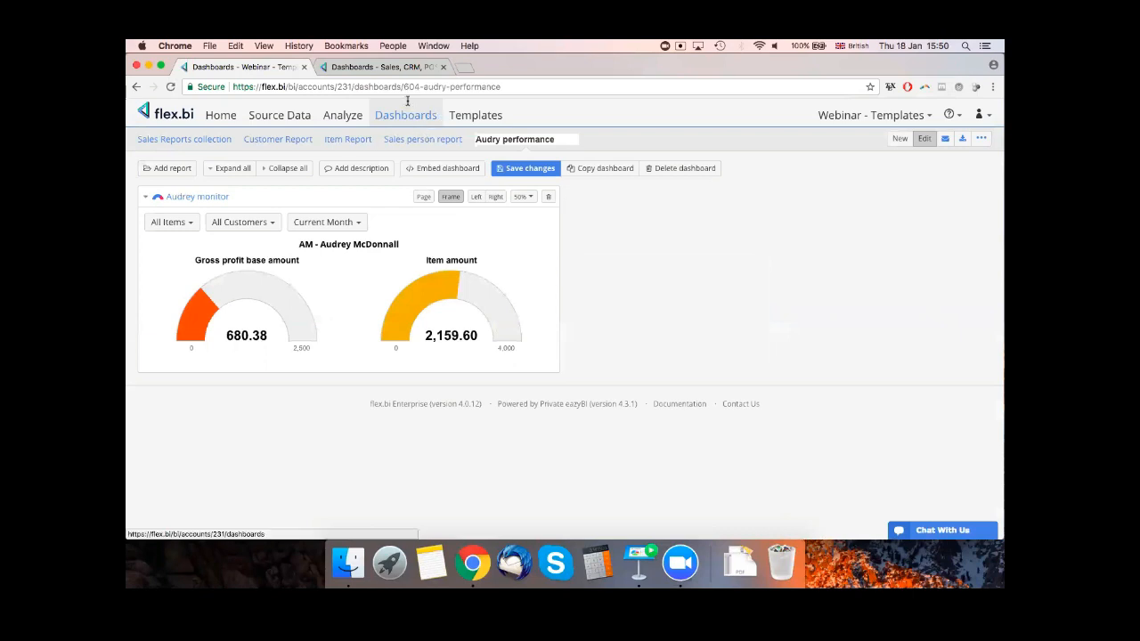
- Examine the Unpaid Invoices template dashboard, including its detailed customer overview and the Unpaid Invoices Overview report
click(360, 67)
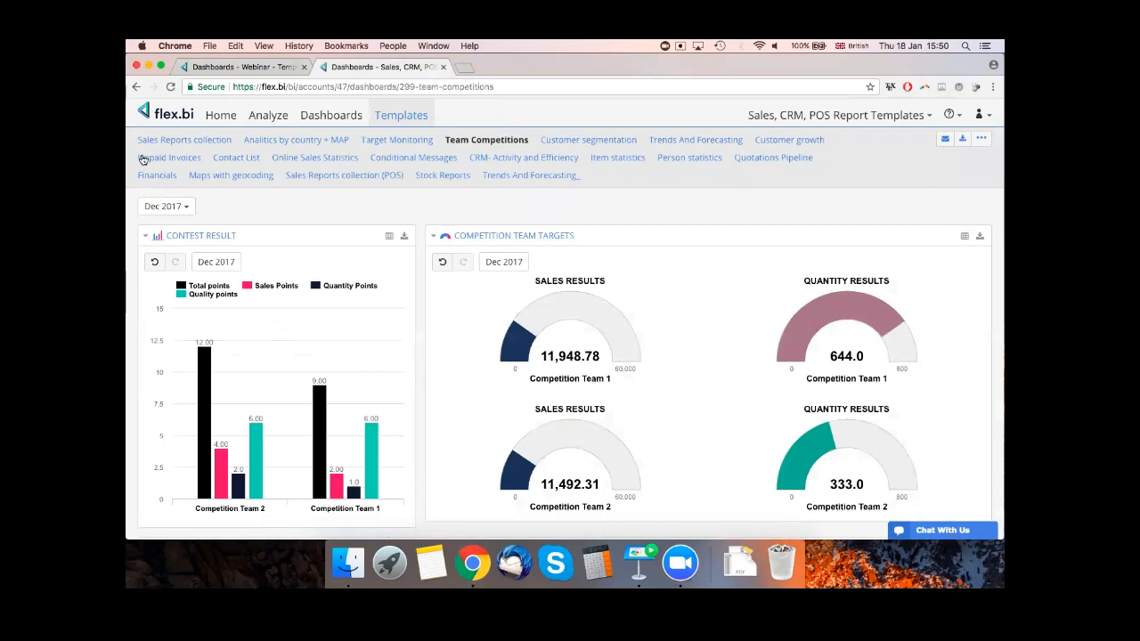
click(182, 158)
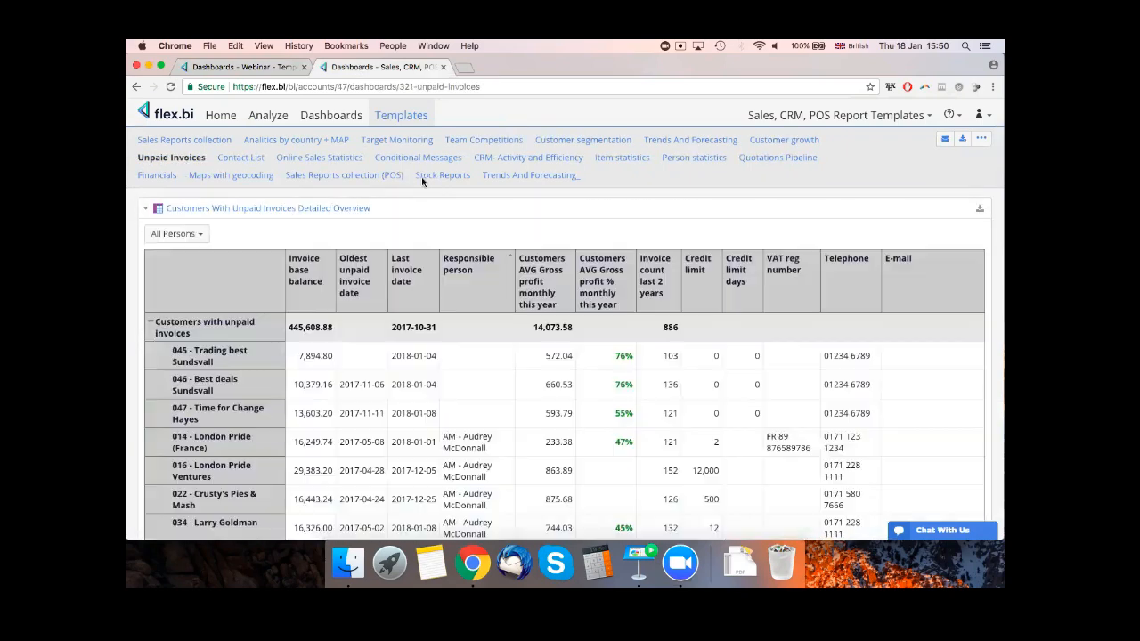
scroll(258, 241, down, 15)
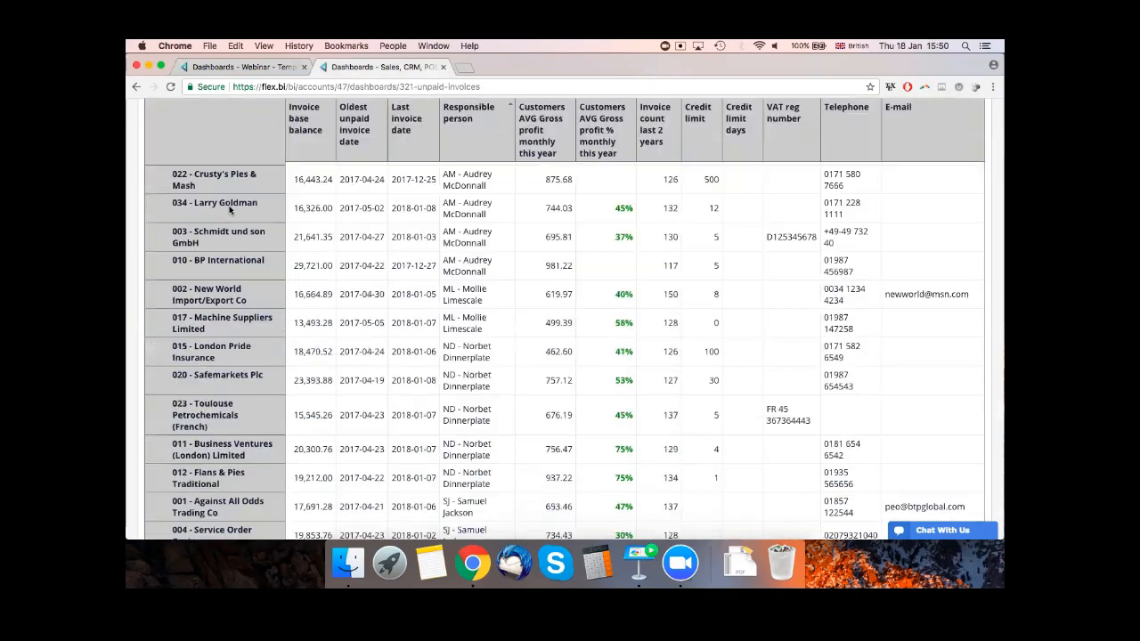
scroll(294, 228, down, 3)
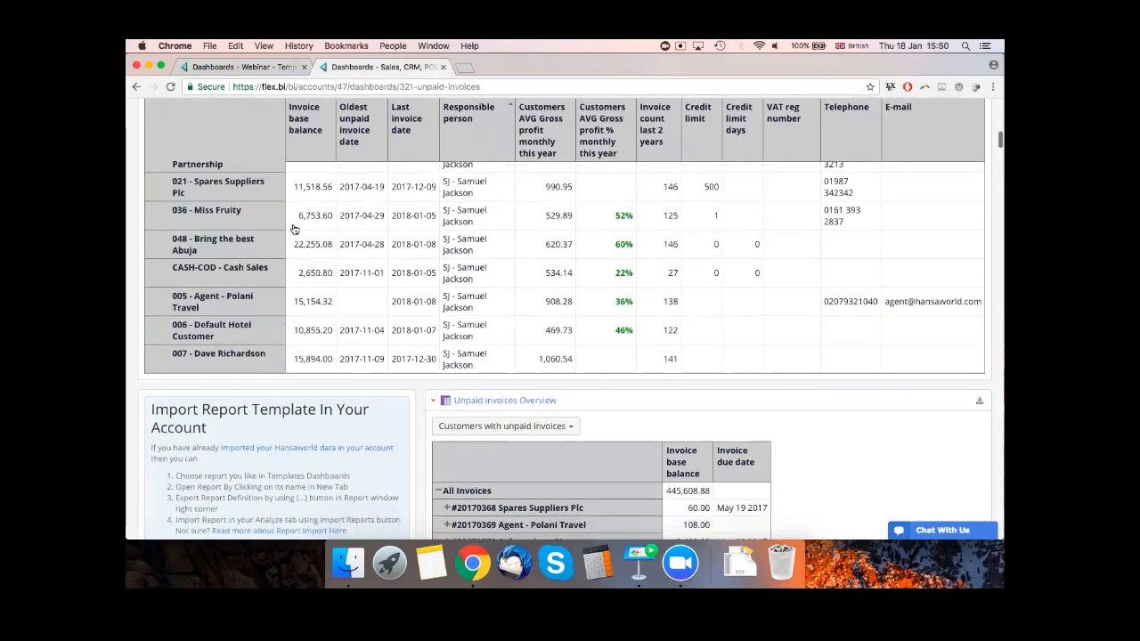
scroll(258, 233, up, 10)
scroll(256, 234, up, 10)
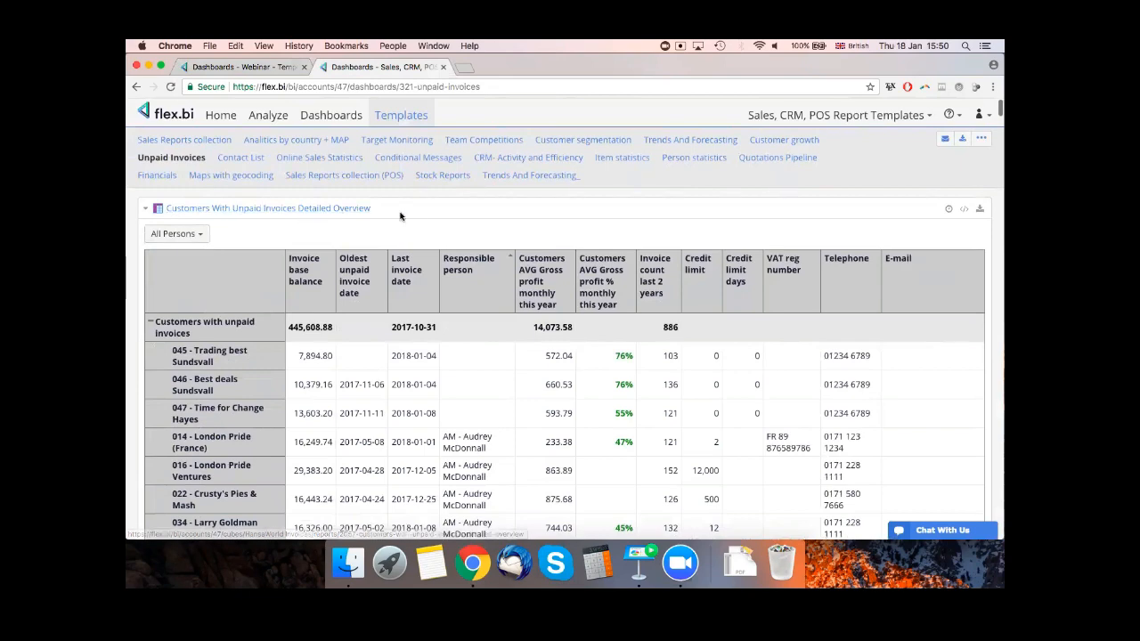
scroll(436, 217, down, 2)
scroll(437, 217, down, 10)
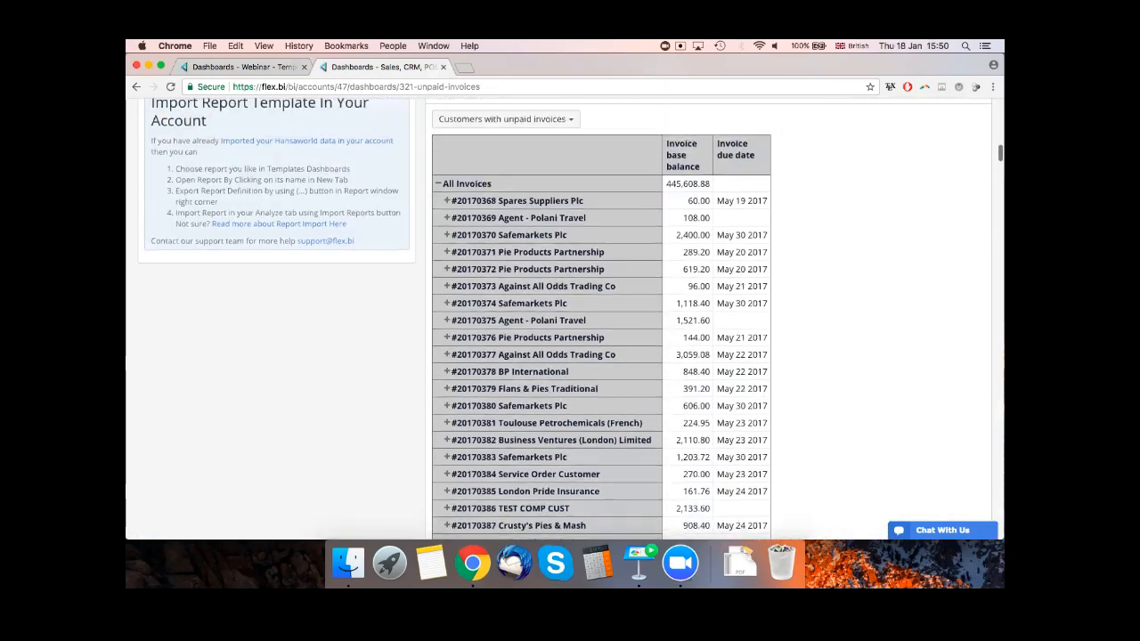
scroll(558, 319, up, 1)
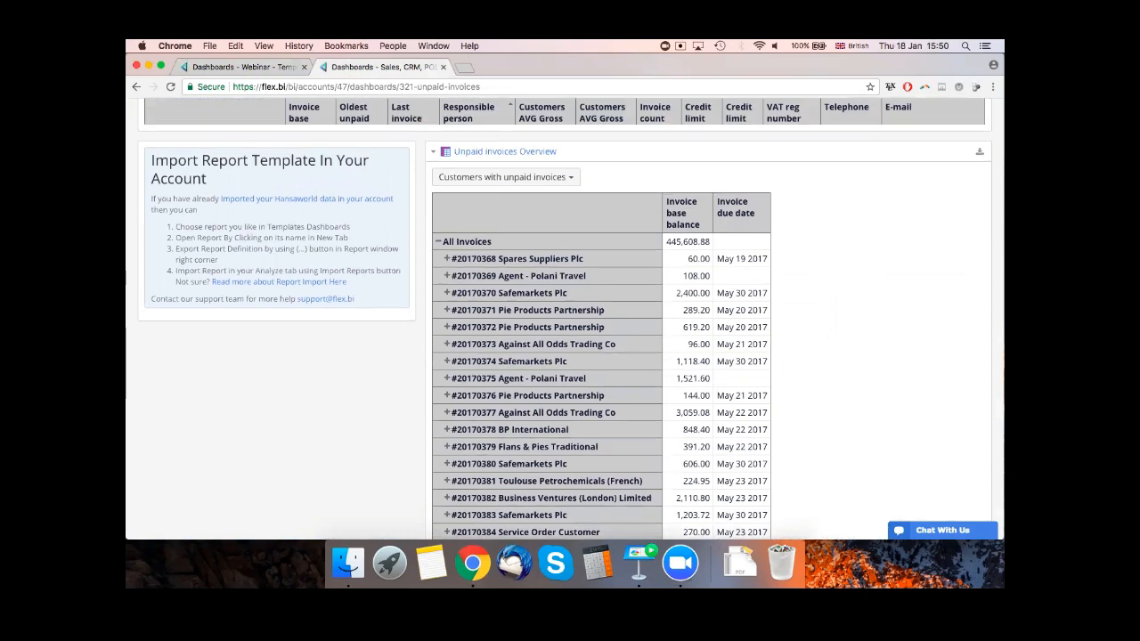
- Open the Unpaid Invoices Overview template report and copy its exported report definition
click(461, 153)
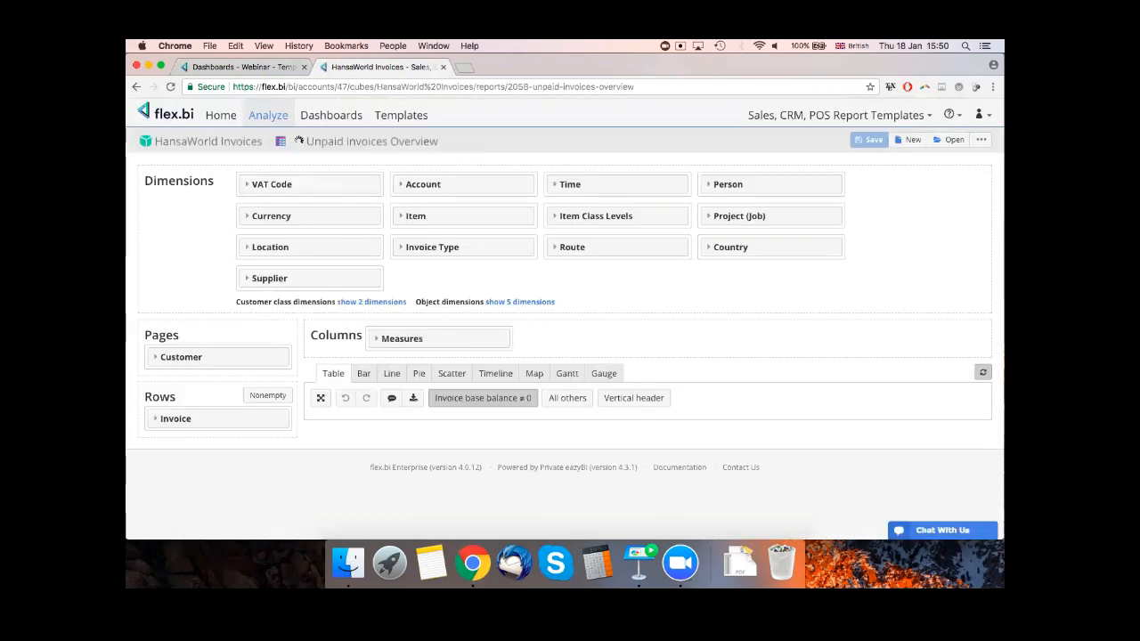
scroll(508, 275, down, 3)
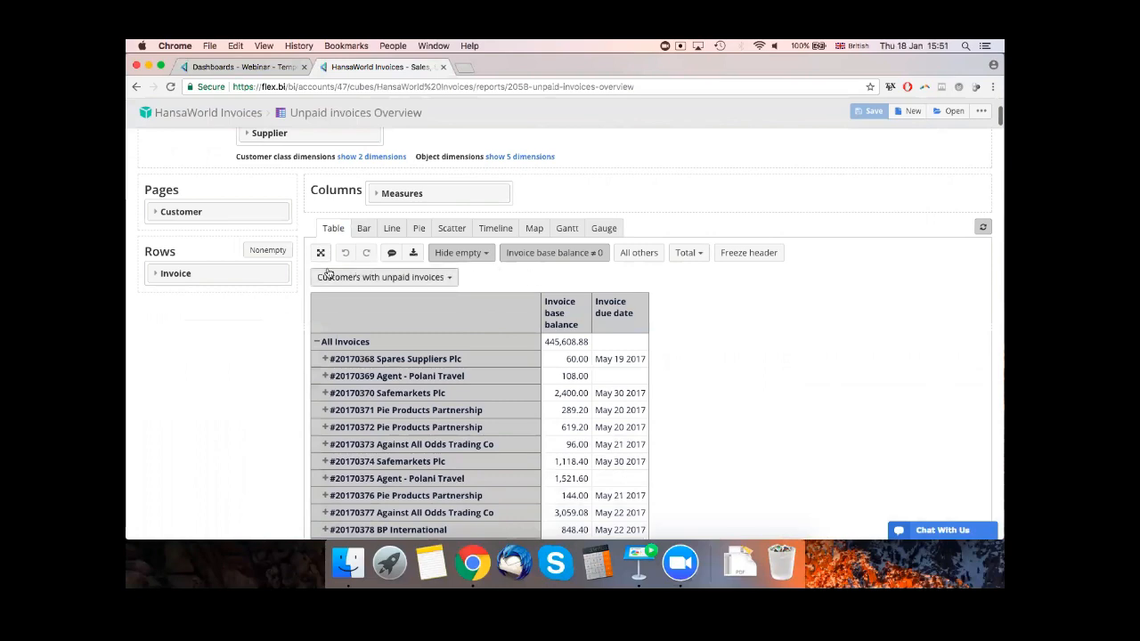
scroll(591, 194, up, 1)
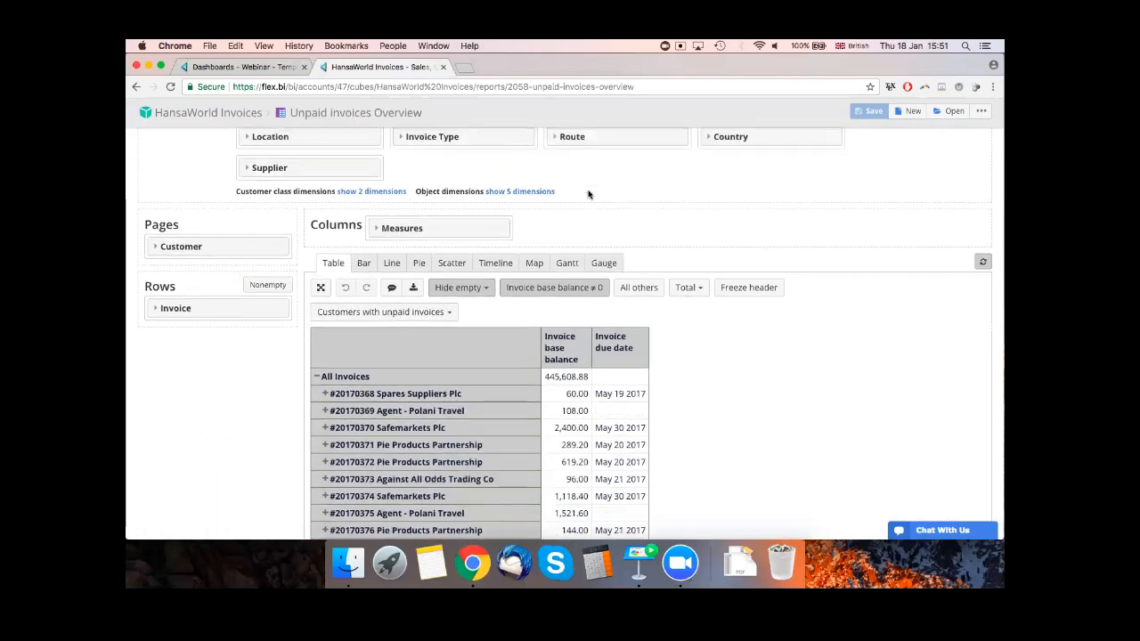
scroll(565, 334, up, 3)
click(980, 140)
click(939, 173)
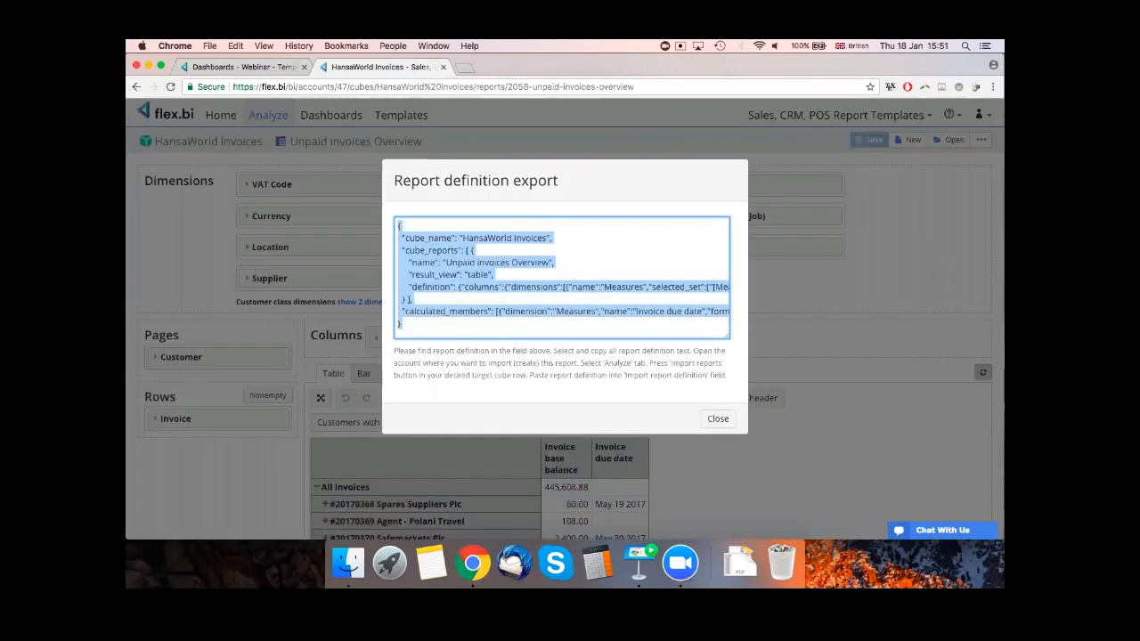
click(718, 418)
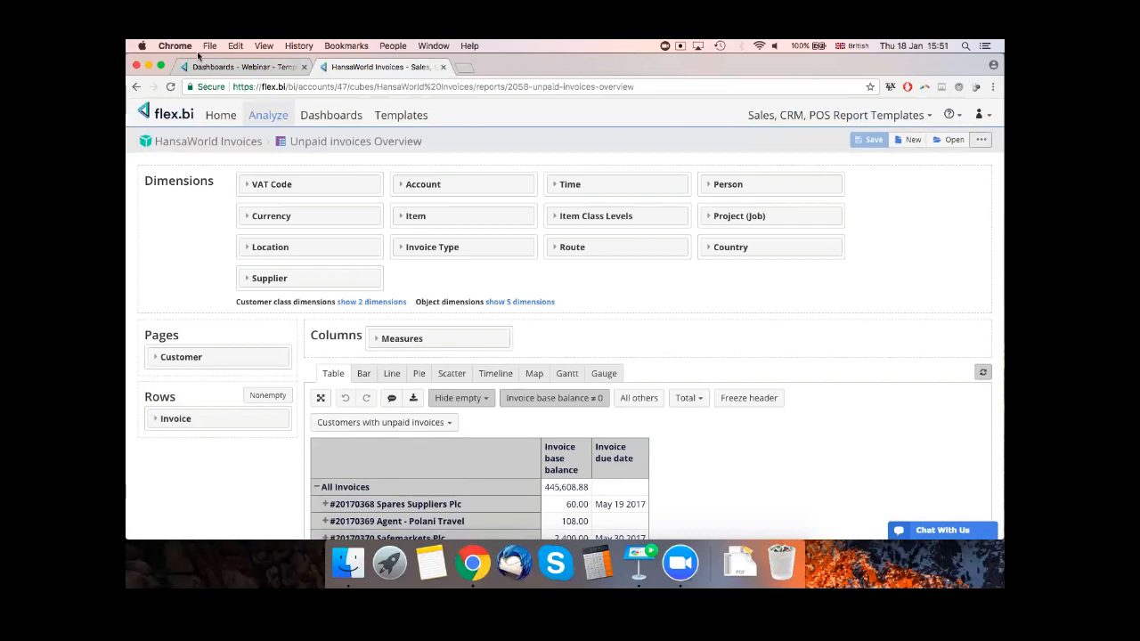
- Save the performance dashboard in the Webinar - Templates account and import the copied report definition into the HansaWorld Invoices cube
click(236, 66)
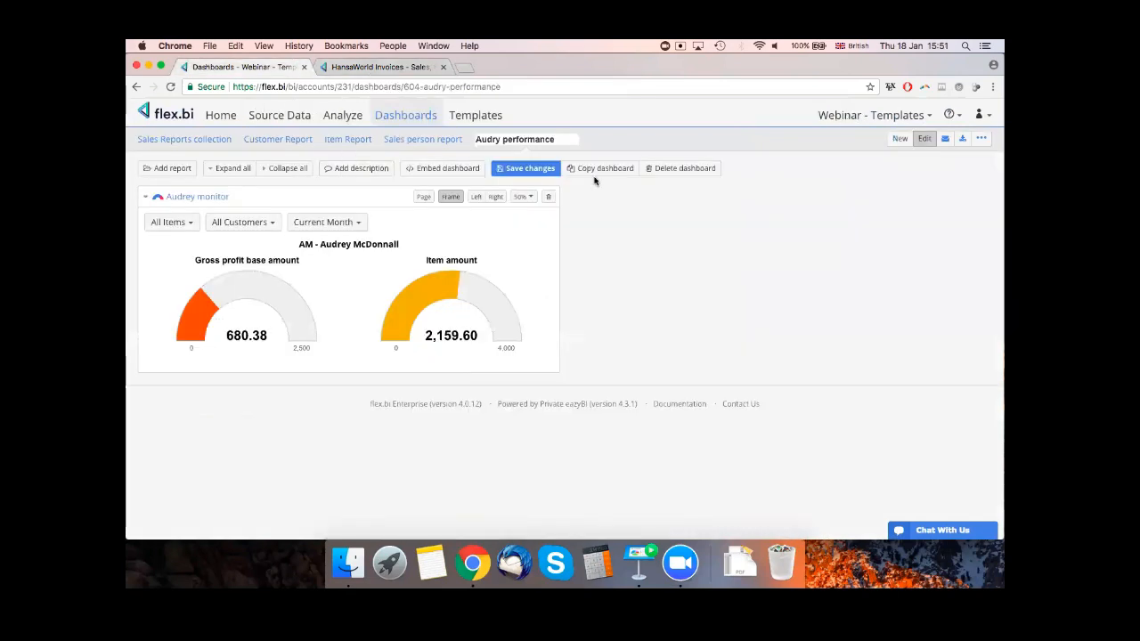
click(532, 170)
click(334, 117)
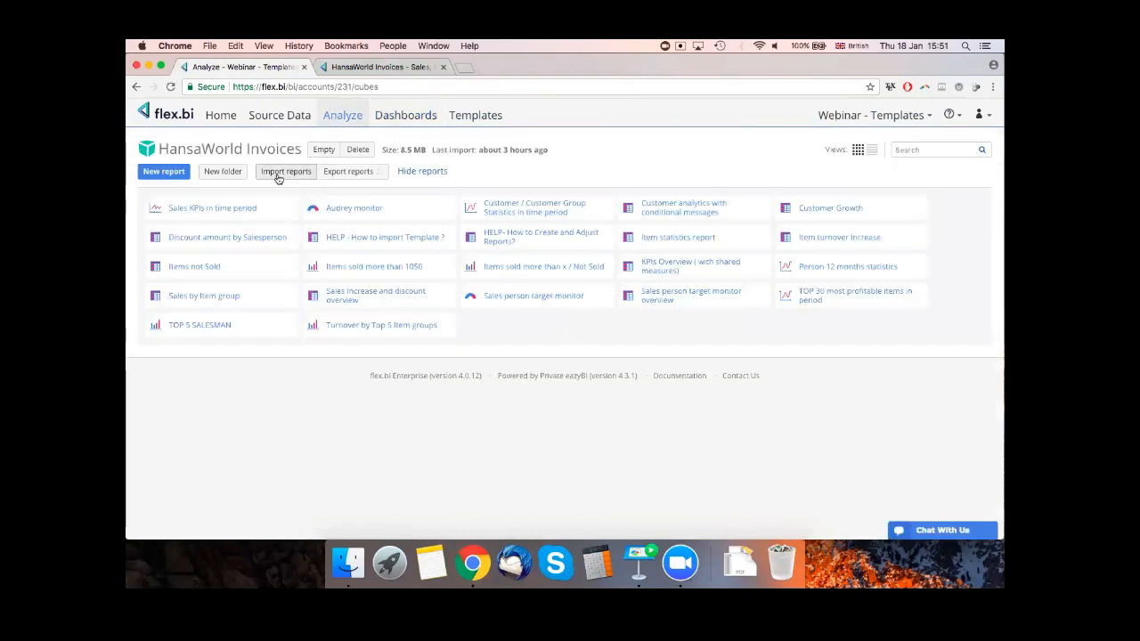
click(280, 178)
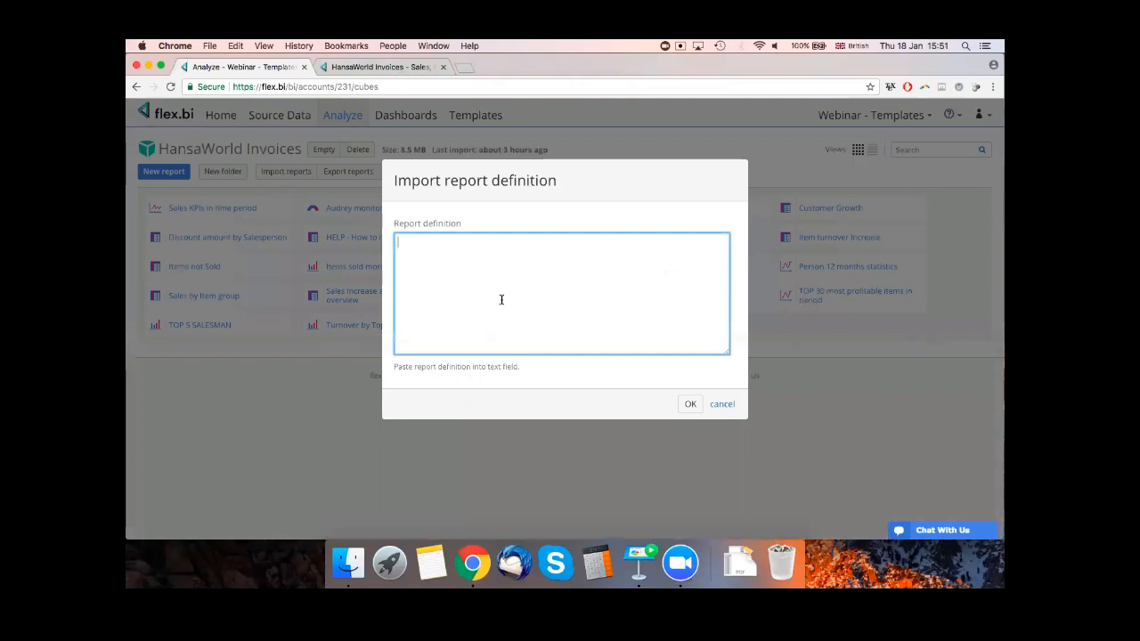
key(super+v)
click(690, 404)
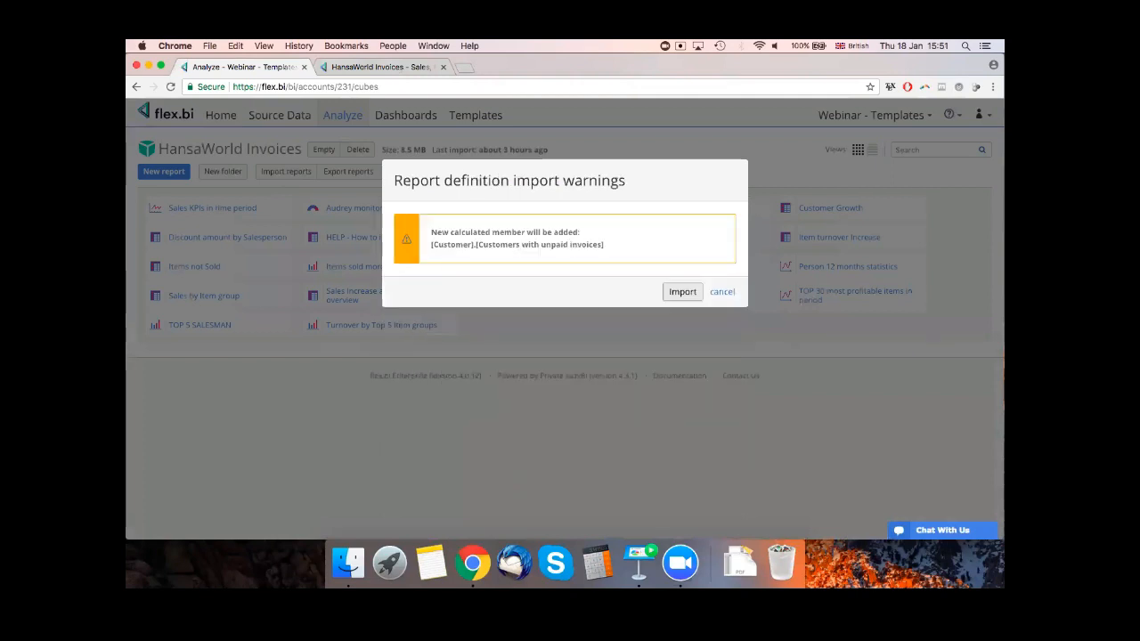
click(683, 293)
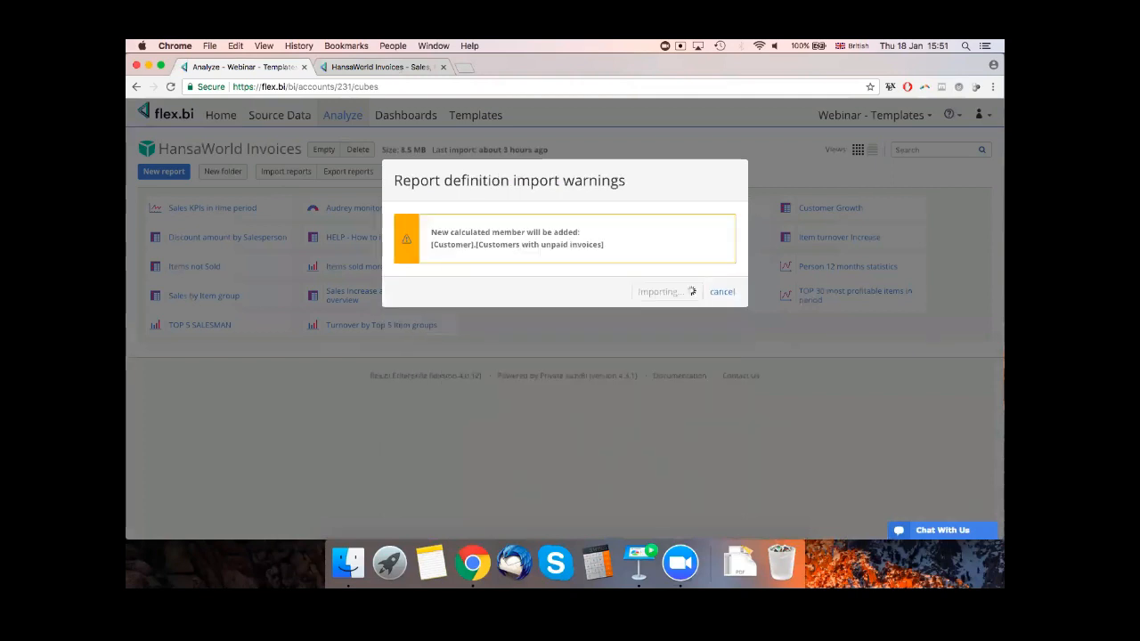
click(722, 305)
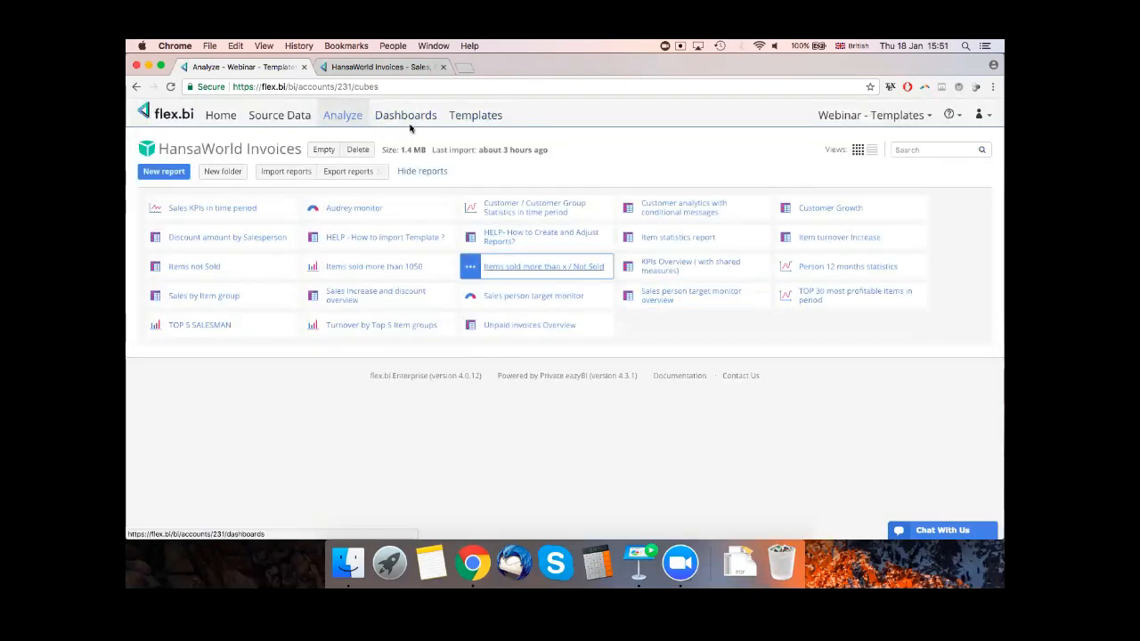
- Open the imported Unpaid Invoices Overview report, review its invoice list and add the Person dimension to Pages
click(516, 326)
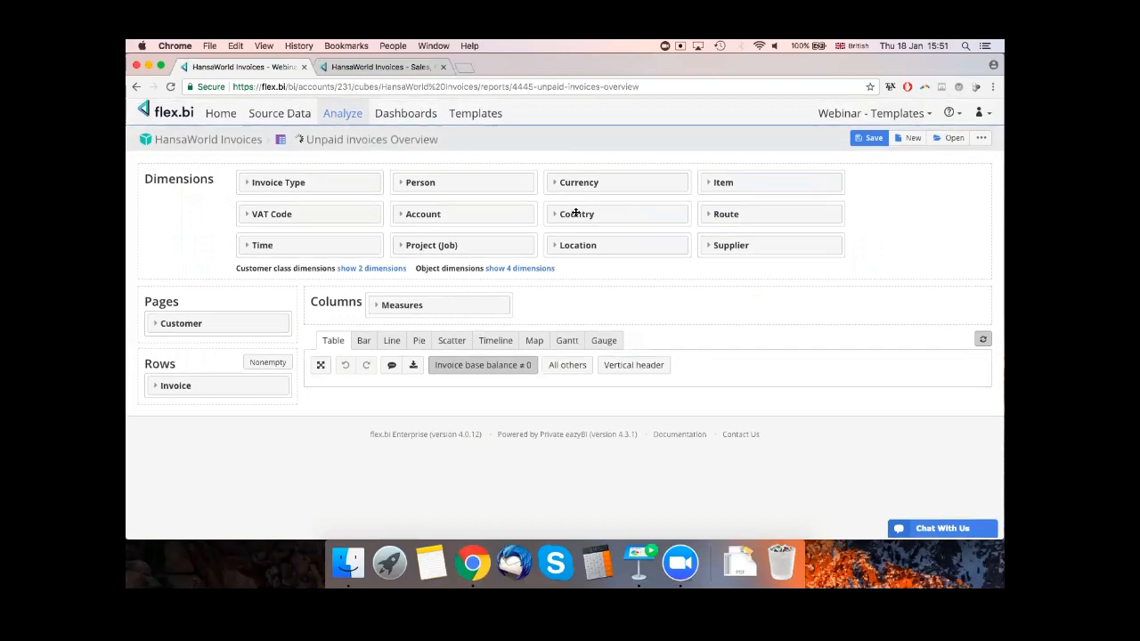
scroll(300, 348, down, 2)
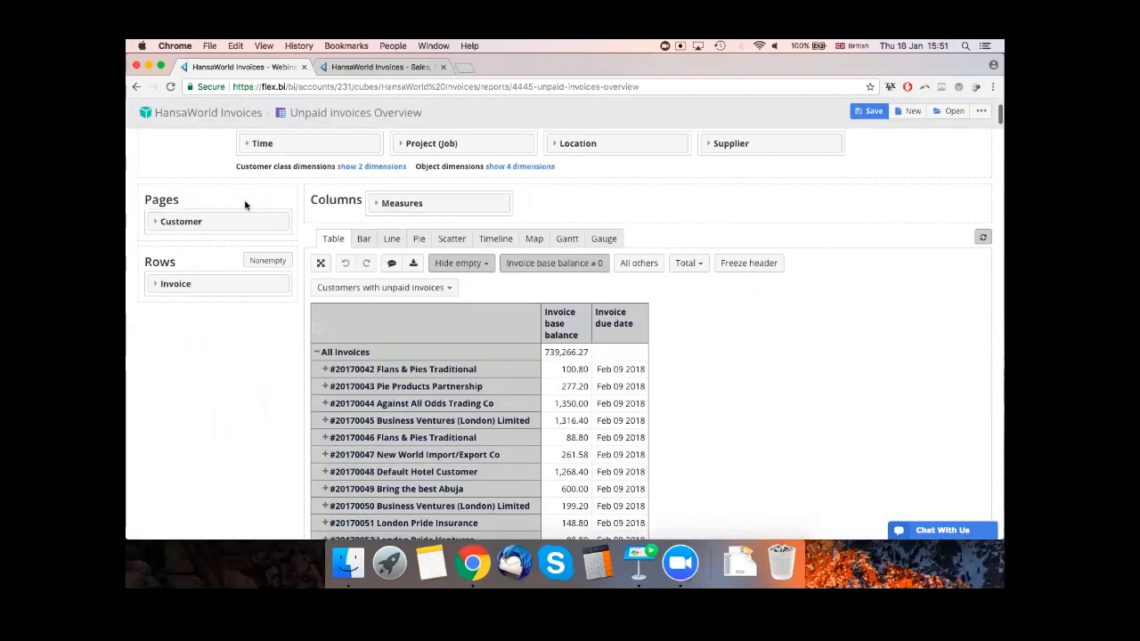
scroll(294, 192, up, 1)
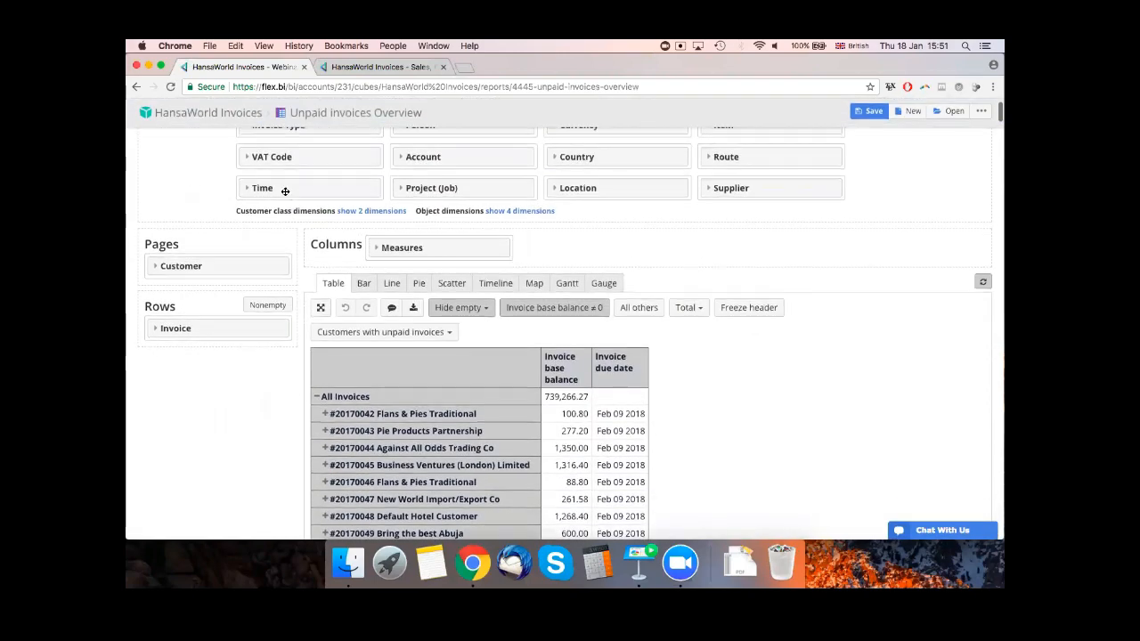
scroll(440, 331, down, 2)
scroll(441, 331, down, 20)
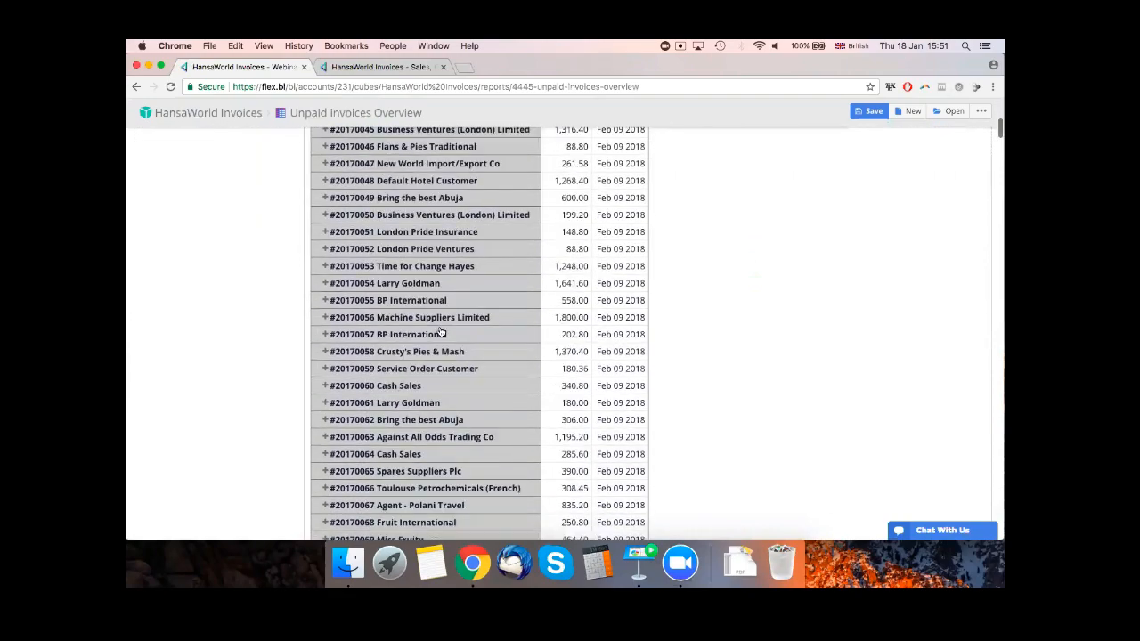
scroll(441, 331, up, 20)
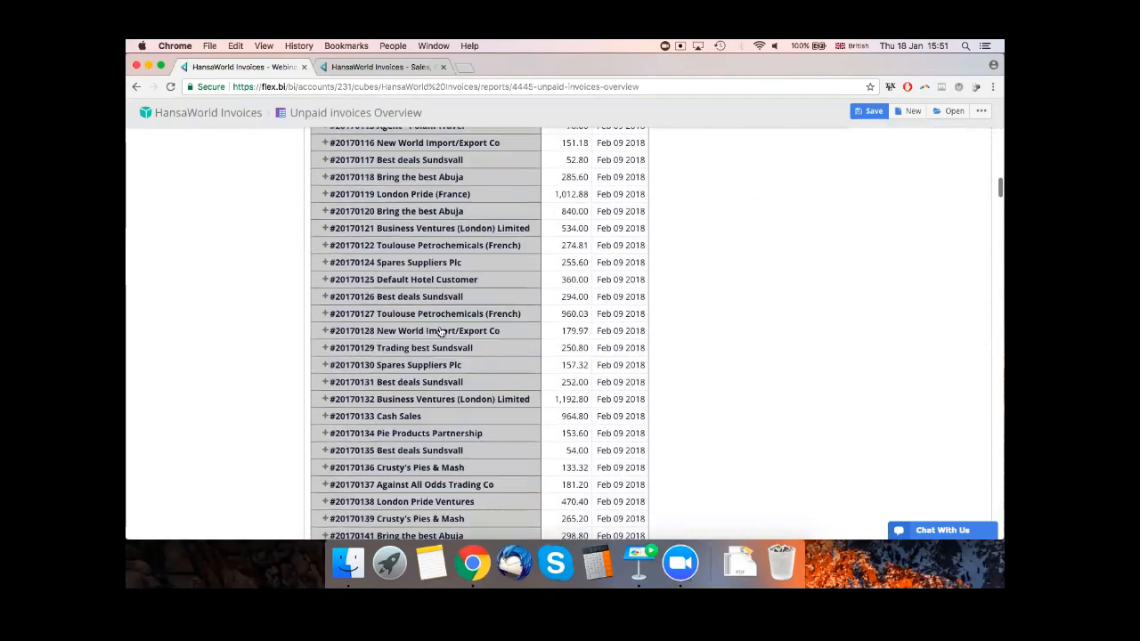
scroll(616, 352, down, 1)
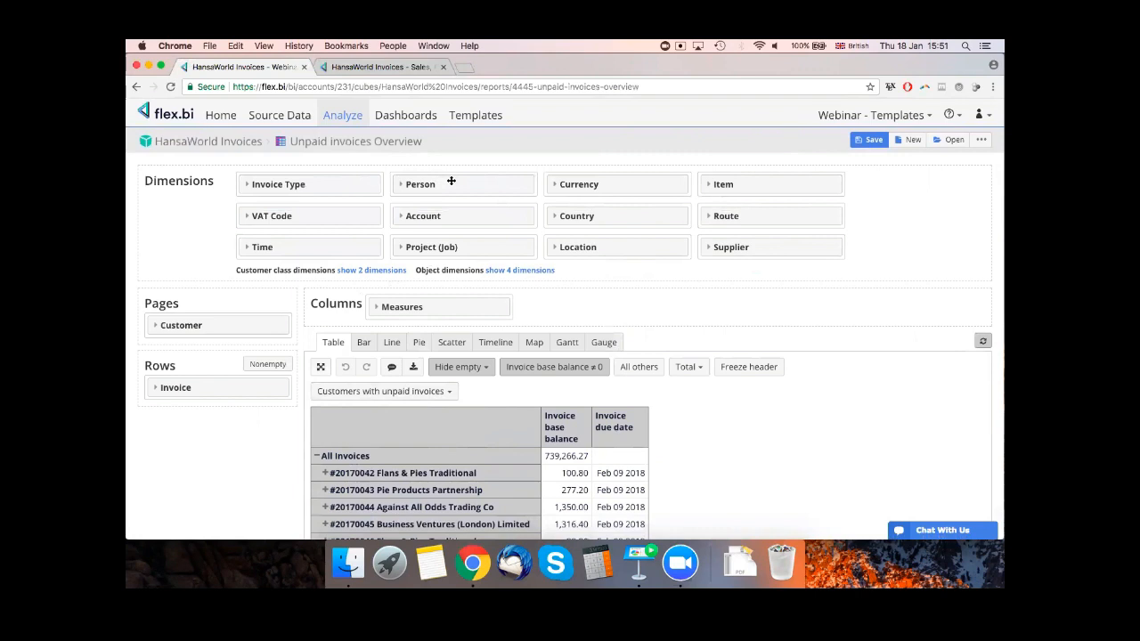
drag(436, 187, 246, 319)
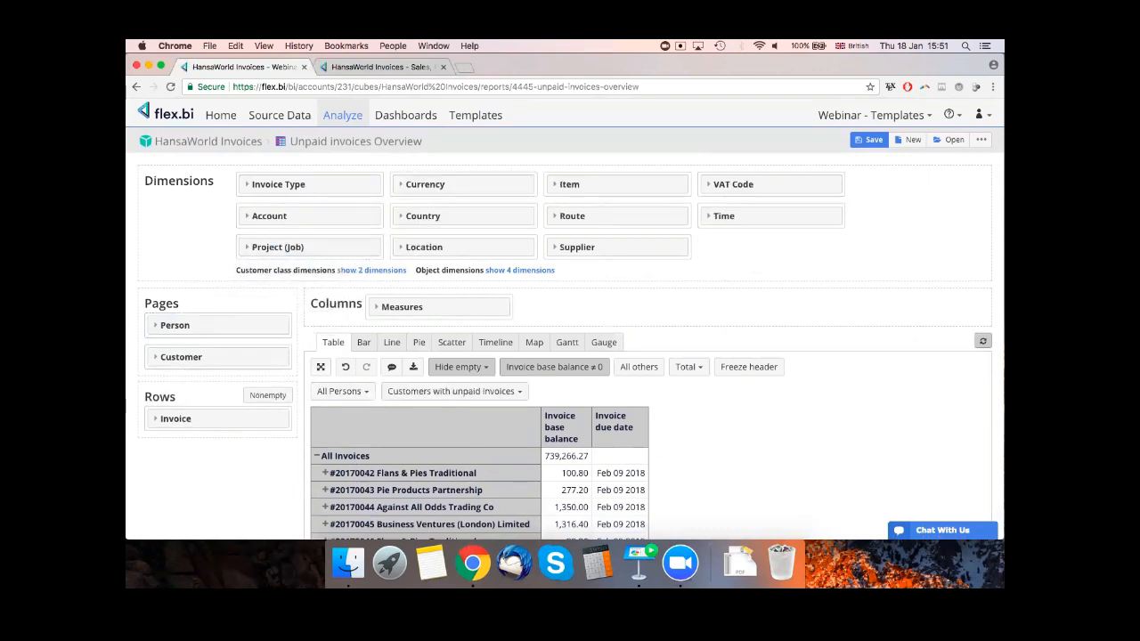
click(341, 391)
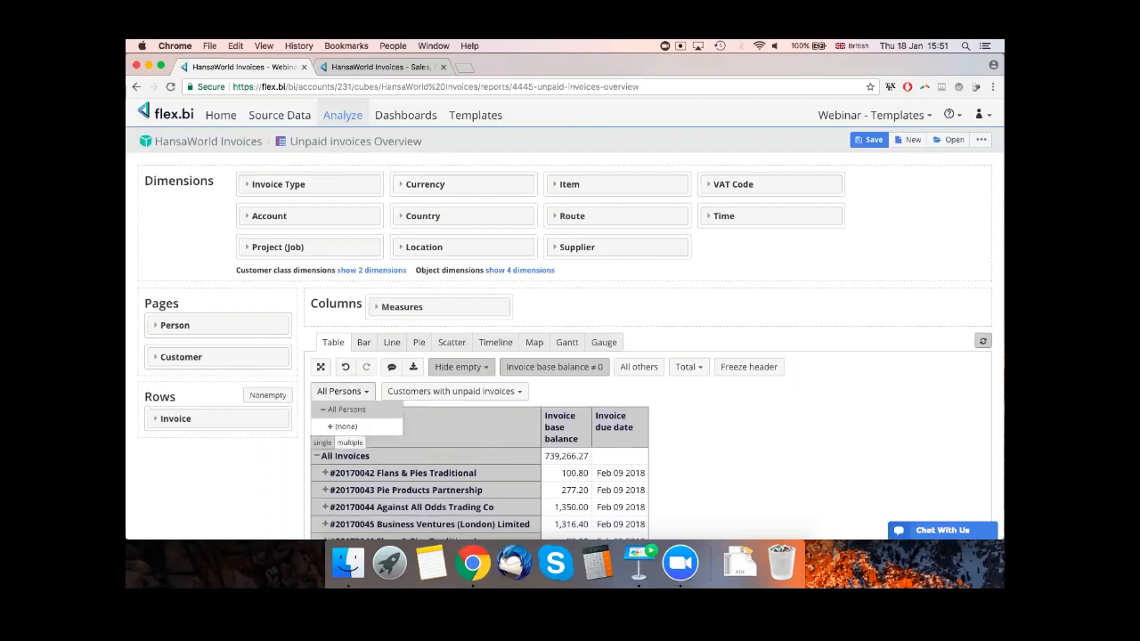
click(342, 391)
- Find the salesperson by first name in the Person page dimension and bookmark that member
click(153, 325)
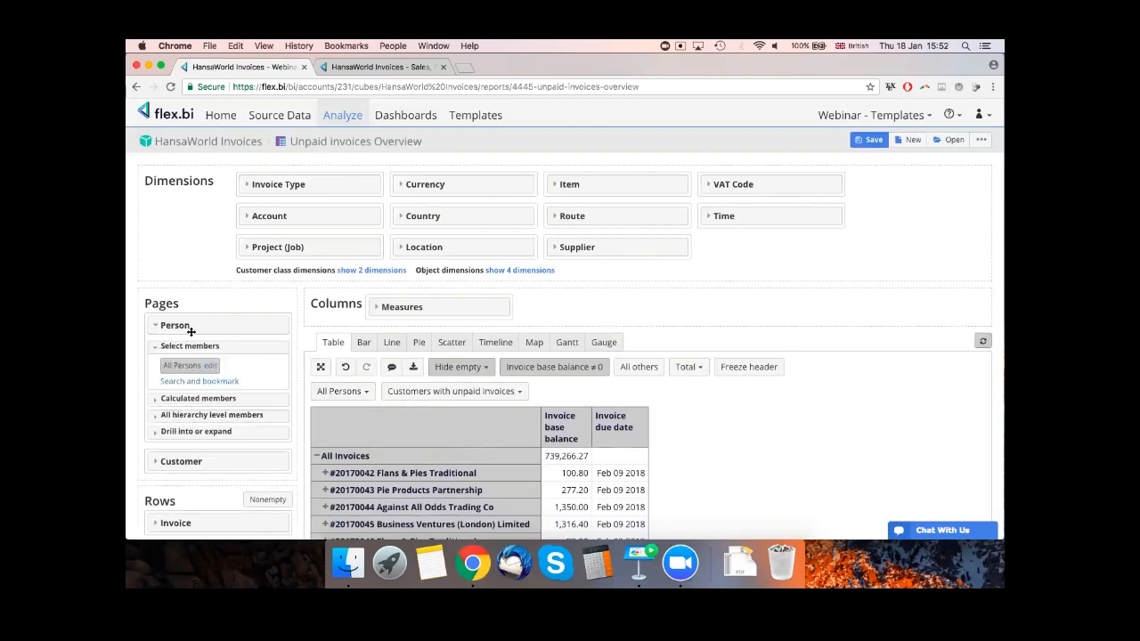
click(186, 383)
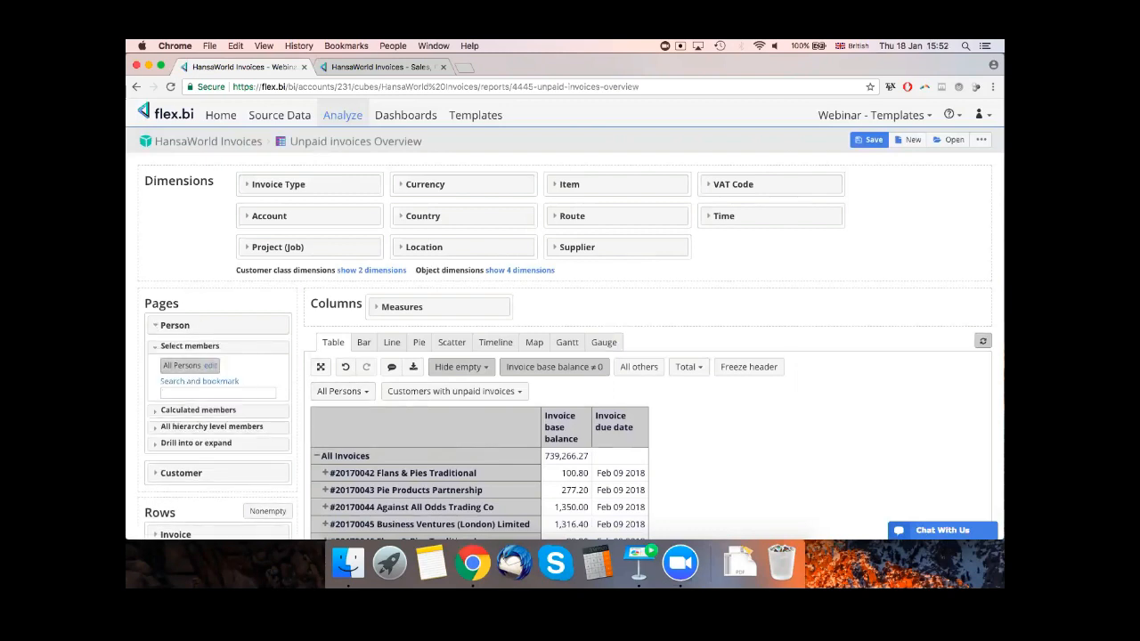
key(Down)
key(Return)
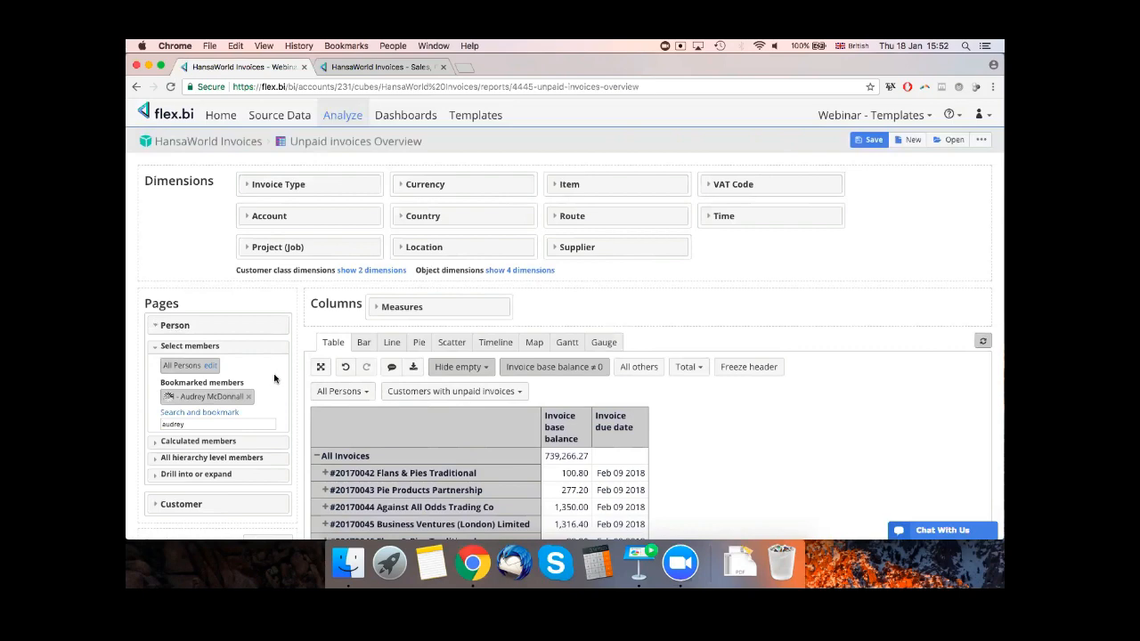
scroll(378, 272, down, 4)
scroll(378, 272, down, 5)
scroll(370, 273, up, 6)
scroll(364, 274, down, 2)
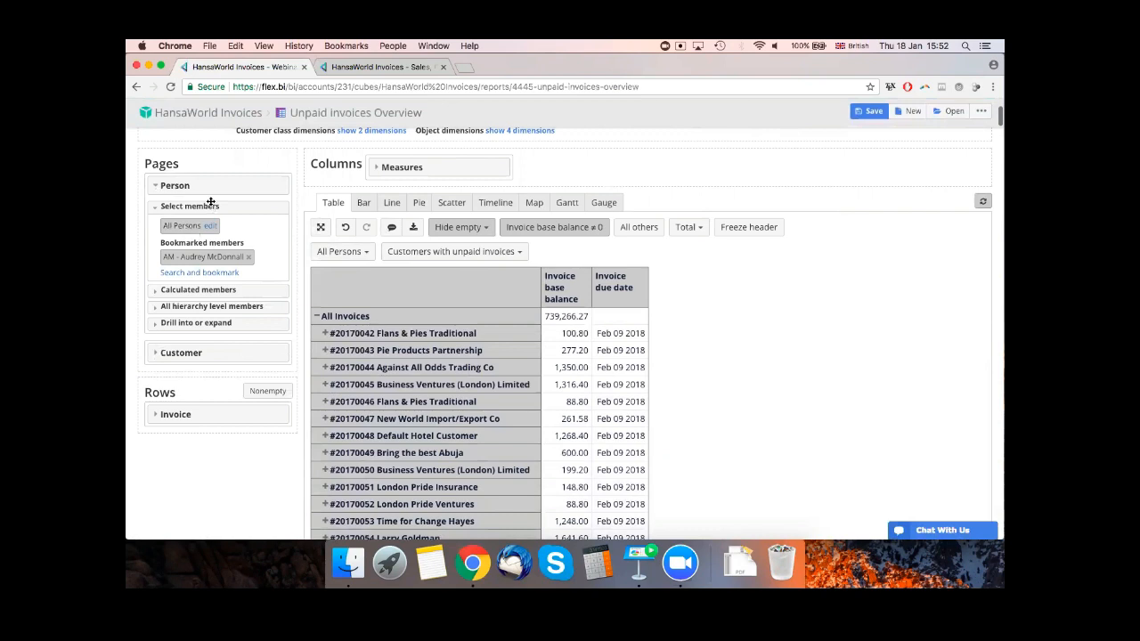
- Move the Person dimension from Pages to Rows, drop the All Persons total and collapse the All Invoices row
drag(214, 183, 211, 318)
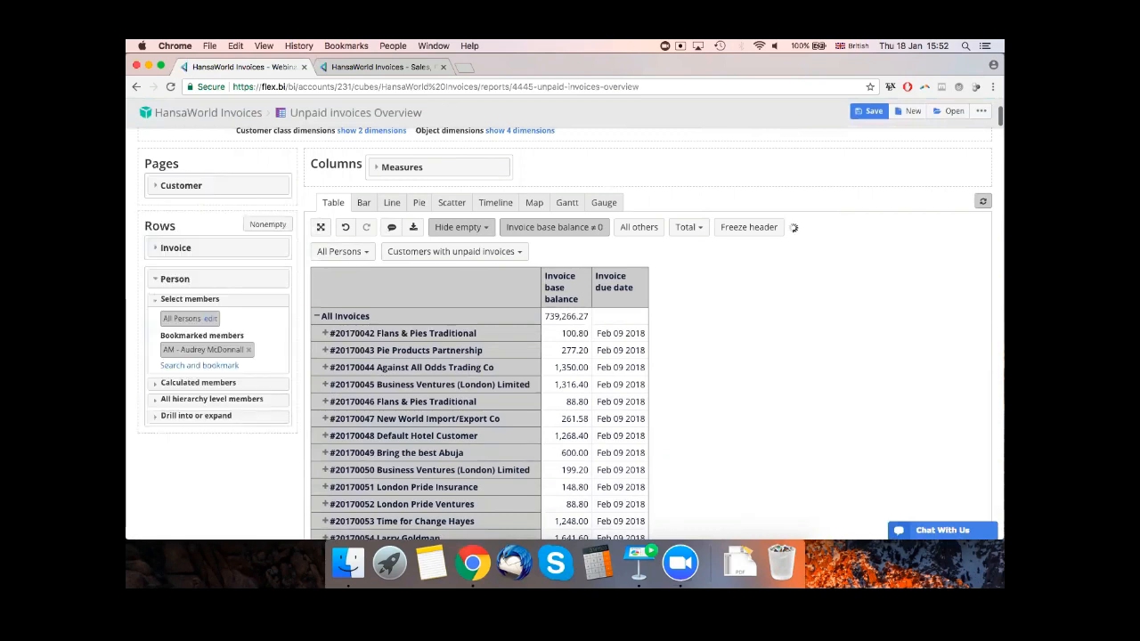
click(166, 279)
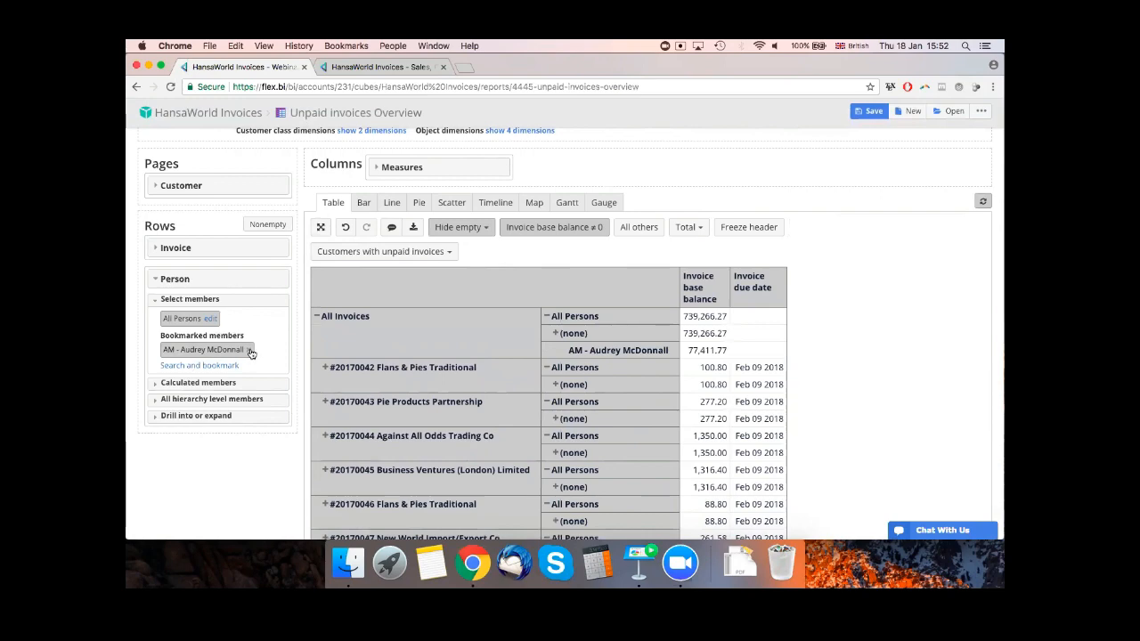
click(190, 320)
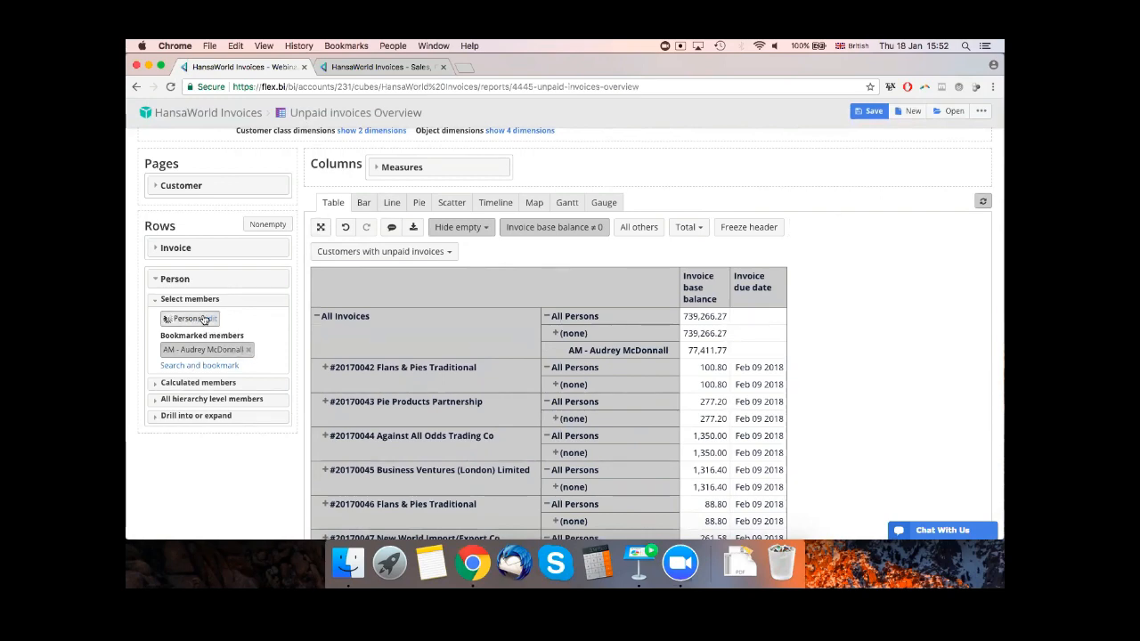
click(316, 316)
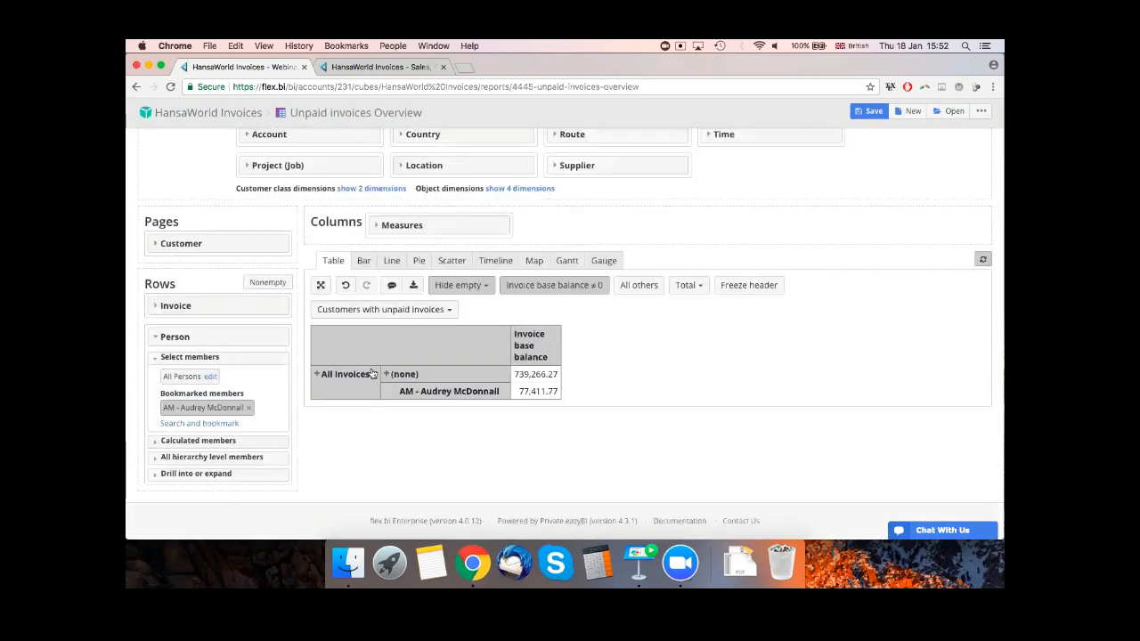
- Expand the (none) person group to list the individual salespeople and open the Invoice dimension's member selection
click(442, 390)
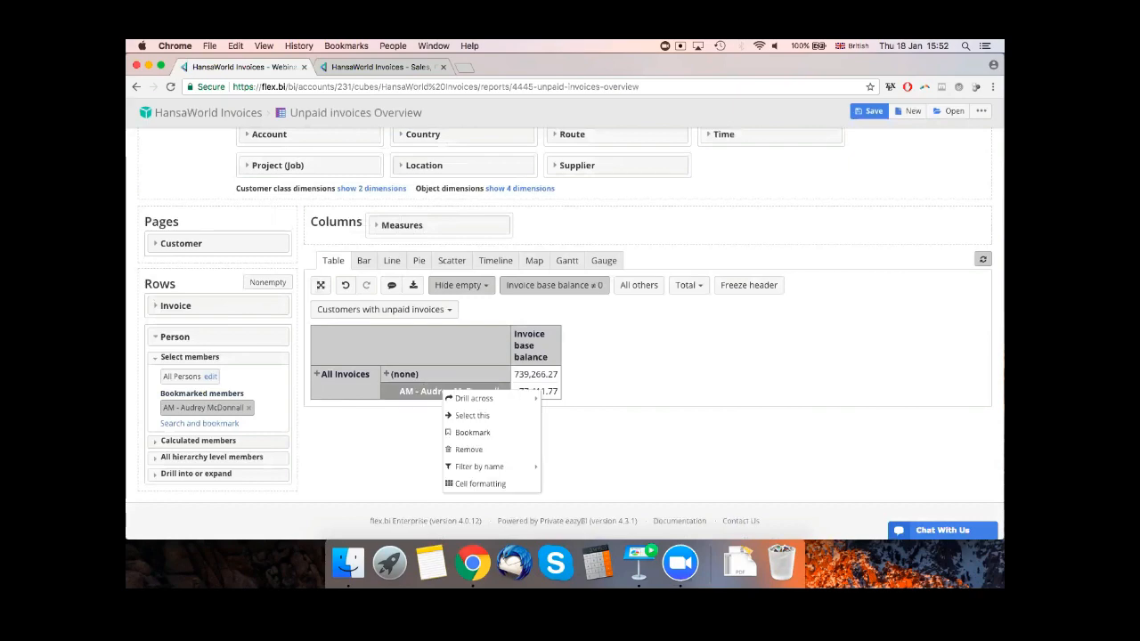
click(605, 378)
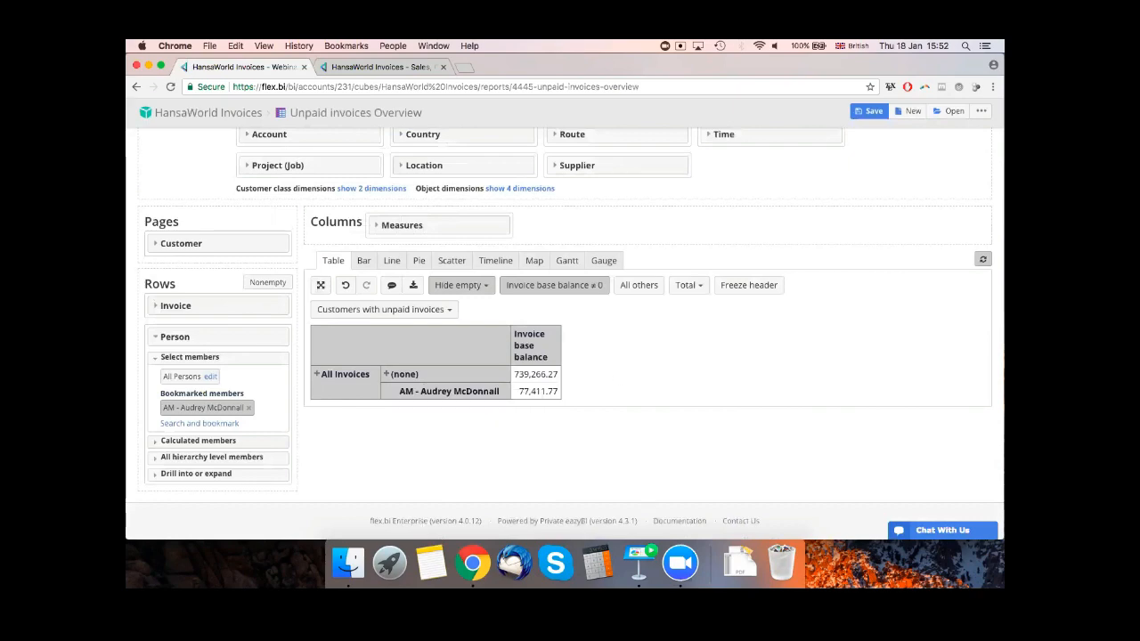
click(385, 374)
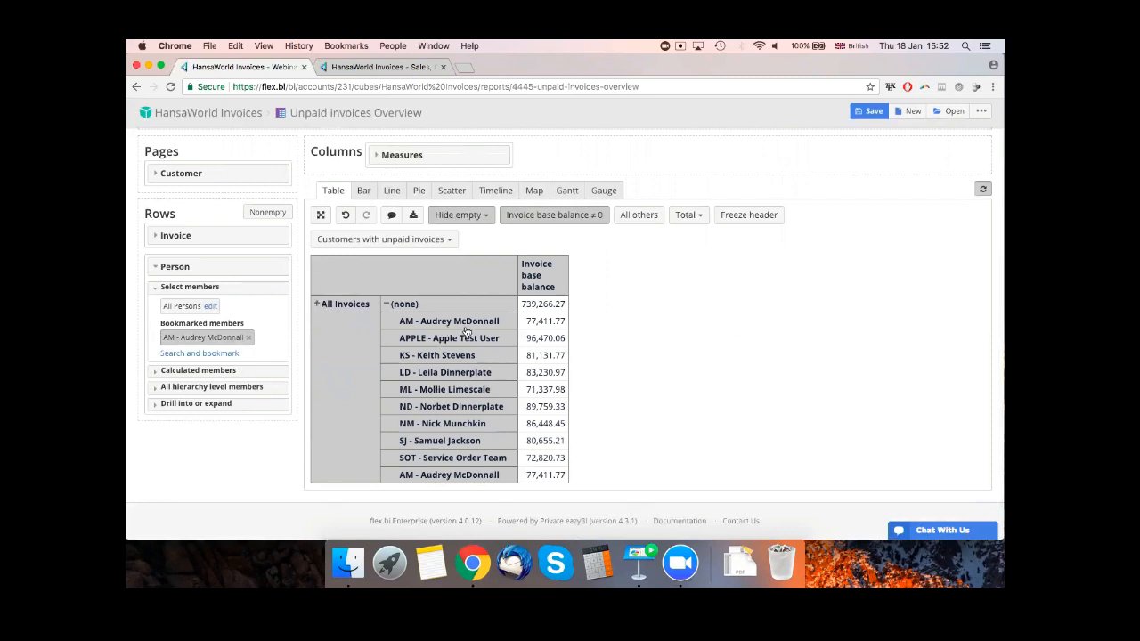
scroll(464, 353, up, 1)
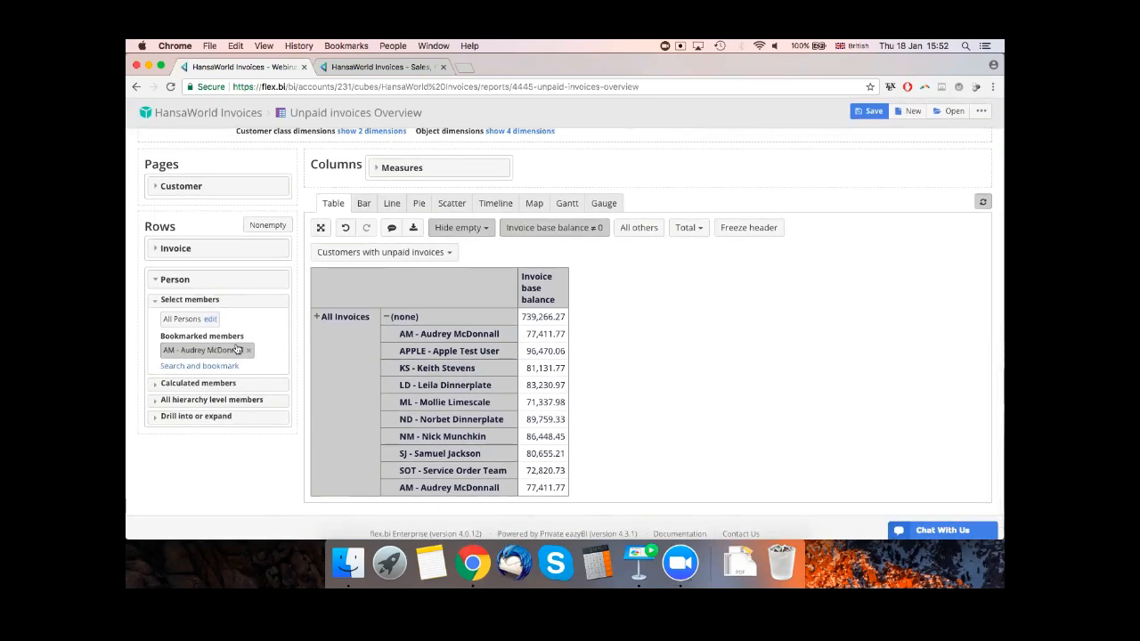
click(201, 249)
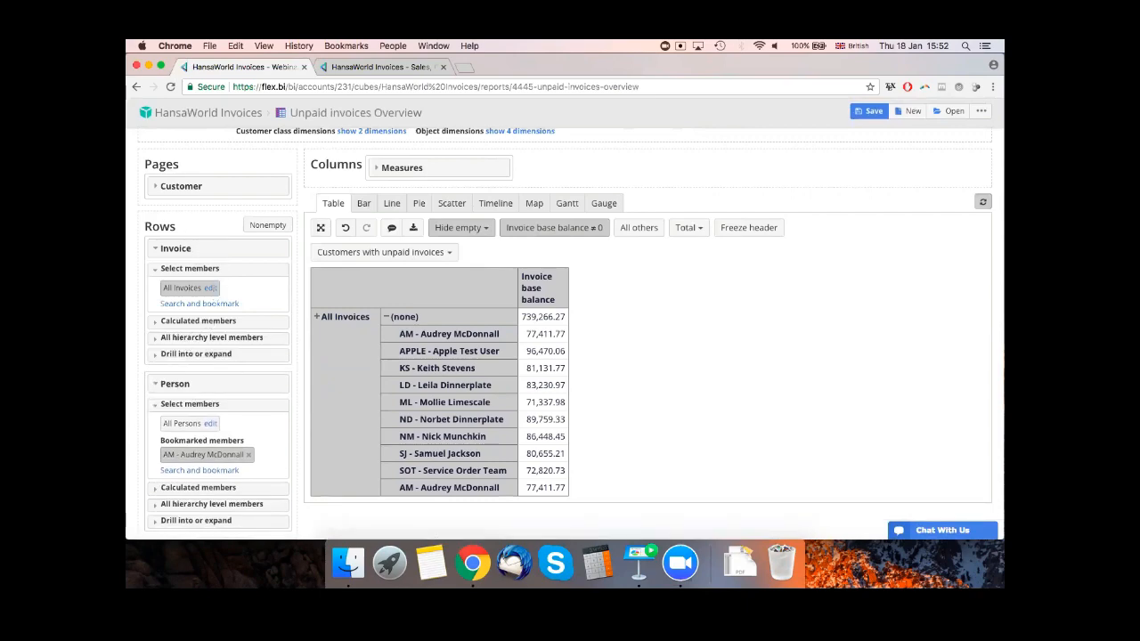
scroll(228, 393, down, 1)
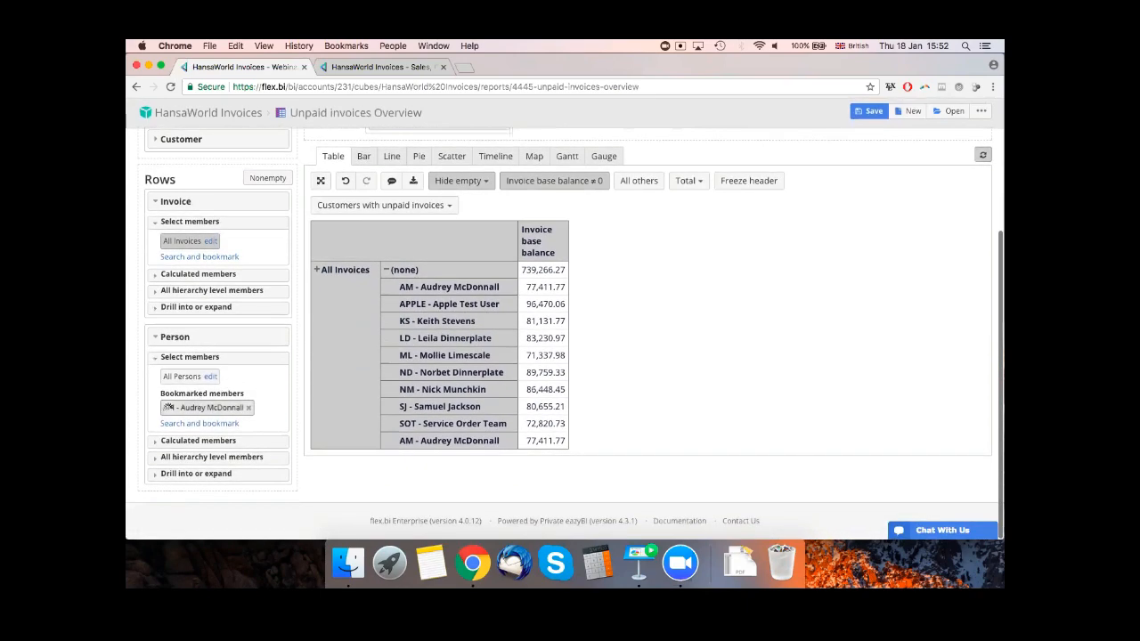
click(184, 378)
click(184, 379)
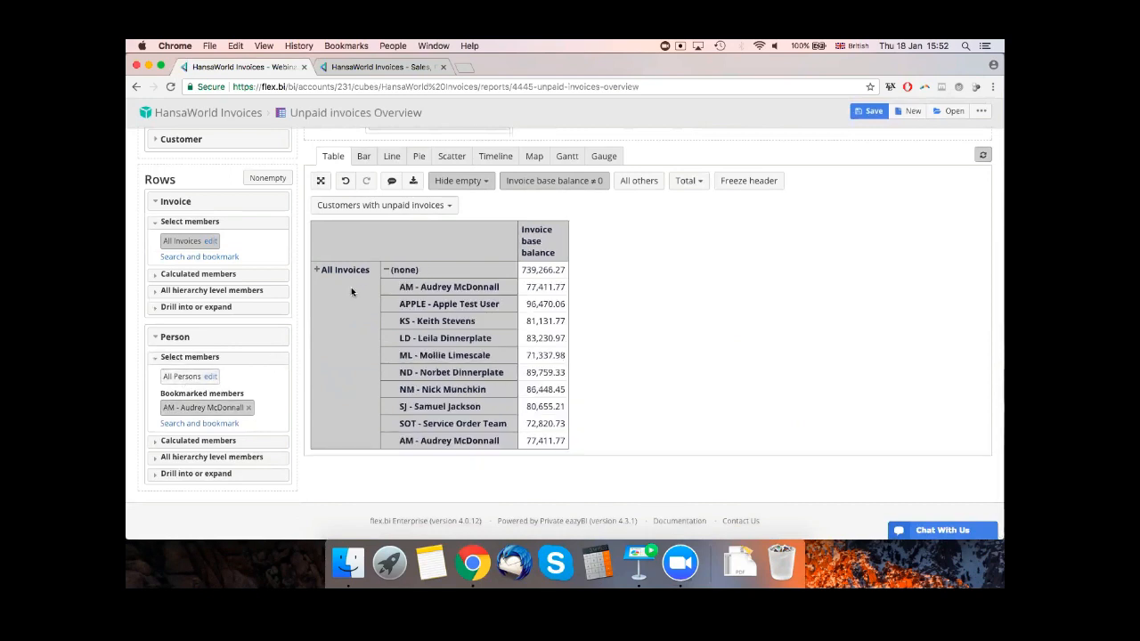
- Remove the (none) group and the test user from the table's person rows, undoing the selection of the wrong salesperson
click(424, 271)
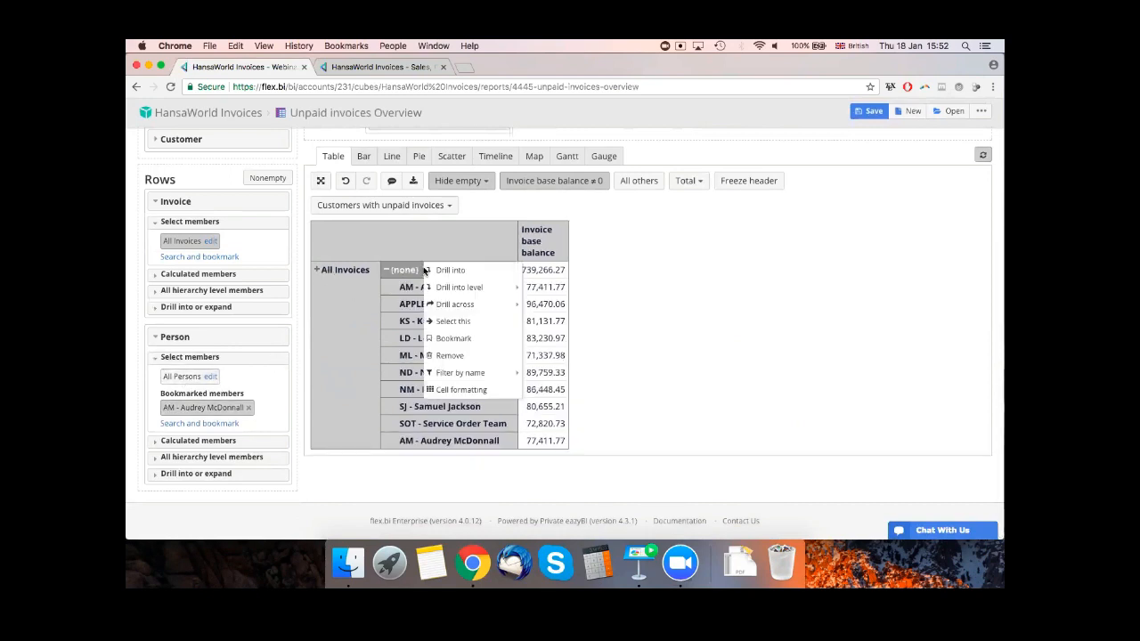
click(469, 358)
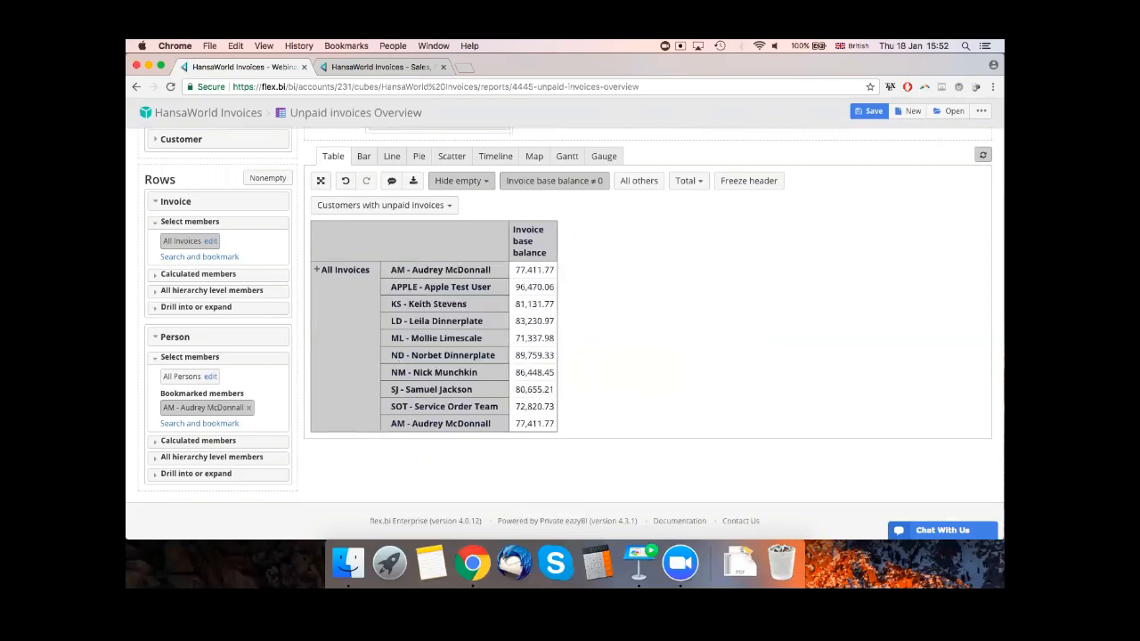
click(412, 269)
click(379, 300)
click(441, 287)
click(455, 334)
click(450, 287)
click(461, 303)
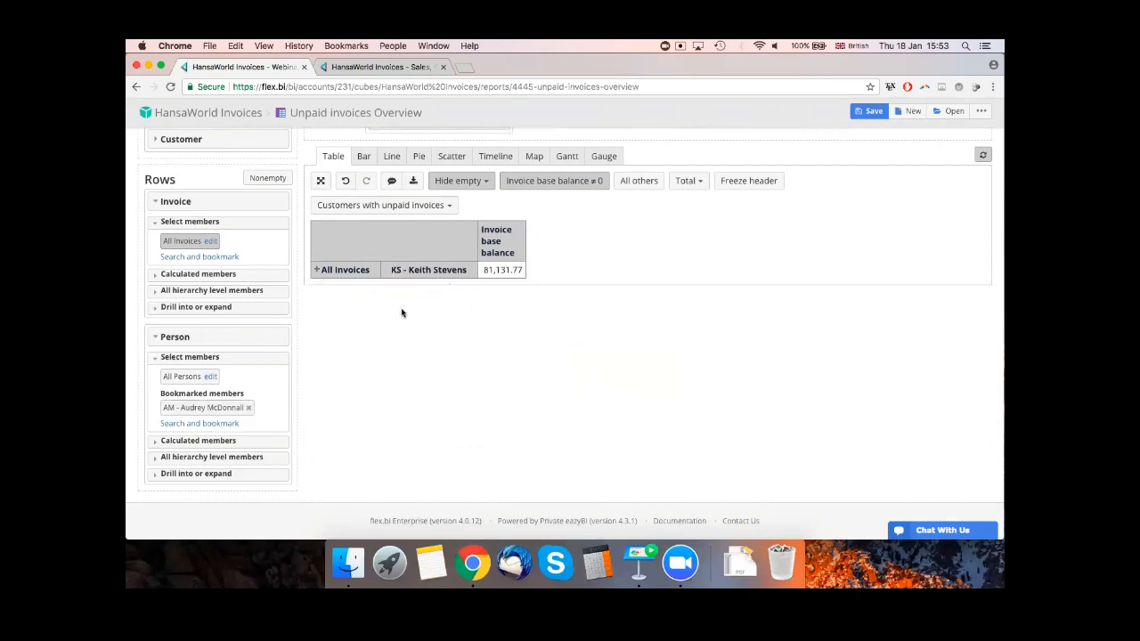
click(344, 181)
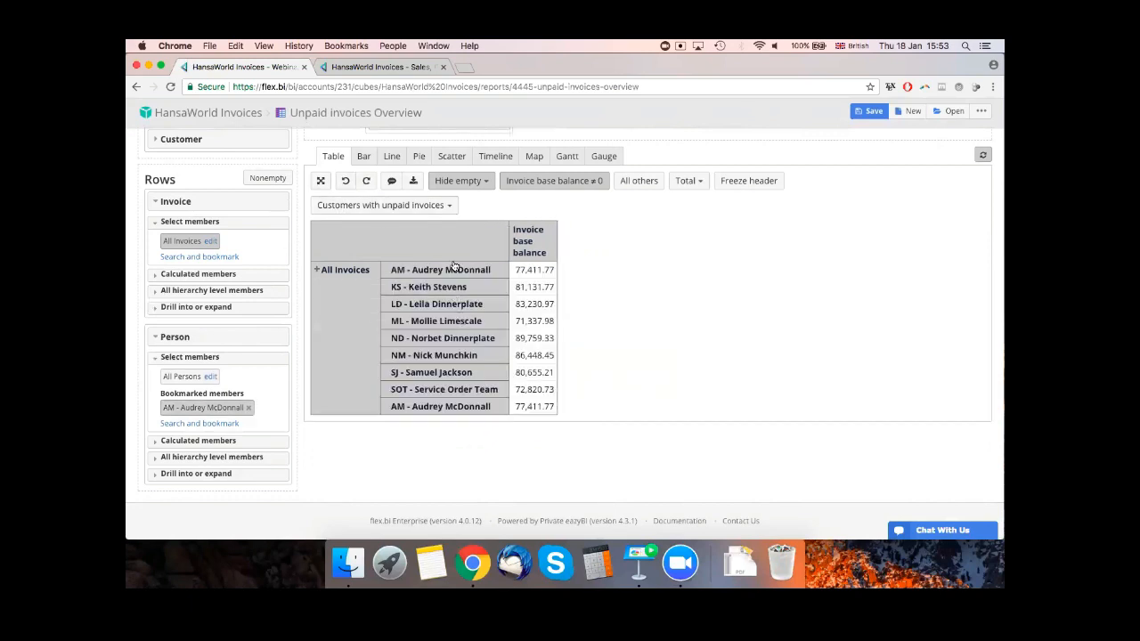
- Reduce the table's person rows to the bookmarked salesperson only
click(450, 275)
click(465, 326)
click(434, 275)
click(470, 347)
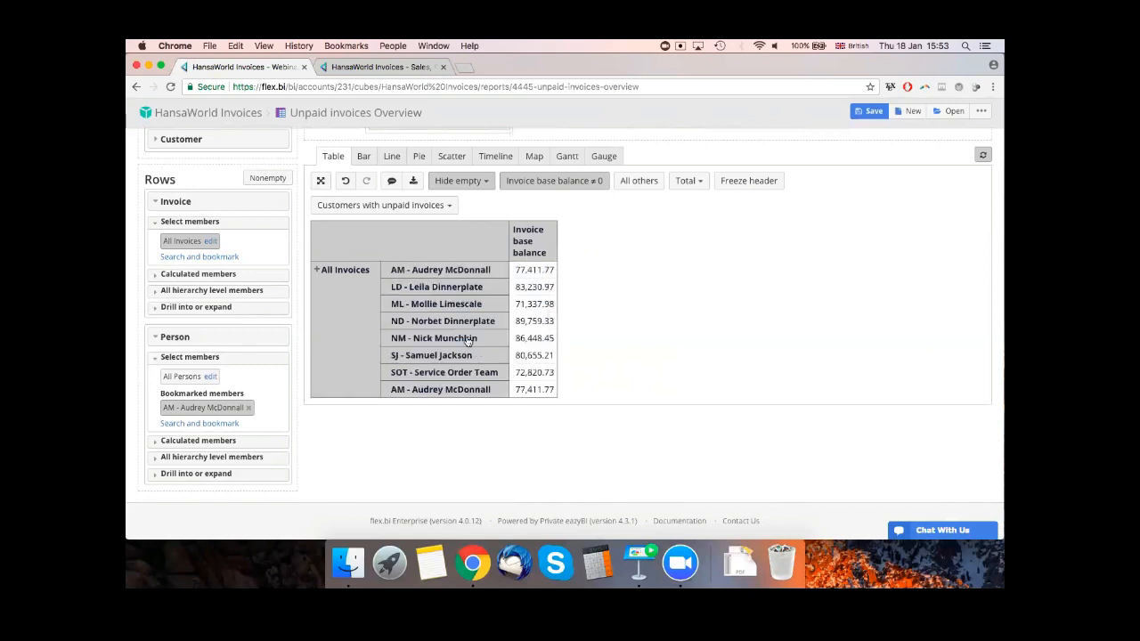
click(453, 273)
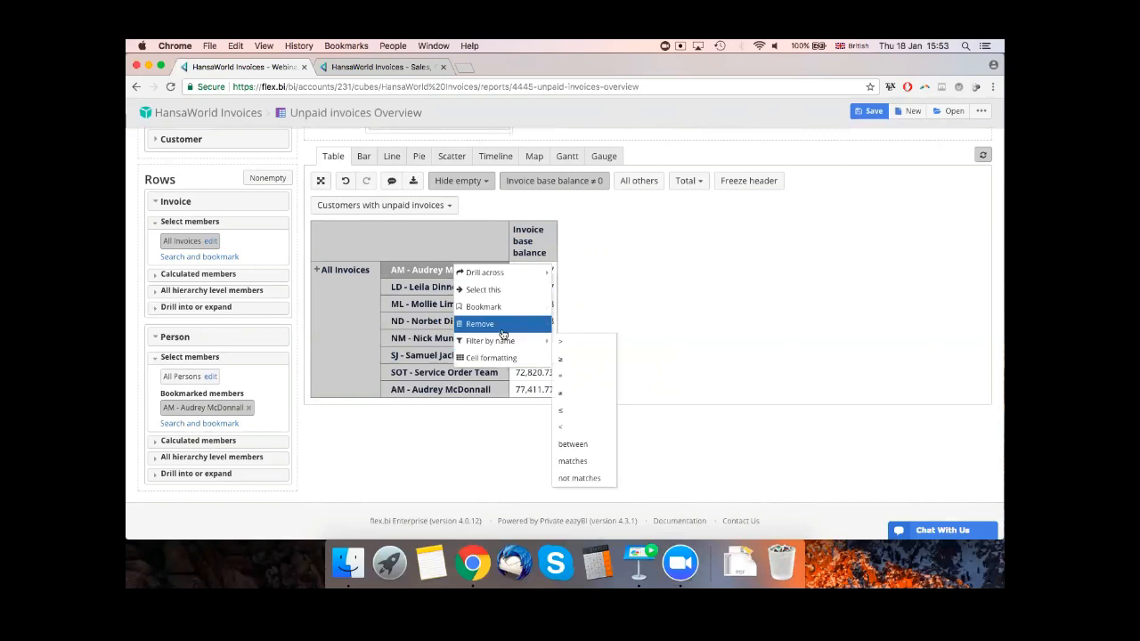
click(485, 289)
scroll(564, 320, up, 5)
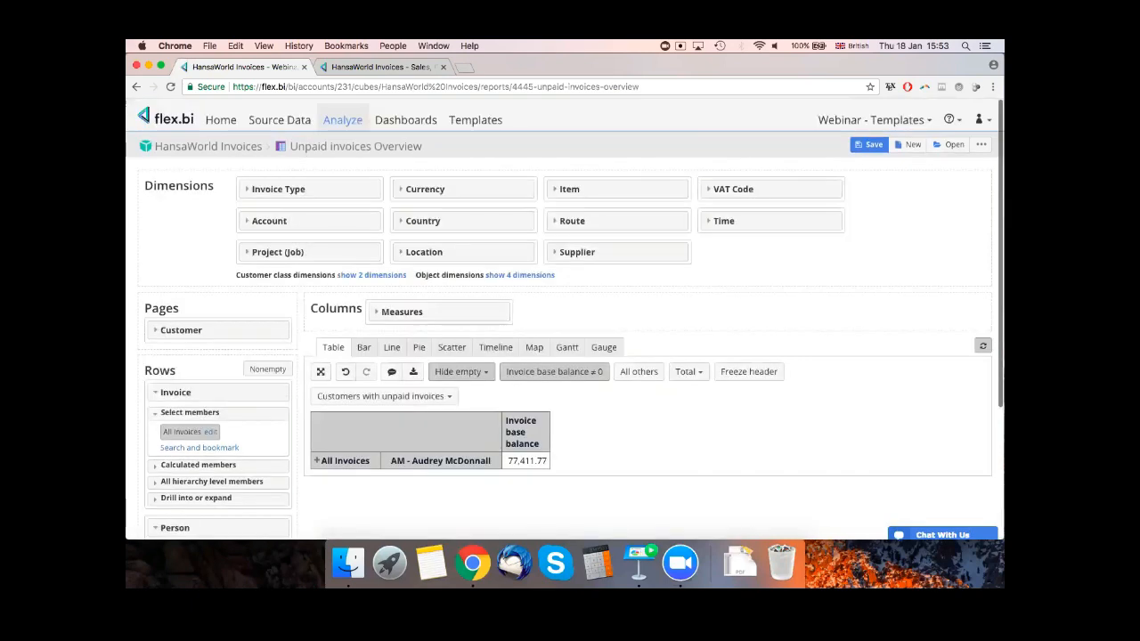
key(super+Tab)
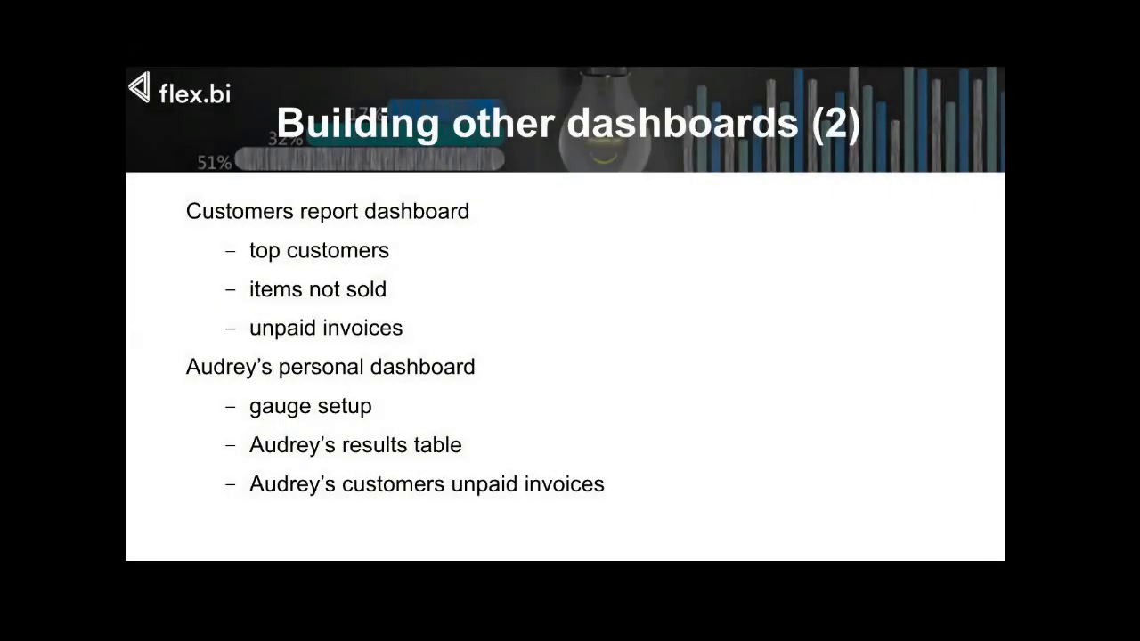
key(Right)
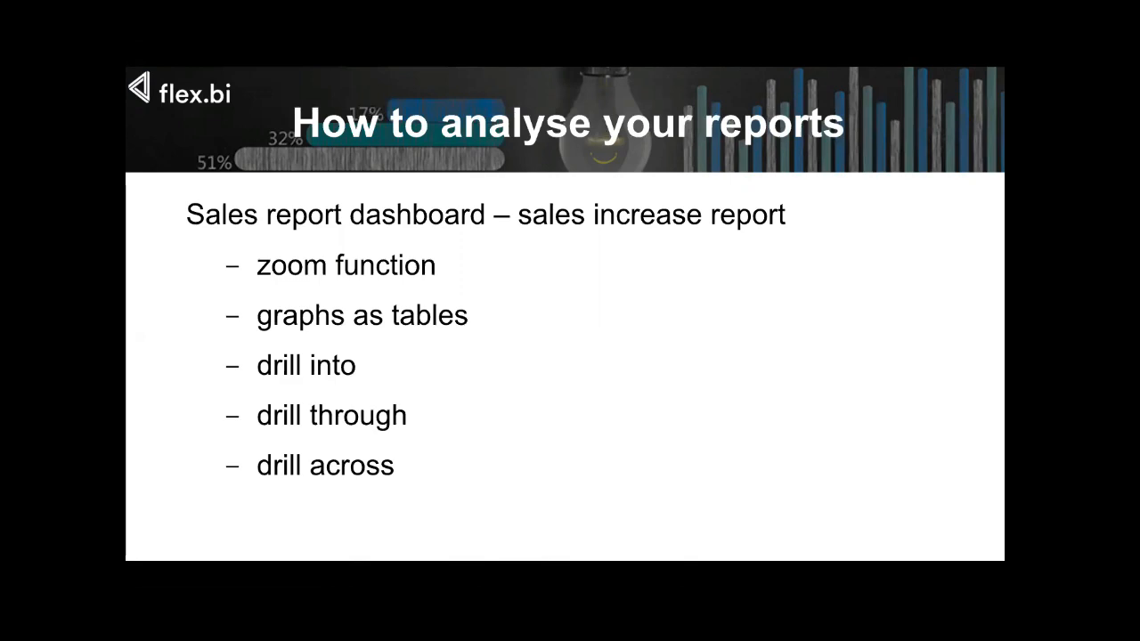
key(super+Tab)
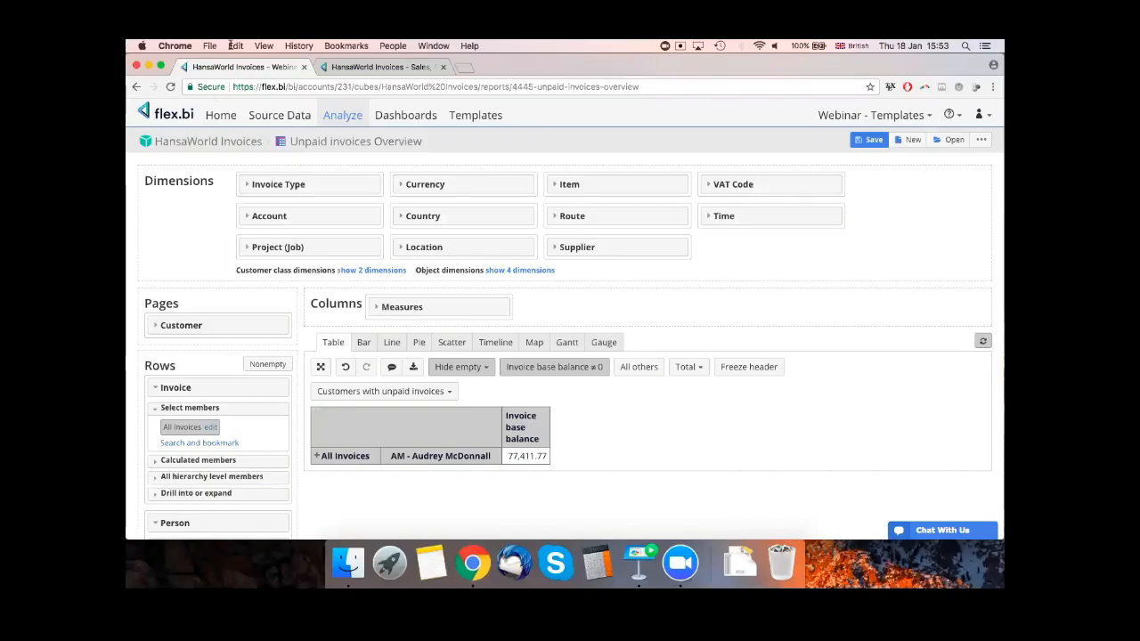
- Open the Sales Reports collection dashboard and zoom the Sales KPIs in time period chart into July and August 2017
click(413, 111)
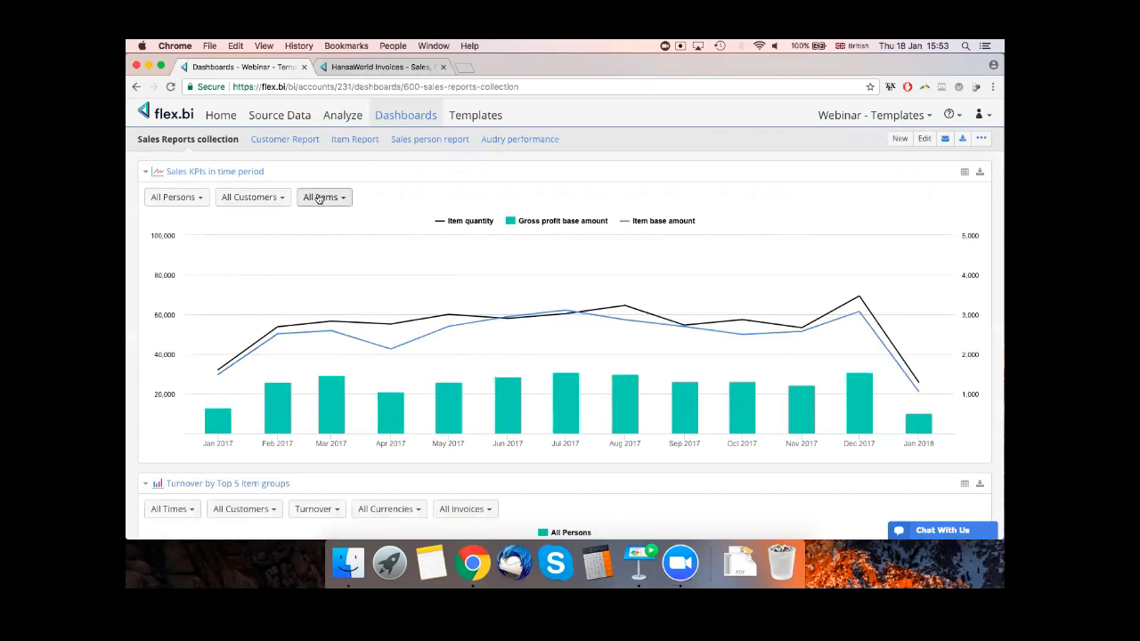
mouse_move(326, 360)
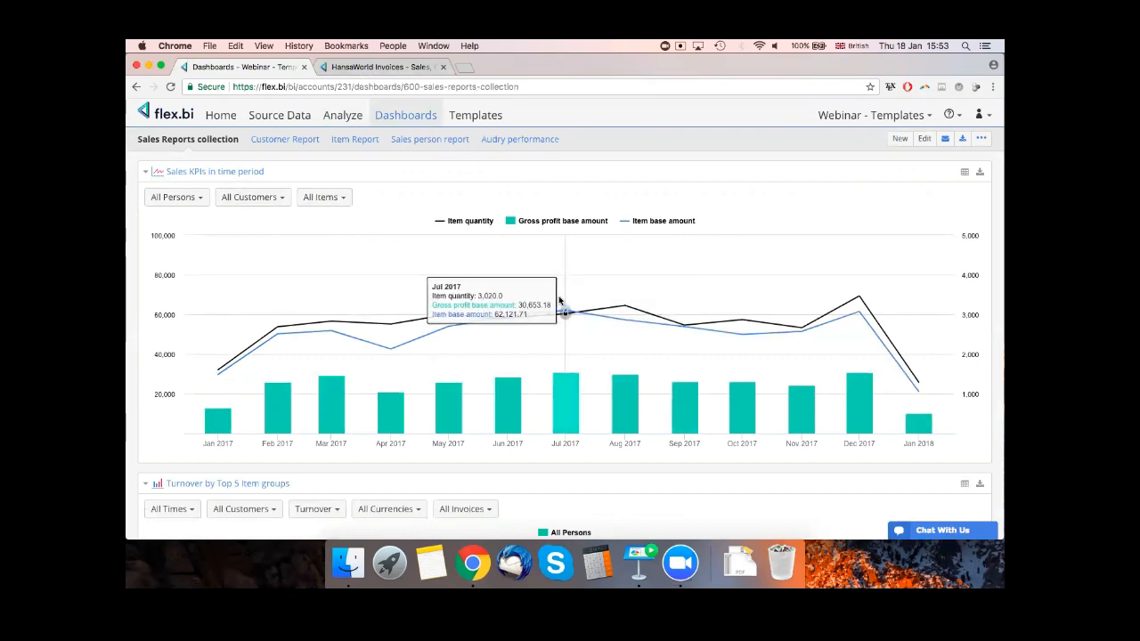
drag(567, 301, 700, 311)
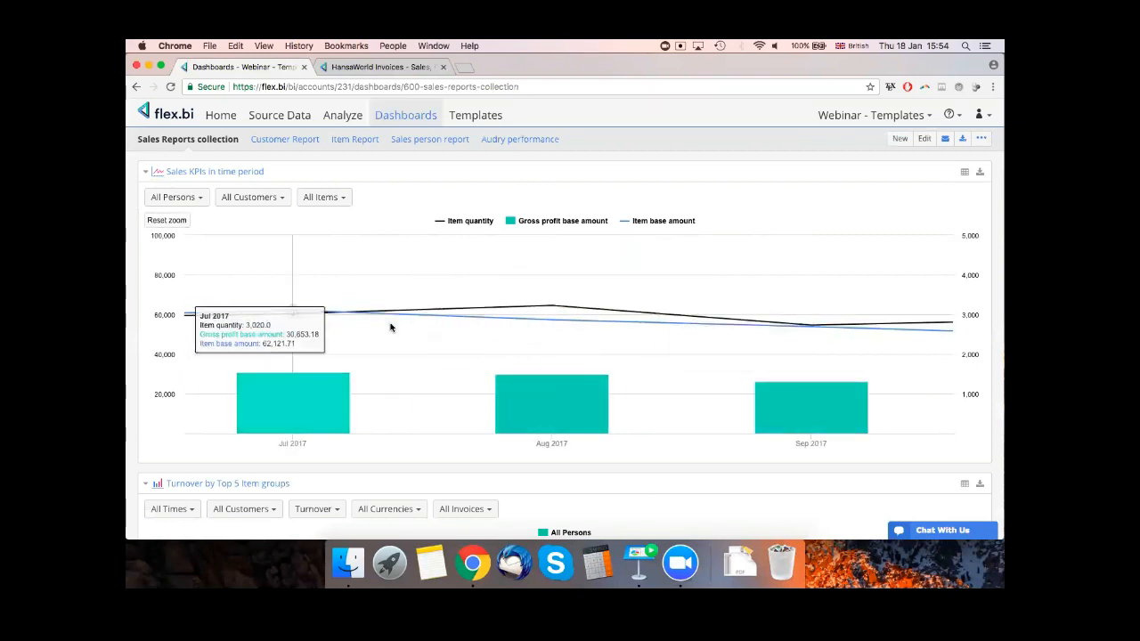
drag(294, 307, 572, 312)
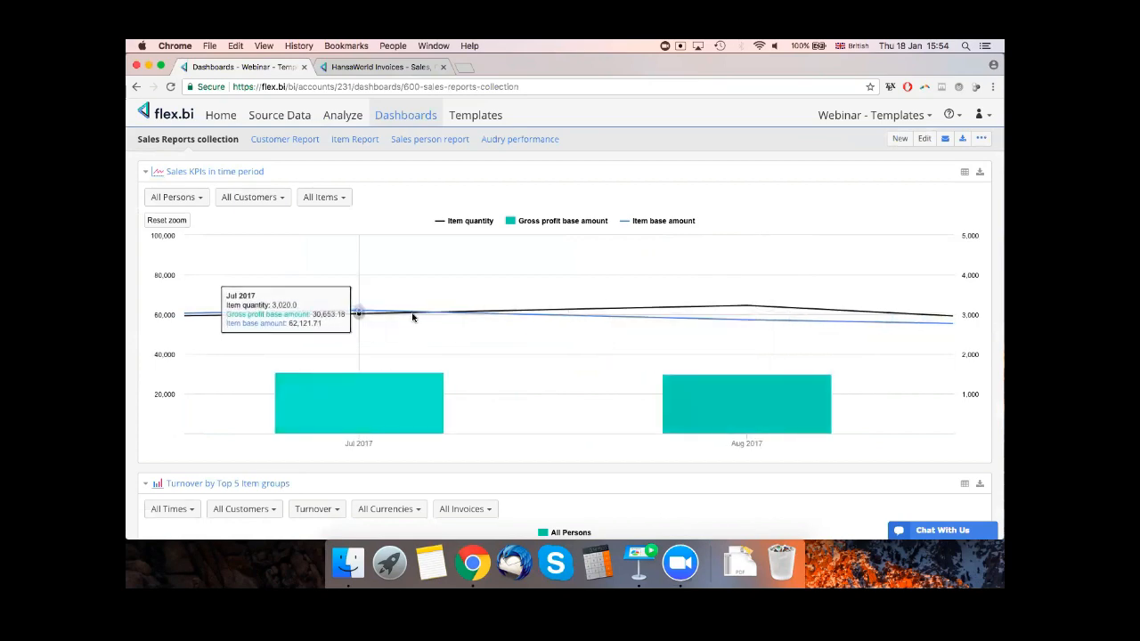
- Look over the dashboard's other charts and reset the zoom of the Sales KPIs in time period chart
scroll(363, 313, down, 10)
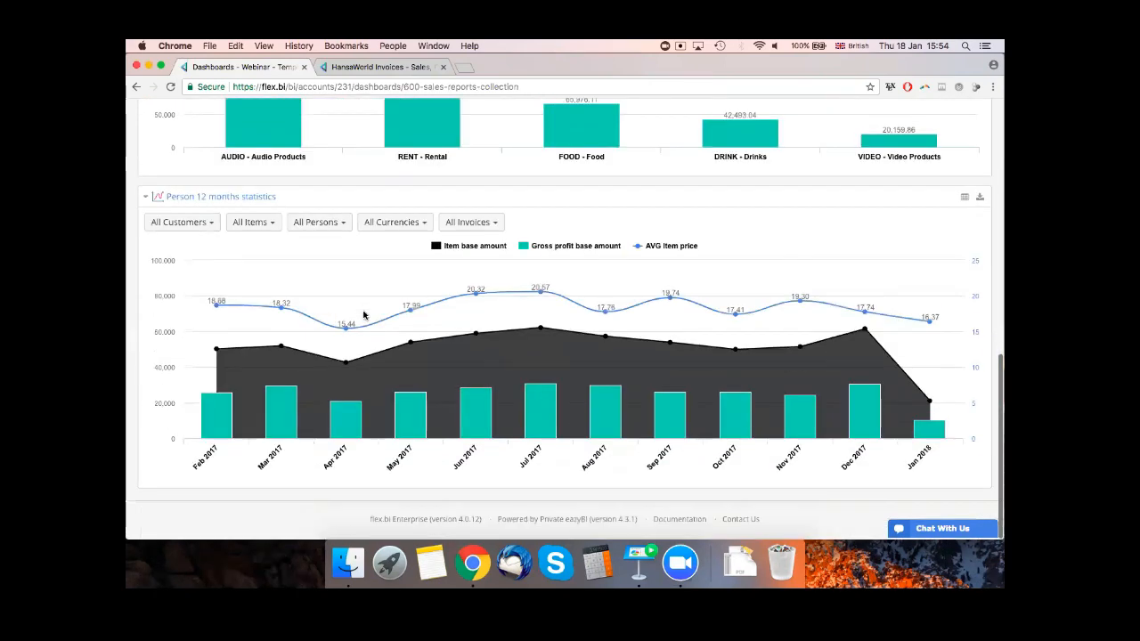
scroll(383, 325, up, 12)
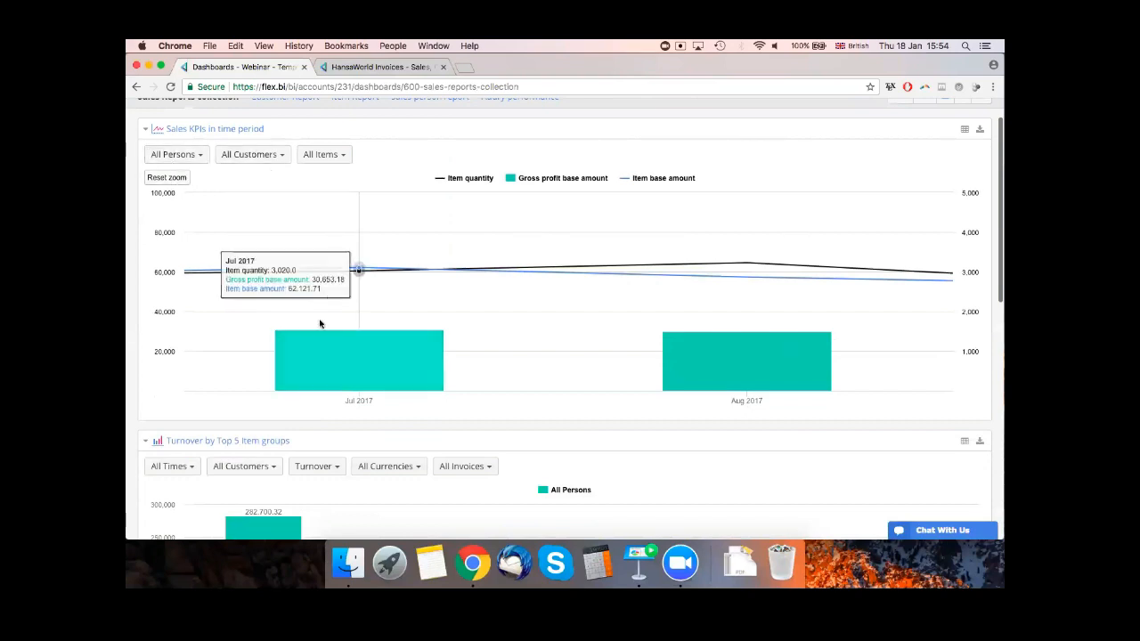
click(163, 178)
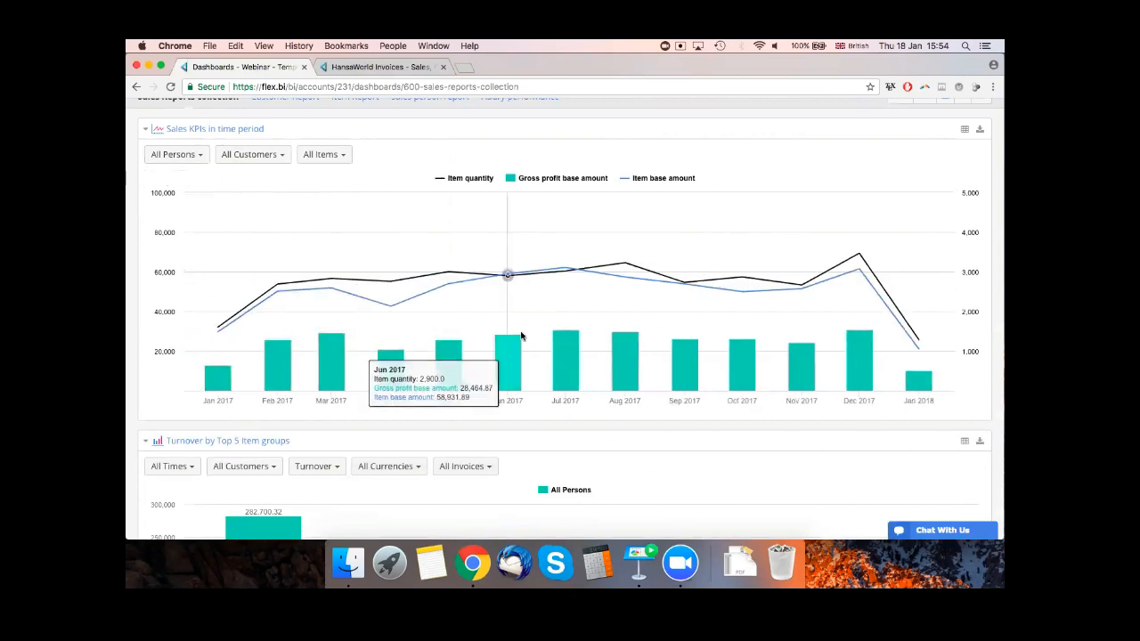
click(333, 156)
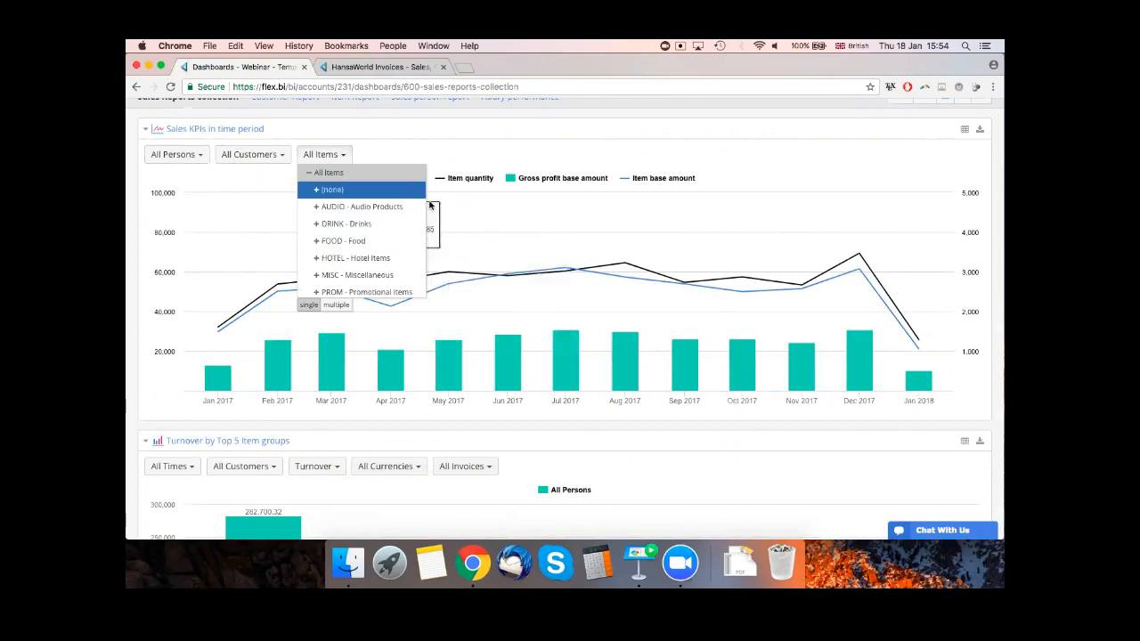
click(327, 156)
click(258, 156)
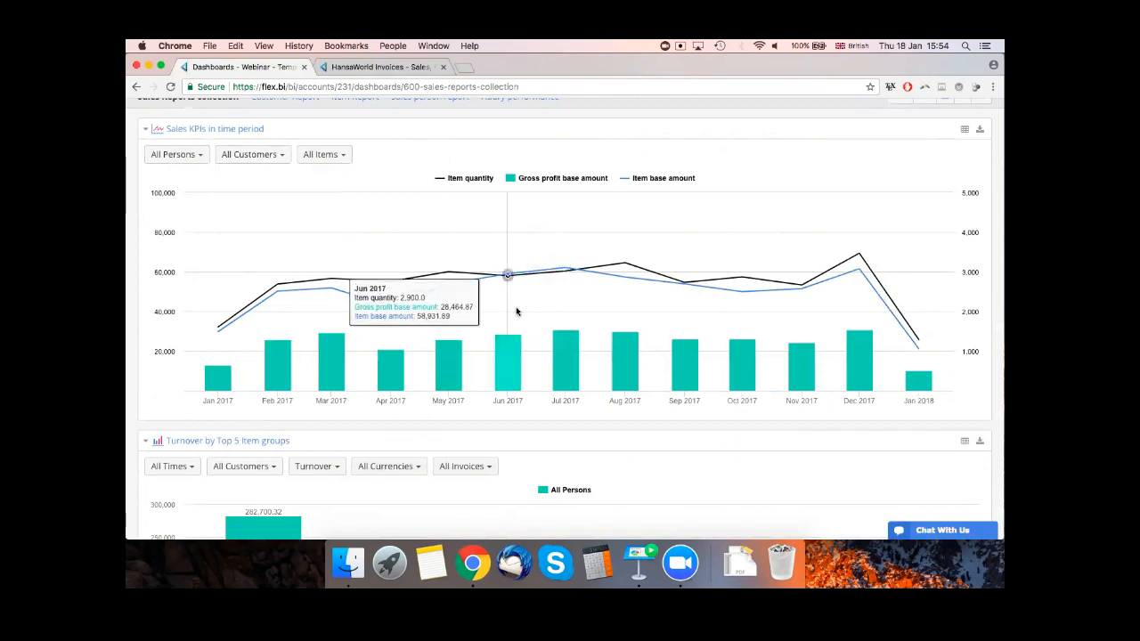
- Drill into Jun 2017 from its gross profit bar in the Sales KPIs in time period chart
click(508, 358)
click(501, 265)
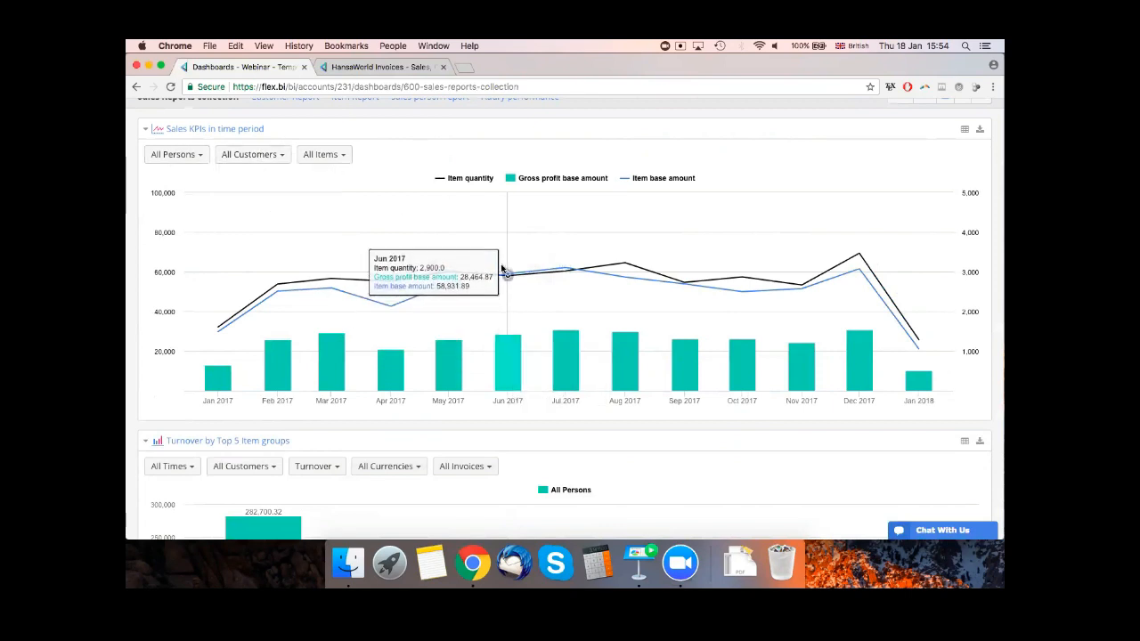
click(510, 358)
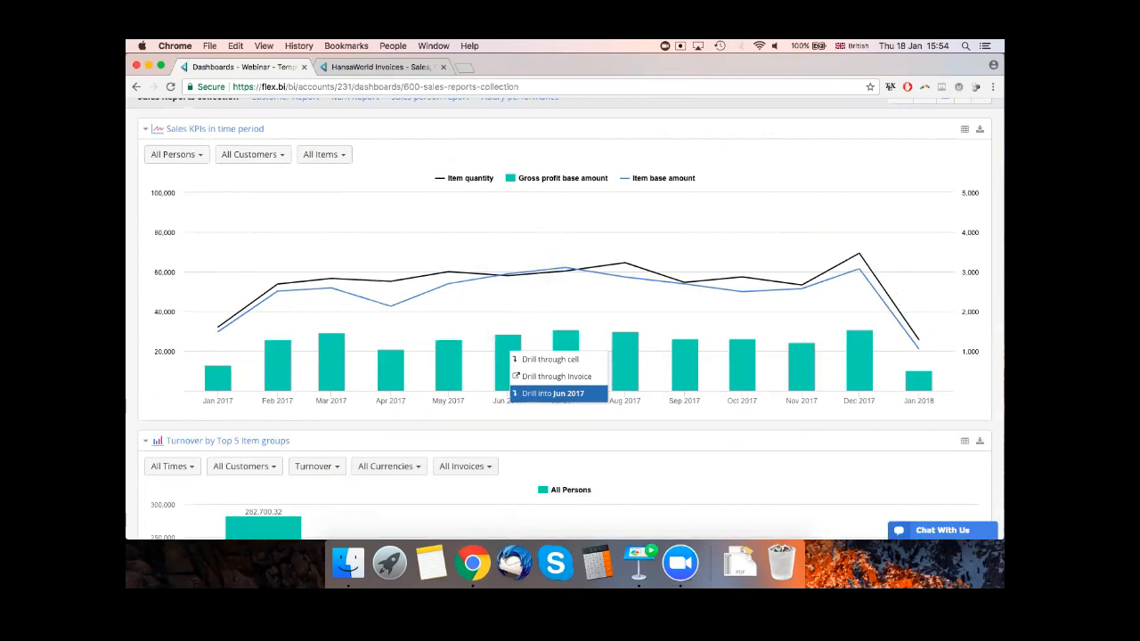
click(516, 393)
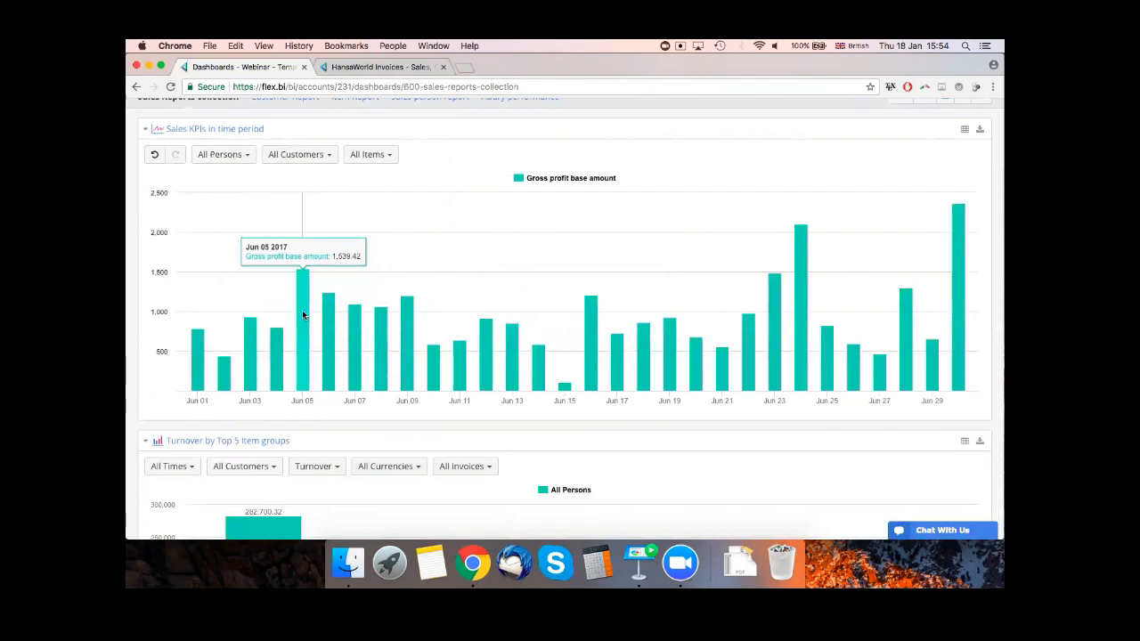
- Zoom the daily gross profit chart into June 1 to June 15
drag(244, 265, 427, 268)
drag(208, 263, 529, 280)
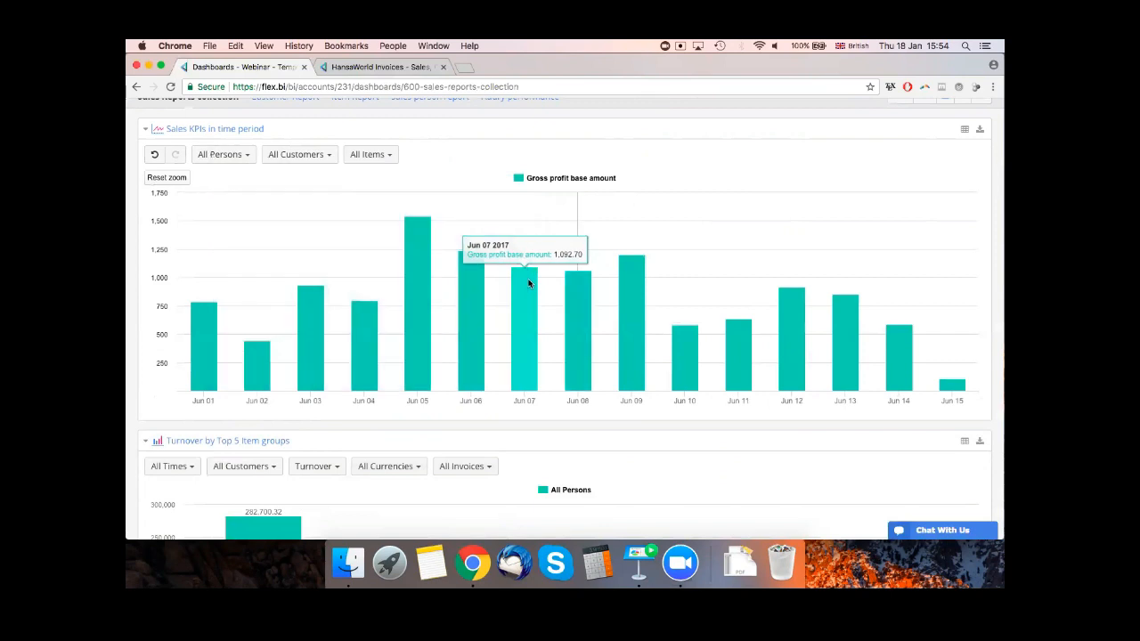
drag(244, 261, 545, 262)
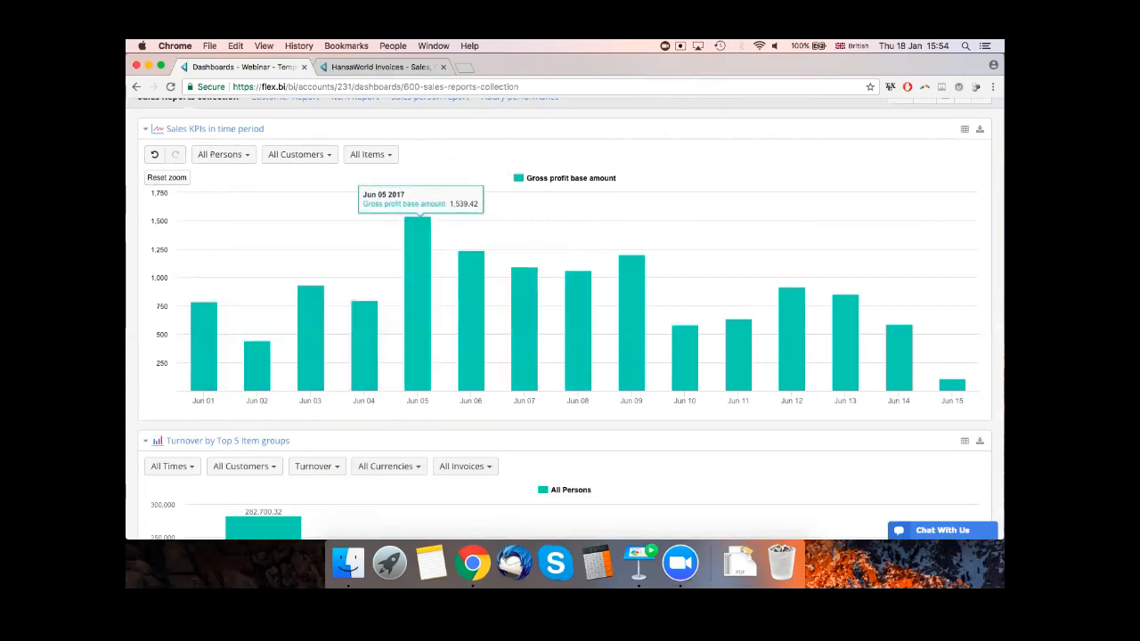
- Reset the zoom of the daily gross profit chart and undo the drill into Jun 2017
click(166, 177)
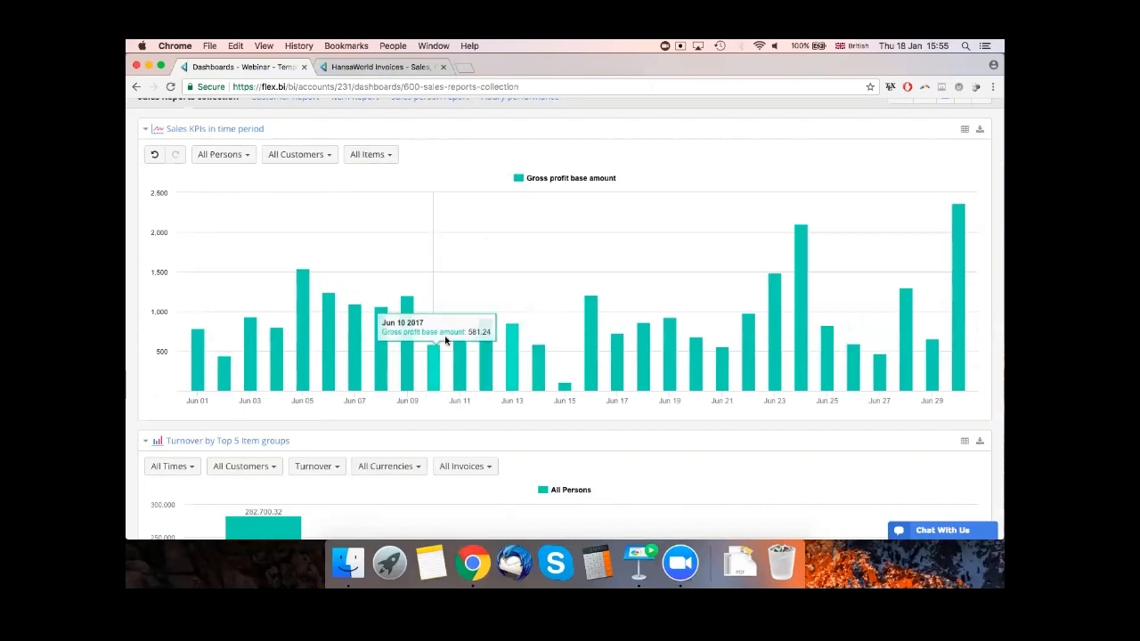
click(154, 156)
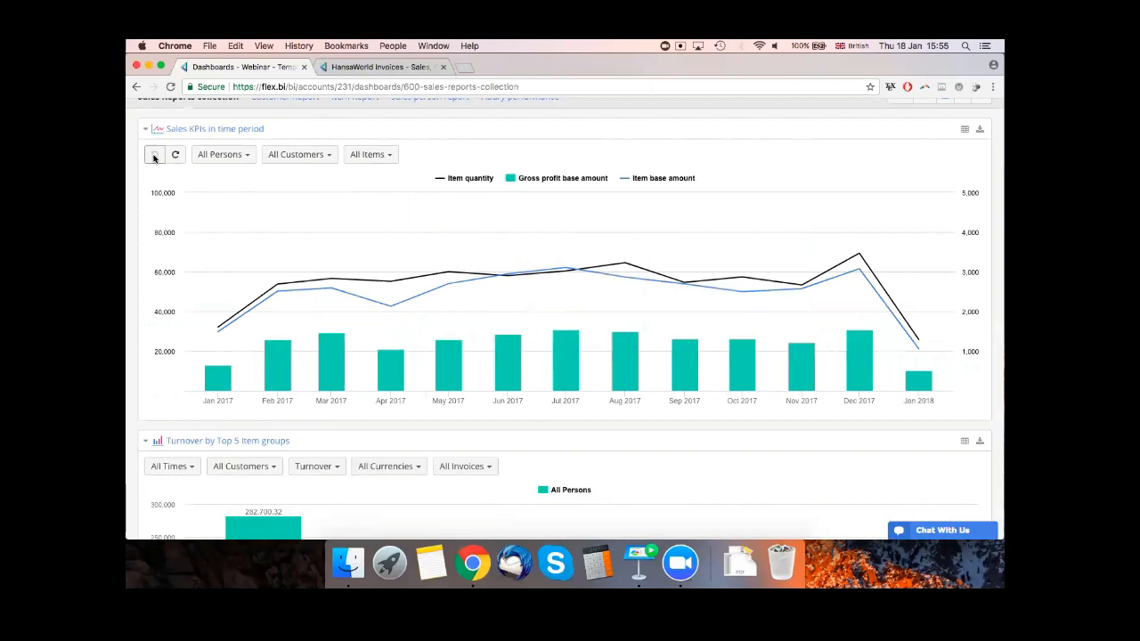
- Drill through the invoices behind the May 2017 gross profit bar, look through the invoice list and close it
click(452, 363)
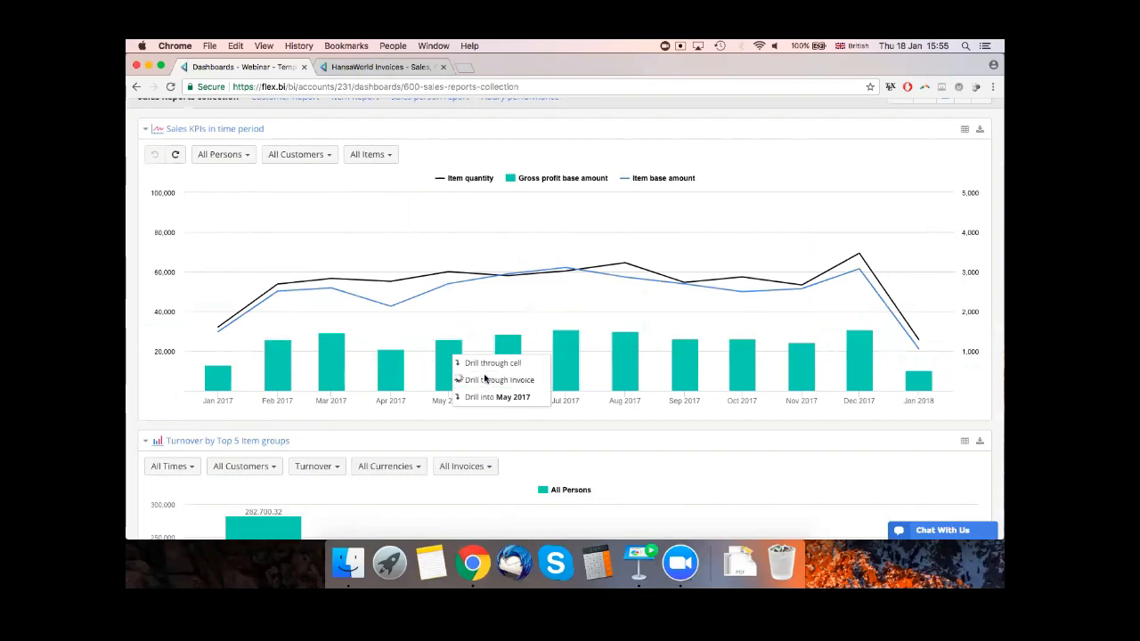
click(484, 379)
scroll(424, 265, down, 5)
scroll(425, 264, up, 5)
scroll(425, 264, down, 20)
scroll(424, 265, up, 20)
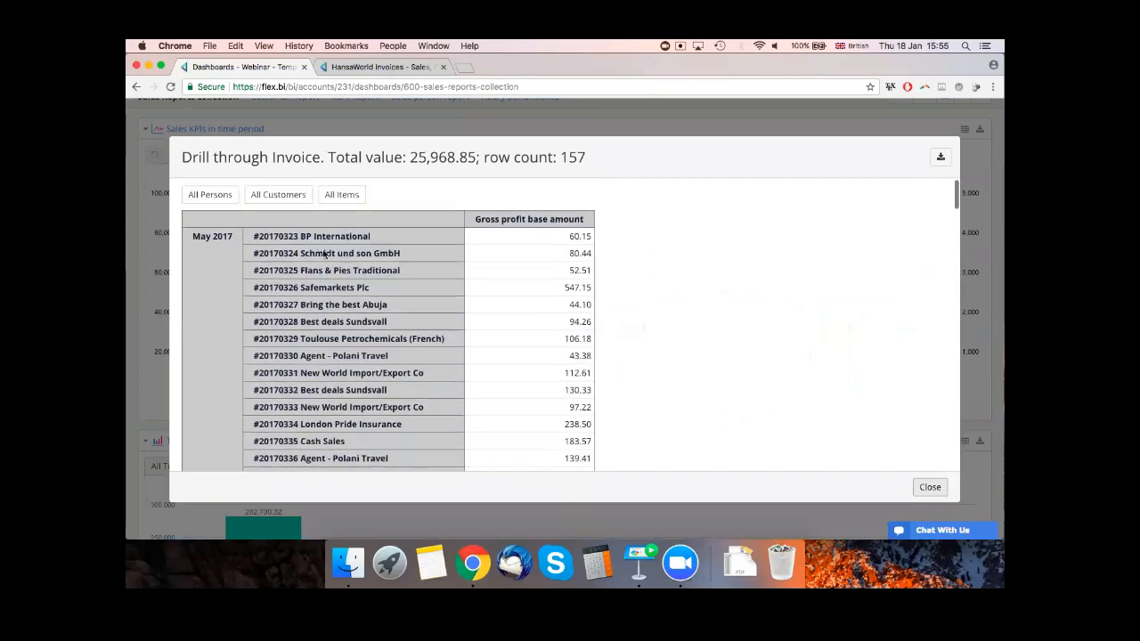
scroll(368, 240, down, 1)
scroll(368, 240, up, 2)
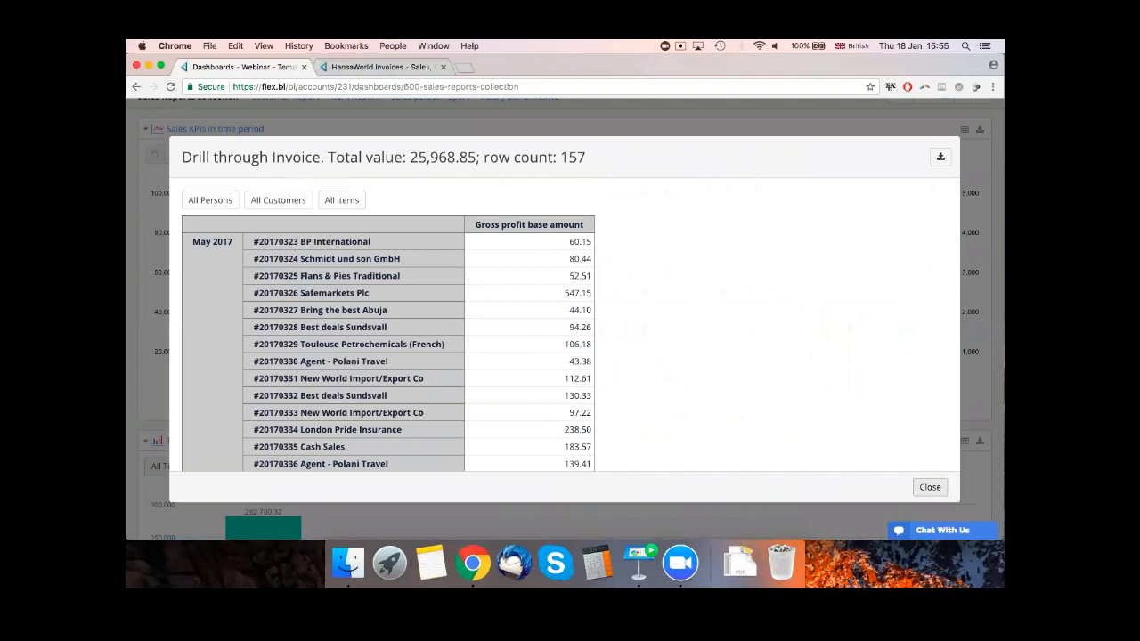
key(Escape)
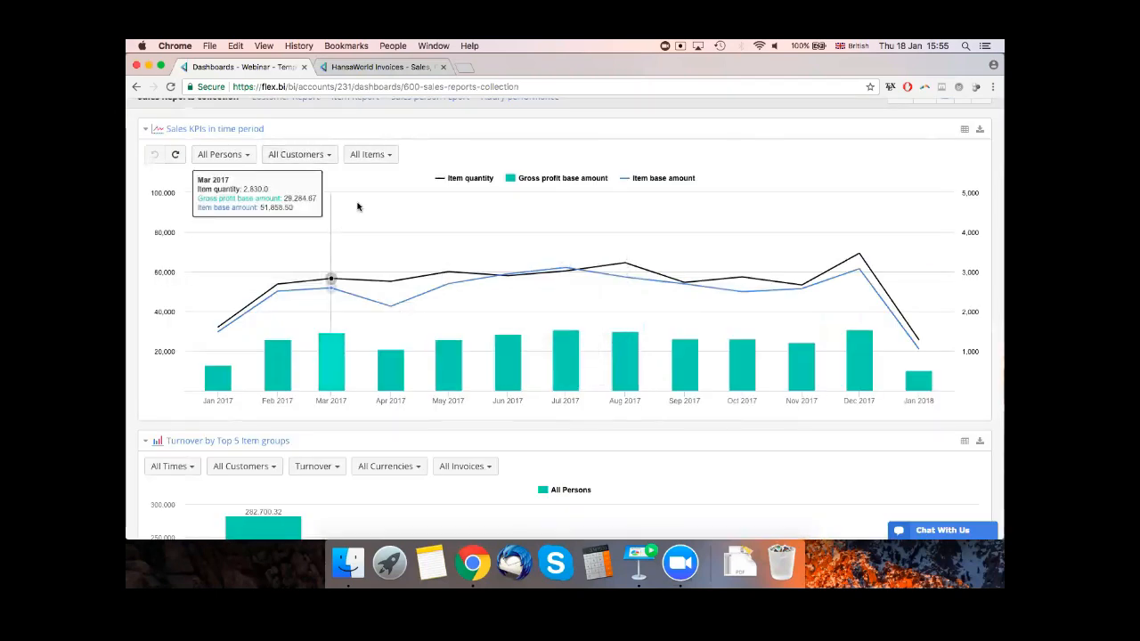
- Filter the Sales KPIs in time period chart to the item 70102 - Taxi under HOTEL - Hotel Items
click(371, 154)
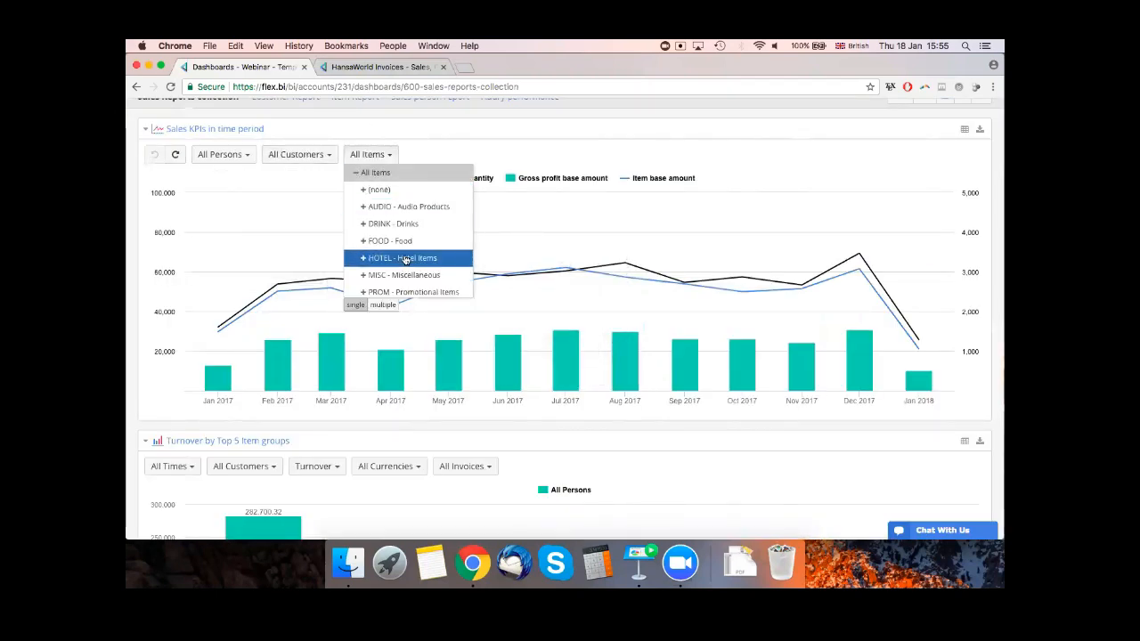
click(363, 260)
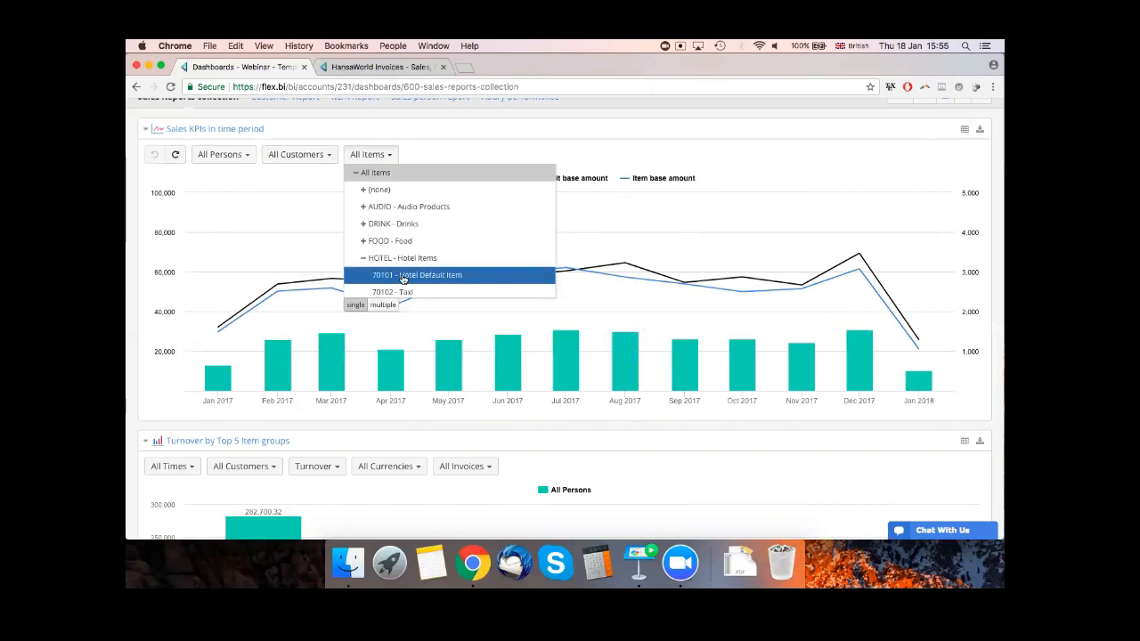
click(432, 290)
- Drill through the AUDIO - Audio Products cell in the Turnover by Top 5 item groups chart and close the result
click(265, 347)
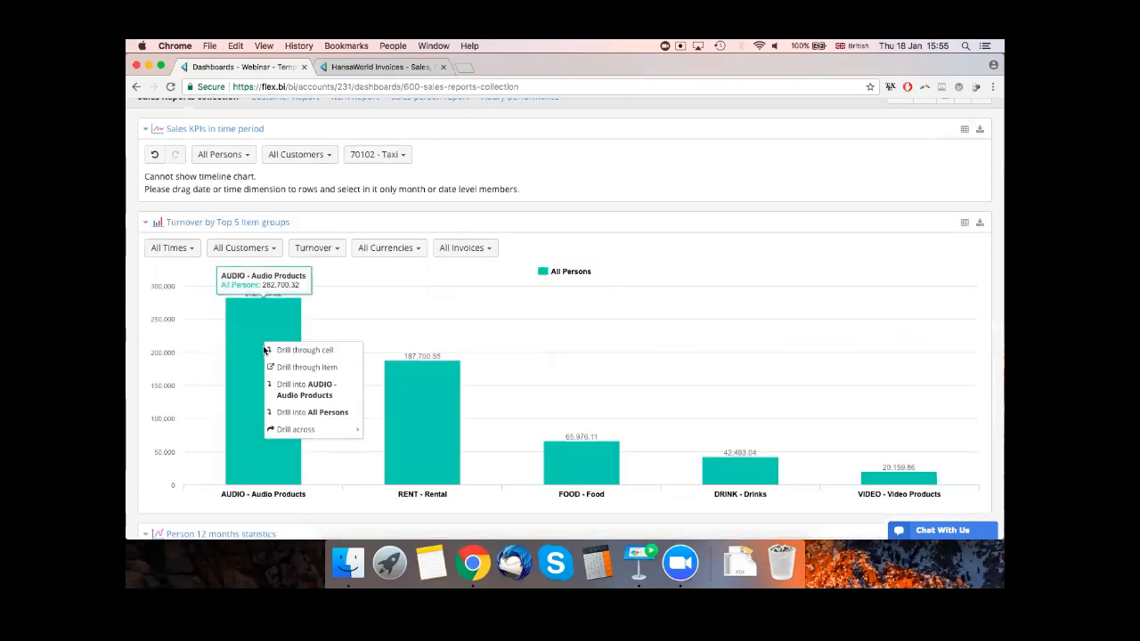
click(310, 351)
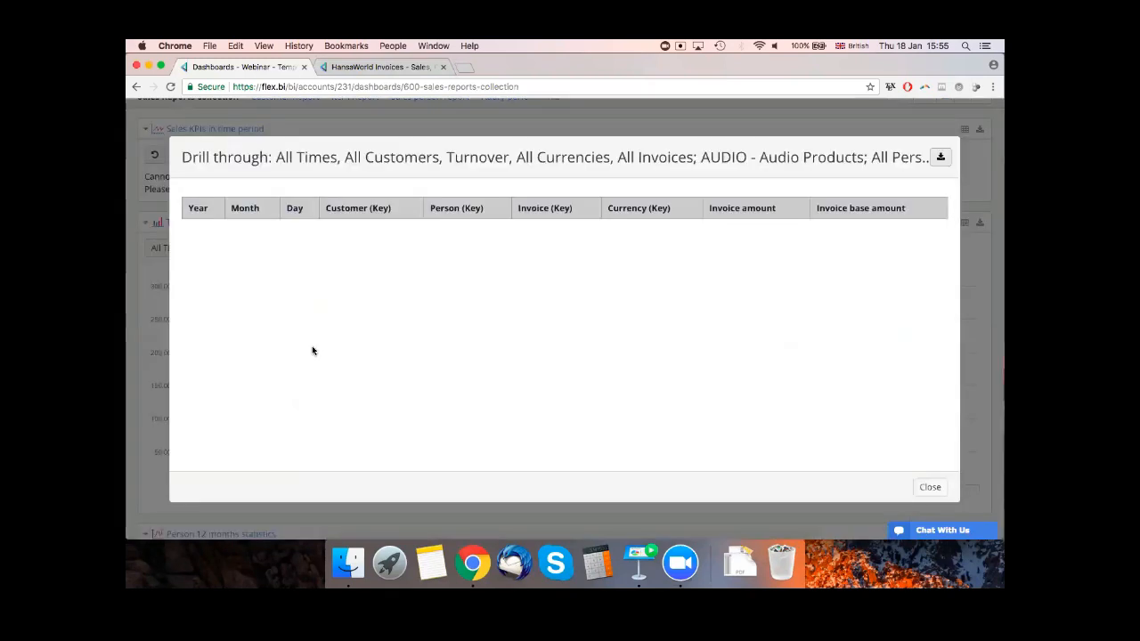
click(930, 488)
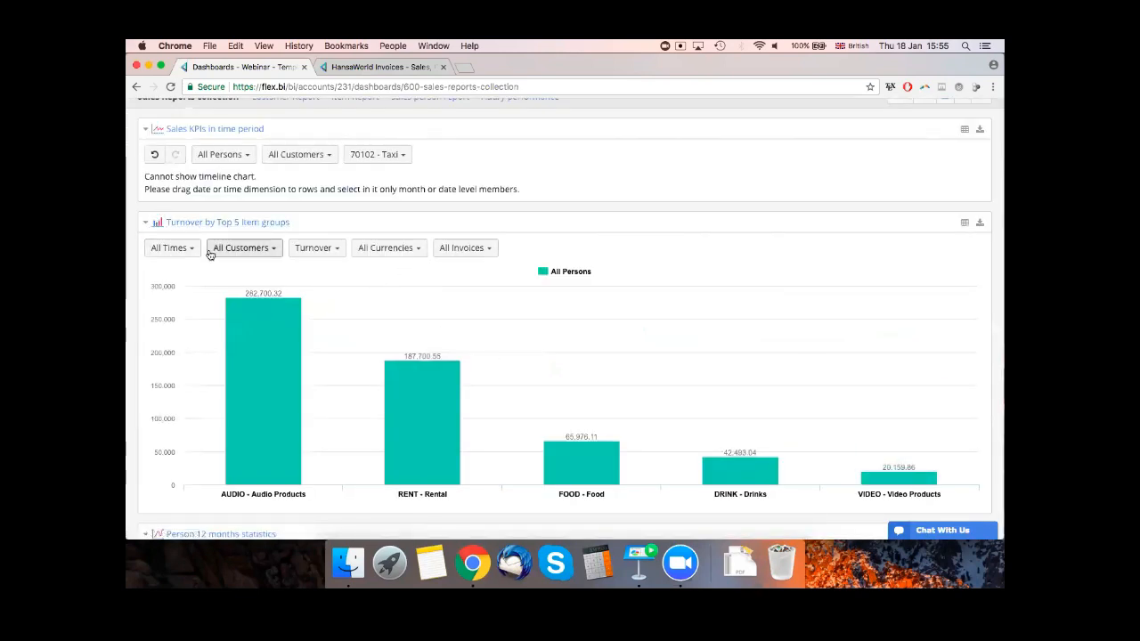
- Undo the Taxi item filter on the Sales KPIs in time period chart
scroll(205, 249, up, 1)
click(155, 190)
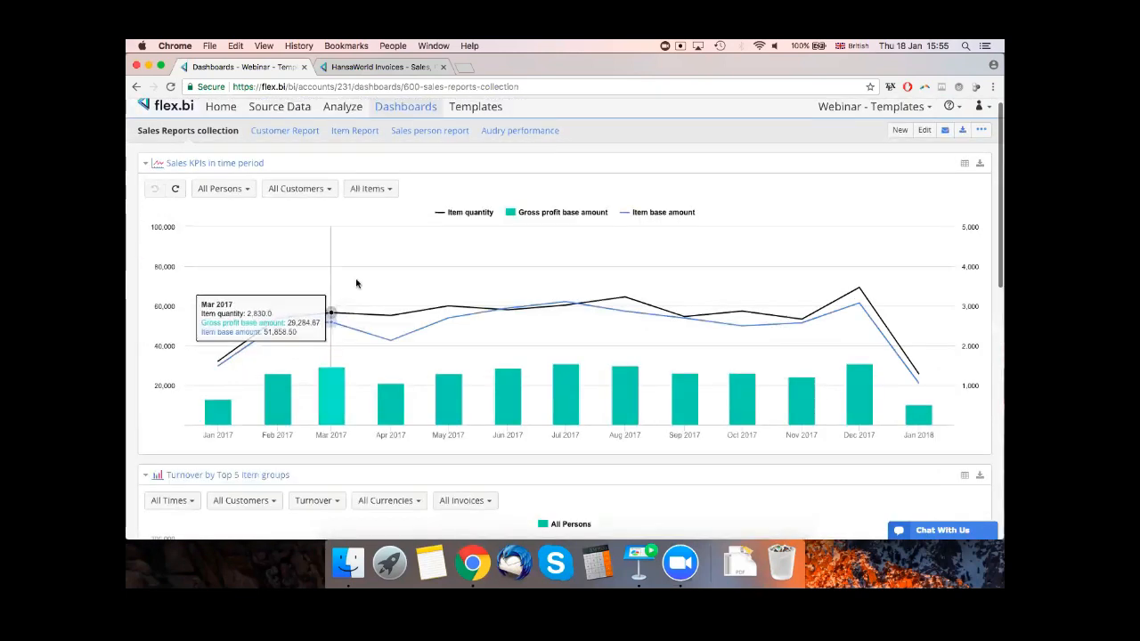
- Drill through the cell of the Mar 2017 gross profit bar in the Sales KPIs chart and close the result
click(331, 392)
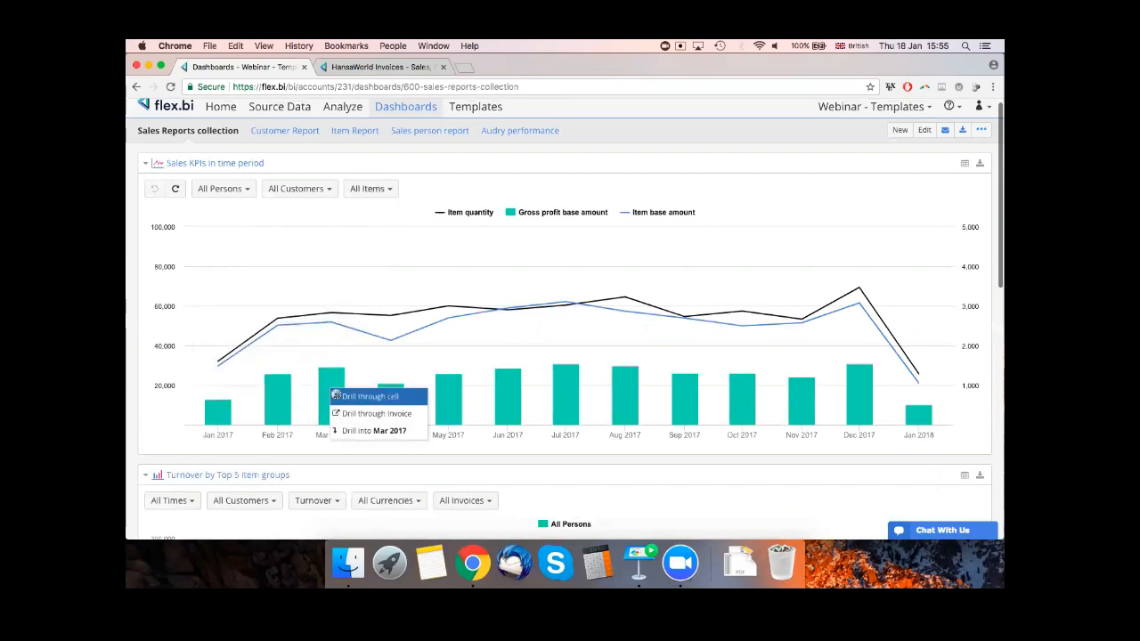
click(356, 397)
click(648, 279)
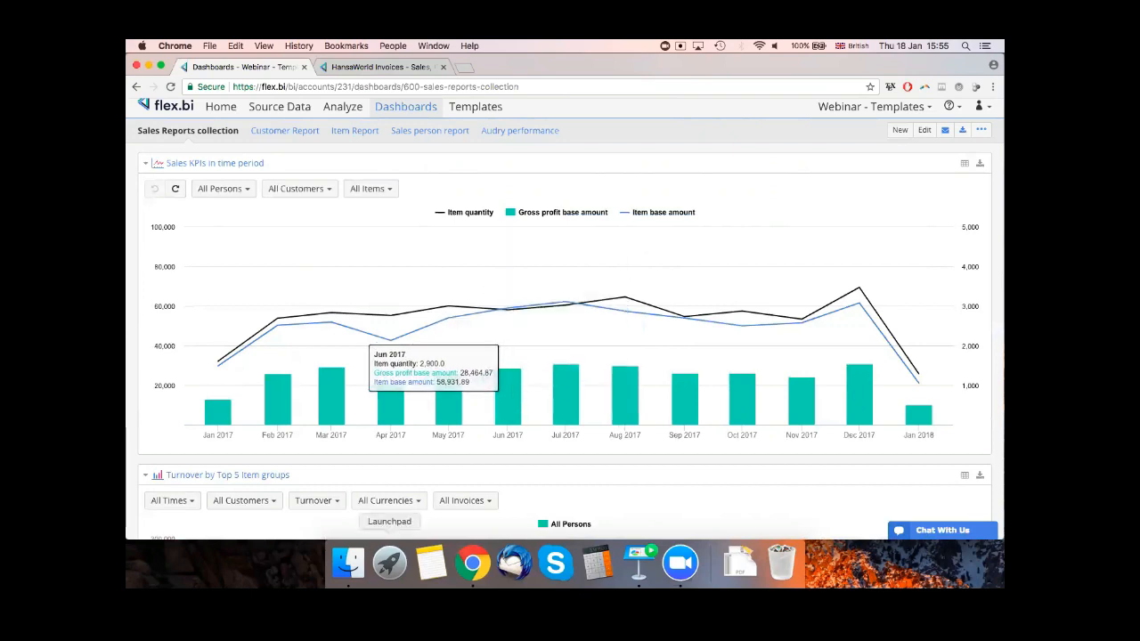
key(super+Tab)
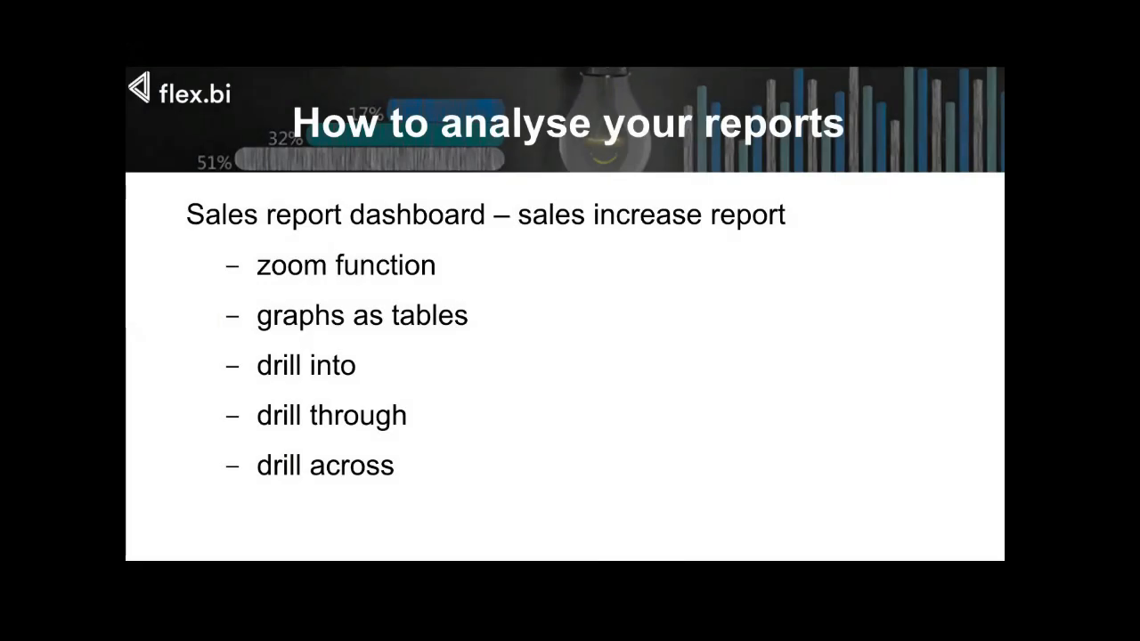
key(super+Tab)
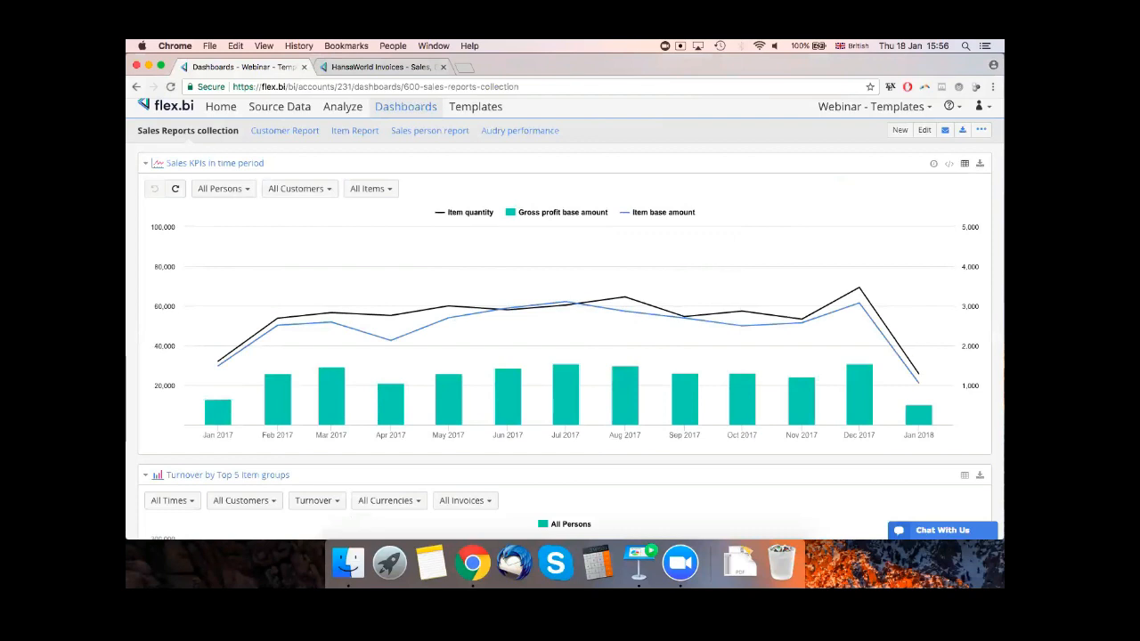
- Display the Sales KPIs in time period chart as a table
click(964, 163)
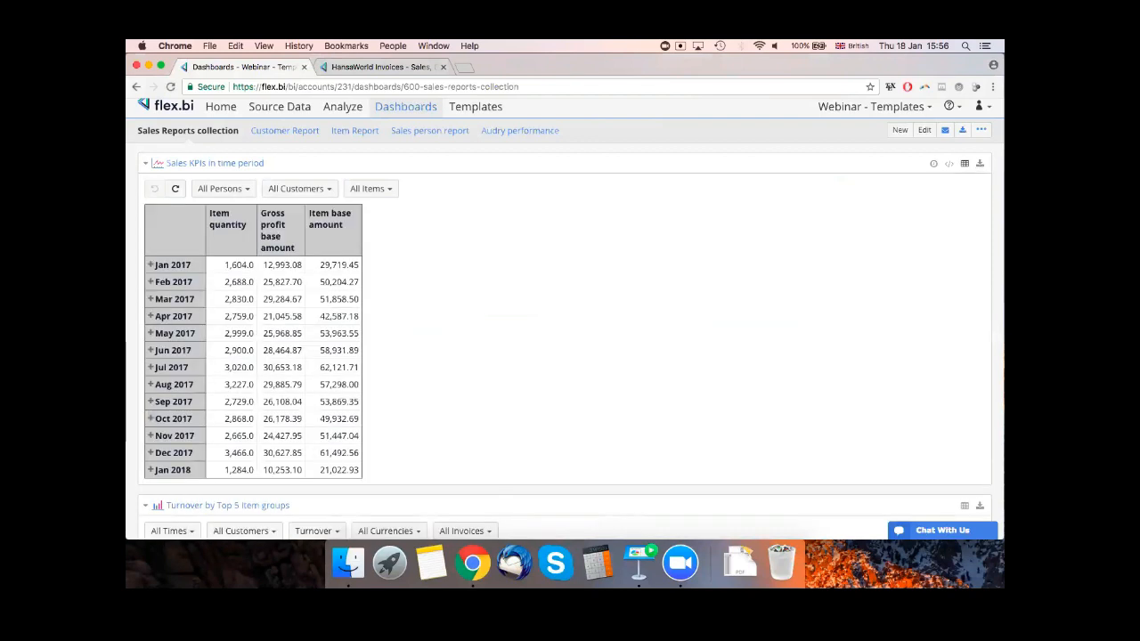
scroll(480, 323, up, 1)
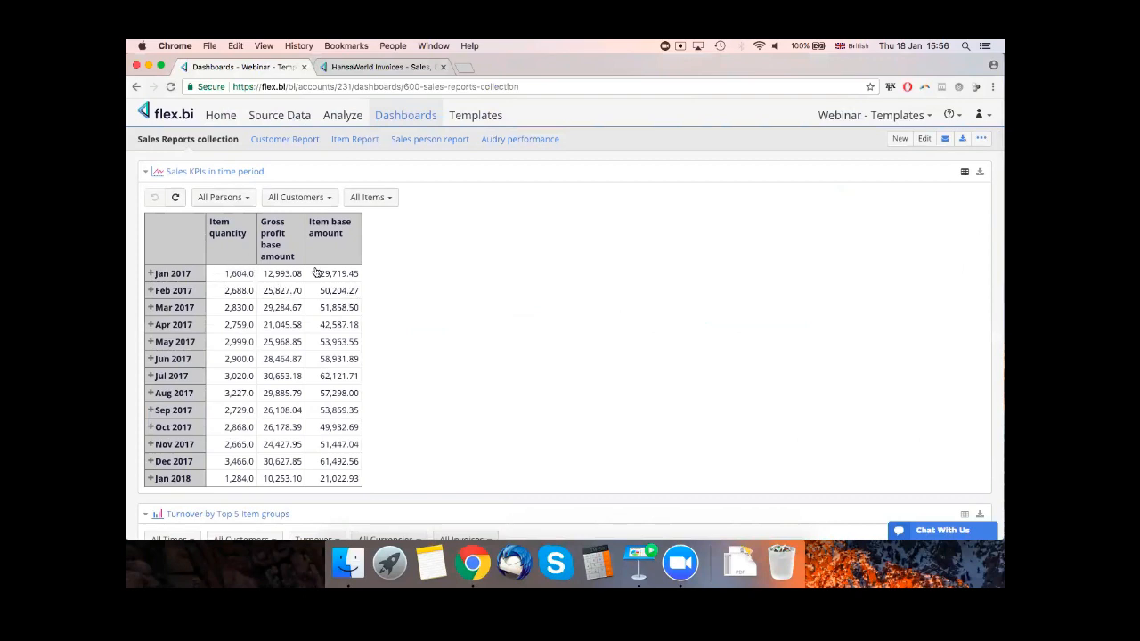
- Filter the Sales KPIs table to HOT - Hotel Customers and to the APPLE test user under the (none) persons group
click(309, 198)
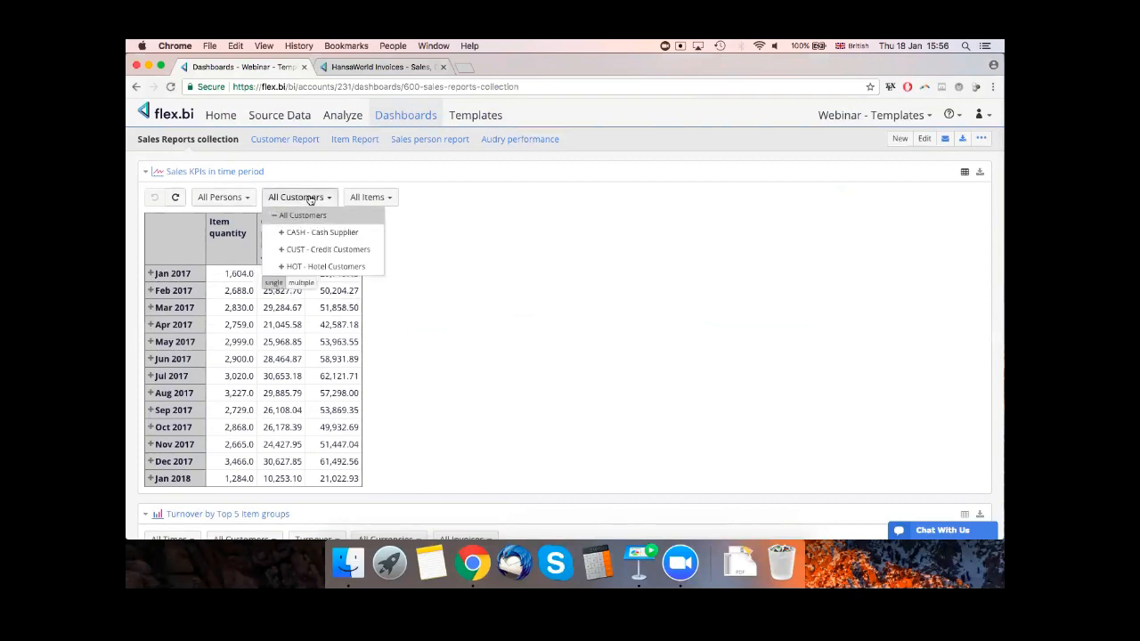
click(326, 267)
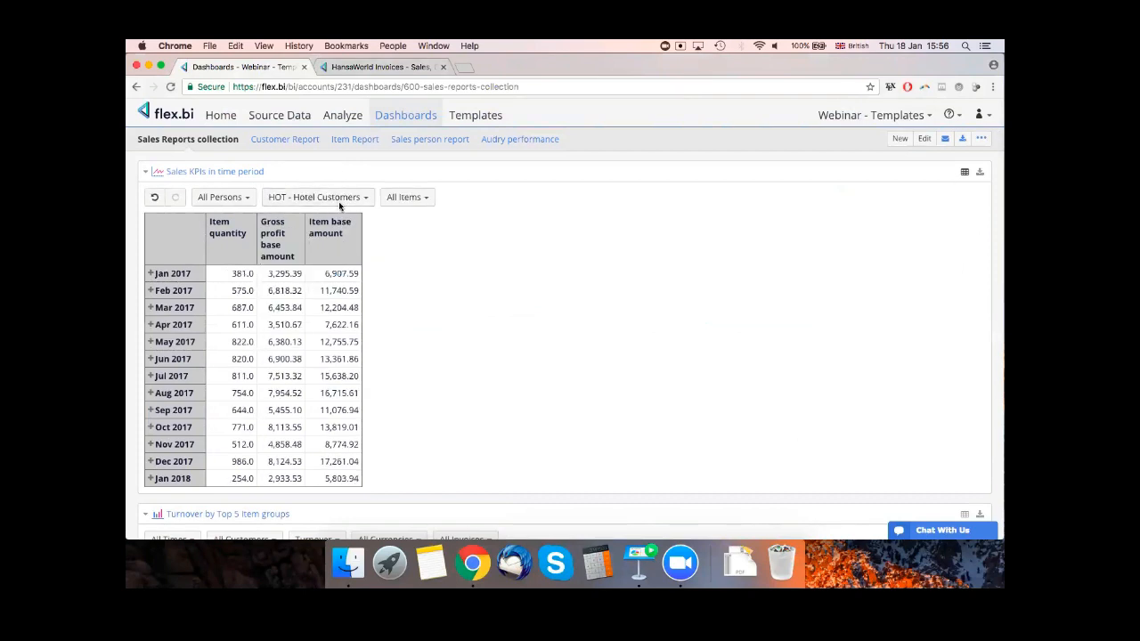
click(224, 200)
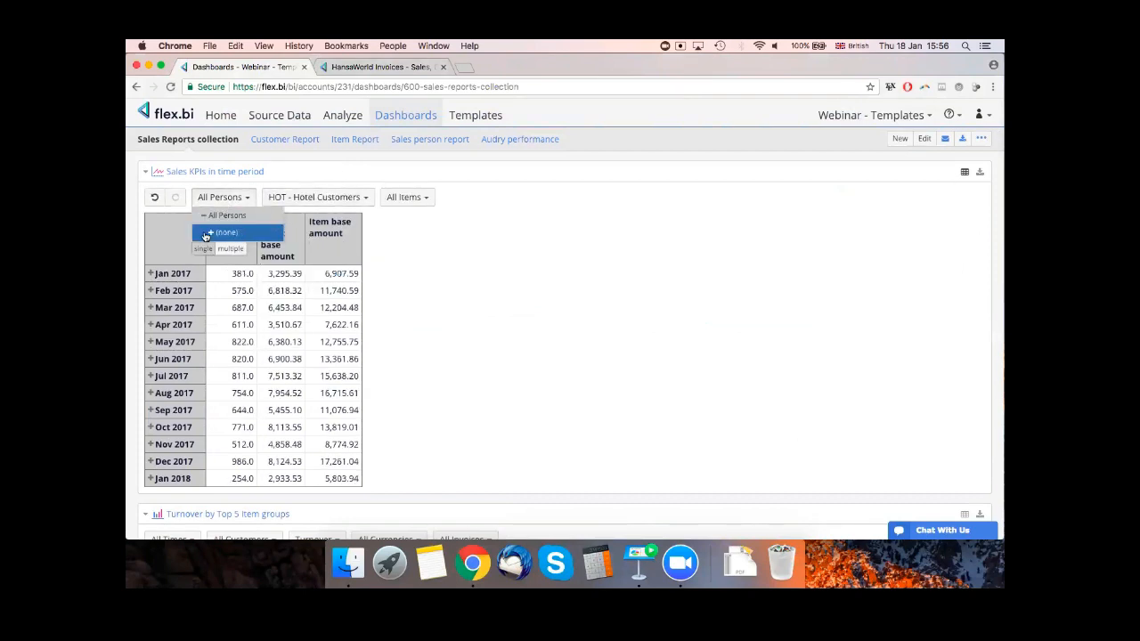
click(206, 234)
click(219, 265)
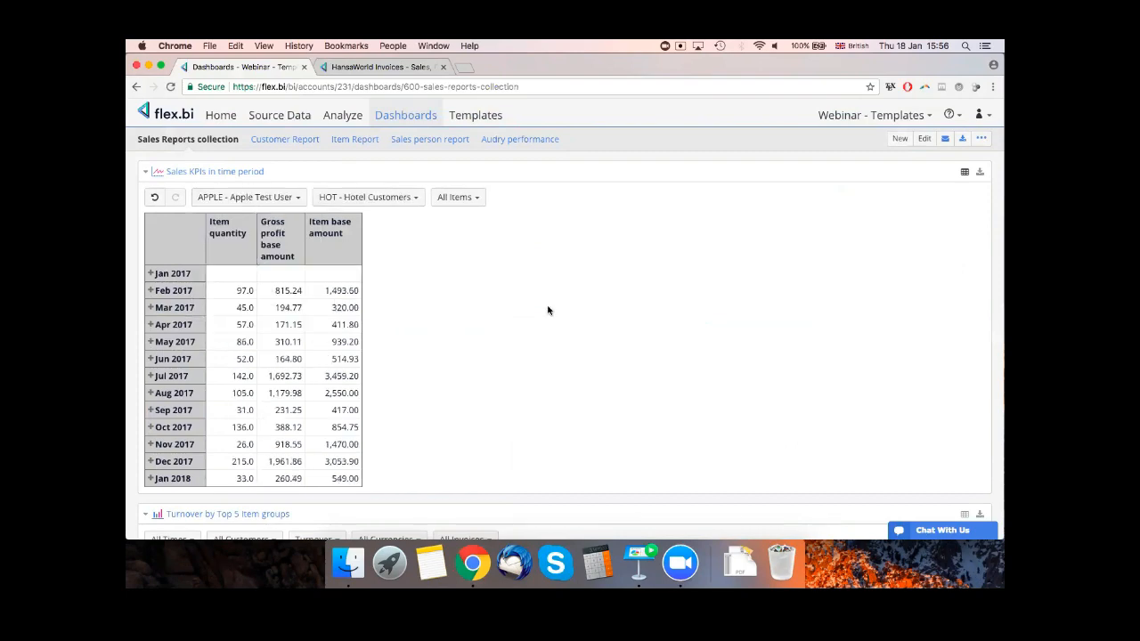
scroll(547, 310, down, 10)
scroll(548, 310, up, 10)
key(super+Tab)
key(Right)
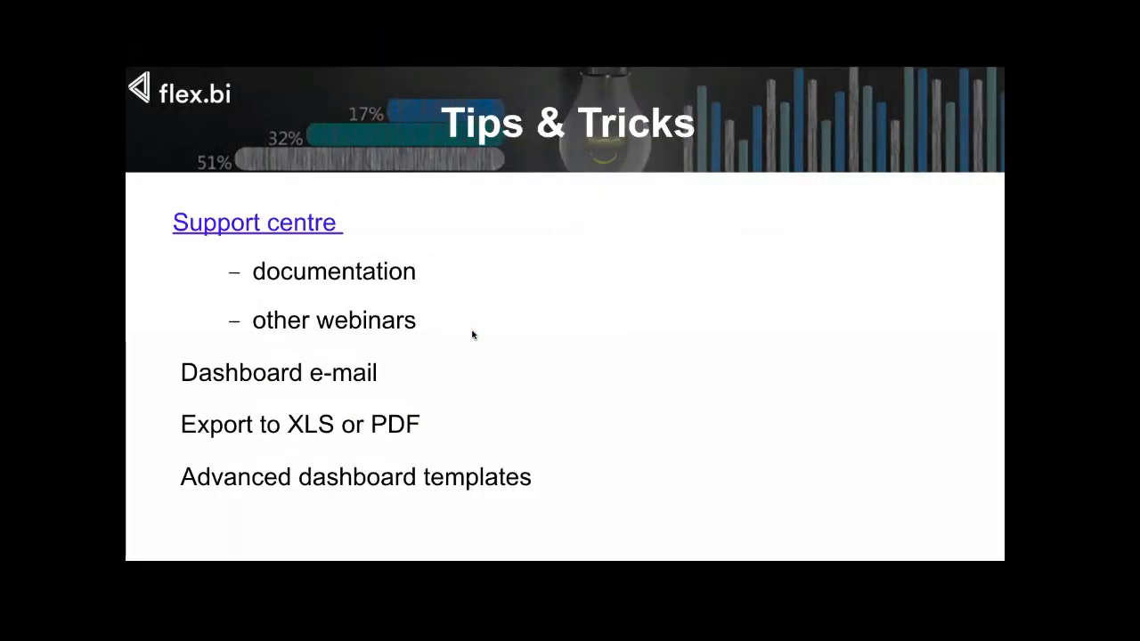
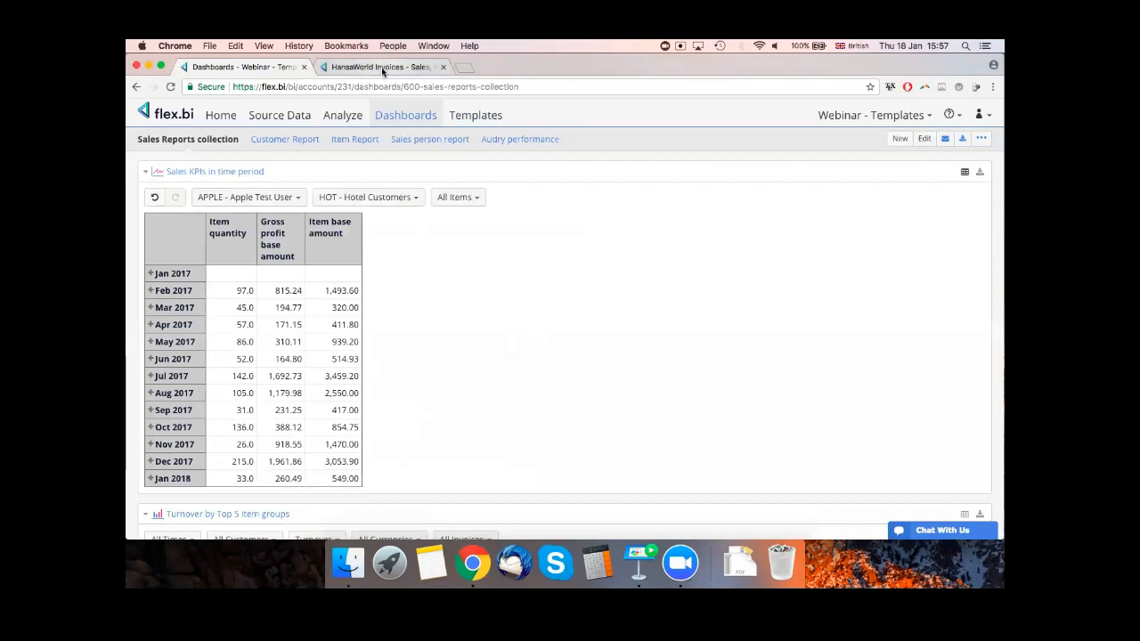
- Open the report template dashboards in a new browser tab and close the HansaWorld Invoices tab
click(392, 117)
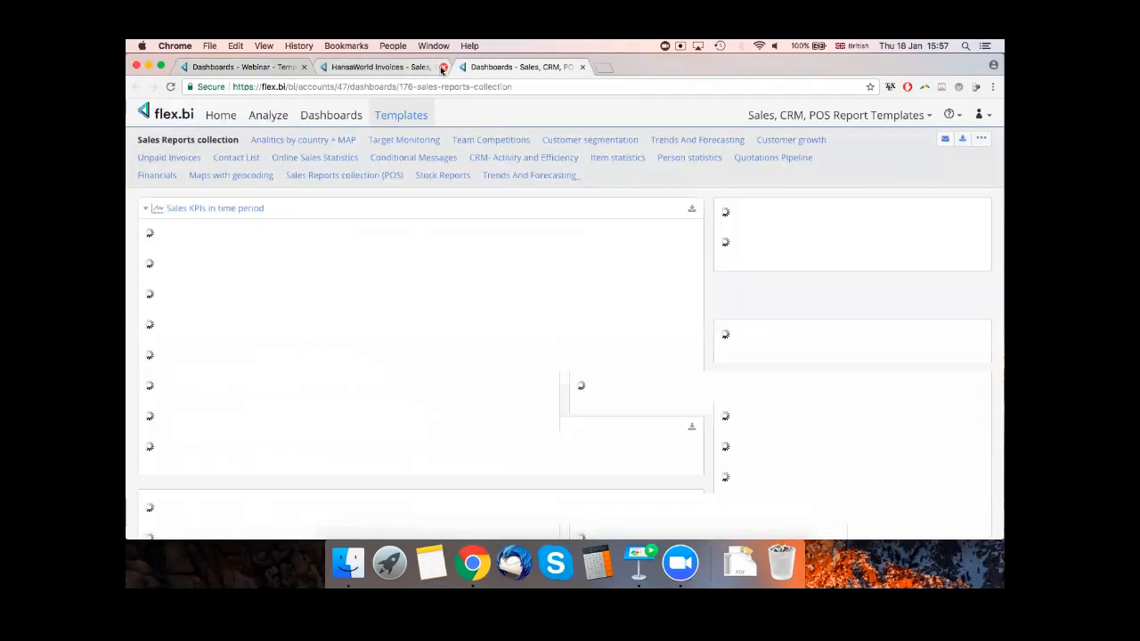
click(443, 68)
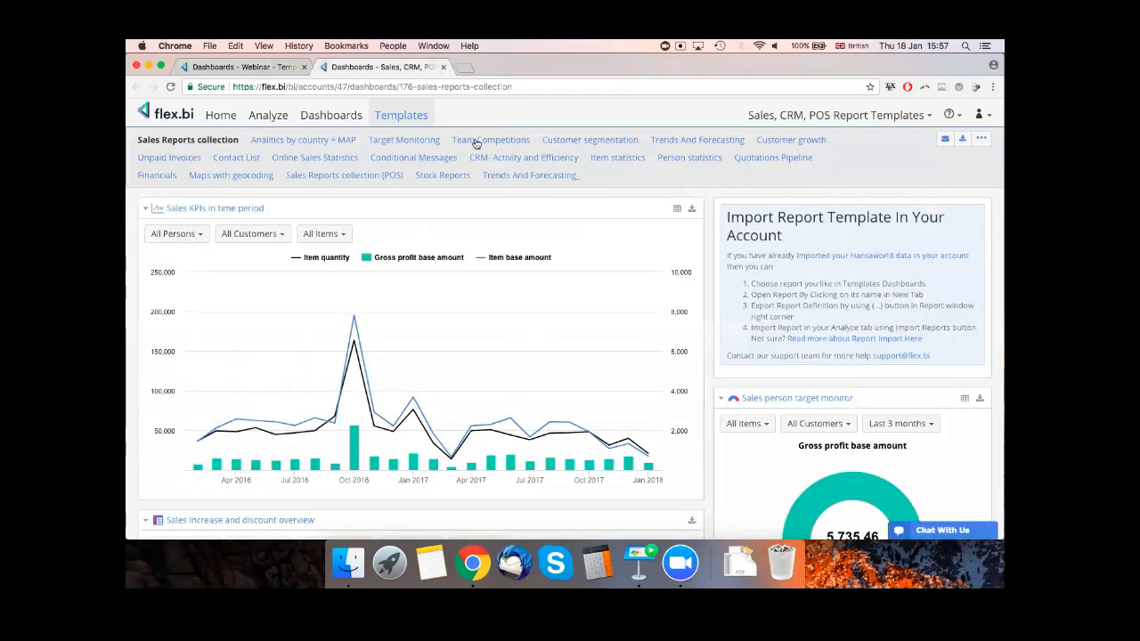
- Open the Team Competitions template dashboard and examine its contest result, team targets and team contest data
click(477, 144)
scroll(496, 210, down, 1)
scroll(496, 211, up, 1)
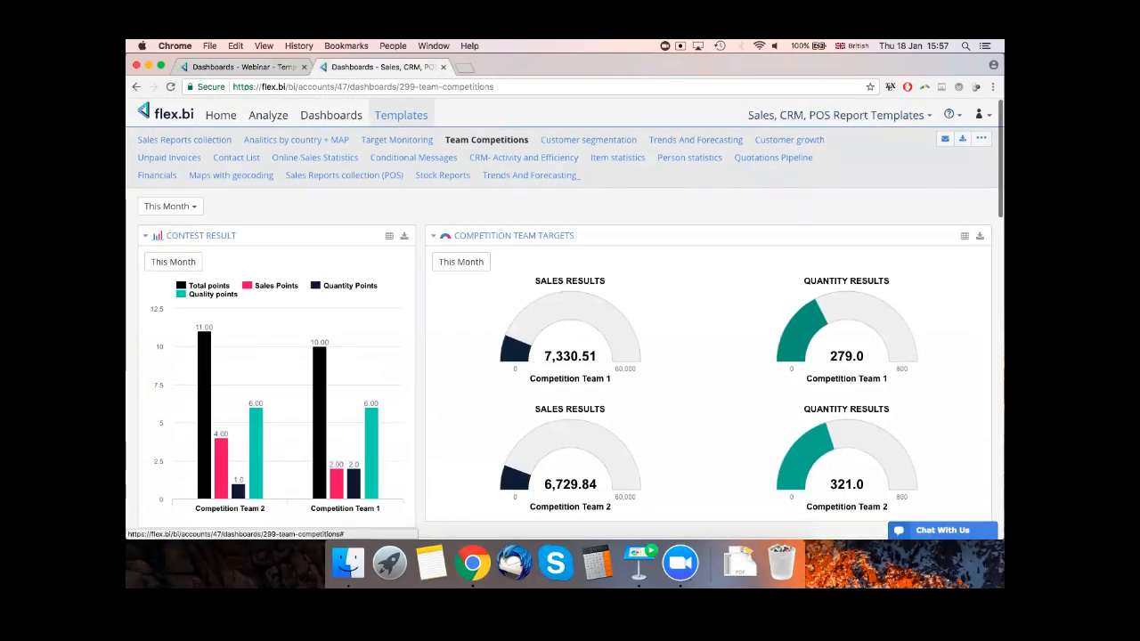
scroll(565, 312, down, 10)
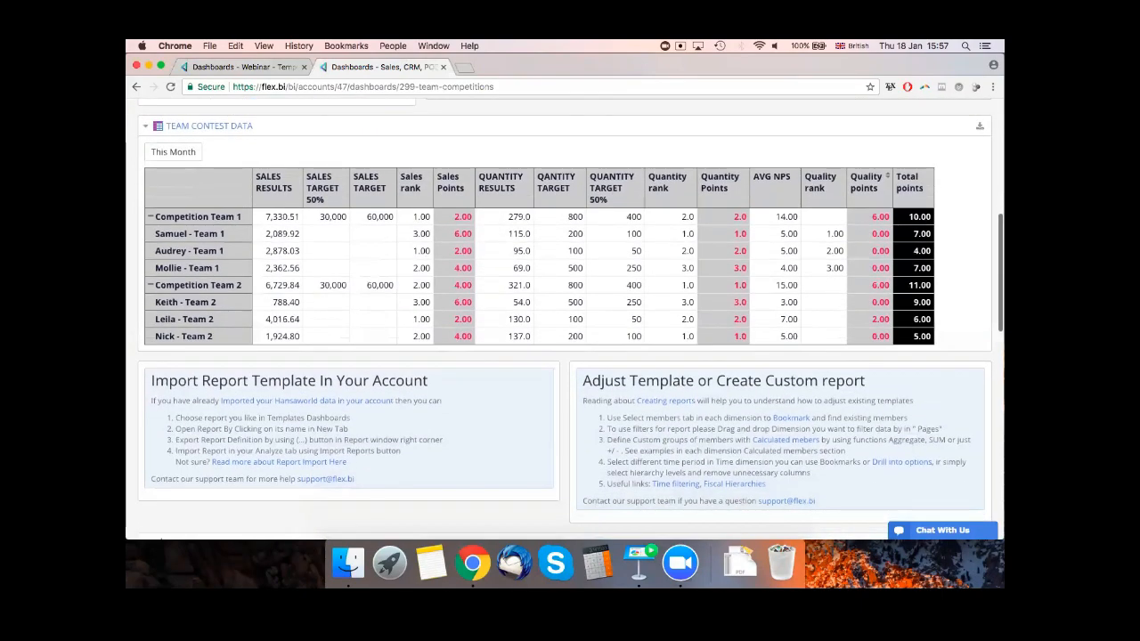
scroll(565, 320, up, 3)
scroll(413, 333, down, 4)
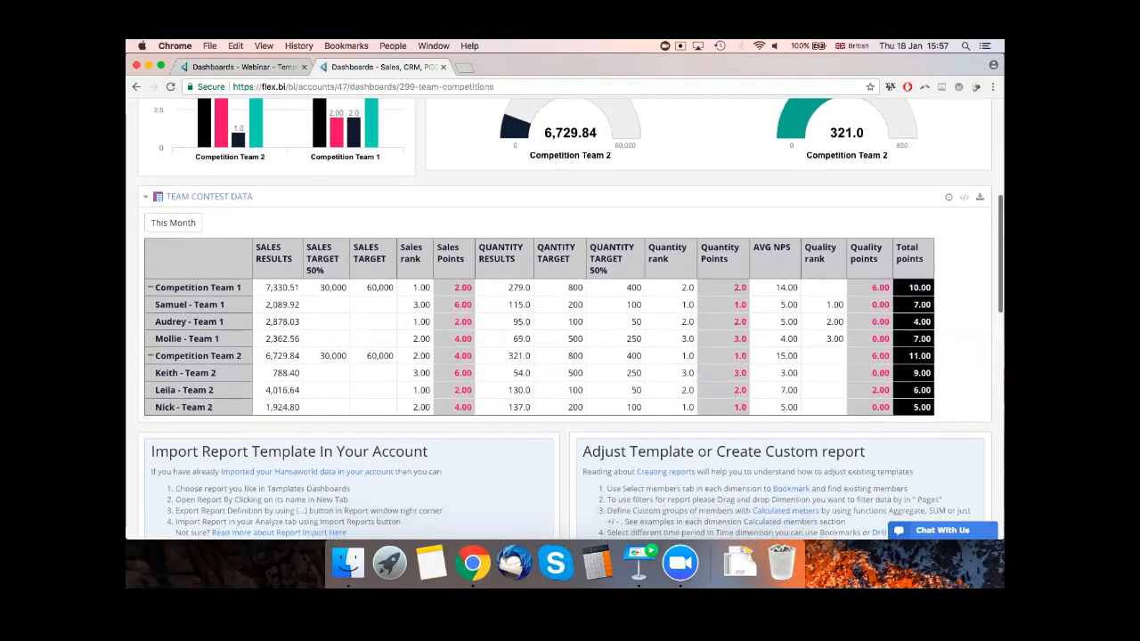
scroll(286, 369, down, 3)
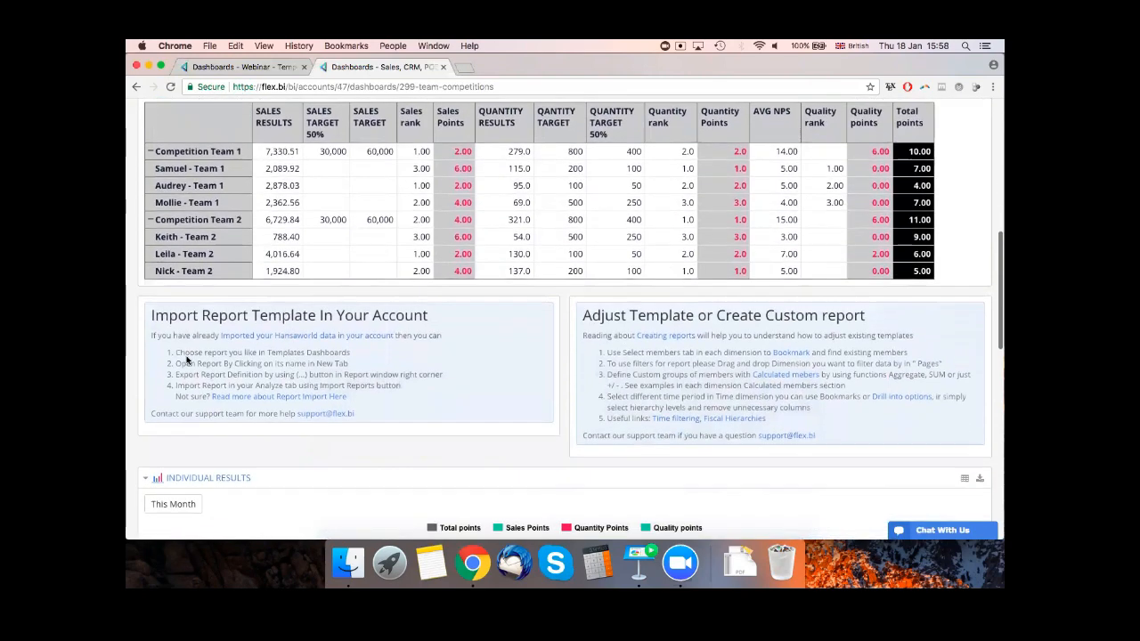
scroll(565, 321, down, 4)
scroll(565, 321, up, 20)
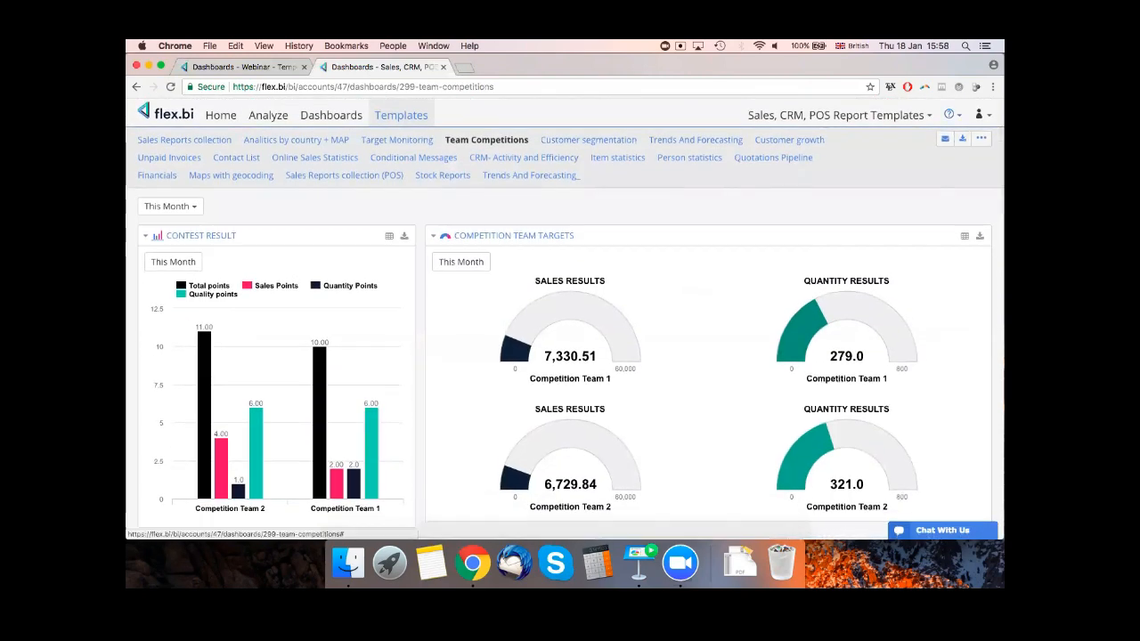
- Open the support centre documentation and look over its Report Templates Library page
click(953, 115)
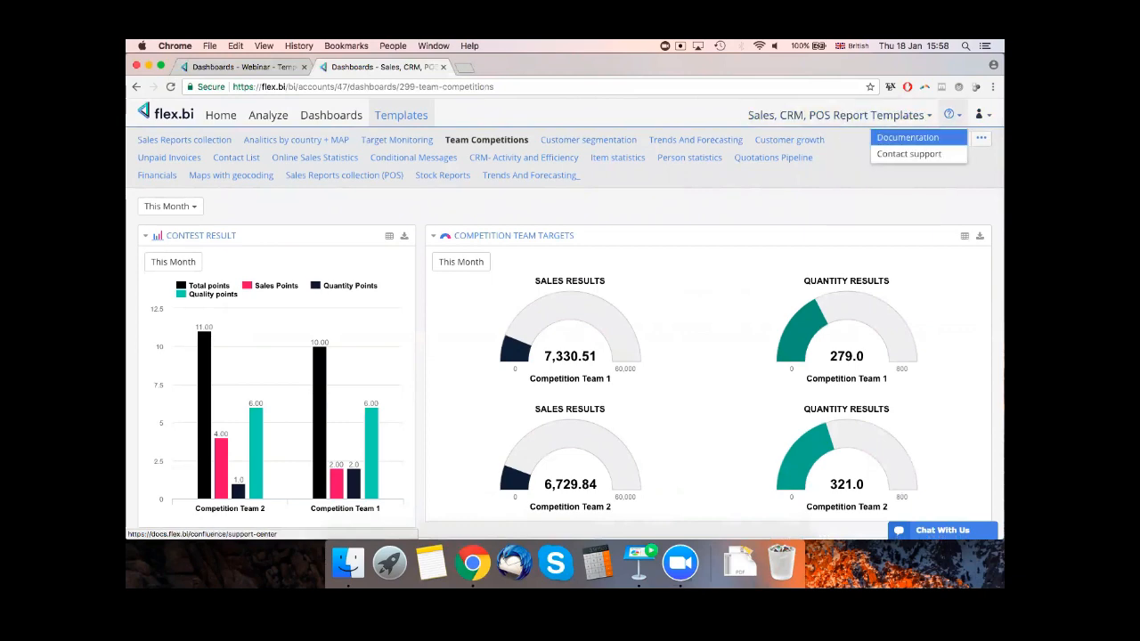
click(908, 137)
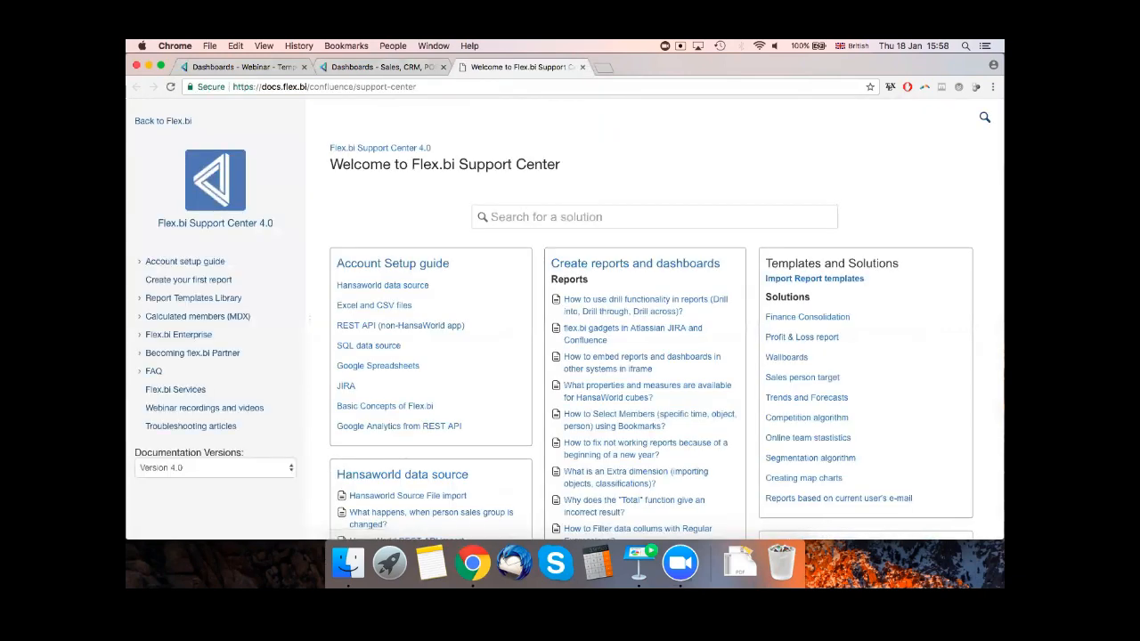
click(150, 302)
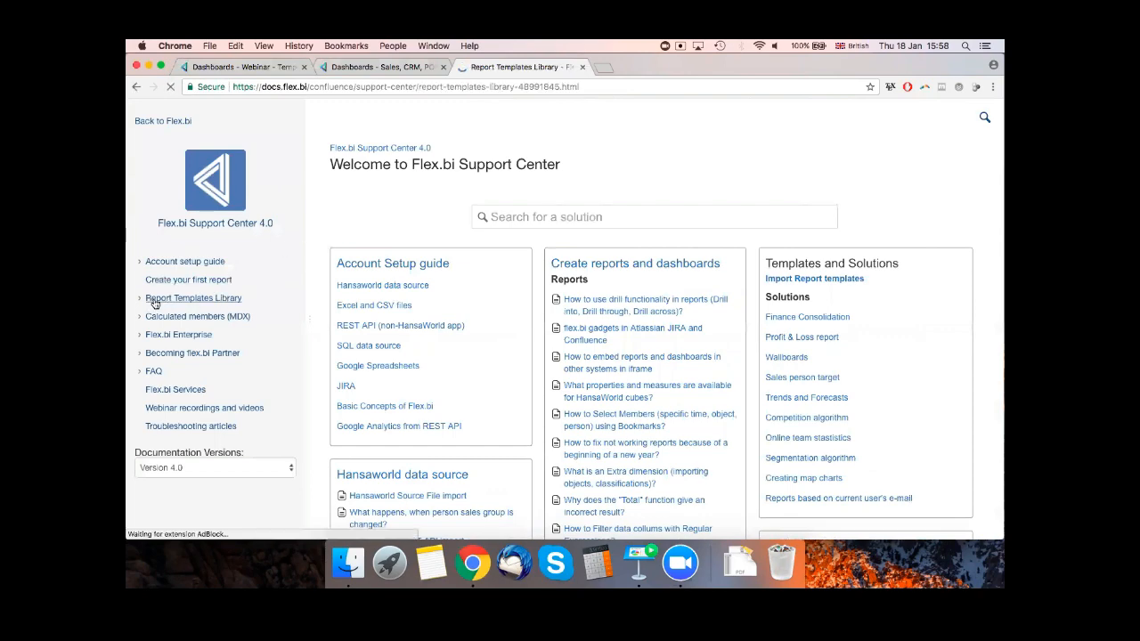
scroll(235, 285, down, 2)
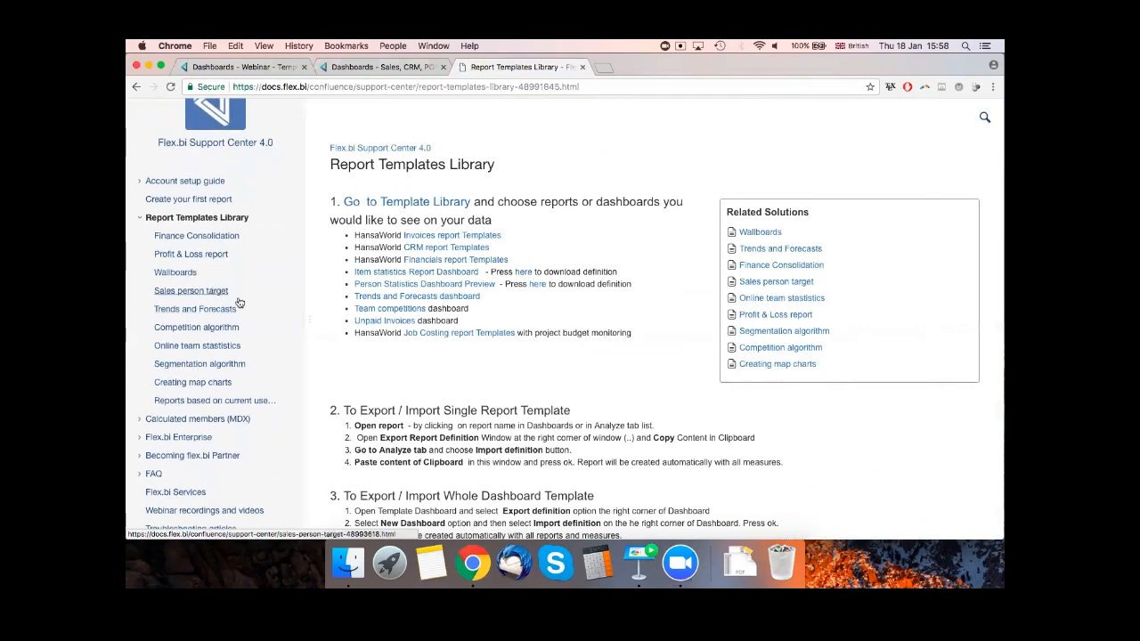
- Read the Competition algorithm page through its section on customising measures, and open the page on online team statistics
click(204, 329)
scroll(394, 238, down, 5)
scroll(395, 238, down, 10)
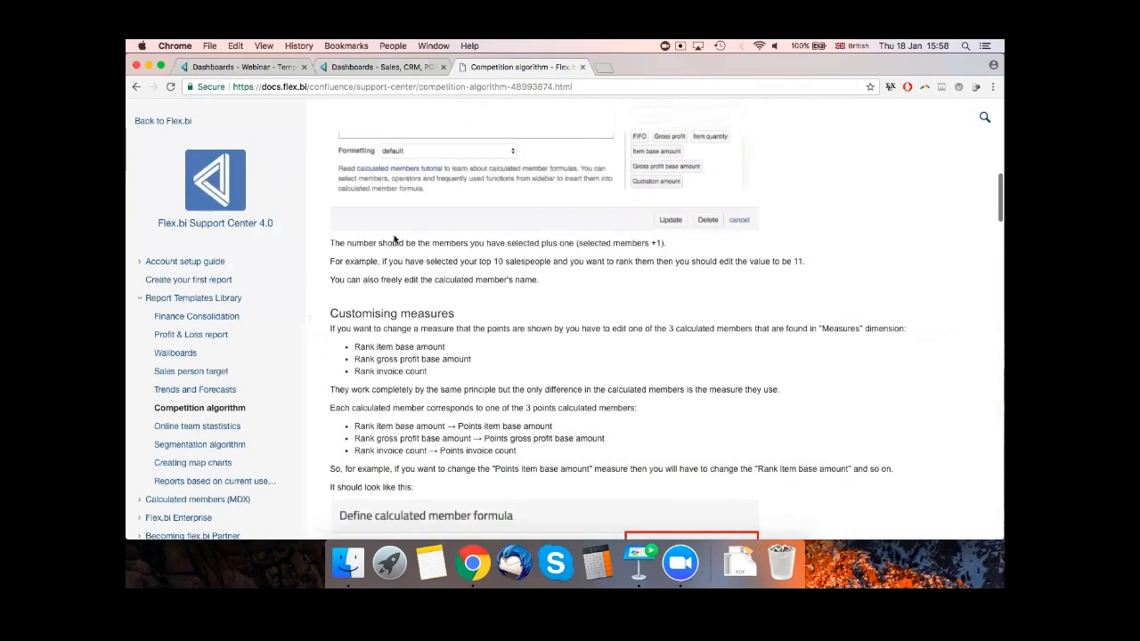
scroll(395, 239, down, 2)
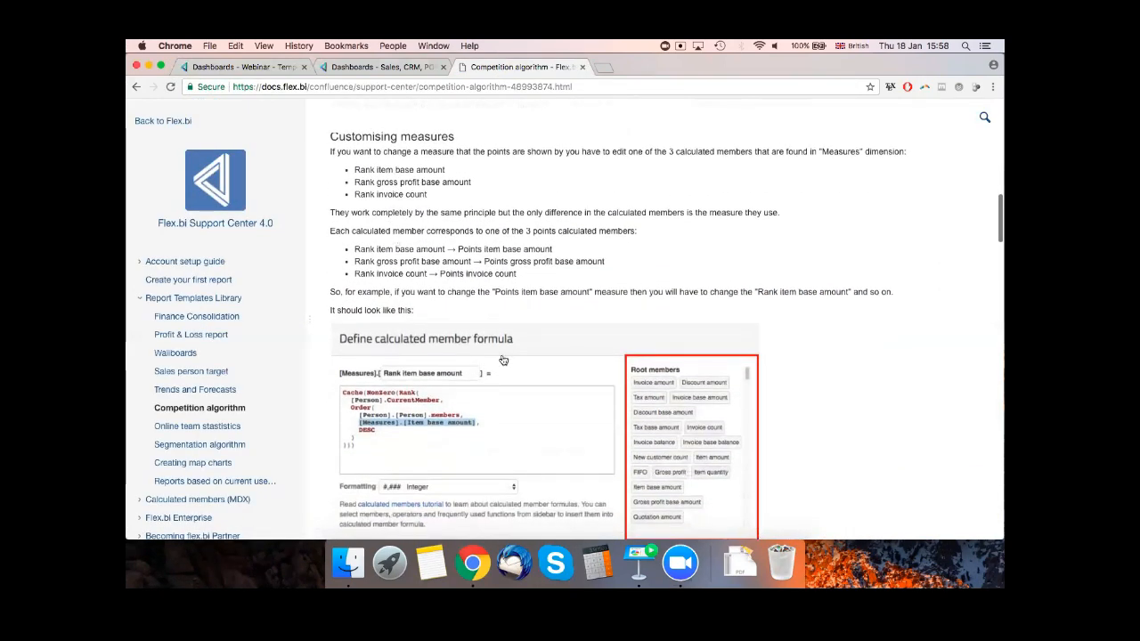
scroll(504, 361, down, 3)
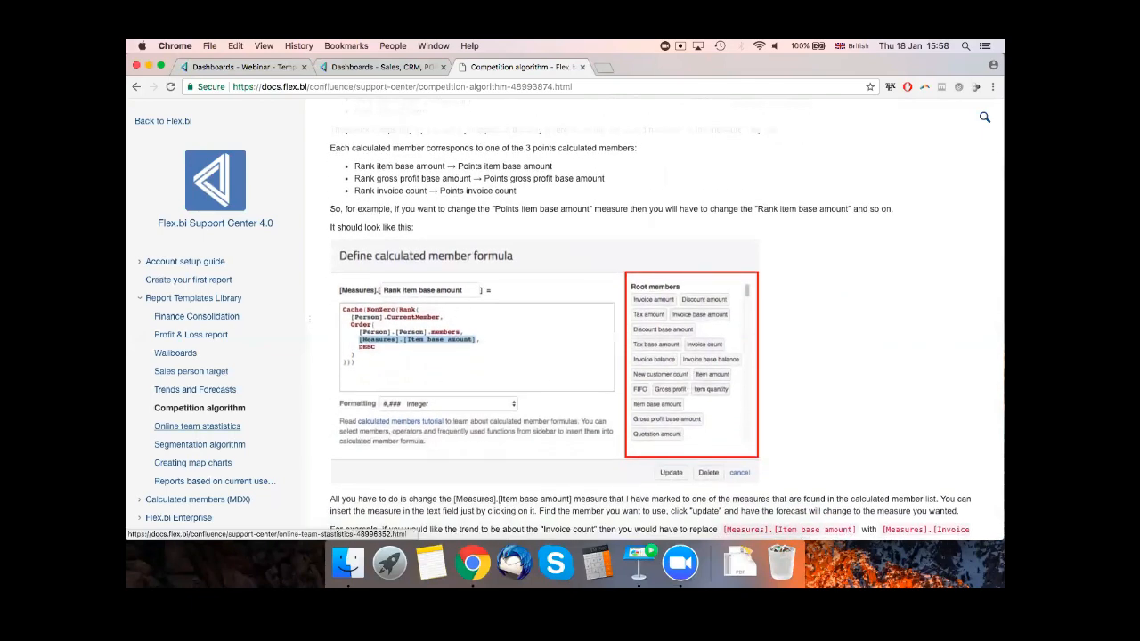
click(200, 427)
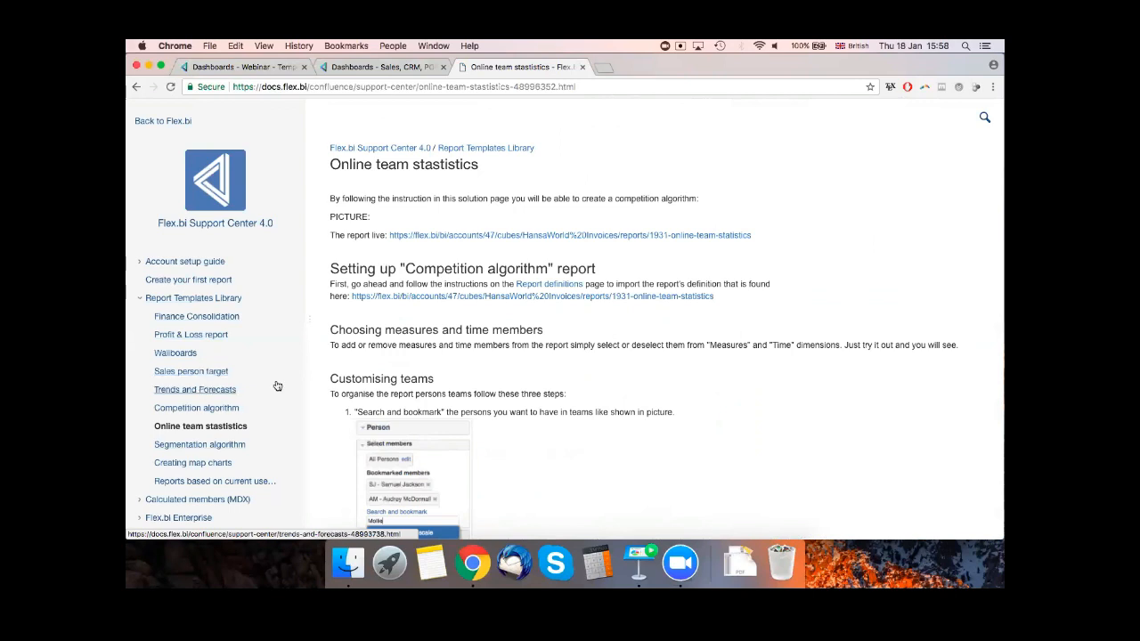
- Collapse the Report Templates Library section and look through the 2017 entries on the Webinar recordings and videos page
click(141, 300)
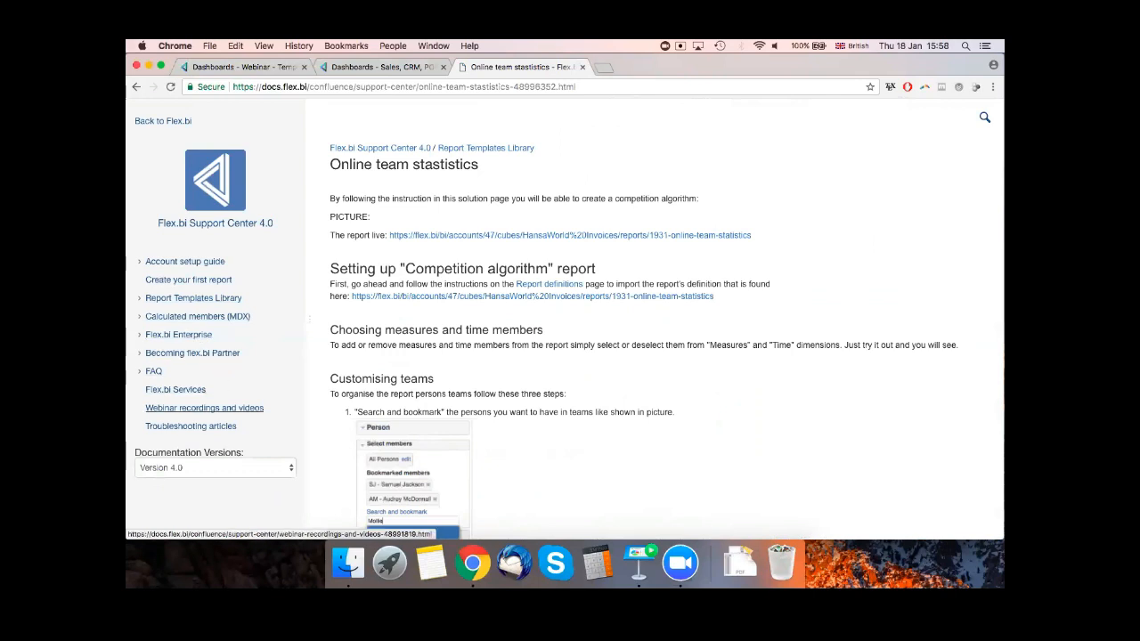
click(204, 408)
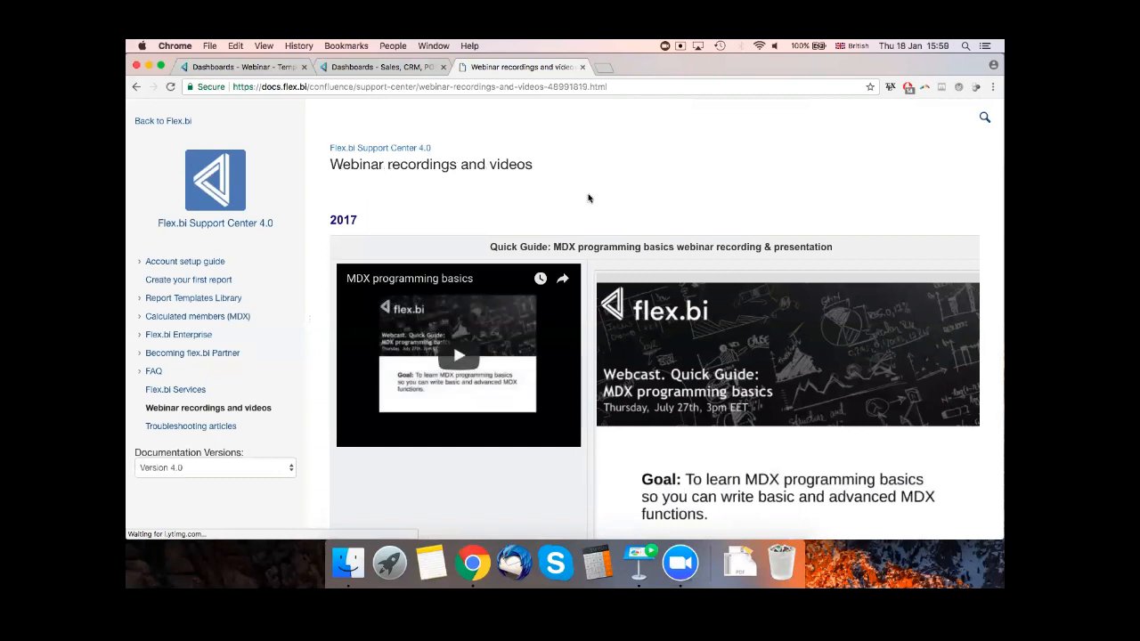
scroll(588, 198, down, 1)
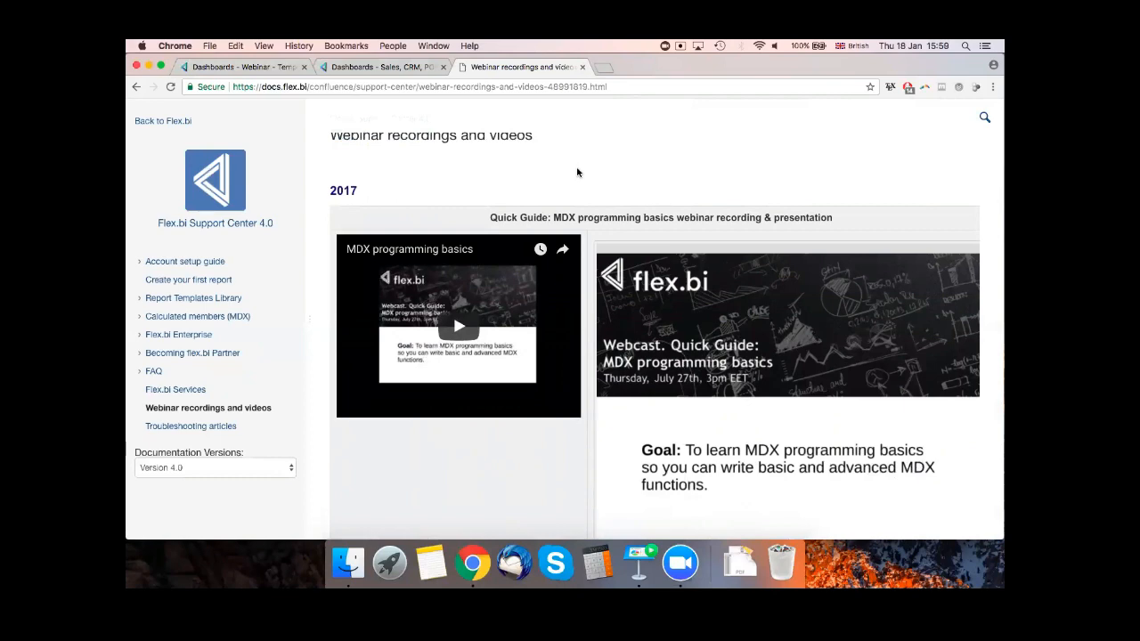
scroll(579, 173, down, 5)
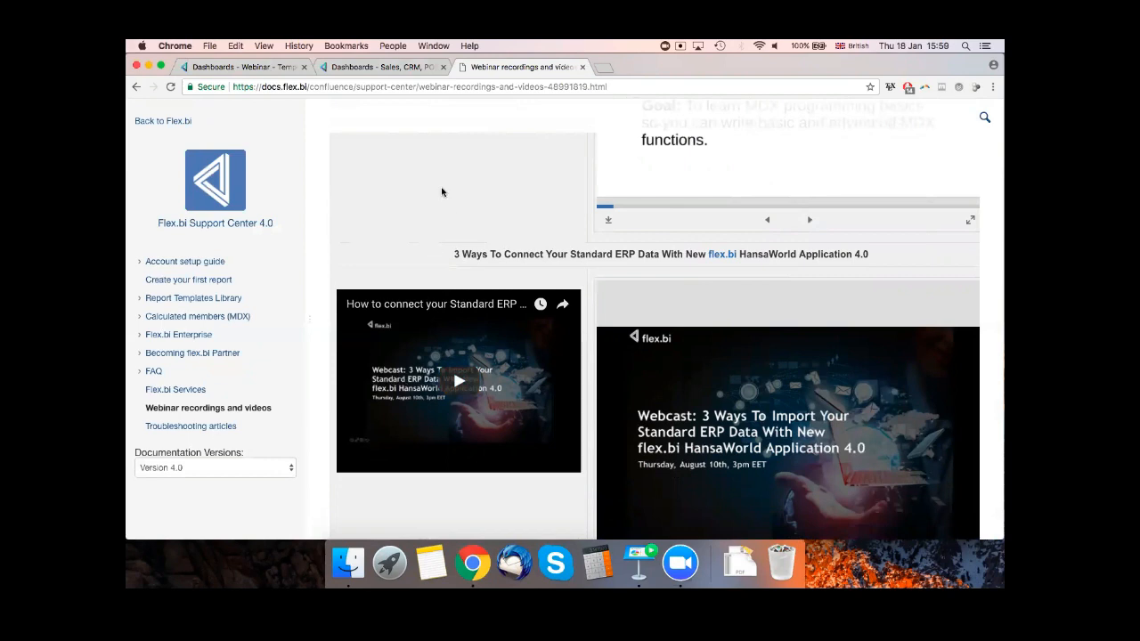
- Return to the Sales Reports collection dashboard in the Webinar - Templates account and open the dashboard email subscriptions
click(247, 69)
click(404, 116)
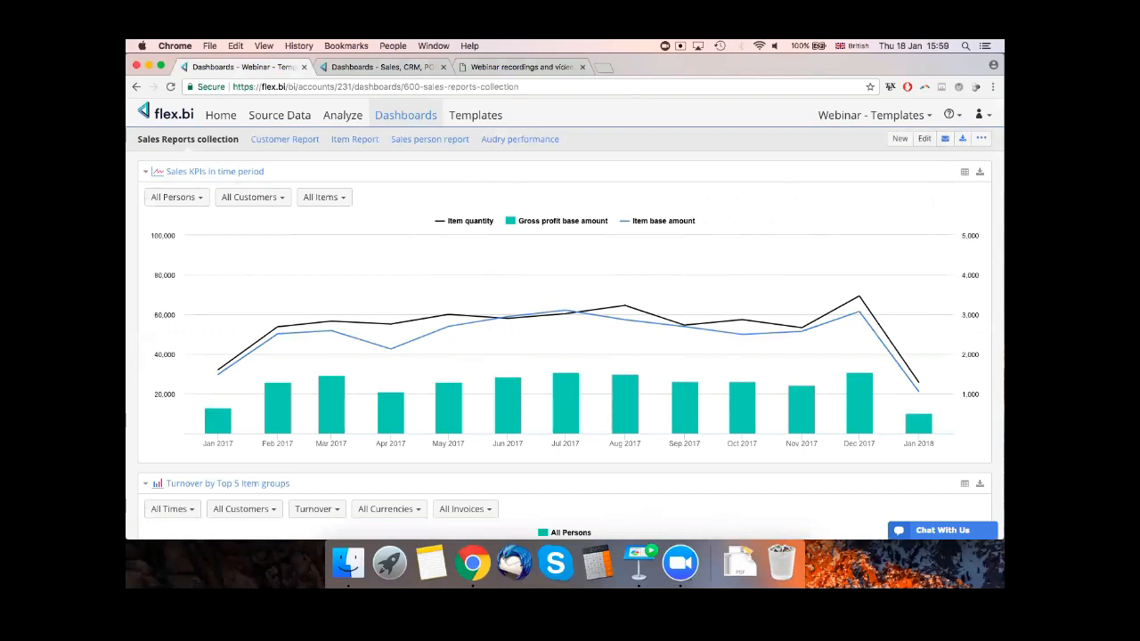
click(944, 139)
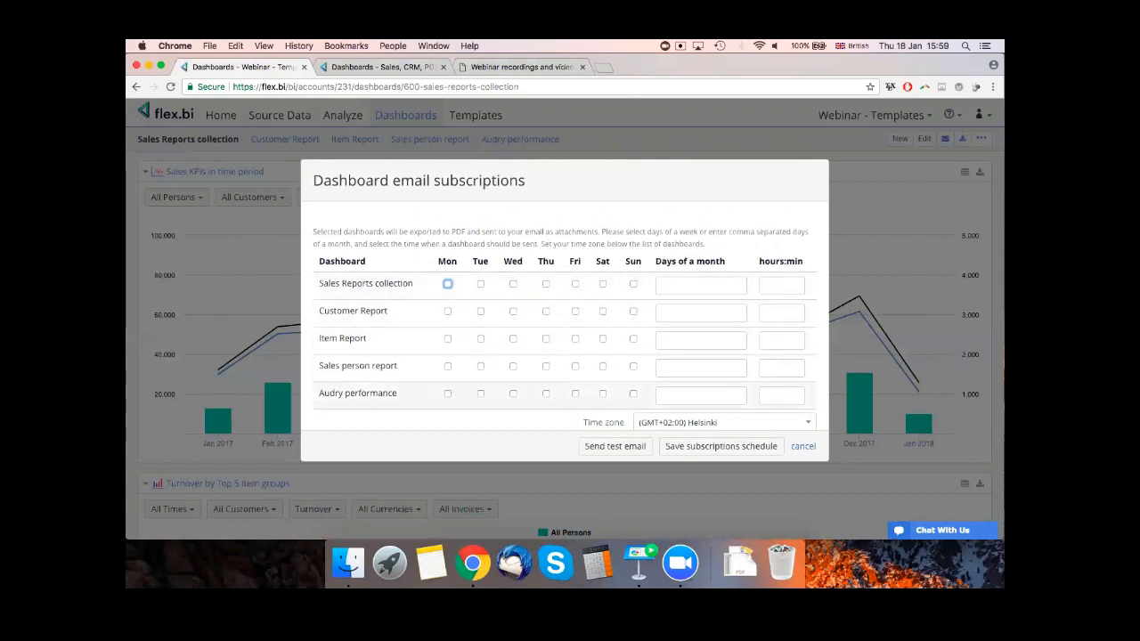
- Set Monday emails for Sales Reports collection and Customer Report, and a day 25, 08:00 email for the individual performance dashboard
click(448, 285)
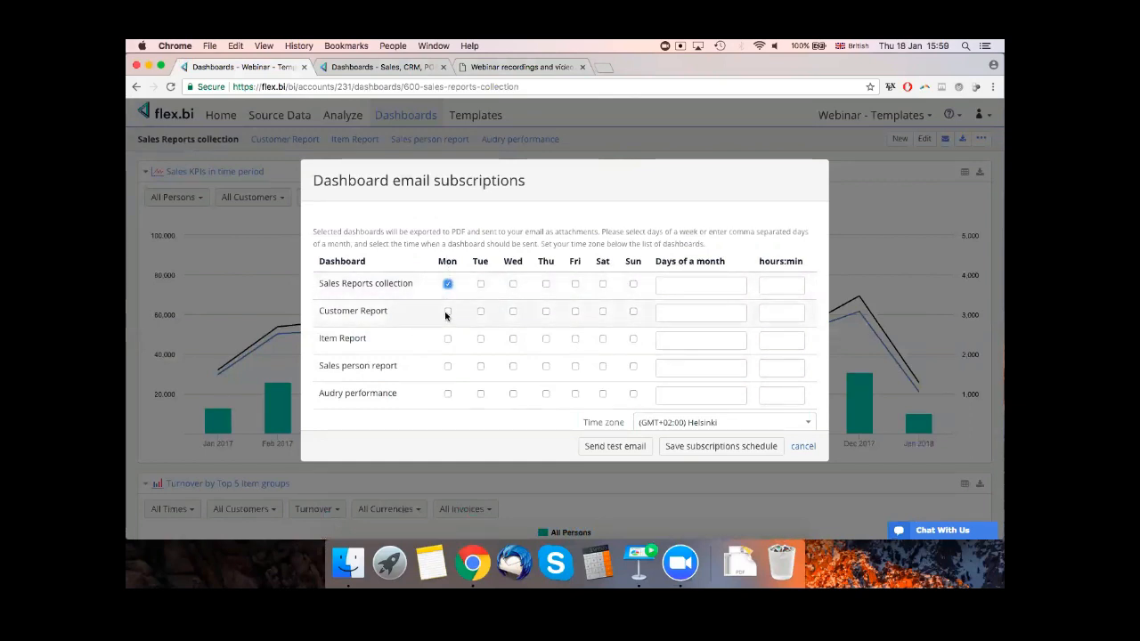
click(448, 312)
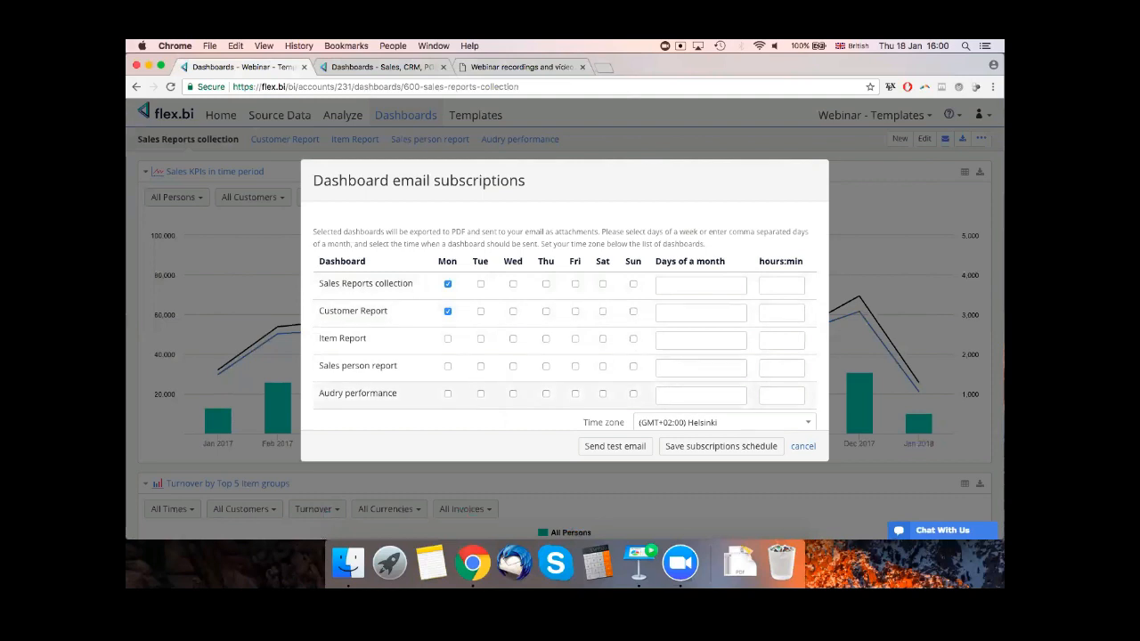
click(701, 395)
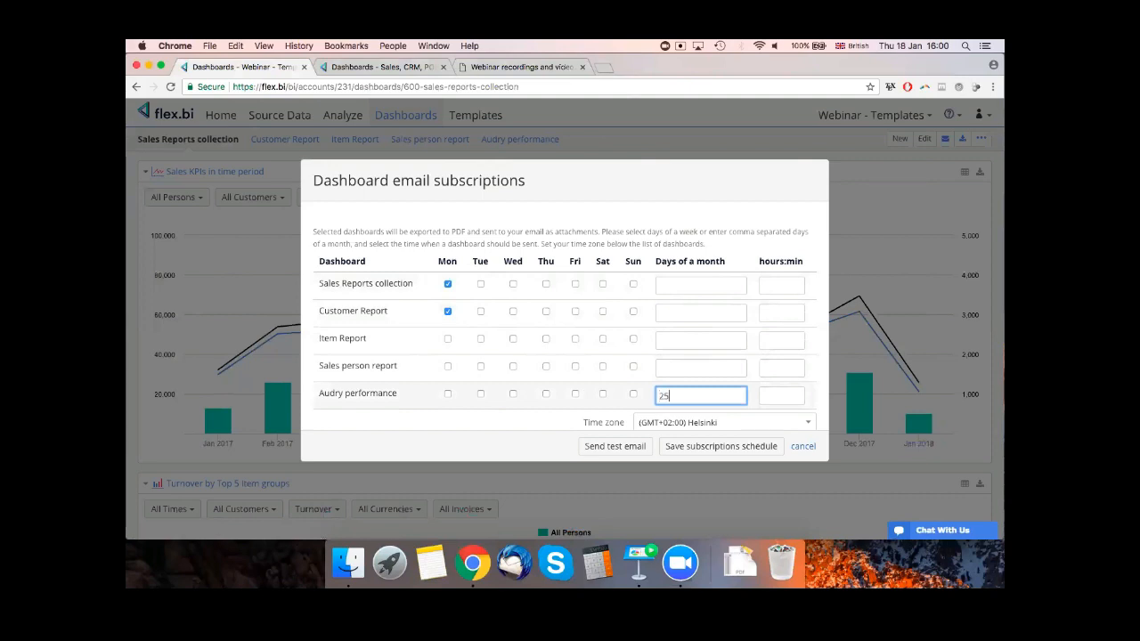
click(782, 395)
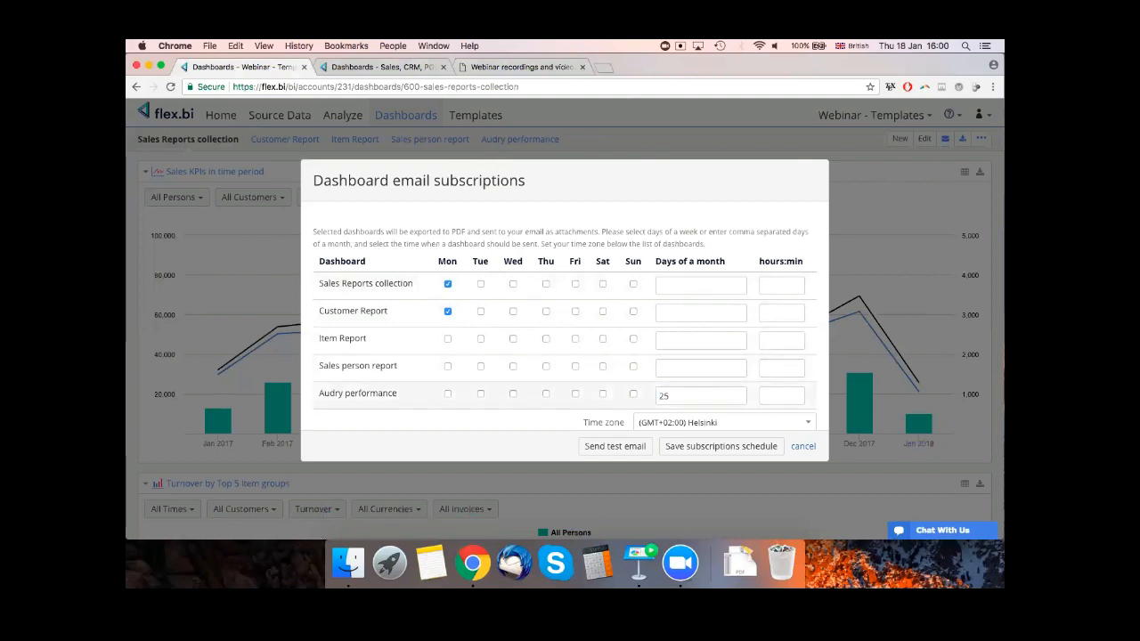
click(782, 396)
scroll(780, 450, down, 5)
scroll(779, 450, down, 1)
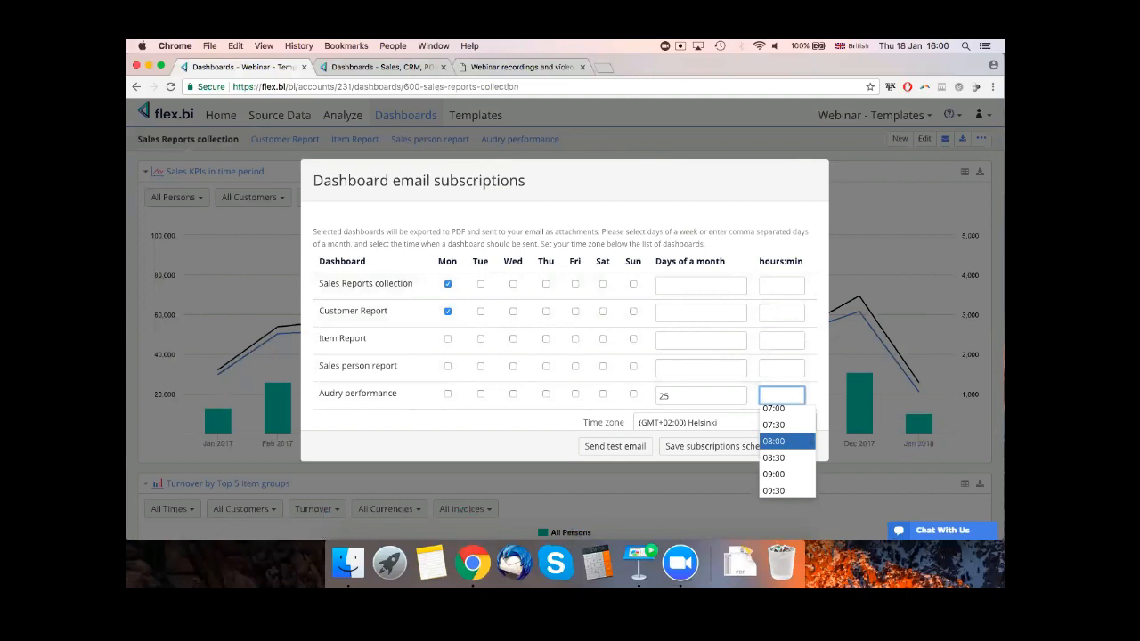
click(773, 441)
- Set the Sales Reports collection email time to 08:00 and close the subscriptions without saving
click(781, 285)
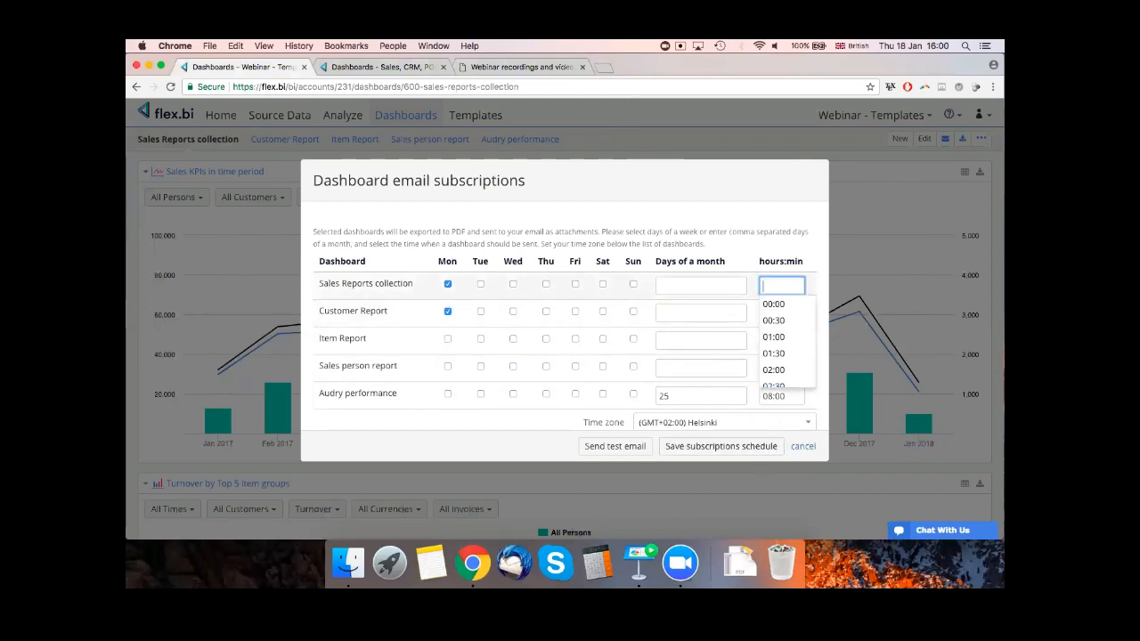
scroll(781, 353, down, 4)
scroll(781, 348, down, 2)
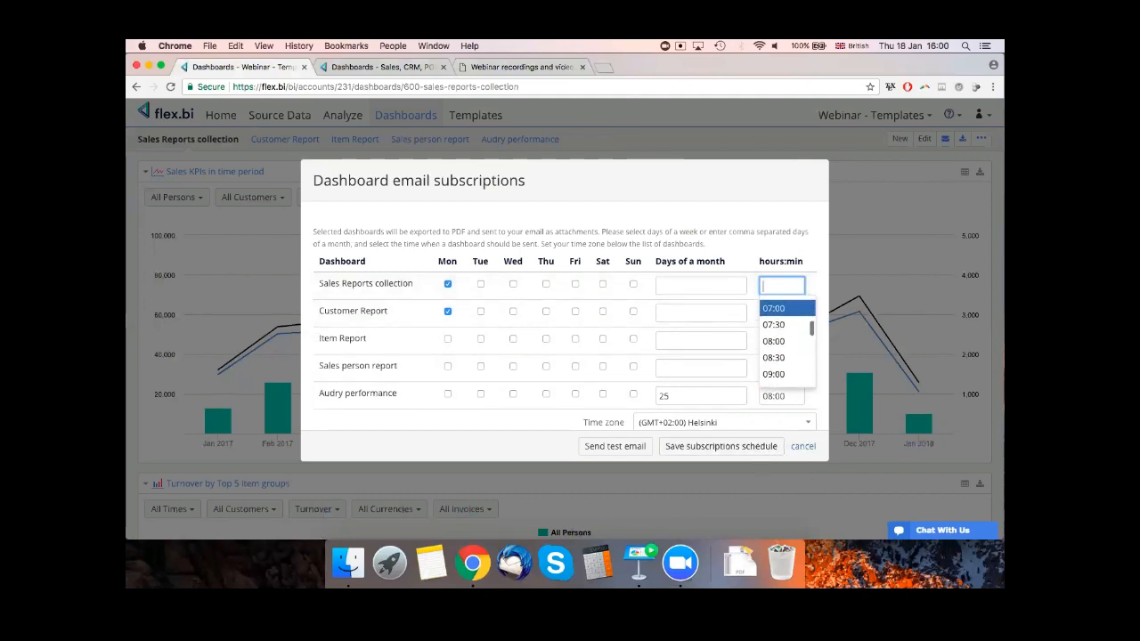
click(775, 344)
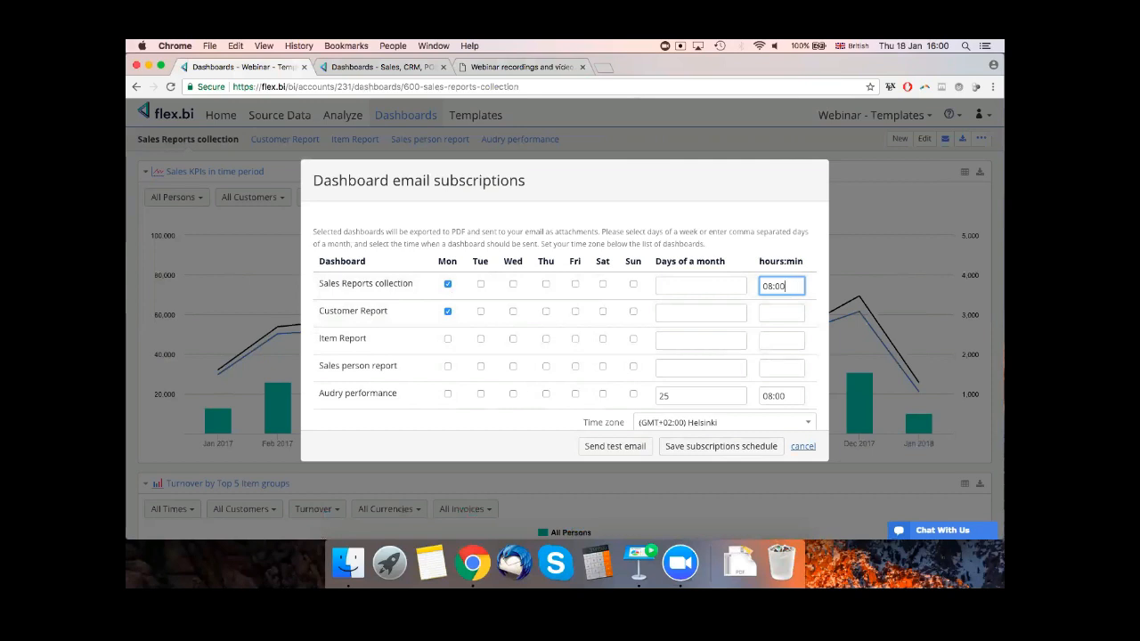
click(804, 446)
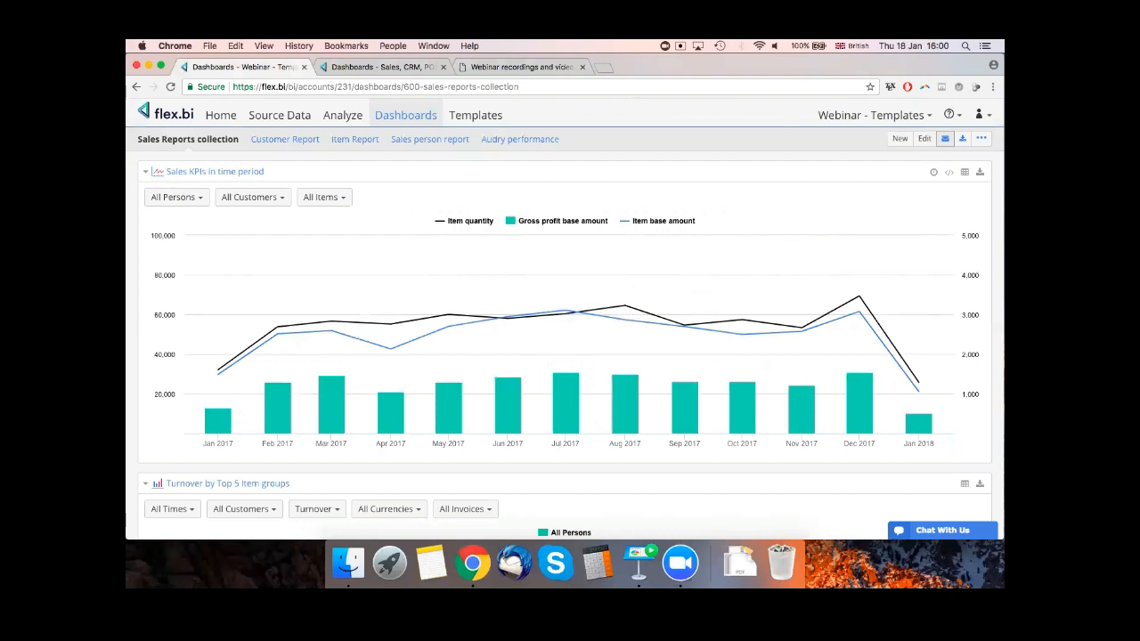
- Open the export options for the results of the Sales KPIs in time period report
scroll(565, 318, down, 1)
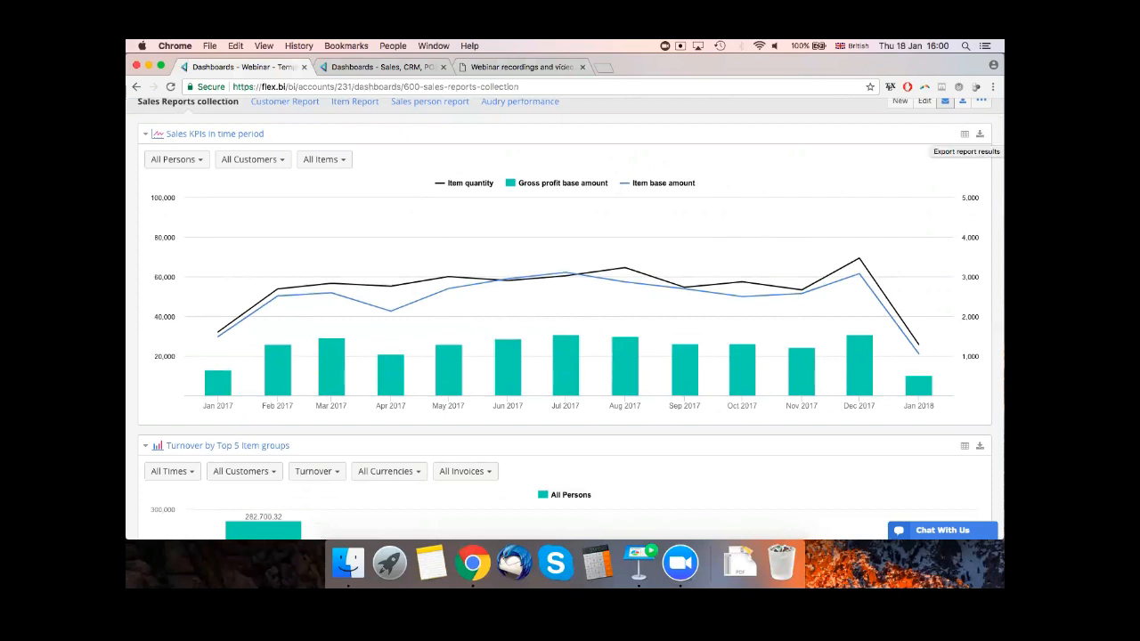
click(980, 135)
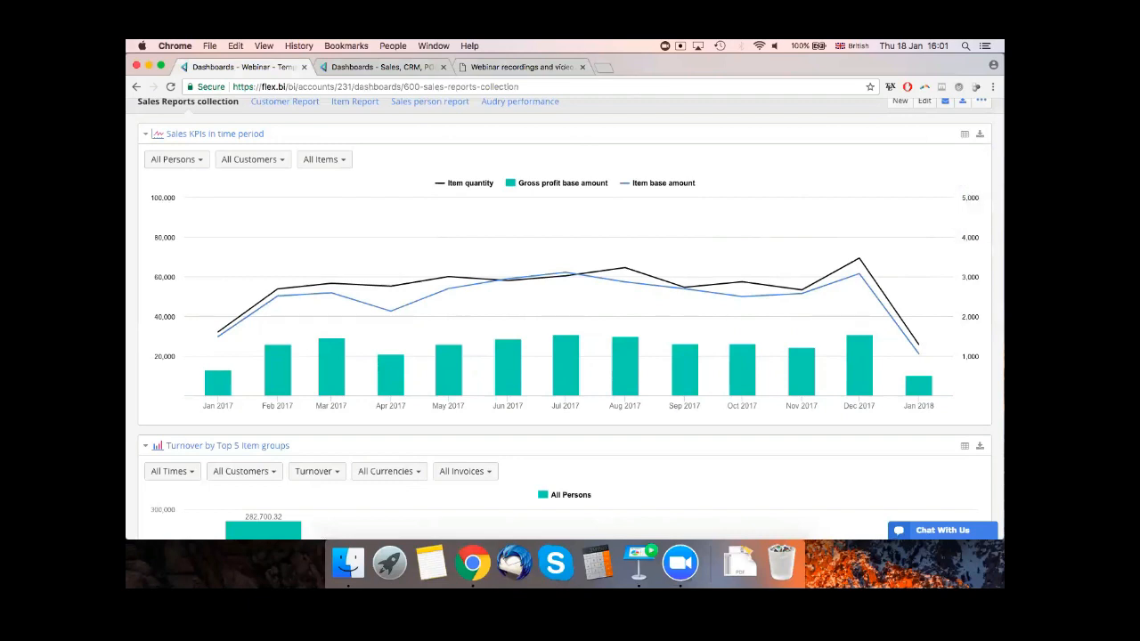
- Switch to the Keynote presentation and show the closing slide with the next webinars
key(super+Tab)
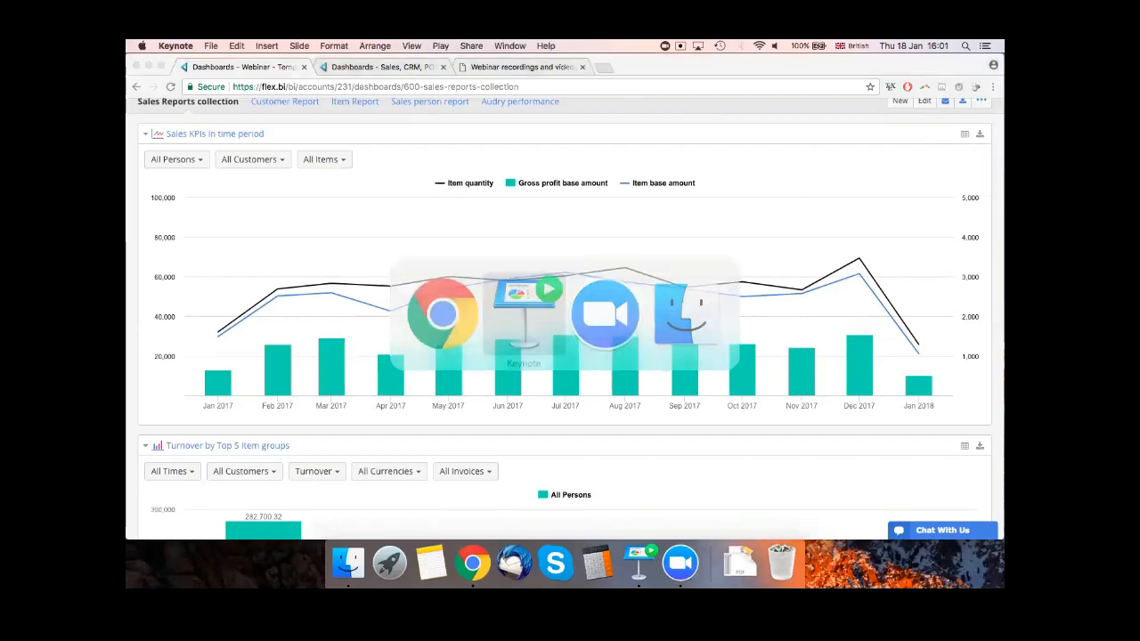
key(Right)
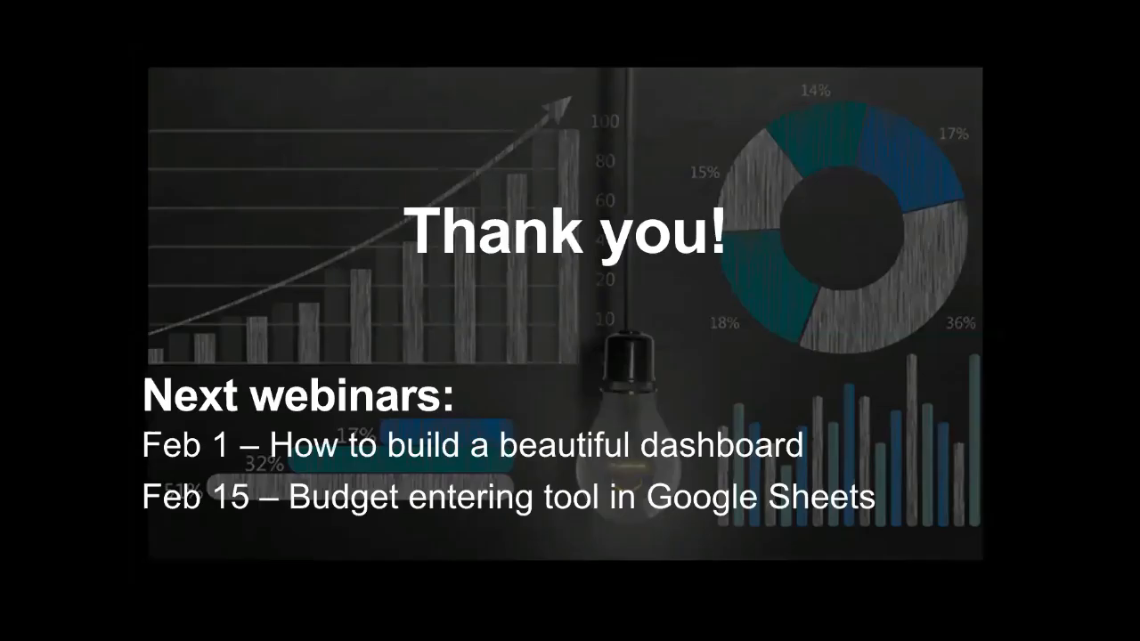